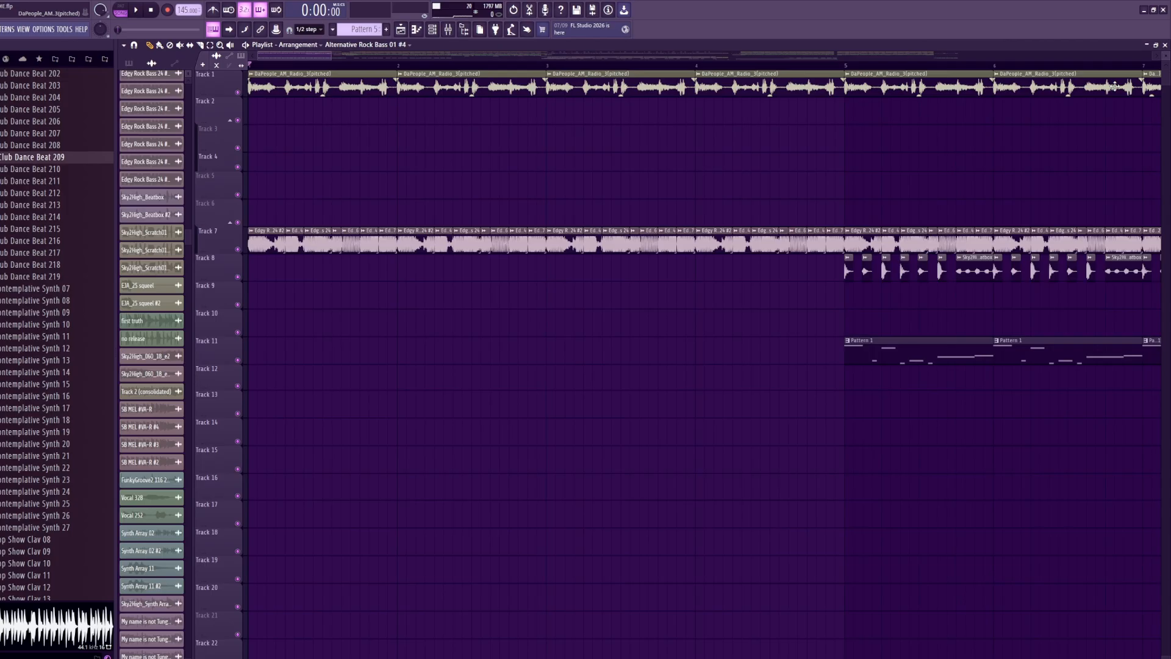
# - Look over the whole playlist arrangement, from Track 1 down to Track 34
pyautogui.scroll(-10, 870, 183)
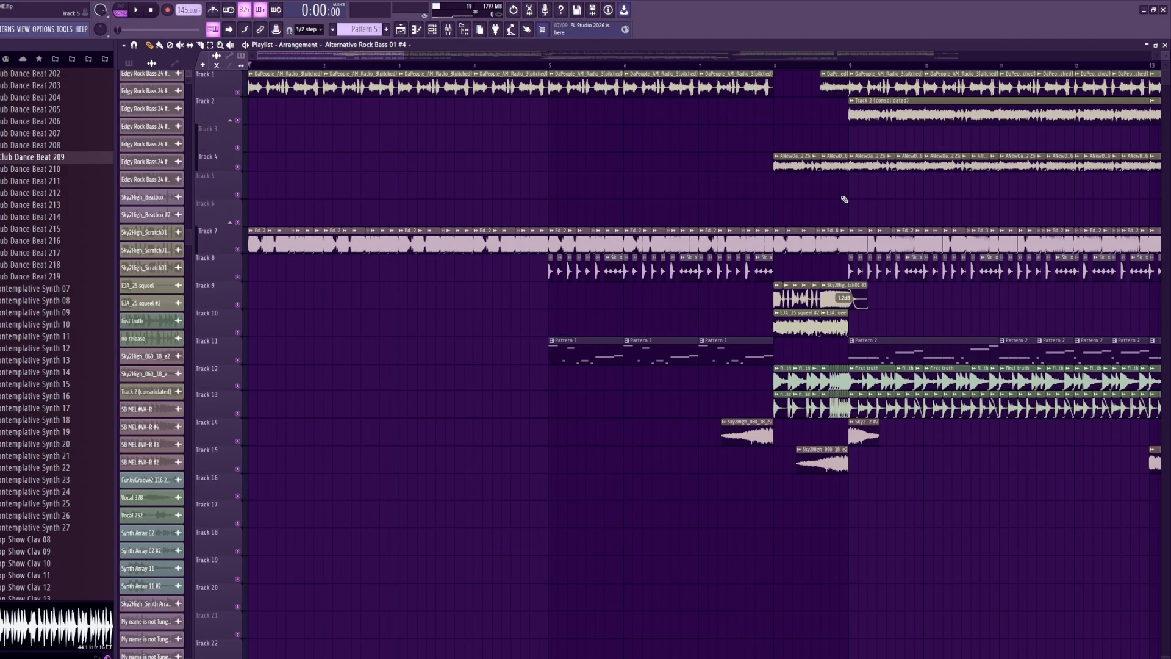
pyautogui.scroll(-8, 799, 200)
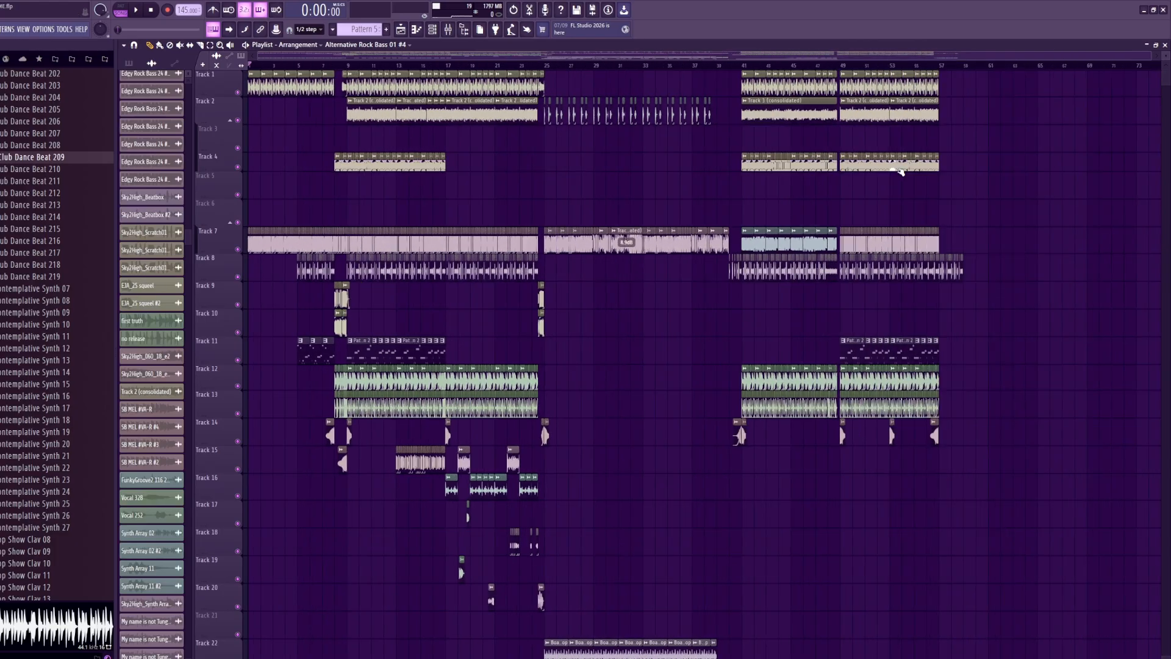
pyautogui.scroll(-5, 902, 171)
pyautogui.scroll(-7, 896, 186)
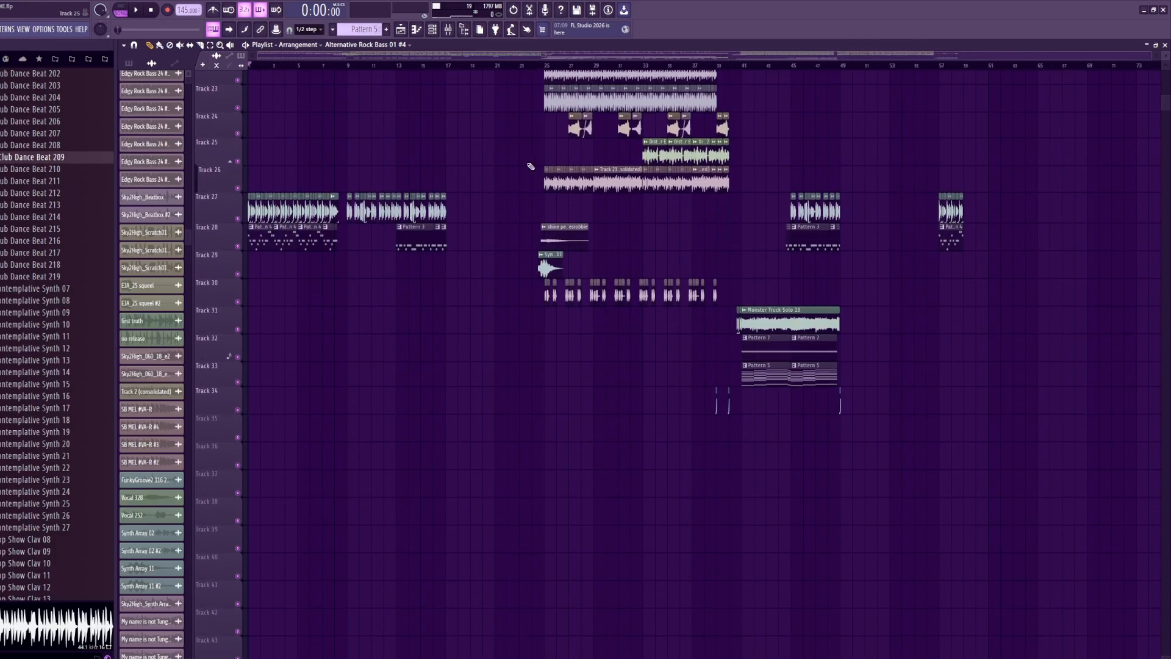
pyautogui.scroll(4, 341, 213)
pyautogui.scroll(3, 327, 208)
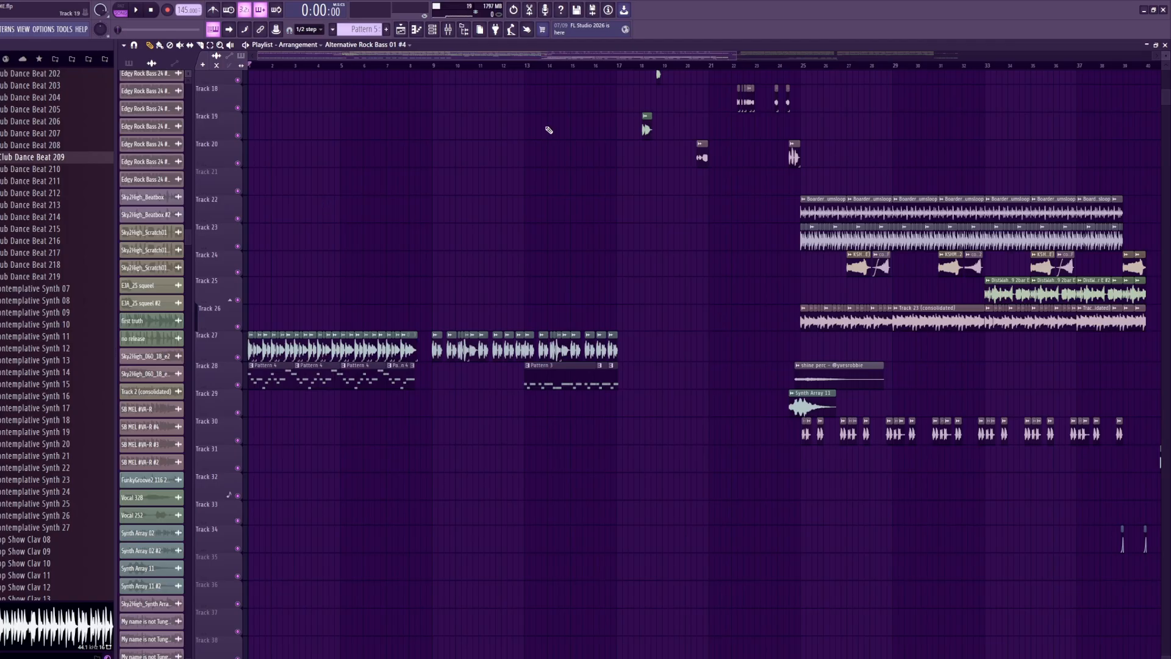
pyautogui.click(0, 29)
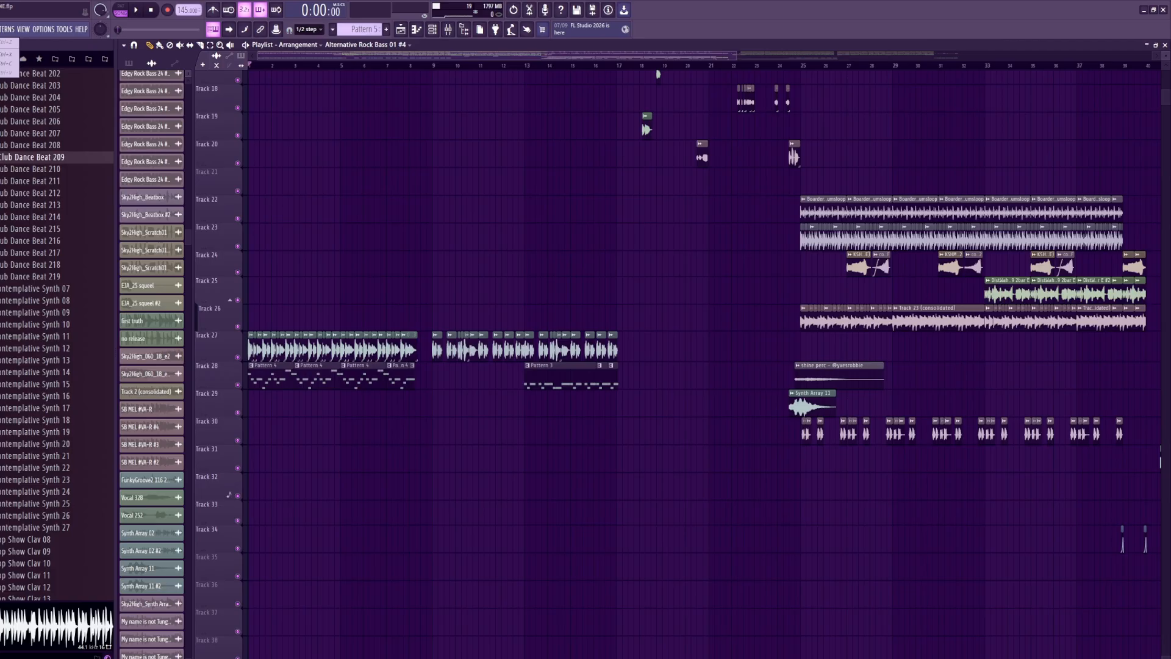
pyautogui.click(0, 29)
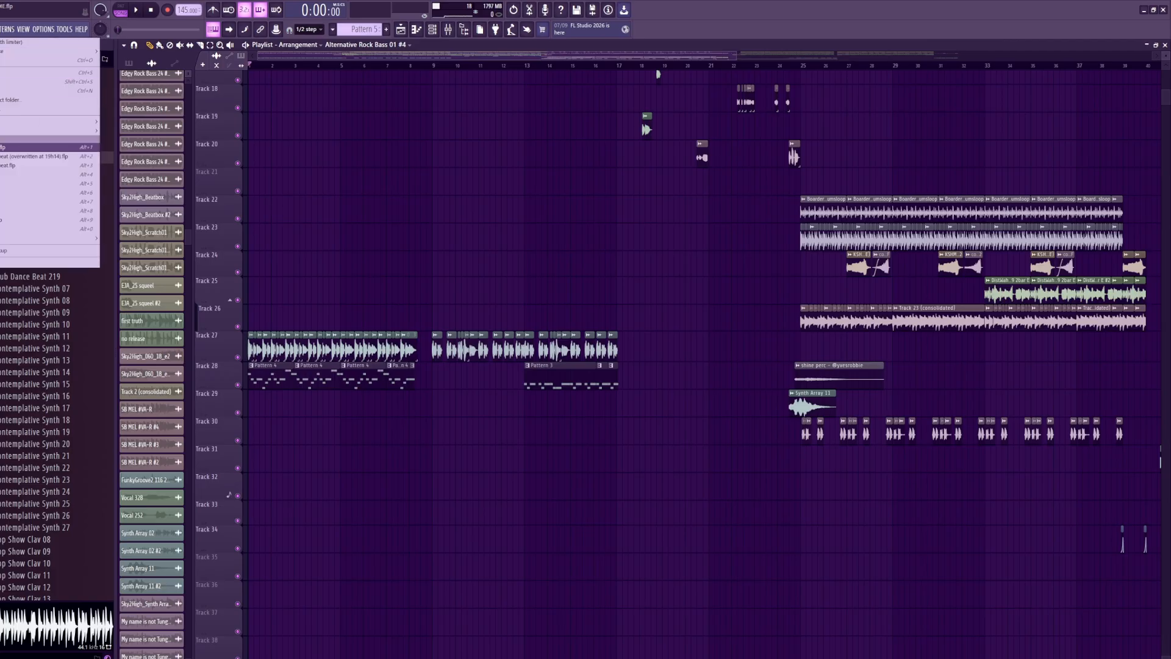
pyautogui.click(452, 195)
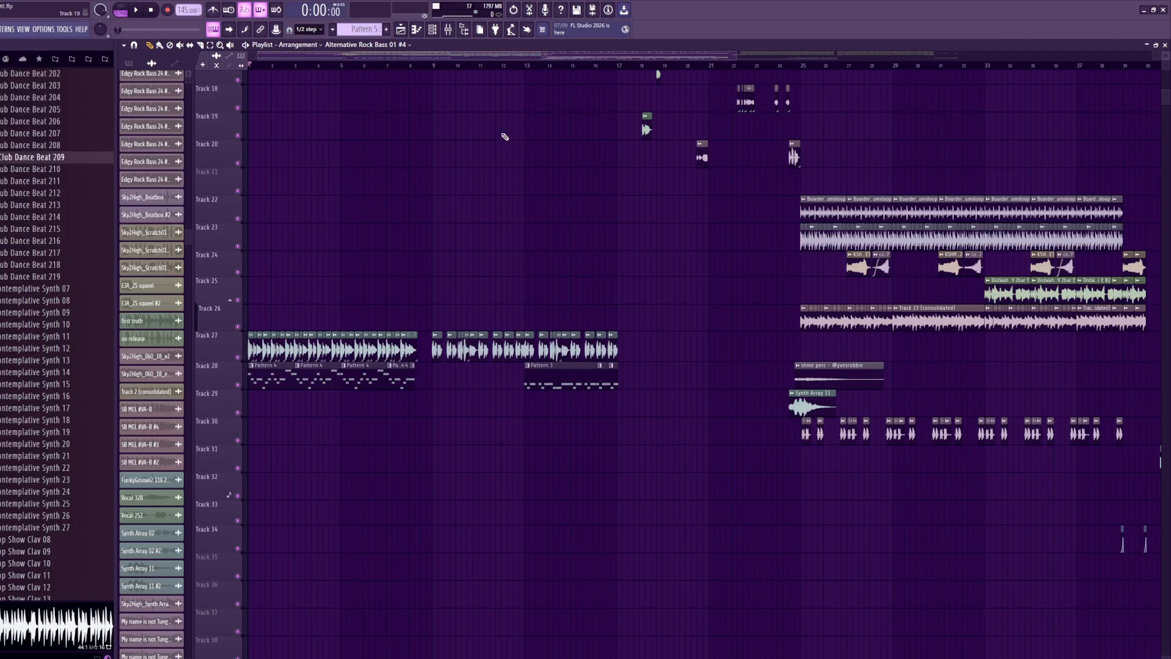
pyautogui.scroll(8, 505, 136)
pyautogui.scroll(8, 232, 240)
pyautogui.scroll(-4, 251, 238)
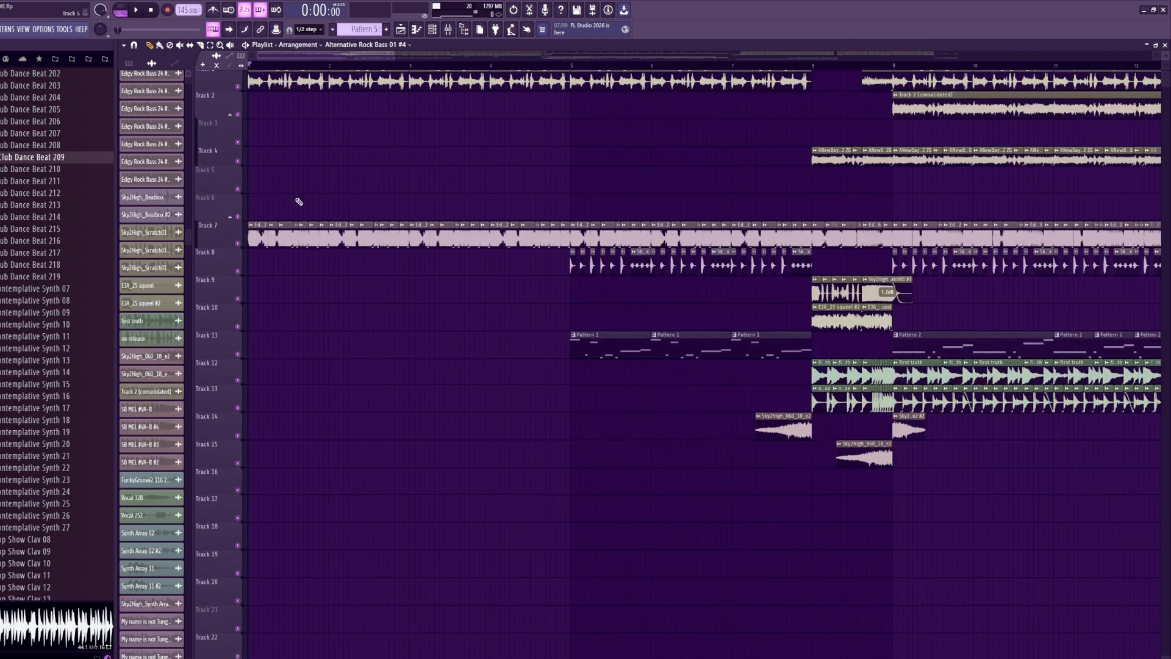
pyautogui.scroll(-3, 297, 201)
pyautogui.scroll(1, 153, 213)
pyautogui.scroll(3, 103, 218)
# - Collapse the garageband-logic-pro-11.2-loops folder in the sample browser
pyautogui.scroll(10, 96, 253)
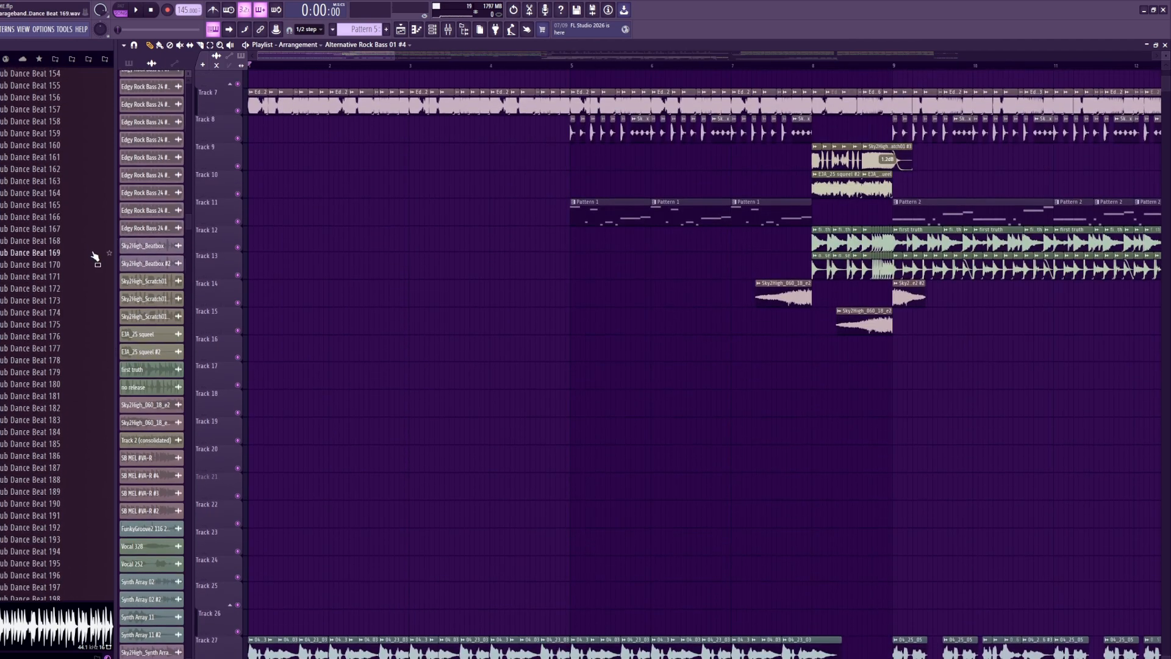
pyautogui.scroll(3, 488, 418)
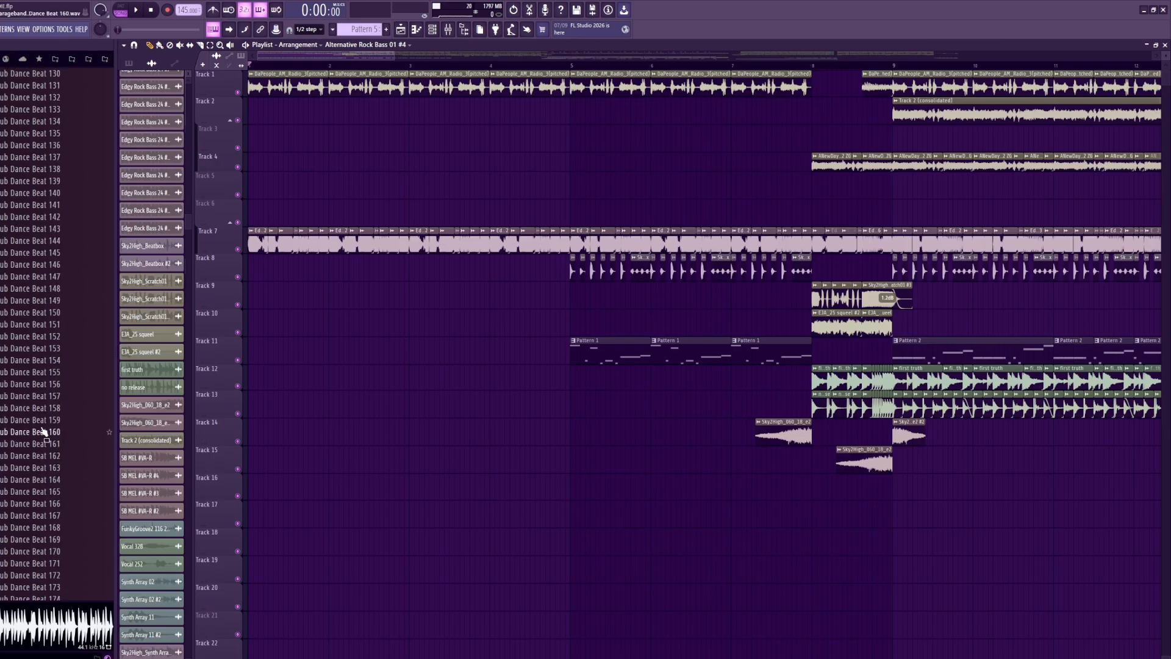
pyautogui.scroll(12, 40, 434)
pyautogui.scroll(5, 39, 434)
pyautogui.scroll(10, 17, 382)
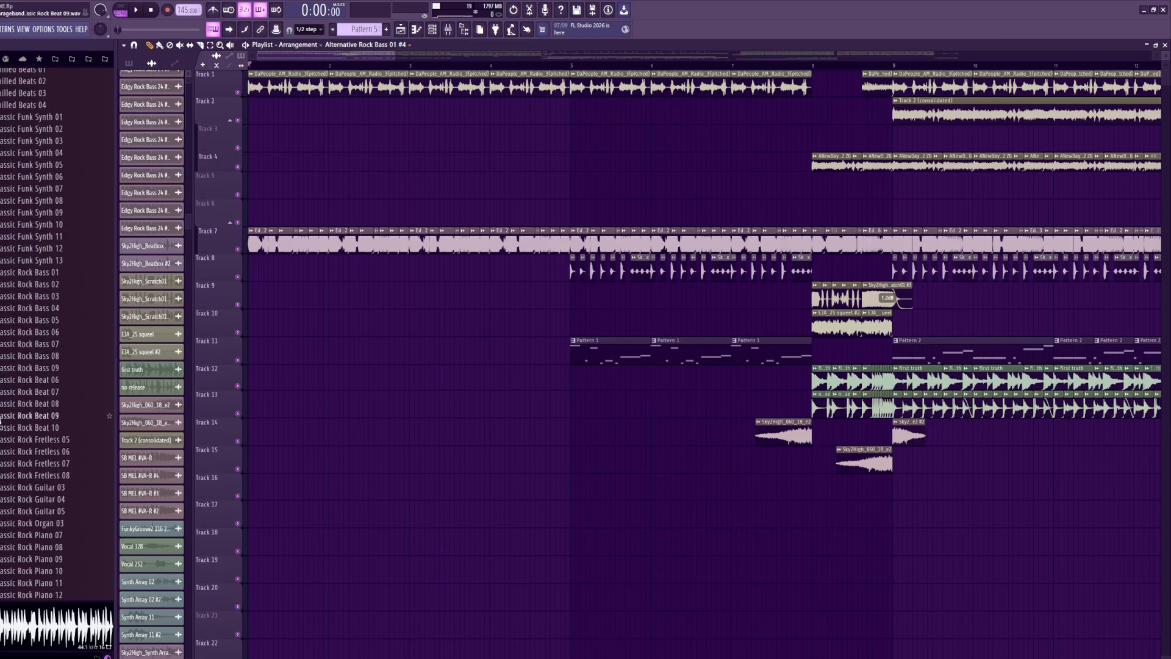
pyautogui.scroll(15, 15, 379)
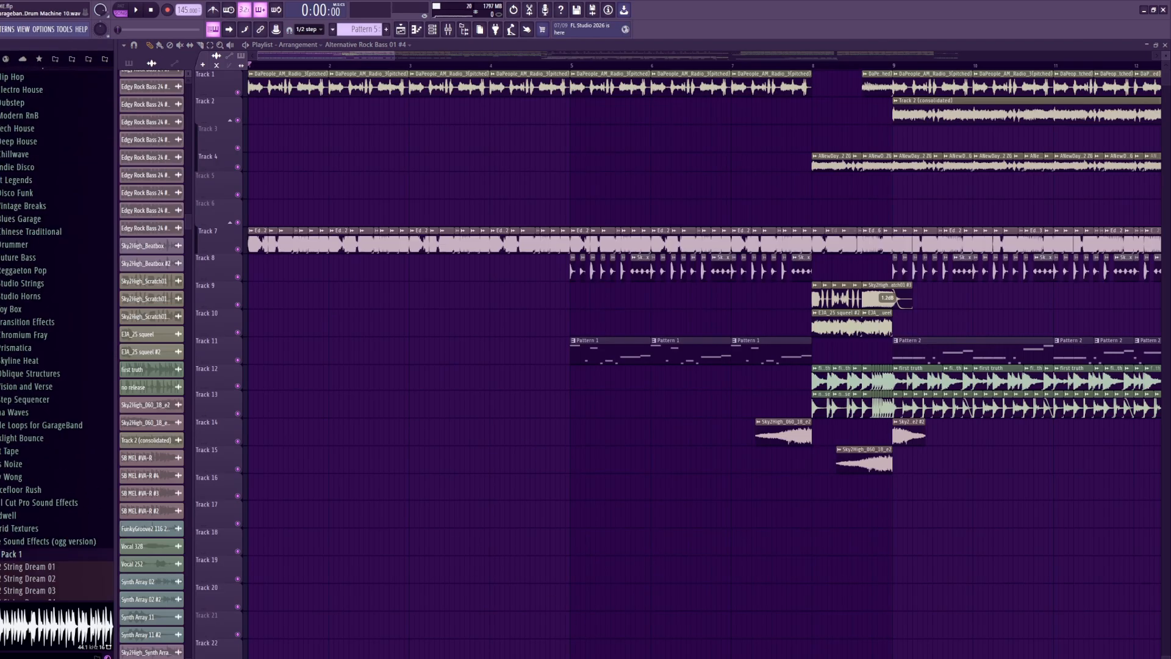
pyautogui.scroll(10, 35, 402)
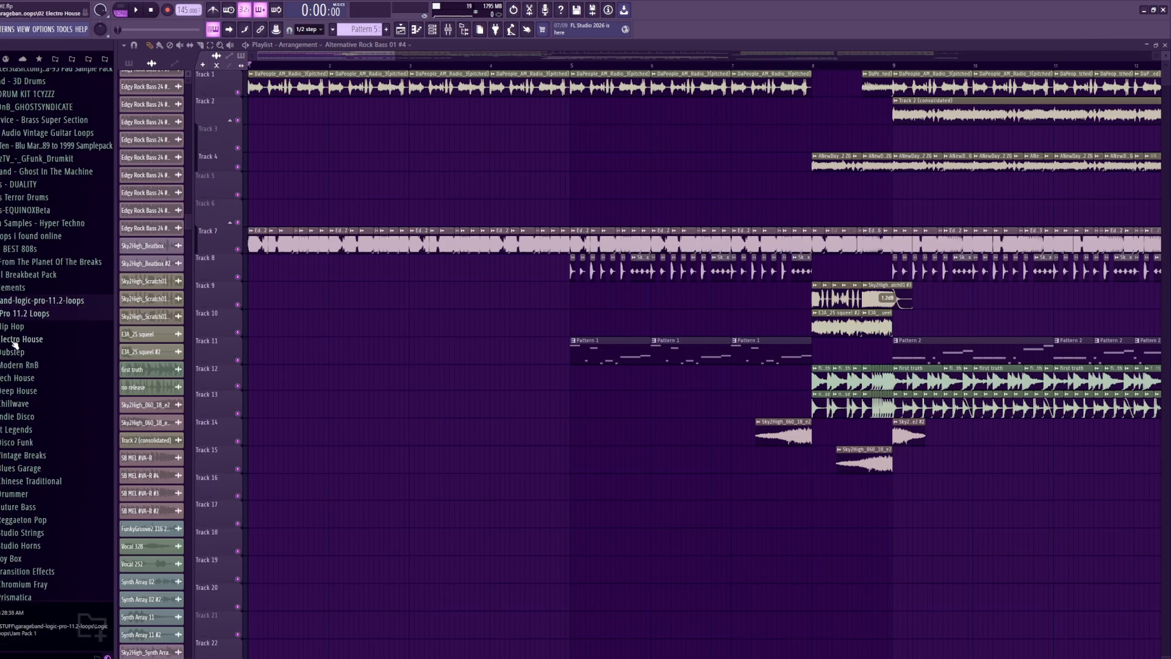
pyautogui.click(43, 316)
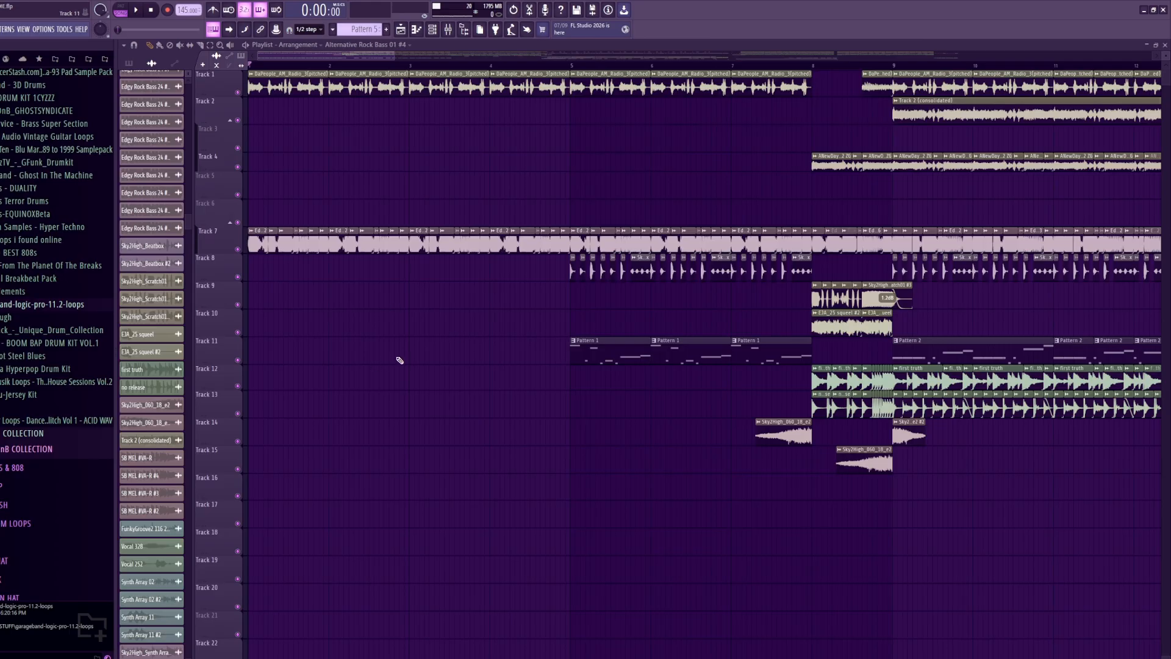
pyautogui.scroll(-3, 593, 453)
pyautogui.scroll(-8, 593, 453)
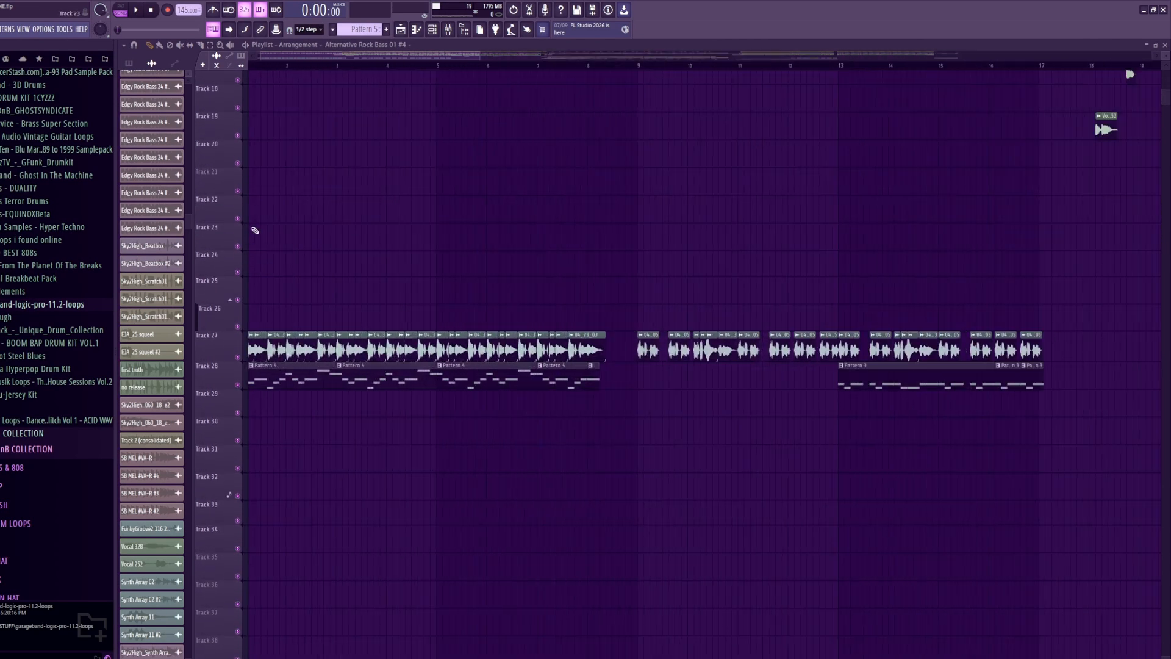
pyautogui.scroll(8, 253, 230)
pyautogui.scroll(3, 231, 165)
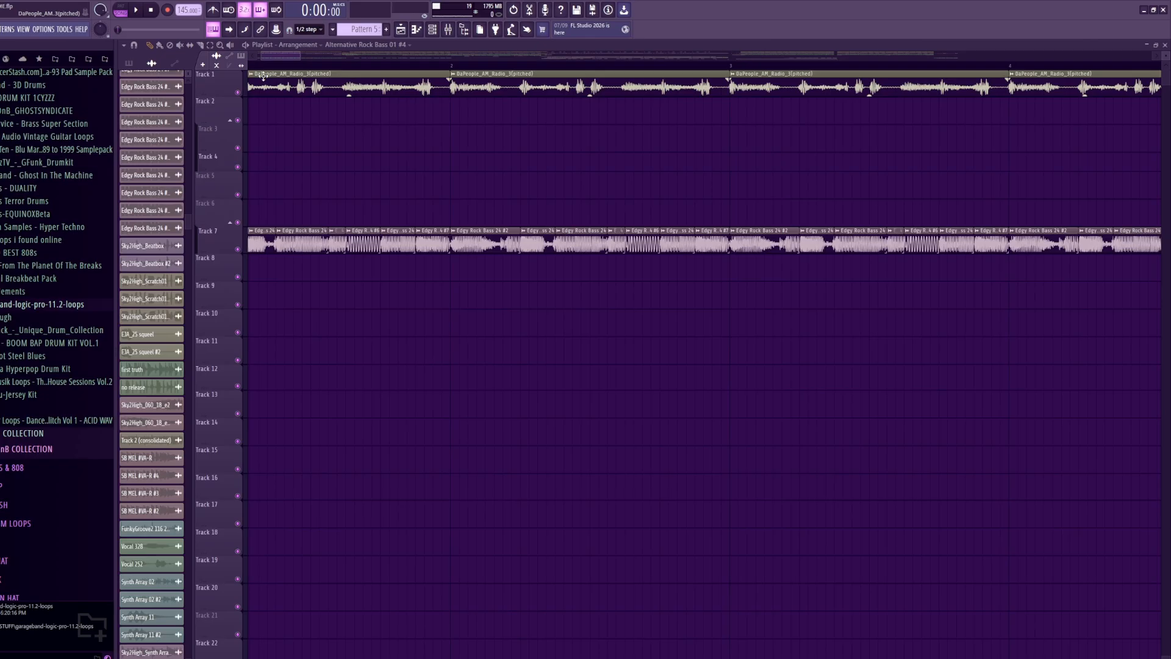
# - Find the ZERO G sample folders in the browser and look inside DISC 3
pyautogui.scroll(-5, 25, 377)
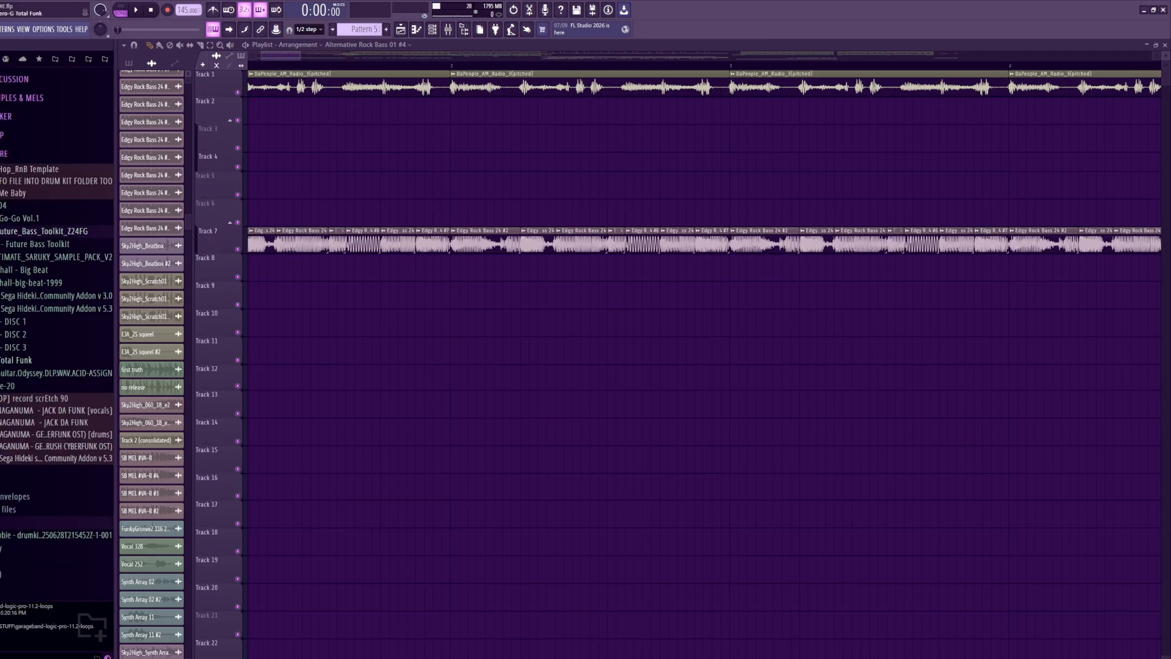
pyautogui.scroll(-7, 26, 377)
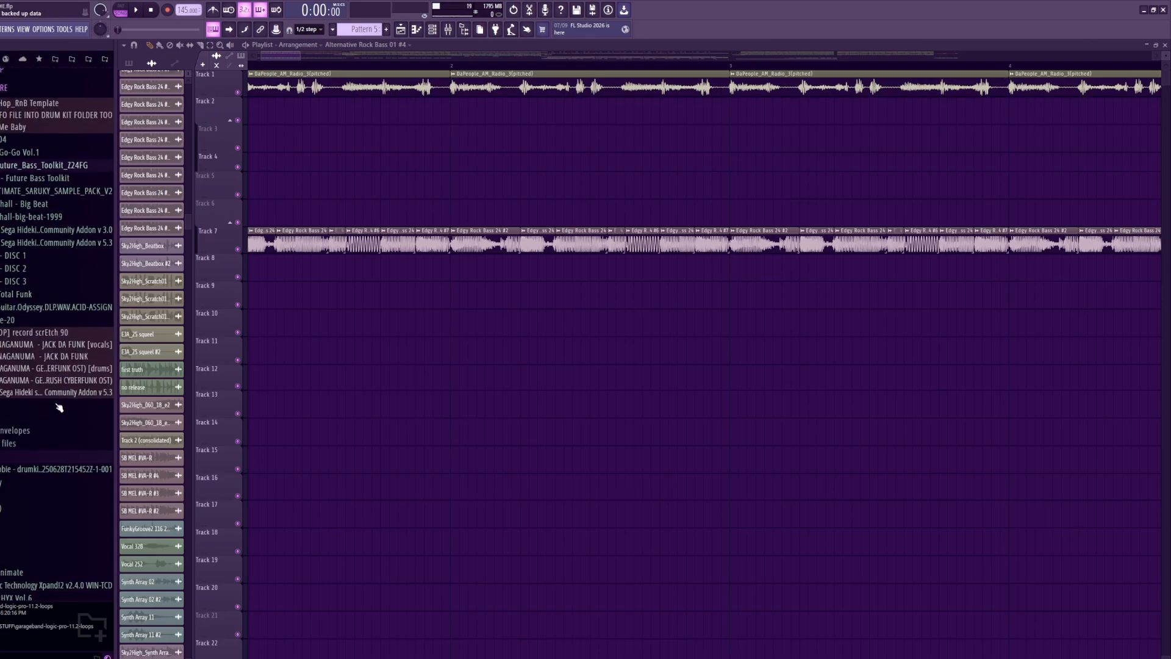
pyautogui.scroll(4, 55, 289)
pyautogui.scroll(-4, 67, 315)
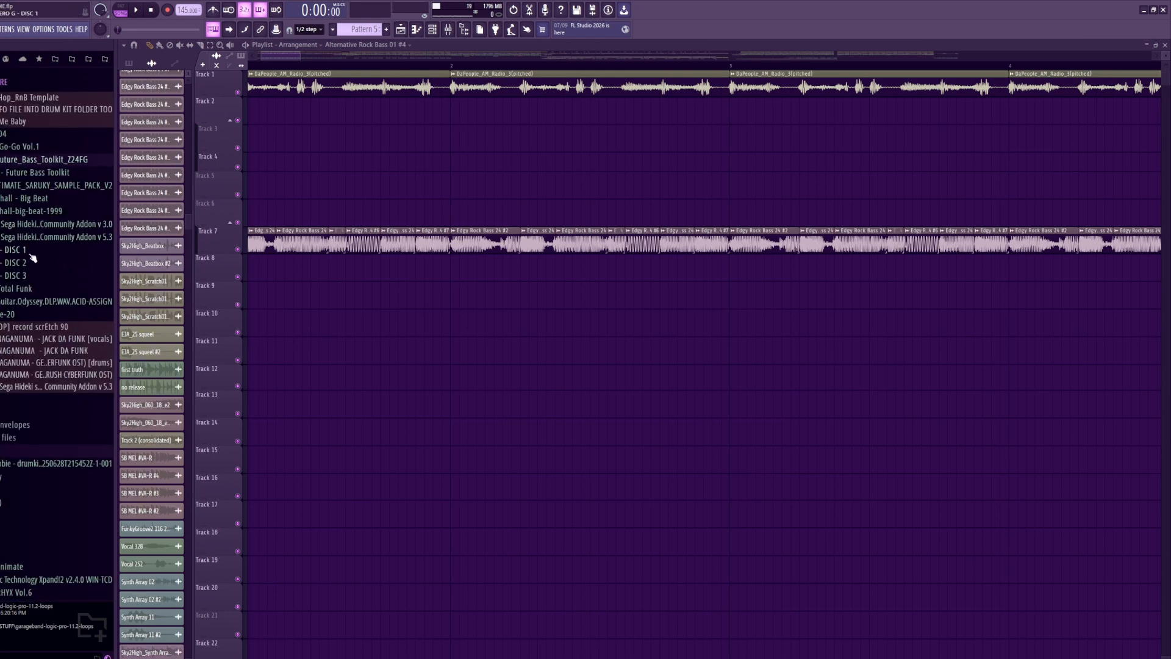
pyautogui.click(35, 275)
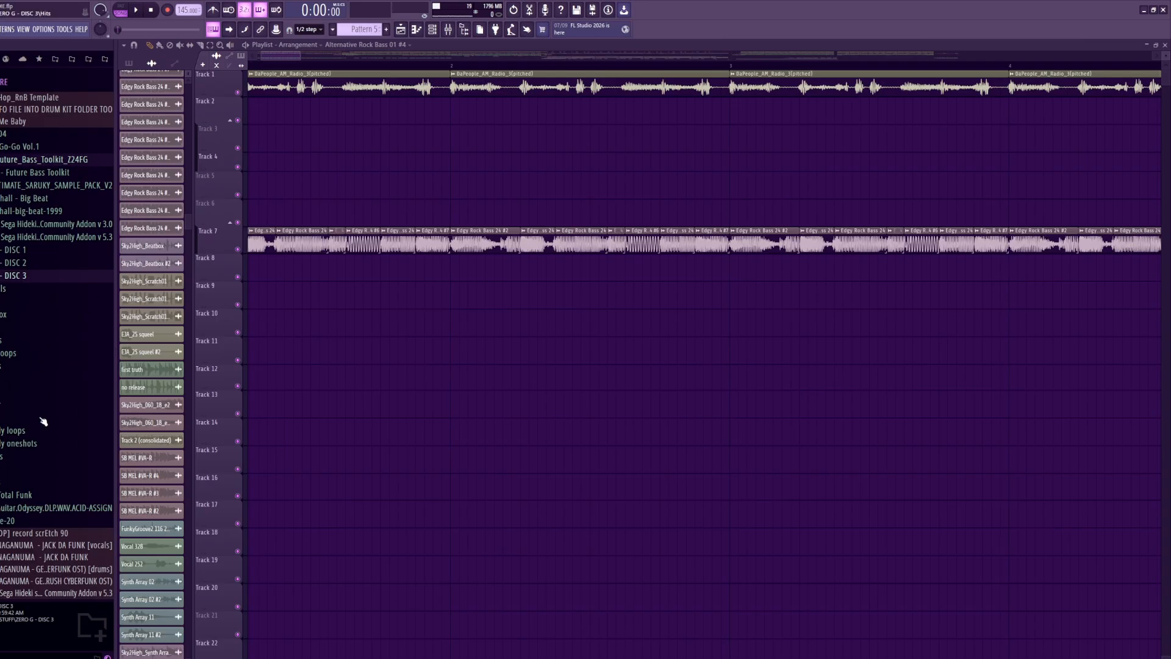
pyautogui.click(19, 275)
# - Widen the sample browser and look inside the ZERO G DISC 1 and DISC 2 folders
pyautogui.moveTo(221, 297); pyautogui.dragTo(619, 321)
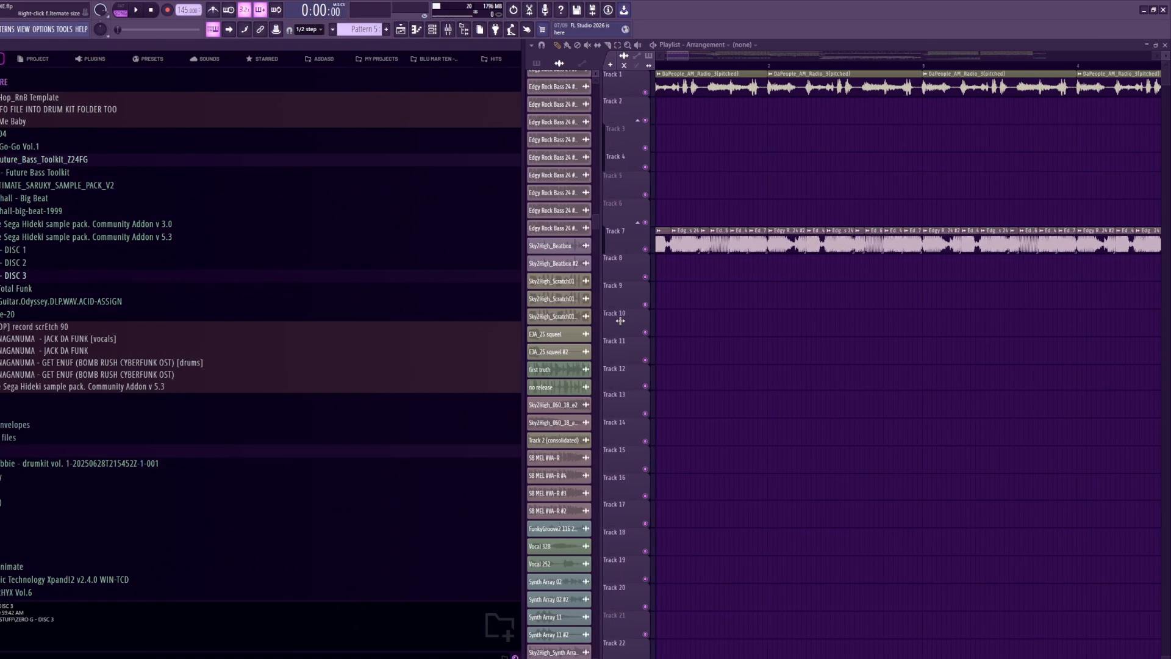
pyautogui.moveTo(525, 315); pyautogui.dragTo(649, 306)
pyautogui.click(12, 250)
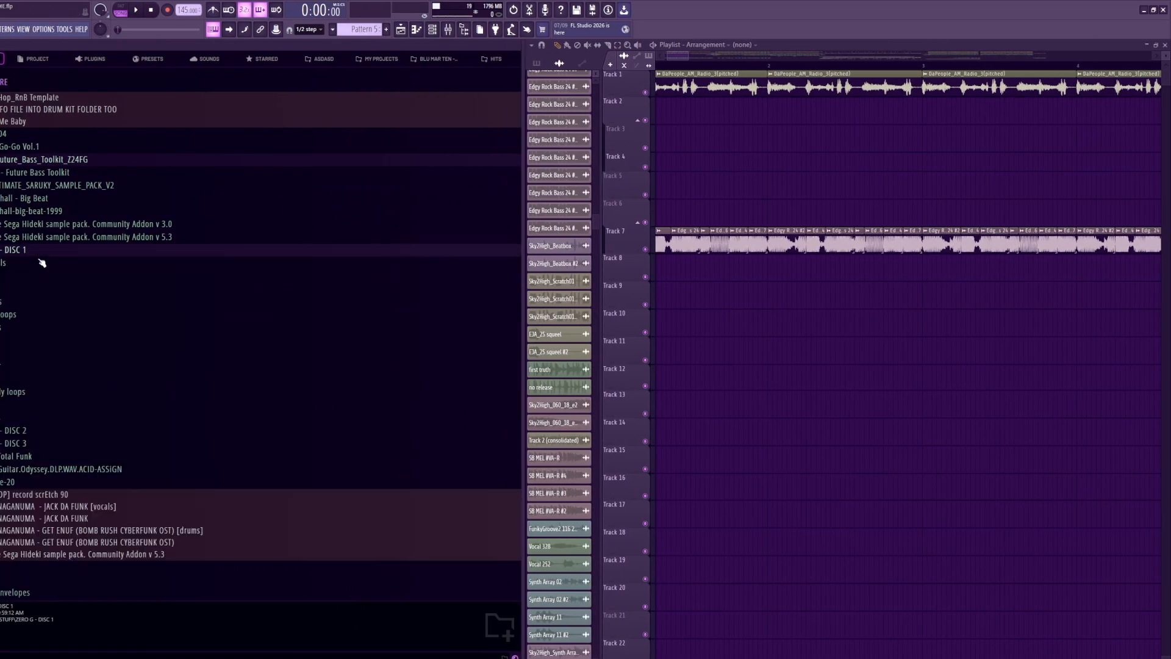
pyautogui.click(11, 250)
pyautogui.click(27, 276)
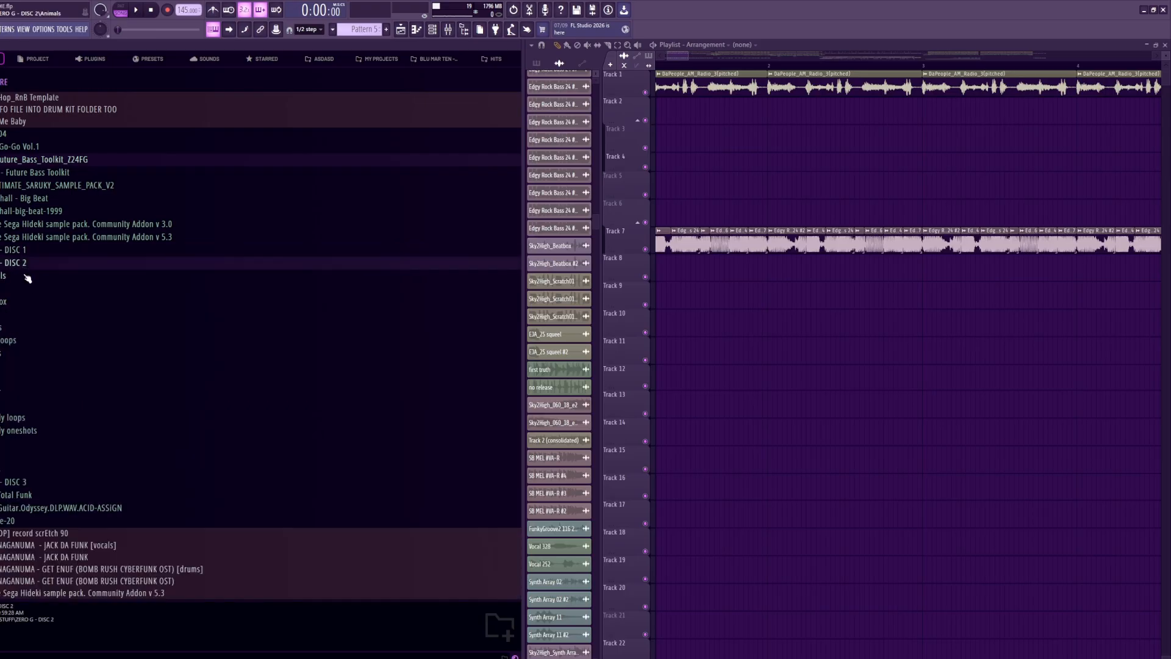
pyautogui.click(27, 276)
# - Expand the Drumloops folder in ZERO G DISC 3 and preview Drumloop 157
pyautogui.click(27, 275)
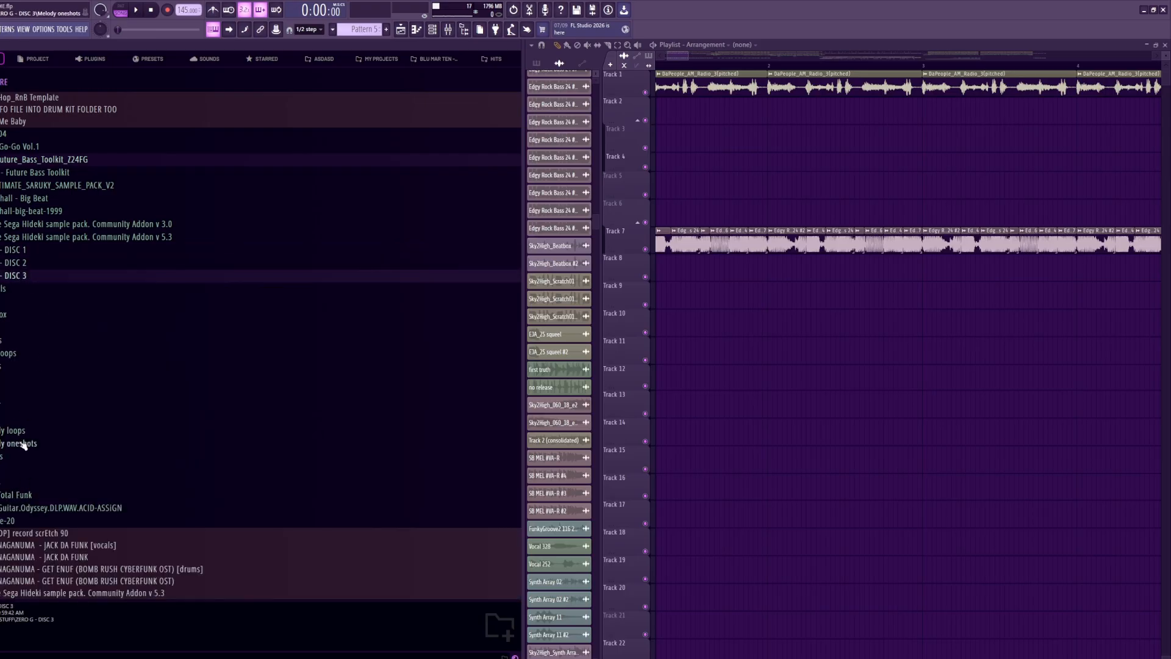
pyautogui.click(13, 353)
pyautogui.scroll(-5, 59, 493)
pyautogui.scroll(-20, 60, 493)
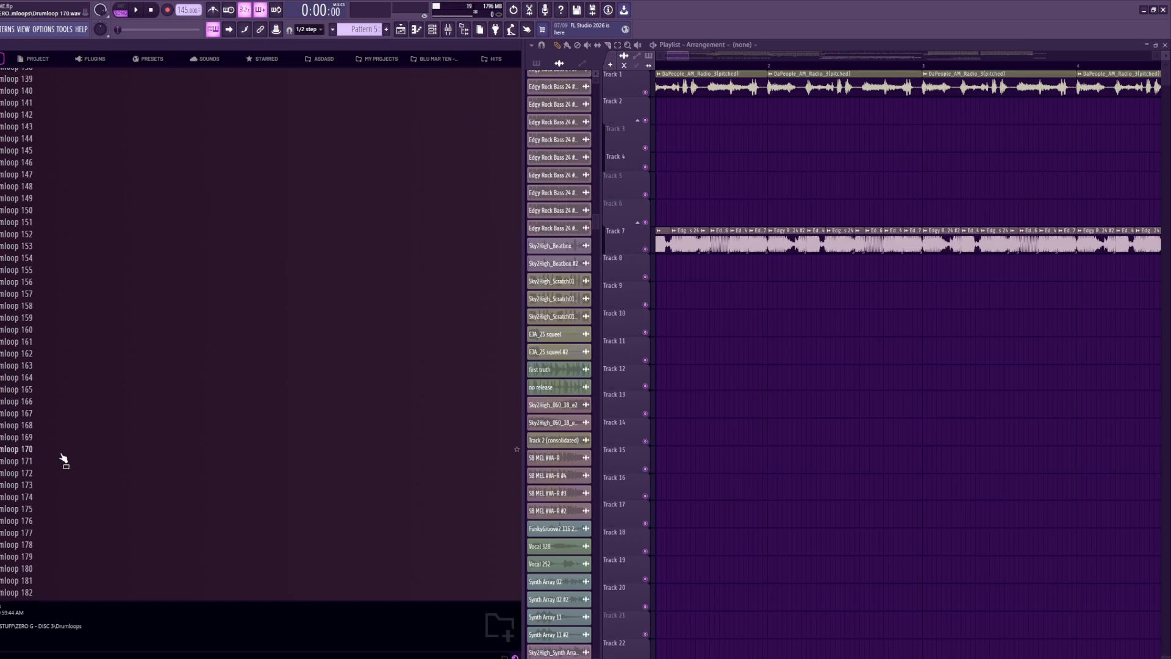
pyautogui.click(37, 295)
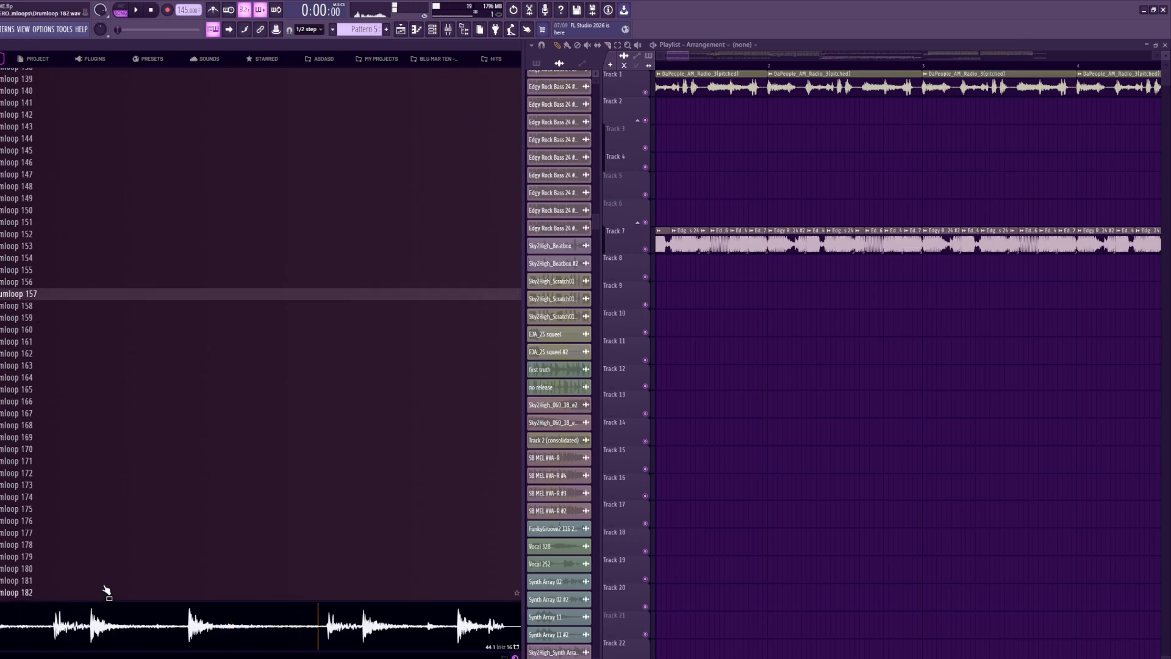
# - Check the Strings folder in ZERO G DISC 3, and preview Drumloop 85 in its Drumloops folder
pyautogui.scroll(-6, 109, 578)
pyautogui.click(68, 507)
pyautogui.click(41, 506)
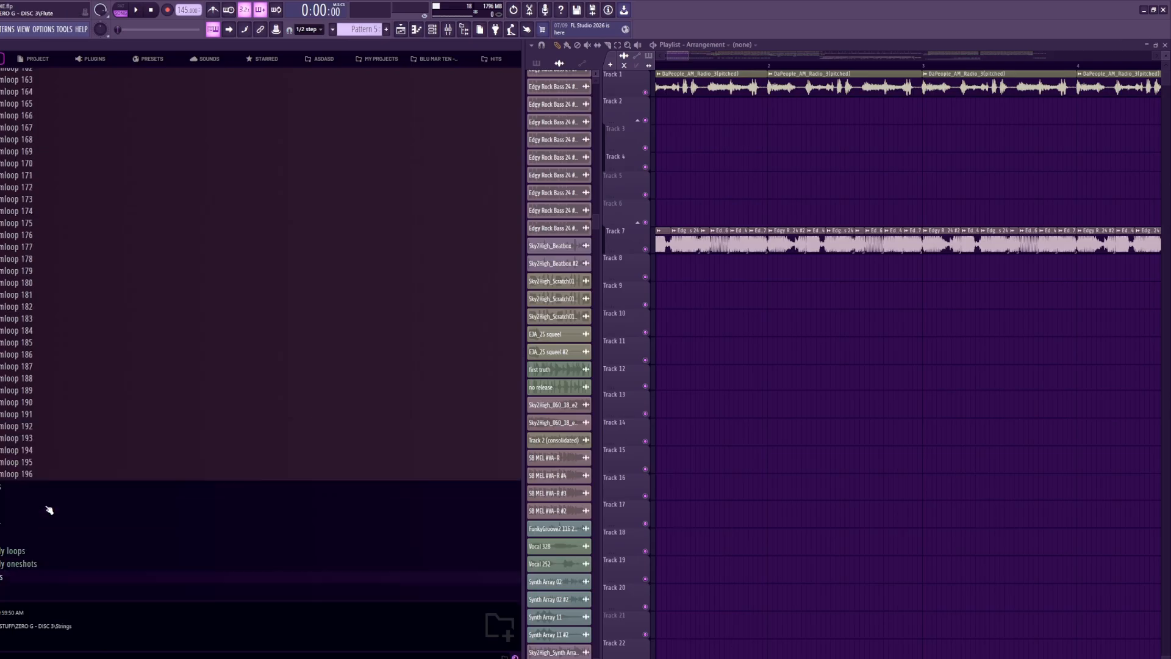
pyautogui.scroll(15, 105, 397)
pyautogui.click(99, 380)
pyautogui.scroll(2, 104, 381)
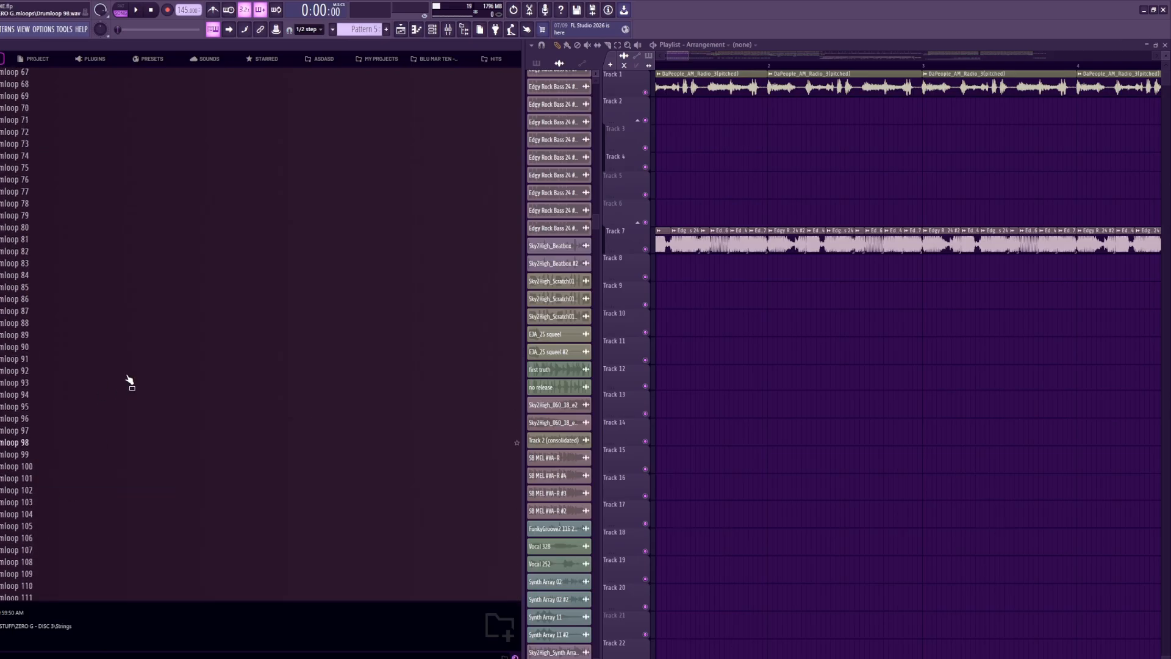
pyautogui.click(98, 295)
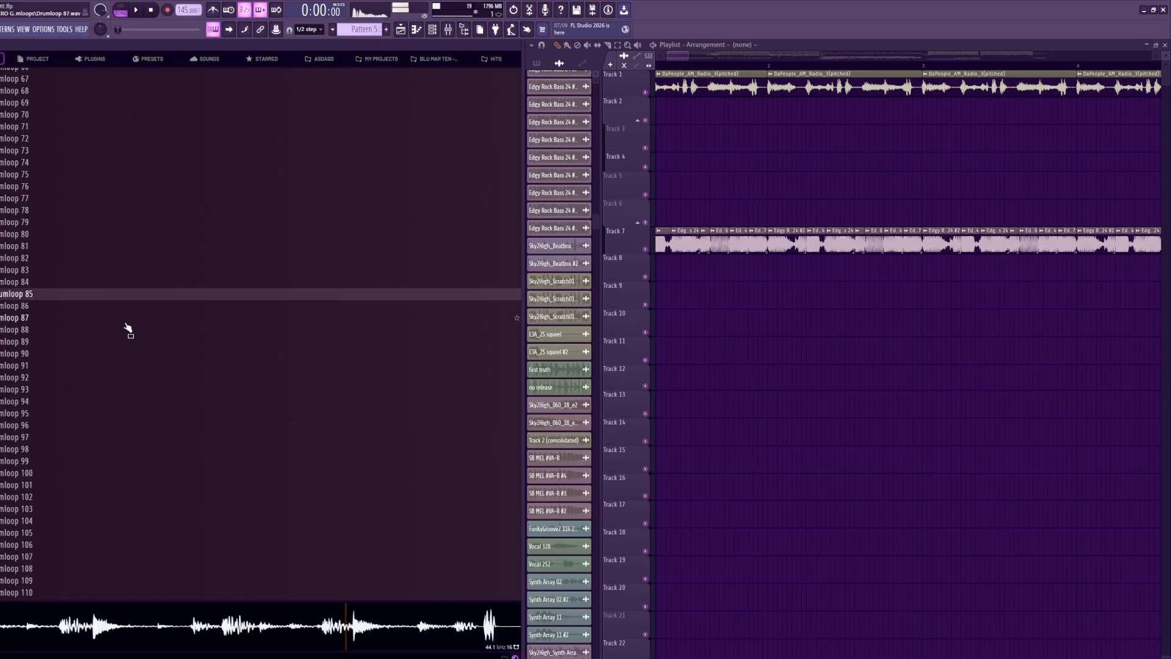
pyautogui.scroll(20, 131, 342)
pyautogui.scroll(-16, 132, 384)
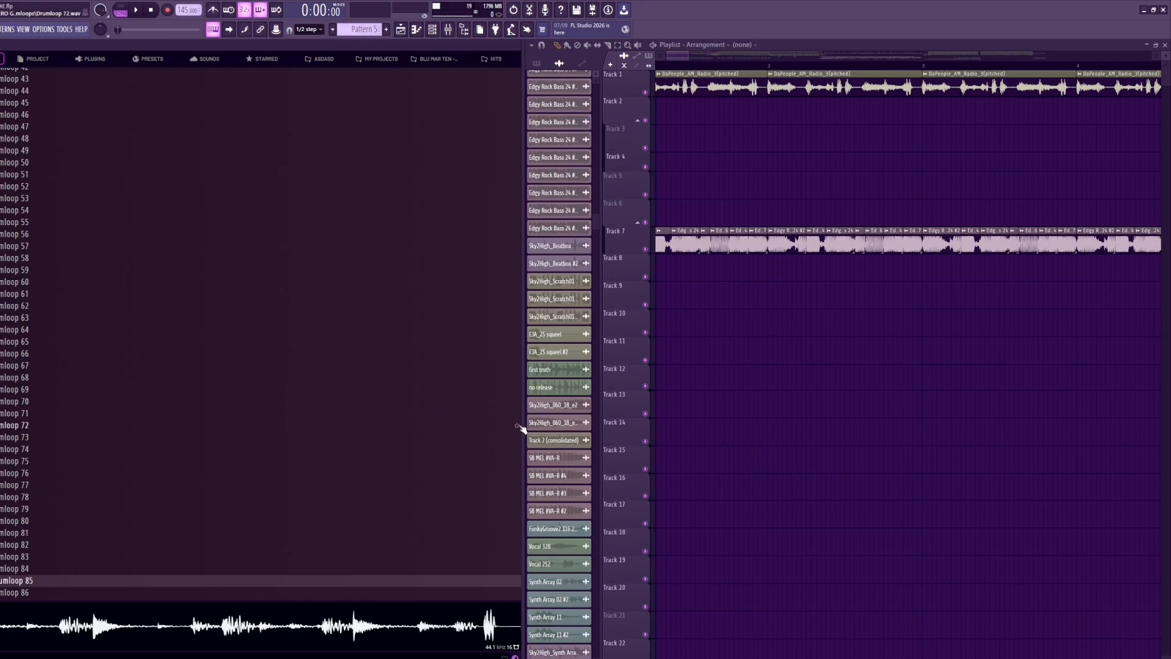
# - Narrow the sample browser and collapse the ZERO G DISC 3 folder
pyautogui.moveTo(523, 429); pyautogui.dragTo(61, 432)
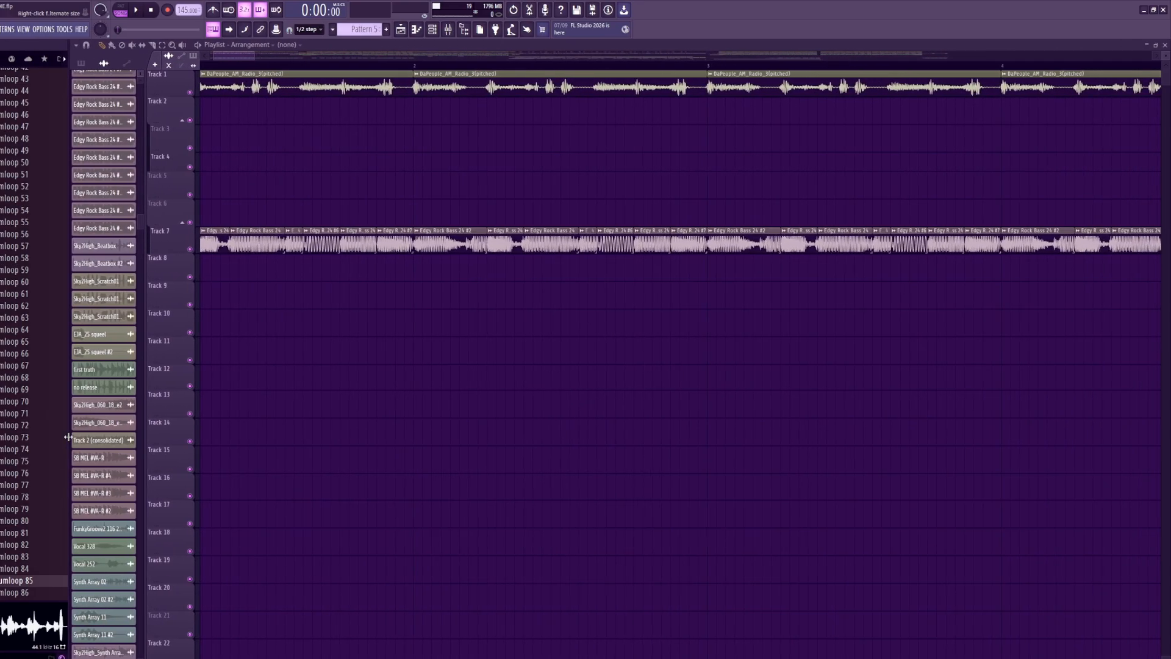
pyautogui.scroll(20, 53, 434)
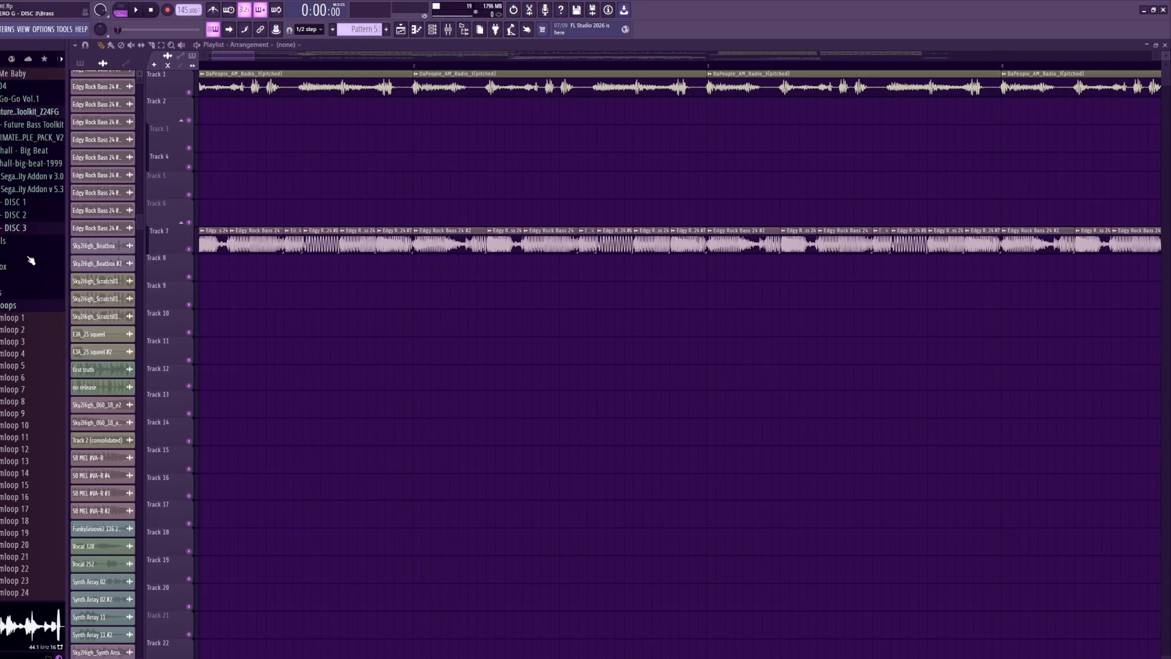
pyautogui.click(21, 489)
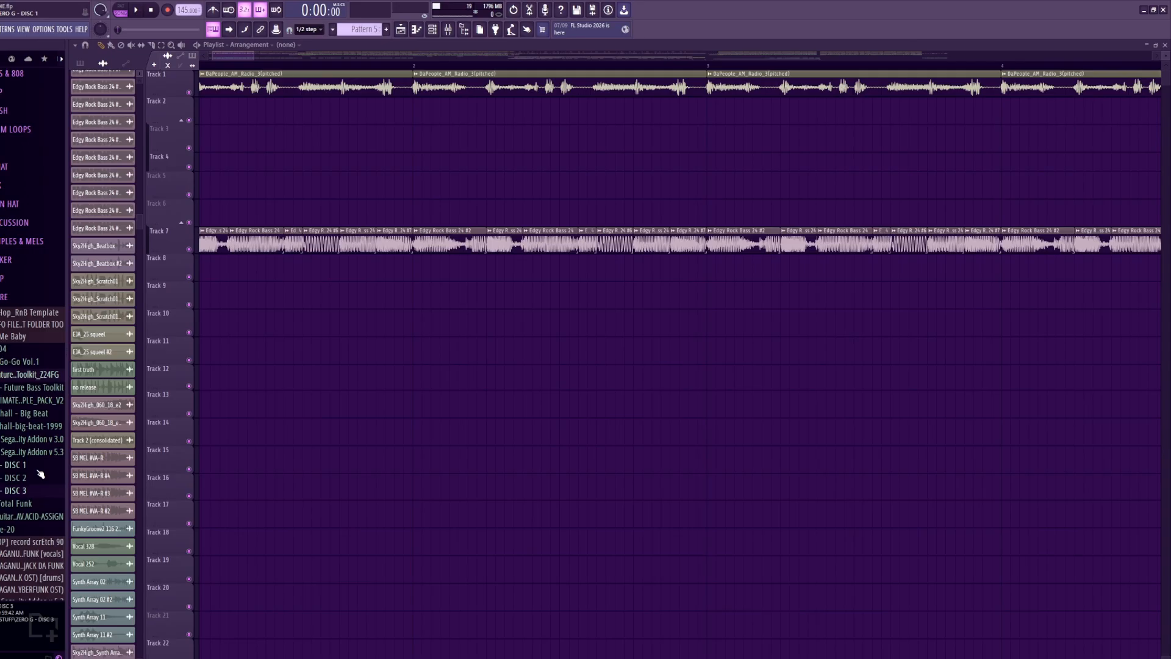
pyautogui.click(677, 658)
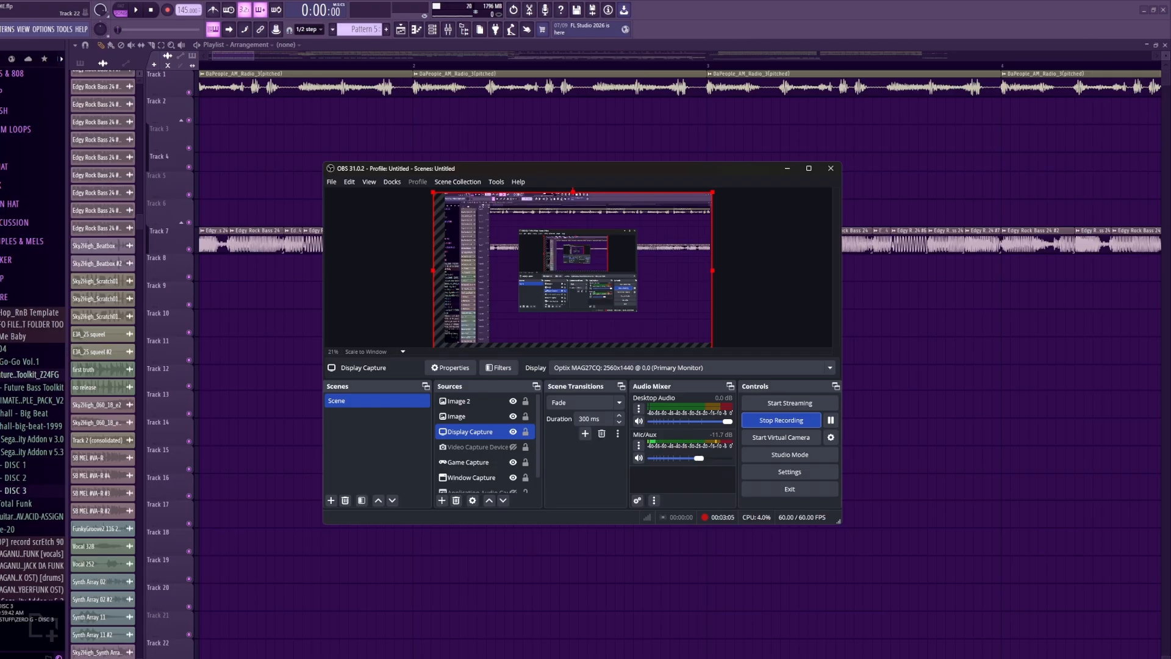
pyautogui.click(677, 658)
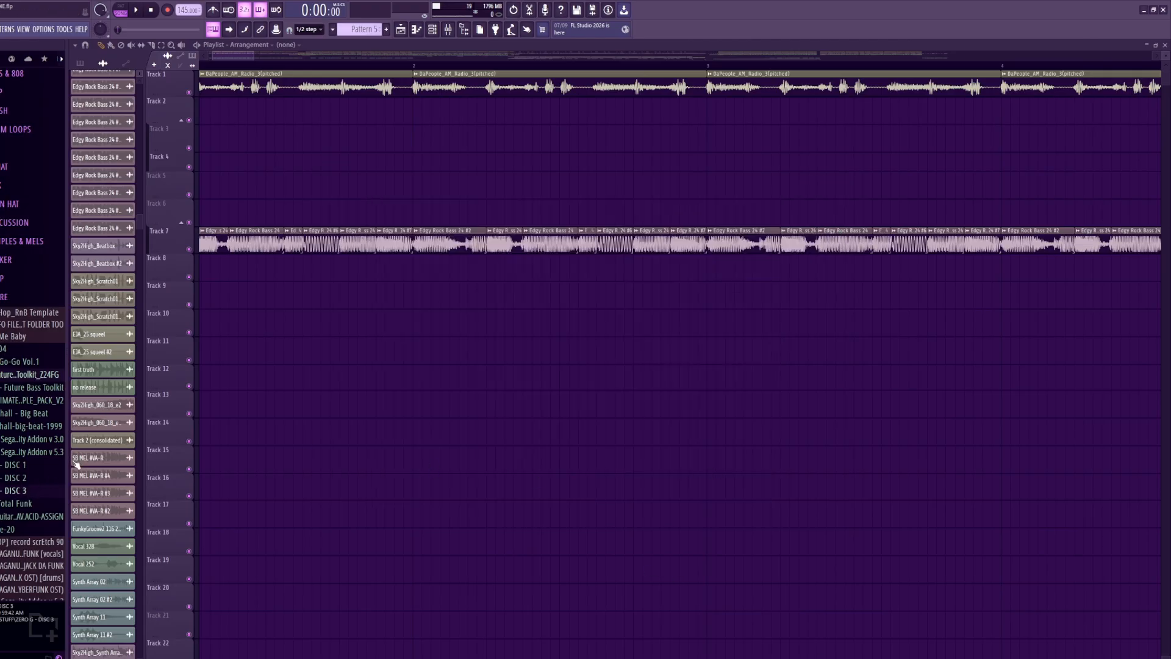
# - Widen the sample browser and look through the list of sample pack folders
pyautogui.moveTo(68, 467); pyautogui.dragTo(167, 468)
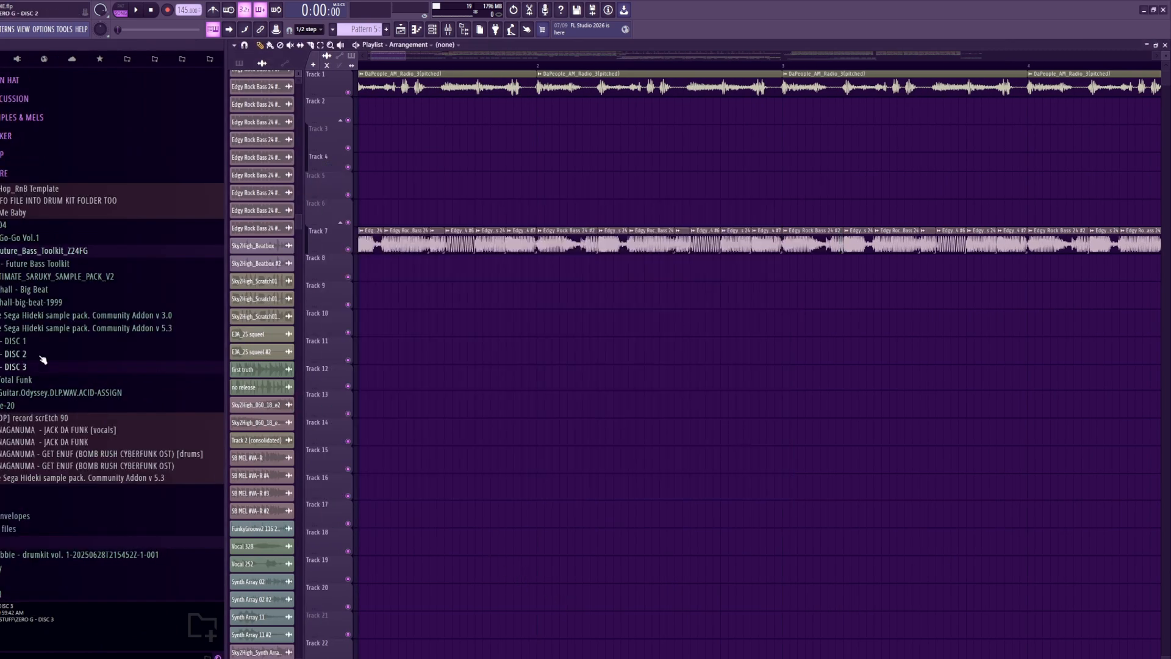
pyautogui.scroll(13, 43, 360)
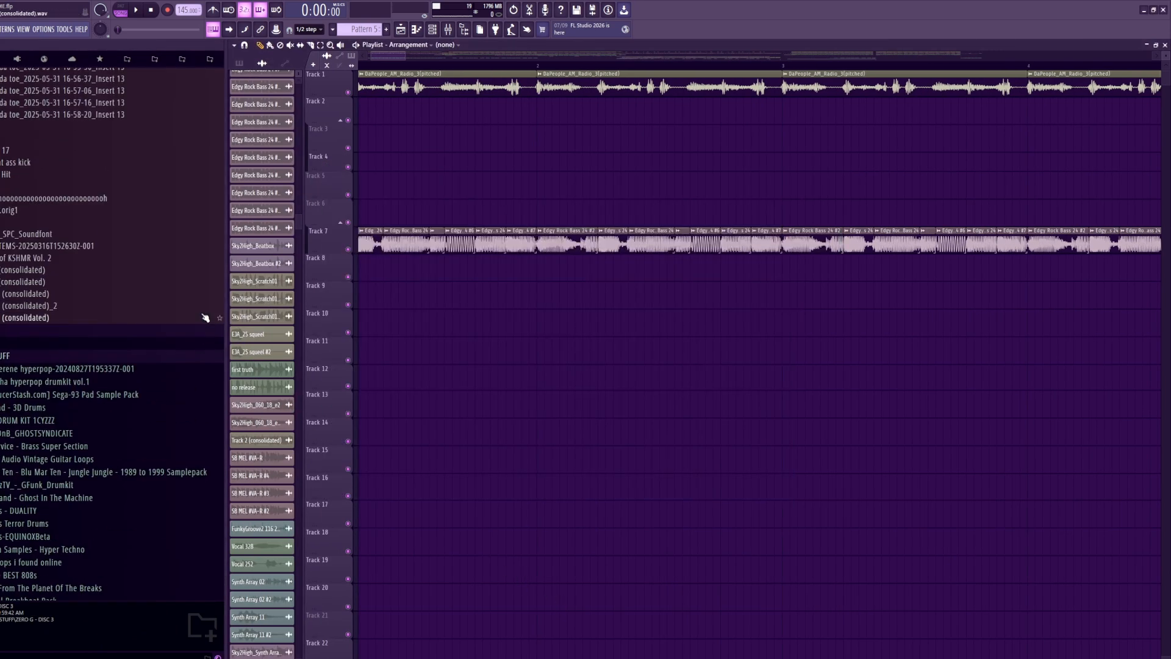
pyautogui.scroll(-3, 200, 309)
pyautogui.scroll(-2, 116, 451)
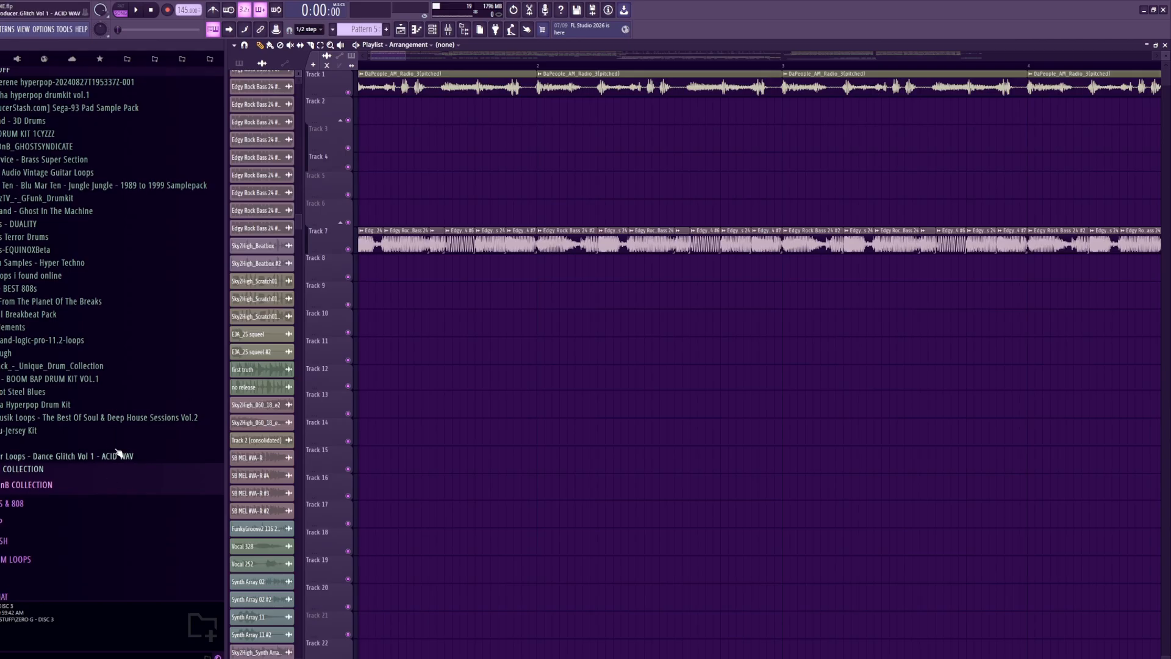
pyautogui.scroll(4, 84, 262)
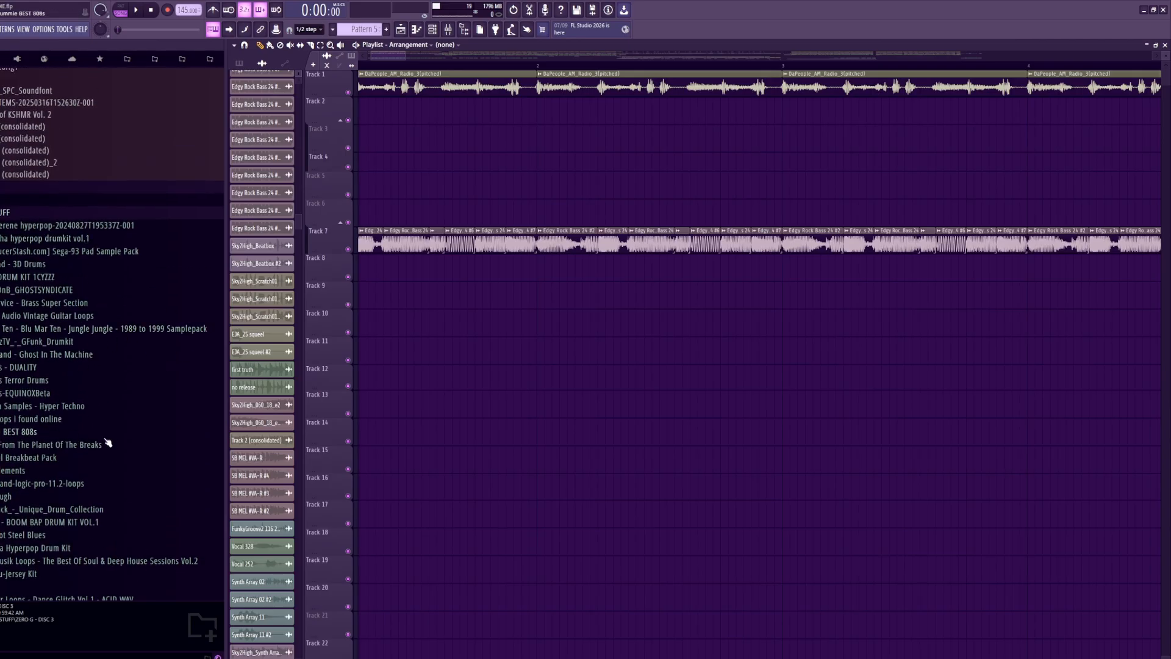
pyautogui.scroll(-6, 54, 264)
# - Expand the garageband-logic-pro-11.2-loops folder and its Logic Pro 11.2 Loops subfolder, and look through the genre folders inside
pyautogui.click(24, 269)
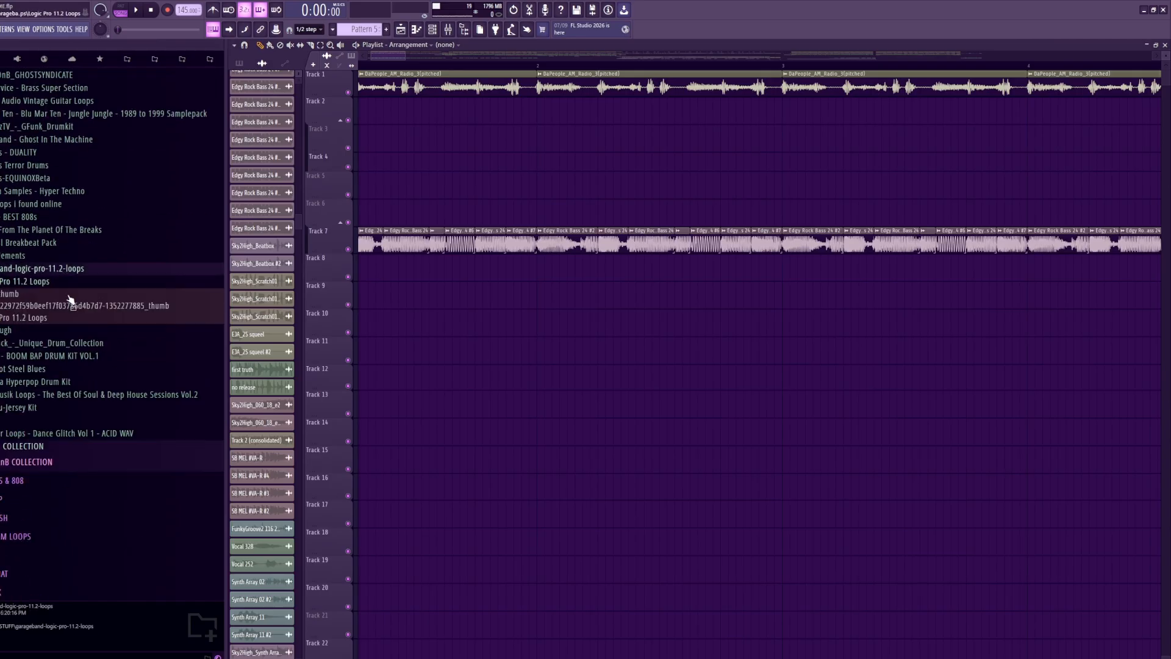
pyautogui.click(38, 283)
pyautogui.scroll(-6, 152, 209)
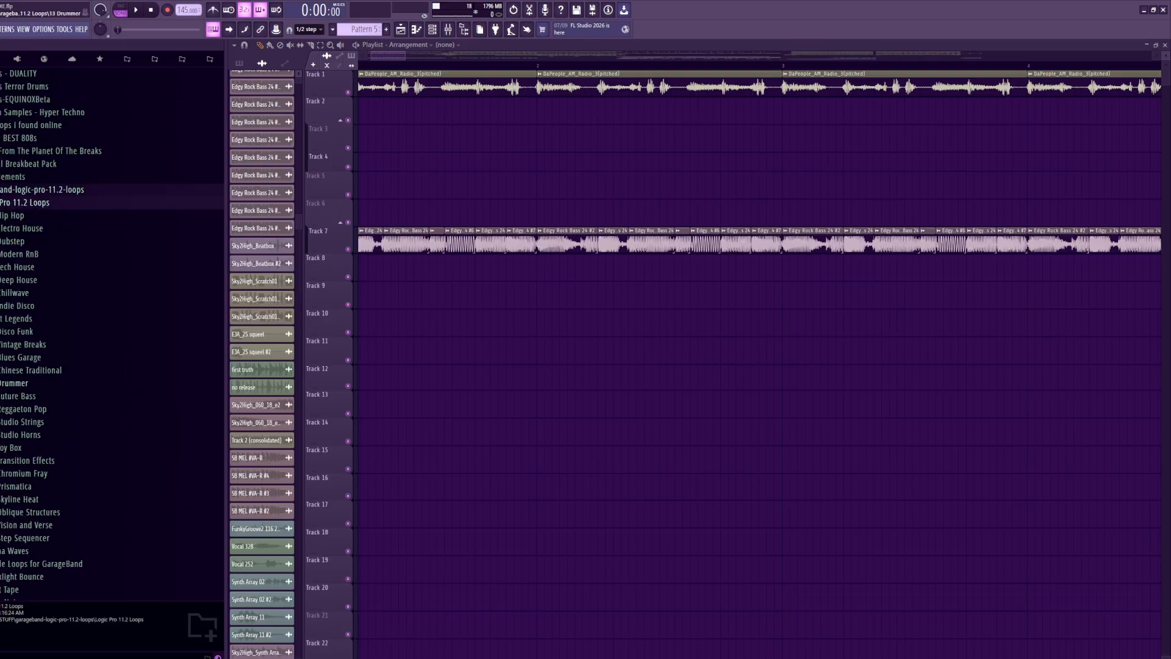
pyautogui.scroll(7, 139, 379)
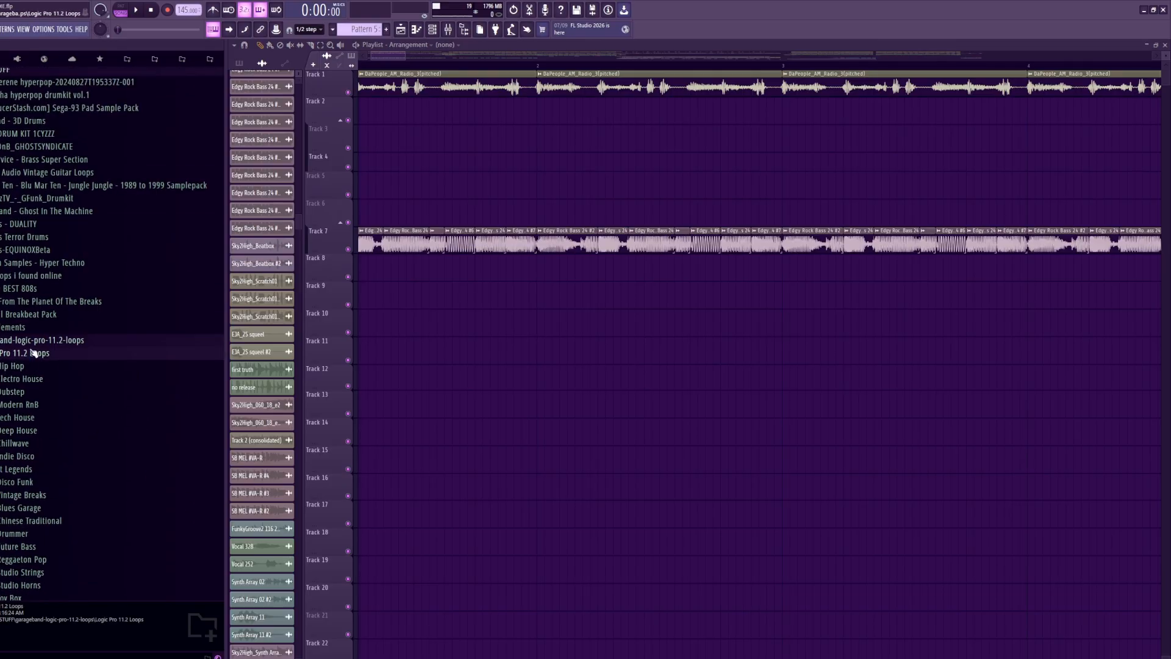
pyautogui.scroll(-5, 70, 428)
pyautogui.scroll(5, 86, 402)
pyautogui.scroll(-14, 120, 469)
pyautogui.scroll(6, 121, 438)
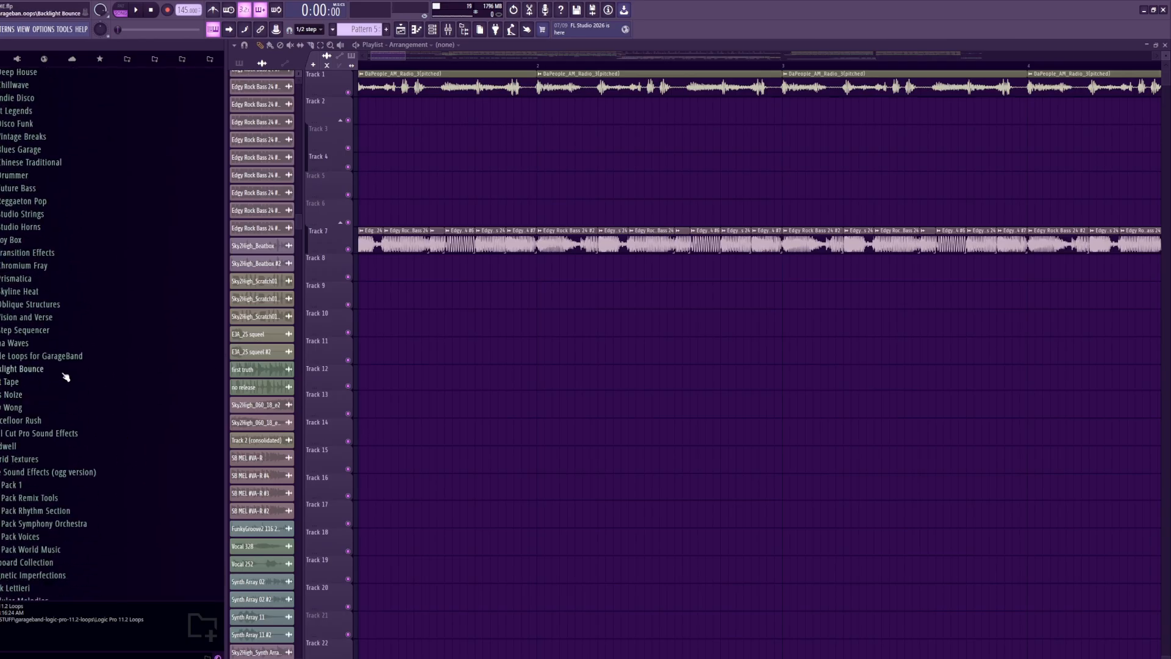
pyautogui.scroll(-4, 71, 360)
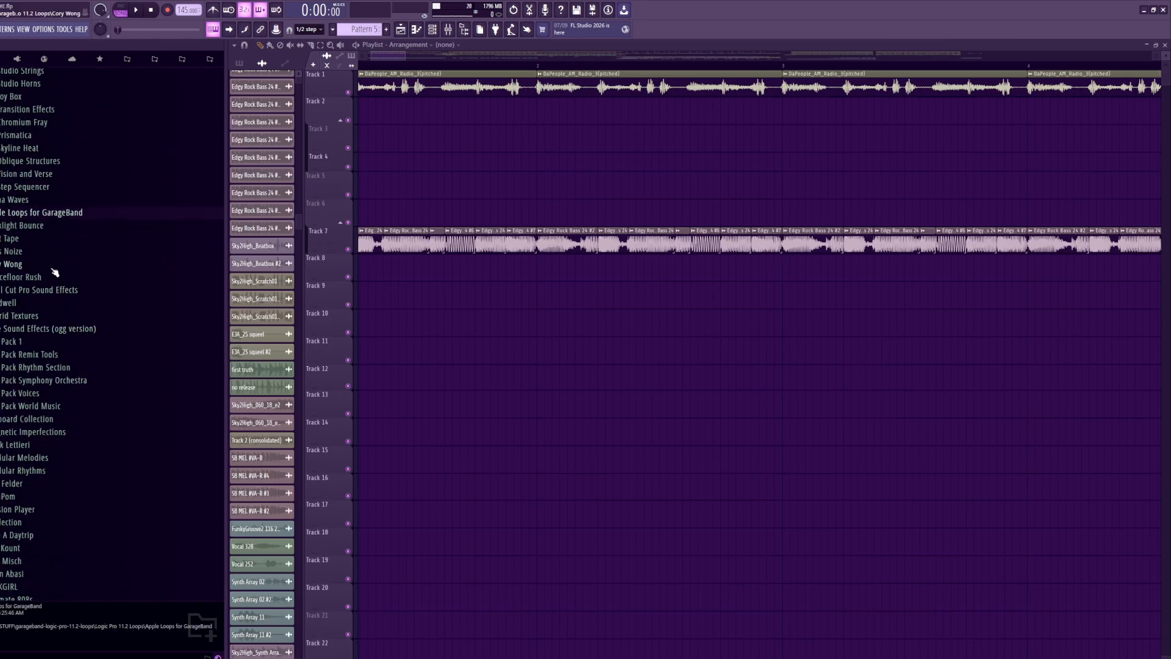
# - Look inside the Apple Loops for GarageBand folder, collapse it, and check the neighbouring loop pack folders
pyautogui.click(66, 213)
pyautogui.scroll(6, 68, 361)
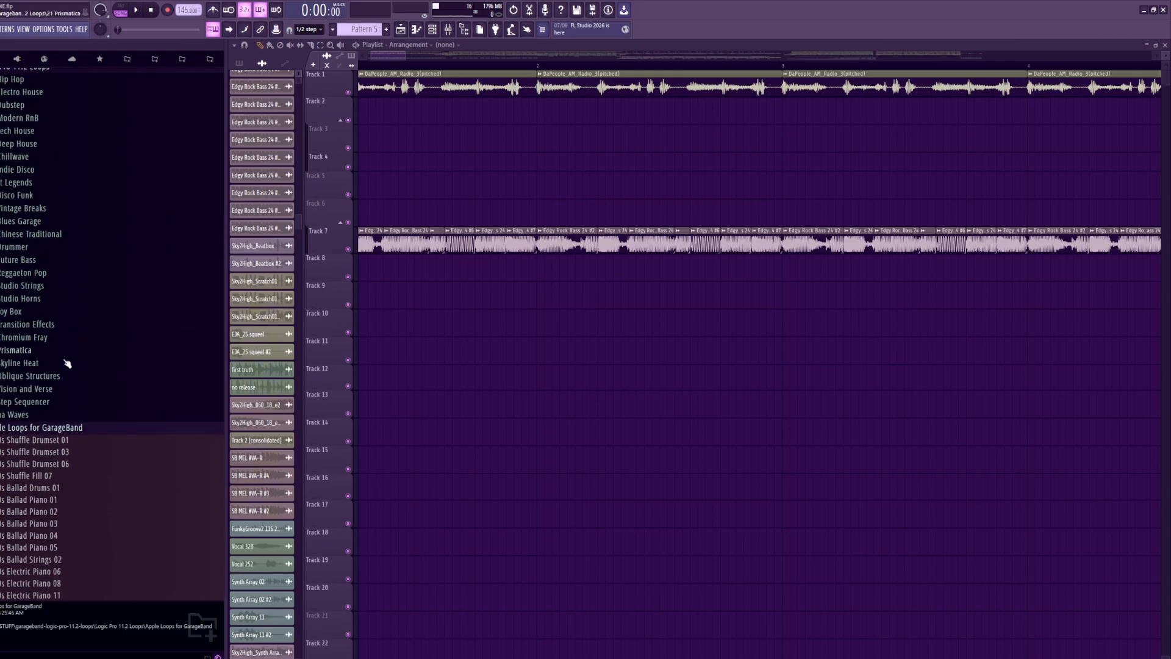
pyautogui.click(61, 428)
pyautogui.scroll(-6, 98, 396)
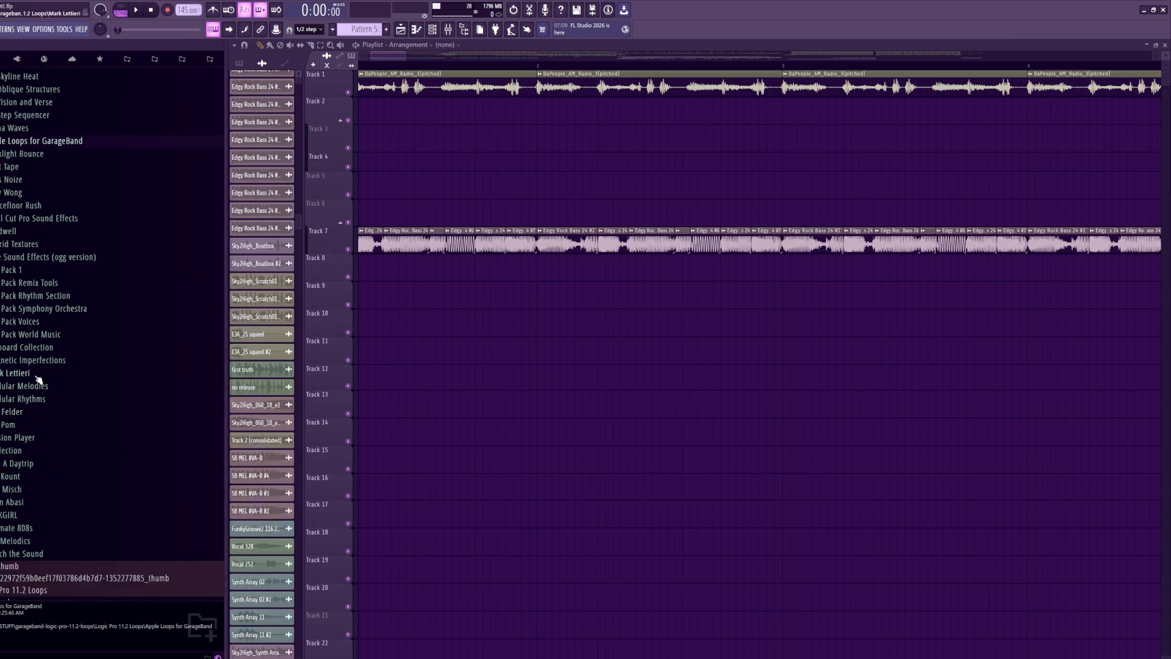
pyautogui.scroll(4, 110, 368)
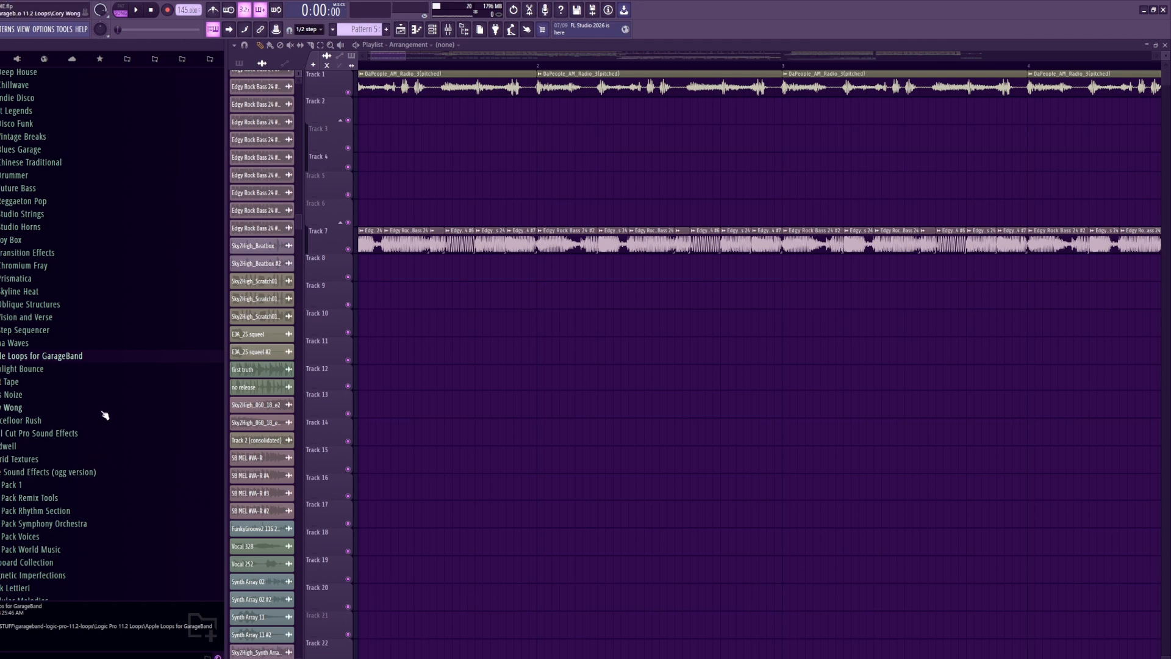
# - Expand the Apple Loops for GarageBand folder and look through its loops to find the Edgy Rock Bass samples
pyautogui.click(98, 359)
pyautogui.click(100, 361)
pyautogui.click(56, 355)
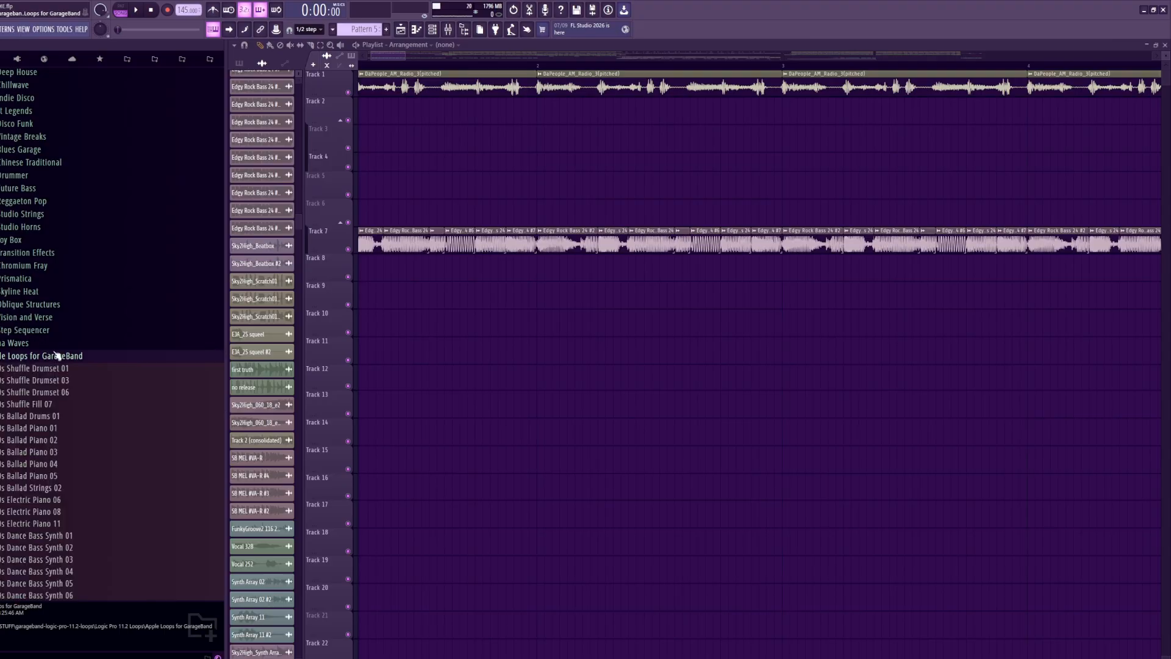
pyautogui.scroll(-20, 70, 486)
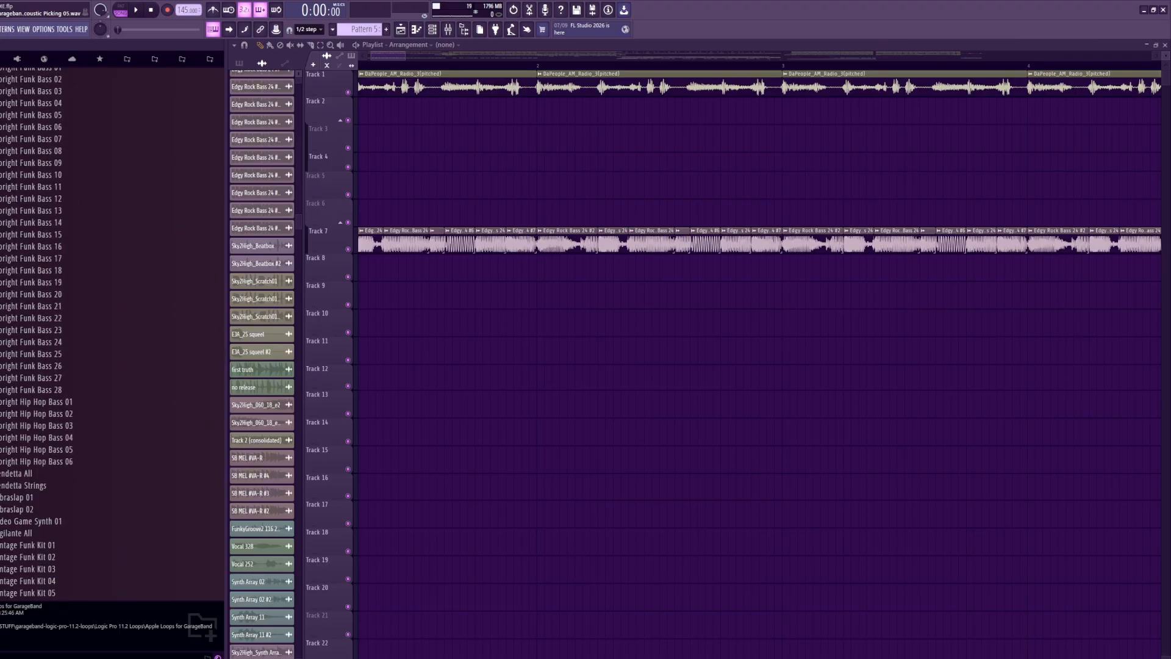
pyautogui.scroll(15, 112, 334)
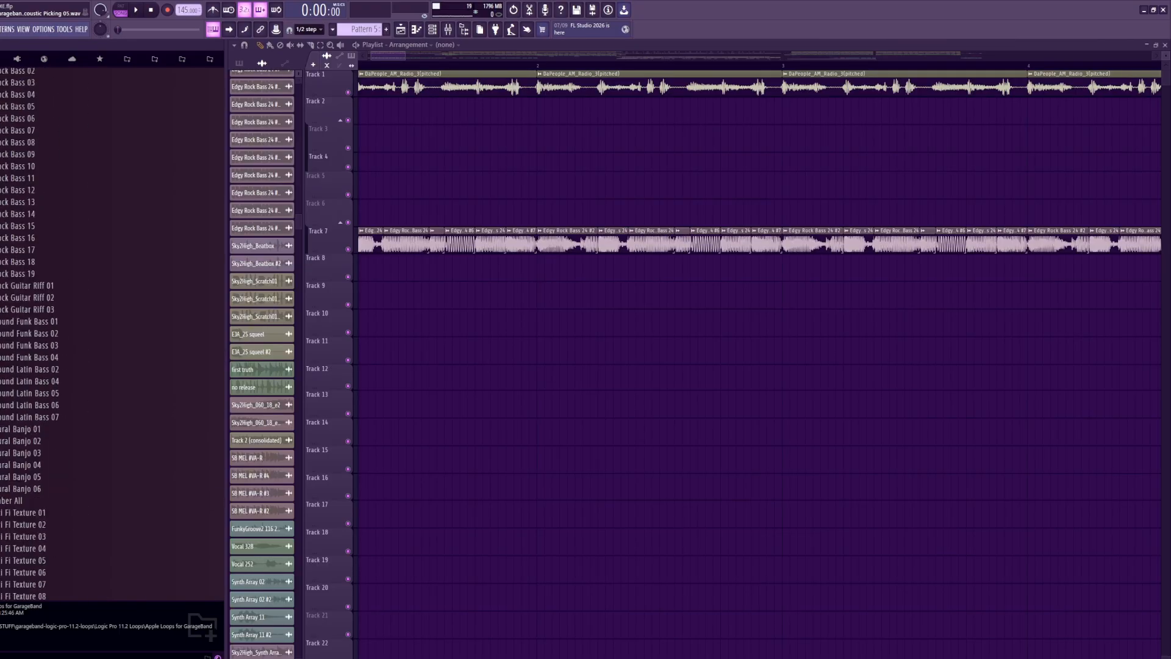
pyautogui.scroll(15, 112, 335)
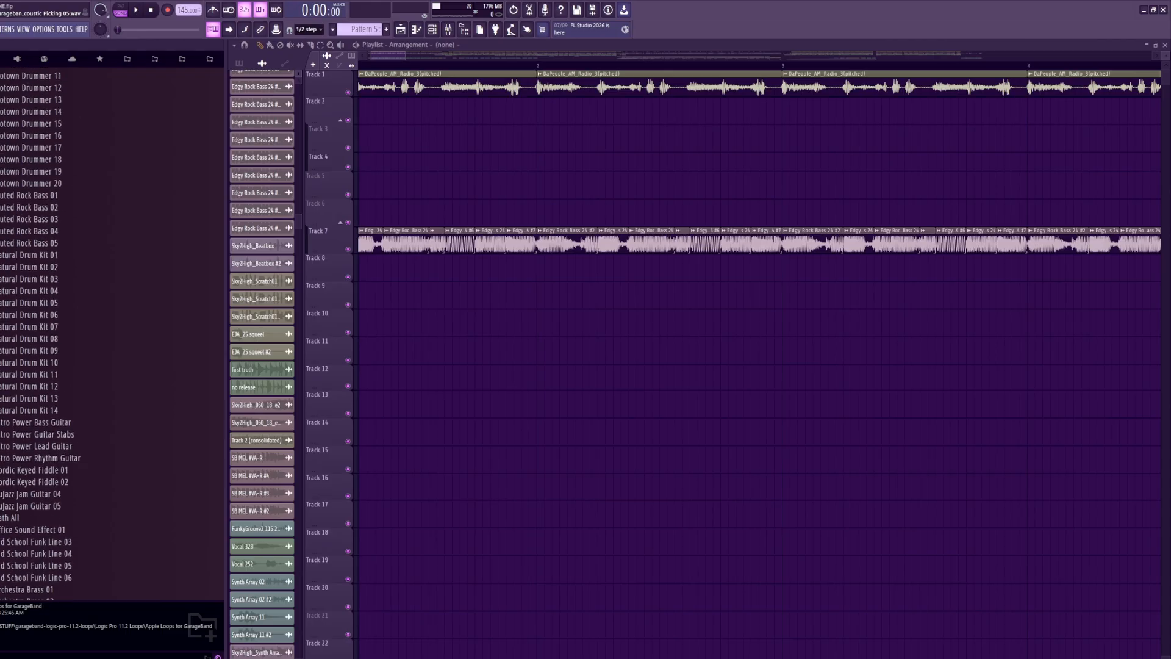
pyautogui.scroll(15, 112, 334)
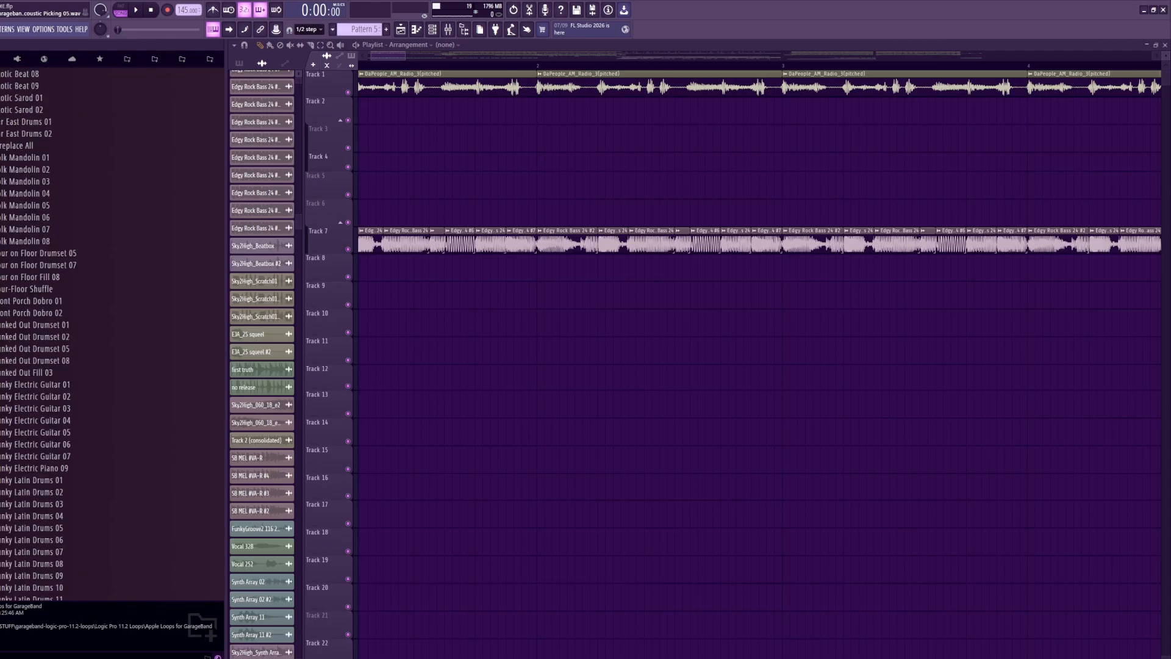
pyautogui.scroll(10, 77, 414)
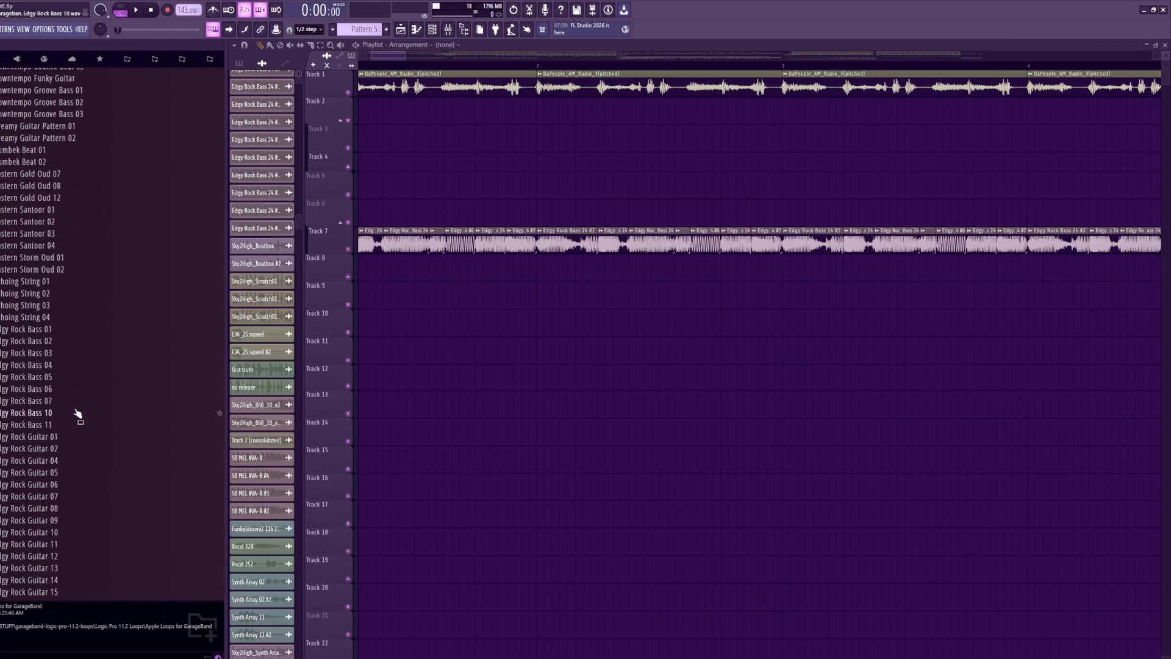
# - Preview the Edgy Rock Bass 01, Edgy Rock Bass 05 and Edgy Rock Guitar 02 loops
pyautogui.click(51, 341)
pyautogui.press('Up')
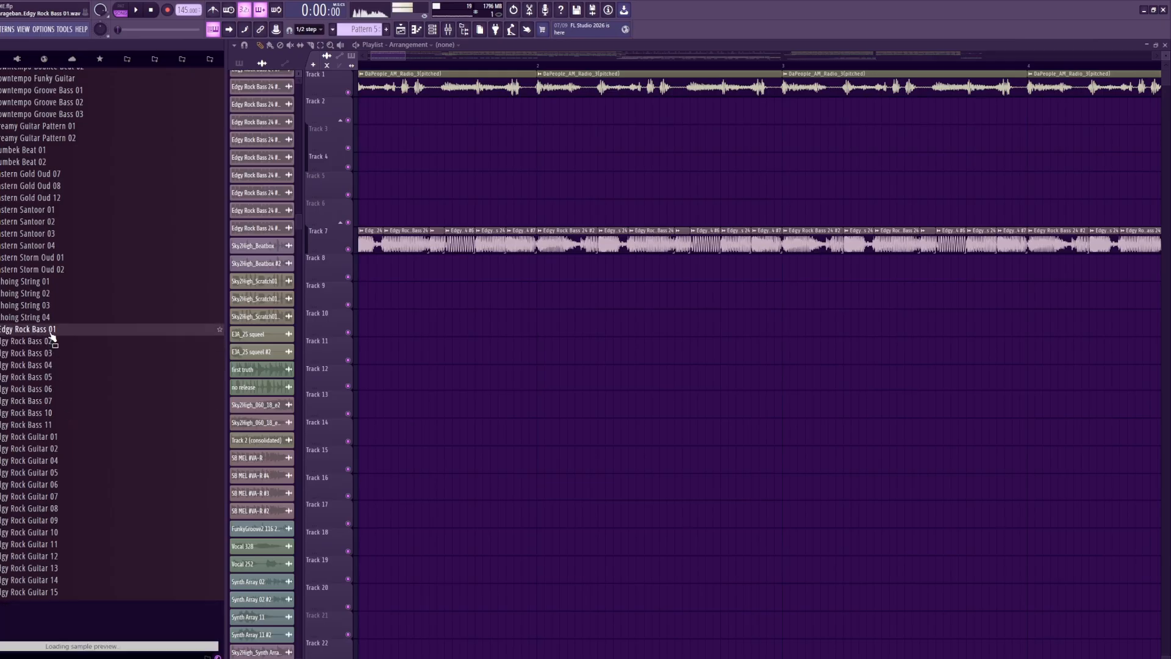
pyautogui.click(56, 378)
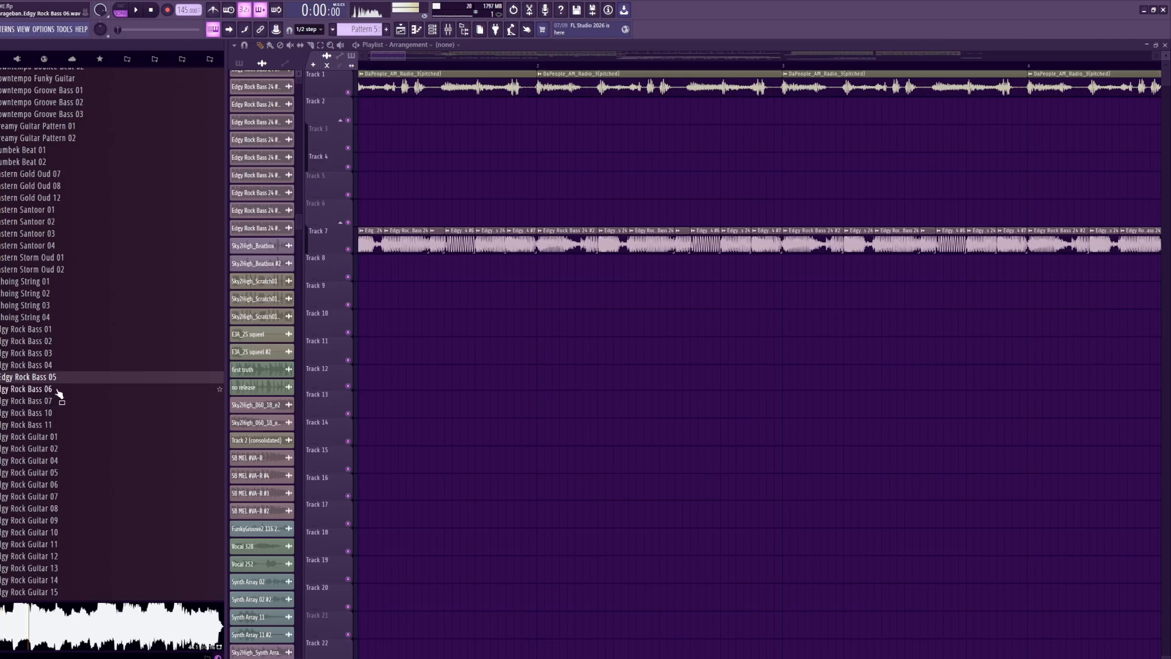
pyautogui.click(61, 449)
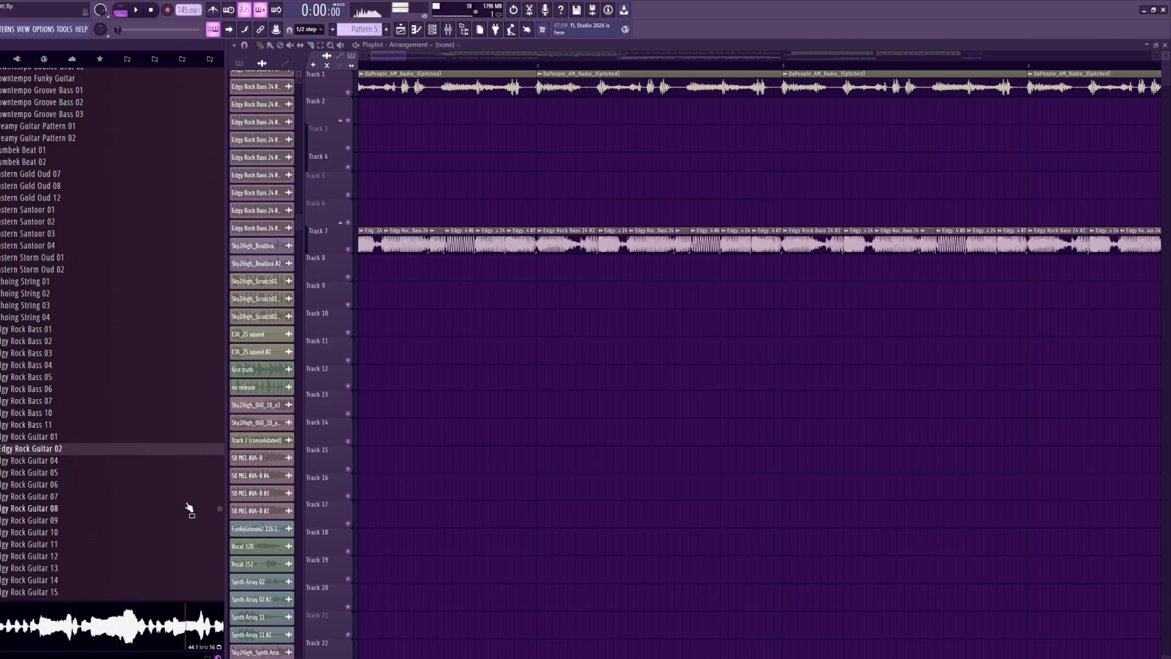
# - Narrow the sample browser and collapse the Apple Loops for GarageBand folder
pyautogui.scroll(10, 152, 313)
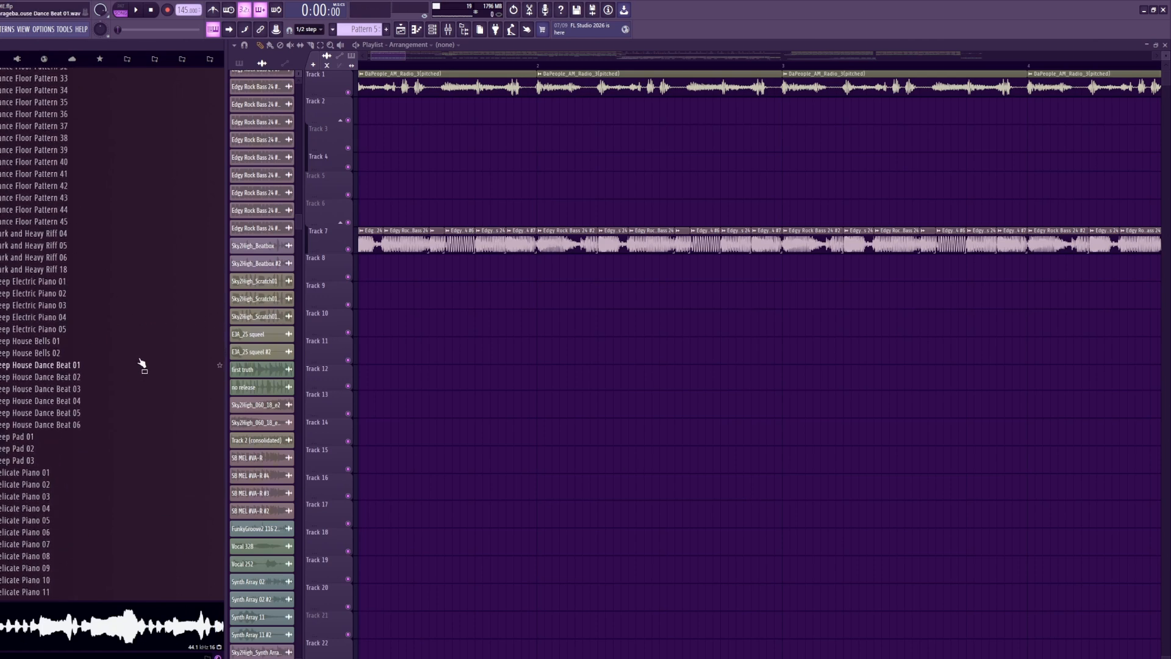
pyautogui.scroll(20, 142, 364)
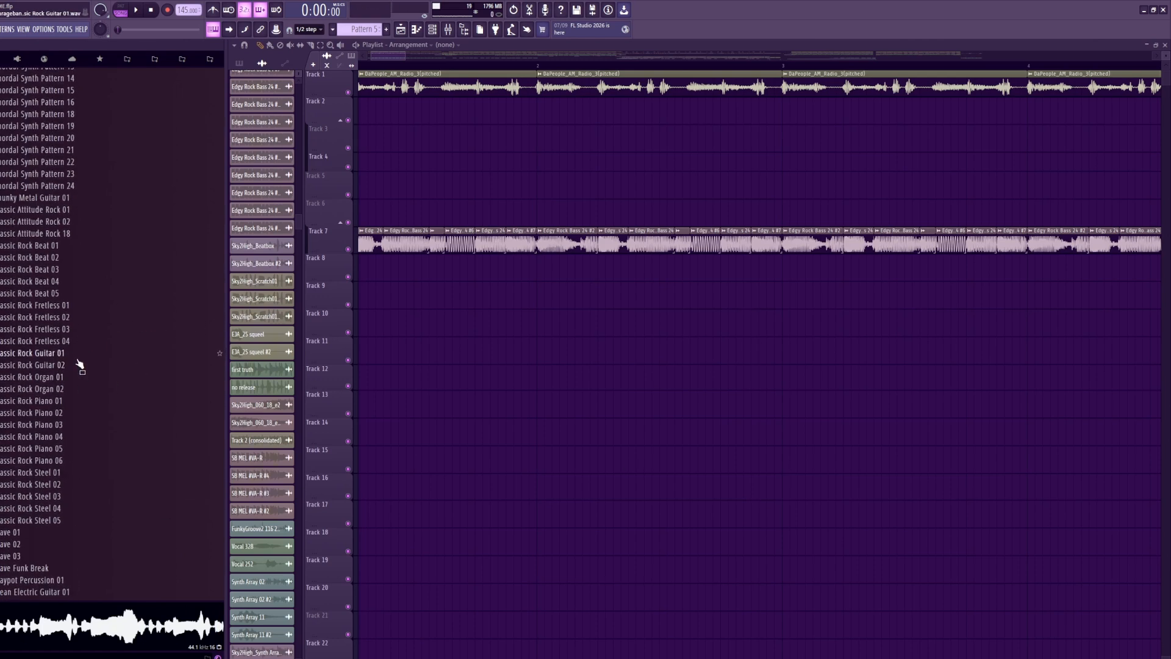
pyautogui.scroll(10, 80, 364)
pyautogui.moveTo(227, 368); pyautogui.dragTo(78, 397)
pyautogui.scroll(-20, 24, 378)
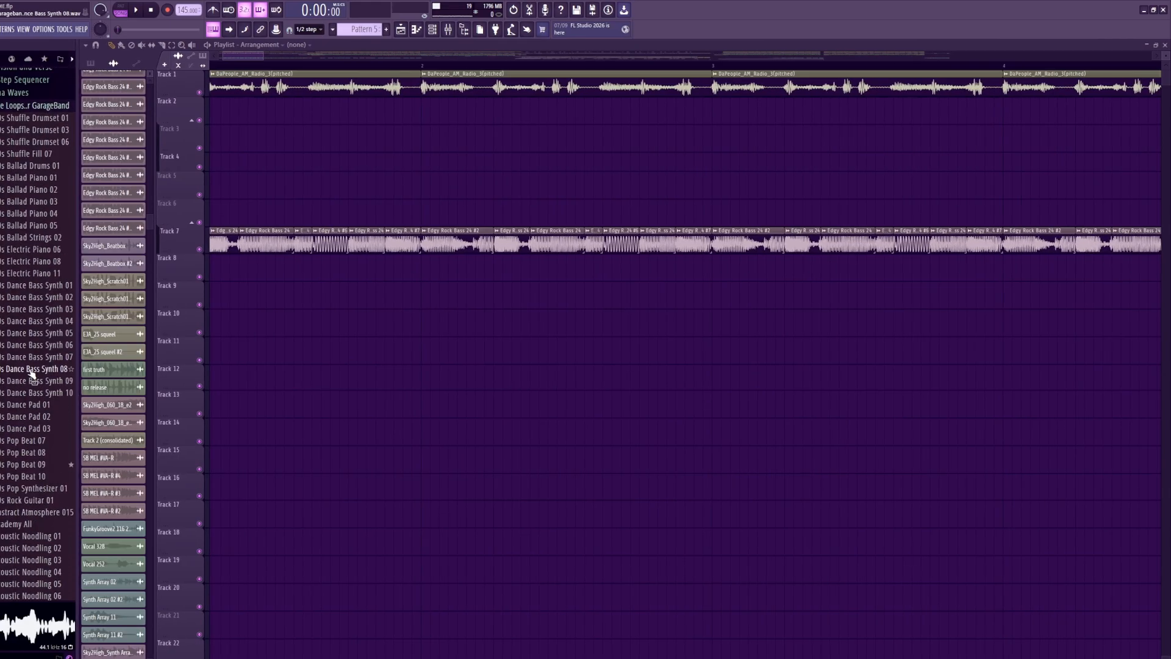
pyautogui.scroll(10, 31, 375)
pyautogui.click(34, 473)
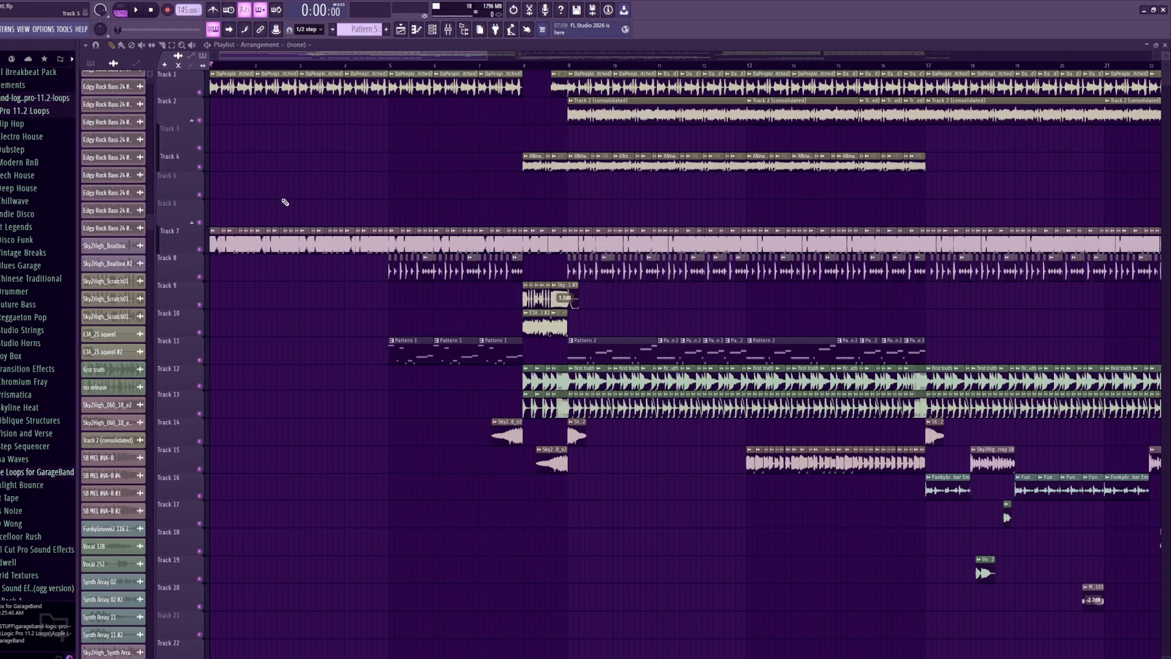
# - Examine the playlist arrangement from the opening bars to the full song, including the lower tracks
pyautogui.scroll(8, 139, 191)
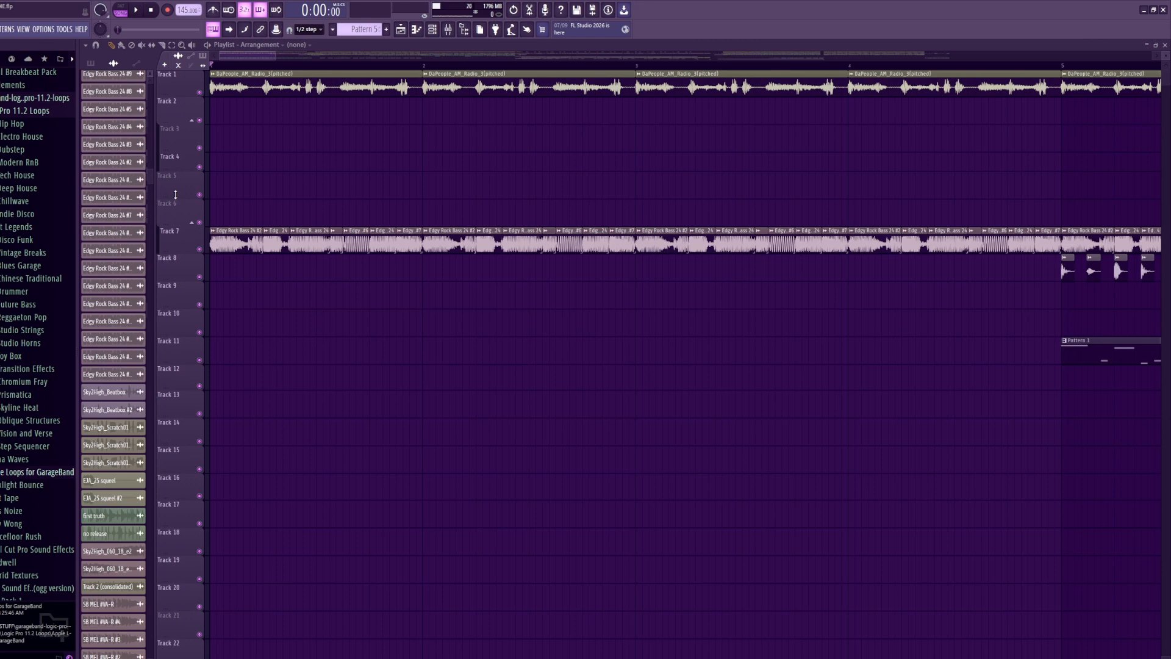
pyautogui.scroll(-4, 481, 330)
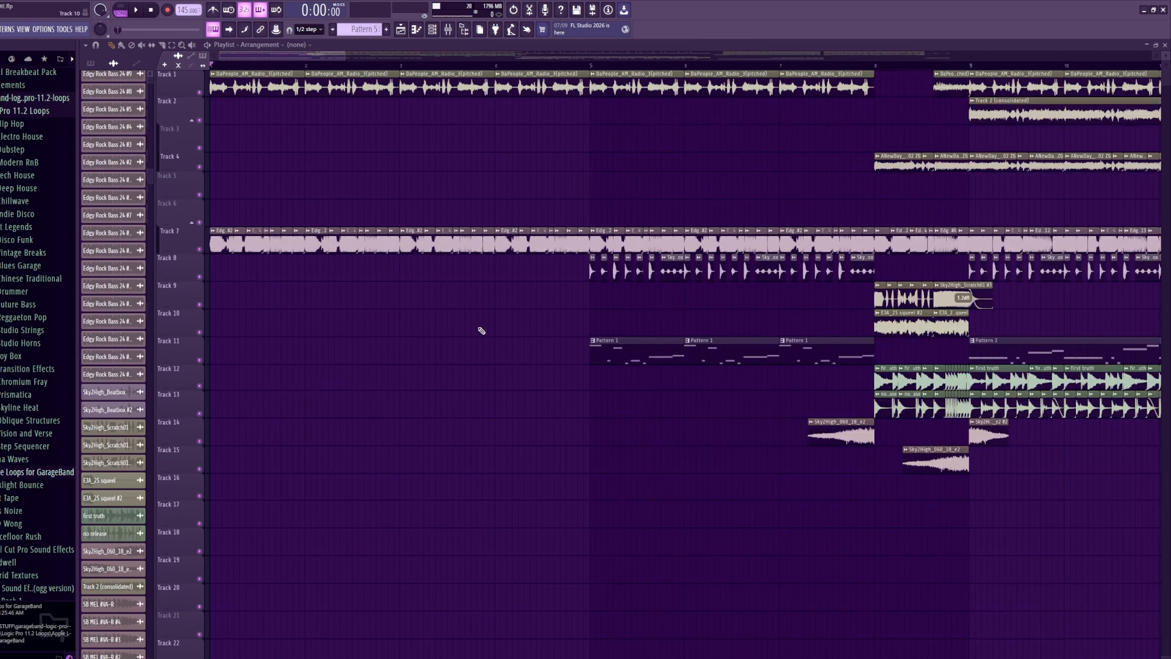
pyautogui.scroll(-8, 481, 330)
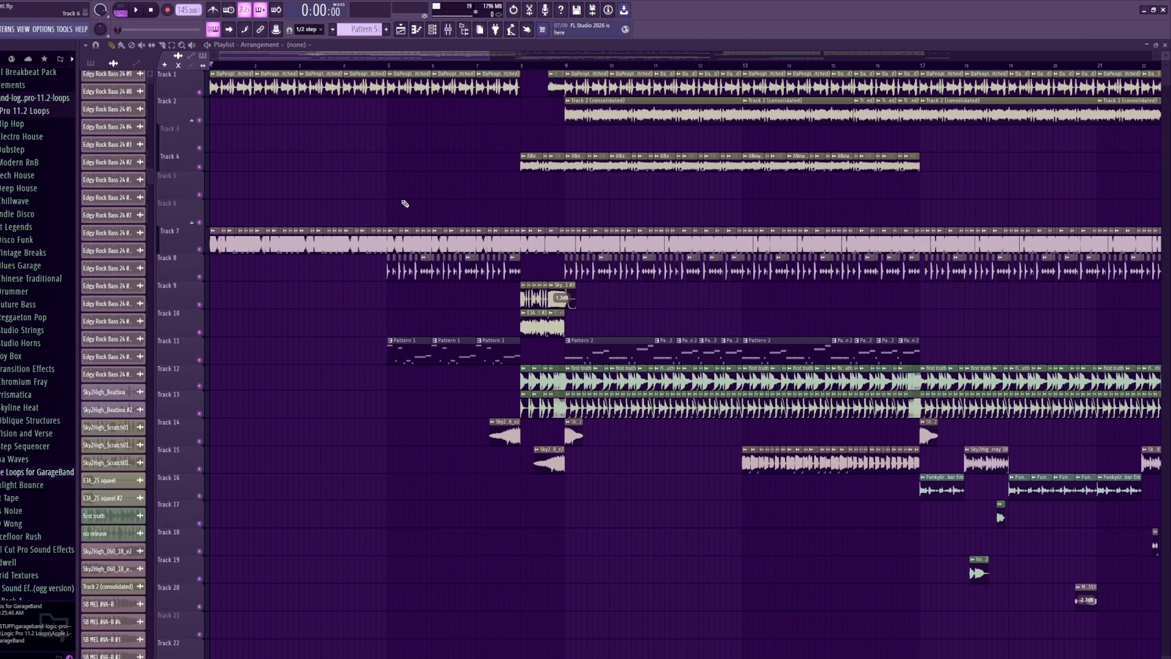
pyautogui.scroll(-9, 391, 176)
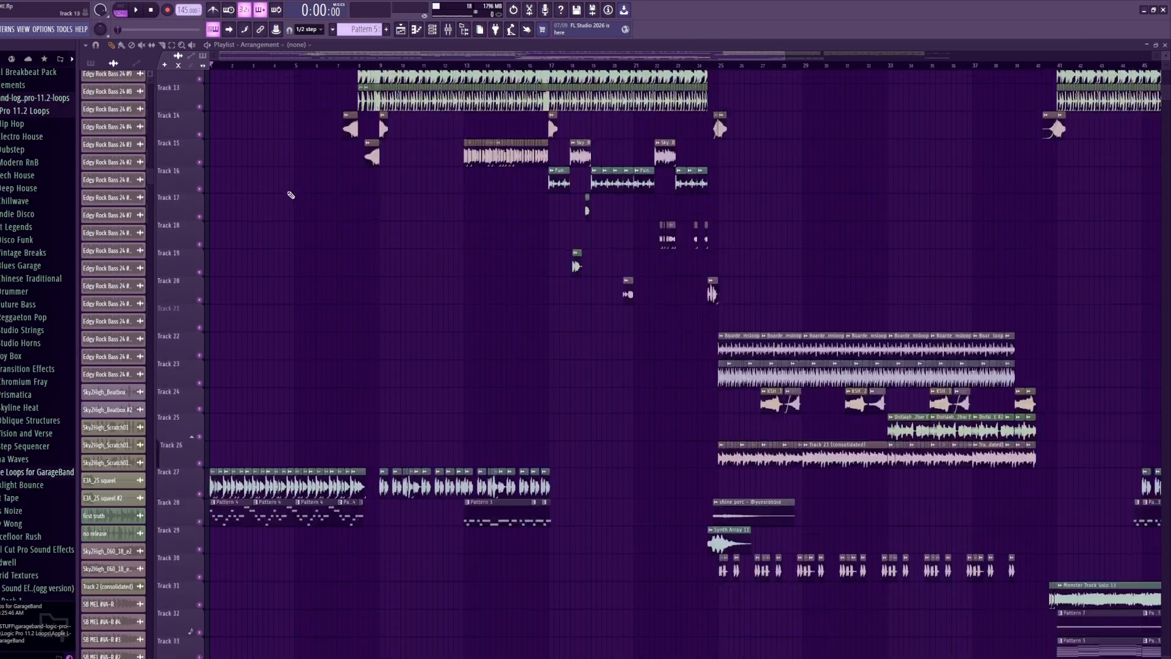
pyautogui.scroll(1, 393, 293)
pyautogui.scroll(-6, 318, 244)
pyautogui.scroll(10, 244, 122)
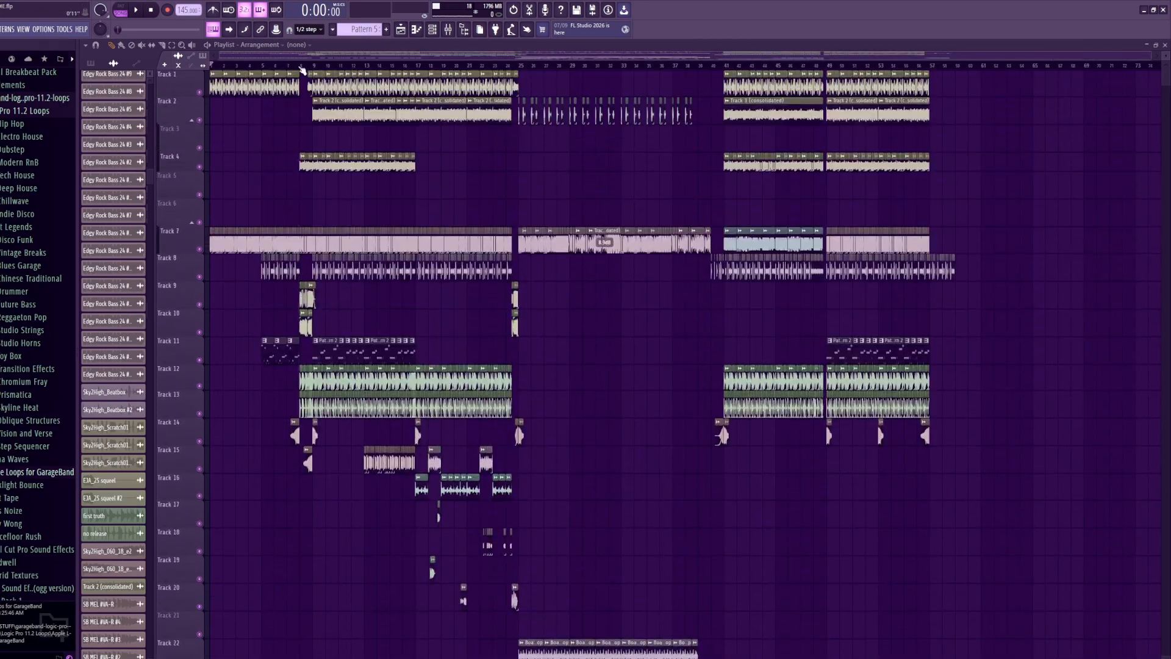
# - Play the song from bar 8, where the Track 4 clips begin, and stop playback after listening
pyautogui.click(300, 67)
pyautogui.scroll(5, 282, 150)
pyautogui.press('space')
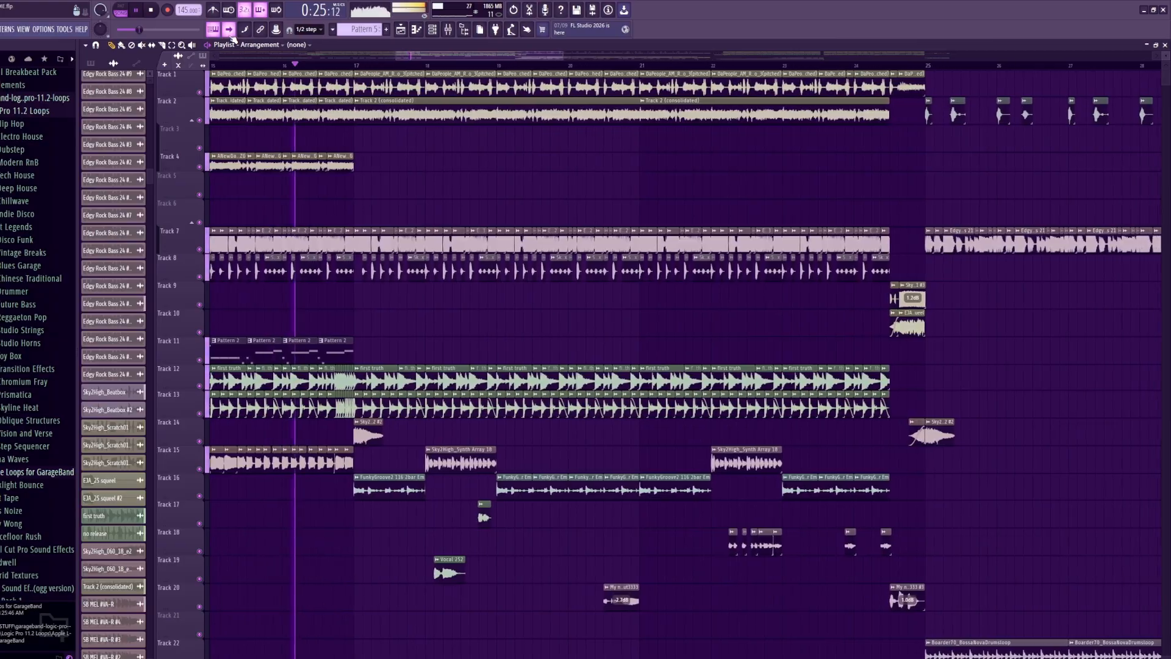
pyautogui.press('space')
# - Raise the mixer volume of Insert 13 slightly for the SB MEL #VA-R clips on Track 15, and return to the playlist
pyautogui.scroll(4, 448, 458)
pyautogui.doubleClick(448, 458)
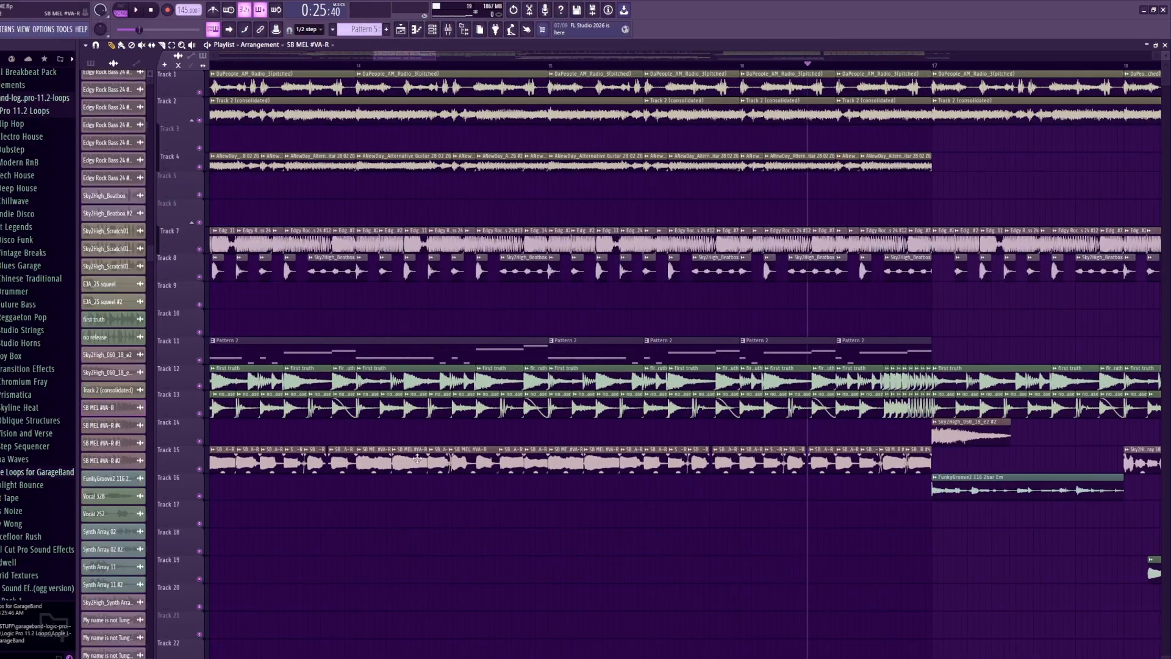
pyautogui.click(451, 34)
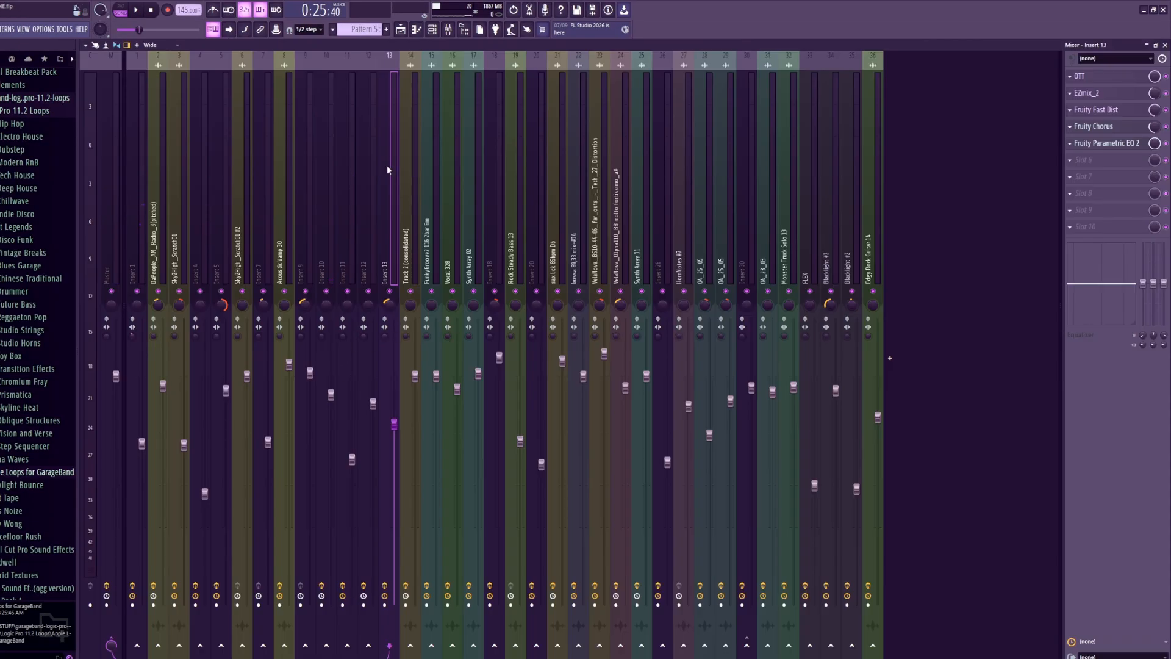
pyautogui.moveTo(395, 424); pyautogui.dragTo(399, 416)
pyautogui.click(401, 29)
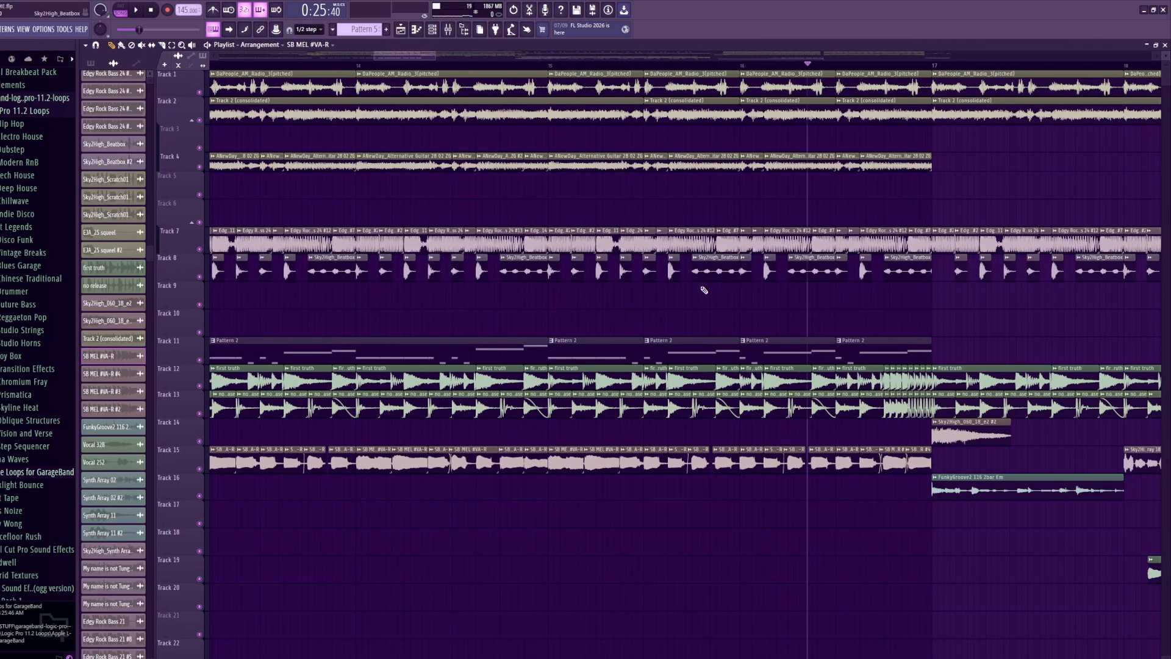
pyautogui.scroll(-2, 662, 345)
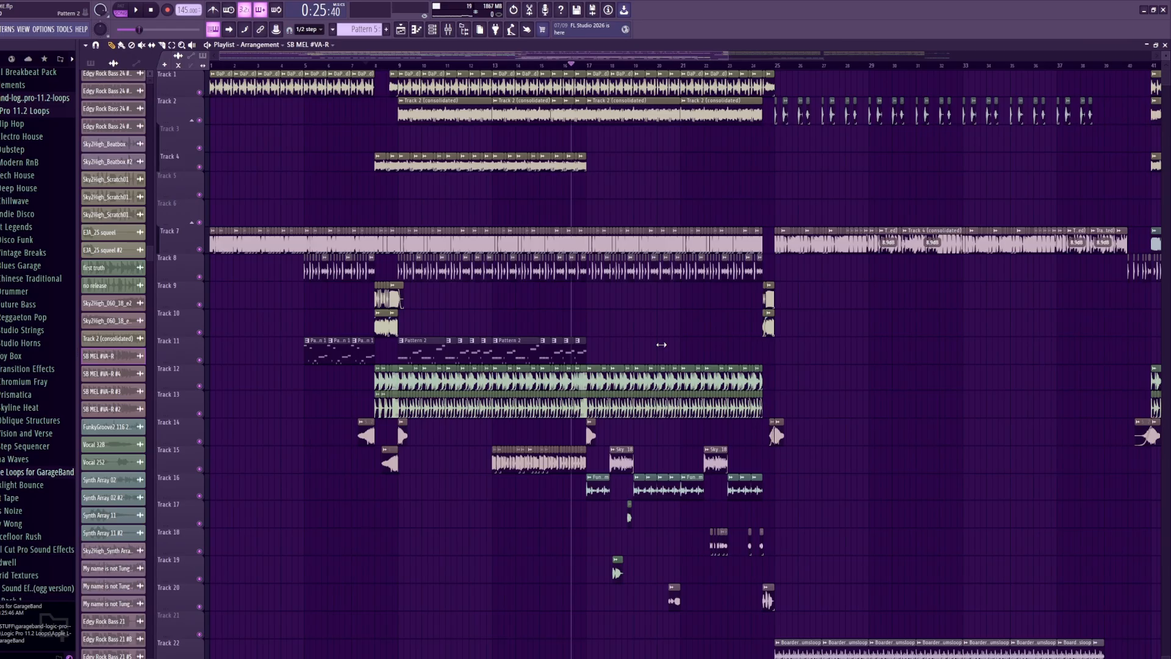
# - Return the playhead to the song start and examine the arrangement, comparing the full song with its opening bars
pyautogui.scroll(-2, 642, 470)
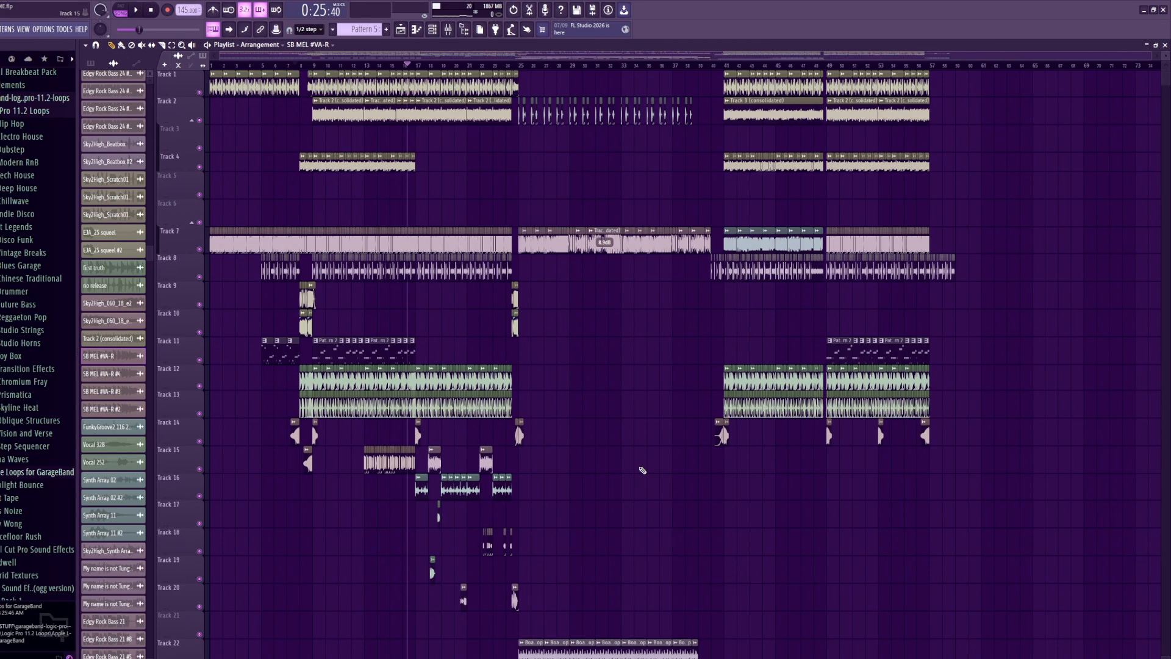
pyautogui.scroll(4, 205, 284)
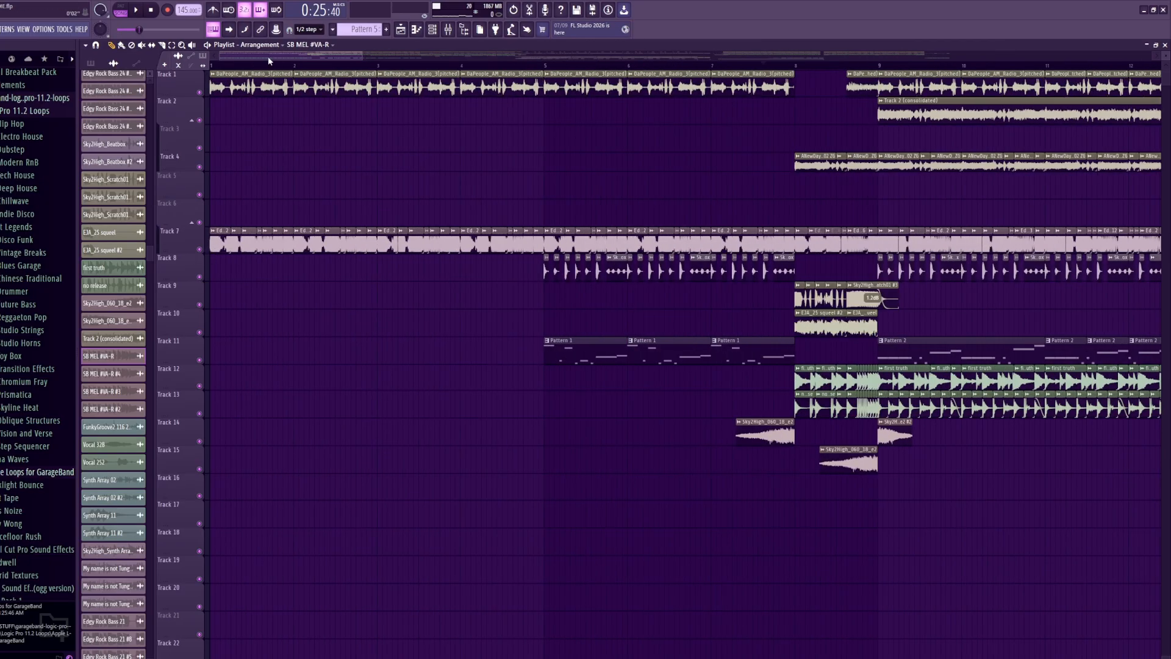
pyautogui.click(211, 65)
pyautogui.scroll(-3, 630, 458)
pyautogui.scroll(-3, 589, 450)
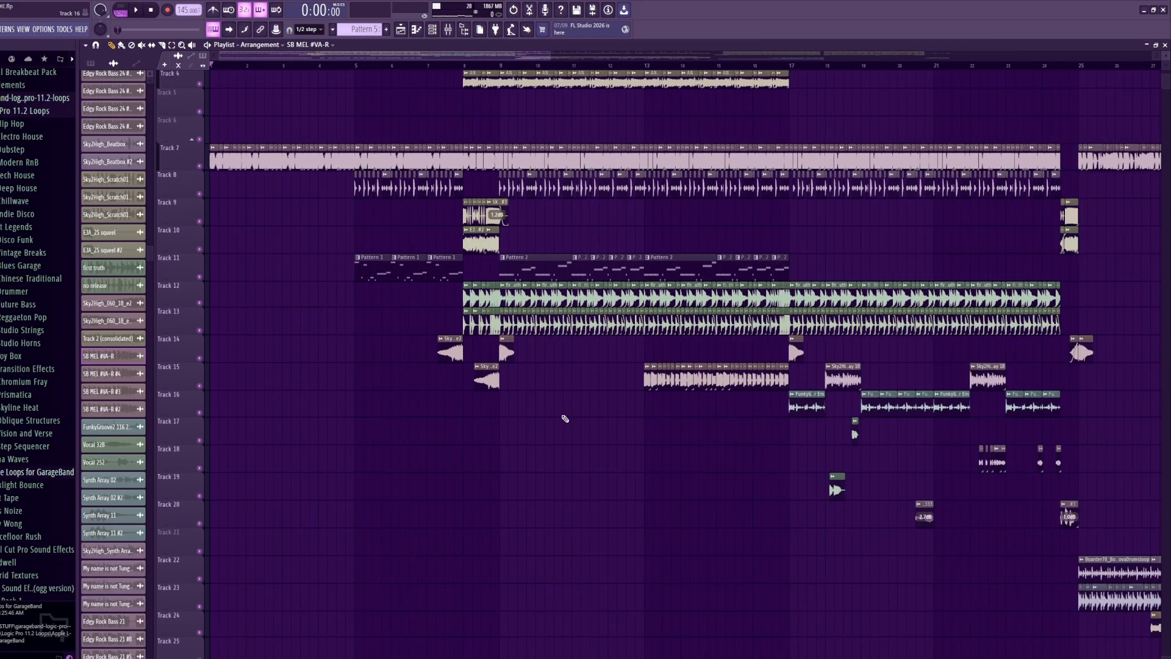
pyautogui.scroll(3, 573, 417)
pyautogui.scroll(4, 222, 274)
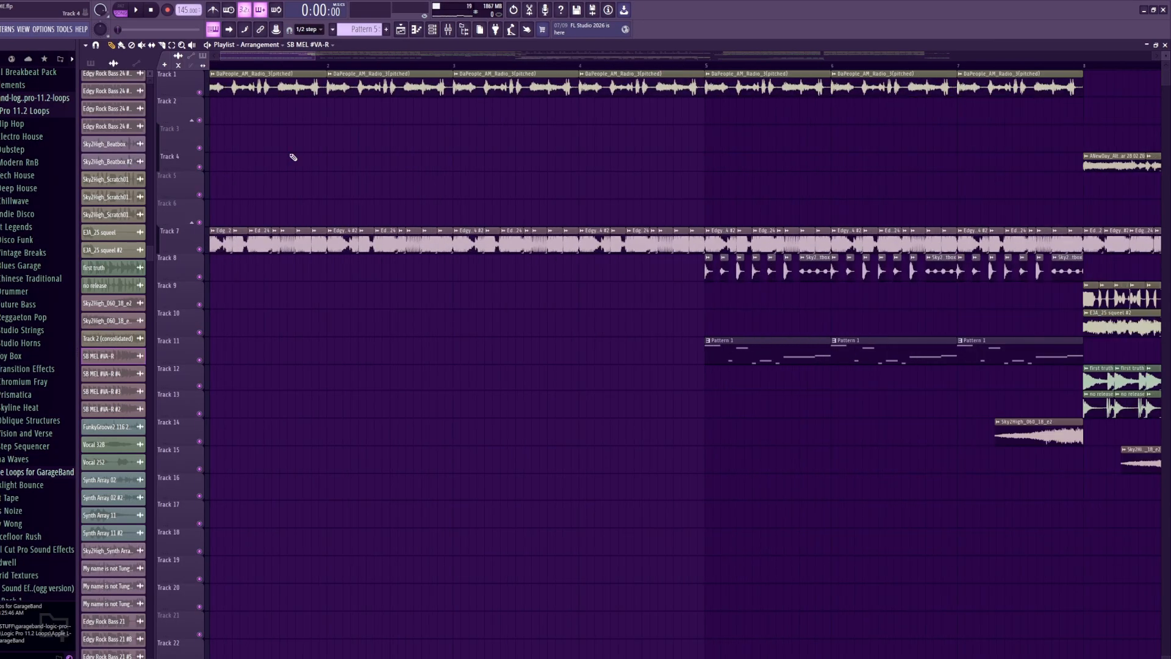
pyautogui.scroll(-1, 461, 215)
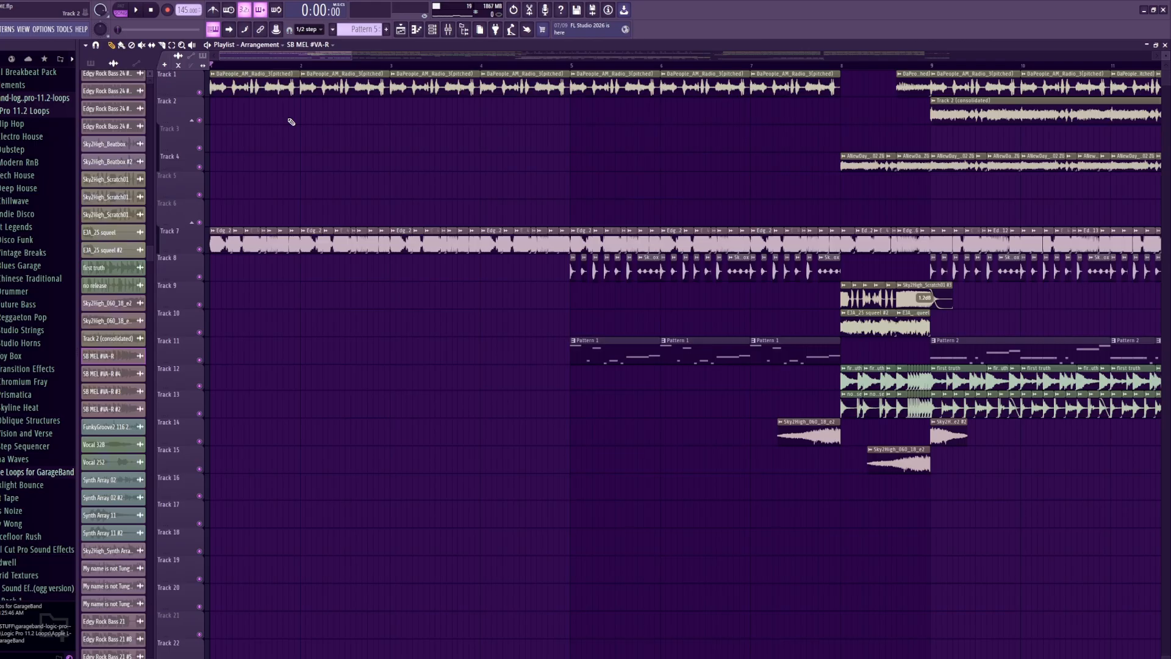
pyautogui.scroll(3, 221, 271)
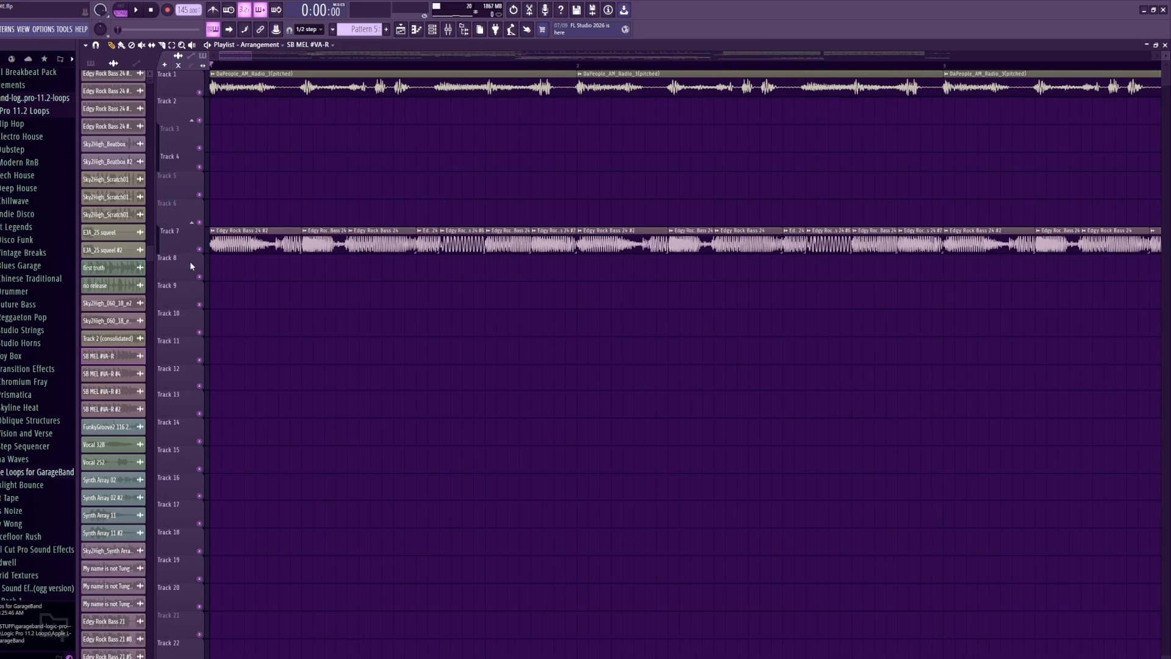
pyautogui.scroll(-3, 1037, 419)
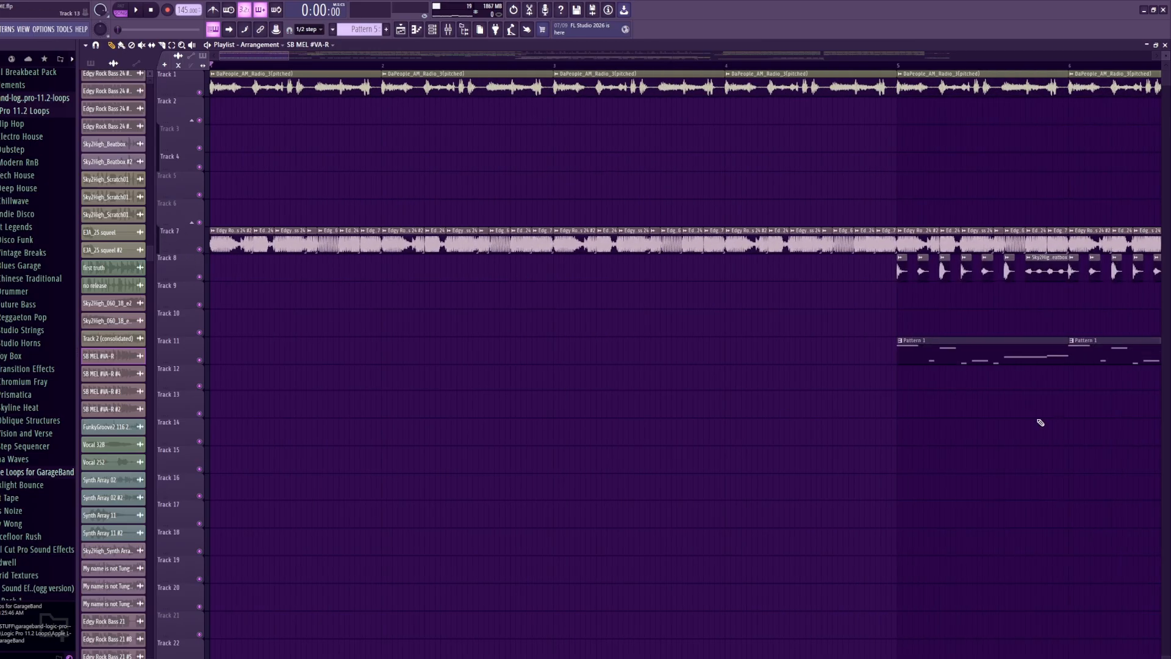
pyautogui.scroll(3, 215, 256)
# - Solo Track 7 and play the chopped Edgy Rock Bass clips from the song start, stopping after listening
pyautogui.rightClick(199, 249)
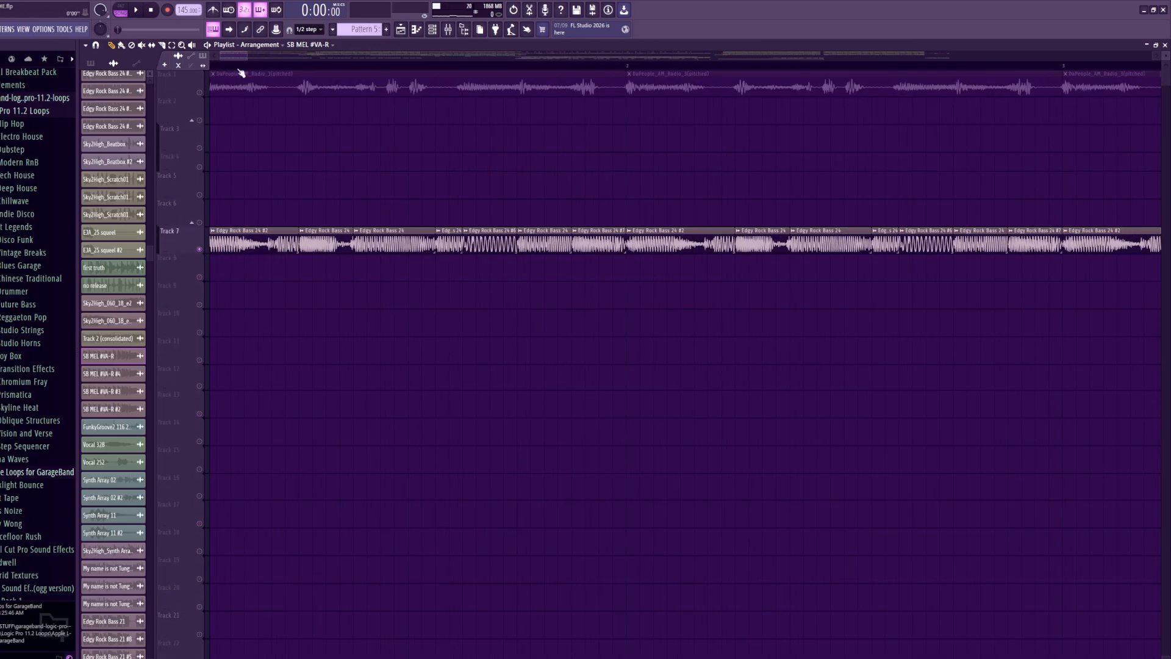
pyautogui.scroll(-2, 245, 178)
pyautogui.press('space')
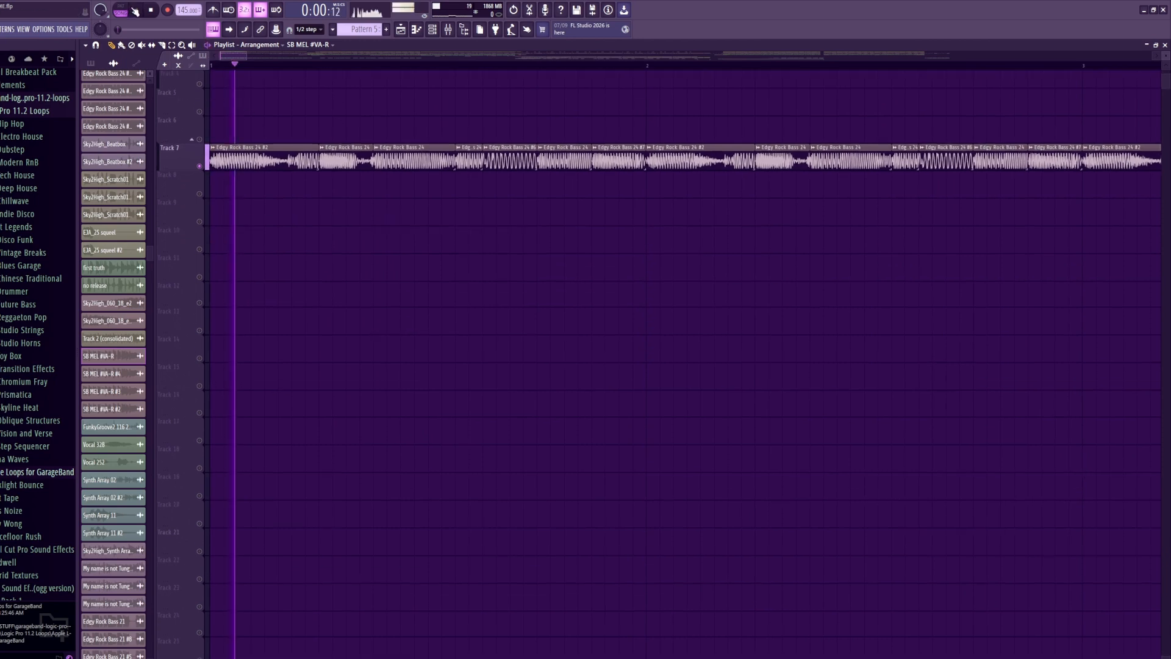
pyautogui.scroll(-1, 430, 276)
pyautogui.scroll(2, 595, 259)
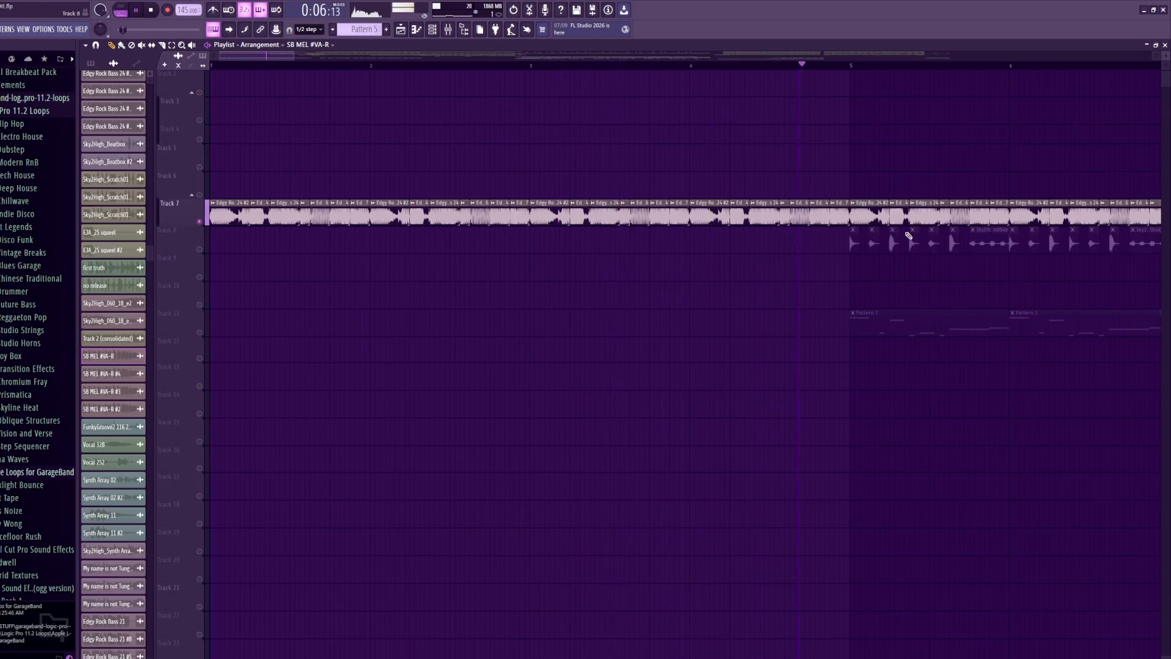
pyautogui.scroll(-1, 342, 219)
# - Make the first Edgy Rock Bass 24 #2 clip on Track 7 unique and copy it to the start of Track 8
pyautogui.click(226, 210)
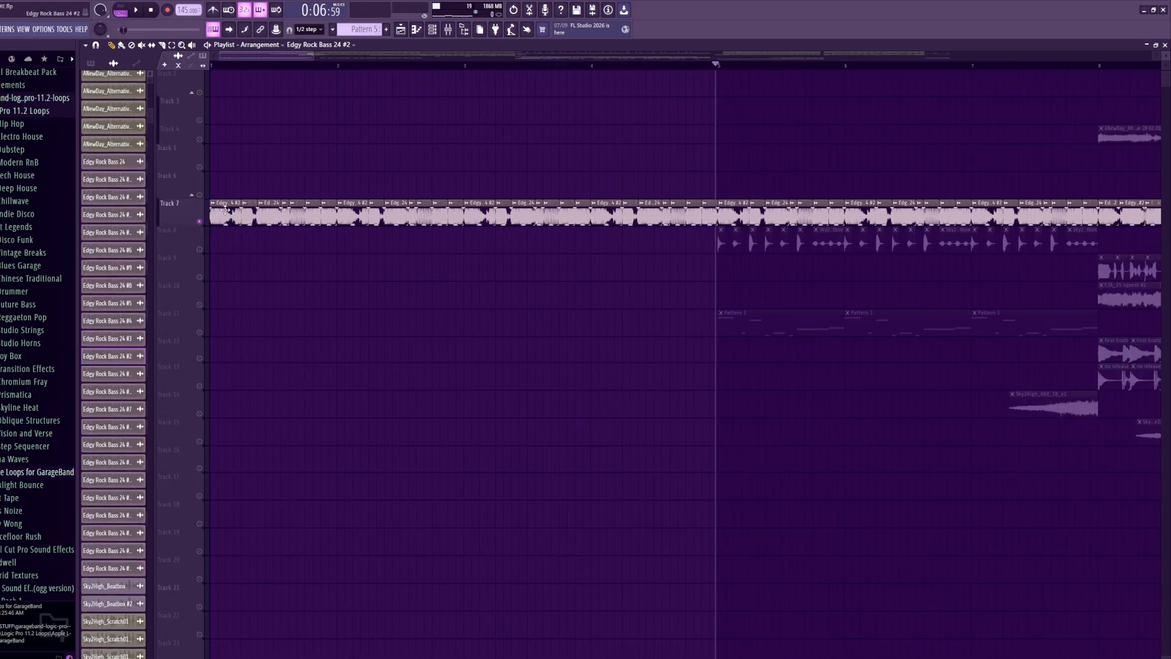
pyautogui.scroll(3, 220, 211)
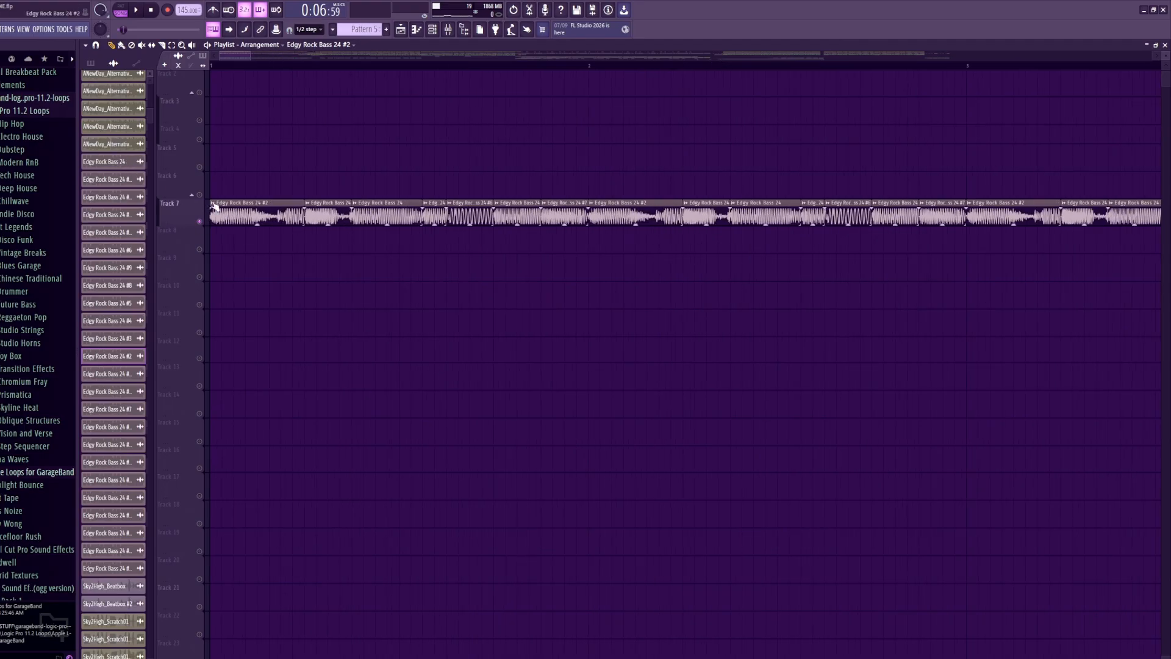
pyautogui.click(213, 203)
pyautogui.click(250, 299)
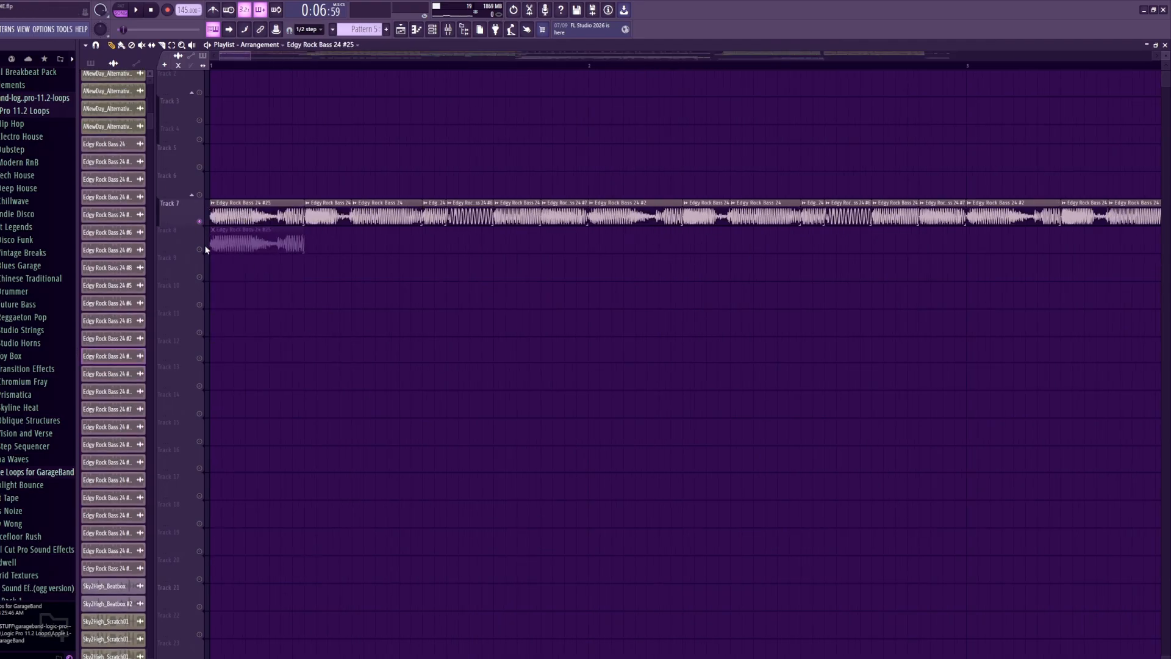
# - Extend the copied bass clip on Track 8 to its whole sample and play it soloed from the song start
pyautogui.scroll(-2, 263, 247)
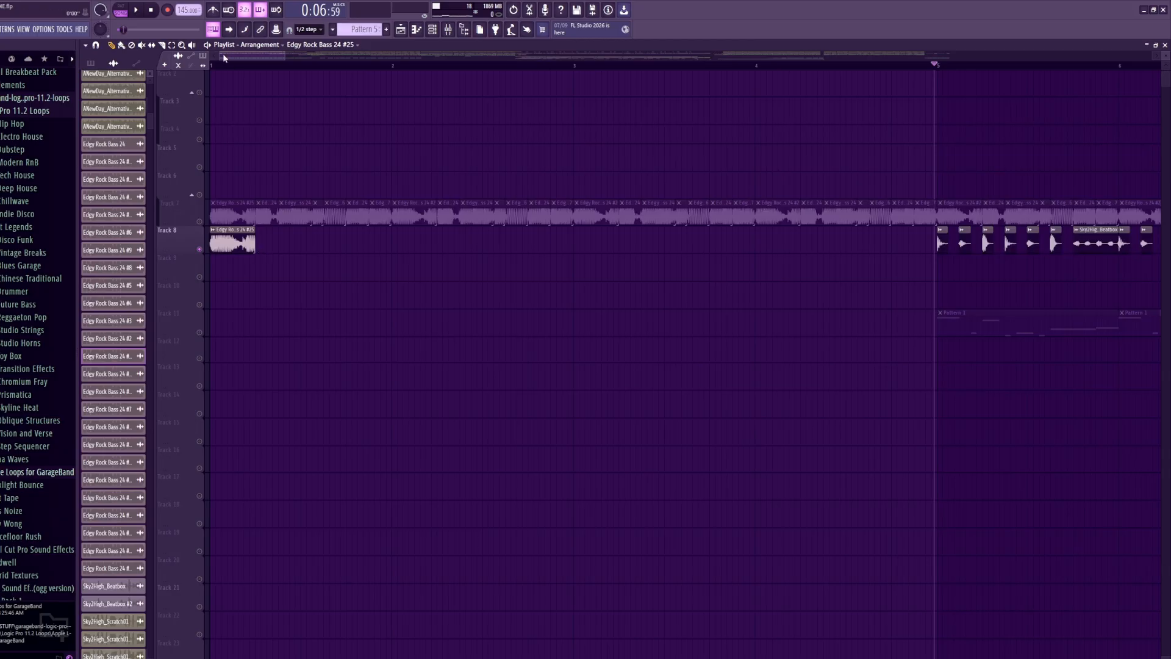
pyautogui.doubleClick(235, 243)
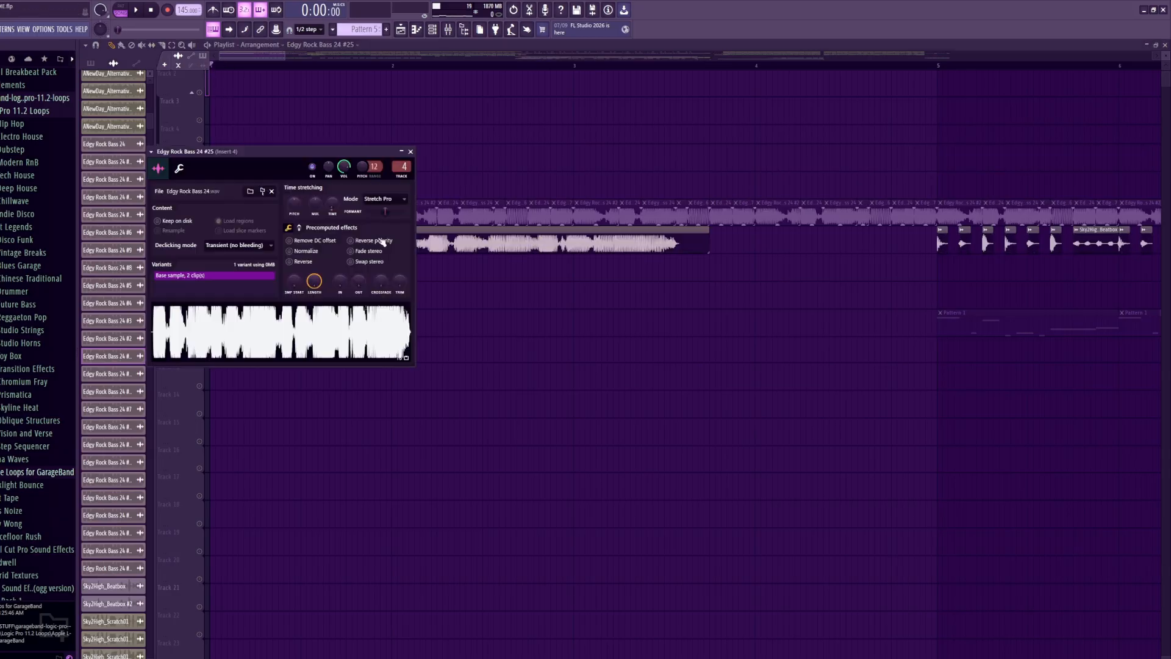
pyautogui.press('Escape')
pyautogui.press('space')
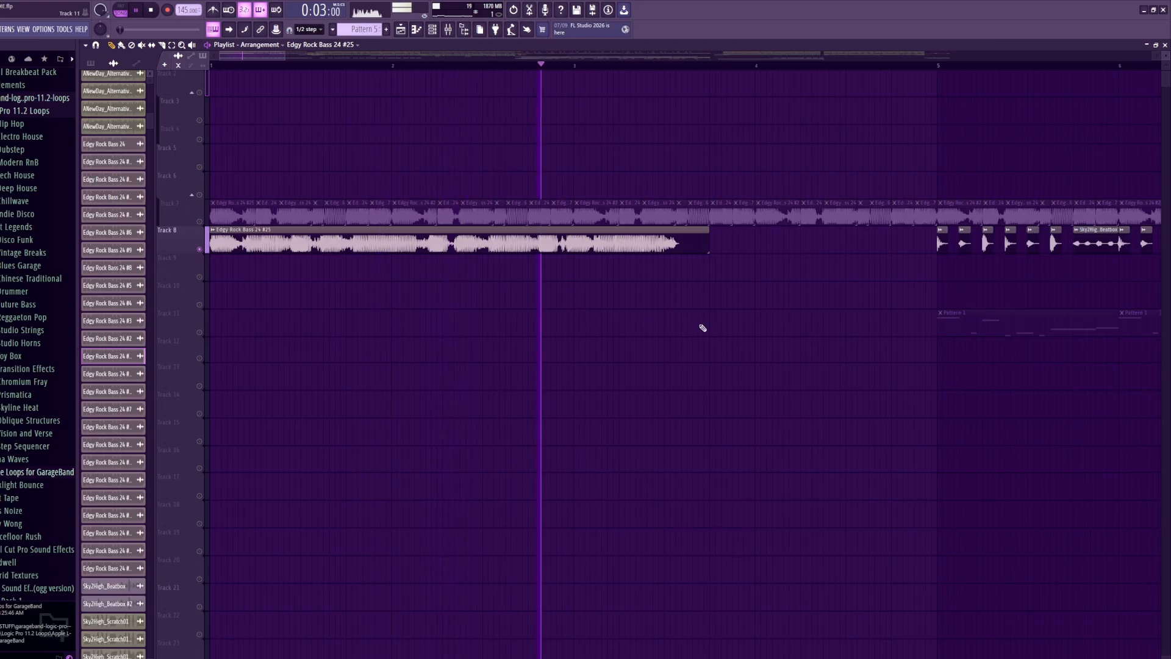
pyautogui.press('space')
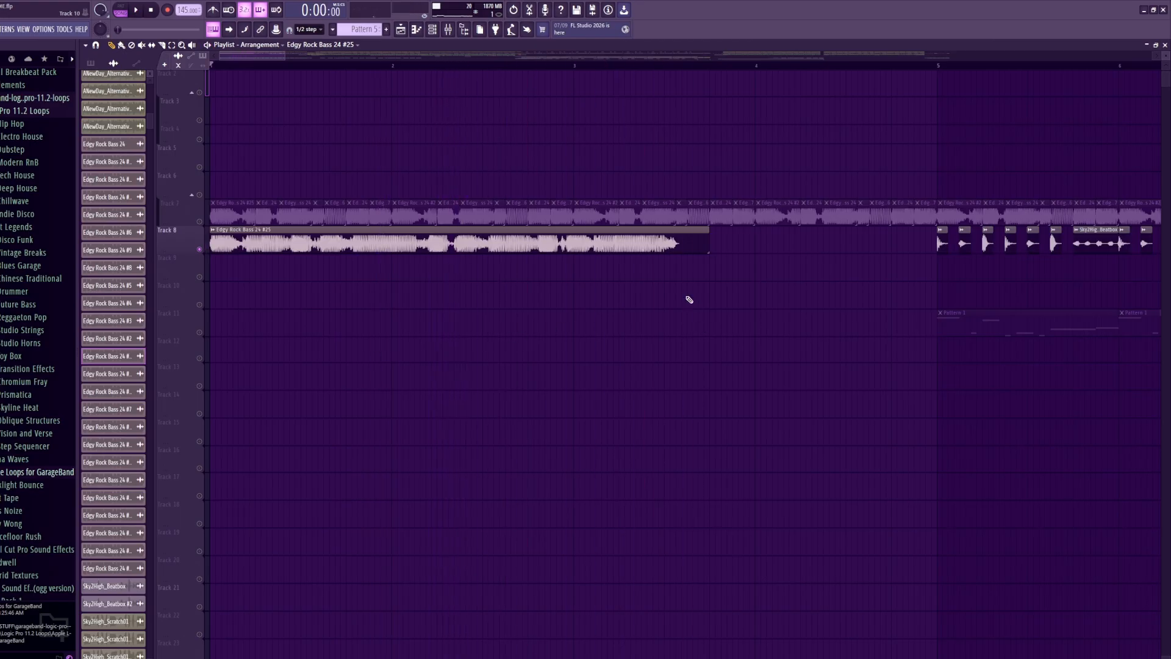
# - Delete the full-length bass clip from Track 8 and play the chopped bass soloed on Track 7
pyautogui.rightClick(670, 247)
pyautogui.rightClick(199, 221)
pyautogui.press('space')
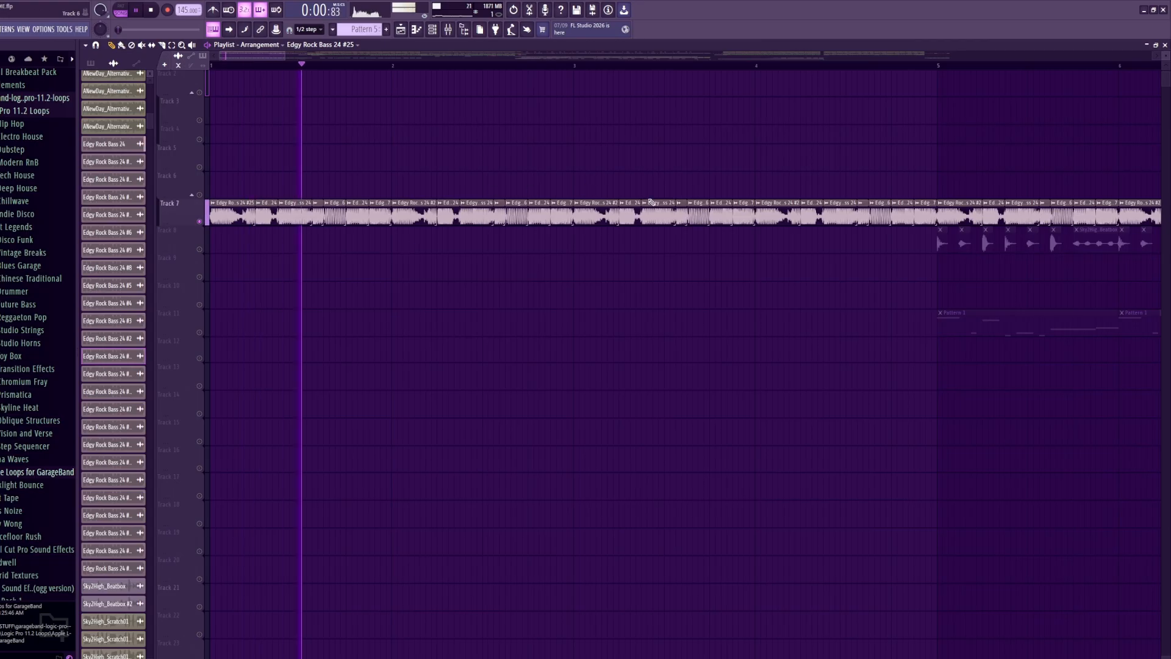
pyautogui.press('space')
# - Try a full-length Edgy Rock Bass 24 #25 clip at the start of Track 8, and replay Track 7 without it
pyautogui.click(216, 247)
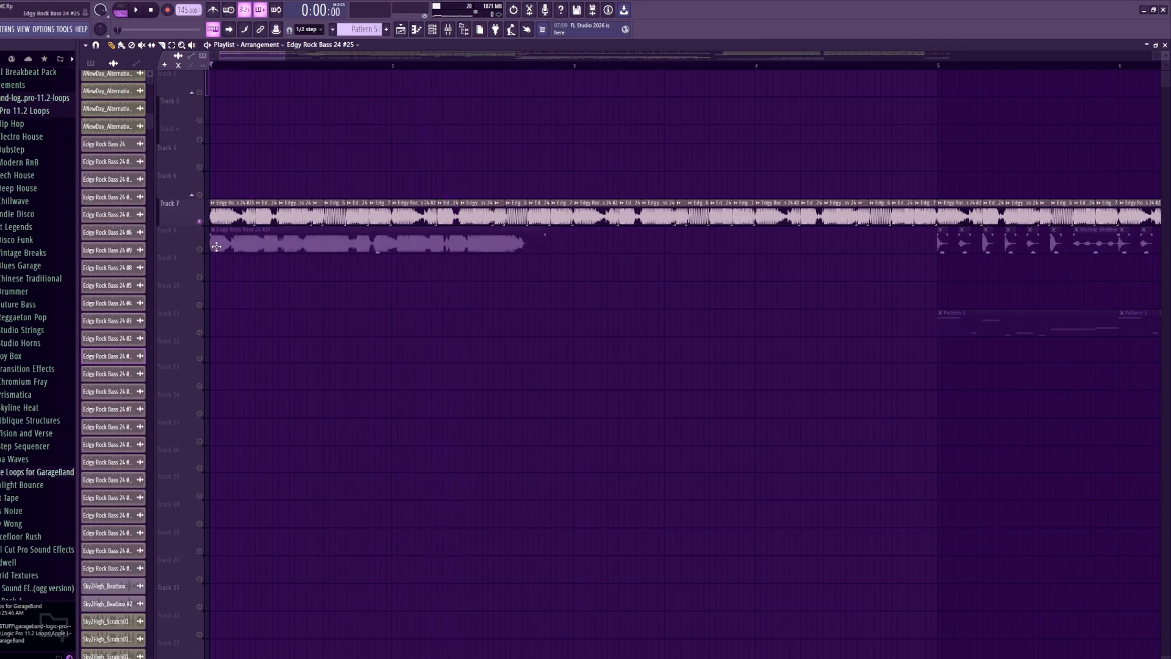
pyautogui.rightClick(438, 231)
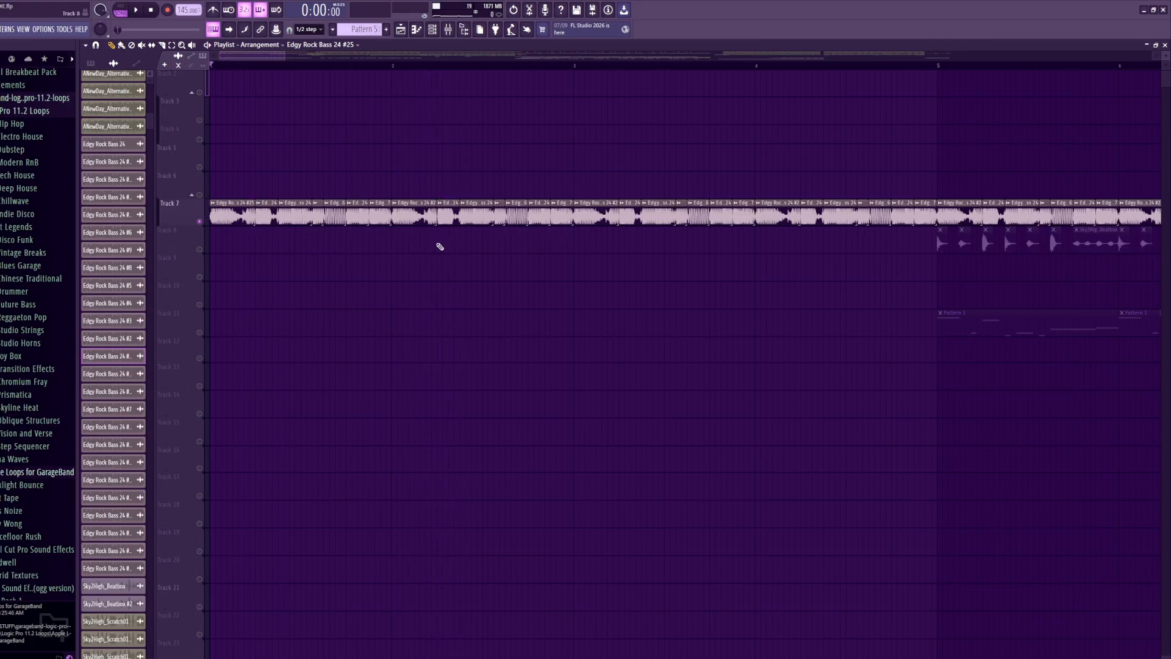
pyautogui.press('space')
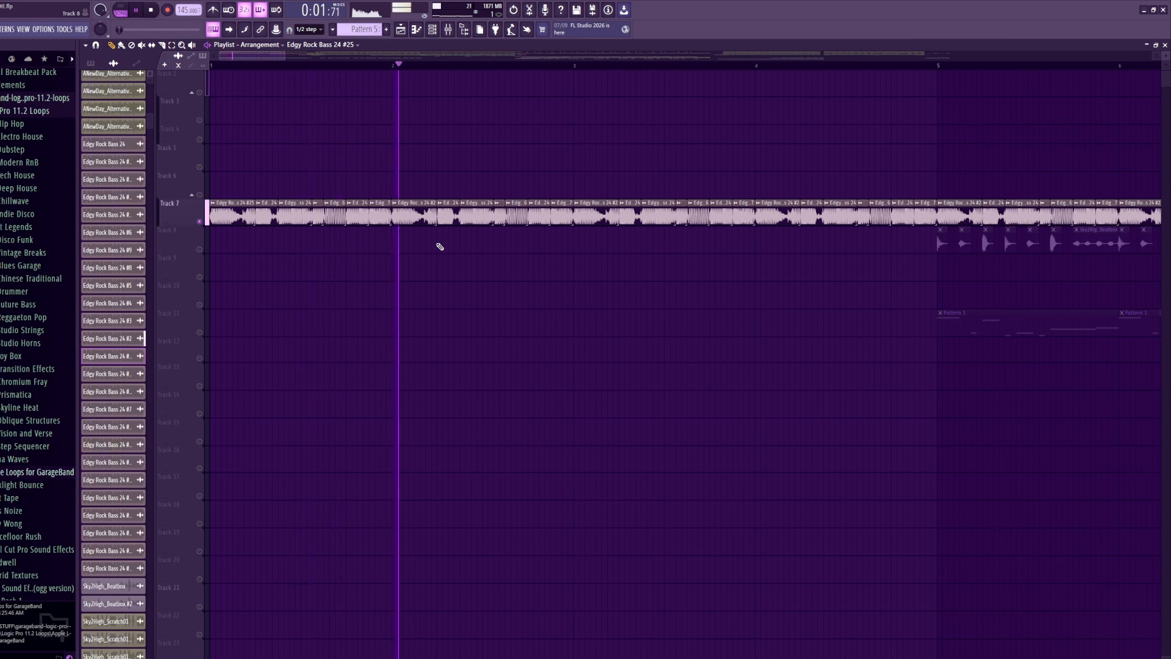
pyautogui.press('space')
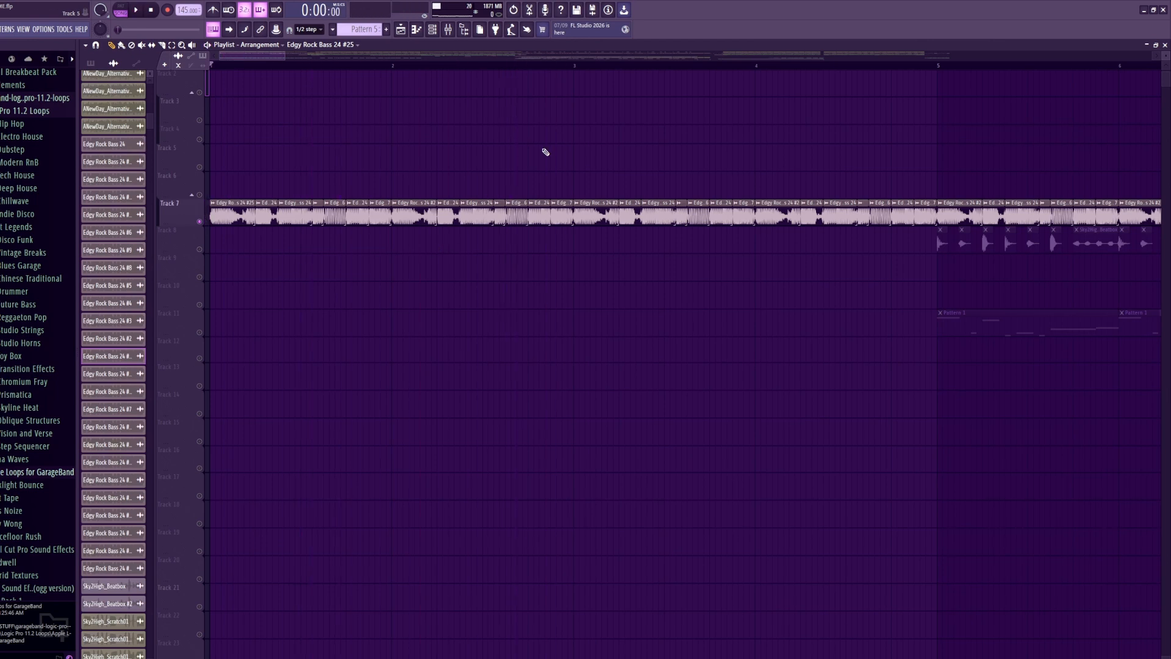
# - Move the playhead to bar 8 and solo Track 10, which holds the EJA_25 squeel clips
pyautogui.keyDown('ctrl'); pyautogui.scroll(-4, 670, 158); pyautogui.keyUp('ctrl')
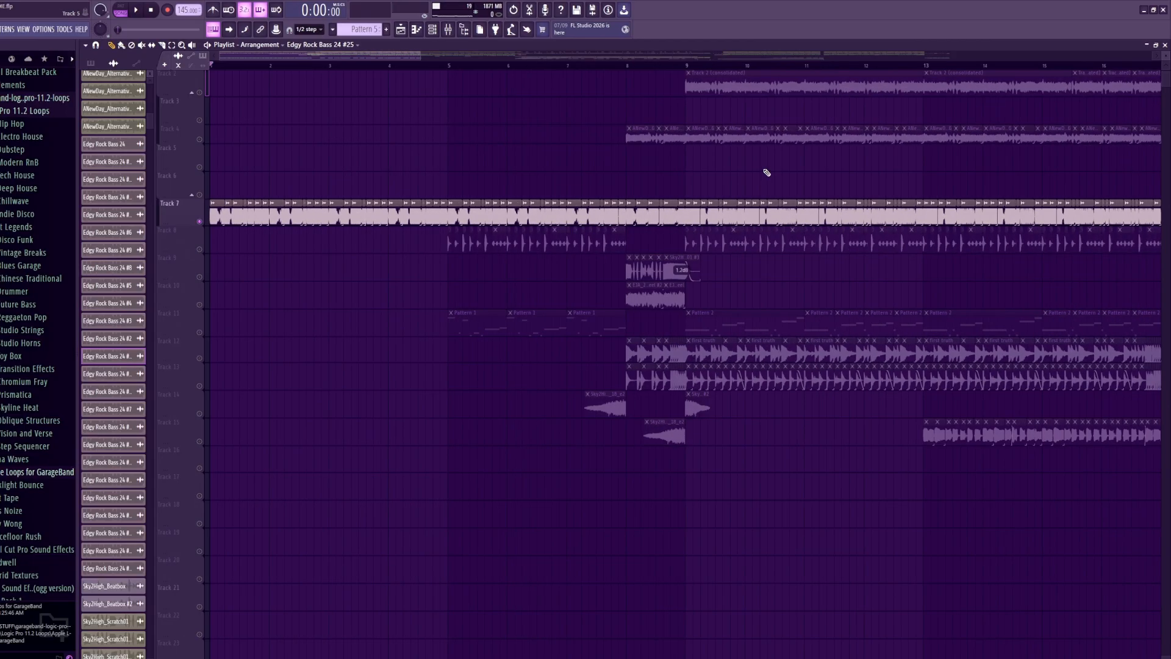
pyautogui.scroll(1, 766, 173)
pyautogui.click(739, 104)
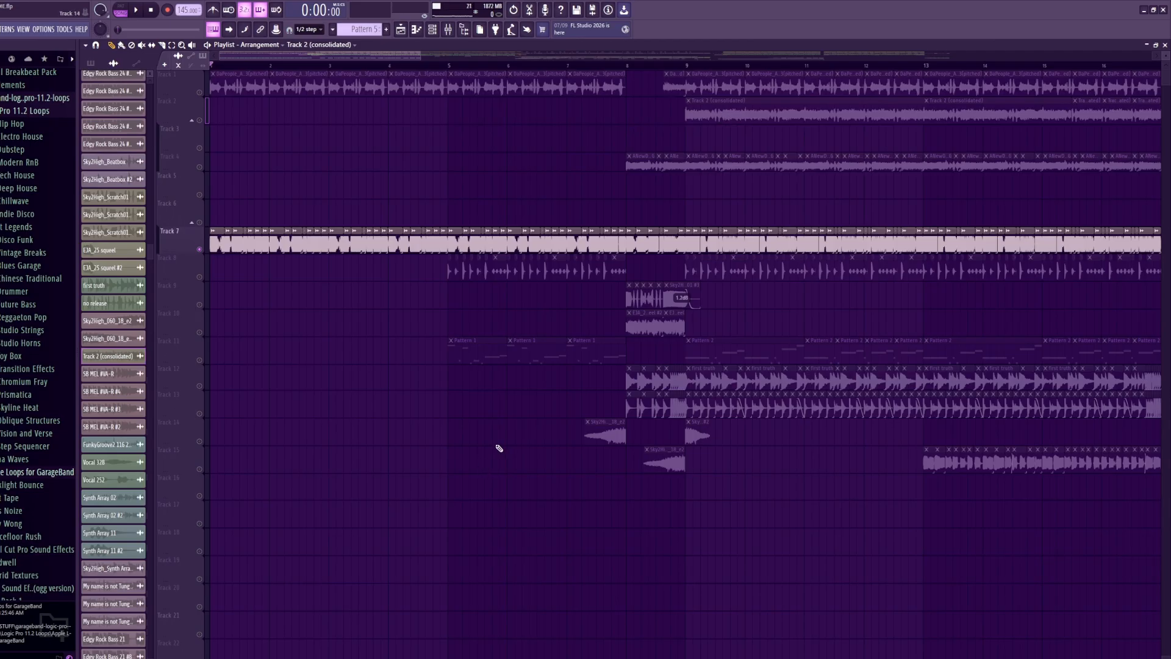
pyautogui.click(114, 266)
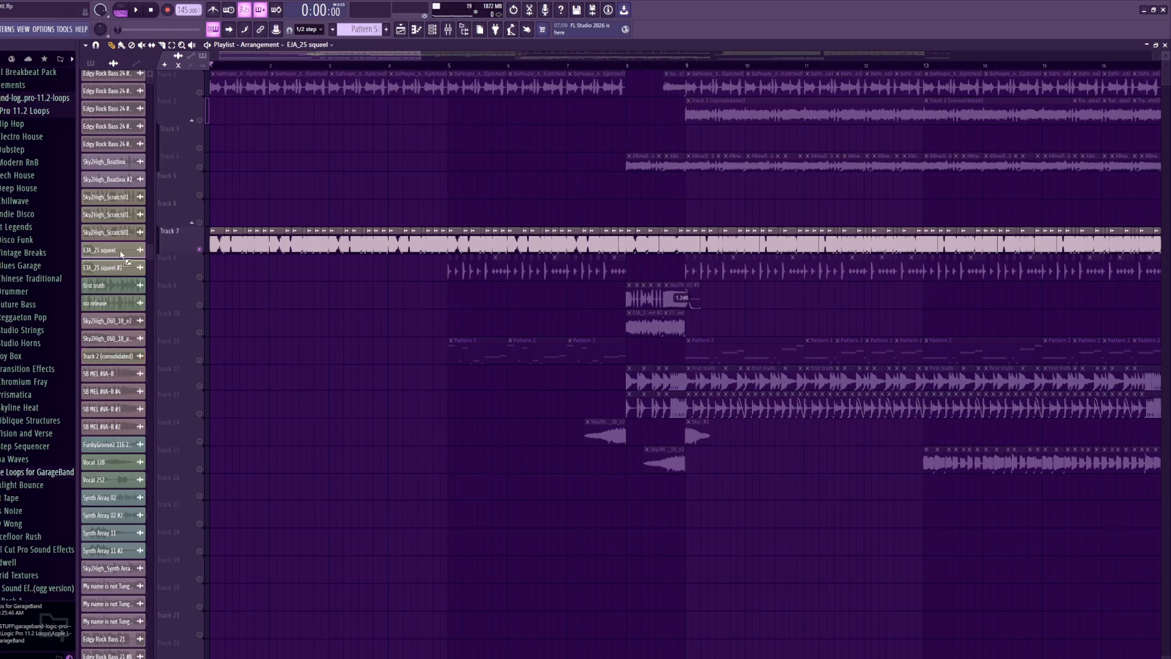
pyautogui.keyDown('ctrl'); pyautogui.scroll(6, 924, 273); pyautogui.keyUp('ctrl')
pyautogui.click(406, 65)
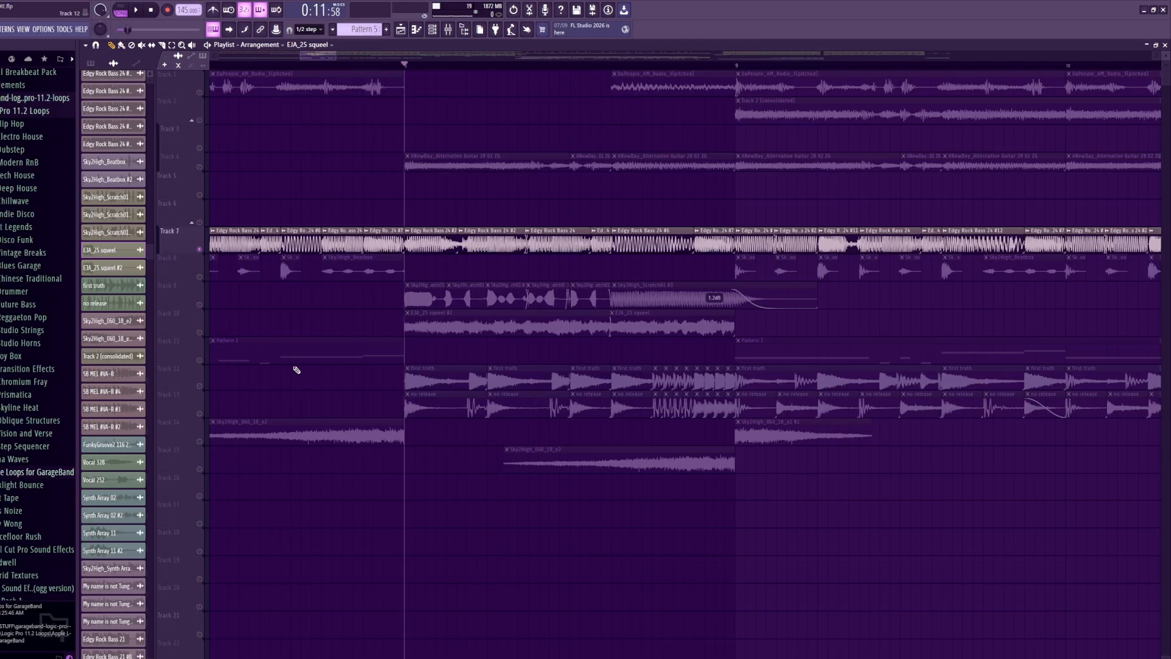
pyautogui.rightClick(199, 333)
# - Inspect the channel settings of the EJA_25 squeel #2 clip on Track 10, and close them
pyautogui.doubleClick(451, 327)
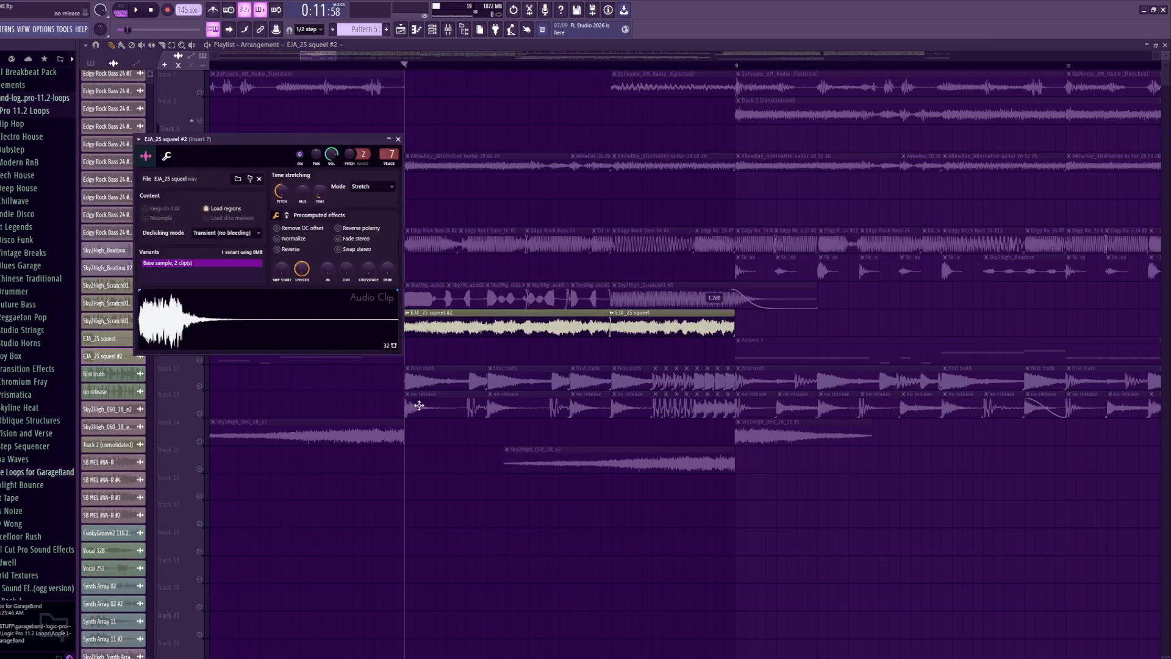
pyautogui.scroll(-4, 518, 405)
pyautogui.scroll(4, 531, 401)
pyautogui.press('Escape')
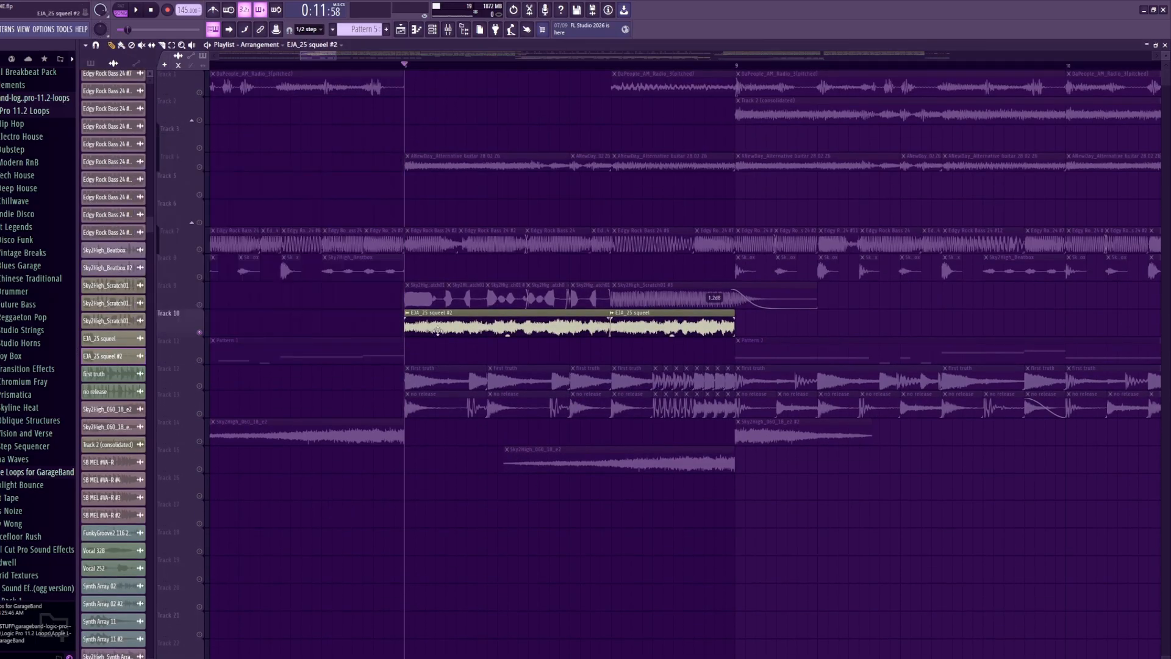
# - Place a unique copy of EJA_25 squeel #2 on Track 19 at bar 8 and play it soloed
pyautogui.scroll(-4, 423, 557)
pyautogui.click(430, 453)
pyautogui.click(430, 450)
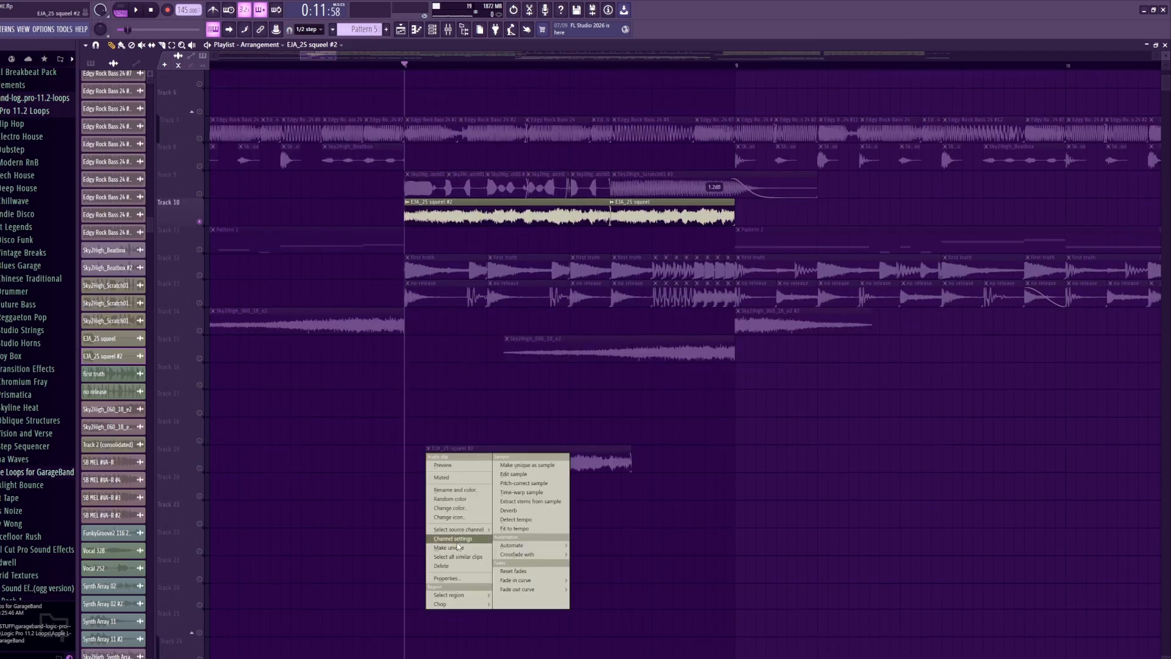
pyautogui.click(459, 546)
pyautogui.moveTo(462, 451); pyautogui.dragTo(441, 452)
pyautogui.rightClick(200, 468)
pyautogui.press('space')
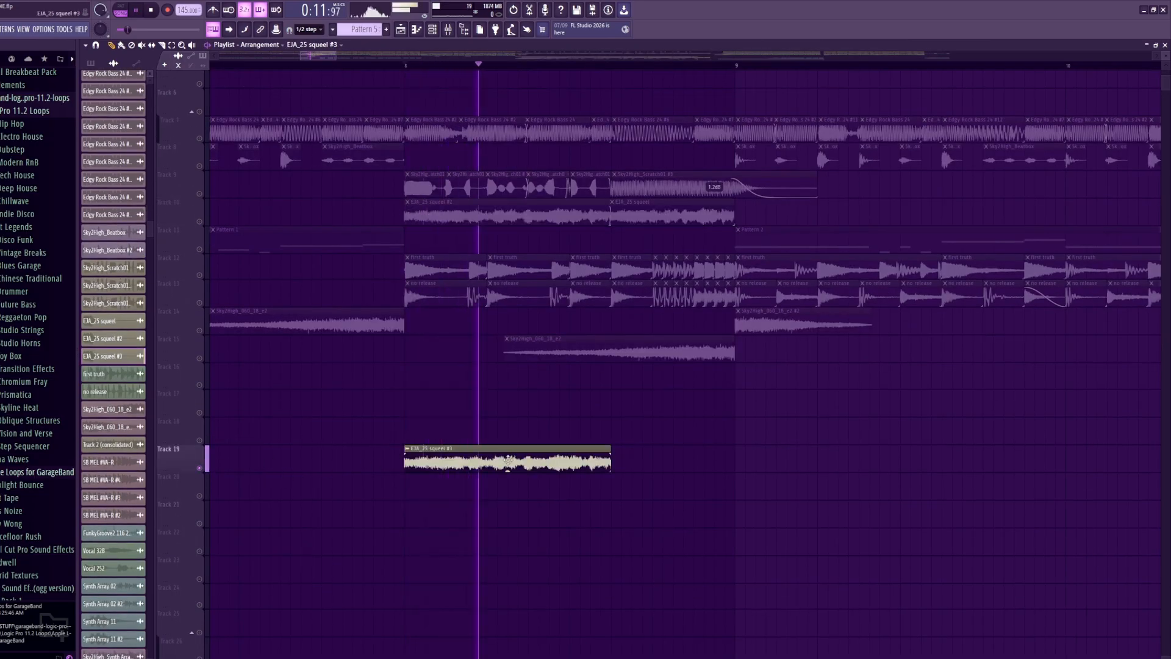
pyautogui.press('space')
# - Lower the pitch and shorten the time stretch of the EJA_25 squeel #3 clip, playing it between the two changes
pyautogui.doubleClick(429, 461)
pyautogui.moveTo(307, 216); pyautogui.dragTo(307, 234)
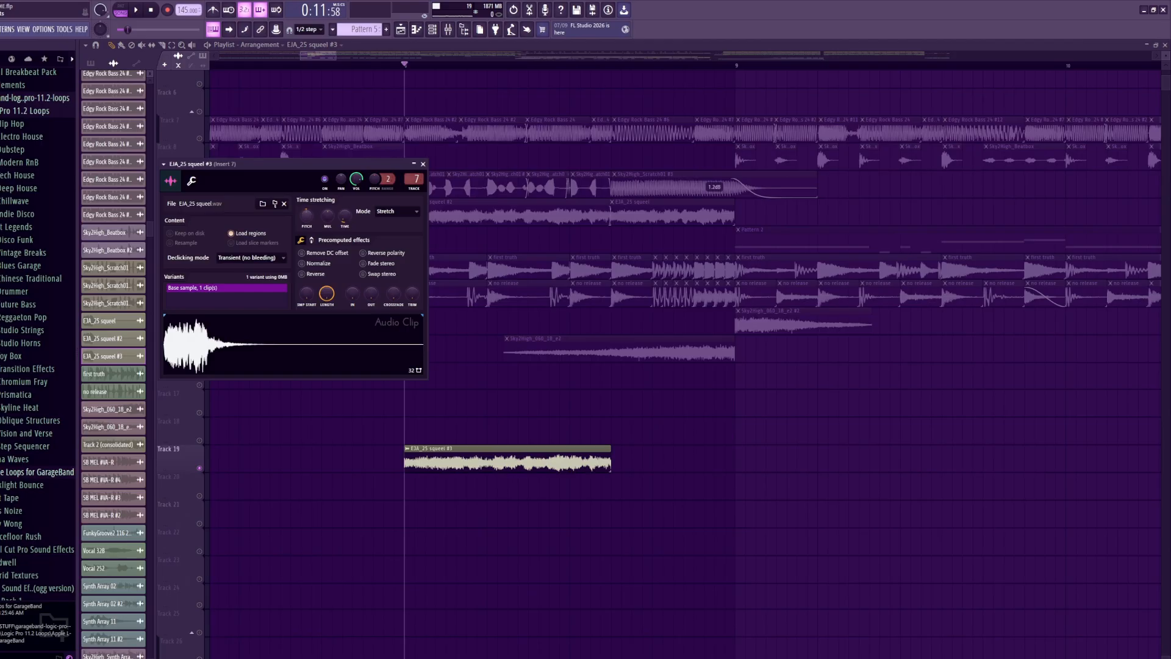
pyautogui.press('space')
pyautogui.press('space')
pyautogui.moveTo(346, 222); pyautogui.dragTo(346, 230)
pyautogui.press('Escape')
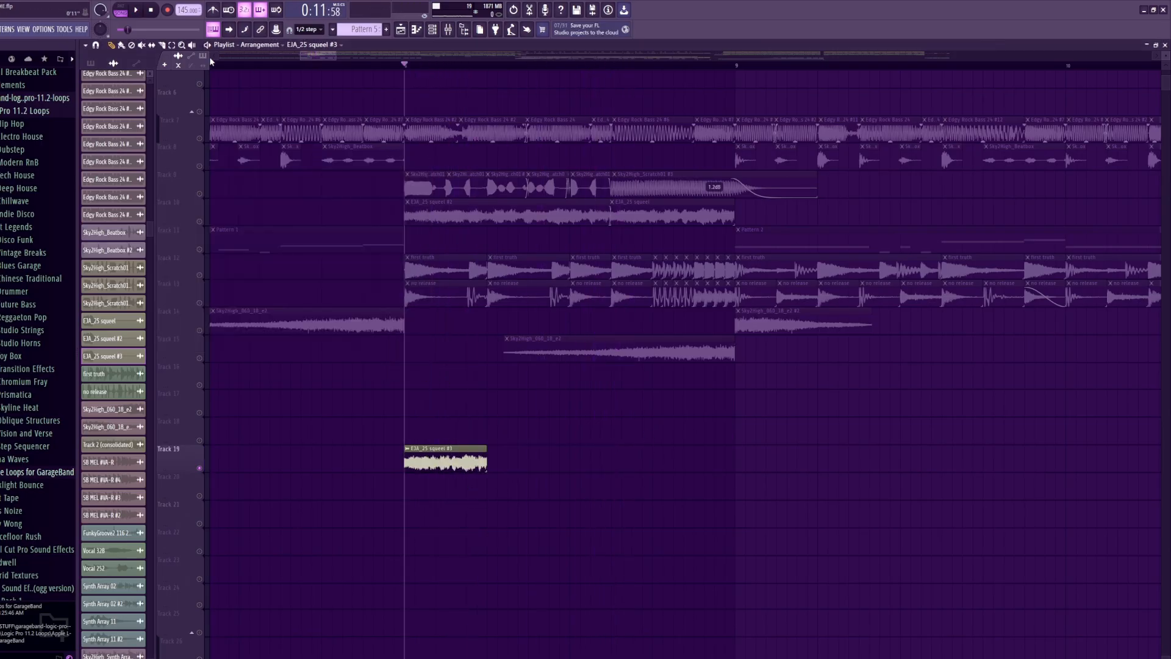
# - Extend the EJA_25 squeel #3 clip on Track 19 to its whole sample and play it from just before bar 8
pyautogui.moveTo(406, 465); pyautogui.dragTo(402, 465)
pyautogui.moveTo(484, 446); pyautogui.dragTo(941, 446)
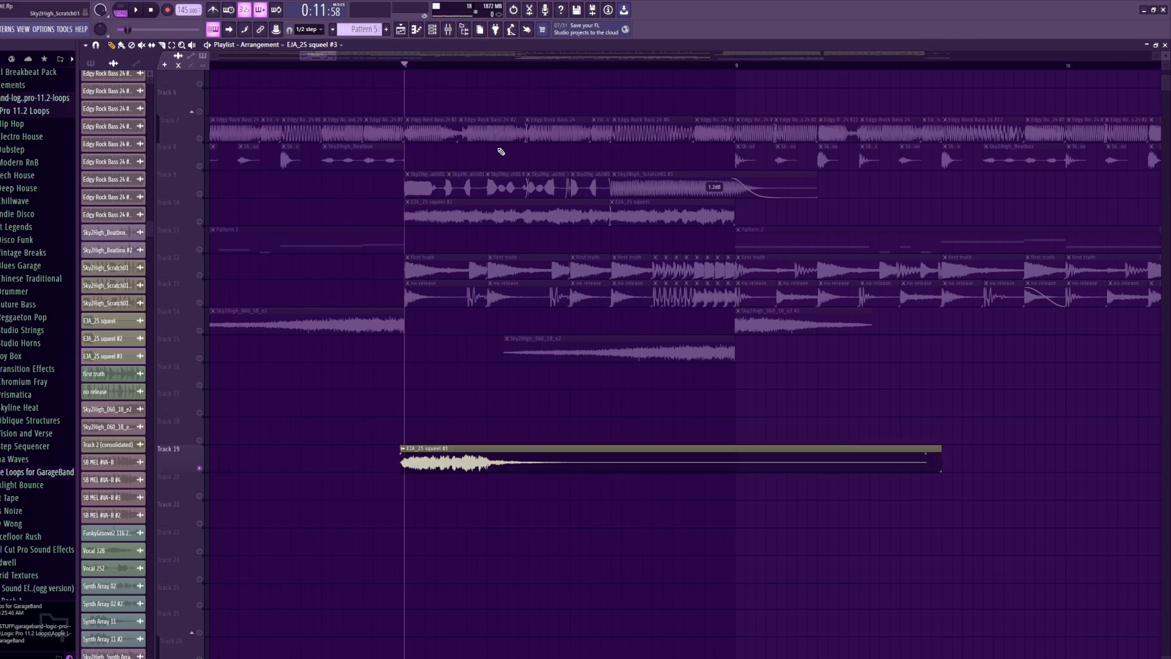
pyautogui.click(395, 65)
pyautogui.press('space')
pyautogui.press('space')
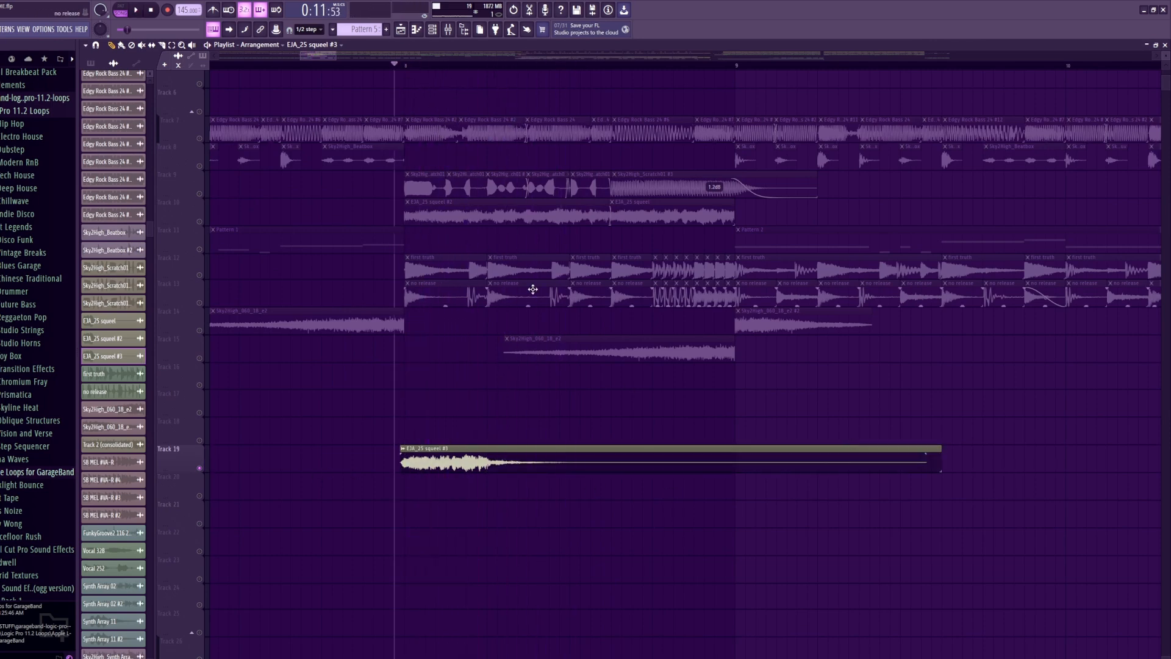
# - Delete the EJA_25 squeel #3 clip from Track 19 and solo Track 10 again
pyautogui.rightClick(593, 460)
pyautogui.click(204, 223)
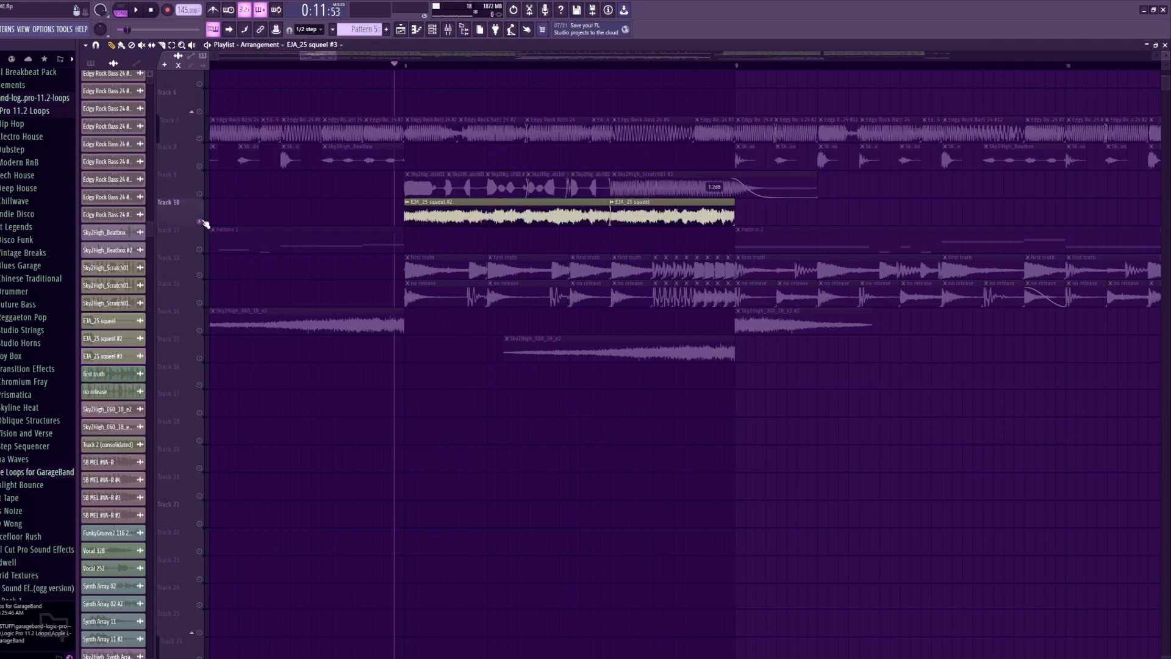
# - Play the two EJA_25 squeel clips on Track 10 soloed from bar 8
pyautogui.doubleClick(471, 214)
pyautogui.press('Escape')
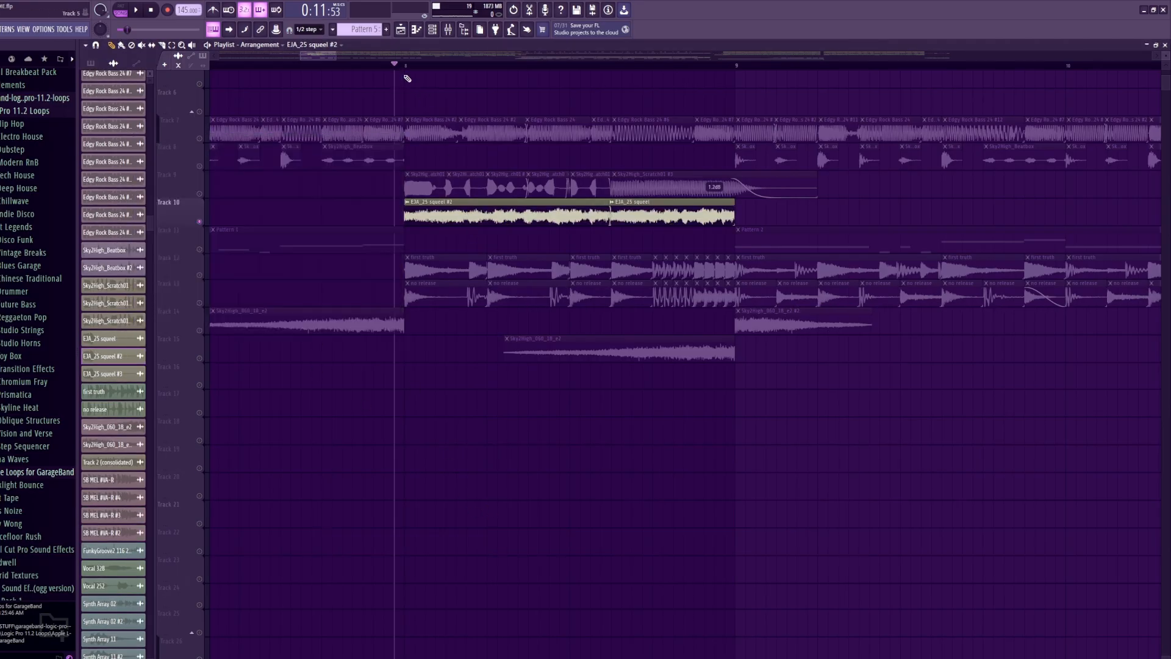
pyautogui.press('space')
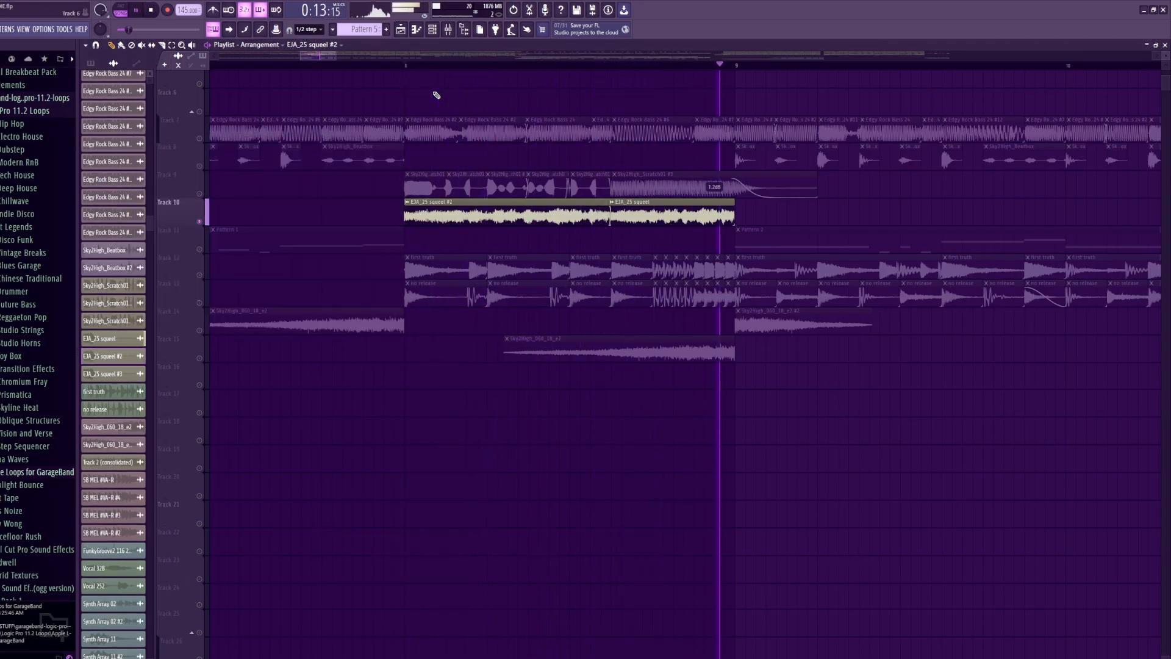
pyautogui.press('space')
# - Unsolo Track 10 and play the full arrangement from bar 8
pyautogui.scroll(-3, 511, 119)
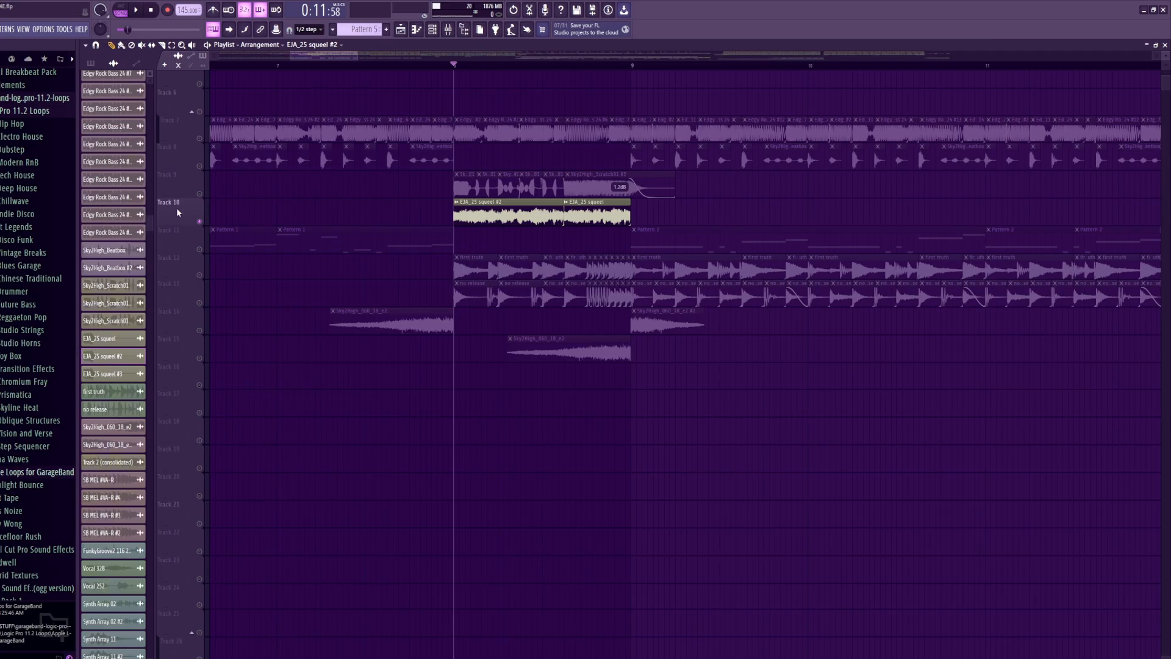
pyautogui.press('space')
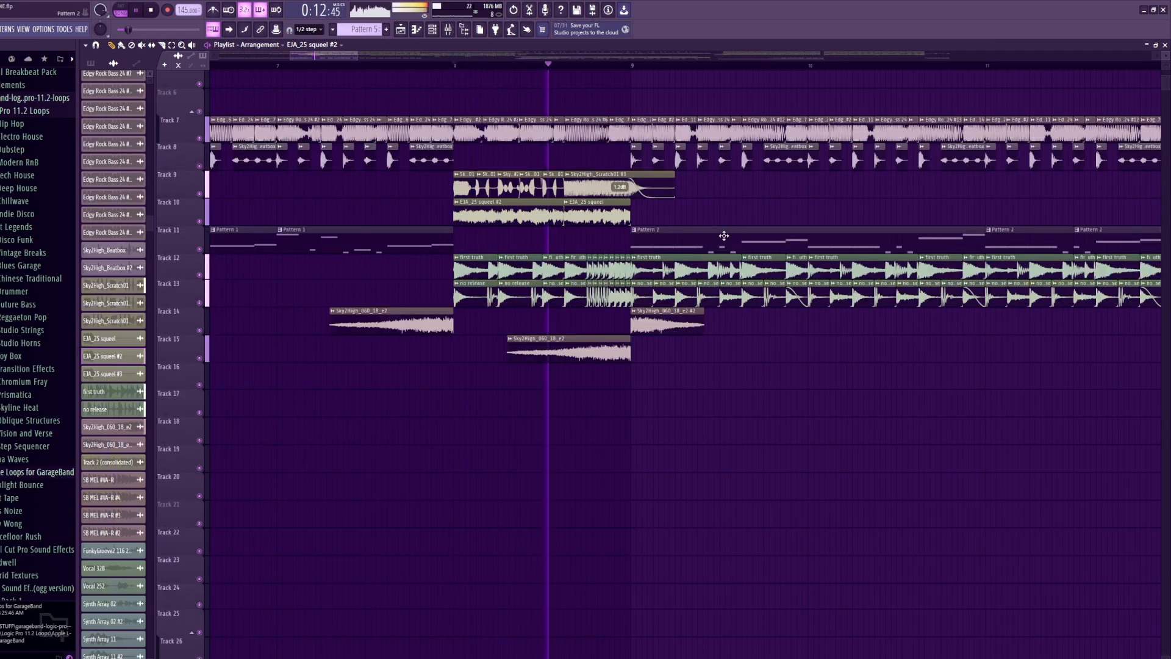
pyautogui.press('space')
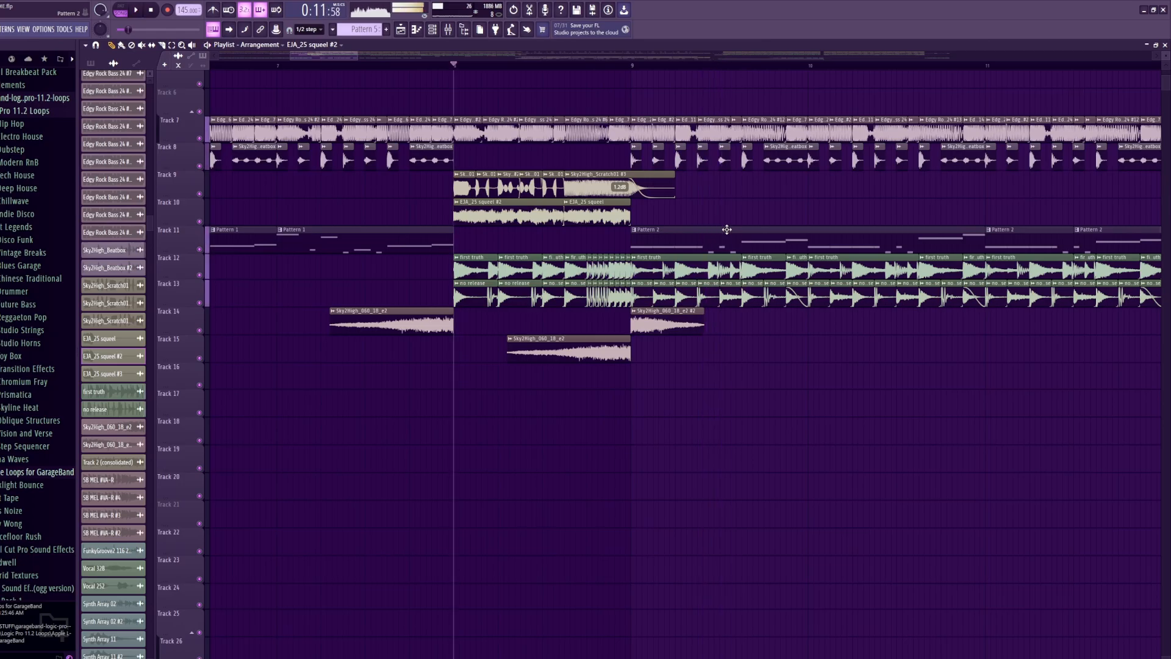
# - Solo Track 9 and play its chopped Sky2High_Scratch clips from bar 8
pyautogui.rightClick(202, 192)
pyautogui.rightClick(191, 193)
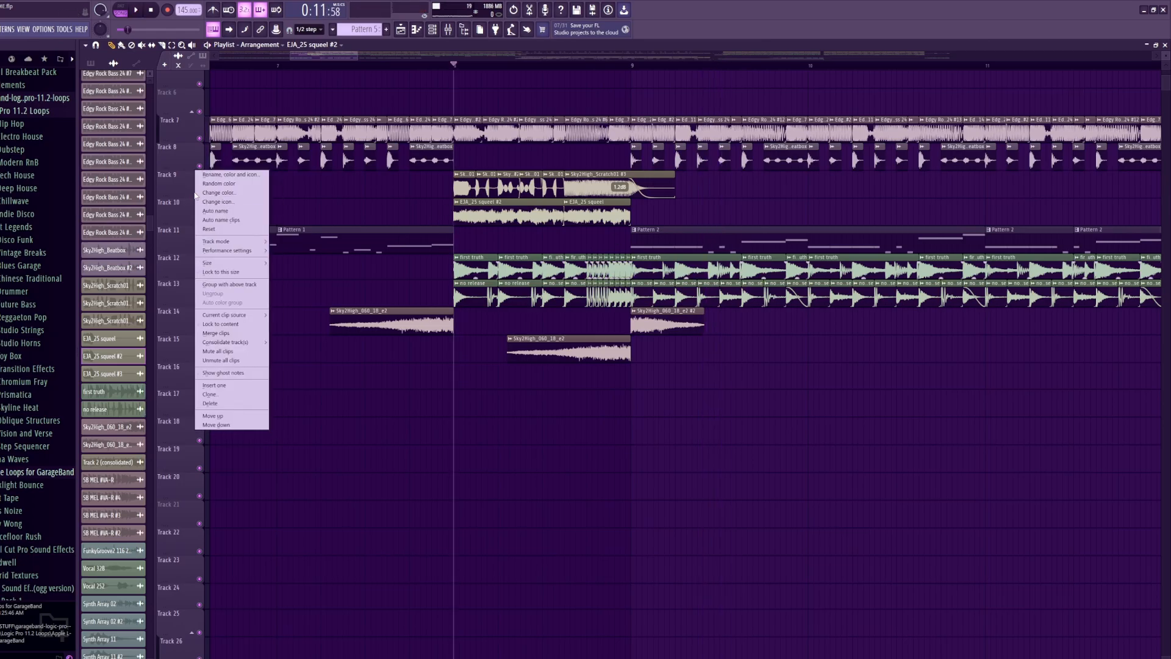
pyautogui.click(191, 192)
pyautogui.rightClick(189, 192)
pyautogui.click(189, 192)
pyautogui.rightClick(199, 194)
pyautogui.press('space')
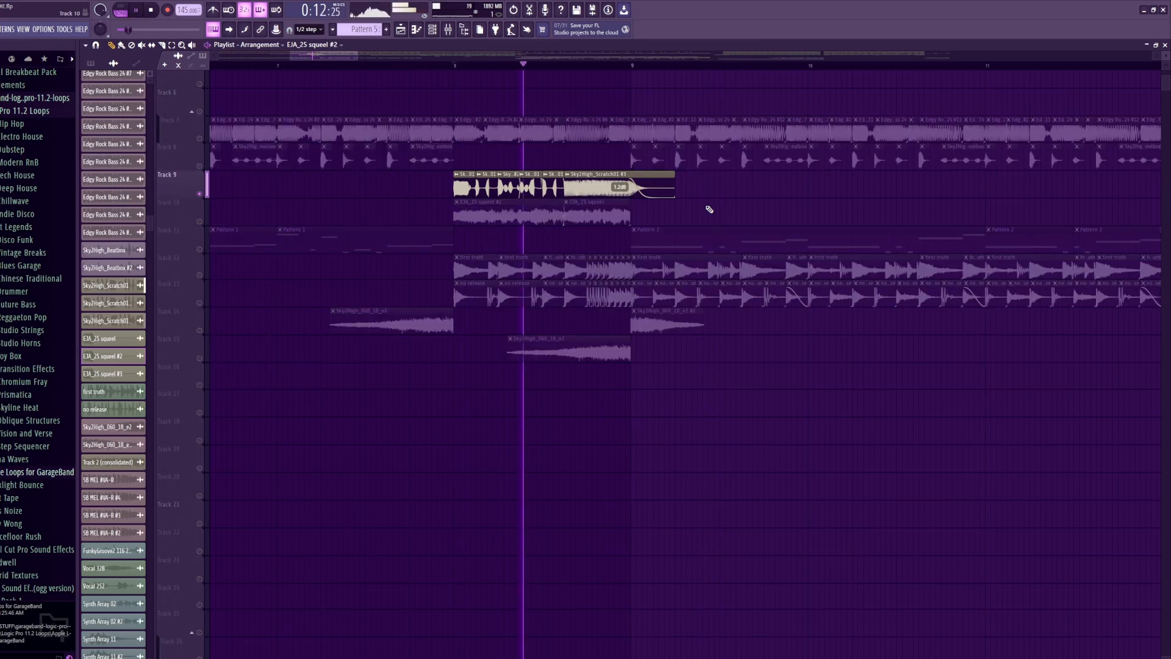
pyautogui.press('space')
pyautogui.scroll(5, 589, 171)
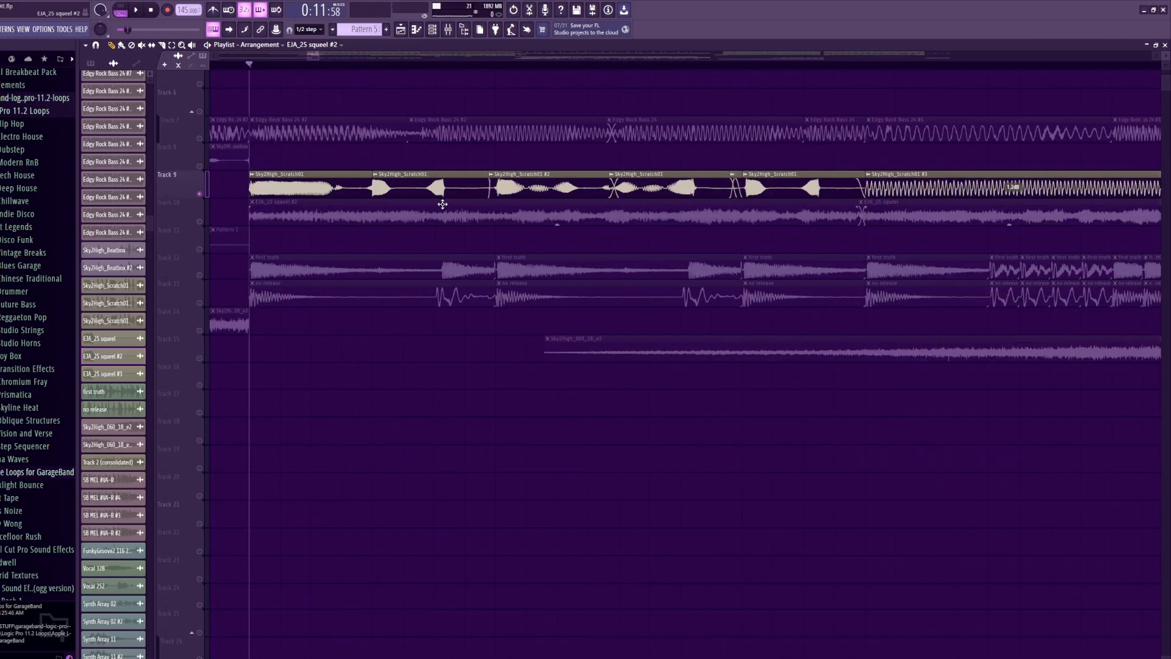
pyautogui.scroll(-4, 591, 199)
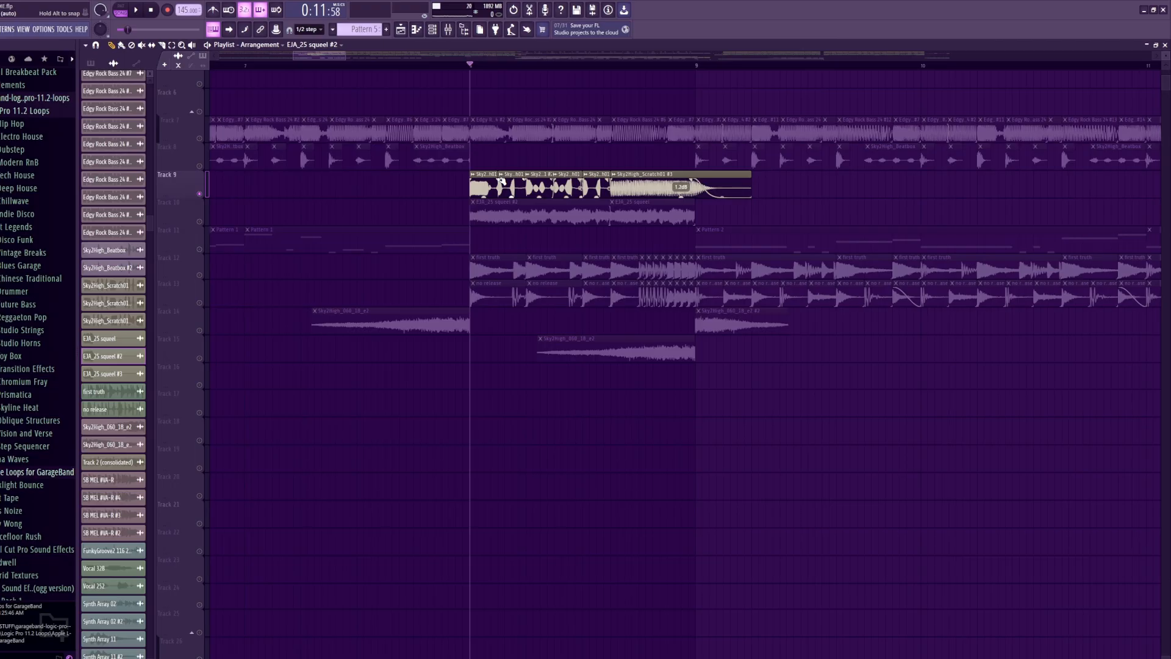
# - Move the playhead to the start of the song and solo the Edgy Rock Bass clips on Track 7
pyautogui.scroll(-5, 482, 135)
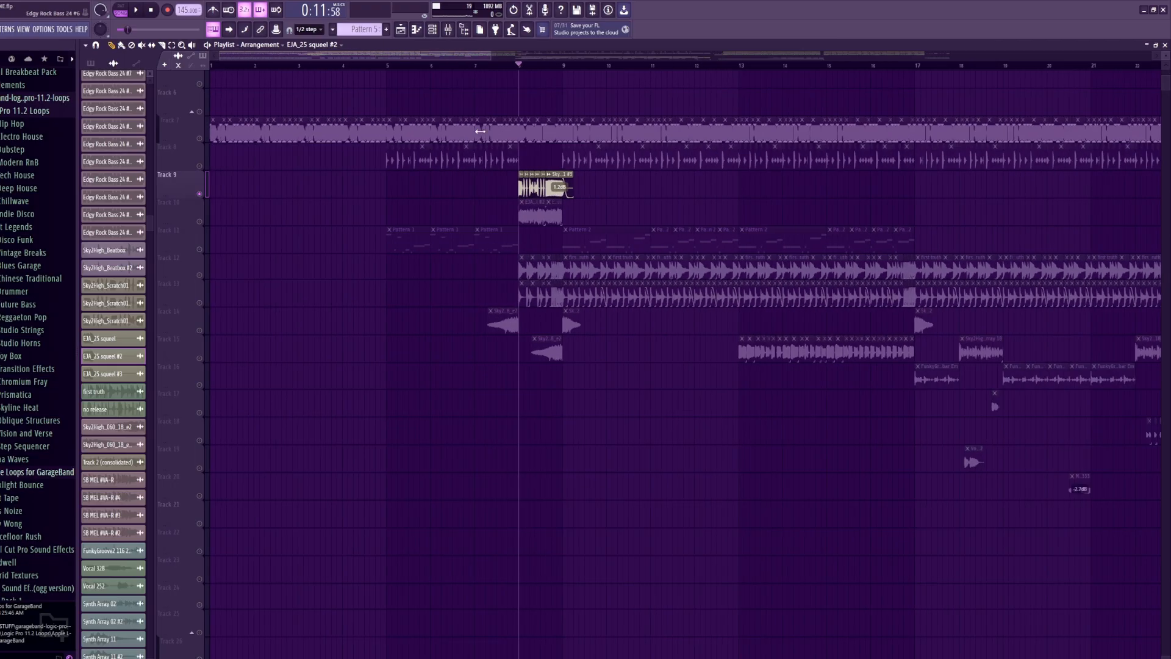
pyautogui.moveTo(223, 65); pyautogui.dragTo(96, 61)
pyautogui.rightClick(197, 130)
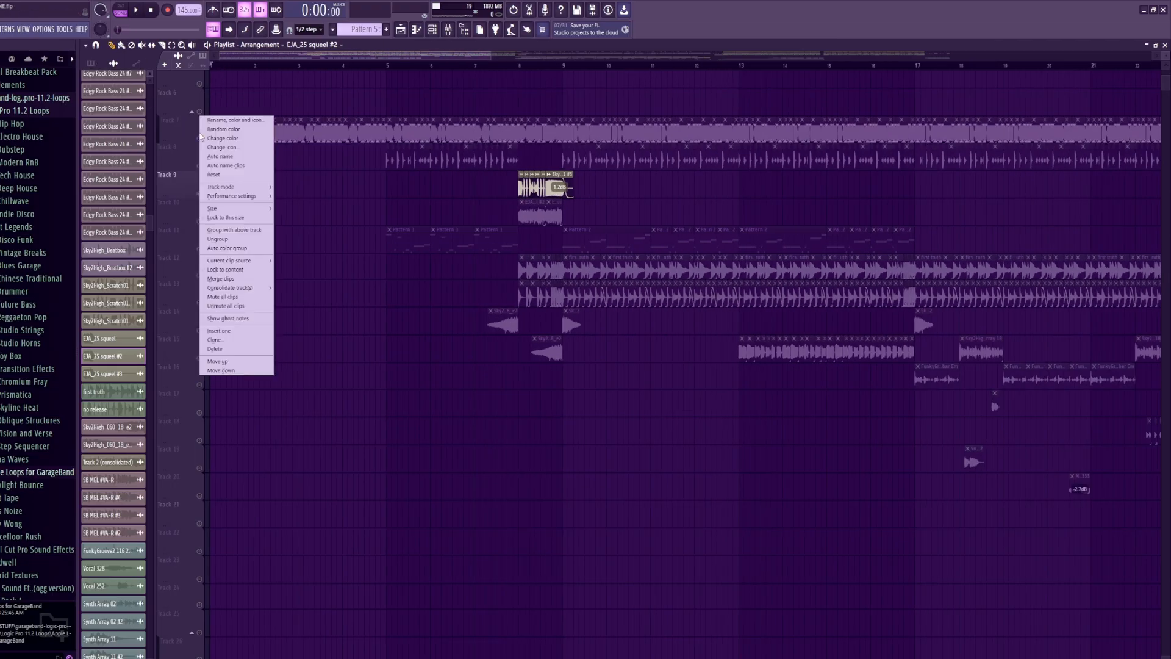
pyautogui.click(190, 135)
pyautogui.rightClick(199, 139)
pyautogui.rightClick(199, 139)
pyautogui.scroll(4, 206, 153)
pyautogui.scroll(3, 219, 250)
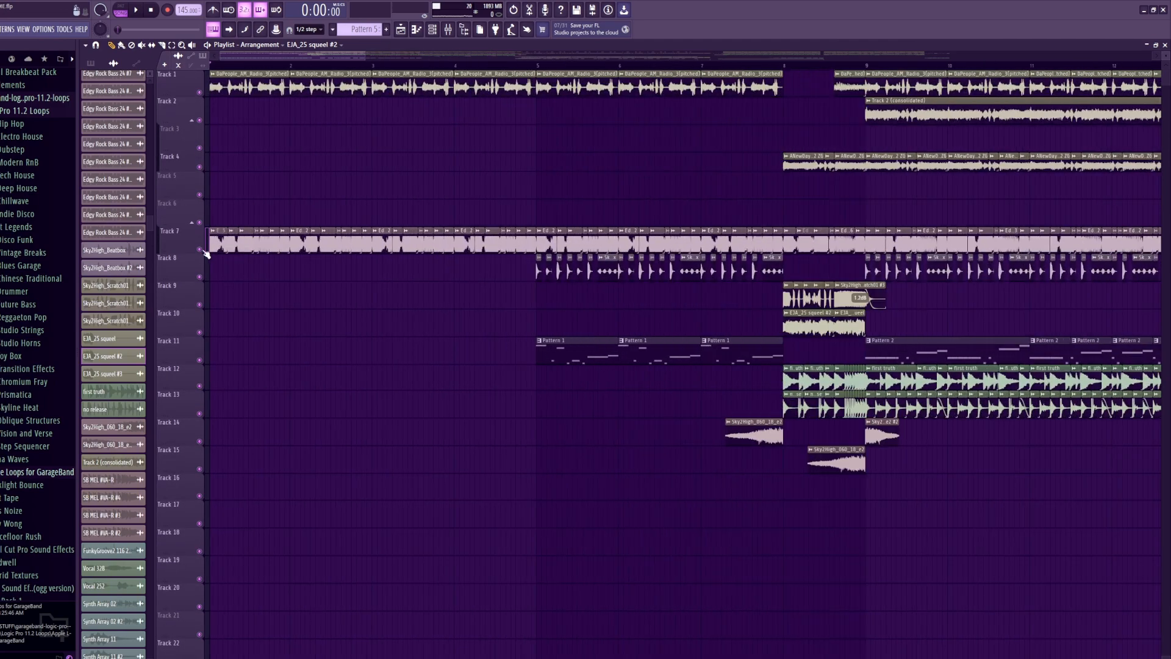
pyautogui.rightClick(199, 250)
pyautogui.scroll(-4, 497, 196)
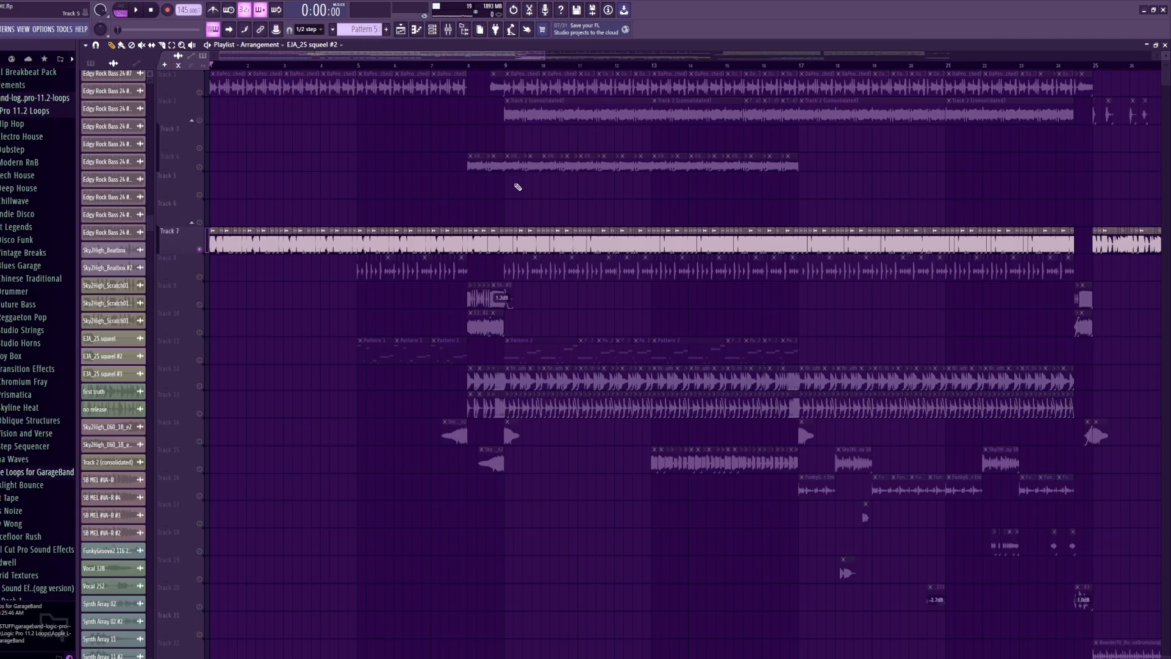
# - Move the playhead to bar 9, solo Track 4 and view the sample settings of its ANewDay_Alternative Guitar 28 02 ZG clip
pyautogui.scroll(6, 517, 183)
pyautogui.click(385, 66)
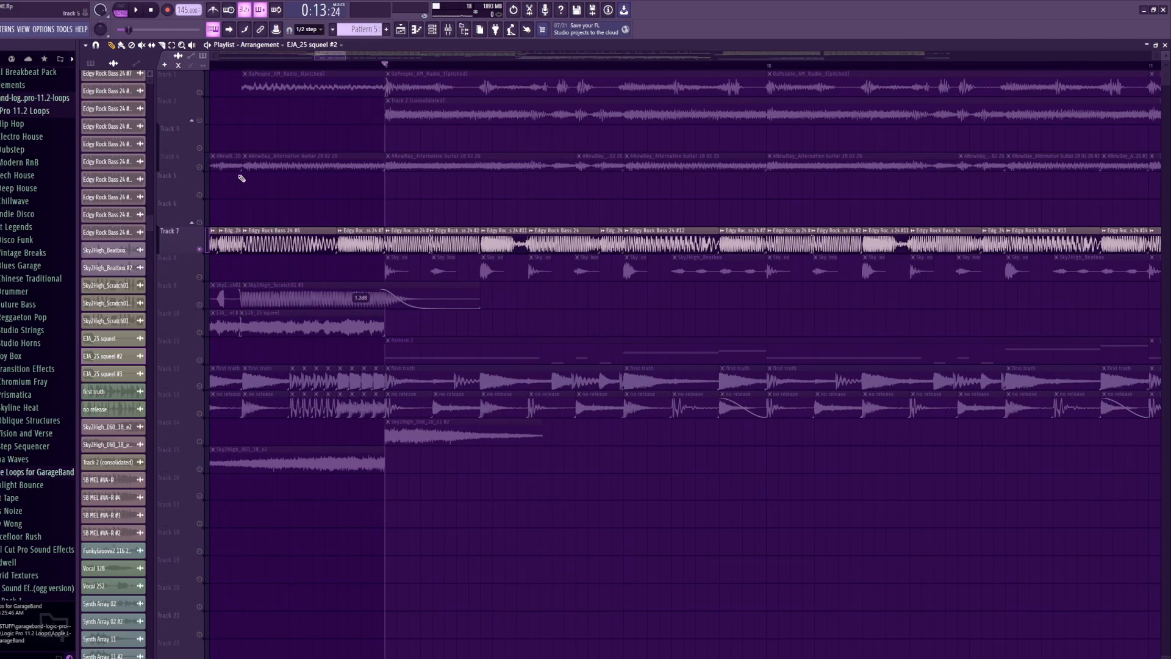
pyautogui.rightClick(200, 168)
pyautogui.scroll(-4, 263, 327)
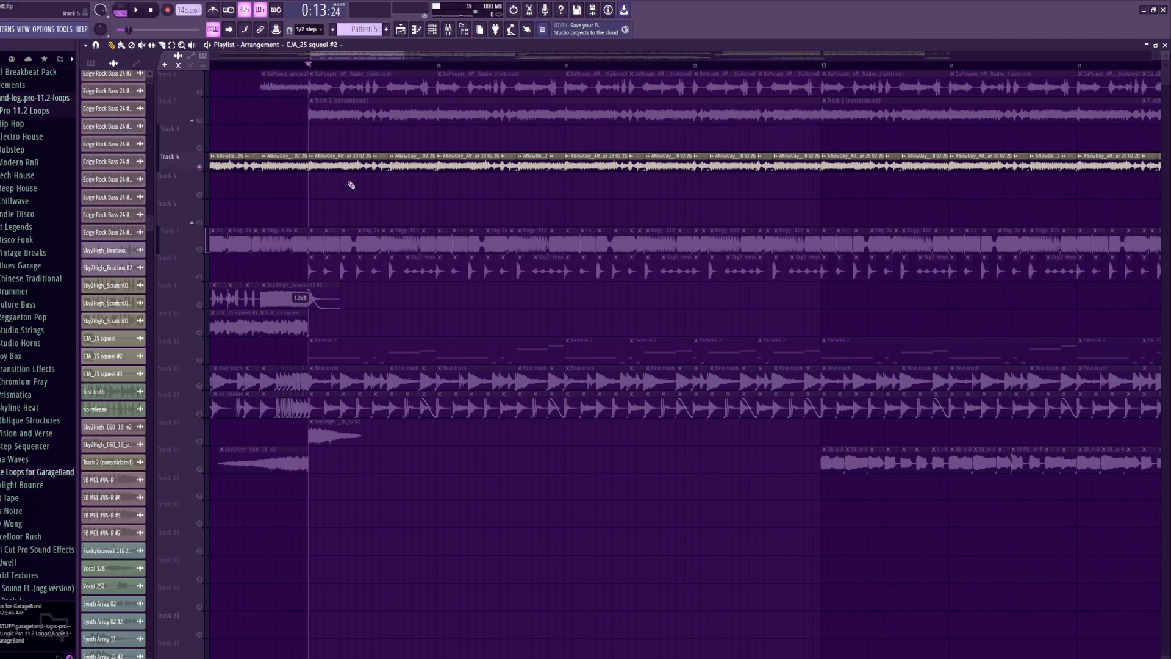
pyautogui.doubleClick(342, 166)
pyautogui.moveTo(291, 186); pyautogui.dragTo(579, 185)
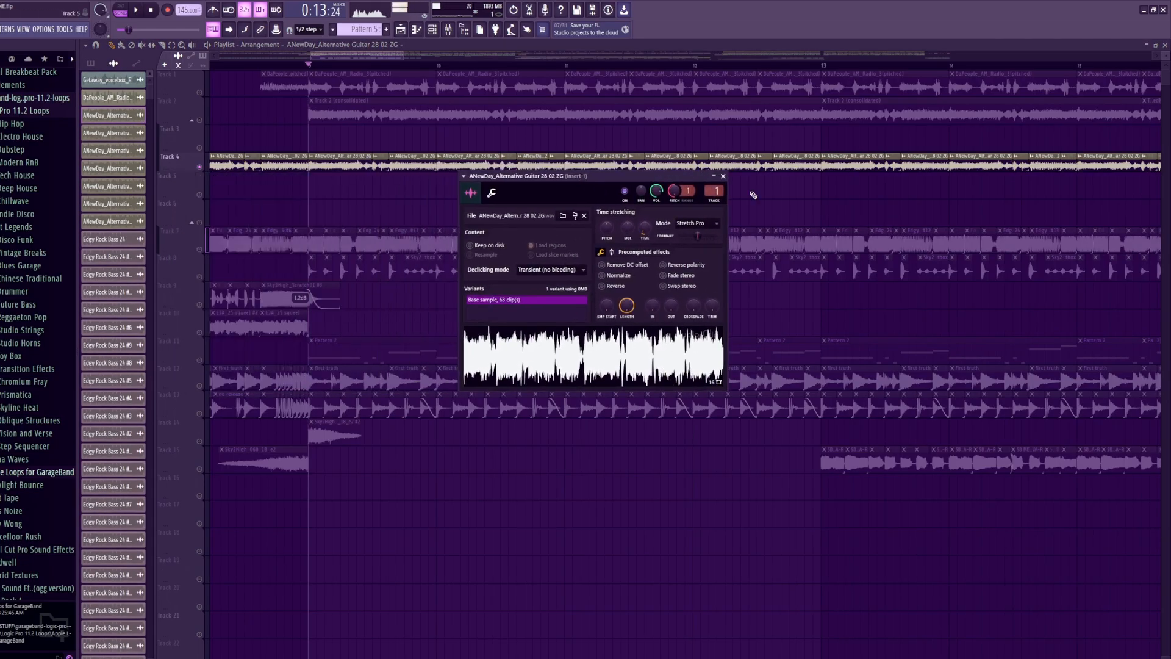
pyautogui.click(723, 176)
# - Play the soloed alternative guitar clips on Track 4 from bar 9
pyautogui.scroll(3, 290, 193)
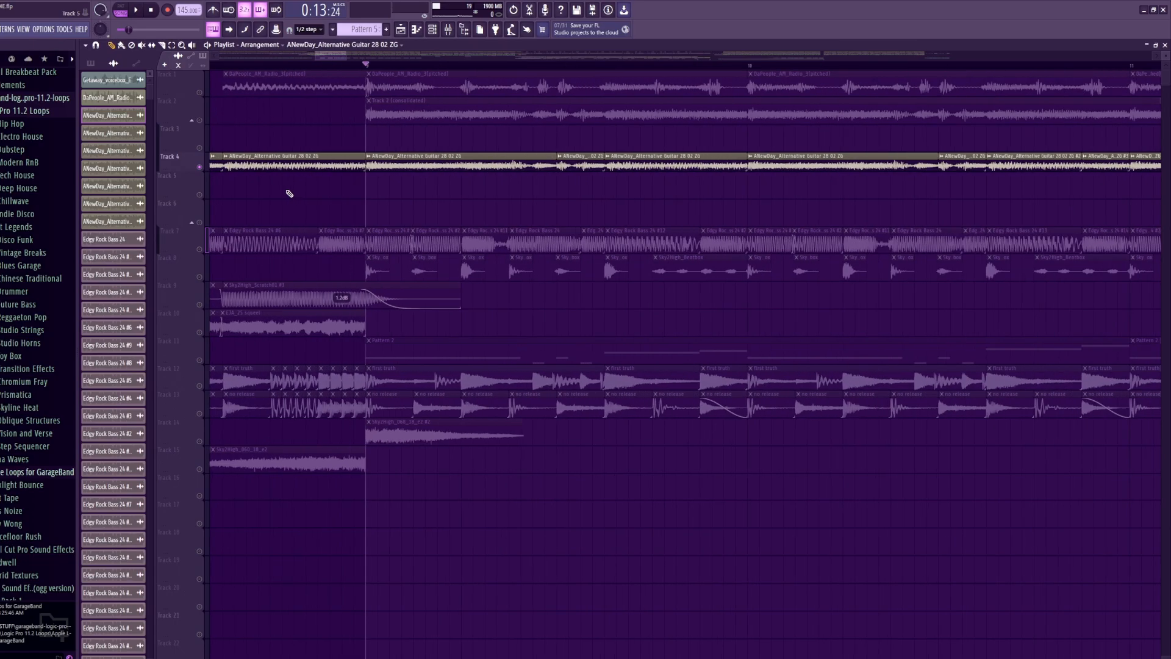
pyautogui.scroll(-2, 289, 193)
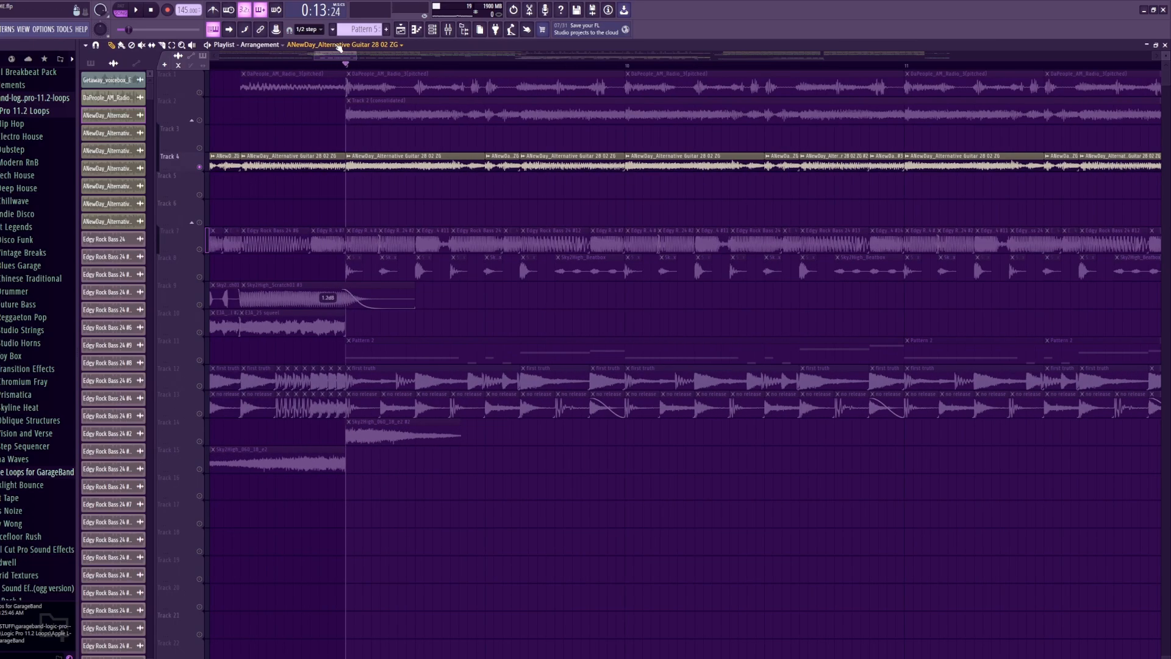
pyautogui.press('space')
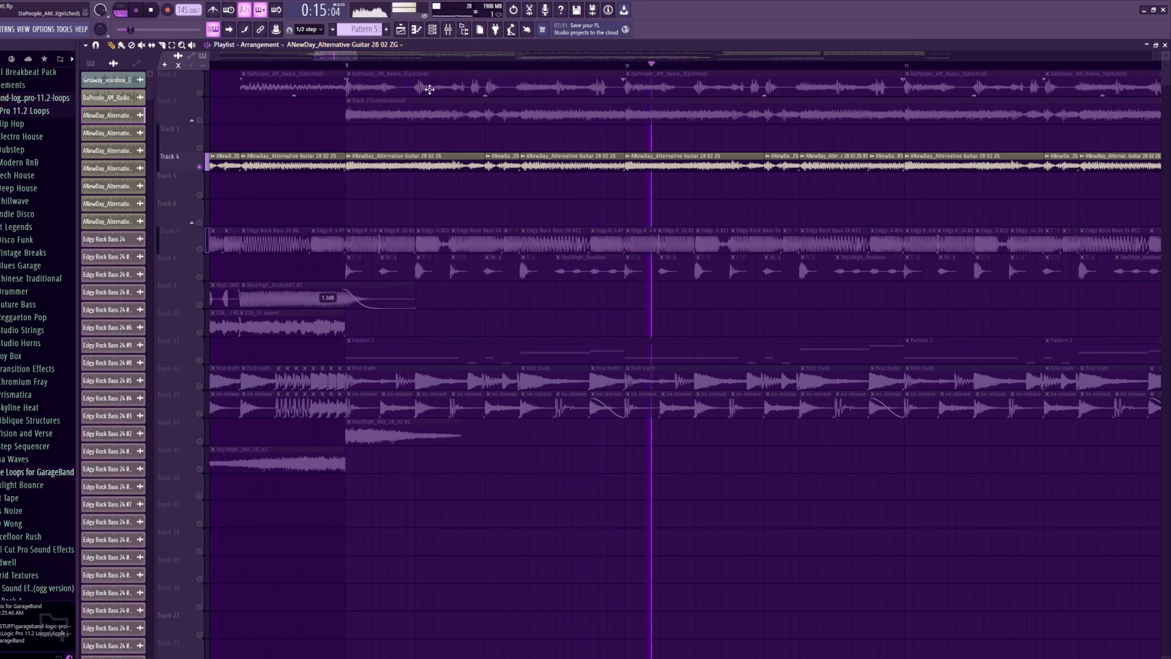
pyautogui.scroll(-3, 567, 226)
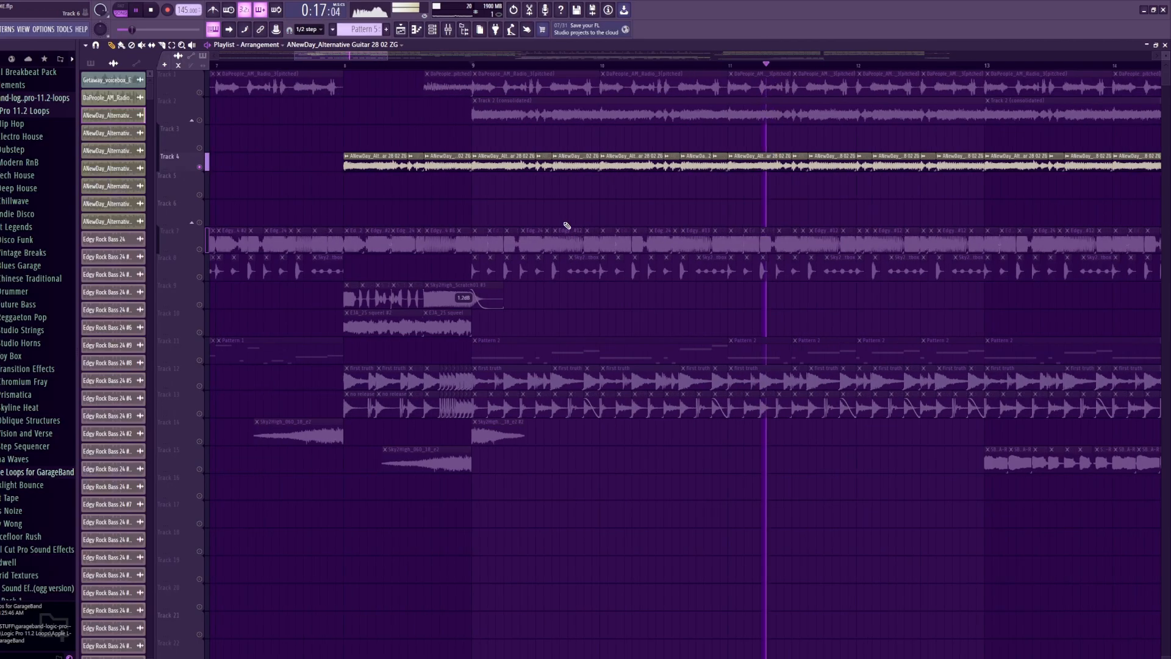
pyautogui.press('space')
pyautogui.scroll(3, 578, 207)
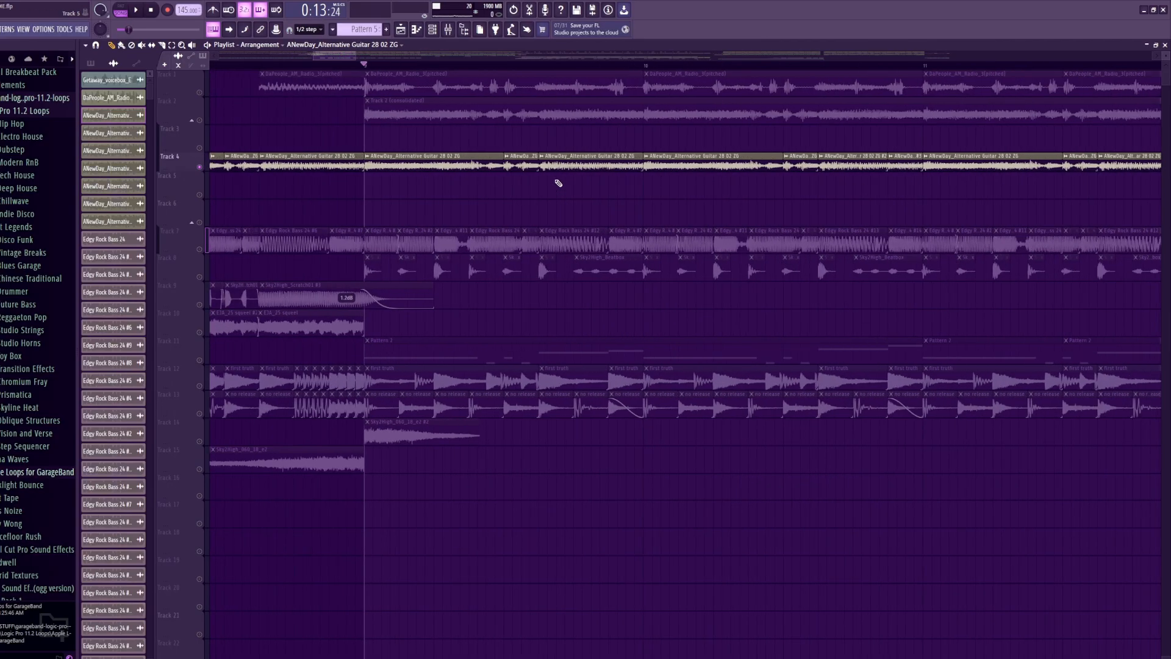
pyautogui.scroll(2, 470, 180)
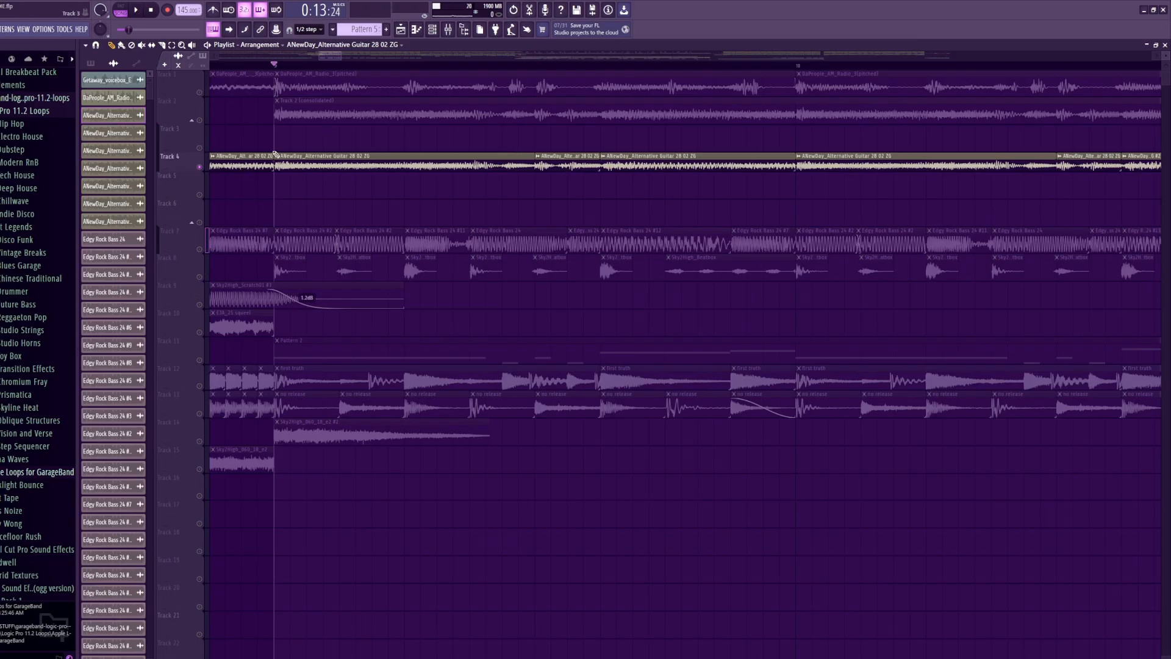
# - Solo Track 7 and play its Edgy Rock Bass clips from bar 9
pyautogui.click(202, 249)
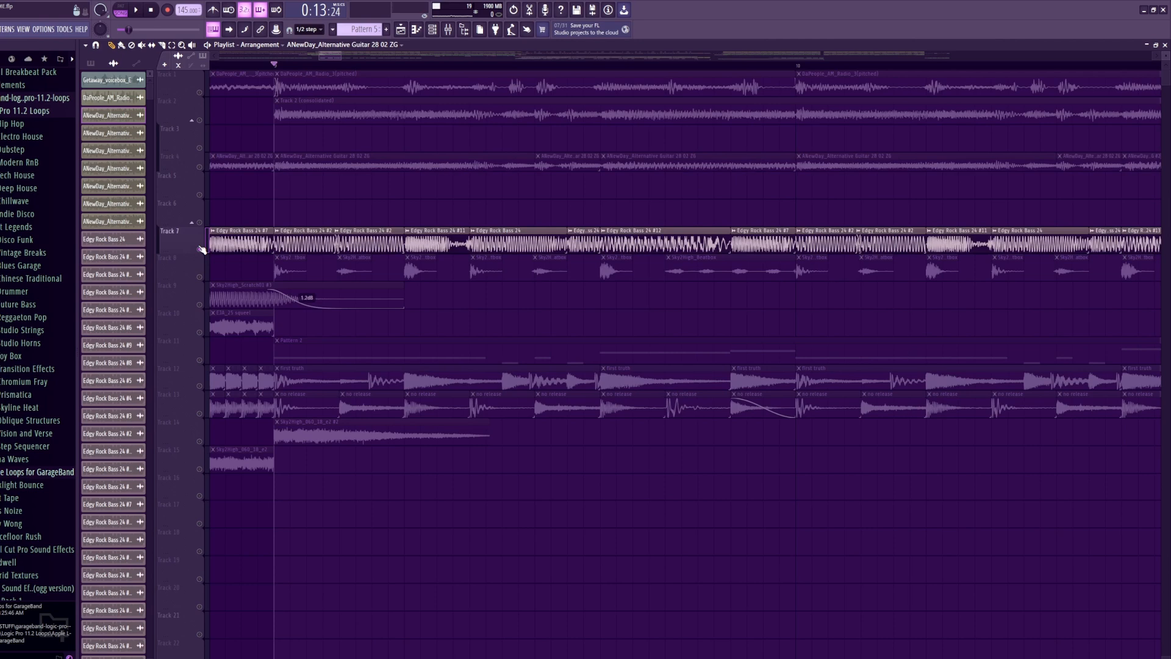
pyautogui.click(135, 10)
pyautogui.scroll(-3, 630, 284)
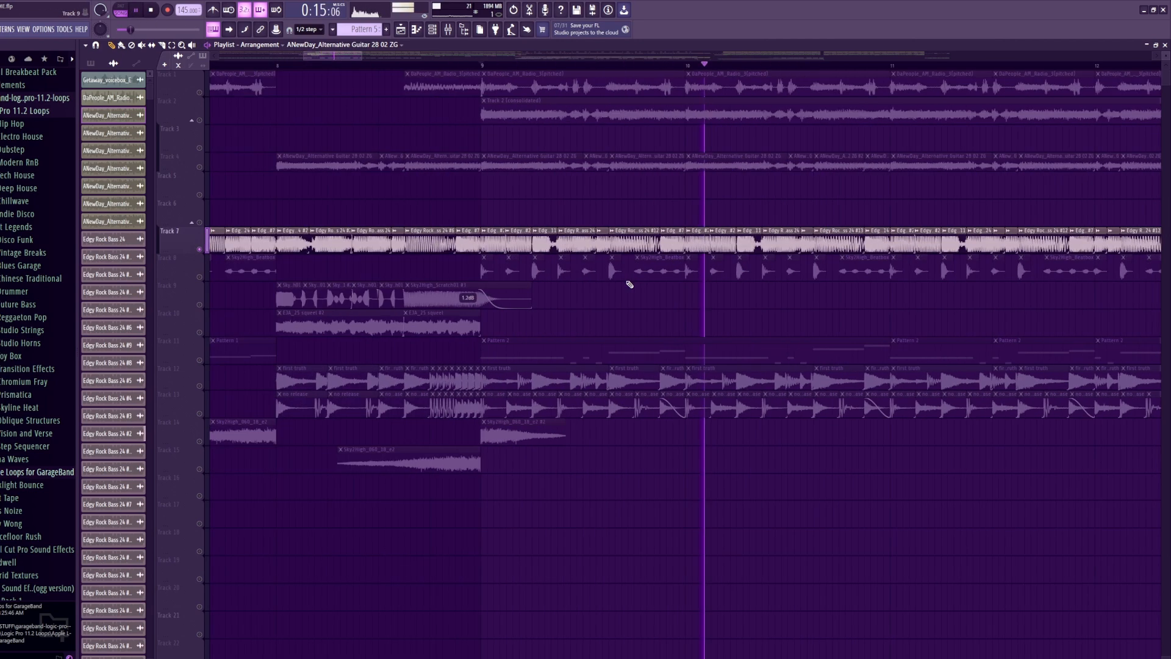
pyautogui.scroll(-3, 552, 296)
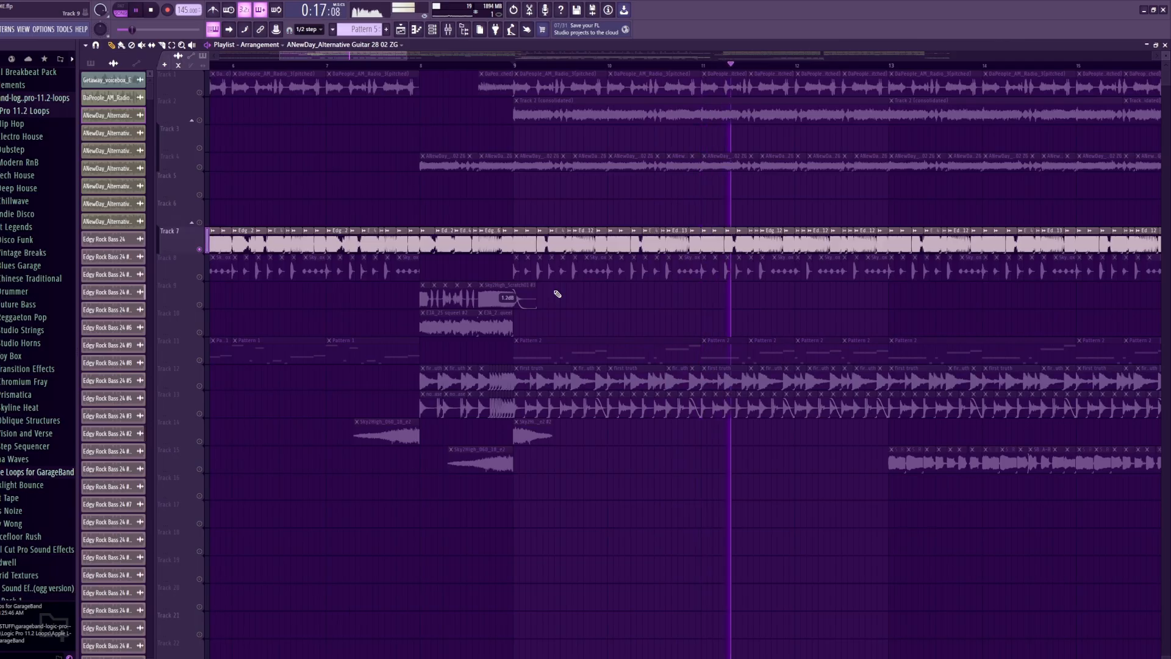
pyautogui.press('space')
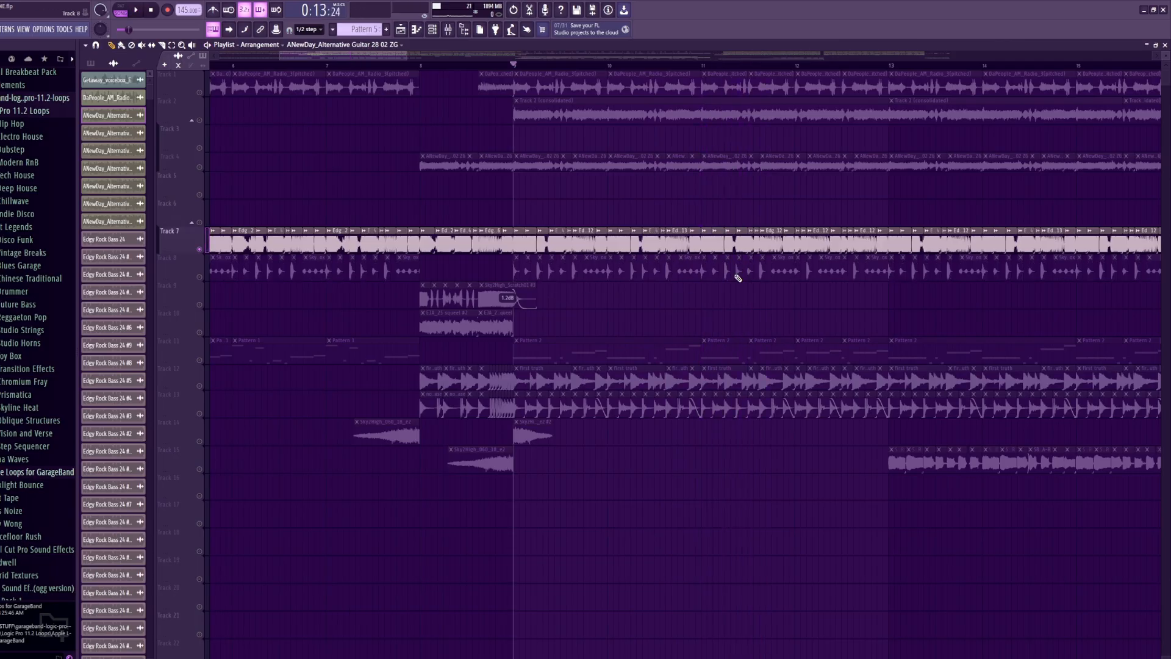
pyautogui.scroll(-5, 424, 258)
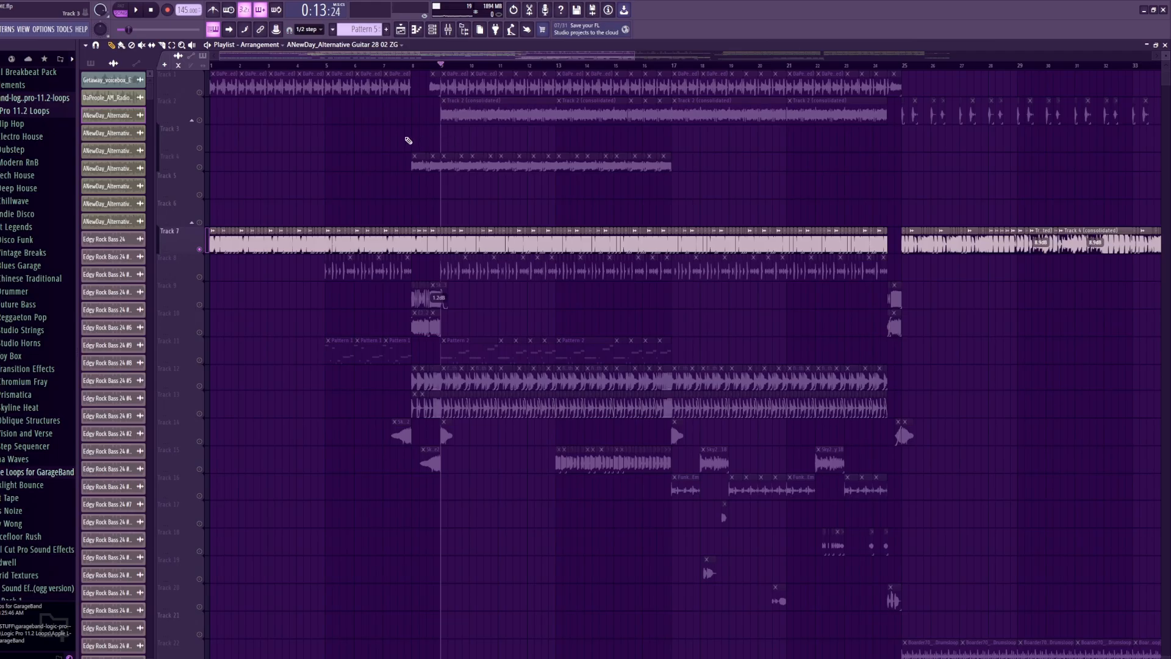
# - Return the playhead to the song start and solo the DaPeople_AM_Radio_3(pitched) clips on Track 1
pyautogui.scroll(5, 183, 116)
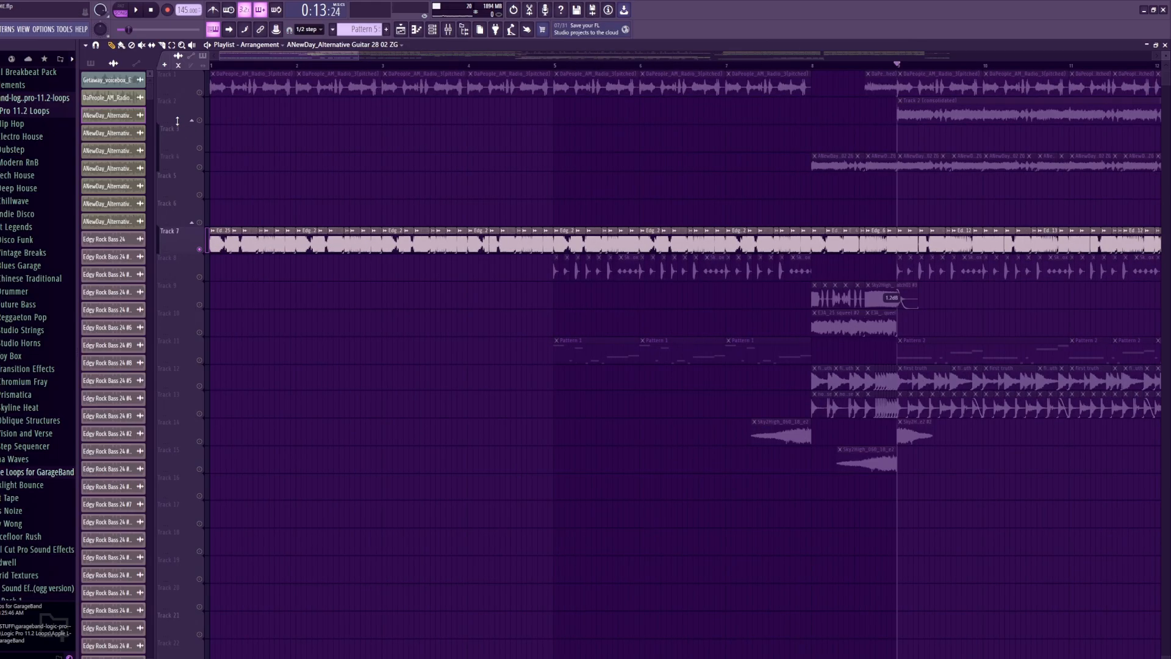
pyautogui.press('Home')
pyautogui.rightClick(201, 95)
pyautogui.scroll(-8, 852, 298)
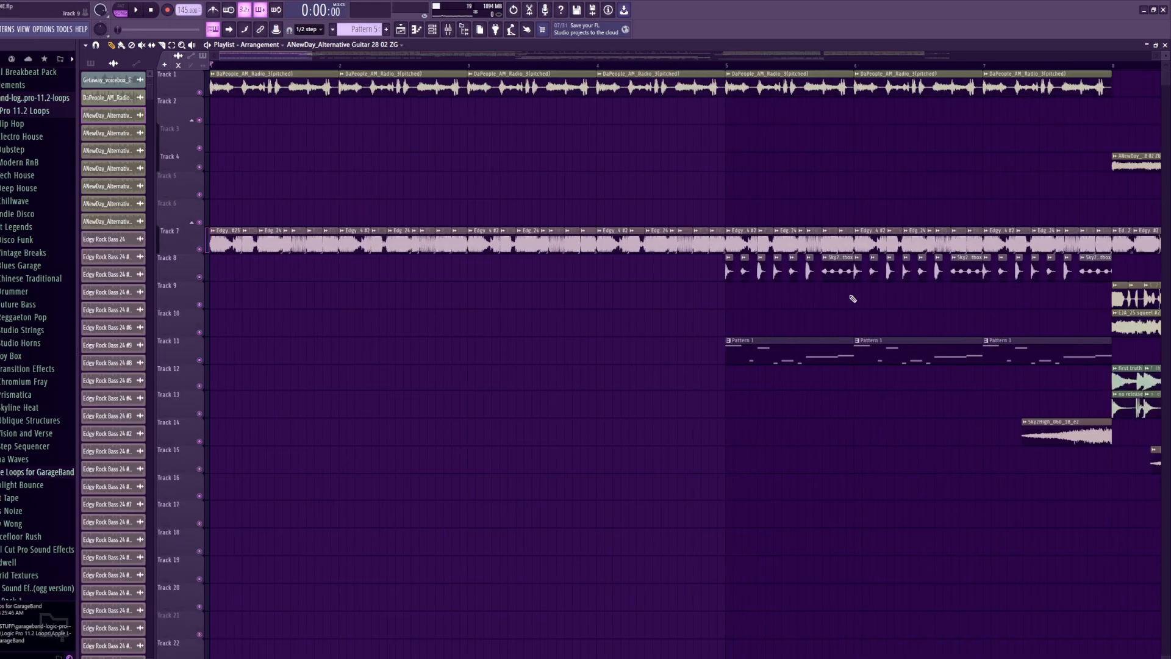
pyautogui.rightClick(199, 93)
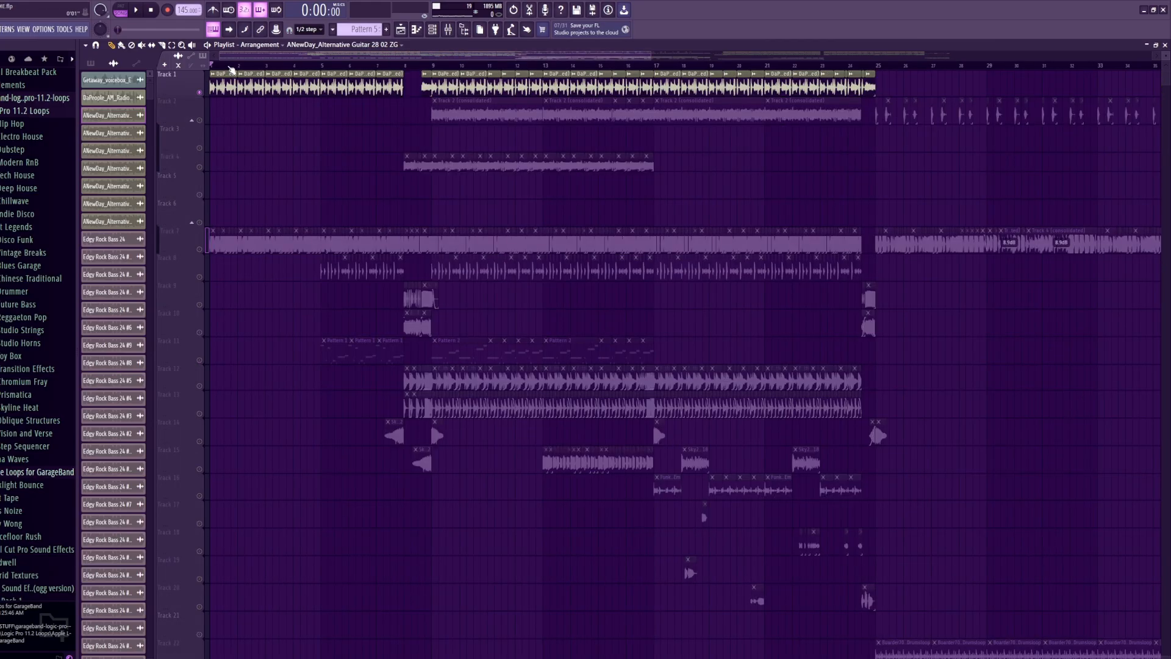
pyautogui.scroll(8, 231, 69)
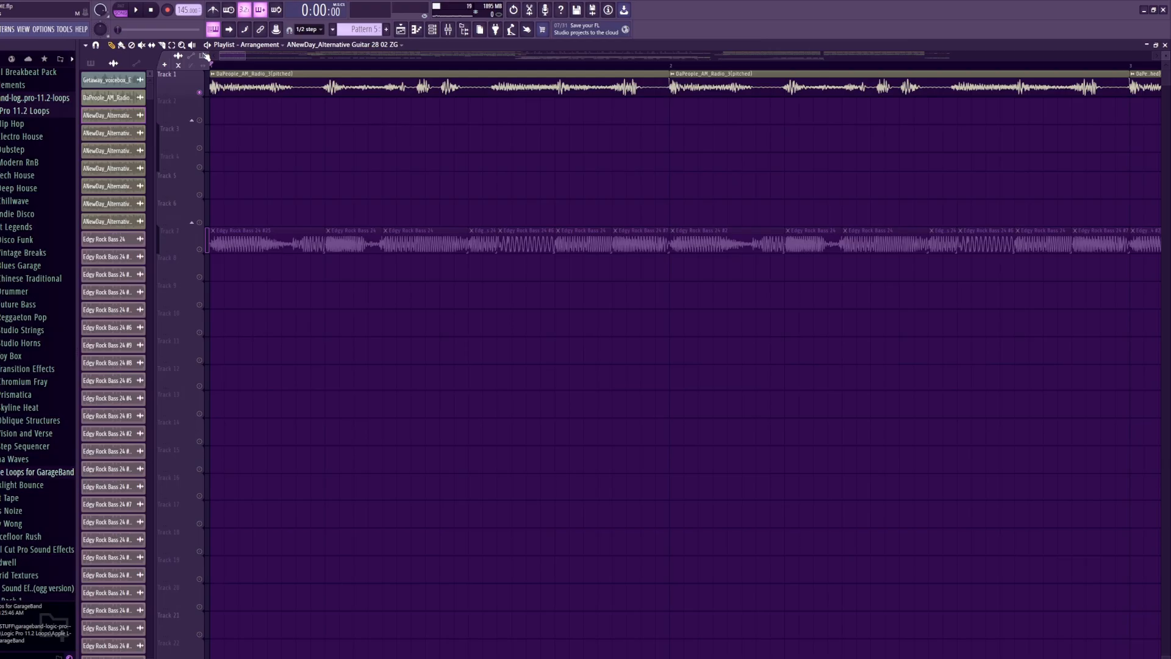
# - Open the Zero-G Total Funk folder in the browser and expand its total funk instruments subfolder
pyautogui.scroll(-10, 36, 305)
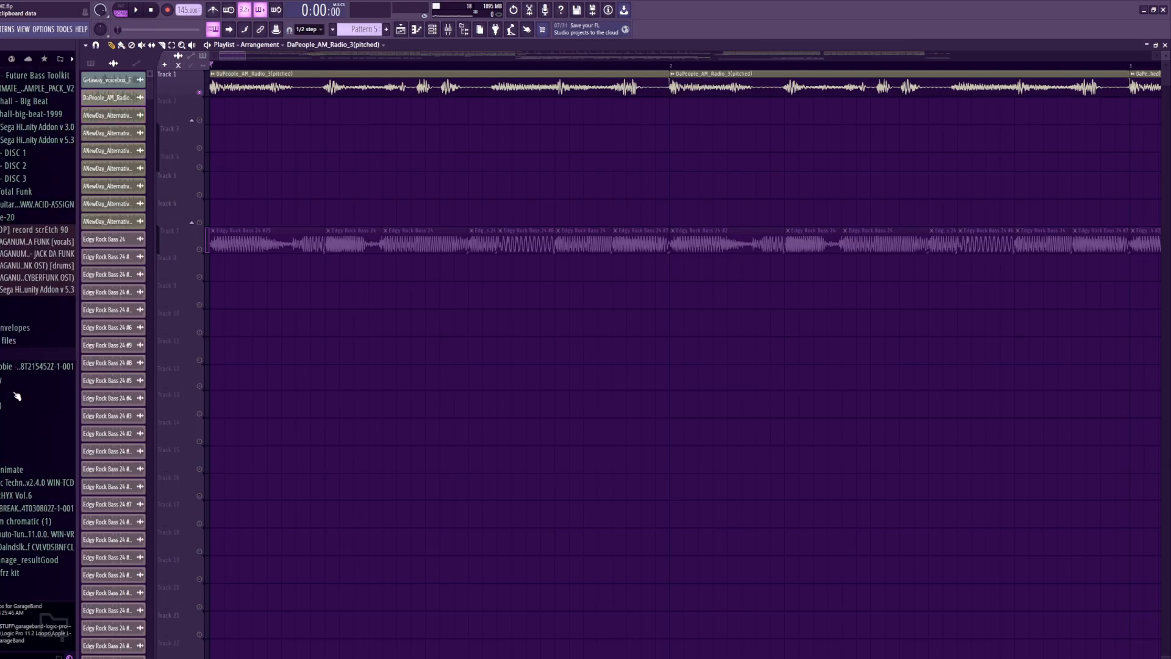
pyautogui.scroll(4, 49, 363)
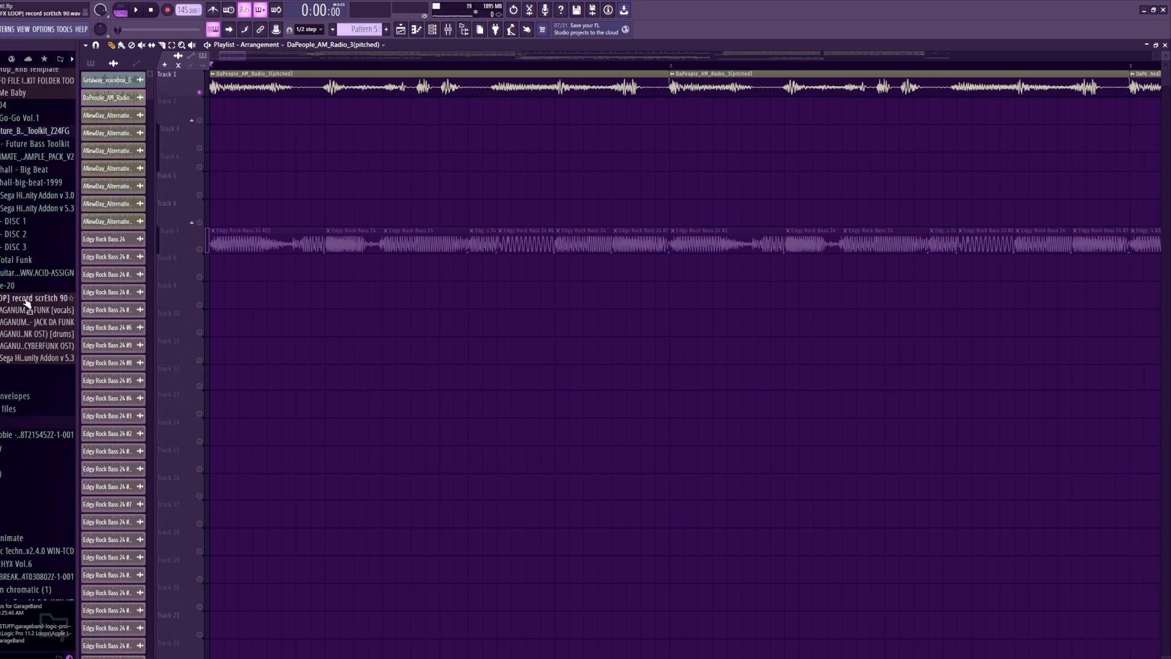
pyautogui.click(49, 261)
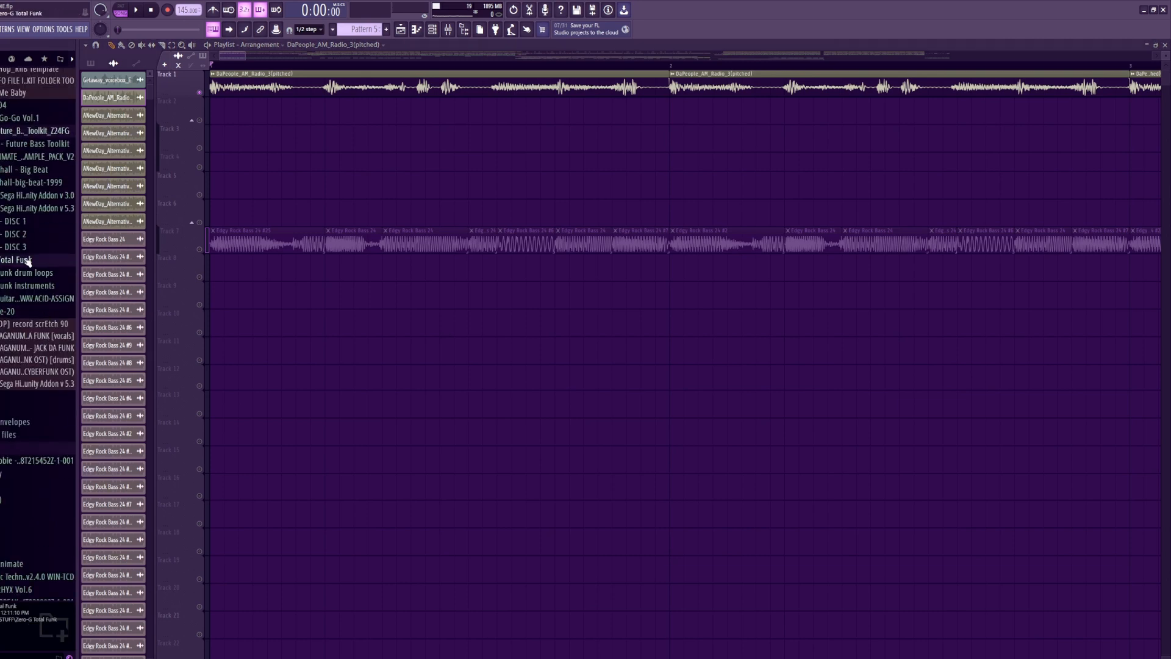
pyautogui.click(37, 287)
pyautogui.scroll(-3, 25, 360)
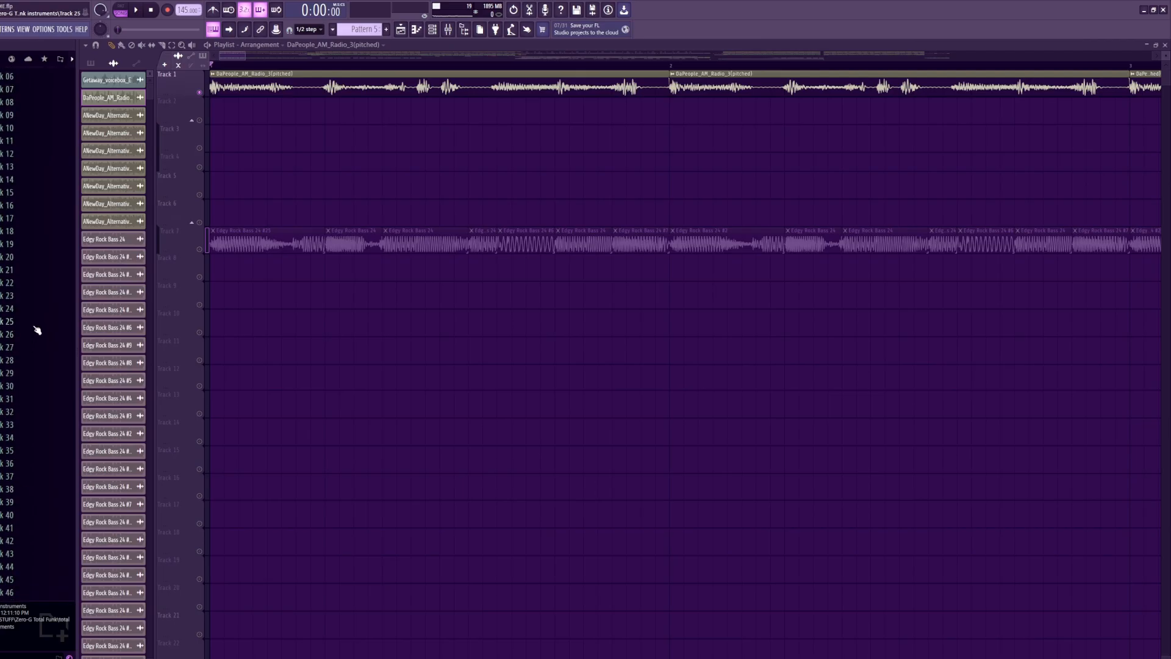
pyautogui.scroll(3, 37, 333)
pyautogui.scroll(2, 37, 329)
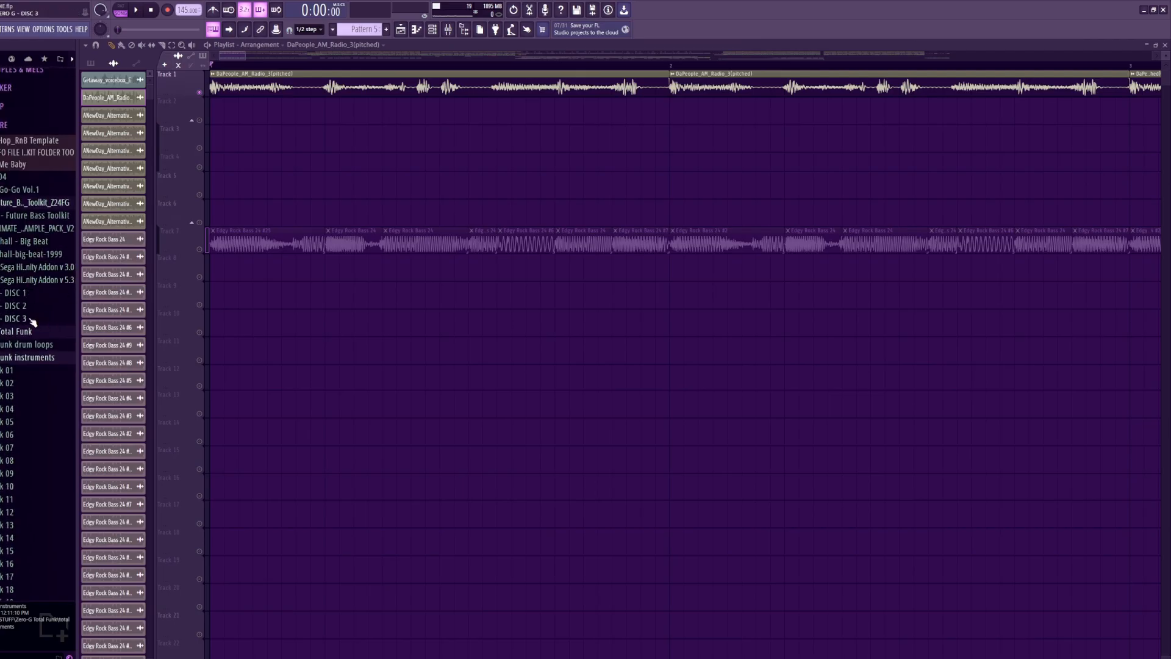
# - Look through the Track 18, Track 17 and Track 04 folders of the total funk instruments, and collapse the instruments folder
pyautogui.scroll(-6, 26, 384)
pyautogui.click(35, 377)
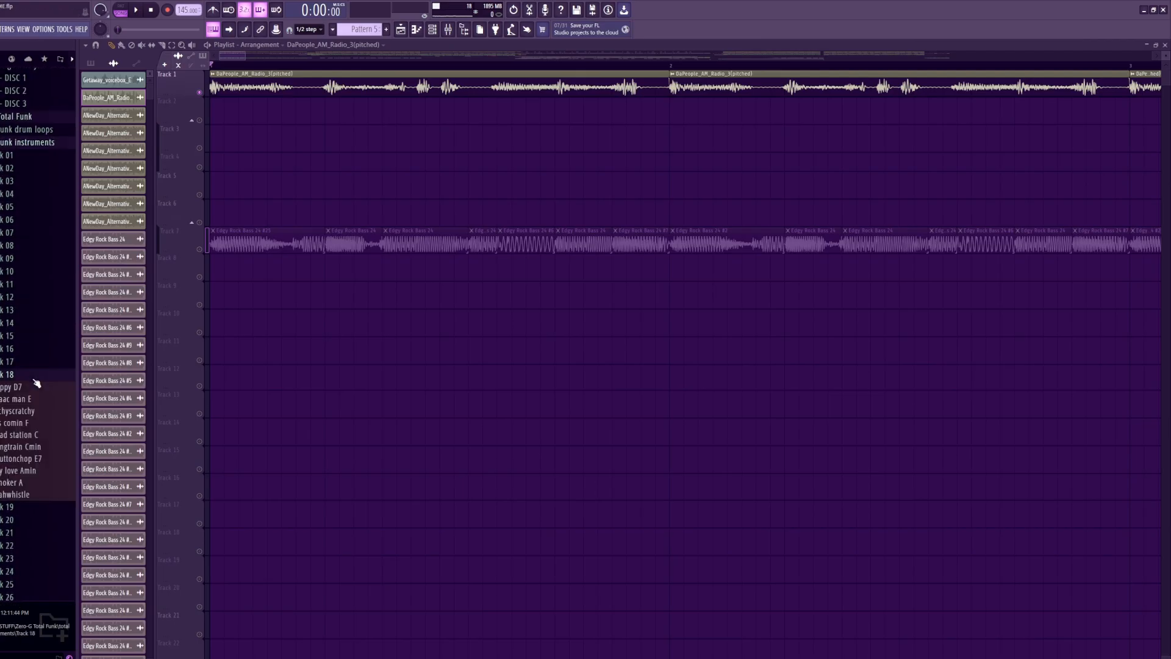
pyautogui.click(40, 377)
pyautogui.click(43, 365)
pyautogui.click(42, 365)
pyautogui.click(4, 196)
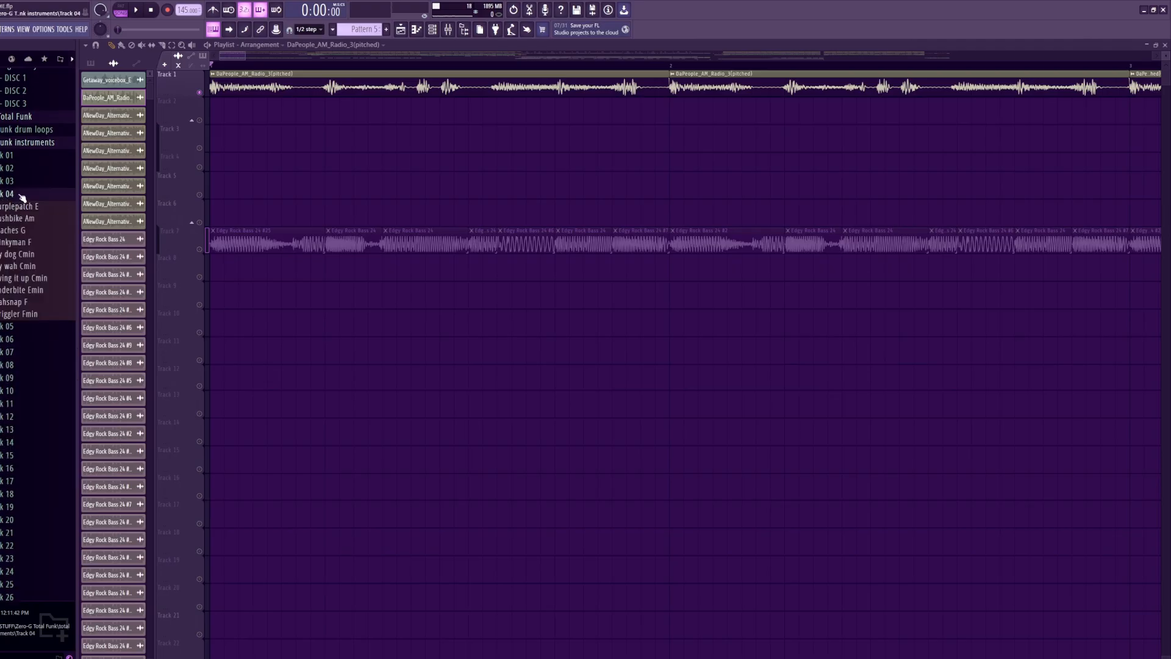
pyautogui.click(22, 195)
pyautogui.scroll(-4, 16, 342)
pyautogui.click(6, 425)
pyautogui.scroll(8, 9, 421)
pyautogui.click(31, 288)
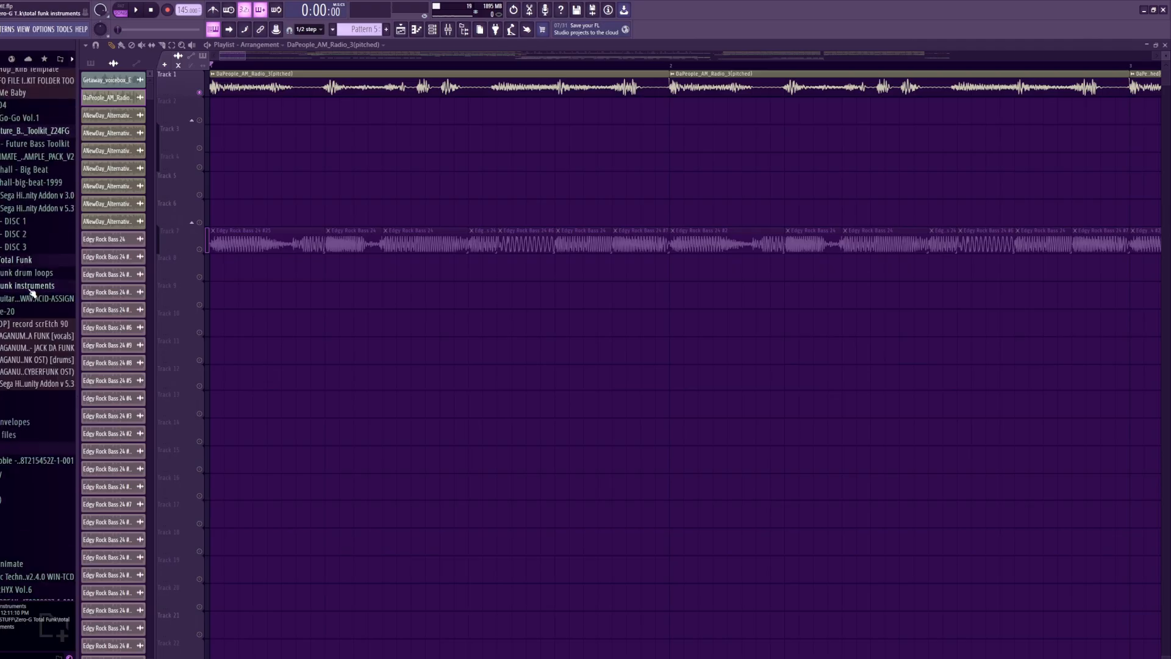
# - Expand the total funk drum loops folder, look into Track 10 and preview the first loop in Track 11
pyautogui.click(30, 261)
pyautogui.click(36, 261)
pyautogui.click(36, 260)
pyautogui.click(36, 263)
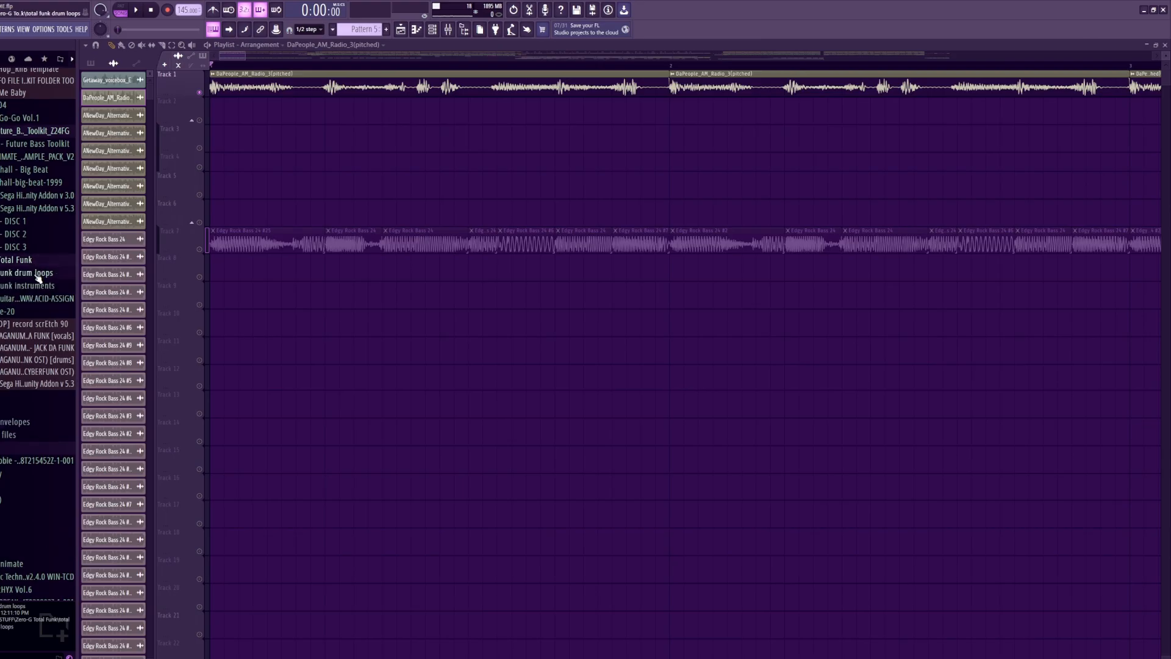
pyautogui.click(35, 274)
pyautogui.scroll(-2, 32, 335)
pyautogui.click(30, 334)
pyautogui.click(30, 333)
pyautogui.click(29, 335)
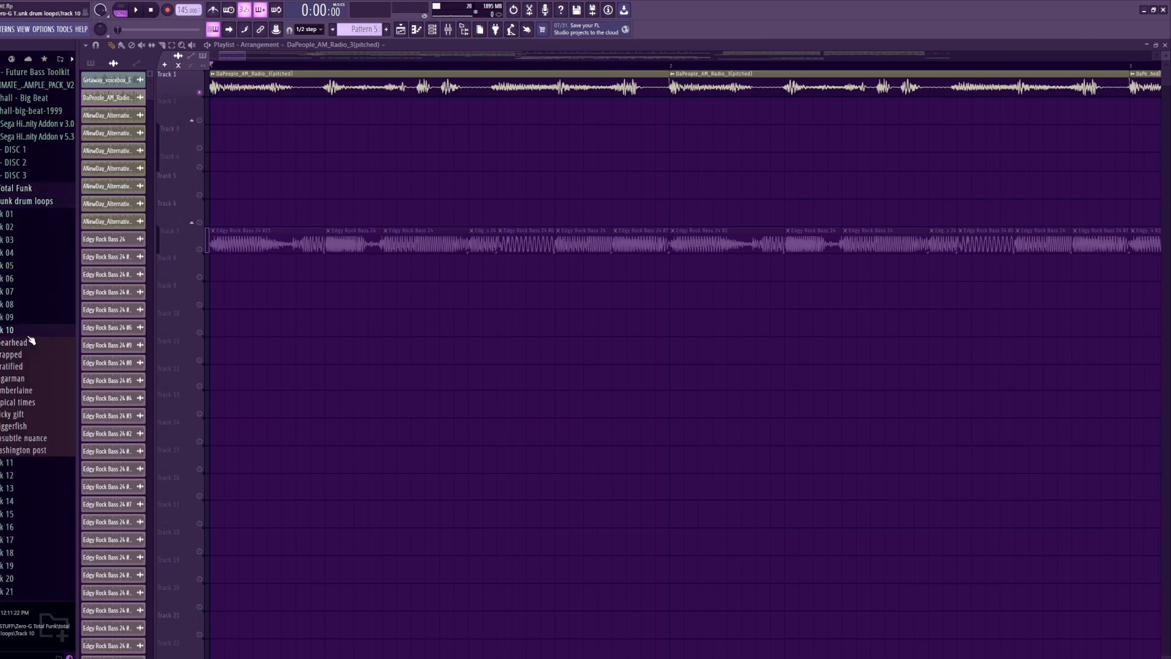
pyautogui.click(28, 335)
pyautogui.click(28, 343)
pyautogui.click(26, 354)
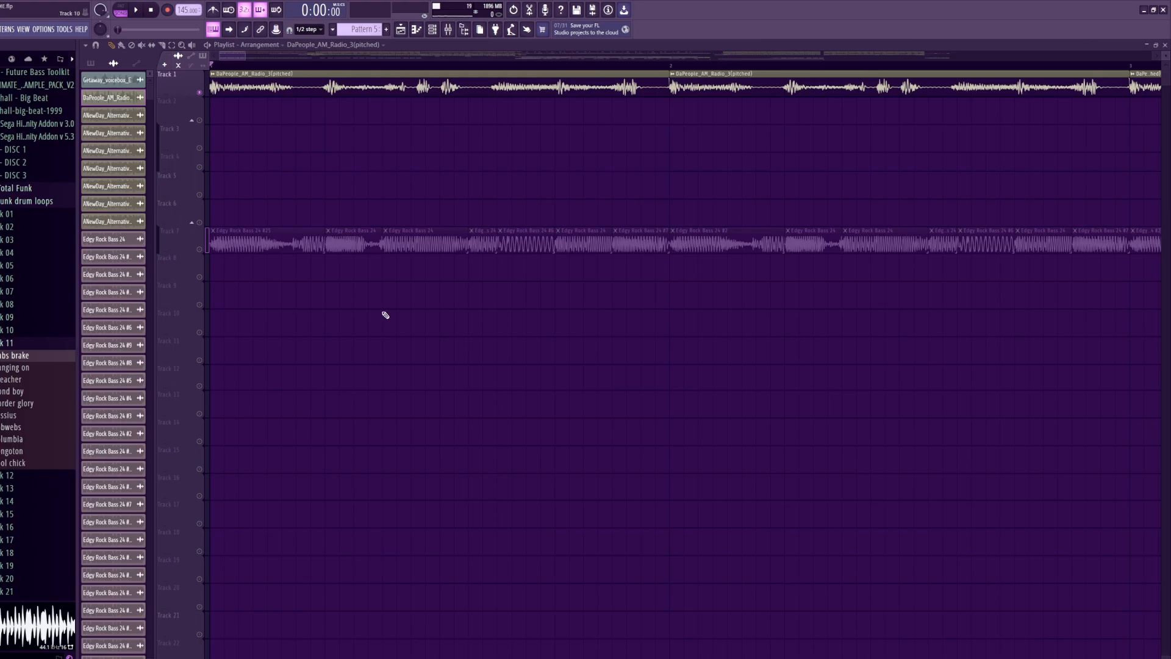
# - Open the Track 12 drum loops folder and preview its loops, including esperanza
pyautogui.click(9, 479)
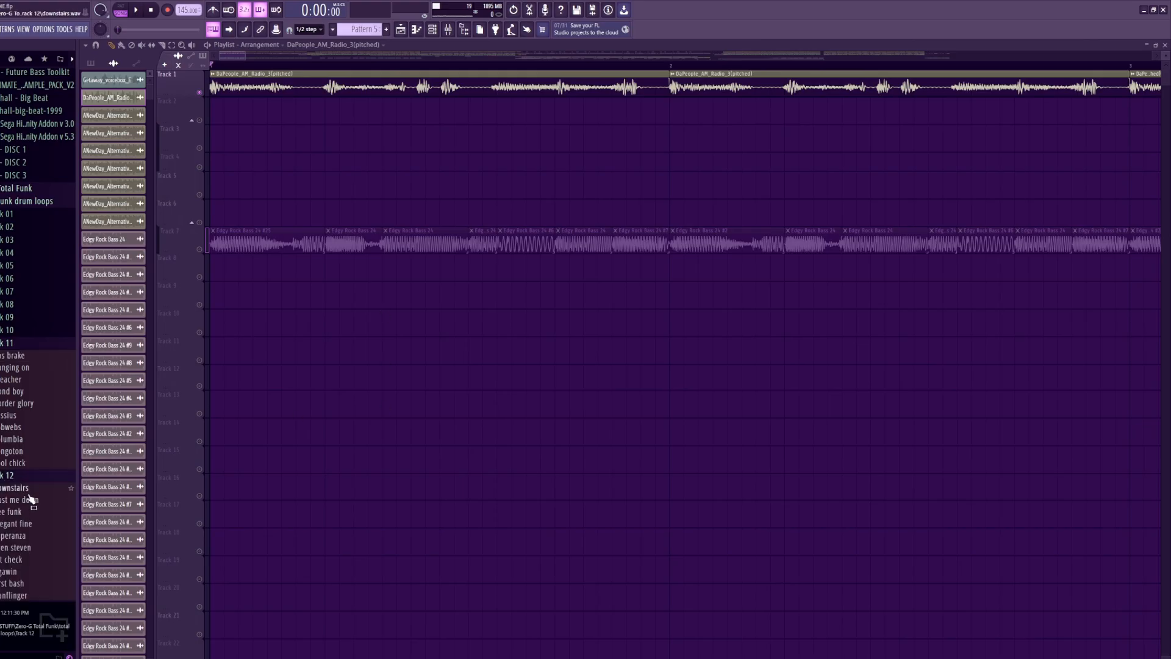
pyautogui.click(20, 499)
pyautogui.click(31, 536)
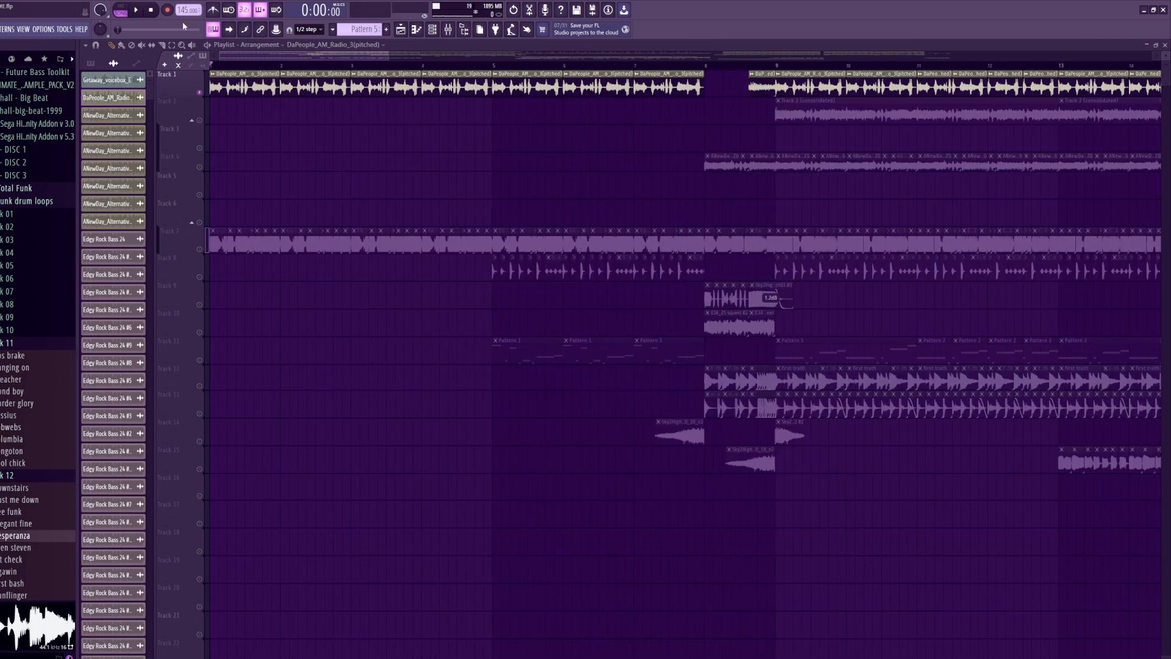
# - Play the soloed radio clips on Track 1 from the song start and view the sample settings of DaPeople_AM_Radio_3(pitched)
pyautogui.click(136, 10)
pyautogui.click(151, 10)
pyautogui.doubleClick(262, 87)
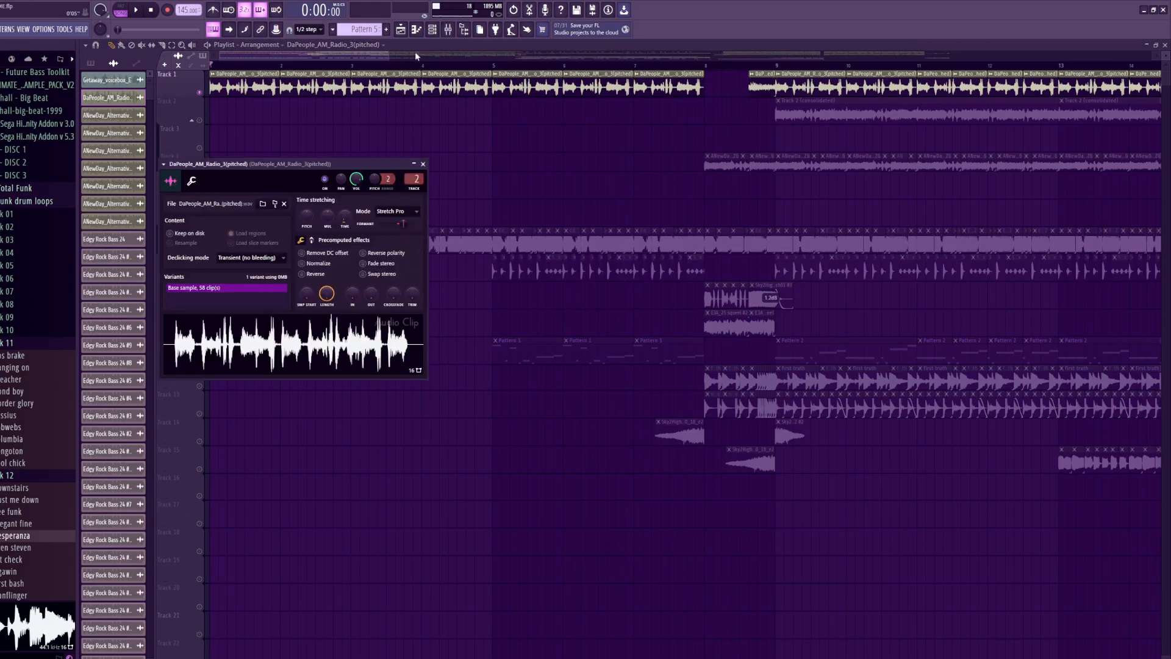
# - View the Fruity Parametric EQ 2 on the DaPeople_AM_Radio_3(pitched) mixer track while playing the radio clips
pyautogui.click(457, 31)
pyautogui.press('space')
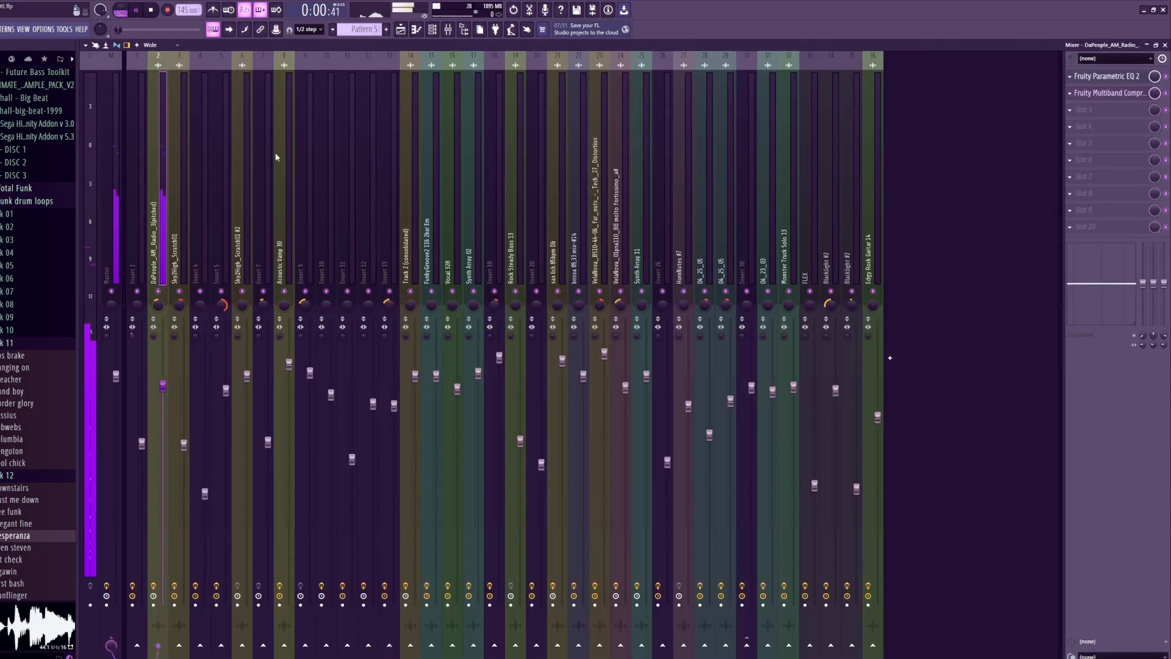
pyautogui.click(1112, 96)
pyautogui.click(1114, 80)
pyautogui.click(1114, 80)
pyautogui.click(1113, 79)
pyautogui.press('space')
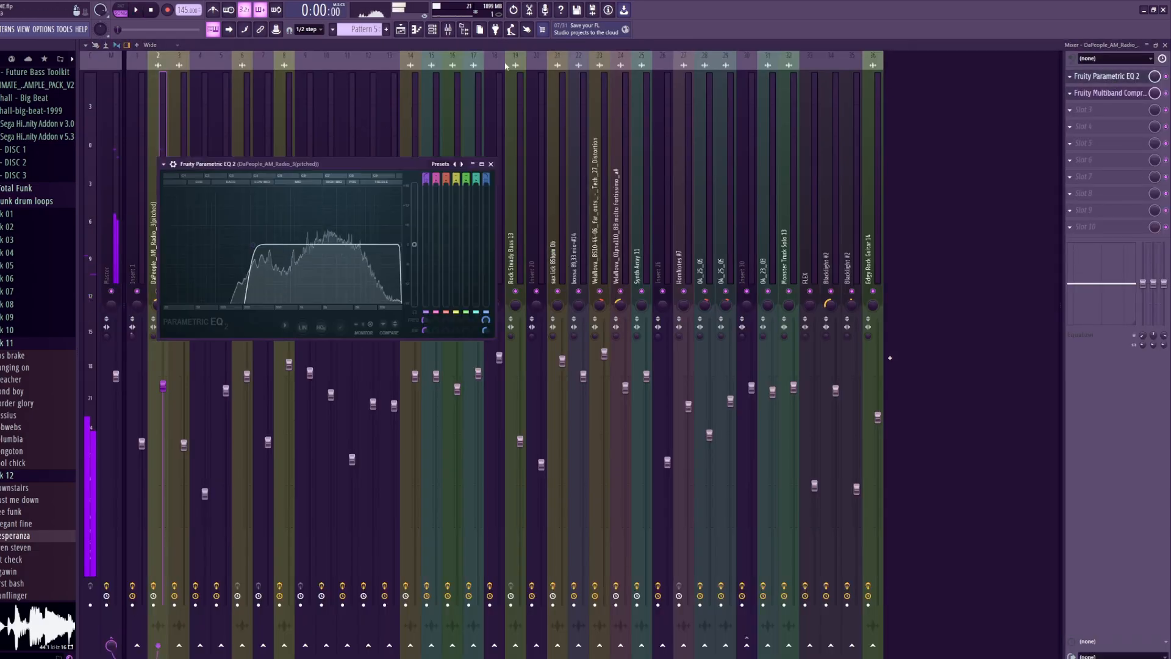
# - Return to the playlist, unsolo Track 1 and play the full arrangement from bar 5
pyautogui.click(401, 30)
pyautogui.press('space')
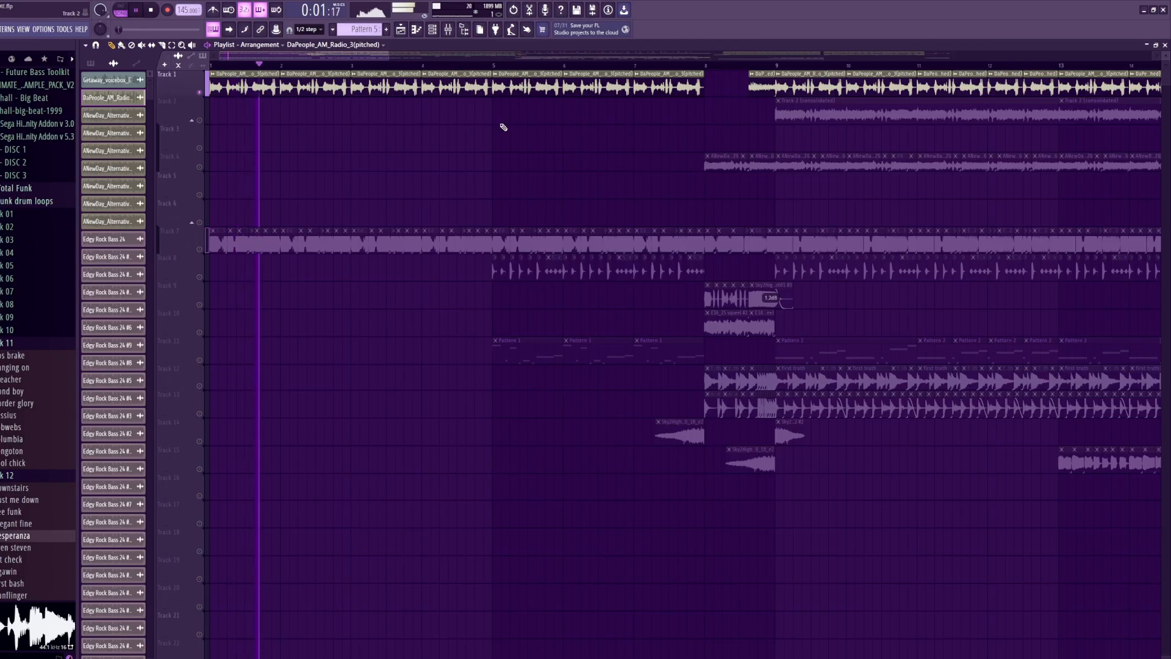
pyautogui.press('space')
pyautogui.rightClick(199, 96)
pyautogui.moveTo(200, 96); pyautogui.dragTo(201, 92)
pyautogui.rightClick(201, 93)
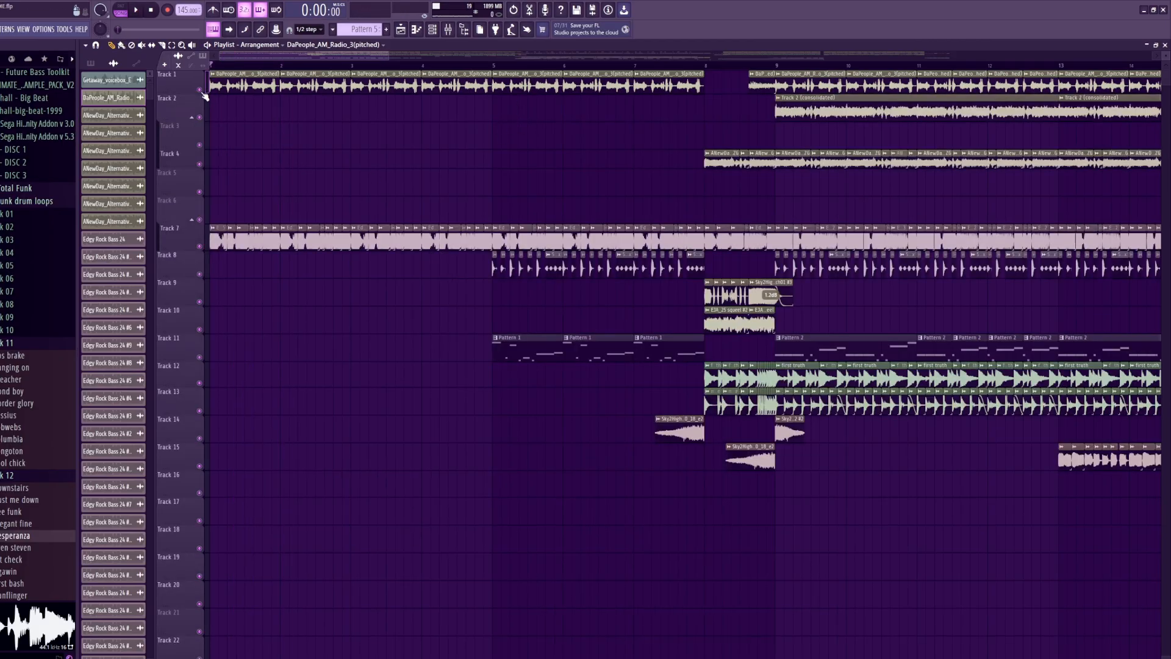
pyautogui.press('space')
pyautogui.click(488, 66)
pyautogui.press('space')
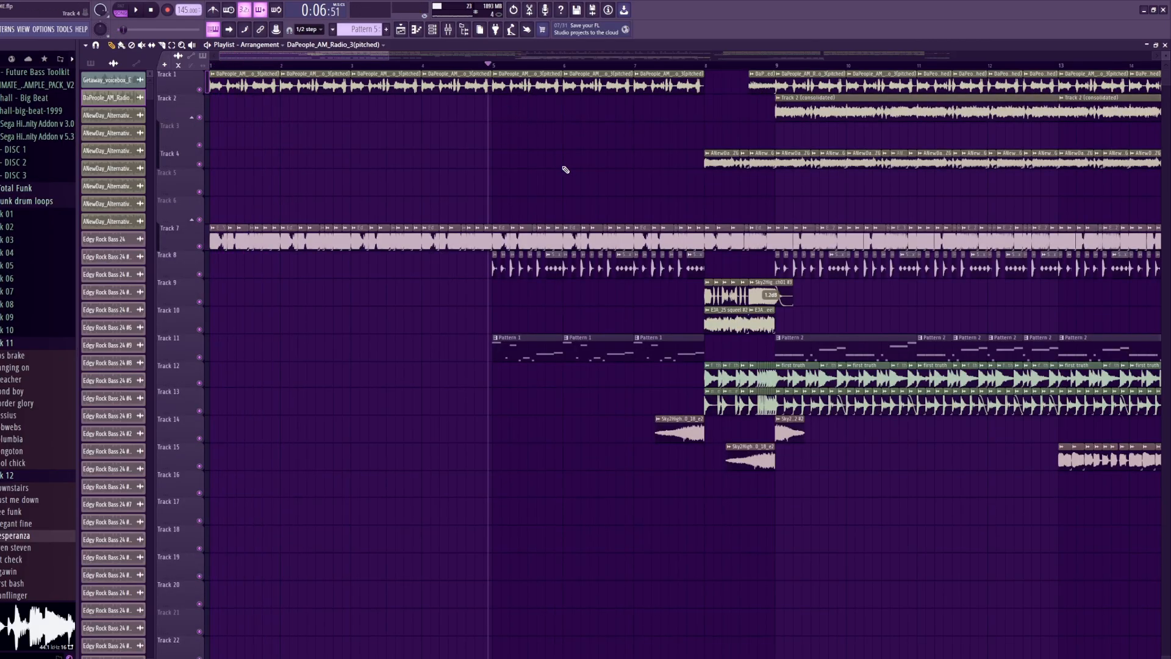
# - Move the playhead to the short radio clip just before bar 9, solo Track 1 and play it
pyautogui.scroll(-1, 564, 169)
pyautogui.moveTo(565, 169); pyautogui.dragTo(227, 235)
pyautogui.scroll(-1, 228, 234)
pyautogui.scroll(7, 517, 153)
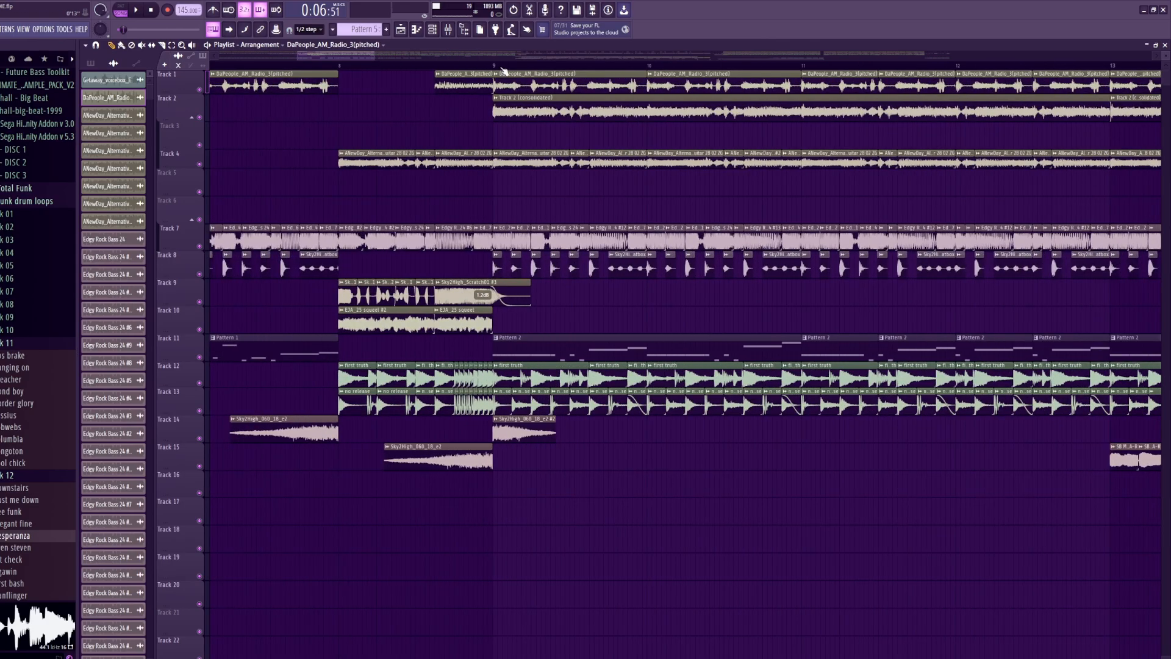
pyautogui.moveTo(438, 65); pyautogui.dragTo(438, 67)
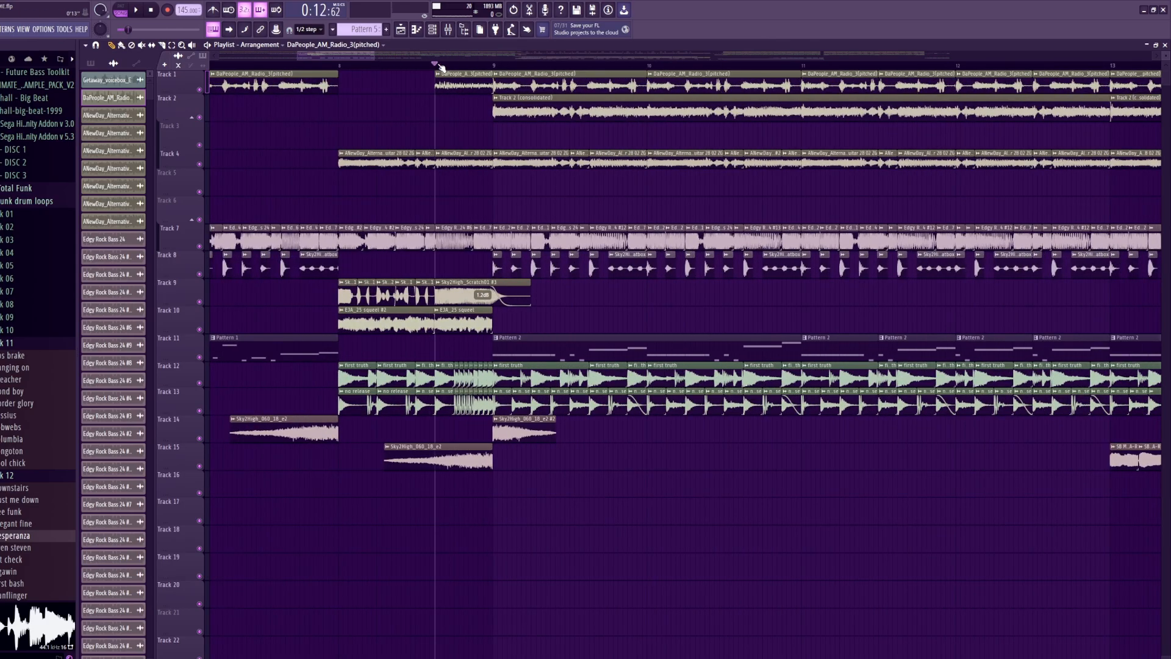
pyautogui.scroll(4, 420, 101)
pyautogui.rightClick(200, 90)
pyautogui.press('space')
pyautogui.press('space')
# - Solo Track 8 and play its Sky2High_Beatbox clips from bar 5
pyautogui.scroll(-4, 297, 134)
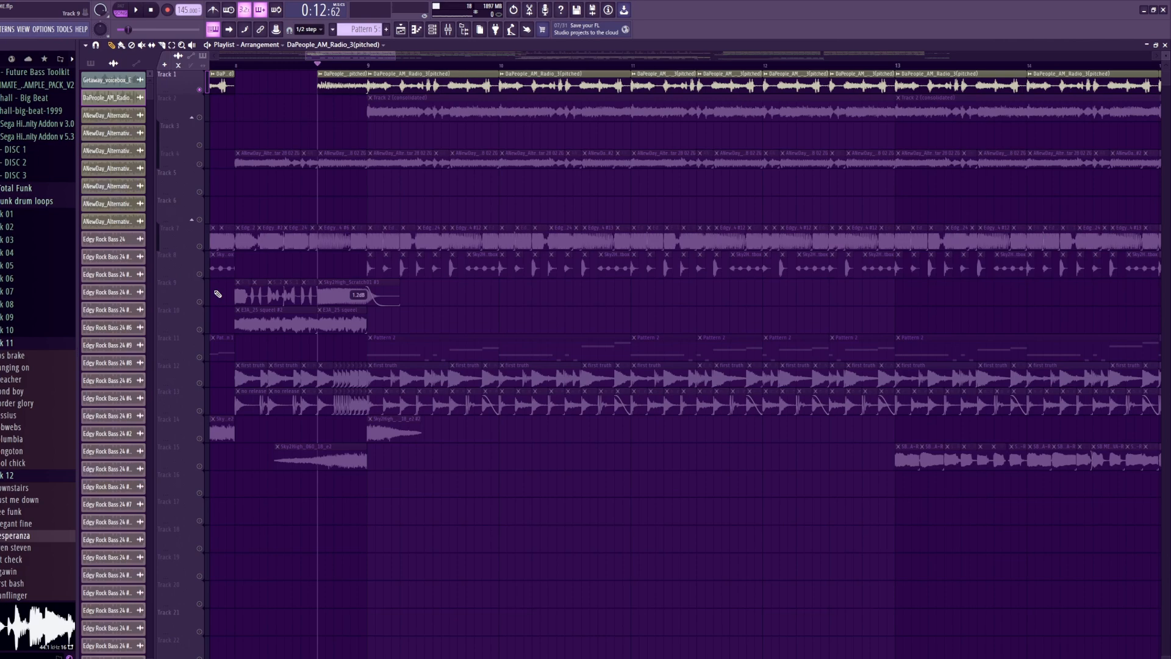
pyautogui.rightClick(199, 274)
pyautogui.scroll(5, 470, 162)
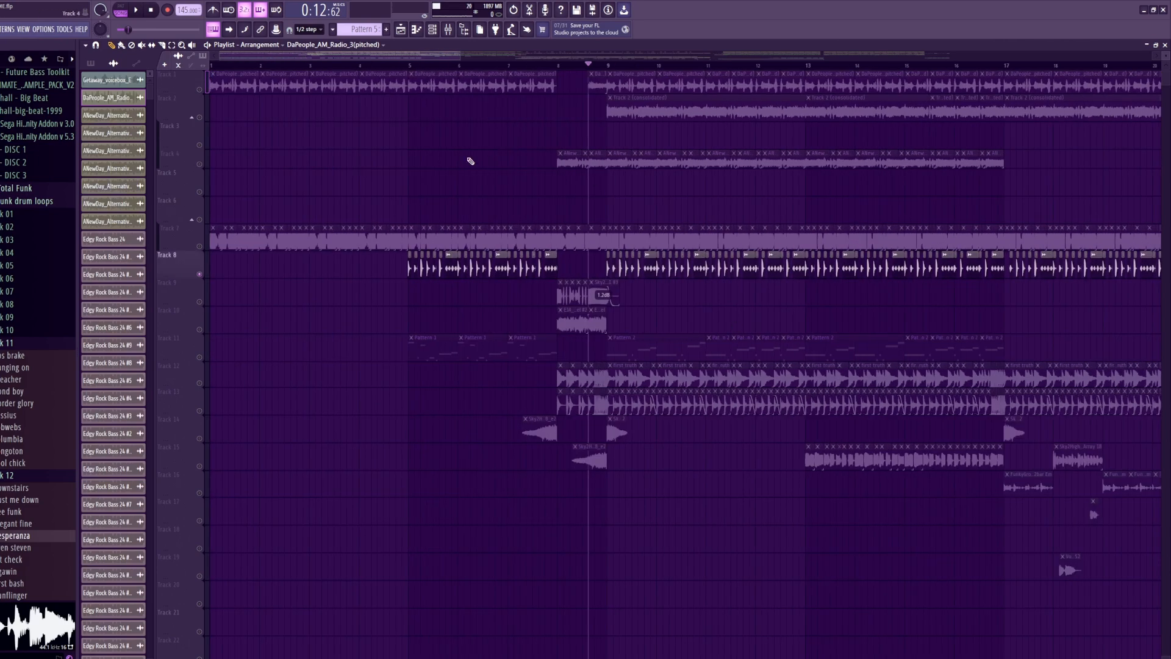
pyautogui.click(259, 69)
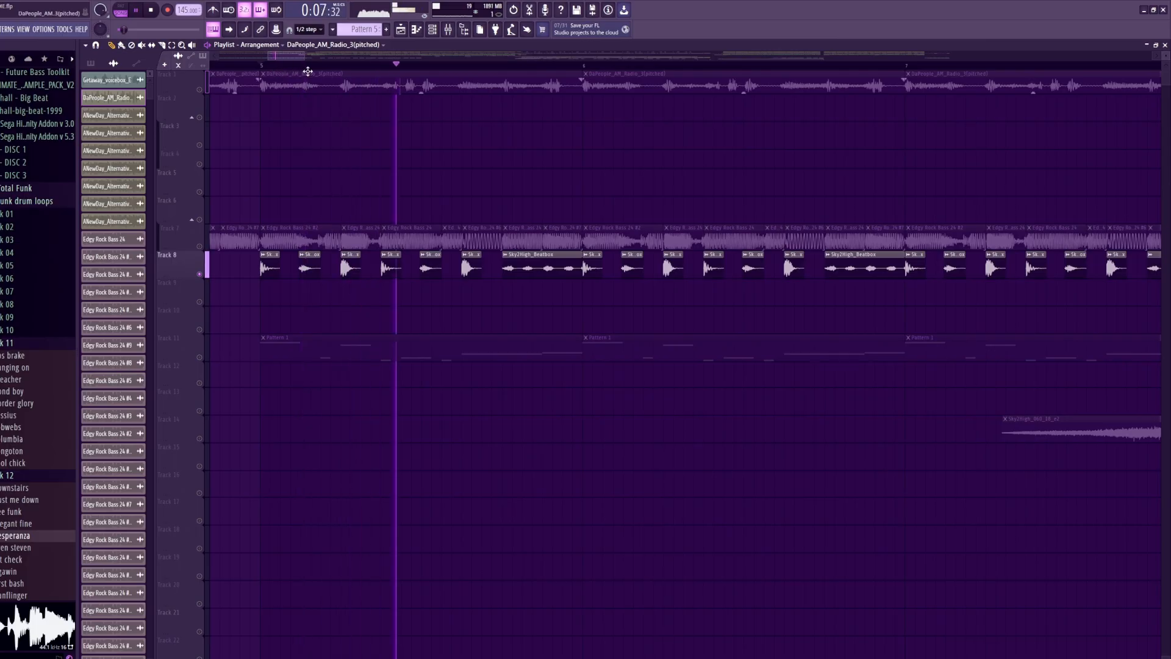
pyautogui.press('space')
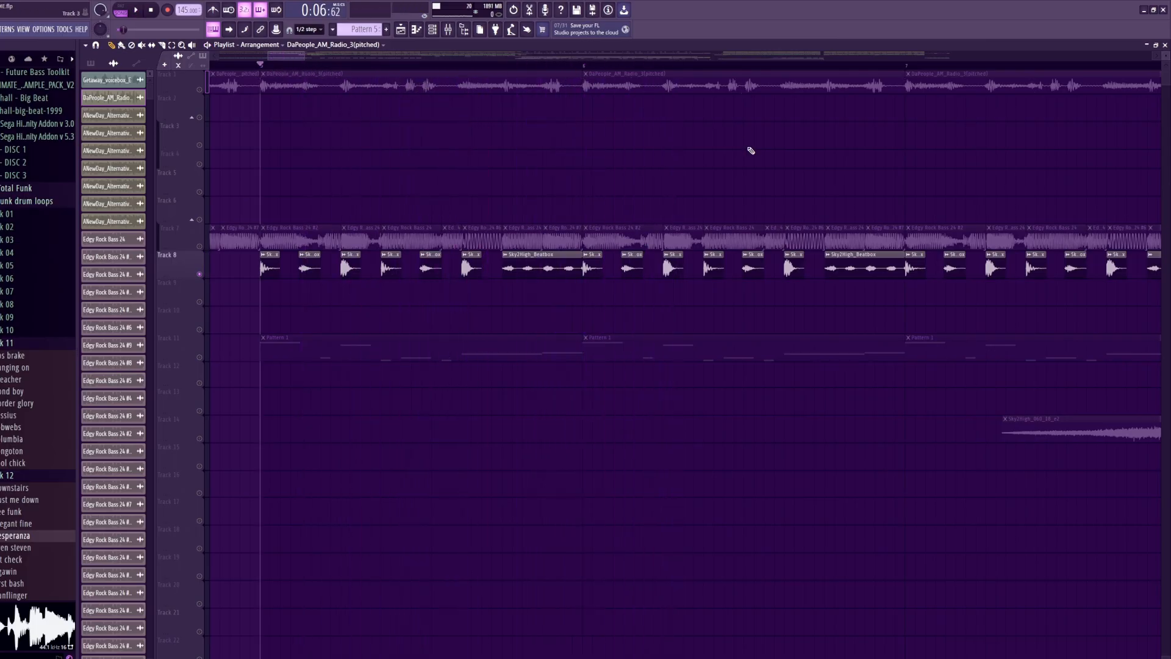
pyautogui.scroll(-1, 779, 191)
pyautogui.scroll(-8, 777, 195)
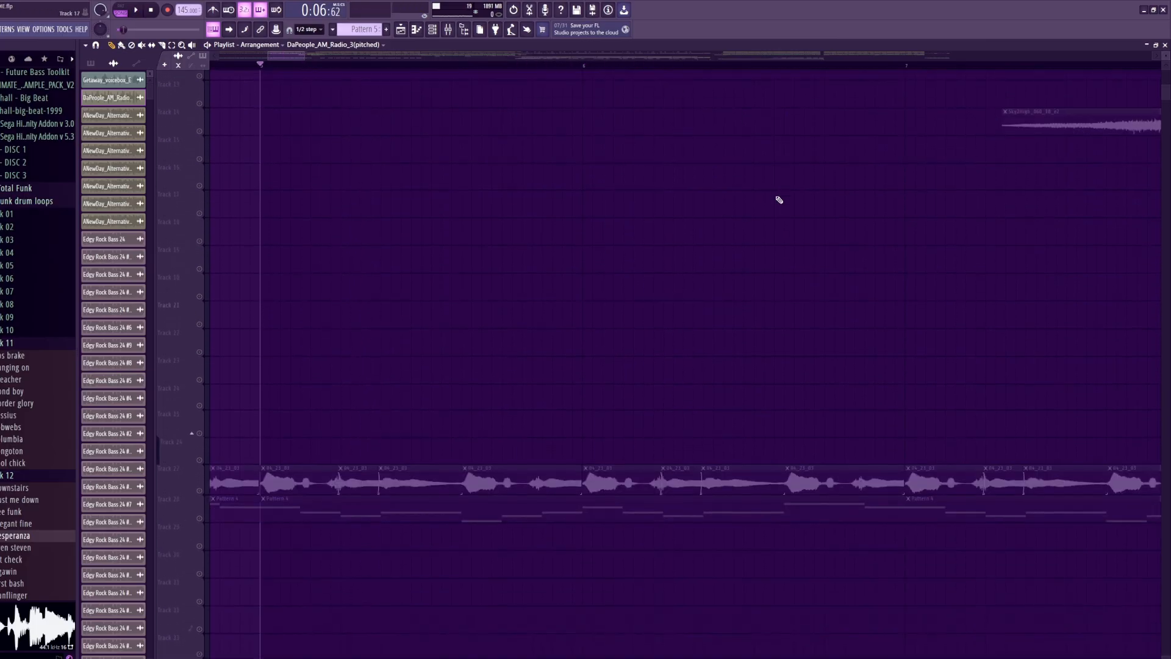
pyautogui.scroll(-4, 776, 203)
pyautogui.scroll(9, 812, 175)
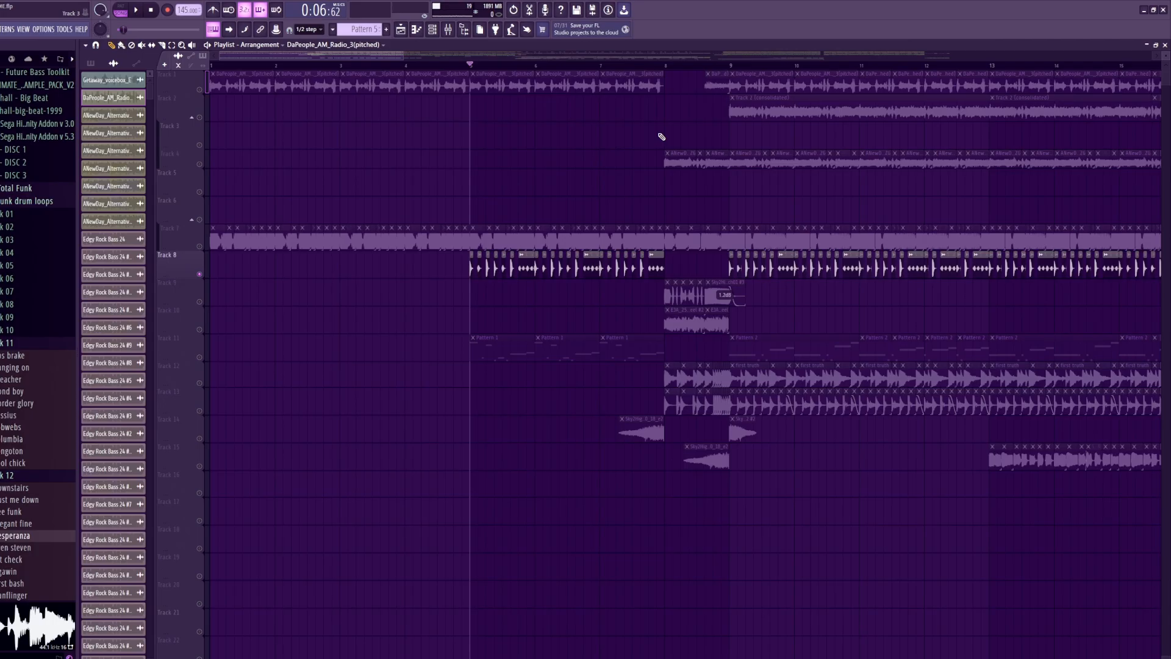
pyautogui.keyDown('ctrl'); pyautogui.scroll(5, 575, 204); pyautogui.keyUp('ctrl')
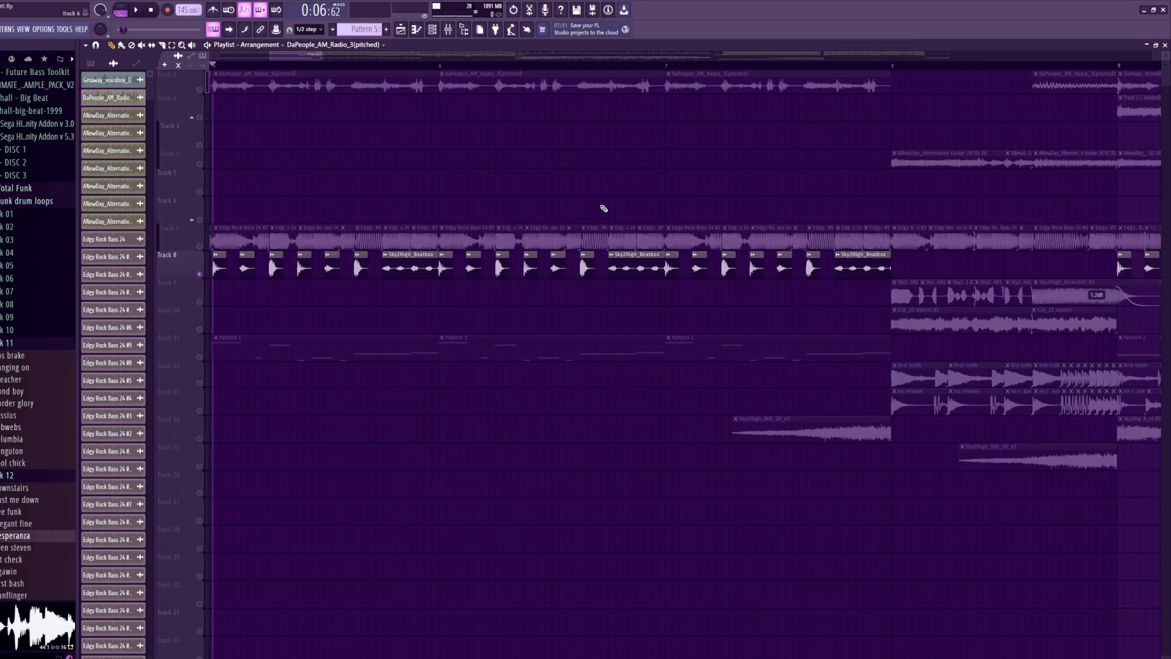
pyautogui.keyDown('ctrl'); pyautogui.scroll(-10, 524, 219); pyautogui.keyUp('ctrl')
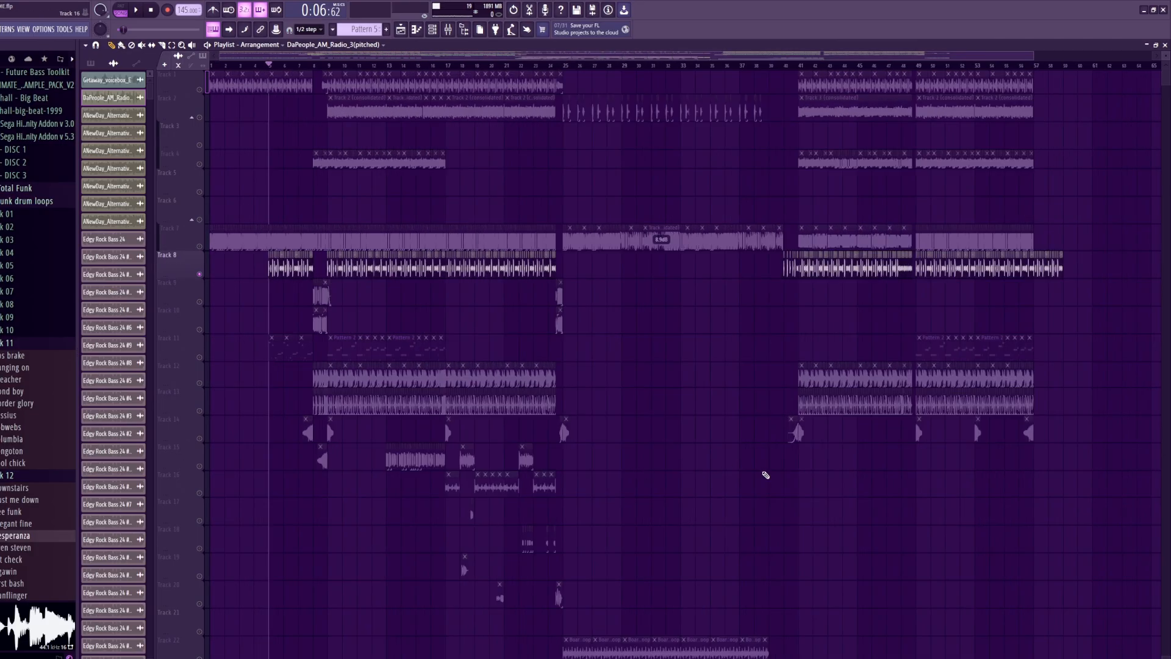
# - Solo Track 23, play its clips from bar 25 and view the sample settings of bossa 89,33 mix-#14
pyautogui.scroll(-6, 732, 473)
pyautogui.keyDown('ctrl'); pyautogui.scroll(4, 640, 452); pyautogui.keyUp('ctrl')
pyautogui.keyDown('ctrl'); pyautogui.scroll(4, 335, 342); pyautogui.keyUp('ctrl')
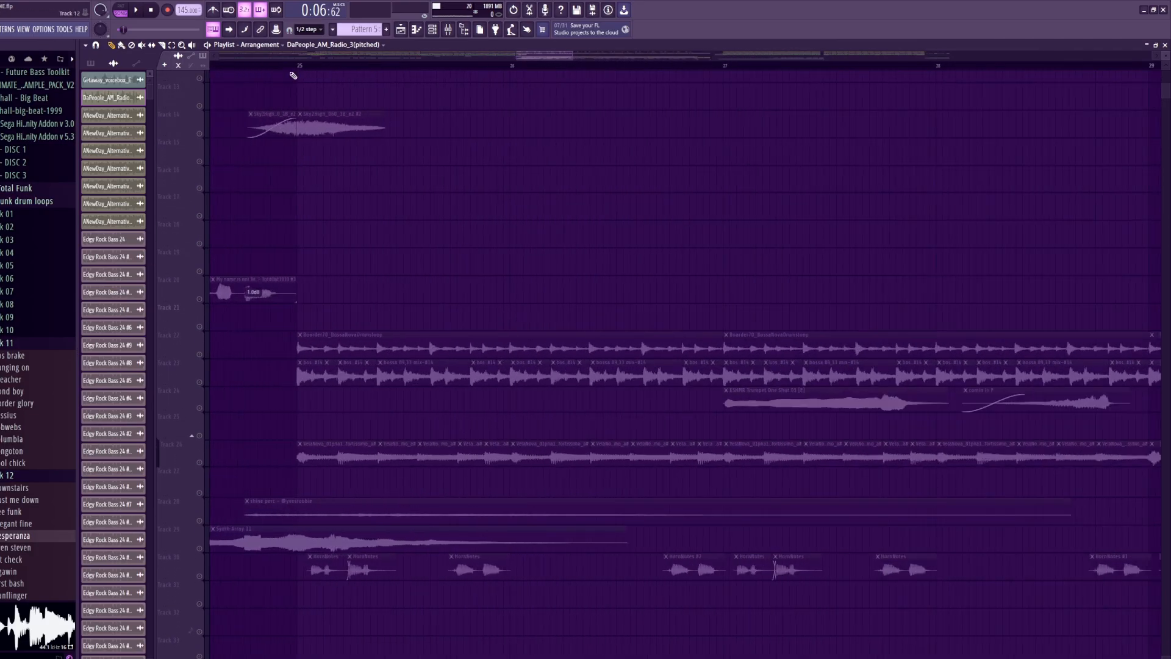
pyautogui.press('space')
pyautogui.click(205, 373)
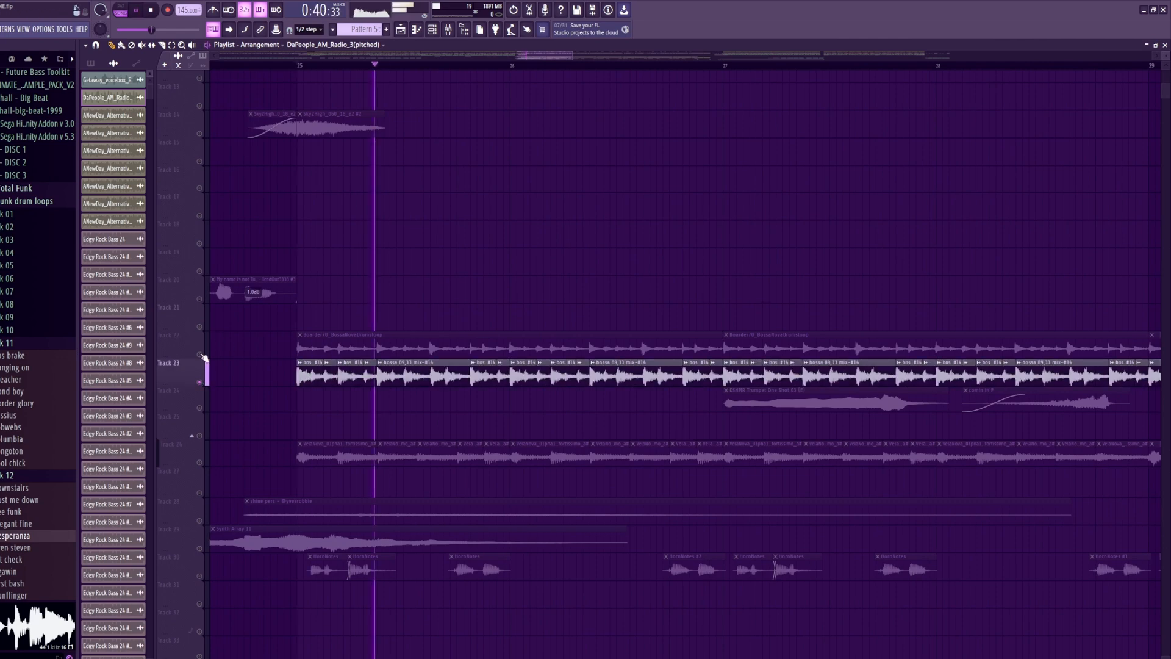
pyautogui.press('space')
pyautogui.doubleClick(302, 375)
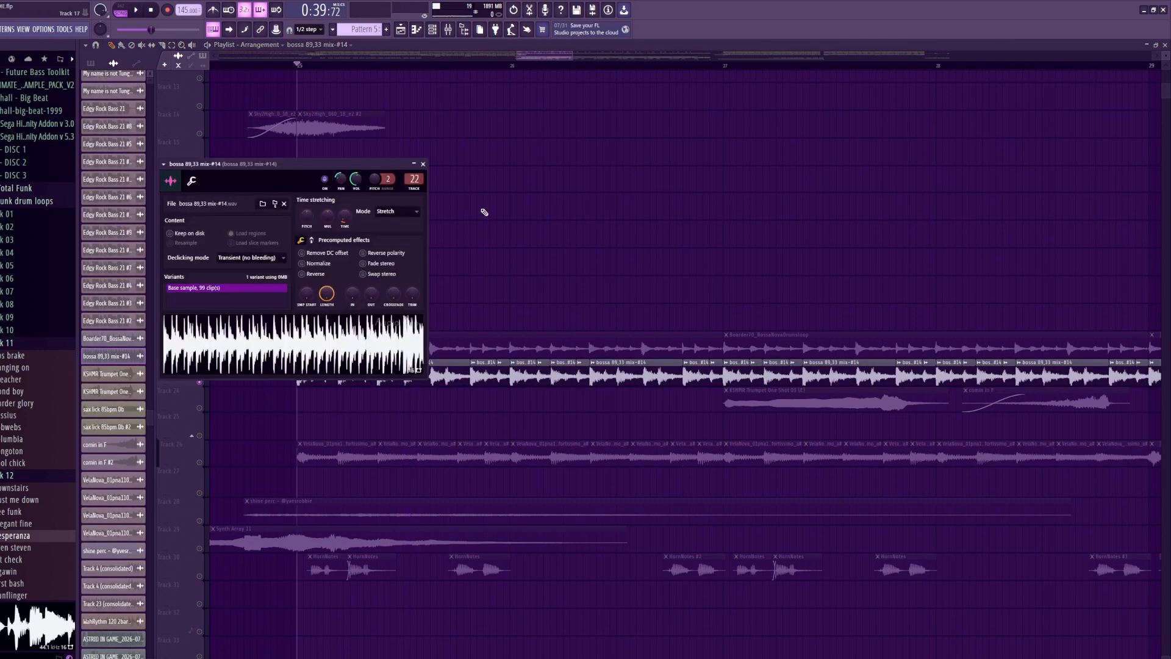
pyautogui.press('Escape')
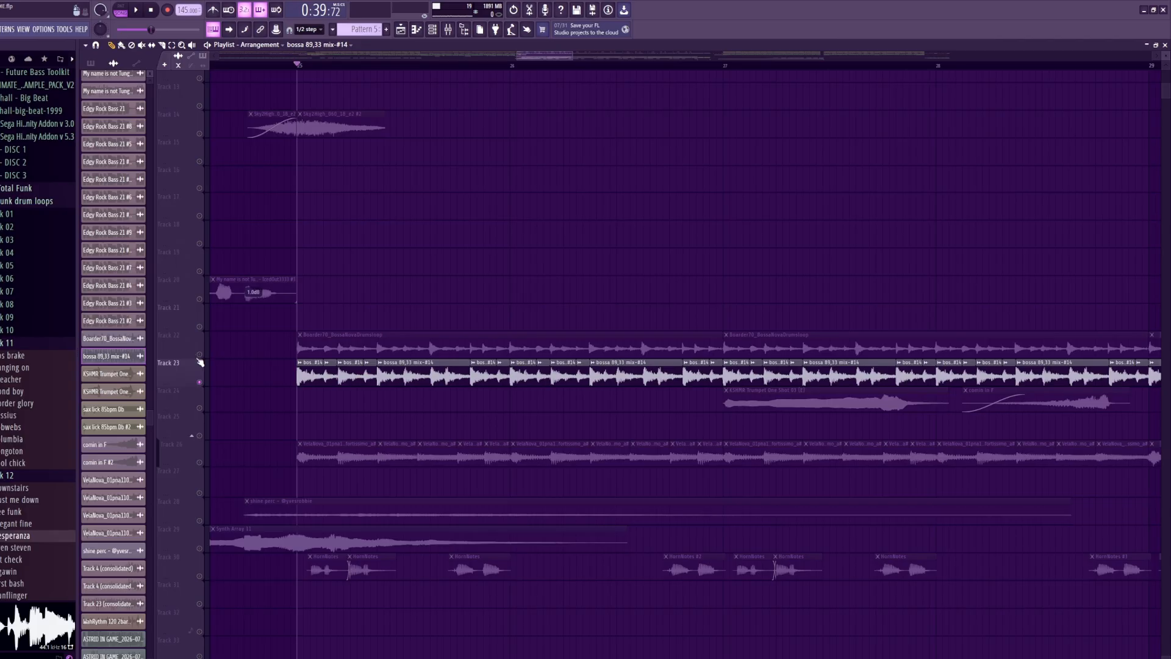
# - Play Tracks 22 and 23 together from bar 25 and view the sample settings of the Boarder70_BossaNovaDrumsloop clip
pyautogui.press('space')
pyautogui.doubleClick(427, 342)
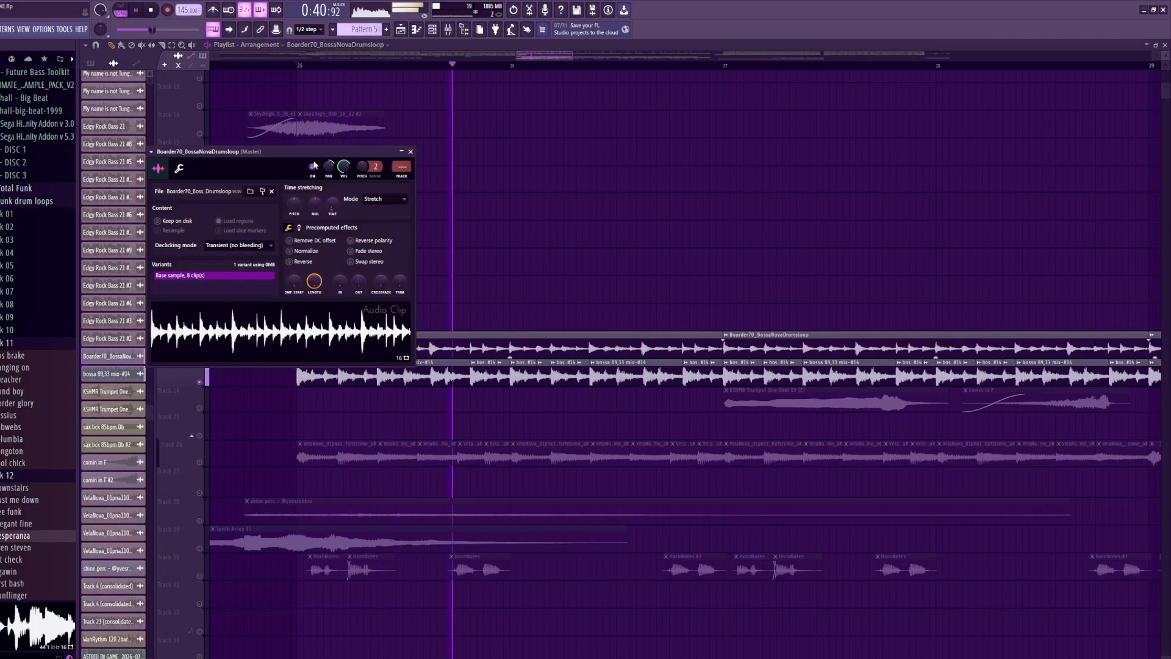
pyautogui.press('Escape')
pyautogui.press('space')
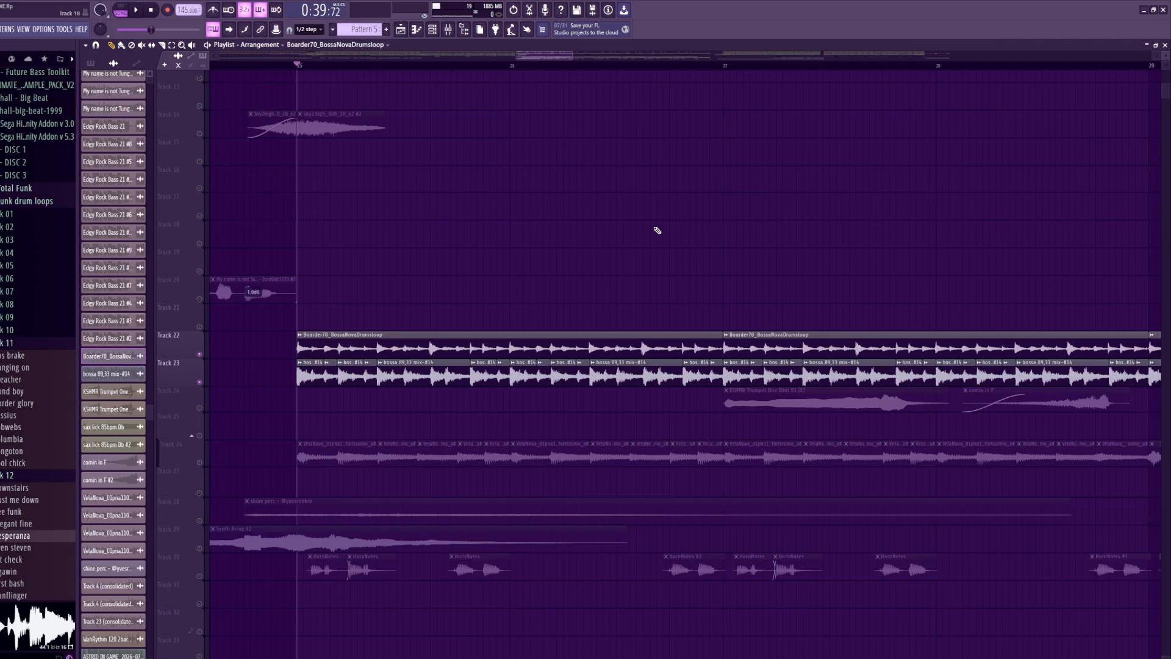
# - Replay Tracks 22 and 23 from bar 25 and view the sample settings of the Boarder70_BossaNovaDrumsloop and bossa 89,33 mix-#14 clips
pyautogui.press('space')
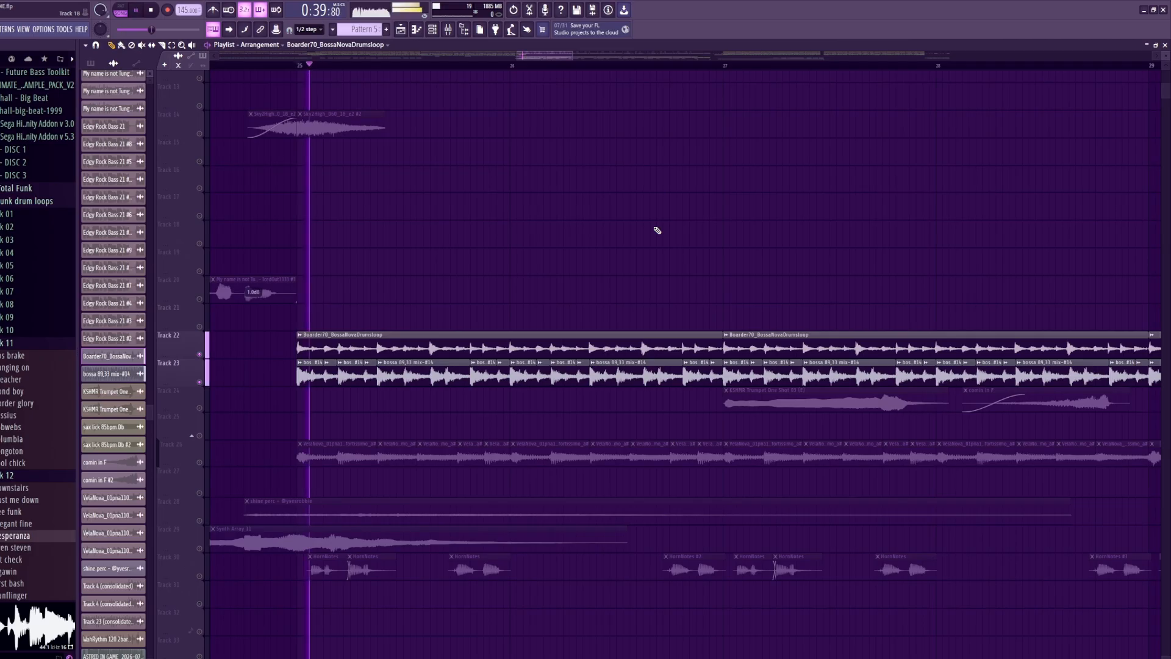
pyautogui.scroll(-3, 494, 274)
pyautogui.press('space')
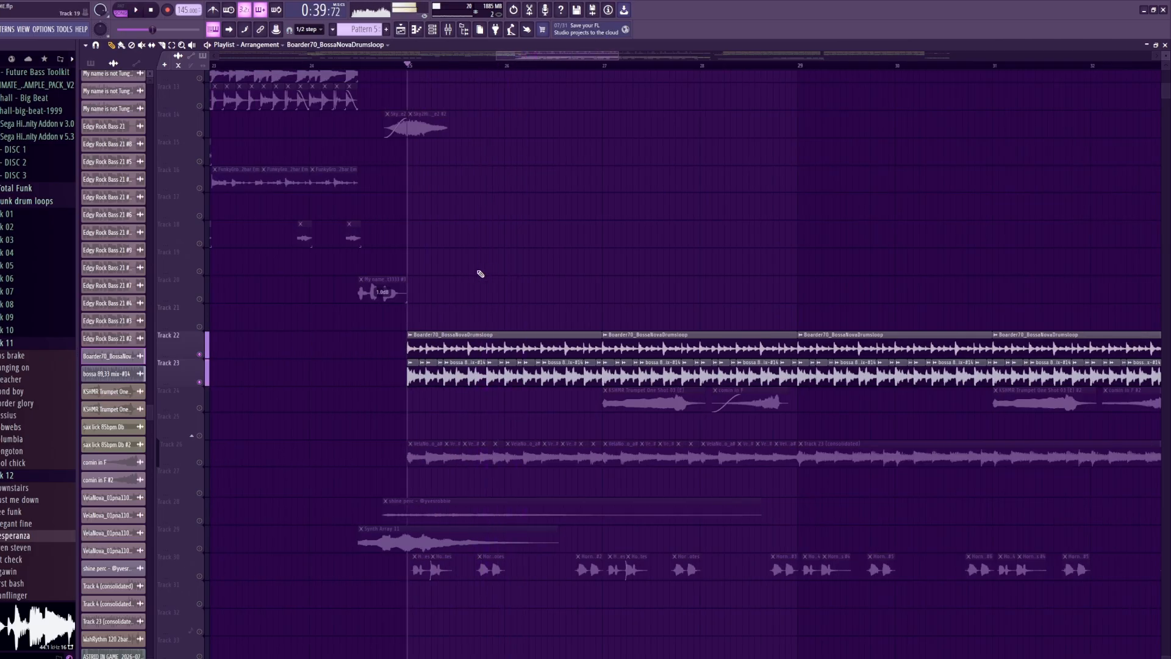
pyautogui.scroll(3, 478, 272)
pyautogui.doubleClick(432, 394)
pyautogui.scroll(2, 431, 393)
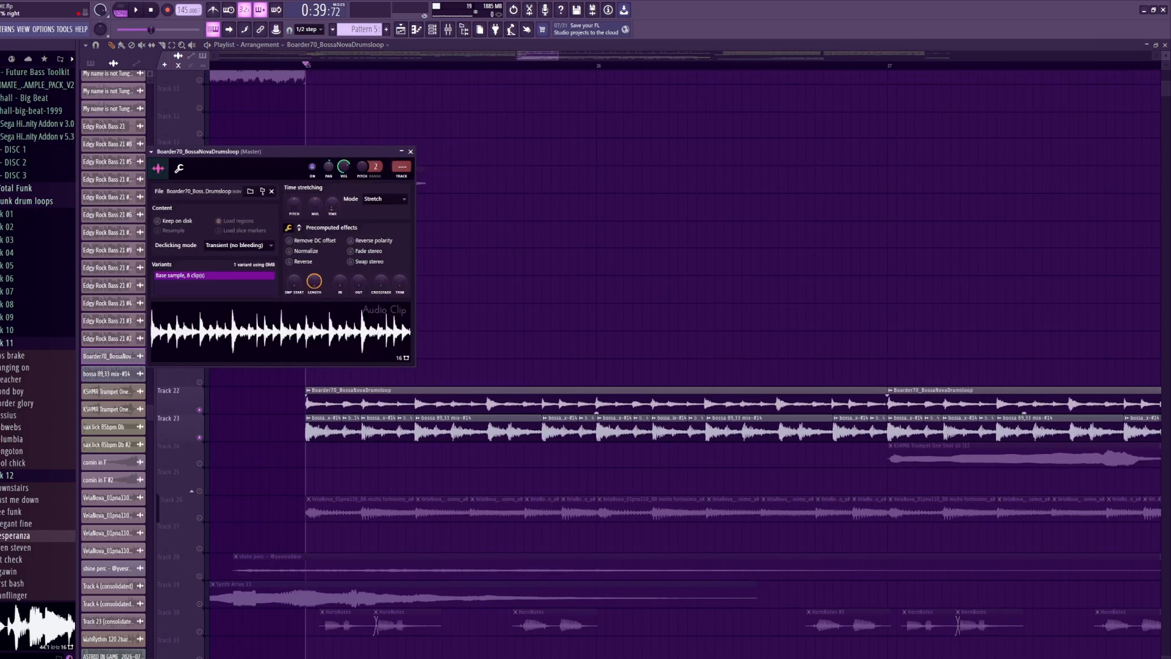
pyautogui.doubleClick(348, 433)
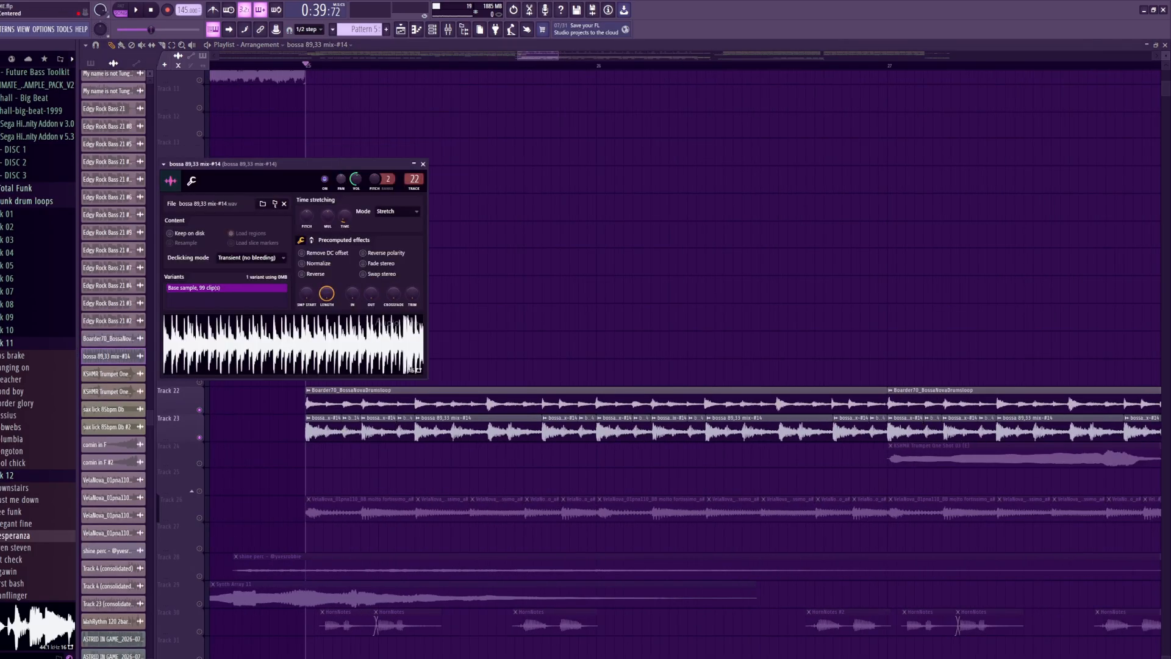
# - Play the two soloed bossa loops again and view the bossa 89,33 mix-#14 mixer track with its effects during playback
pyautogui.press('space')
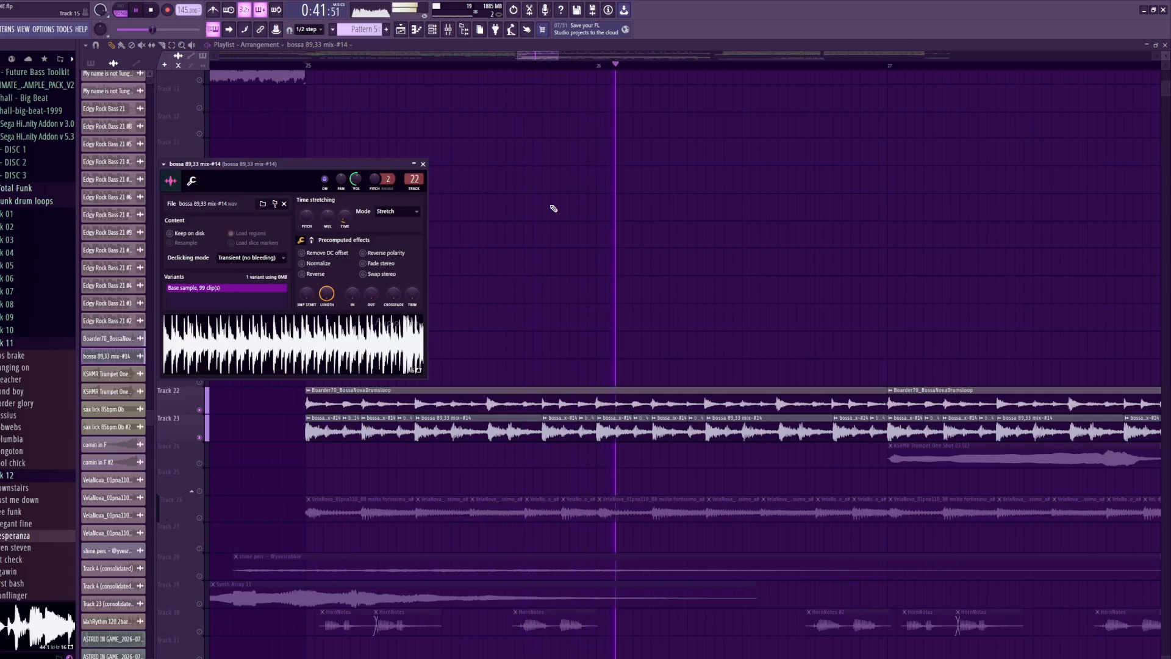
pyautogui.press('space')
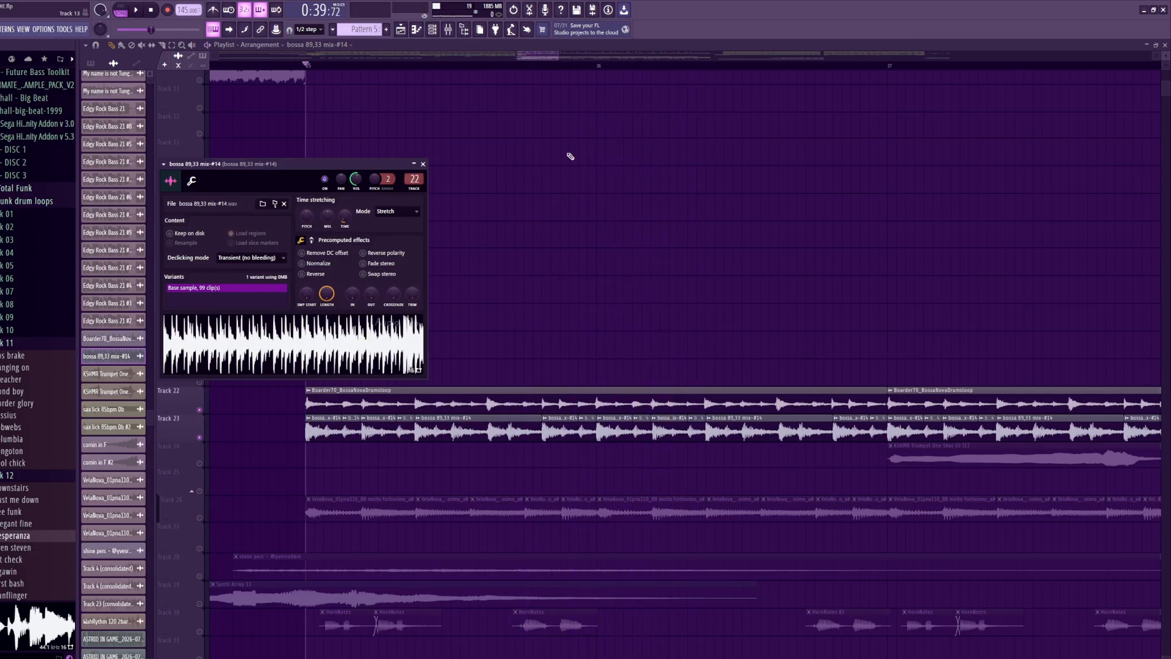
pyautogui.click(449, 29)
pyautogui.press('space')
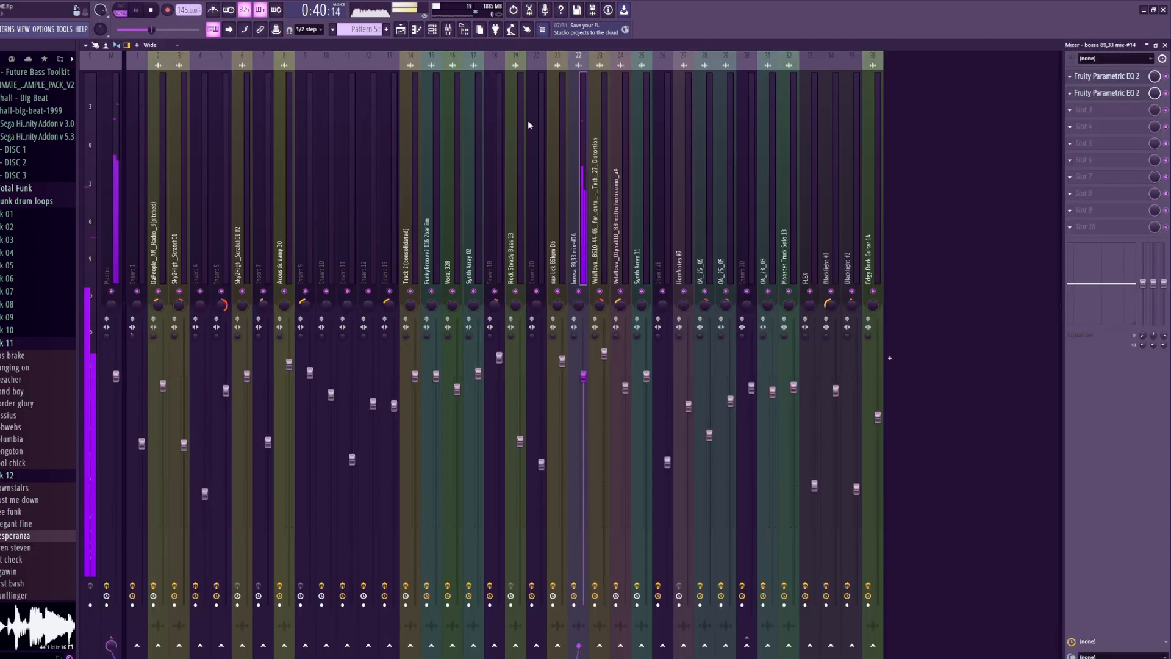
pyautogui.click(400, 30)
pyautogui.press('space')
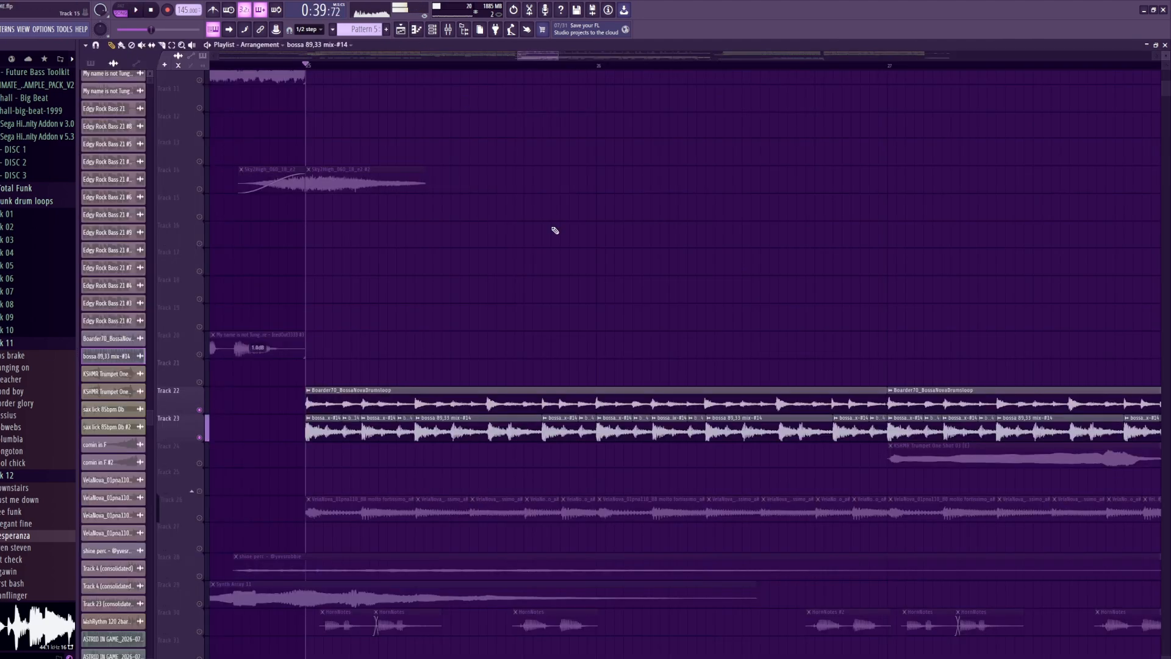
# - Clear the solo on the bossa tracks and look through the full arrangement back to the drum clips at bar 8
pyautogui.scroll(-3, 637, 341)
pyautogui.scroll(-4, 656, 378)
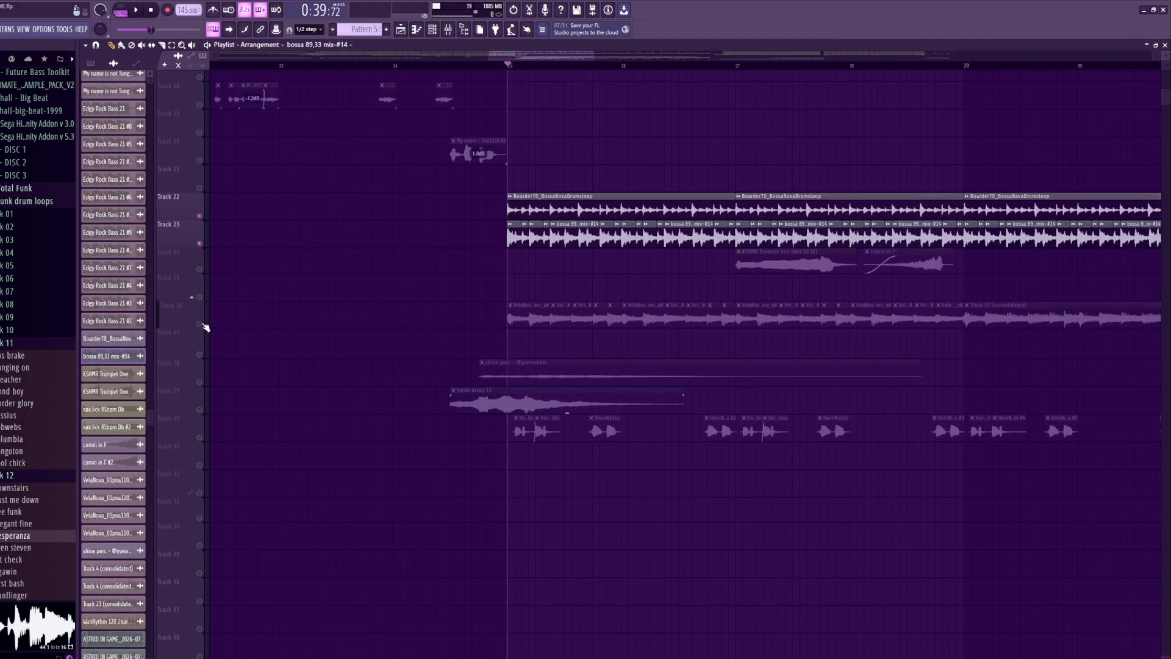
pyautogui.rightClick(201, 324)
pyautogui.rightClick(202, 325)
pyautogui.scroll(-4, 523, 360)
pyautogui.scroll(4, 610, 336)
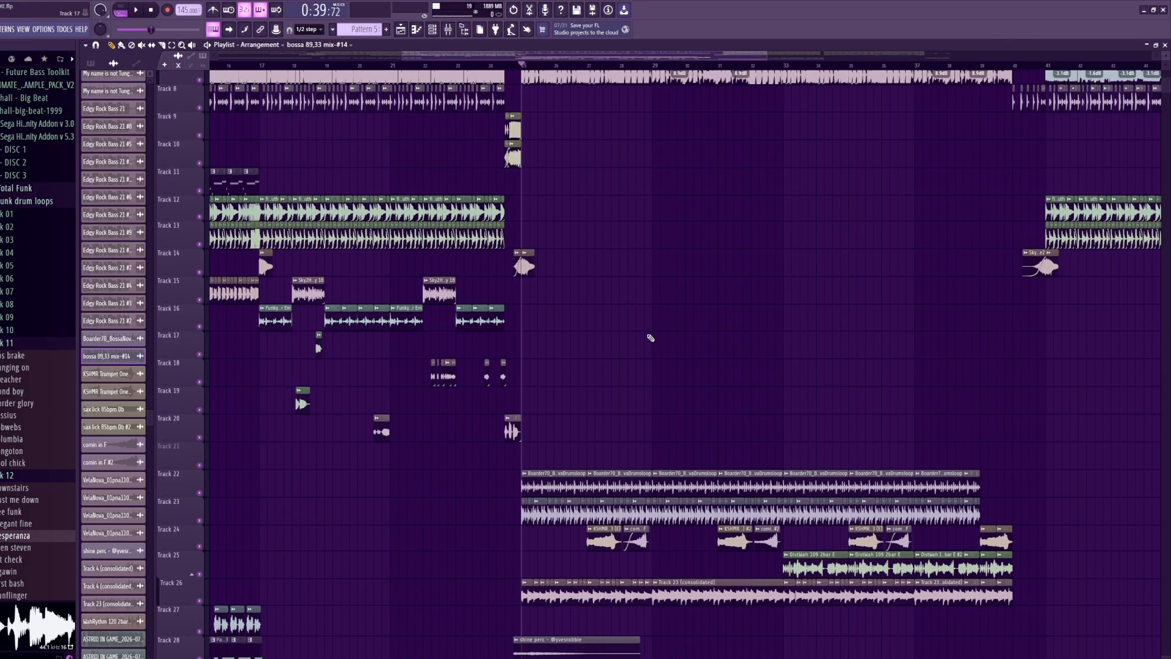
pyautogui.scroll(4, 641, 305)
pyautogui.scroll(5, 561, 260)
pyautogui.scroll(-4, 657, 397)
pyautogui.scroll(-4, 579, 400)
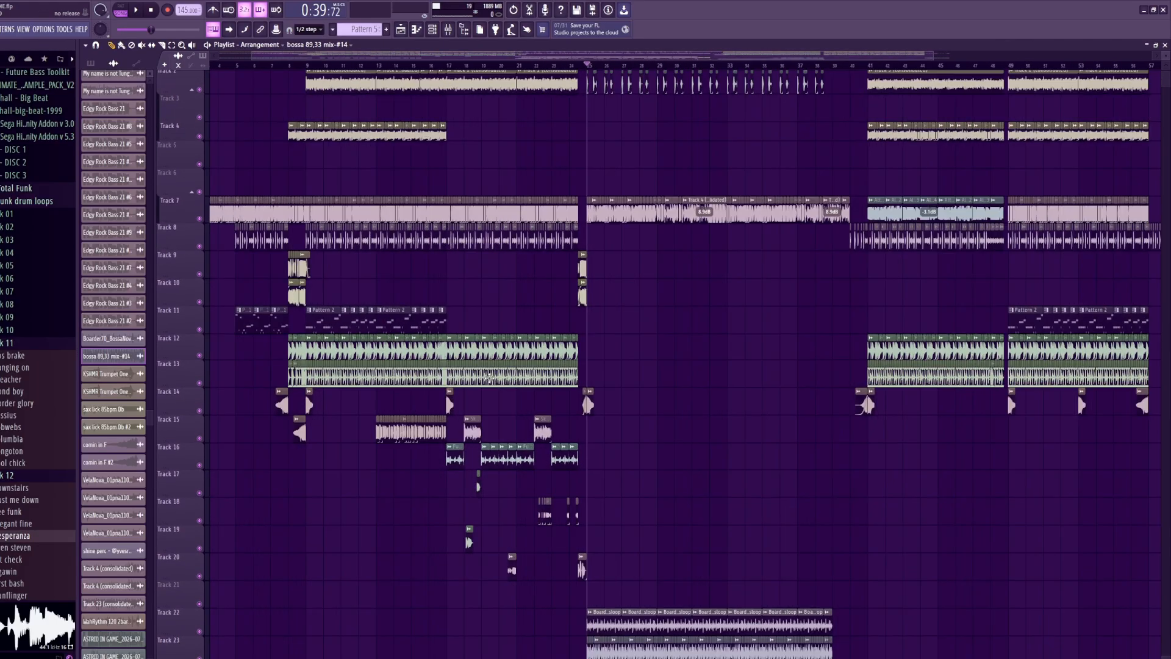
pyautogui.scroll(3, 489, 377)
pyautogui.scroll(4, 417, 140)
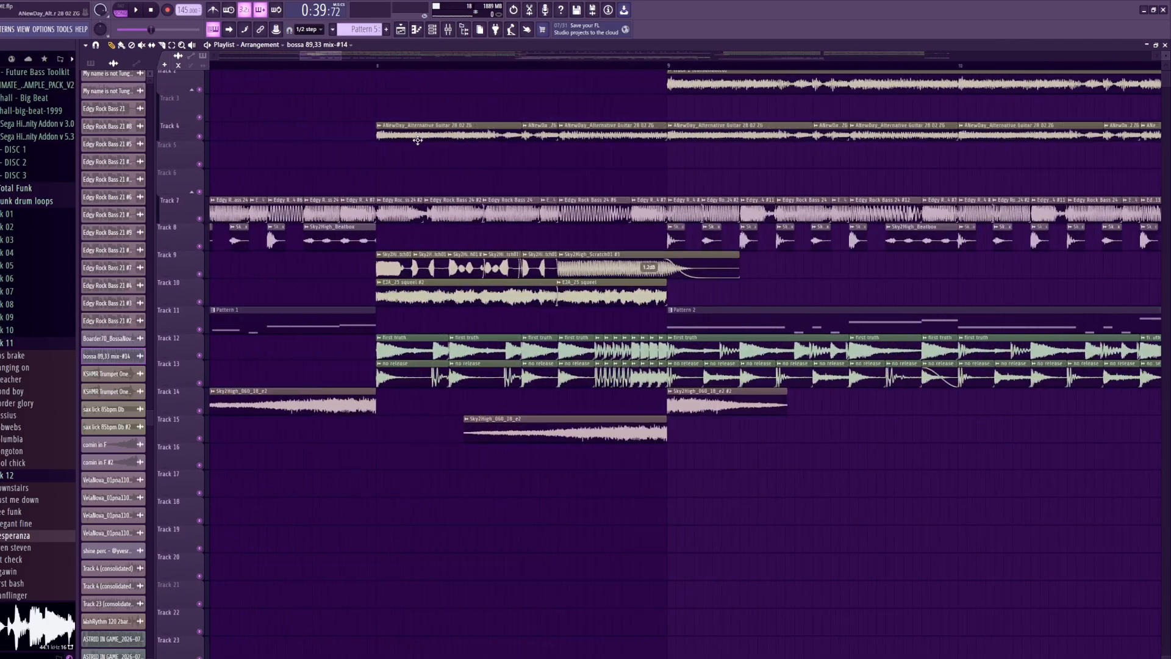
# - Solo Tracks 12 and 13 and play their first truth and no release clips from bar 8
pyautogui.click(376, 62)
pyautogui.rightClick(200, 383)
pyautogui.click(199, 356)
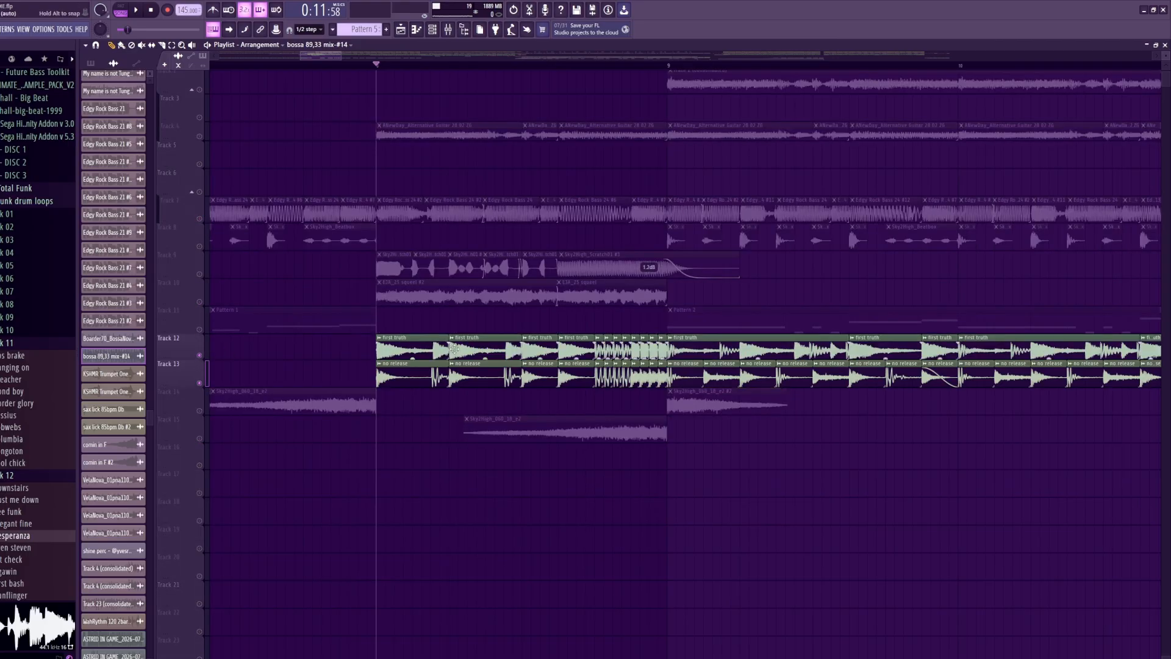
pyautogui.scroll(-4, 427, 378)
pyautogui.press('space')
pyautogui.scroll(4, 545, 377)
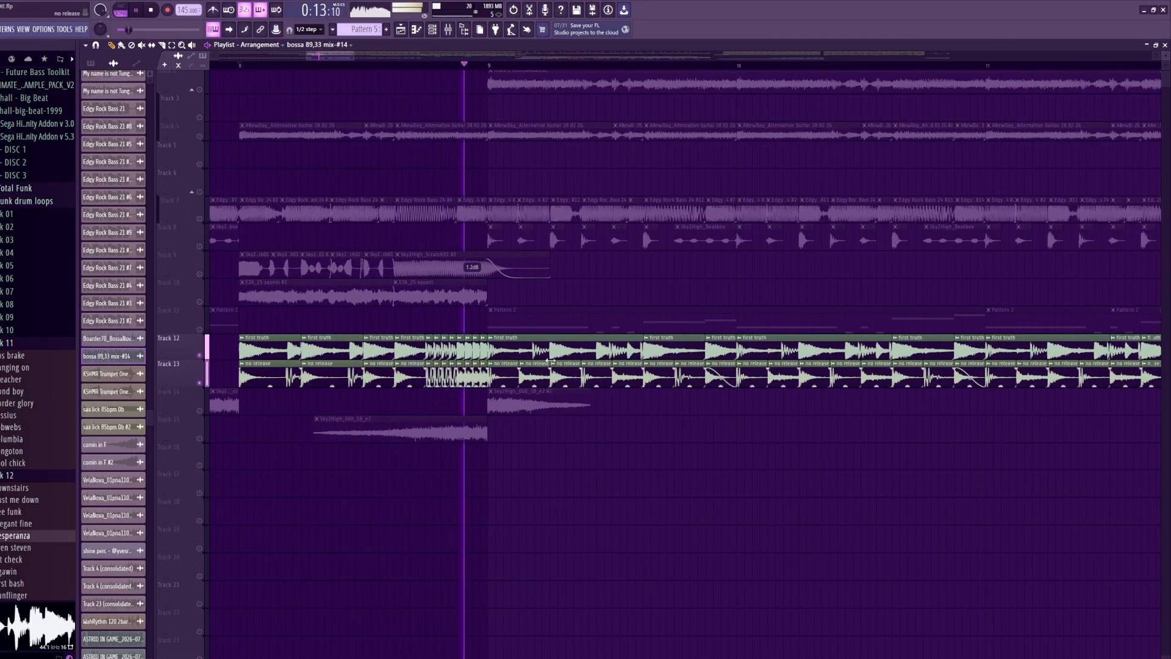
pyautogui.scroll(1, 521, 307)
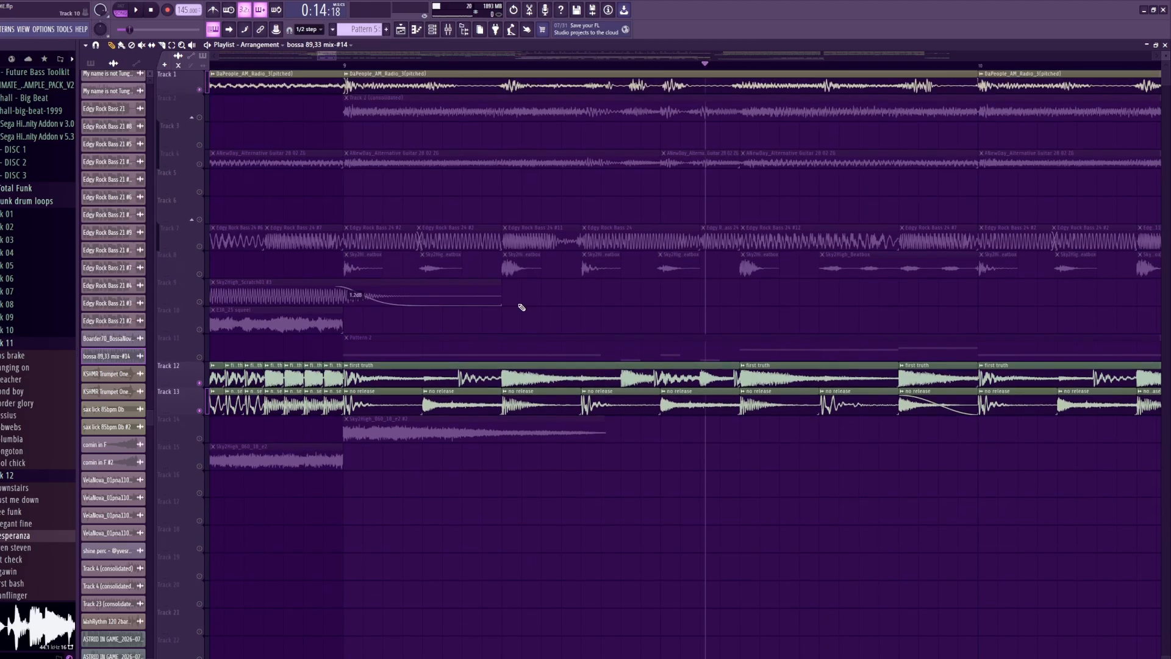
# - Move the playhead to bar 9 and play Tracks 1 and 13 together without Track 12
pyautogui.click(344, 65)
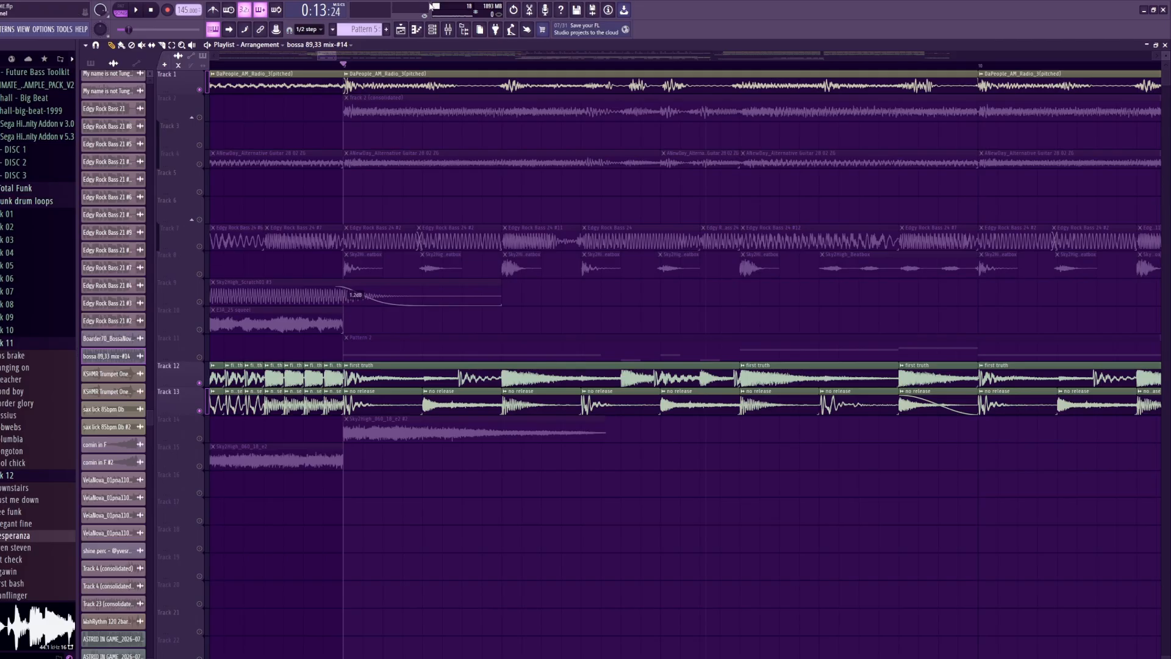
pyautogui.rightClick(200, 90)
pyautogui.press('space')
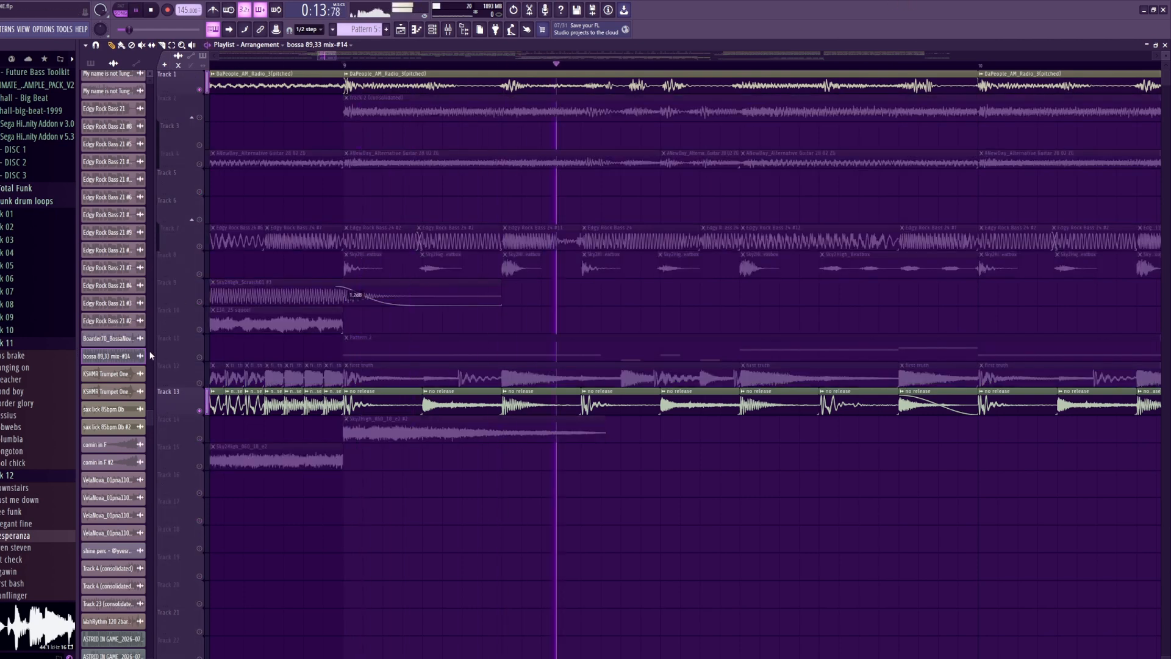
pyautogui.press('space')
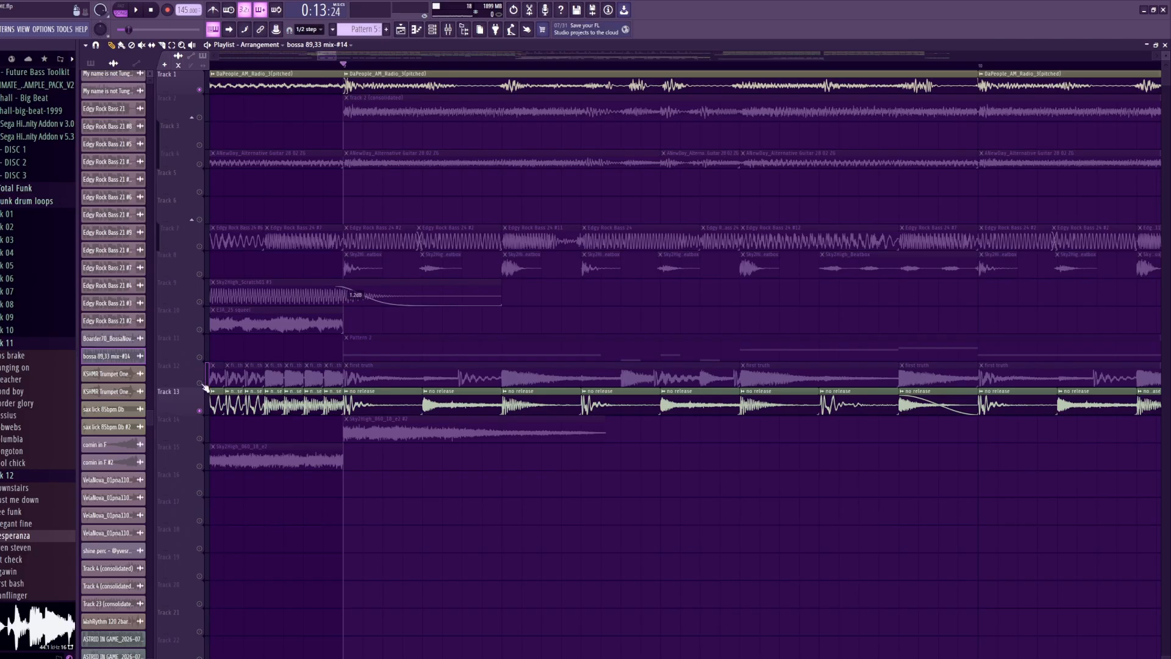
# - Play Track 12 alone from bar 9 and bring Tracks 1 and 13 back in during playback
pyautogui.rightClick(199, 383)
pyautogui.press('space')
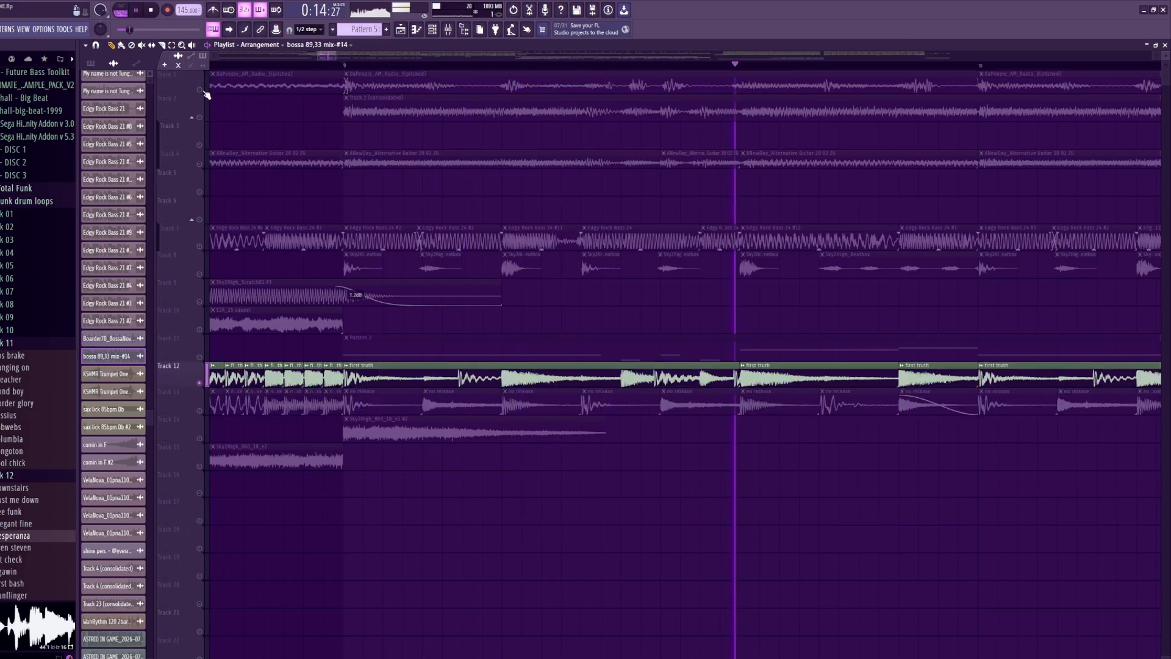
pyautogui.click(202, 91)
pyautogui.click(200, 410)
pyautogui.scroll(-3, 225, 422)
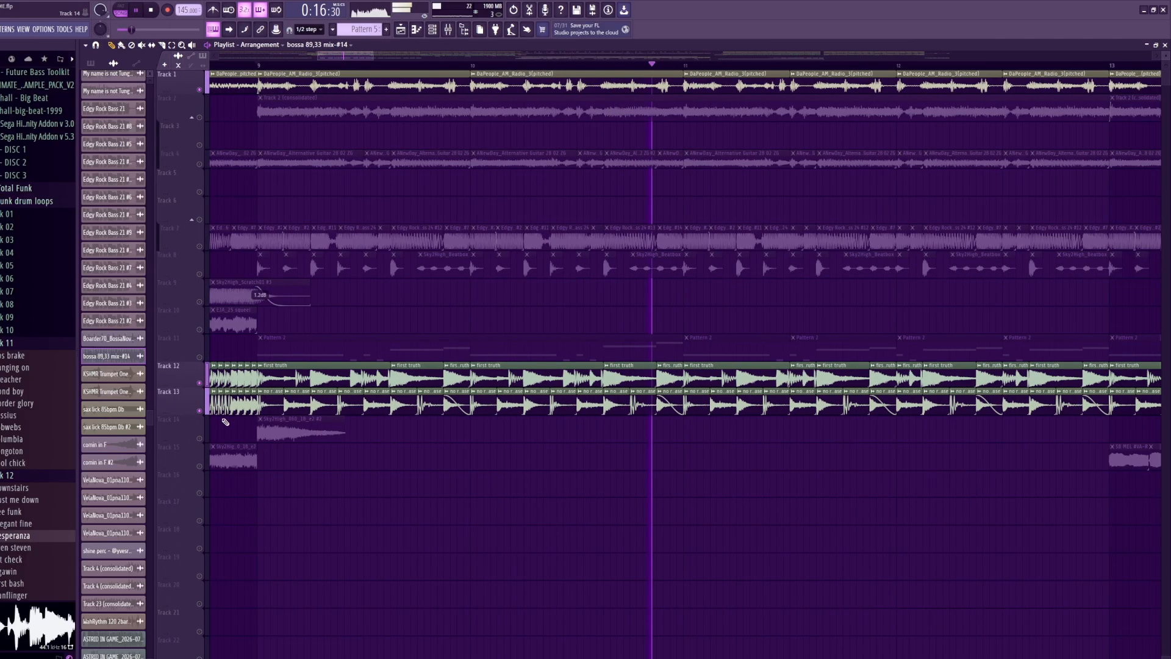
pyautogui.scroll(-2, 225, 422)
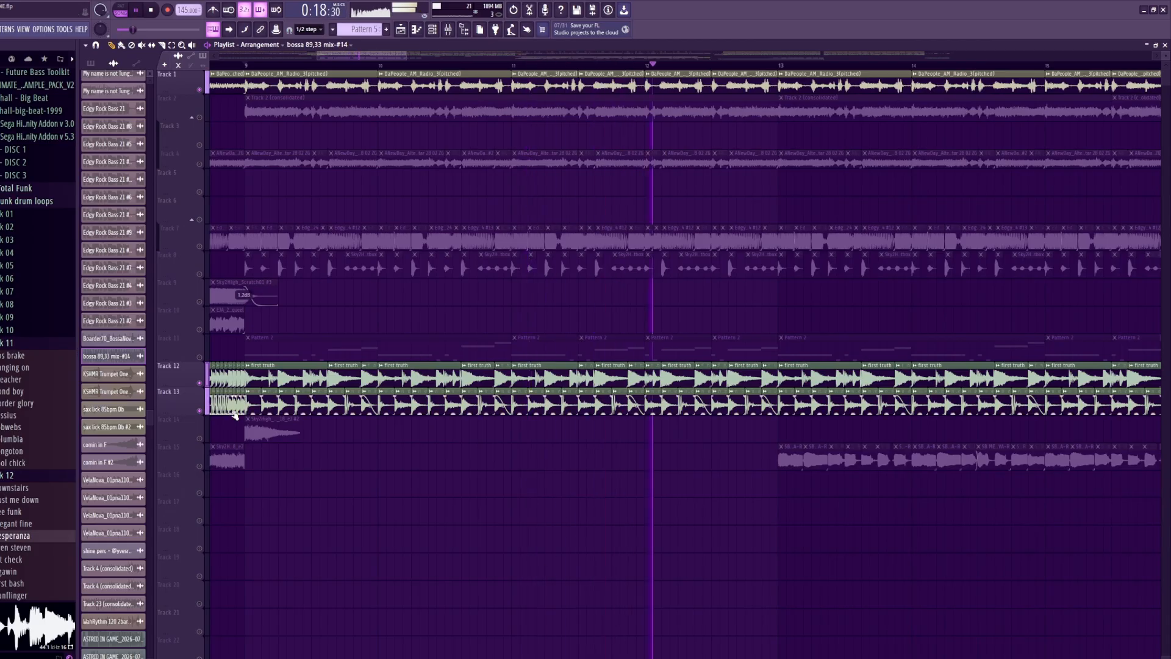
pyautogui.press('space')
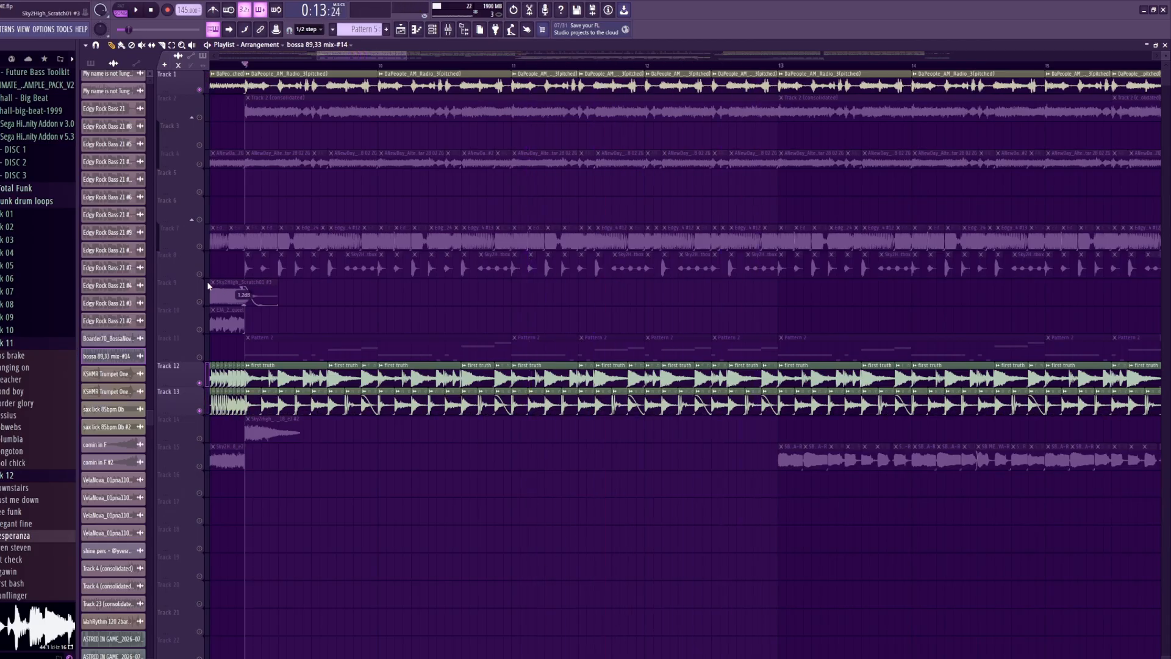
# - Replay the radio and drum tracks from bar 9 with Track 8's beatbox clips added
pyautogui.press('space')
pyautogui.click(206, 274)
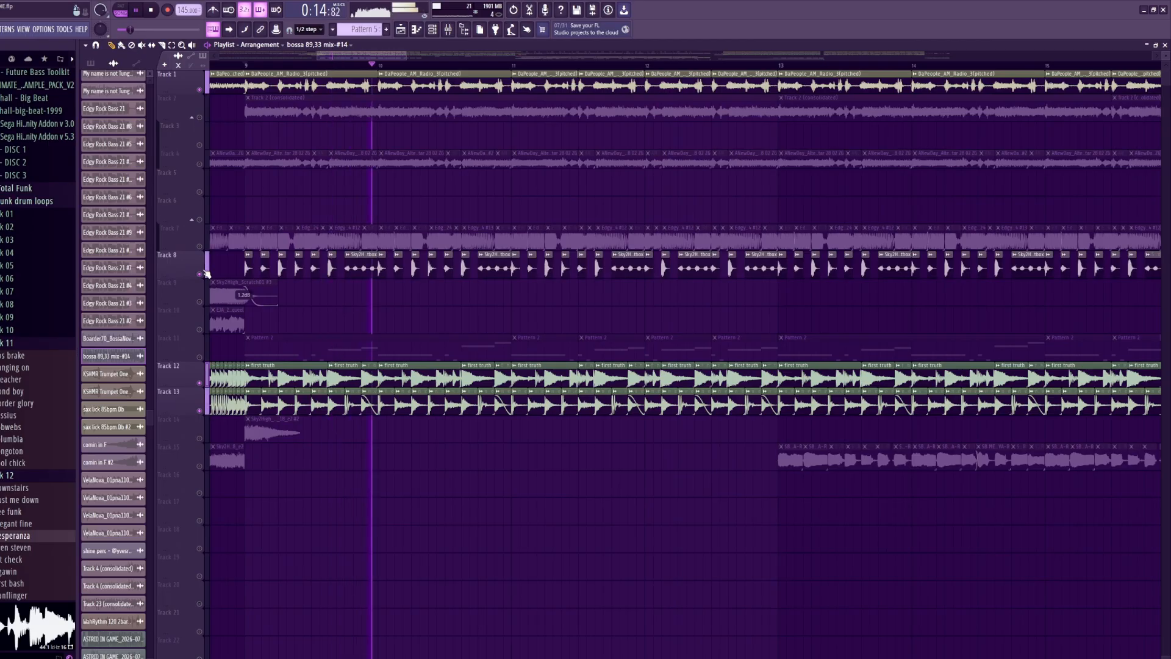
pyautogui.press('space')
# - Solo Track 12 and play only its first truth clips from bar 9
pyautogui.scroll(2, 209, 393)
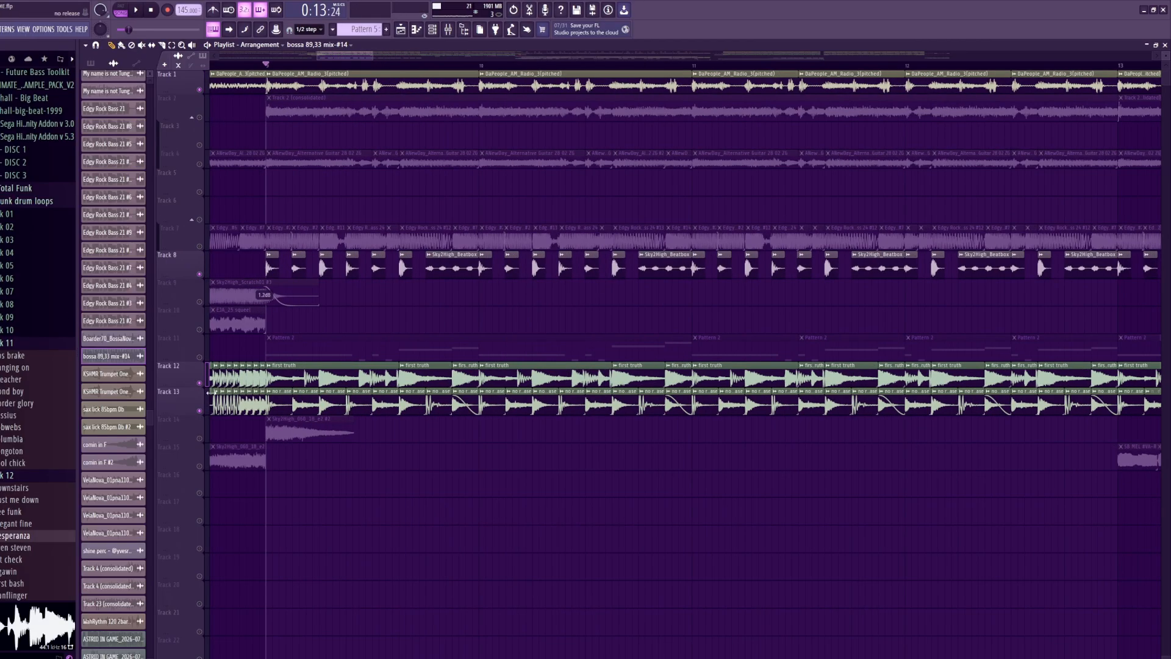
pyautogui.keyDown('ctrl'); pyautogui.click(199, 410); pyautogui.keyUp('ctrl')
pyautogui.scroll(3, 195, 384)
pyautogui.keyDown('ctrl'); pyautogui.click(199, 383); pyautogui.keyUp('ctrl')
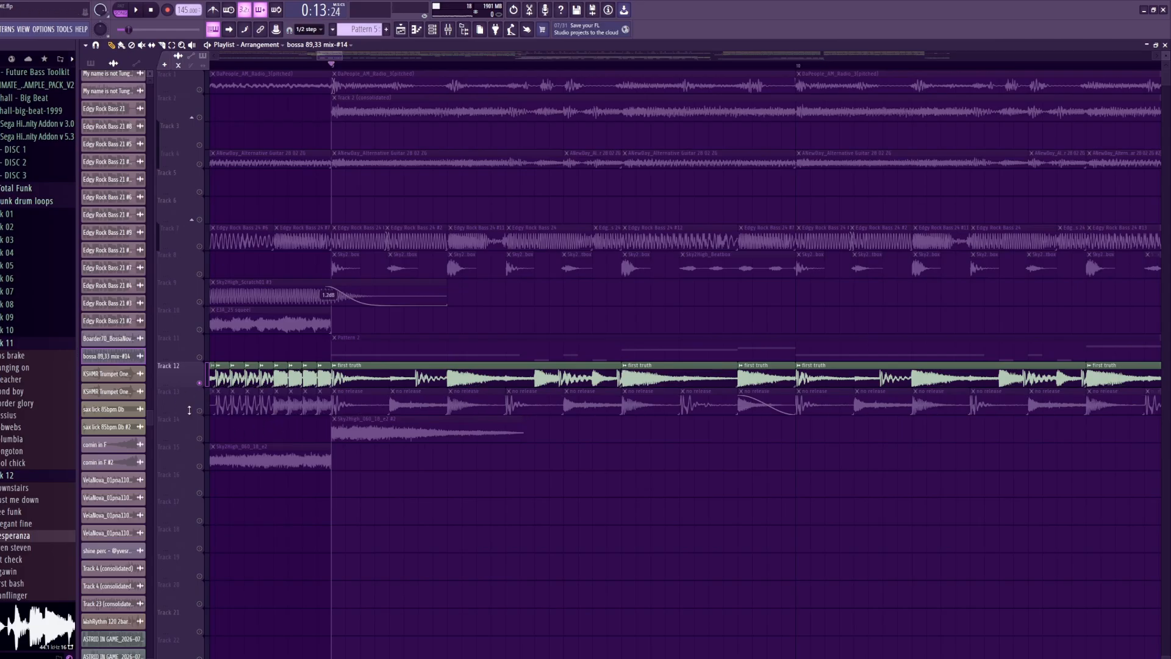
pyautogui.press('space')
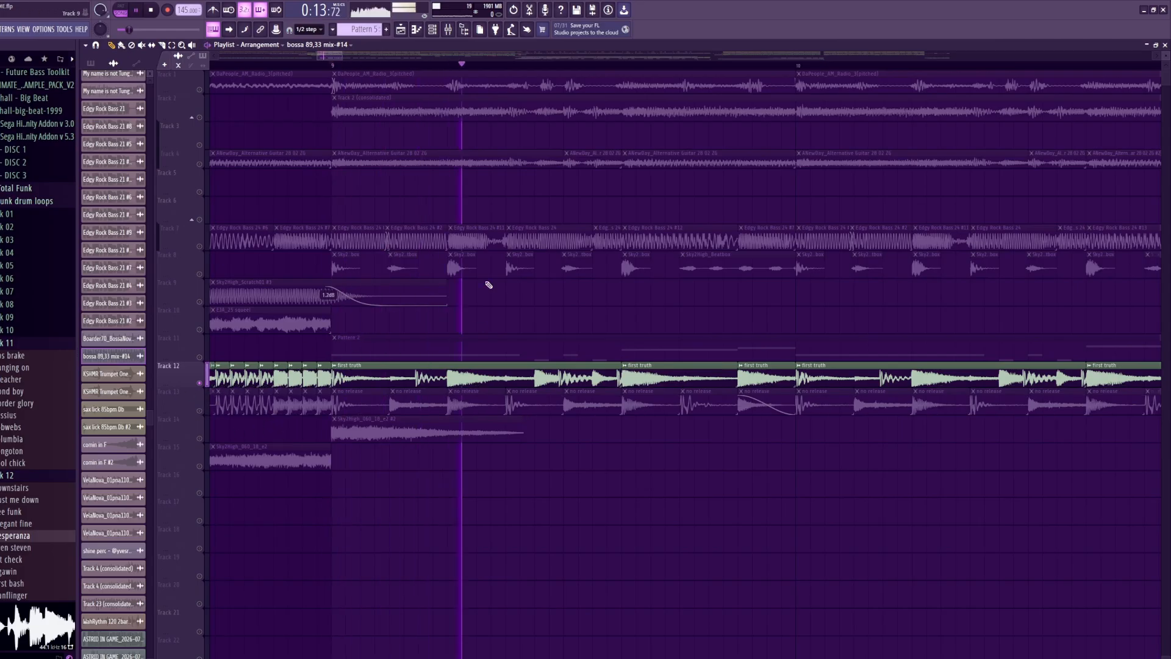
pyautogui.press('space')
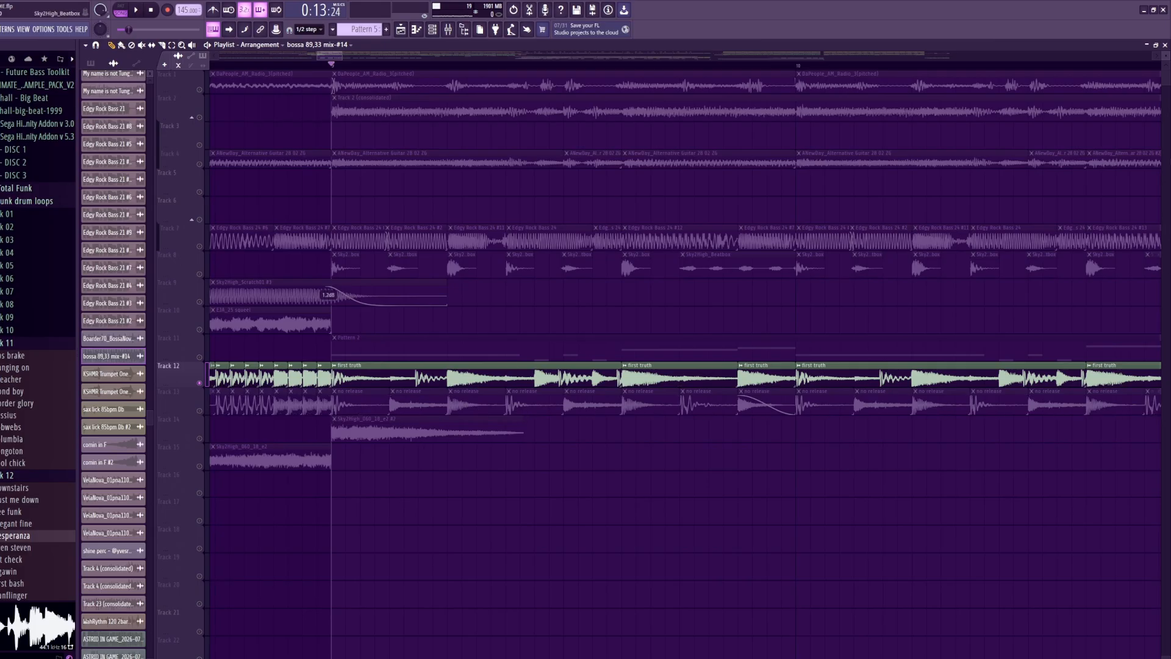
# - Add Track 13 to the solo and play both drum tracks from bar 9
pyautogui.click(200, 410)
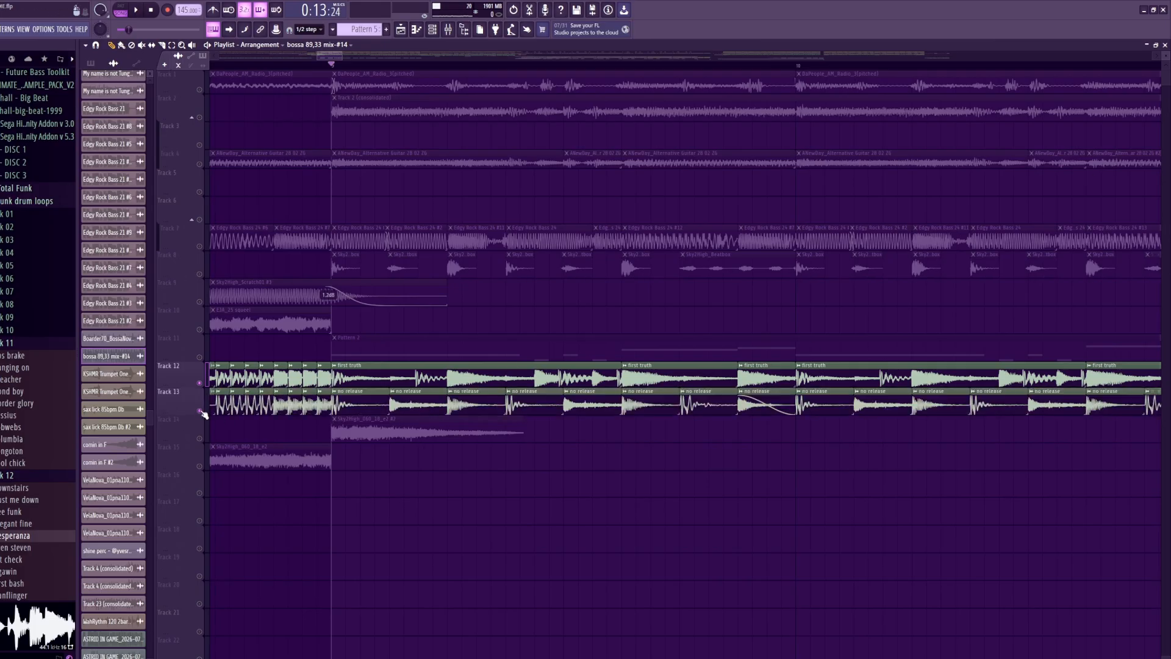
pyautogui.press('space')
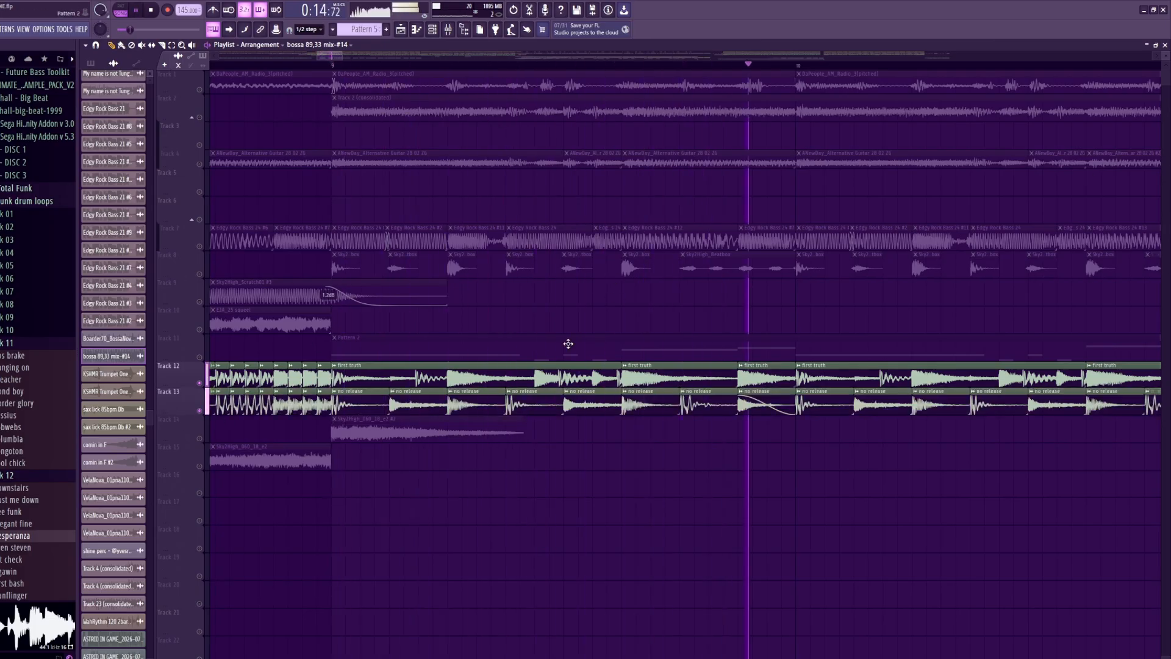
pyautogui.press('space')
# - Solo Track 13 and play only its no release clips from bar 9
pyautogui.rightClick(200, 410)
pyautogui.press('space')
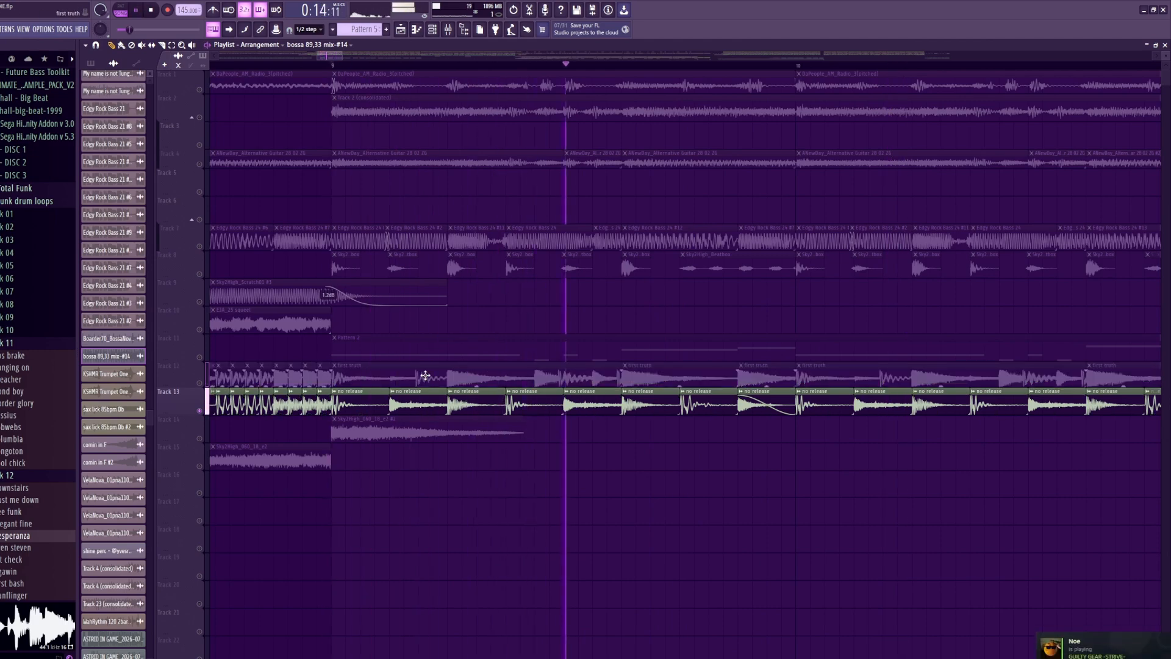
pyautogui.scroll(-3, 485, 384)
pyautogui.scroll(-2, 757, 421)
pyautogui.scroll(-2, 707, 368)
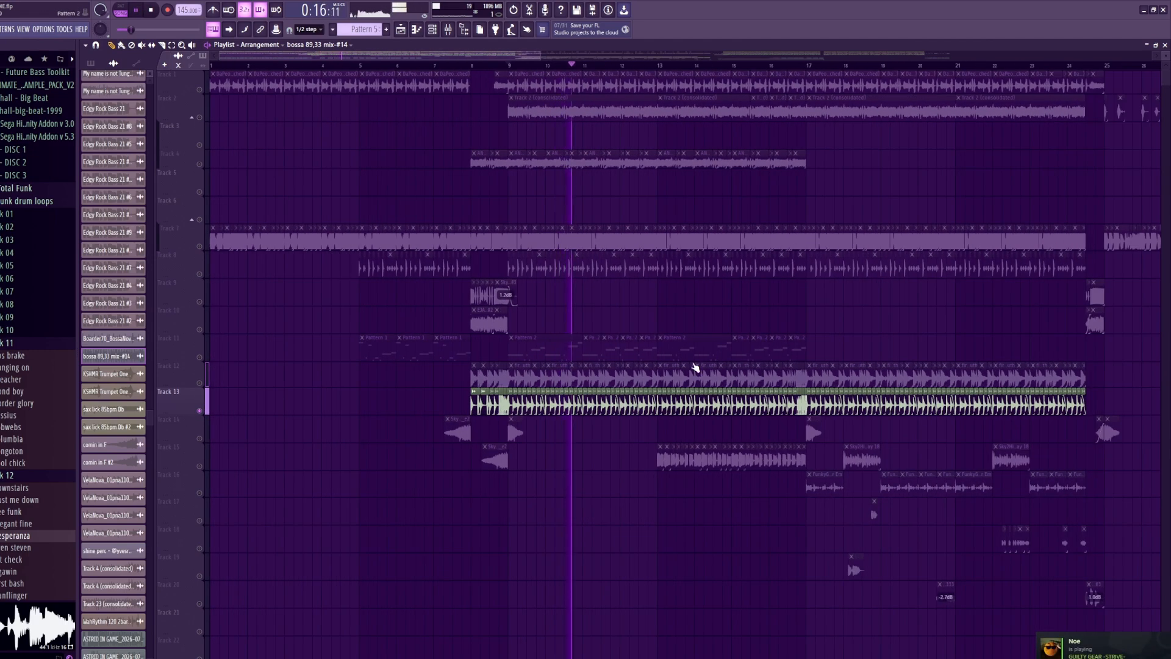
pyautogui.press('space')
# - Clear the solo so all tracks are active and look over the arrangement around bars 8 to 11
pyautogui.rightClick(205, 383)
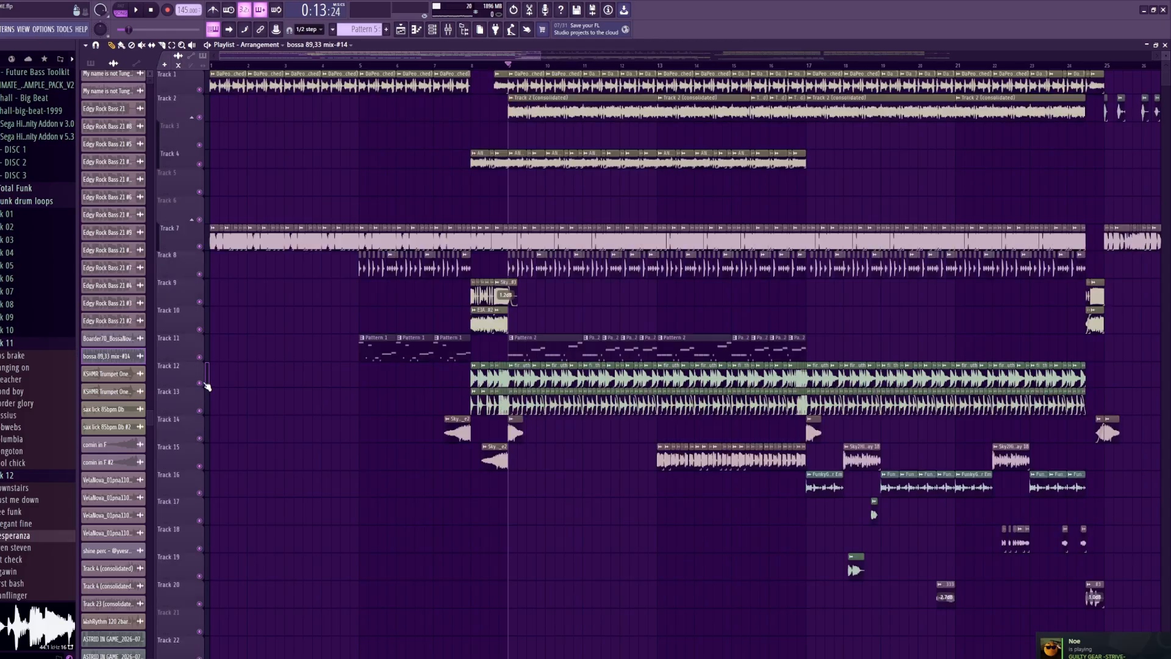
pyautogui.scroll(3, 385, 329)
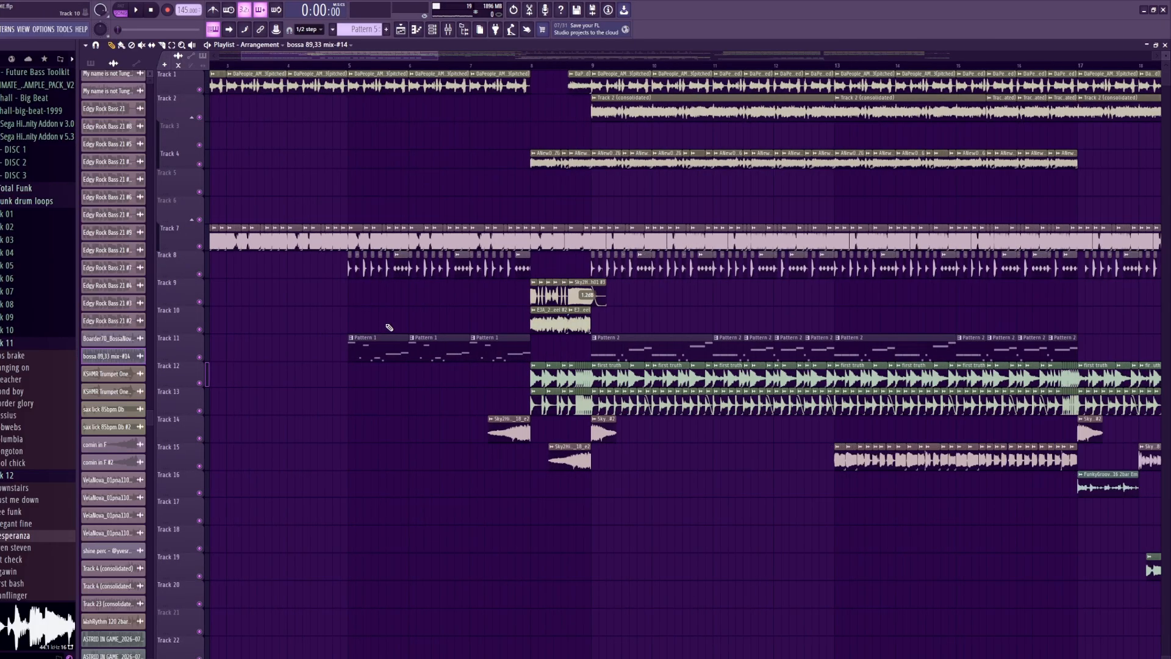
pyautogui.scroll(-6, 513, 416)
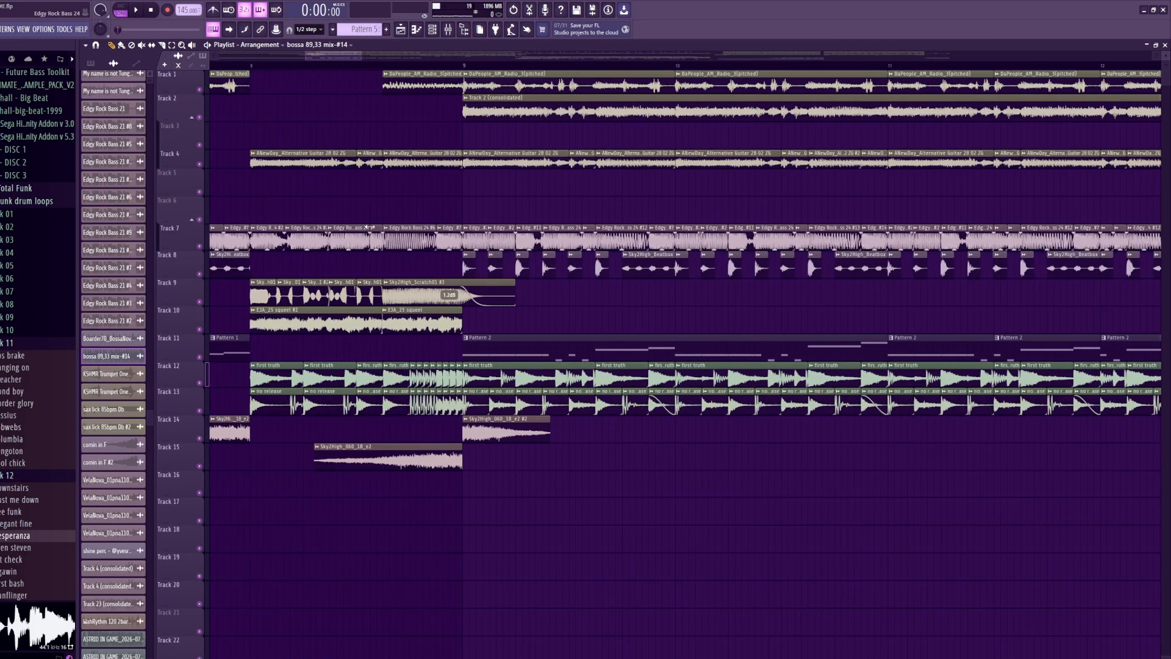
pyautogui.scroll(4, 423, 261)
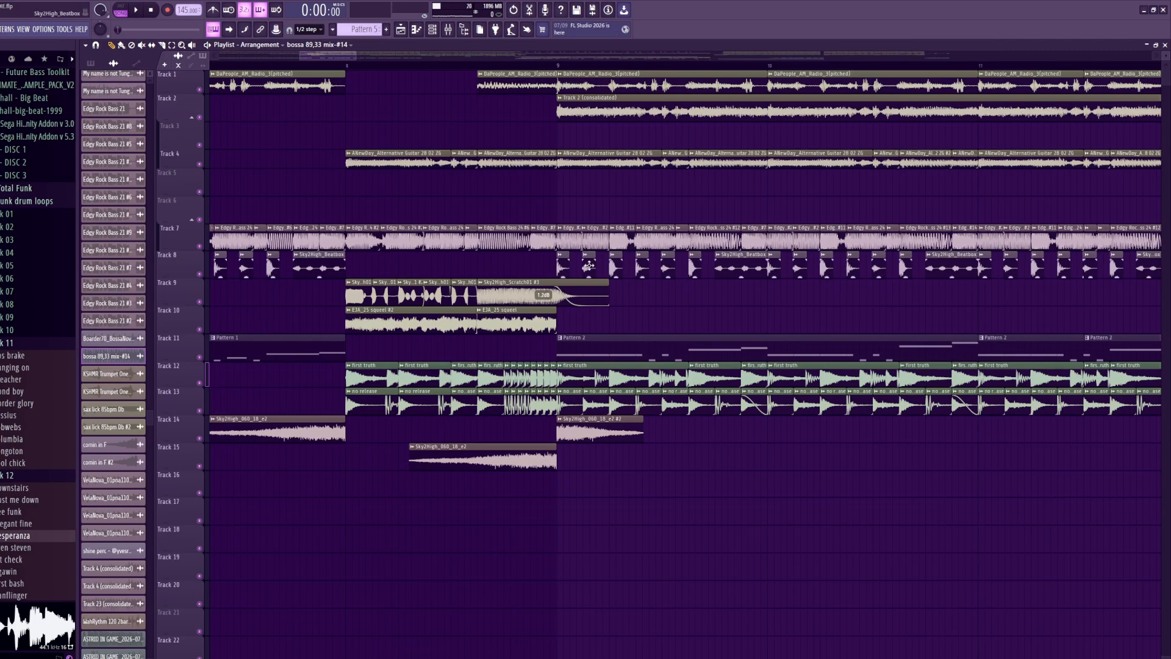
# - Solo Tracks 14 and 15 and play only their Sky2High clips in the bars leading up to bar 9
pyautogui.scroll(-3, 588, 265)
pyautogui.keyDown('ctrl'); pyautogui.click(200, 438); pyautogui.keyUp('ctrl')
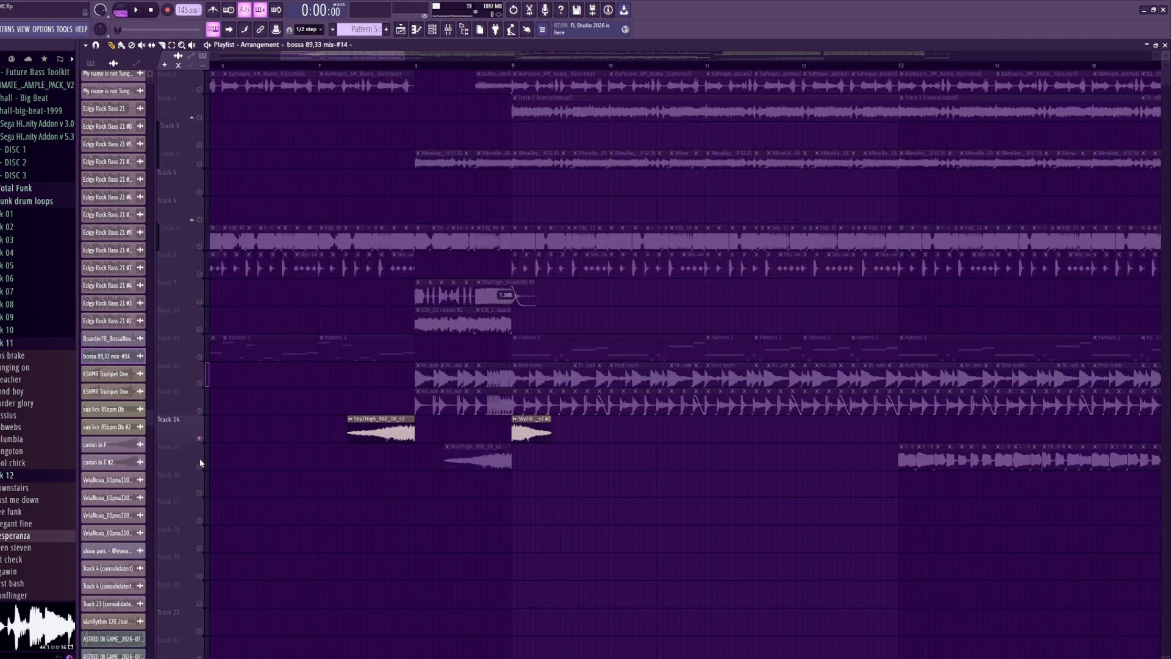
pyautogui.click(199, 463)
pyautogui.press('space')
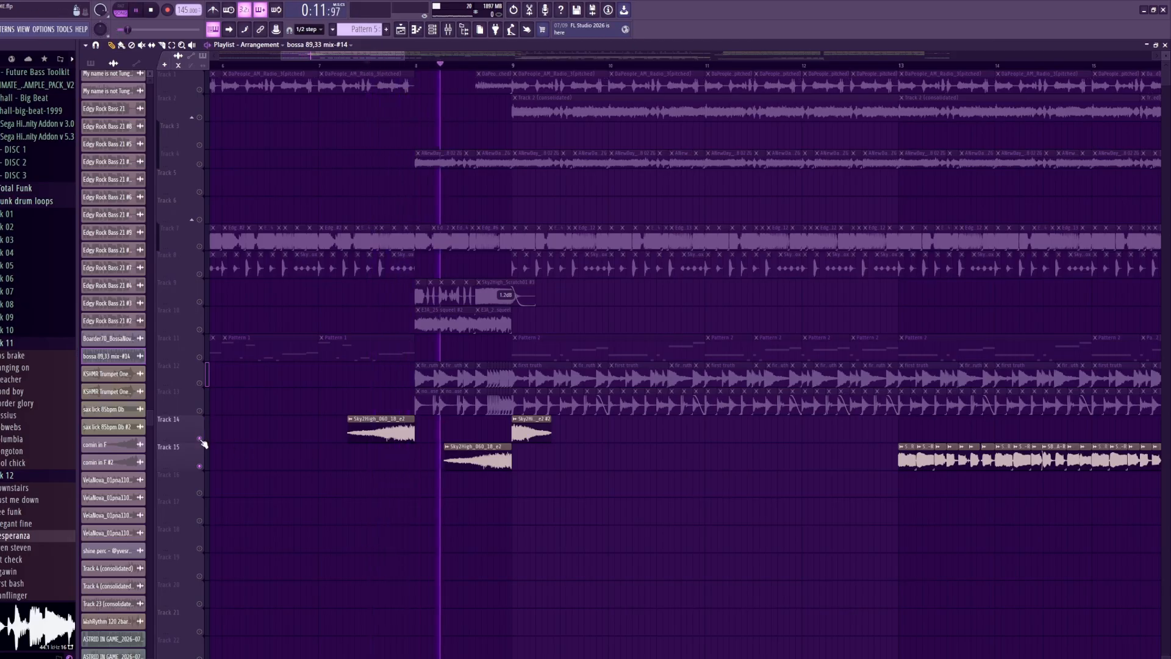
pyautogui.press('space')
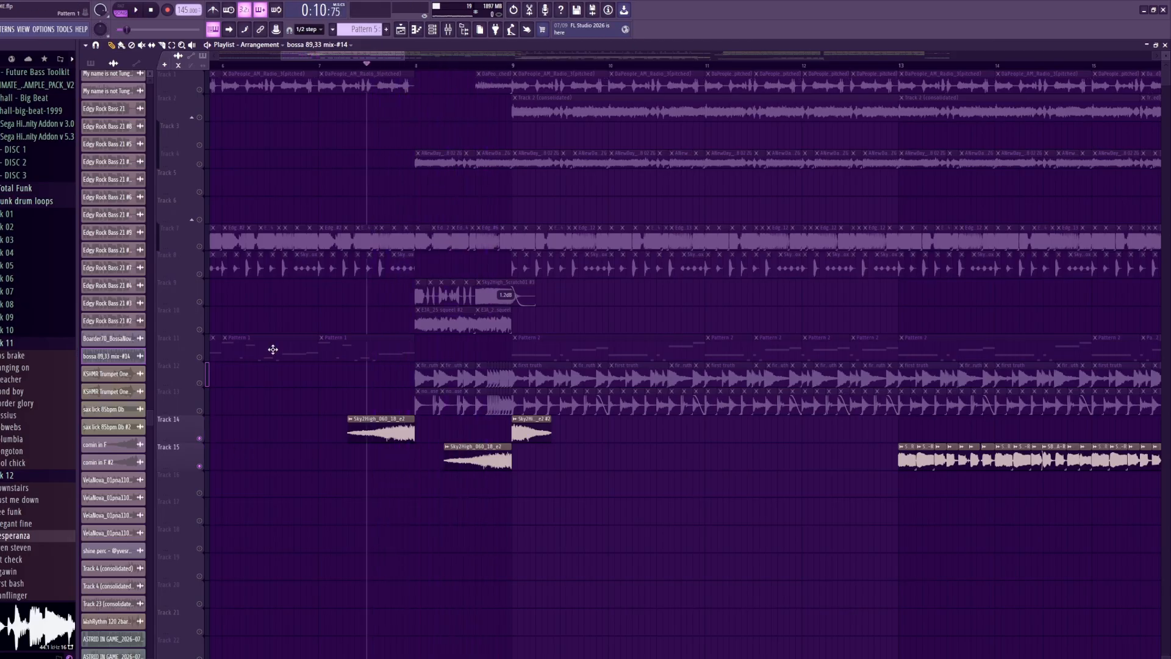
# - Clear the solo so all tracks are active and place the playback position at bar 9
pyautogui.keyDown('ctrl'); pyautogui.click(199, 438); pyautogui.keyUp('ctrl')
pyautogui.keyDown('ctrl'); pyautogui.click(199, 438); pyautogui.keyUp('ctrl')
pyautogui.scroll(-5, 355, 203)
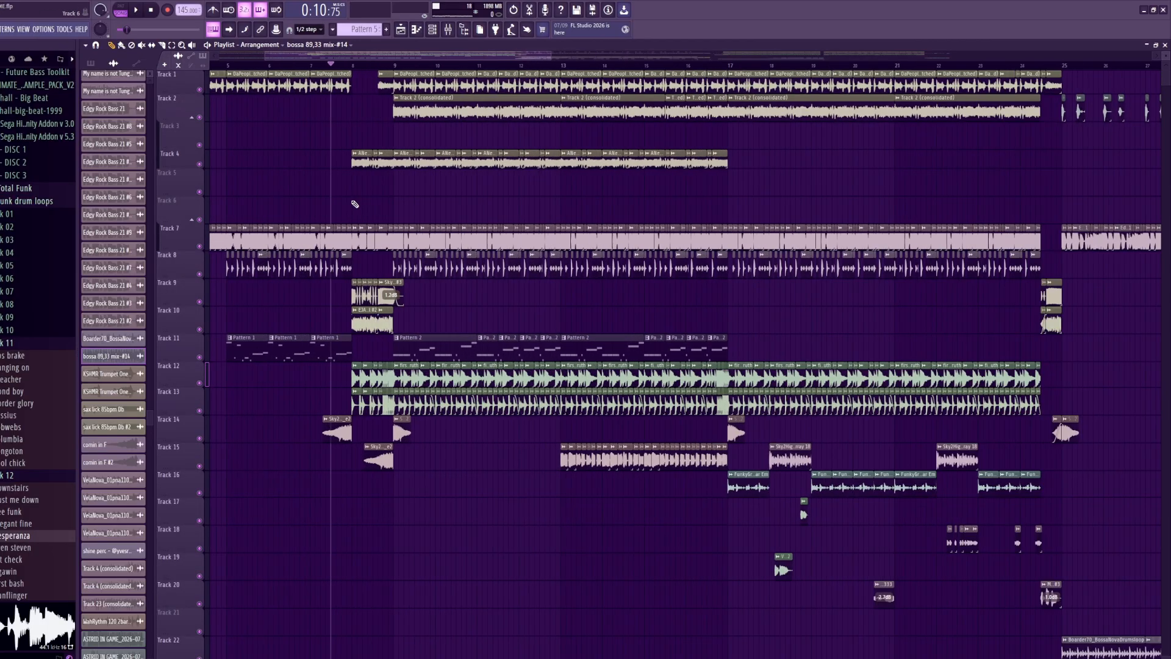
pyautogui.scroll(5, 355, 204)
pyautogui.click(384, 65)
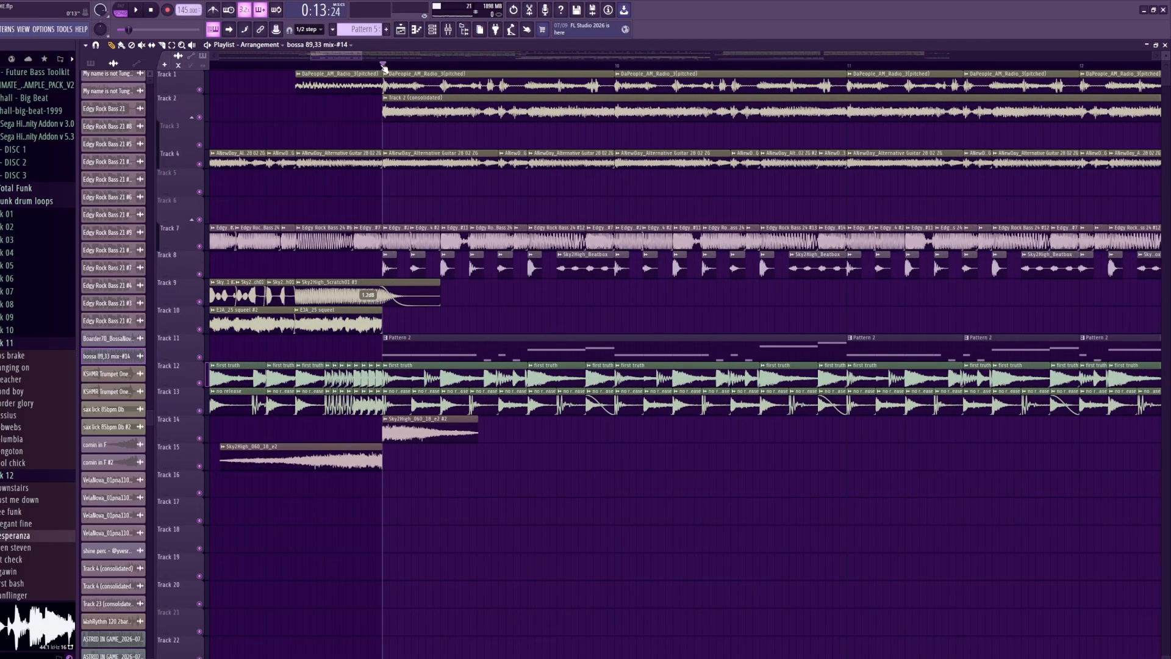
# - Look over the later sections of the arrangement and play the full mix from bar 9
pyautogui.scroll(-8, 384, 64)
pyautogui.scroll(-3, 397, 334)
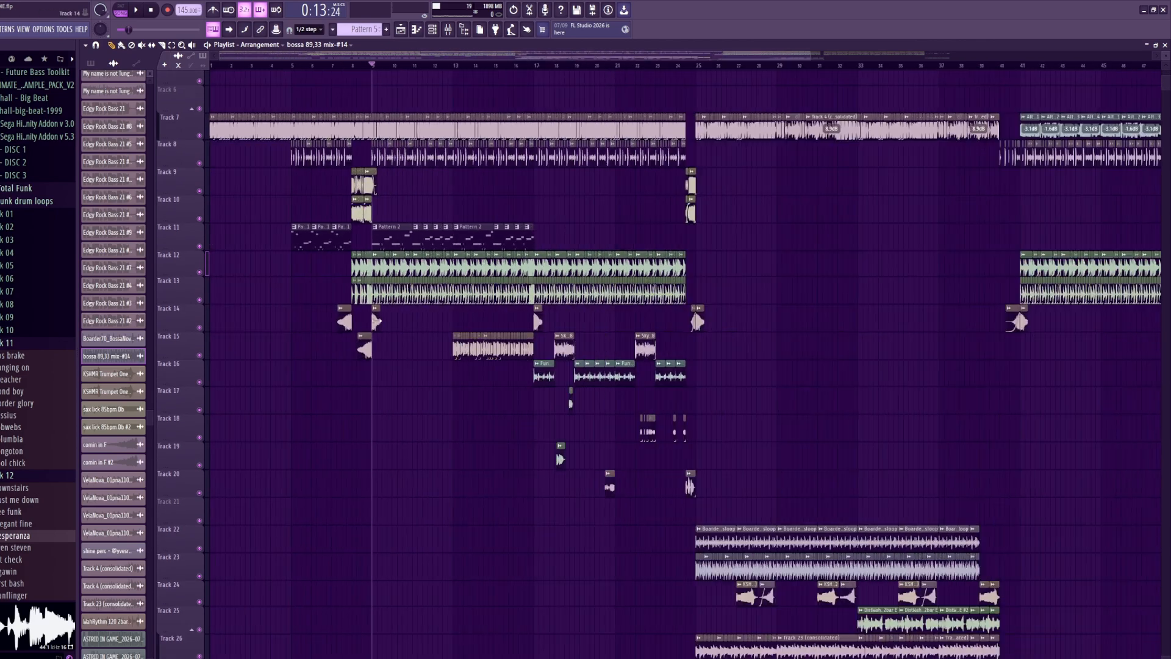
pyautogui.scroll(3, 378, 190)
pyautogui.scroll(5, 378, 190)
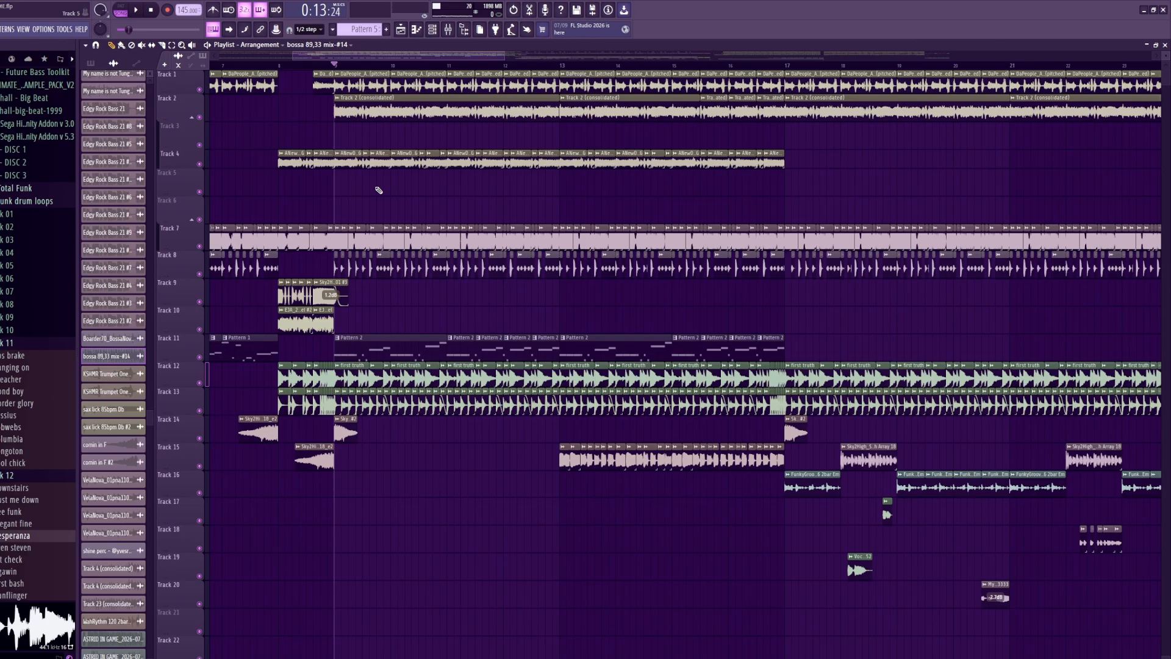
pyautogui.scroll(3, 381, 268)
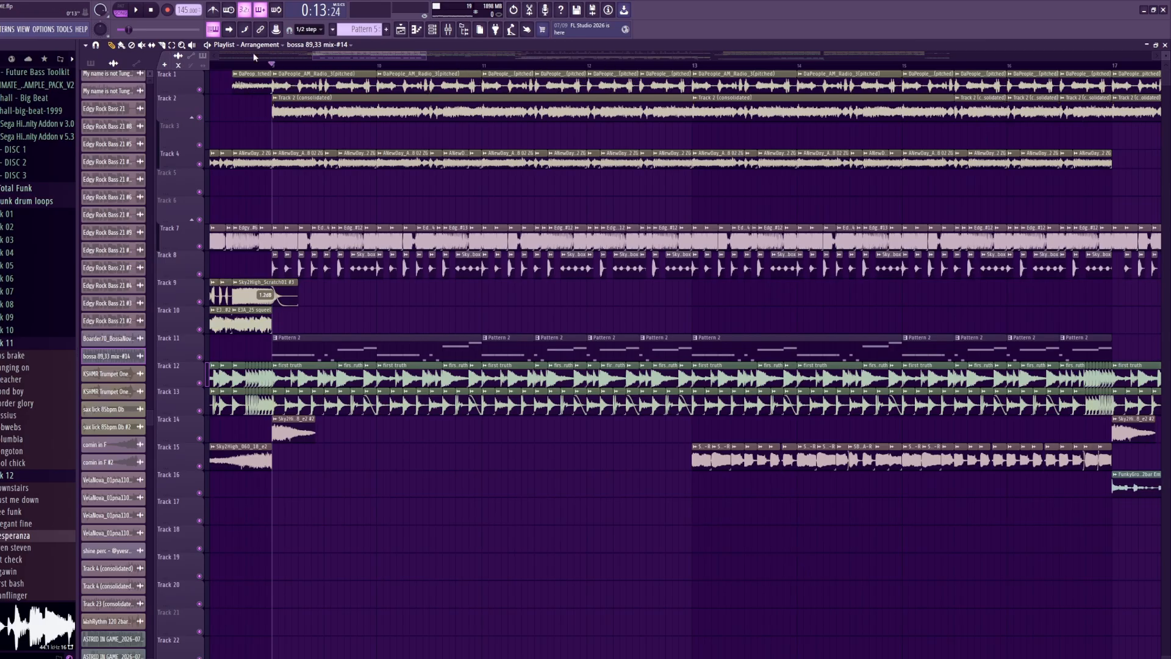
pyautogui.press('space')
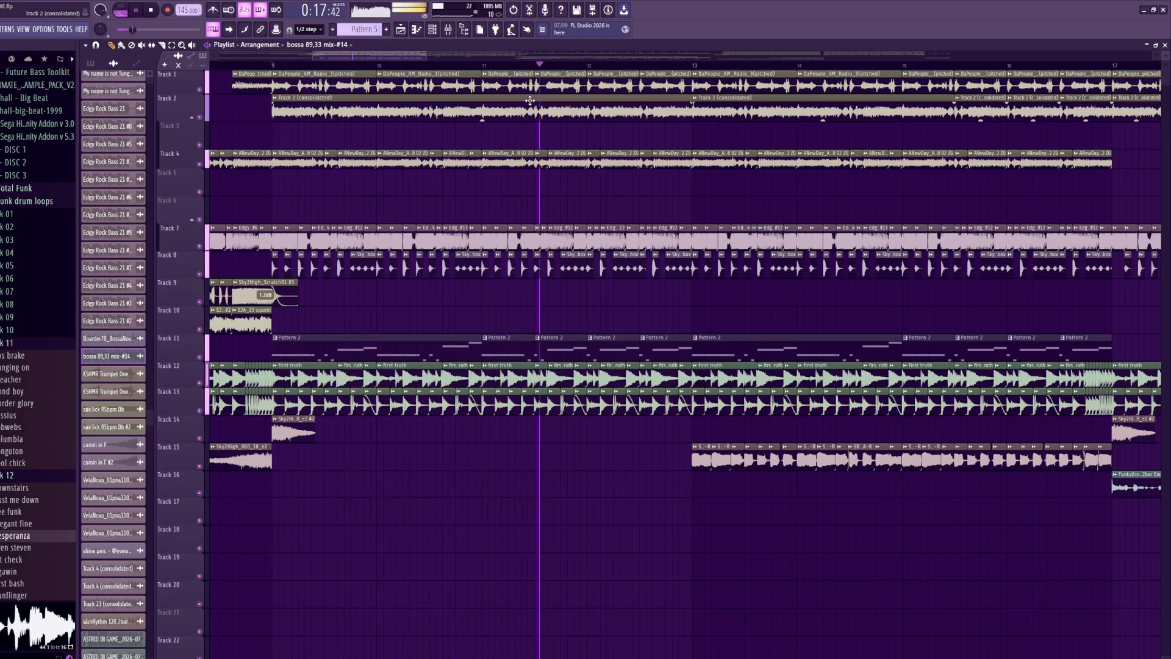
pyautogui.press('space')
# - Move the playback position to bar 12 and play a short stretch of the full mix
pyautogui.scroll(5, 596, 66)
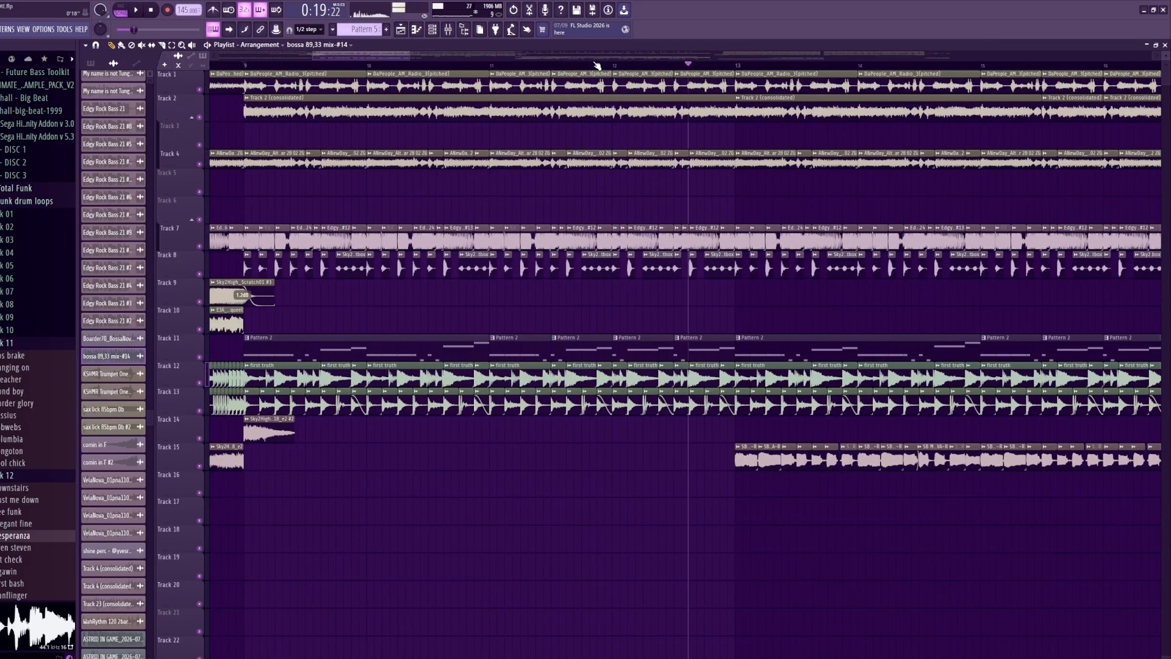
pyautogui.click(474, 72)
pyautogui.click(464, 67)
pyautogui.scroll(-6, 617, 156)
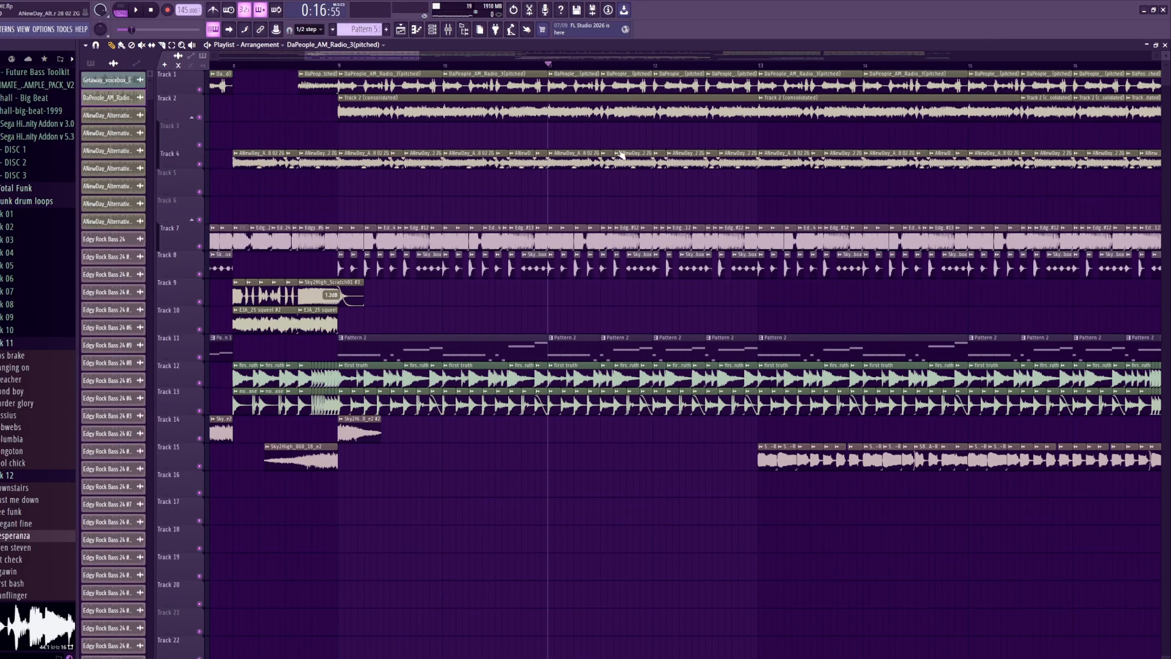
pyautogui.scroll(5, 635, 76)
pyautogui.click(631, 66)
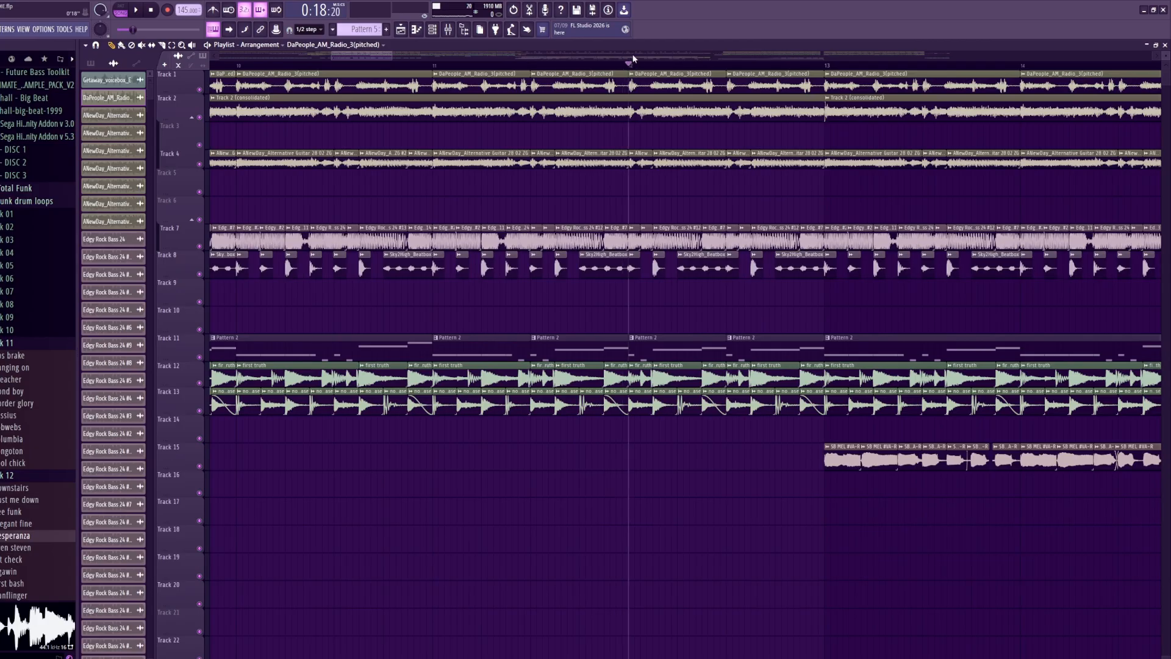
pyautogui.press('space')
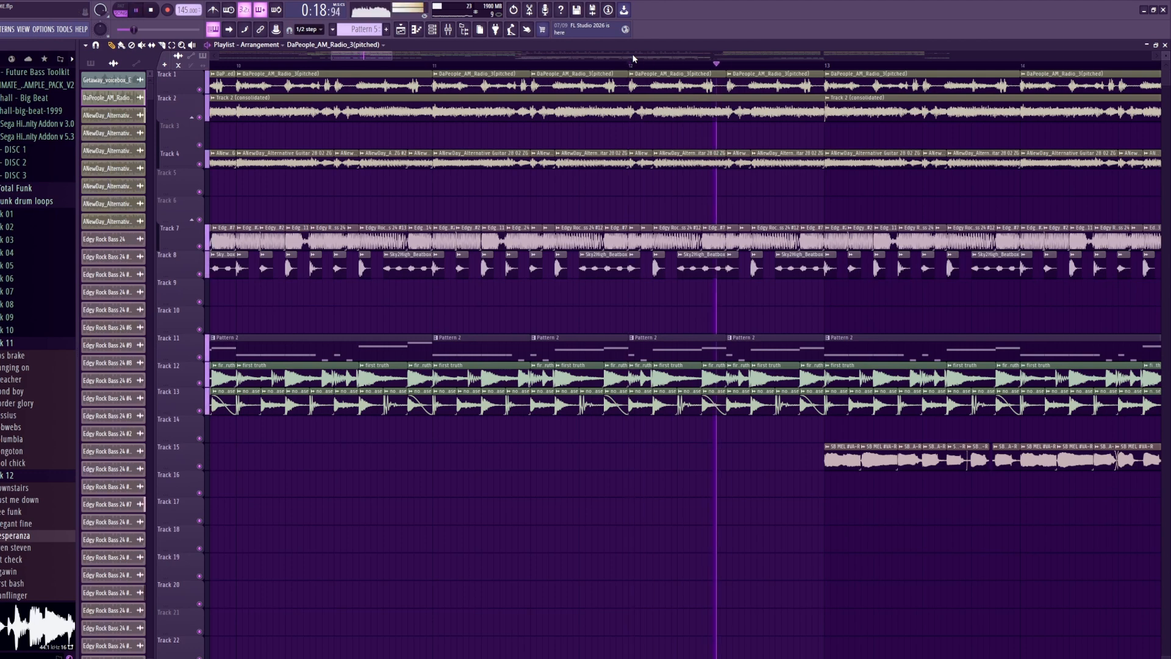
pyautogui.press('space')
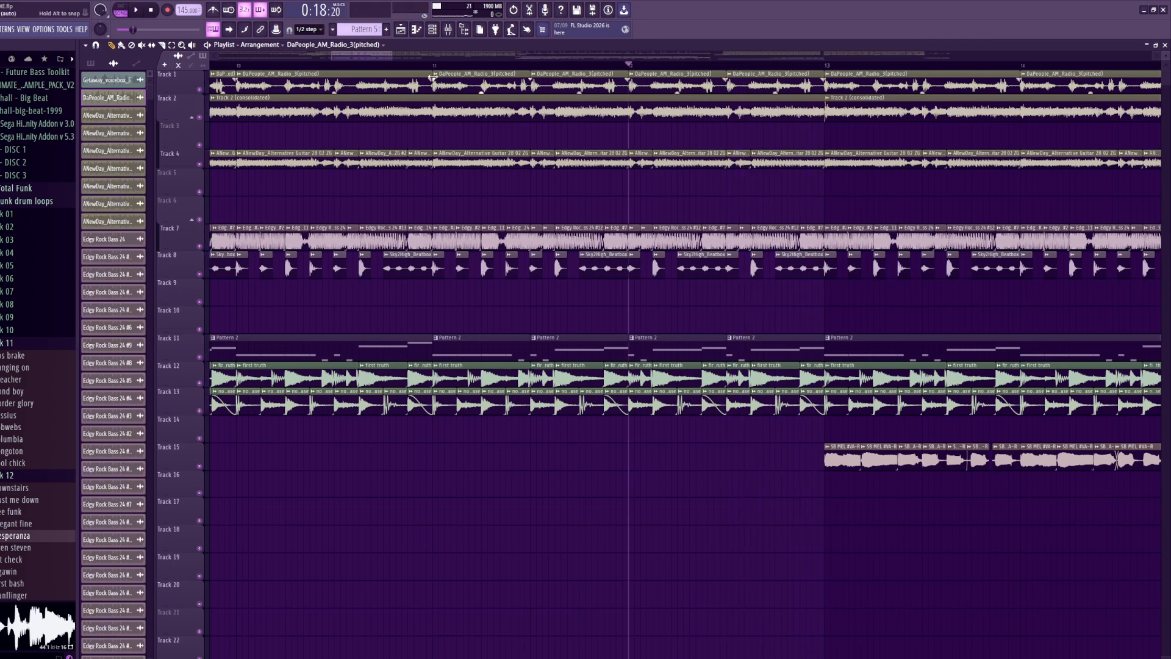
# - Solo Track 4 and play only its alternative guitar clips from bar 11
pyautogui.click(438, 65)
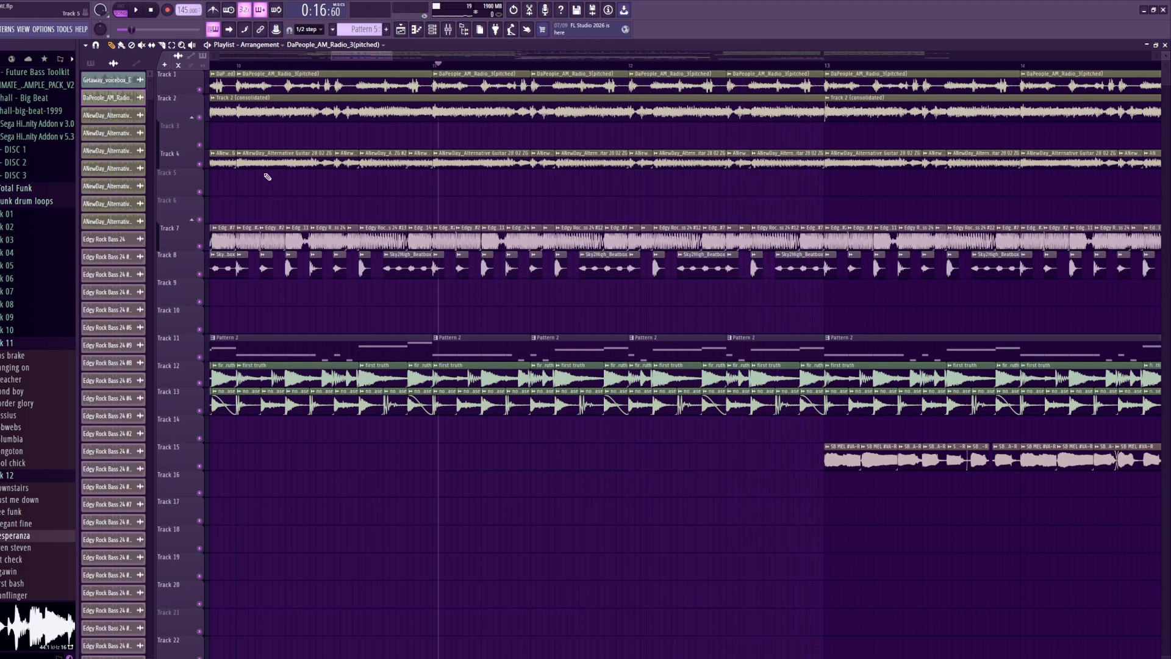
pyautogui.rightClick(198, 163)
pyautogui.click(433, 65)
pyautogui.press('space')
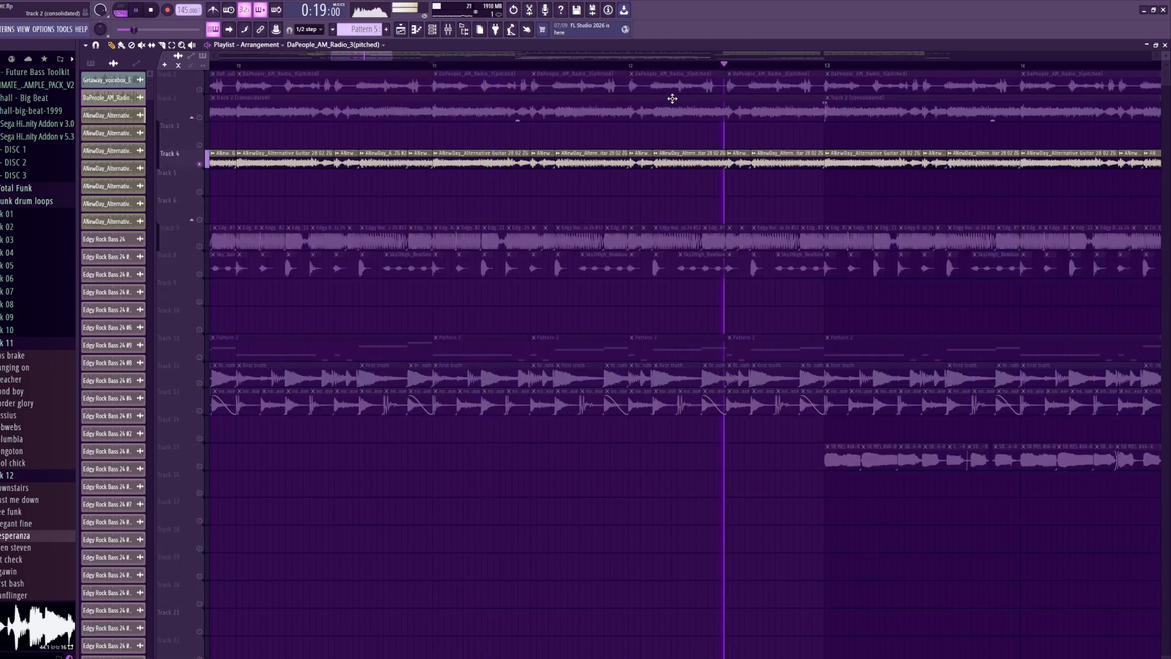
pyautogui.press('space')
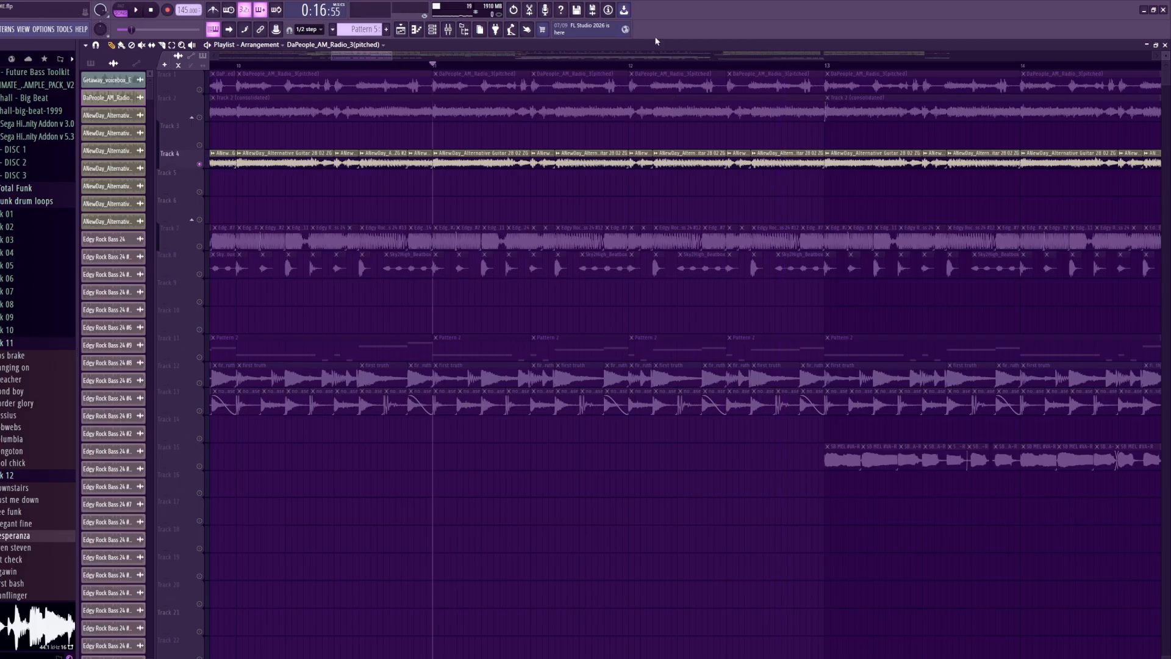
# - Select the second half of bar 11, play that range of the soloed guitar track, and clear the time selection
pyautogui.scroll(-3, 636, 204)
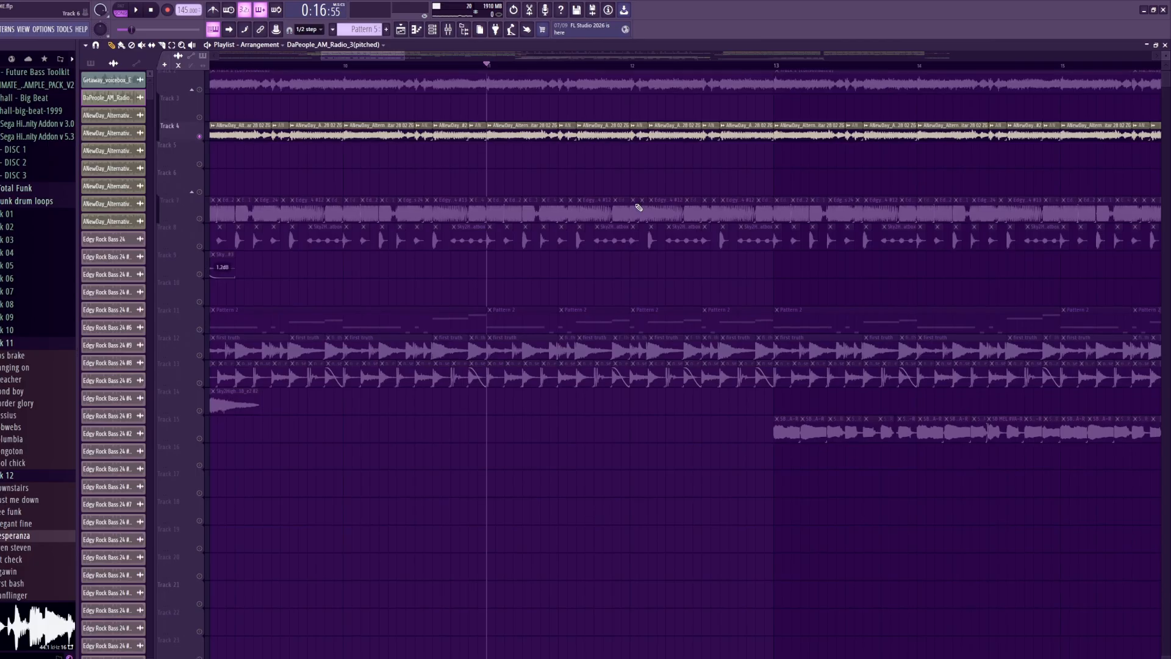
pyautogui.scroll(1, 636, 204)
pyautogui.scroll(2, 643, 206)
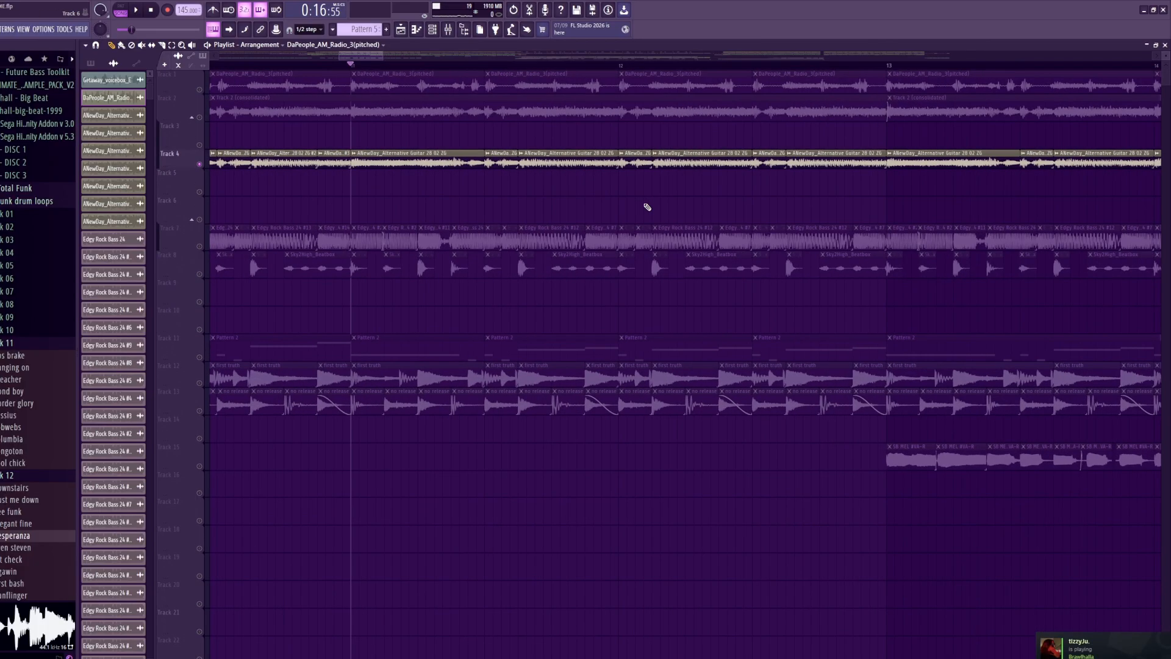
pyautogui.scroll(3, 652, 208)
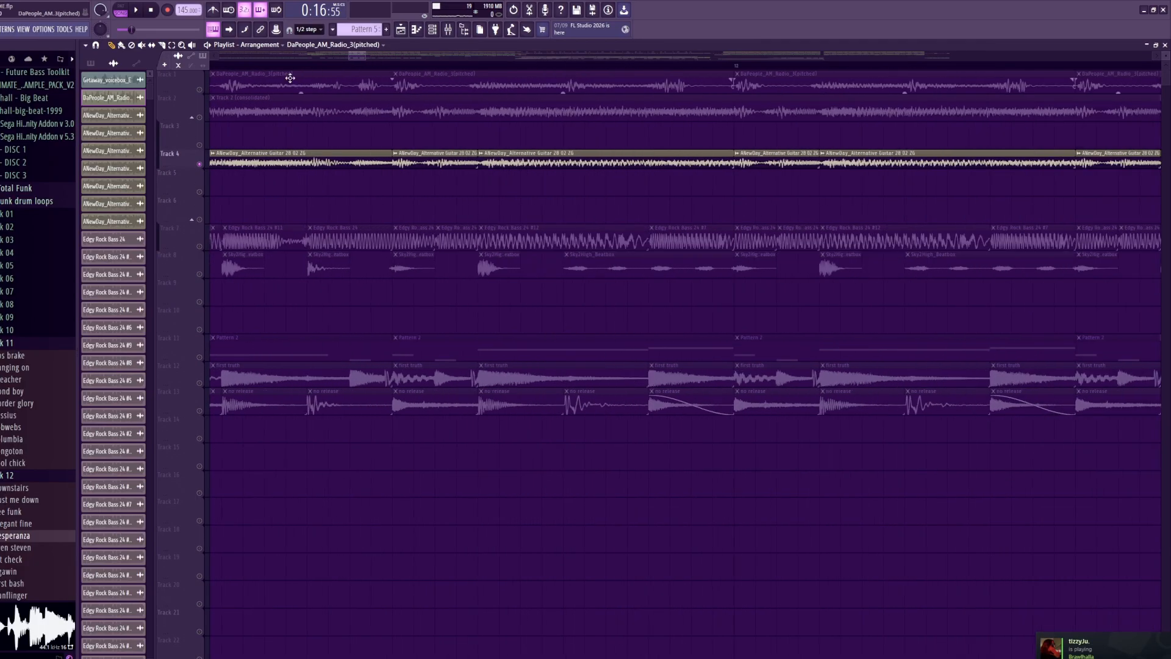
pyautogui.scroll(2, 414, 120)
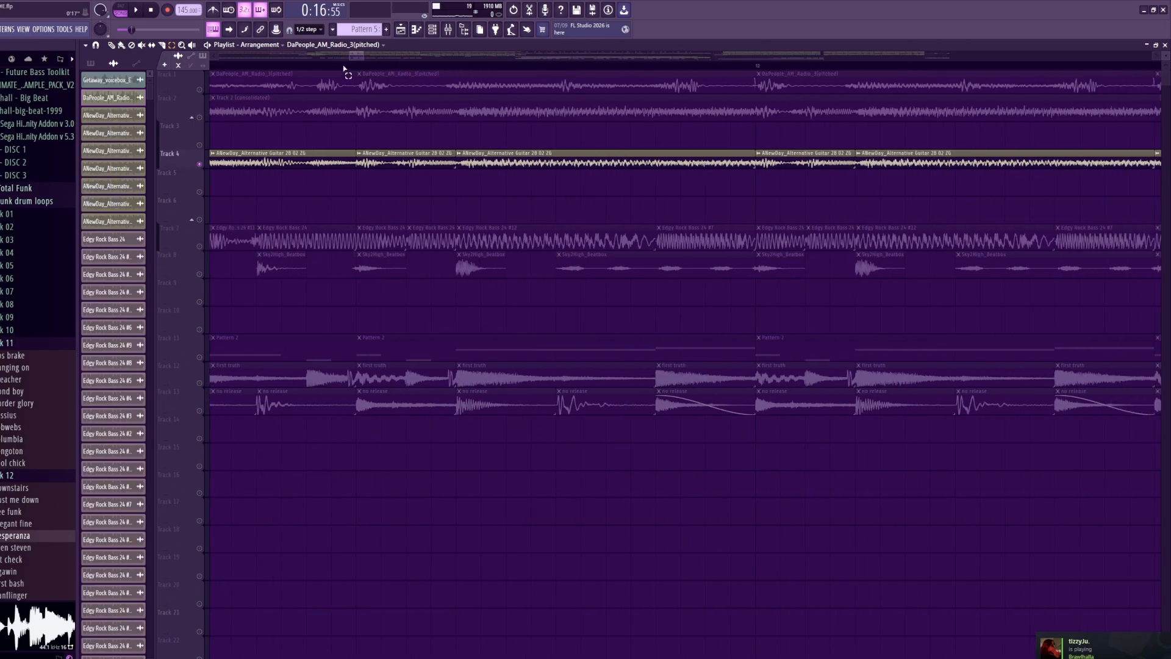
pyautogui.moveTo(356, 67); pyautogui.dragTo(731, 84)
pyautogui.keyDown('ctrl'); pyautogui.click(488, 67); pyautogui.keyUp('ctrl')
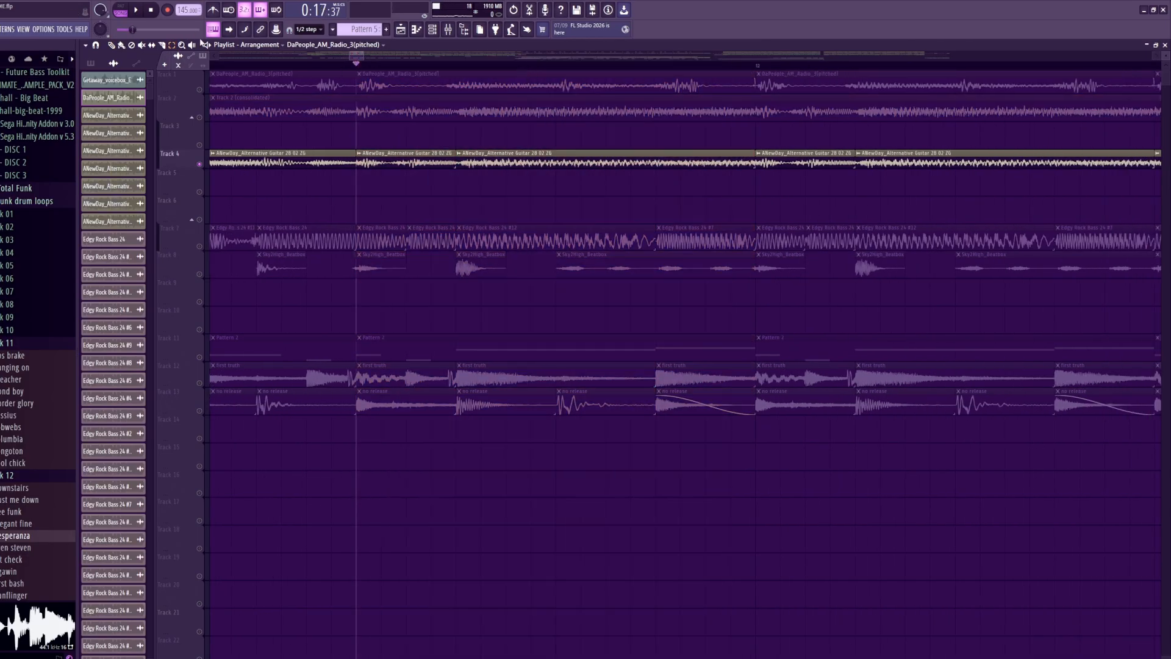
pyautogui.moveTo(360, 69); pyautogui.dragTo(755, 72)
pyautogui.press('space')
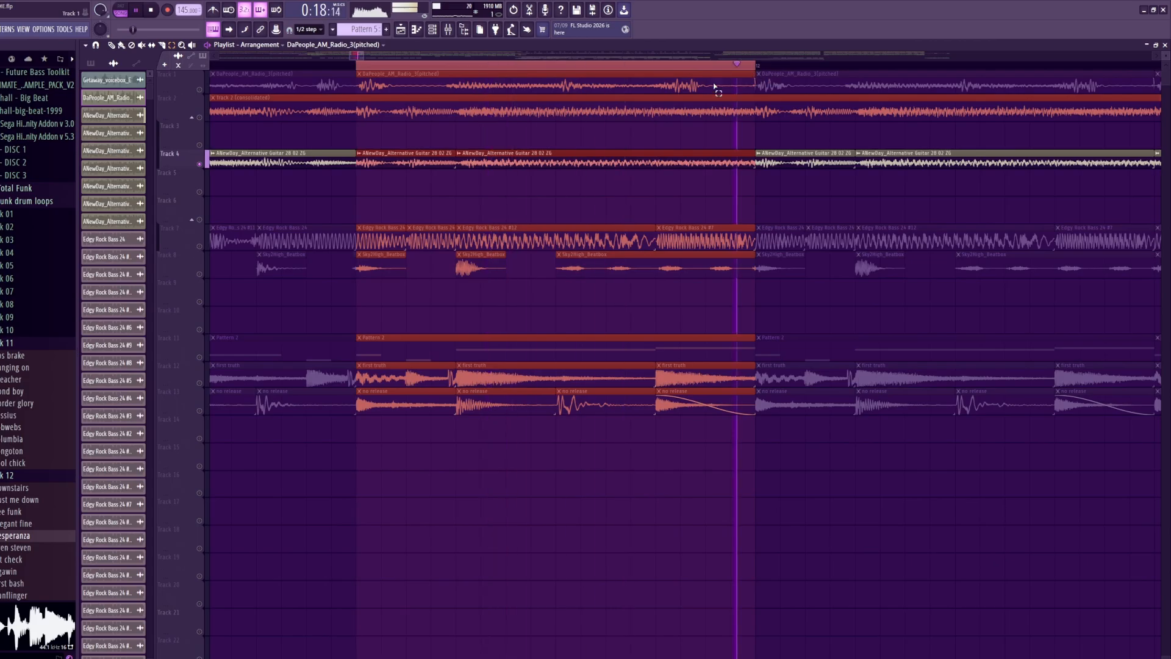
pyautogui.press('space')
pyautogui.keyDown('ctrl'); pyautogui.click(624, 68); pyautogui.keyUp('ctrl')
# - Play the soloed guitar on Track 4 from the middle of bar 11 into bar 12
pyautogui.scroll(-4, 622, 194)
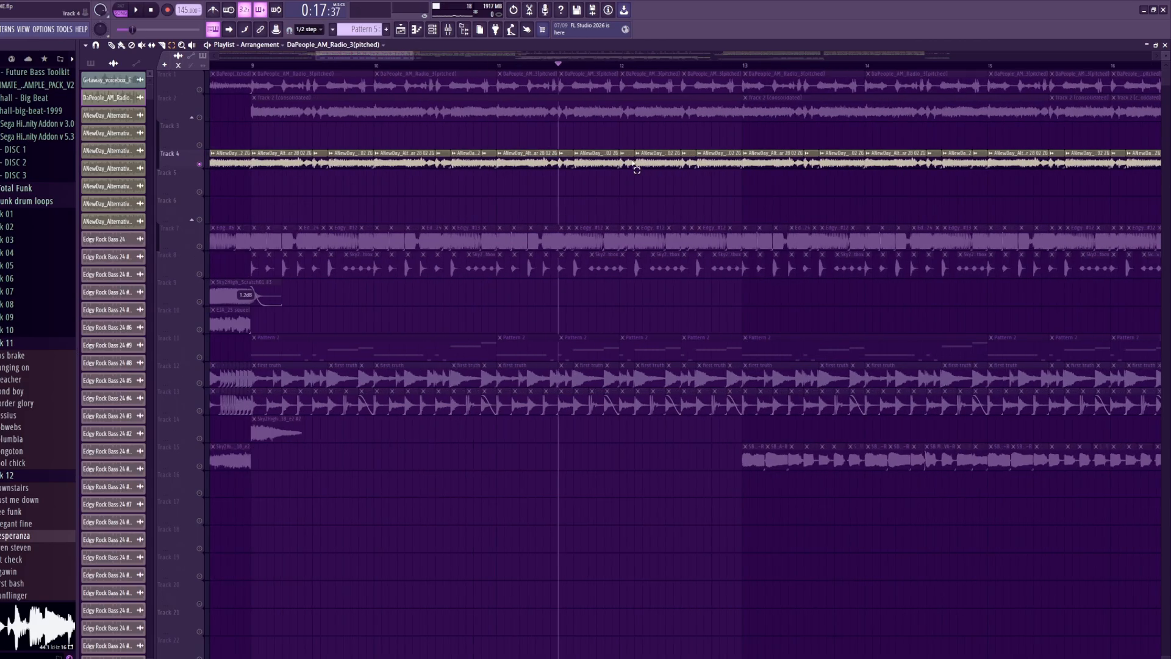
pyautogui.scroll(-3, 627, 236)
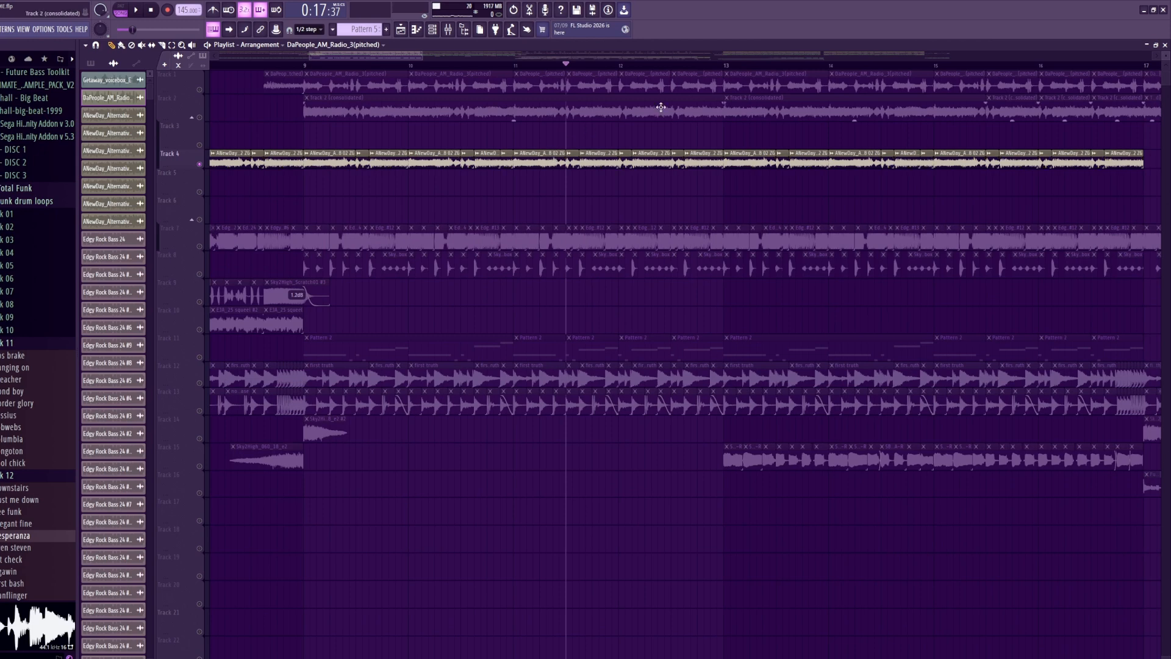
pyautogui.scroll(3, 660, 107)
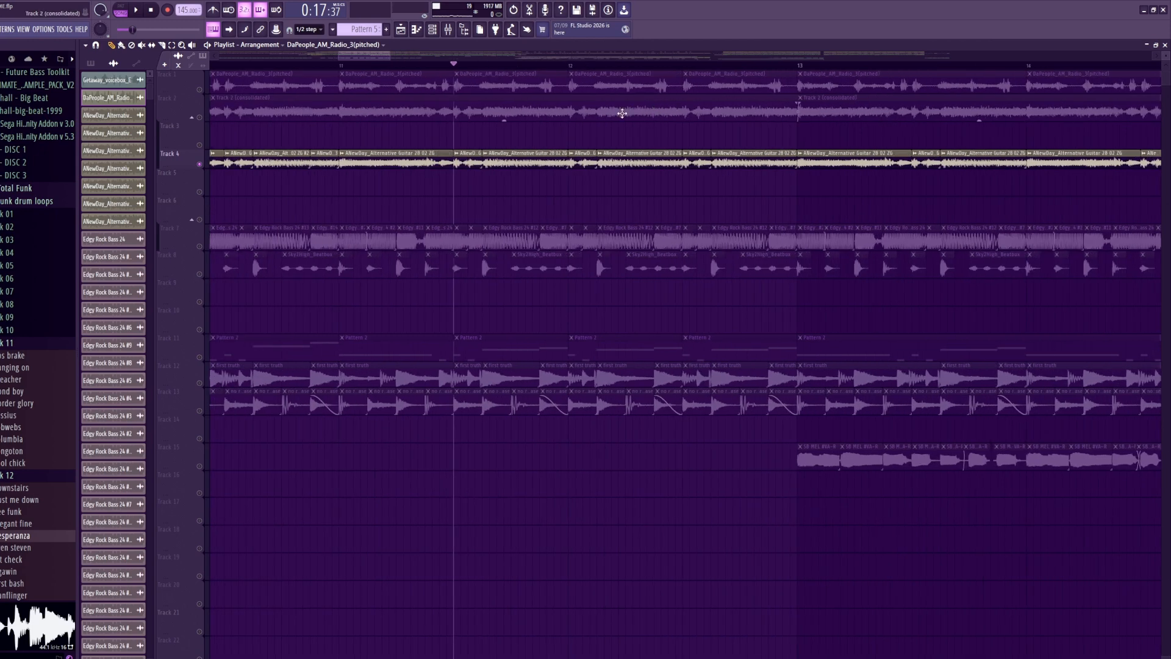
pyautogui.press('space')
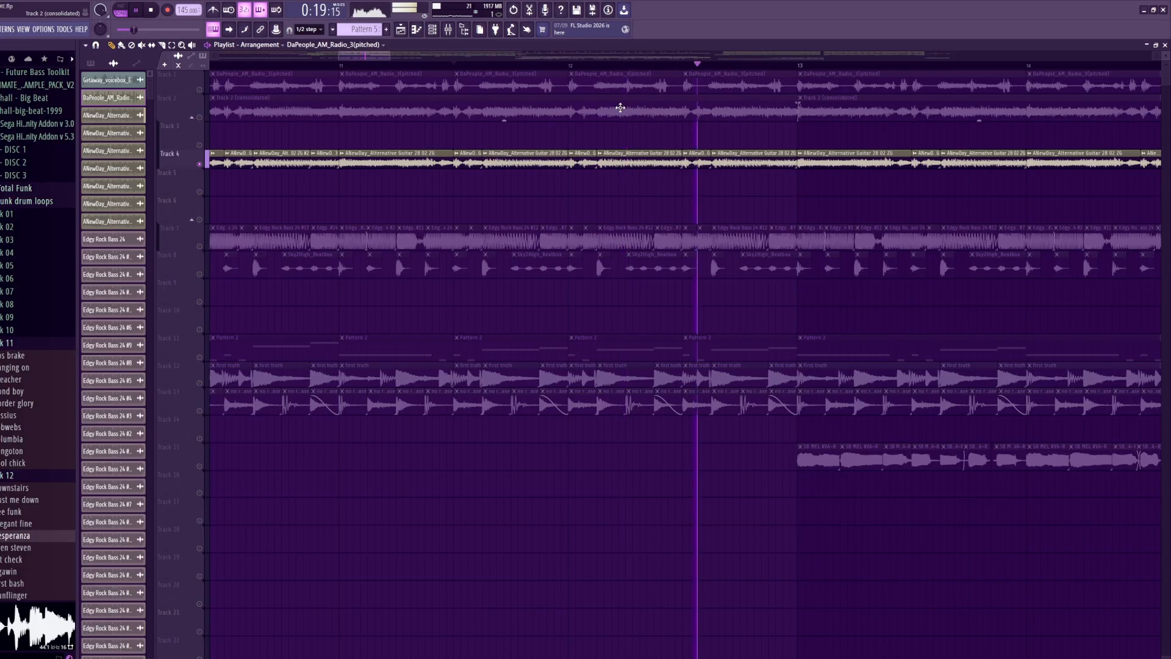
pyautogui.press('space')
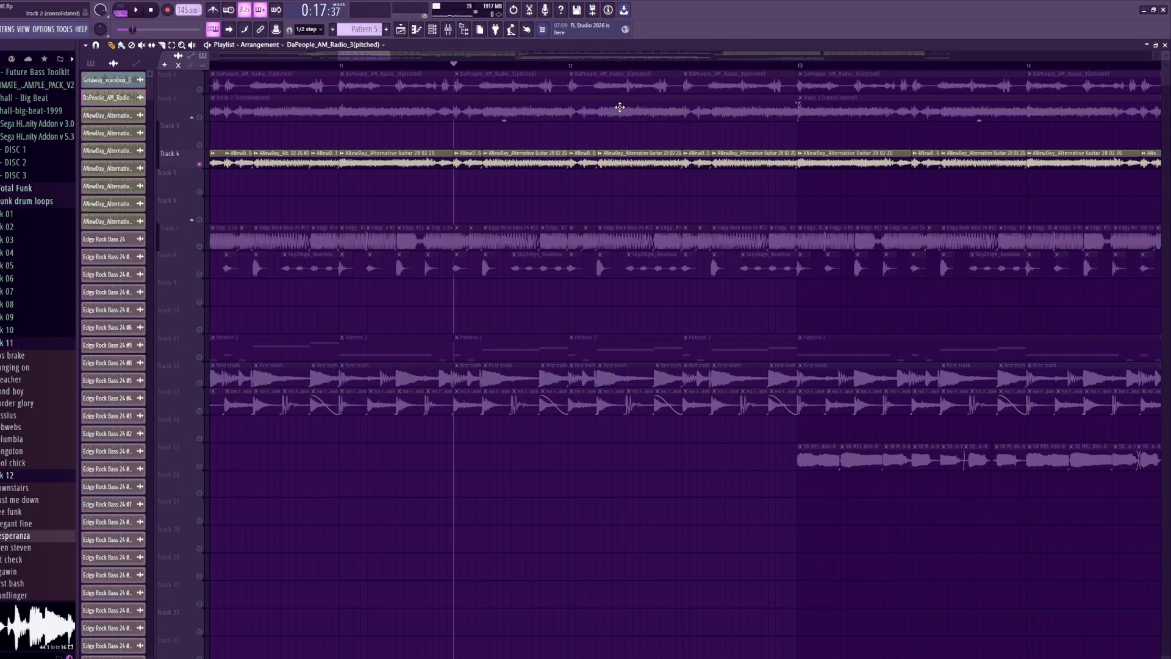
# - Solo the consolidated clip on Track 2 and the radio clips on Track 1 in turn, playing each from mid-bar 11
pyautogui.click(200, 113)
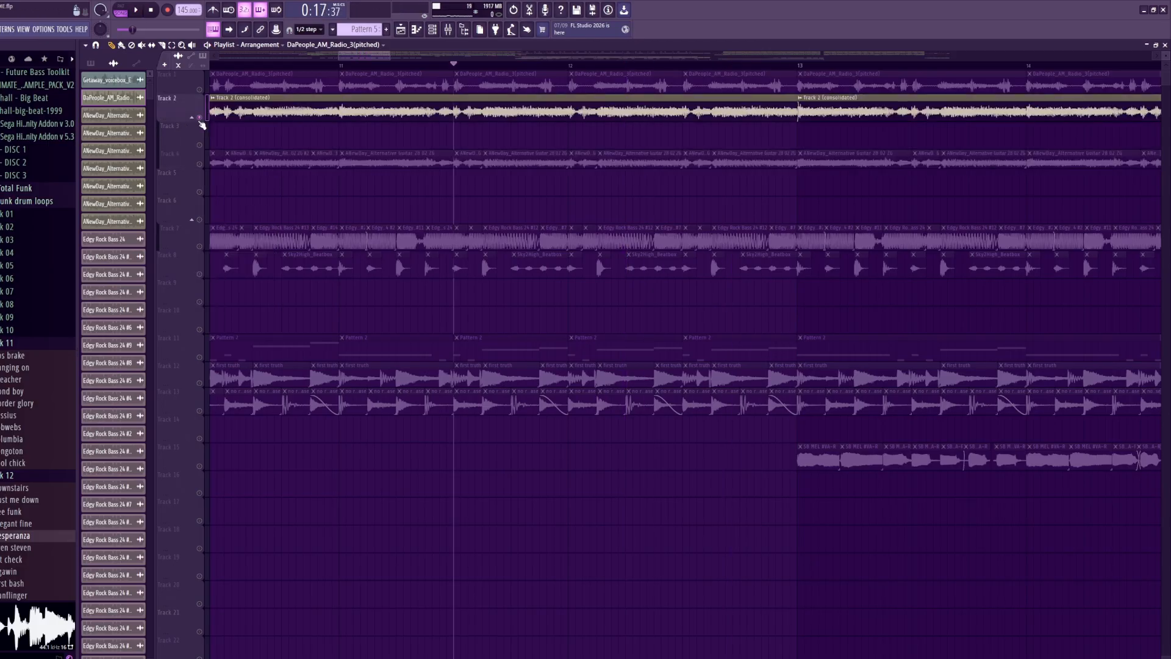
pyautogui.press('space')
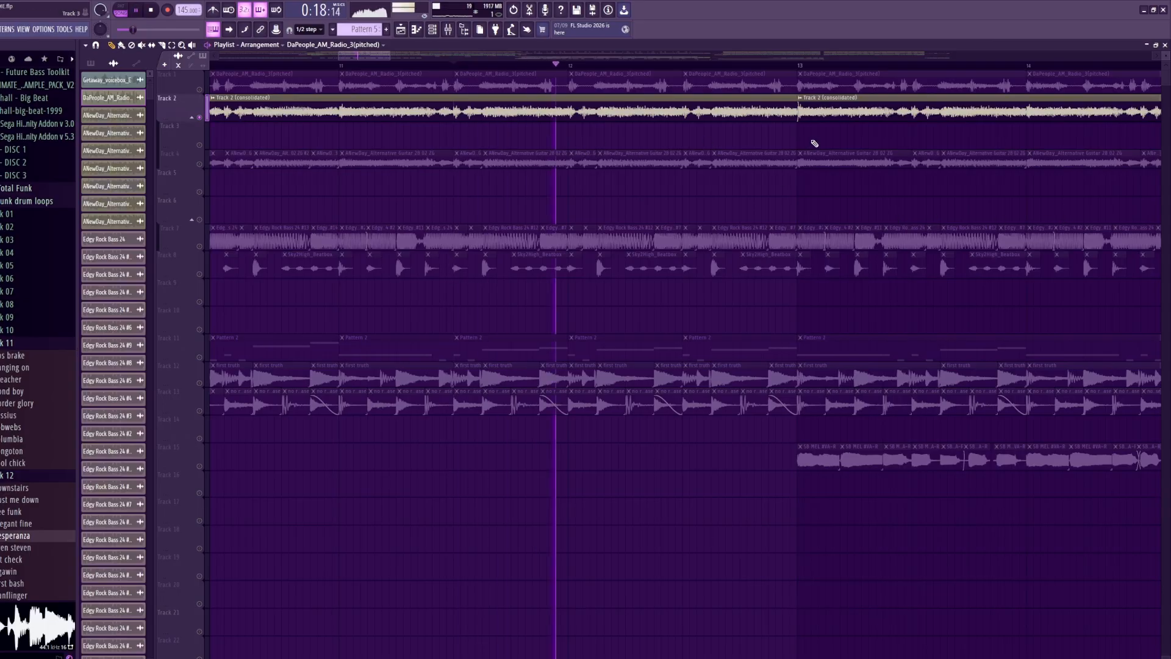
pyautogui.press('space')
pyautogui.rightClick(199, 89)
pyautogui.press('space')
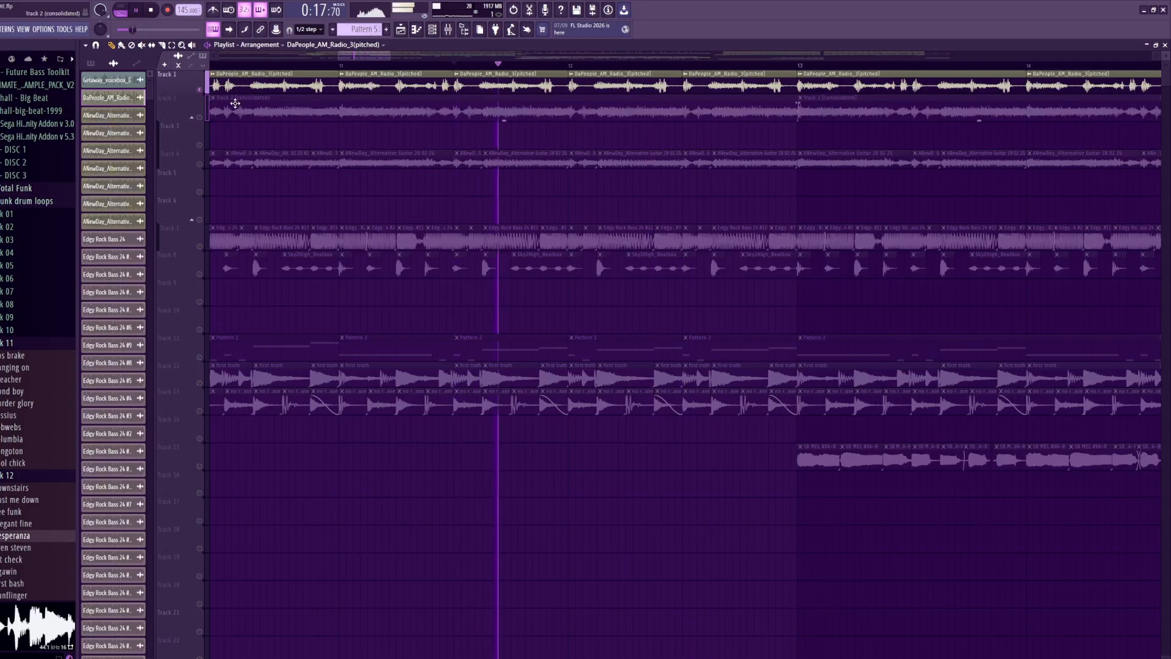
pyautogui.press('space')
# - Solo Track 7 and play only its Edgy Rock Bass clips from the middle of bar 11
pyautogui.rightClick(200, 247)
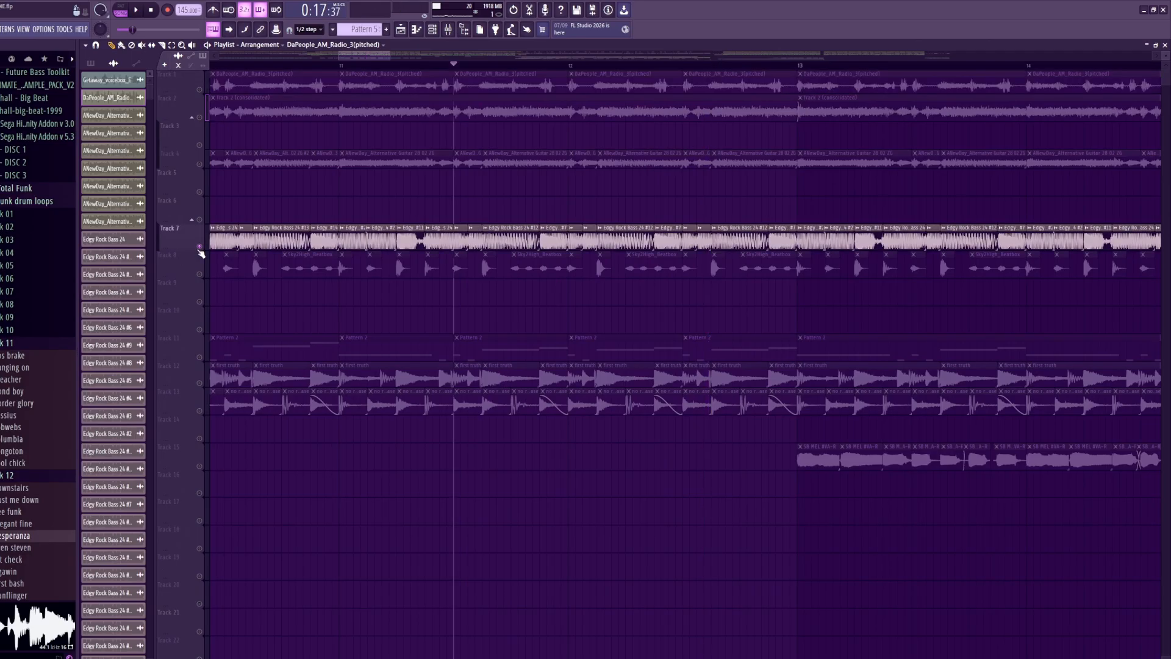
pyautogui.press('space')
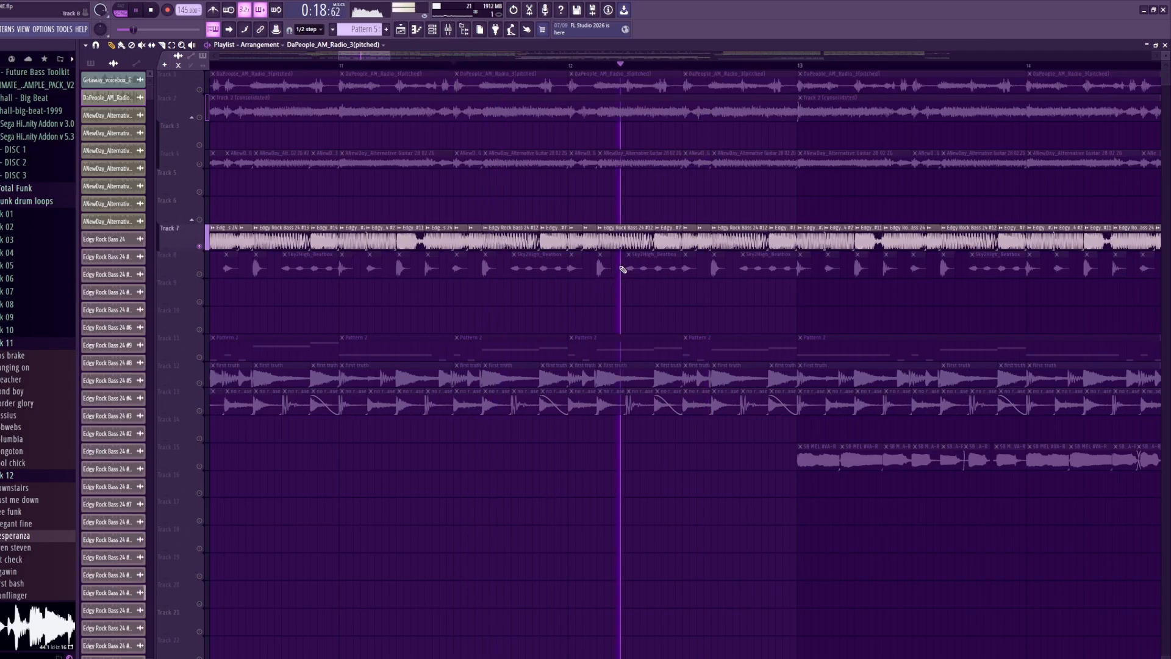
pyautogui.press('space')
# - Solo Track 8 and play only its Sky2High beatbox clips from the middle of bar 11
pyautogui.rightClick(203, 268)
pyautogui.click(188, 274)
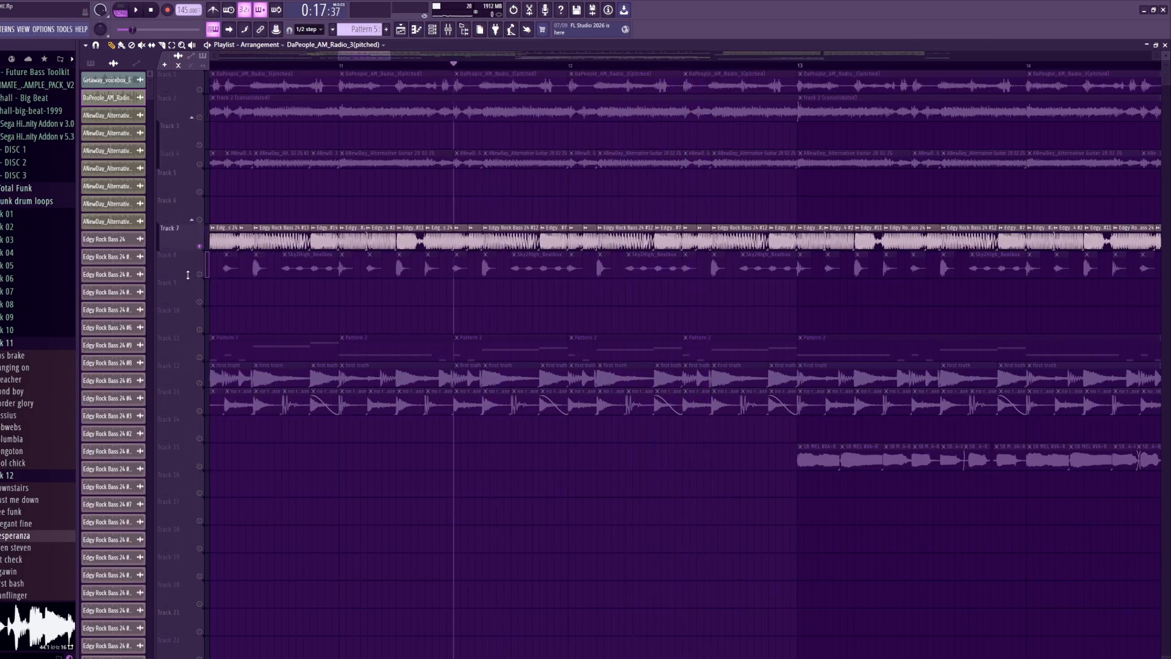
pyautogui.rightClick(200, 274)
pyautogui.press('space')
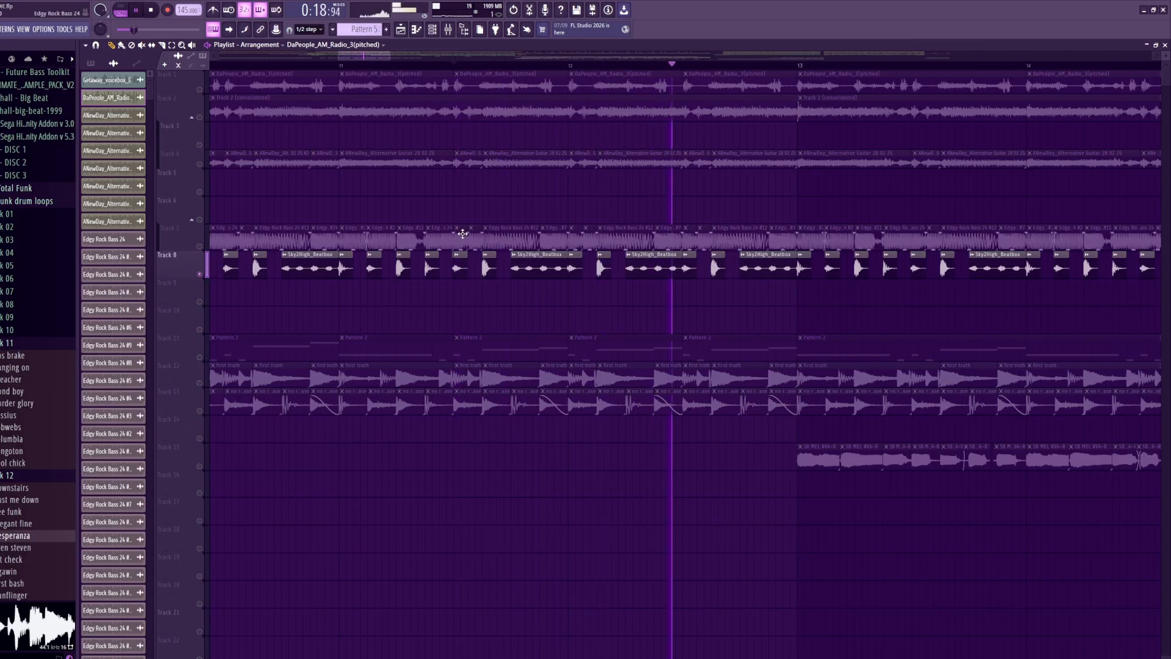
# - Solo Track 11 and play only its Pattern 2 clips from the middle of bar 11
pyautogui.press('space')
pyautogui.press('space')
pyautogui.rightClick(199, 356)
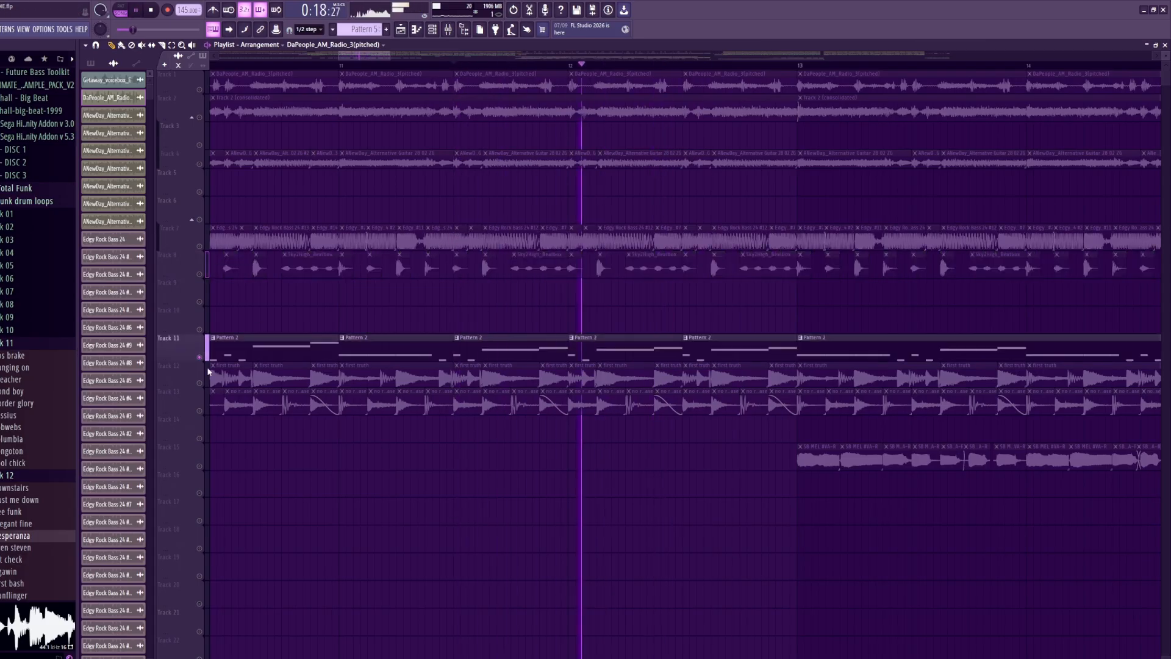
# - Solo the first truth clips on Track 12 and the drum clips on Track 13 in turn, playing each from mid-bar 11
pyautogui.rightClick(199, 409)
pyautogui.press('space')
pyautogui.press('space')
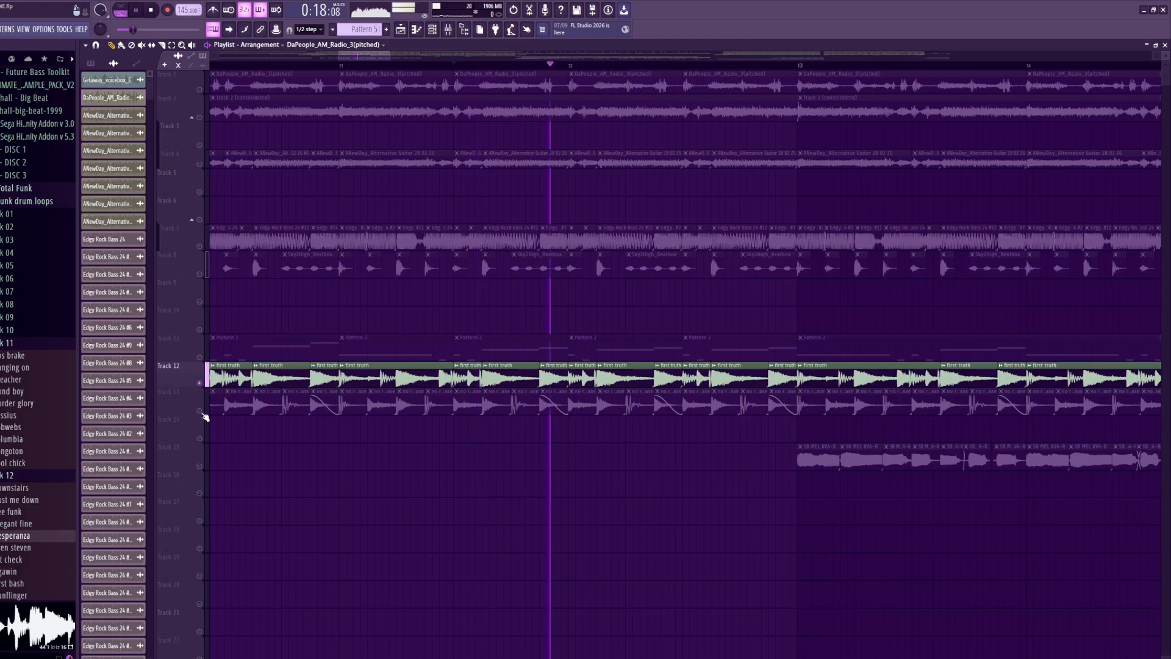
pyautogui.press('space')
pyautogui.press('space')
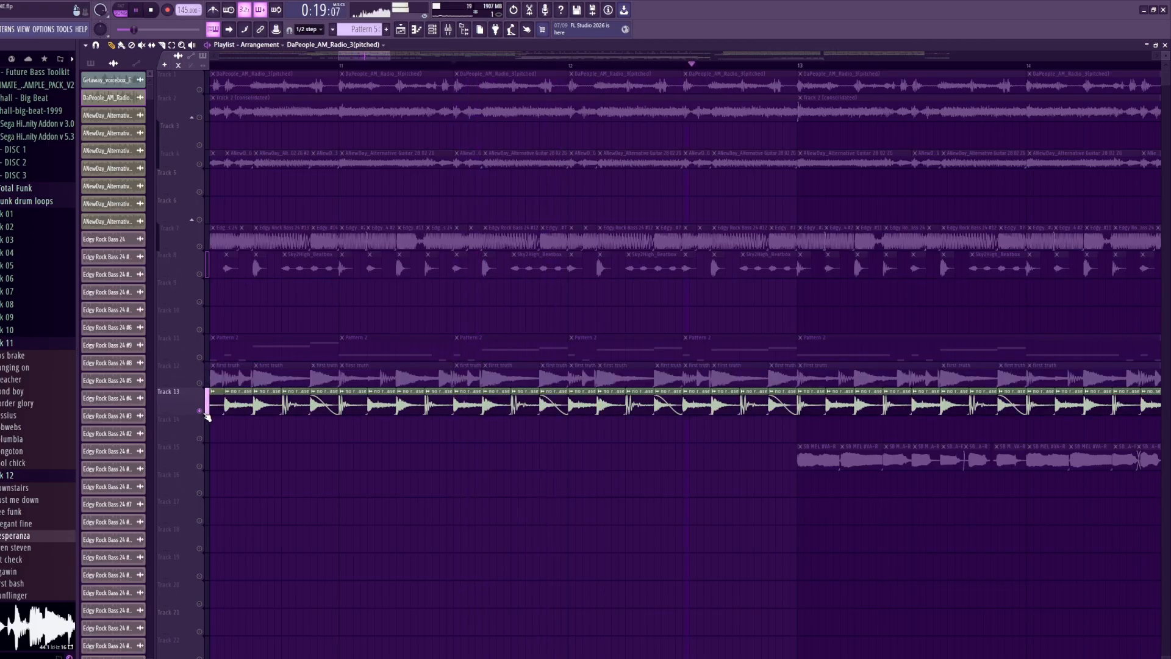
# - Stop playback, unsolo Track 13, and move the playhead to the start of bar 13, where the Track 15 clips begin
pyautogui.press('space')
pyautogui.rightClick(201, 411)
pyautogui.scroll(-5, 518, 478)
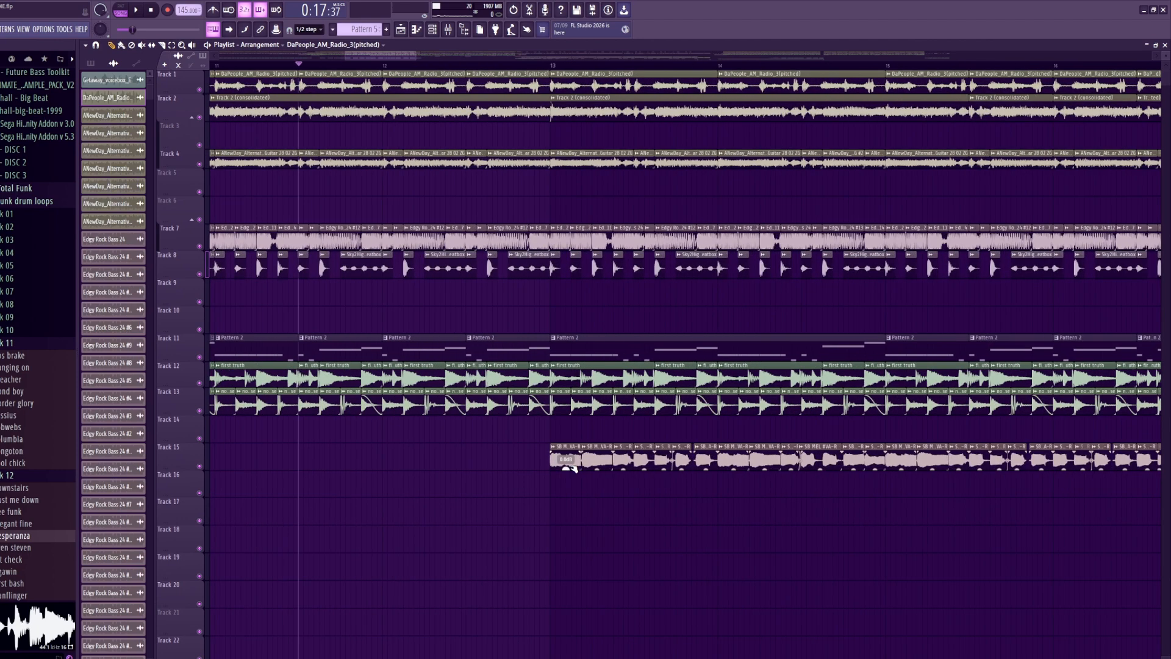
pyautogui.scroll(5, 574, 468)
pyautogui.click(525, 66)
pyautogui.scroll(-3, 466, 275)
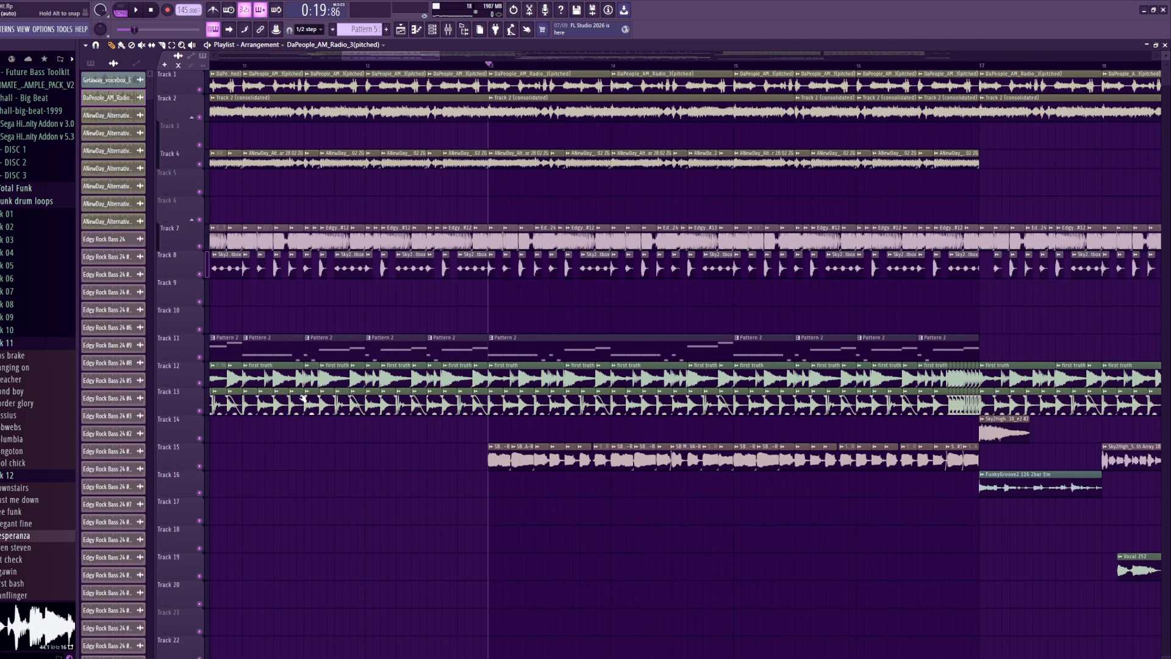
pyautogui.rightClick(194, 467)
pyautogui.moveTo(160, 470); pyautogui.dragTo(177, 470)
pyautogui.scroll(-4, 261, 420)
pyautogui.scroll(5, 395, 396)
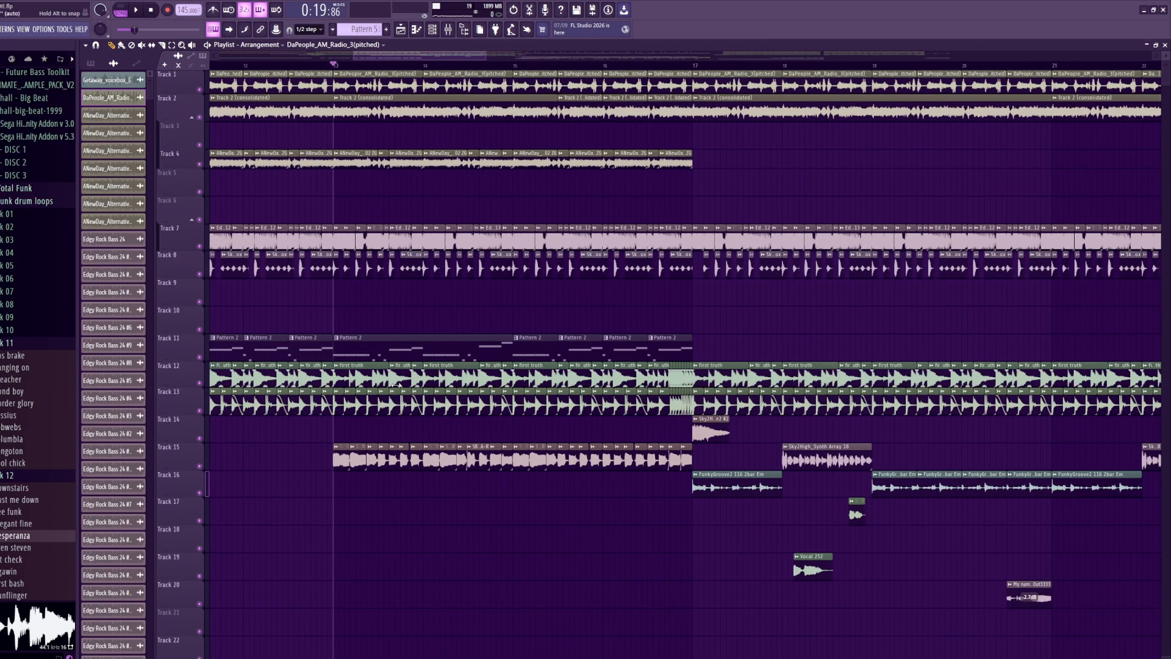
# - Play the full mix from the start of bar 13 into bar 15, restarting playback from bar 13 between listens
pyautogui.press('space')
pyautogui.press('space')
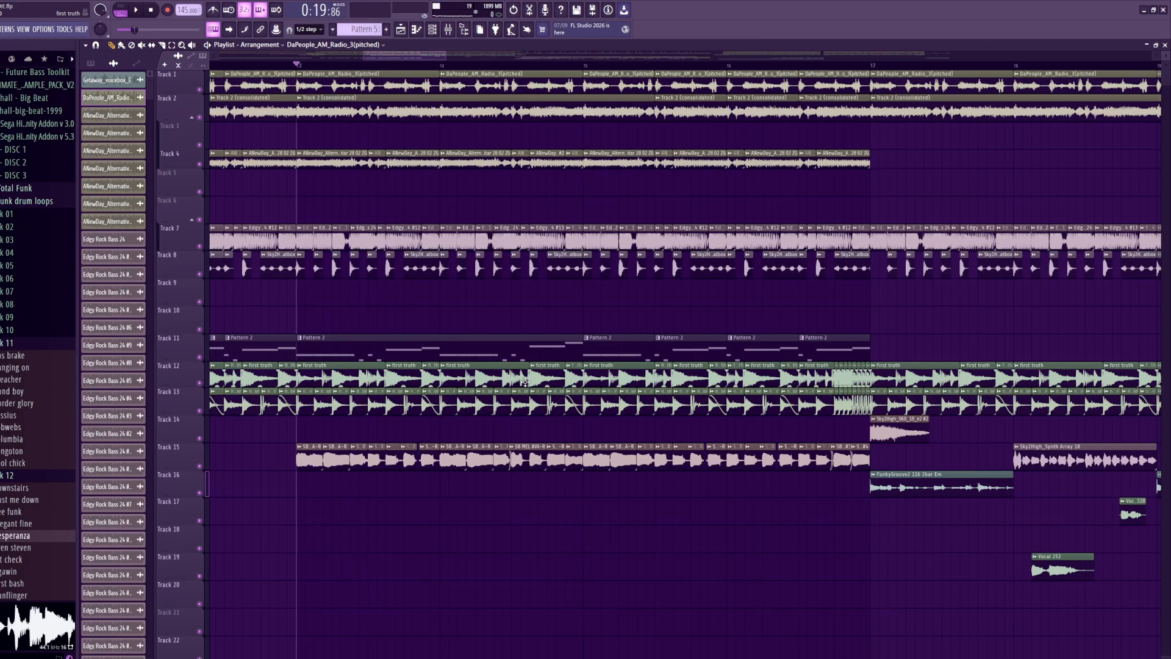
pyautogui.press('space')
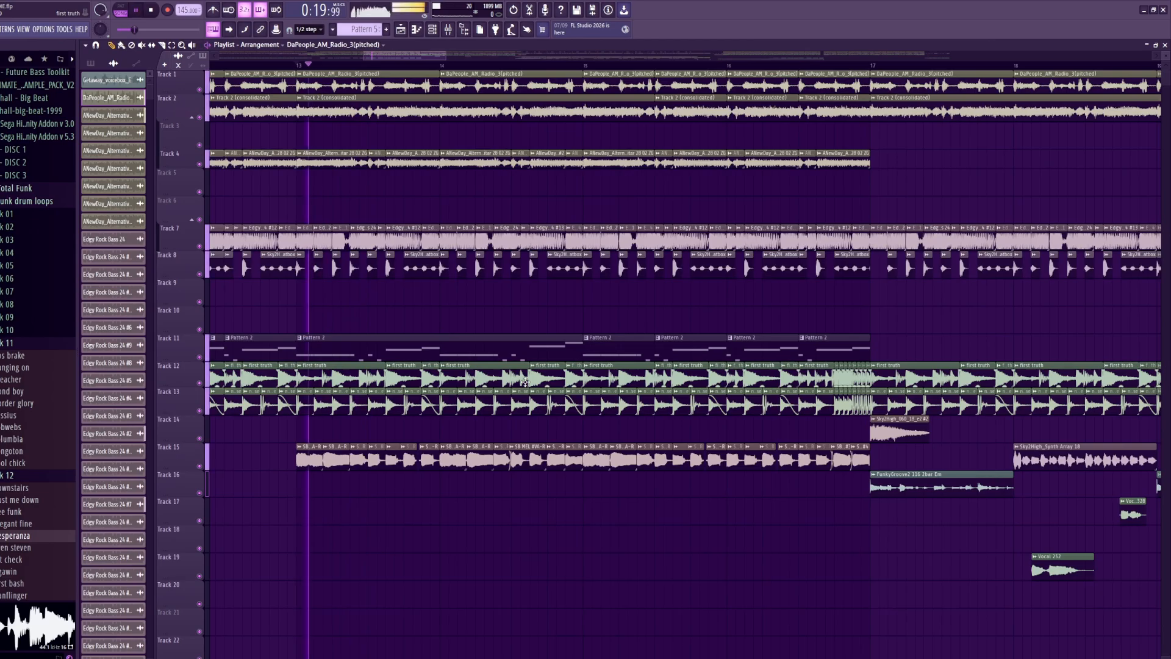
pyautogui.press('space')
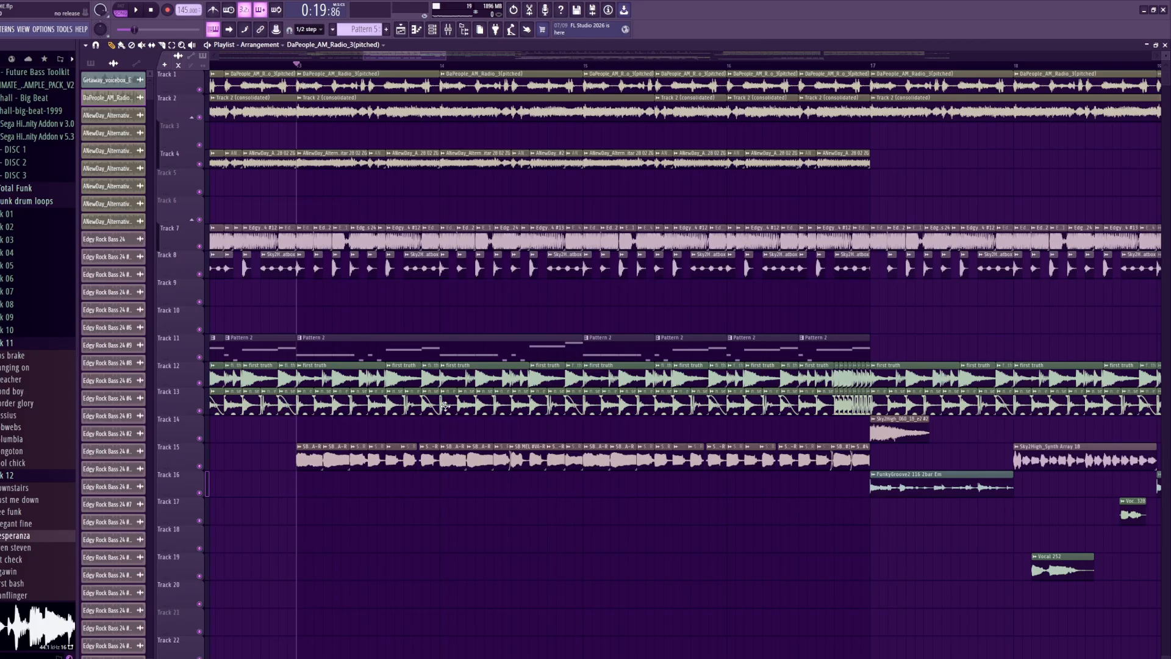
pyautogui.press('space')
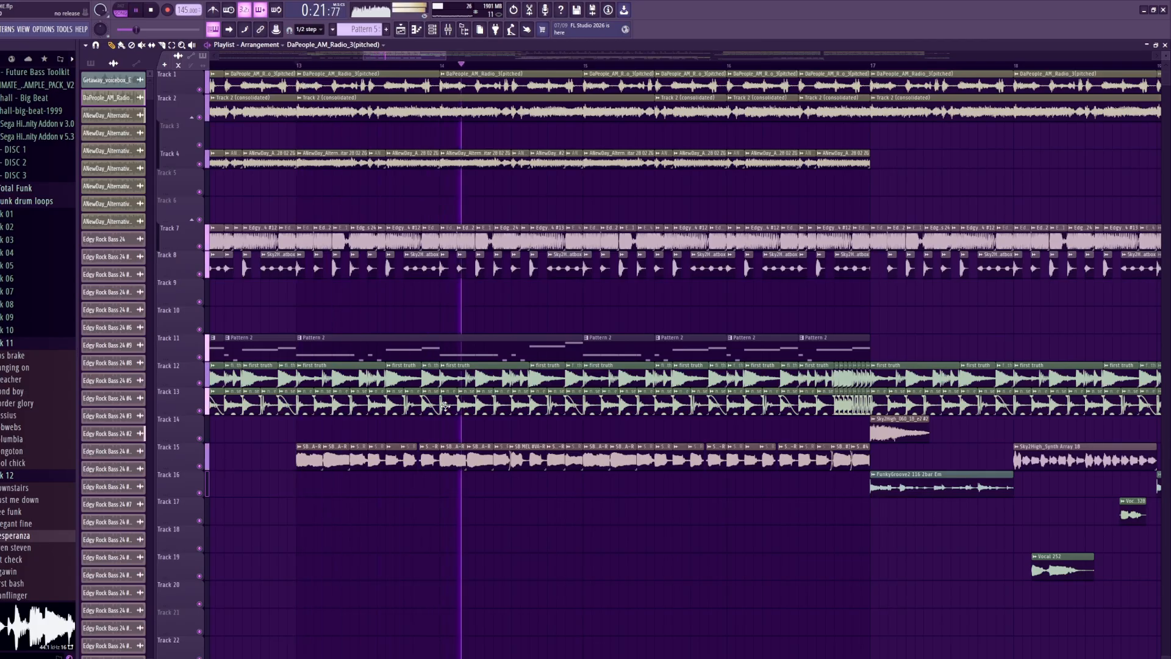
pyautogui.scroll(-4, 500, 424)
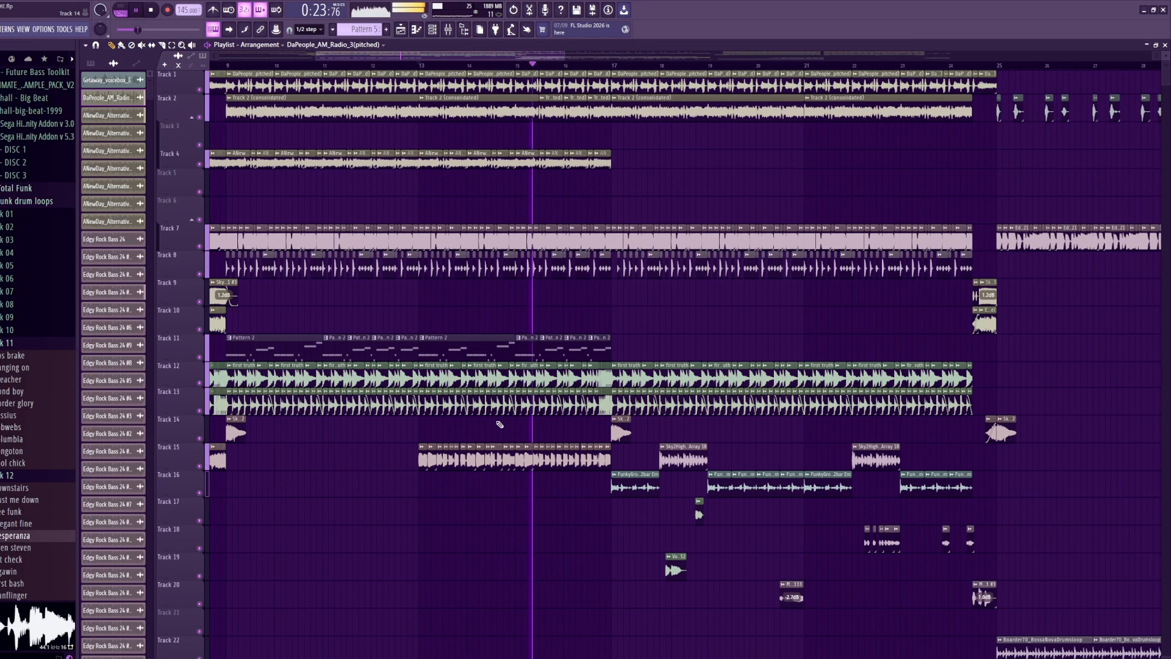
# - Stop the playback and return the playhead to bar 17, where the first FunkyGroove2 clip starts
pyautogui.scroll(4, 500, 423)
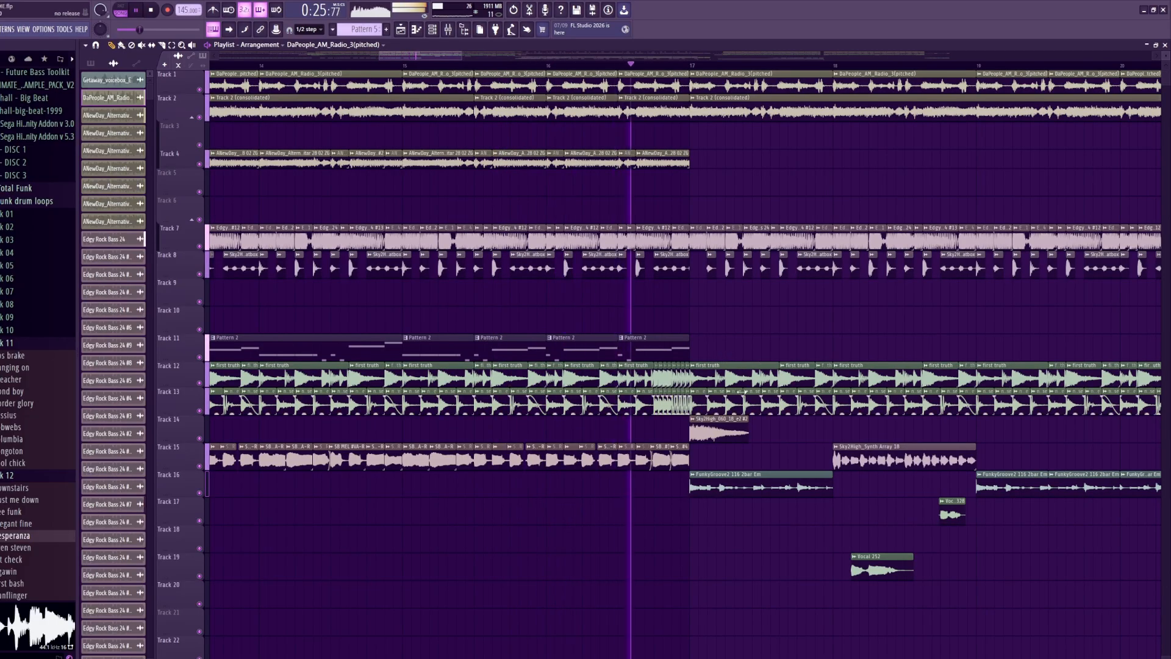
pyautogui.scroll(-4, 672, 448)
pyautogui.press('space')
pyautogui.scroll(5, 773, 400)
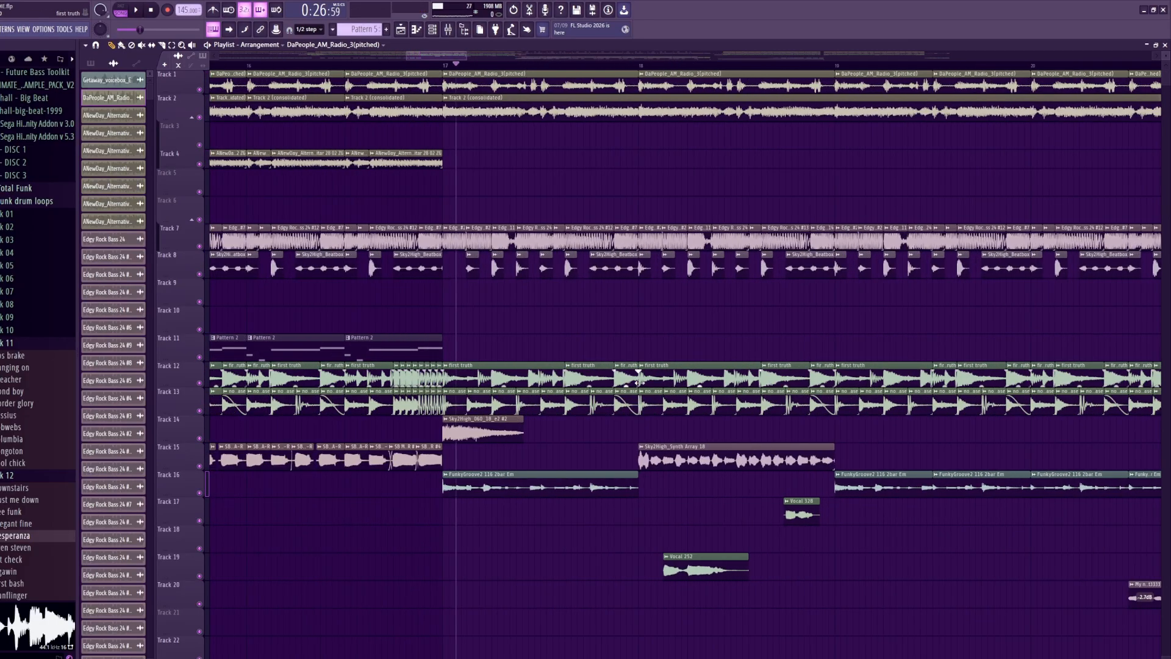
pyautogui.click(443, 66)
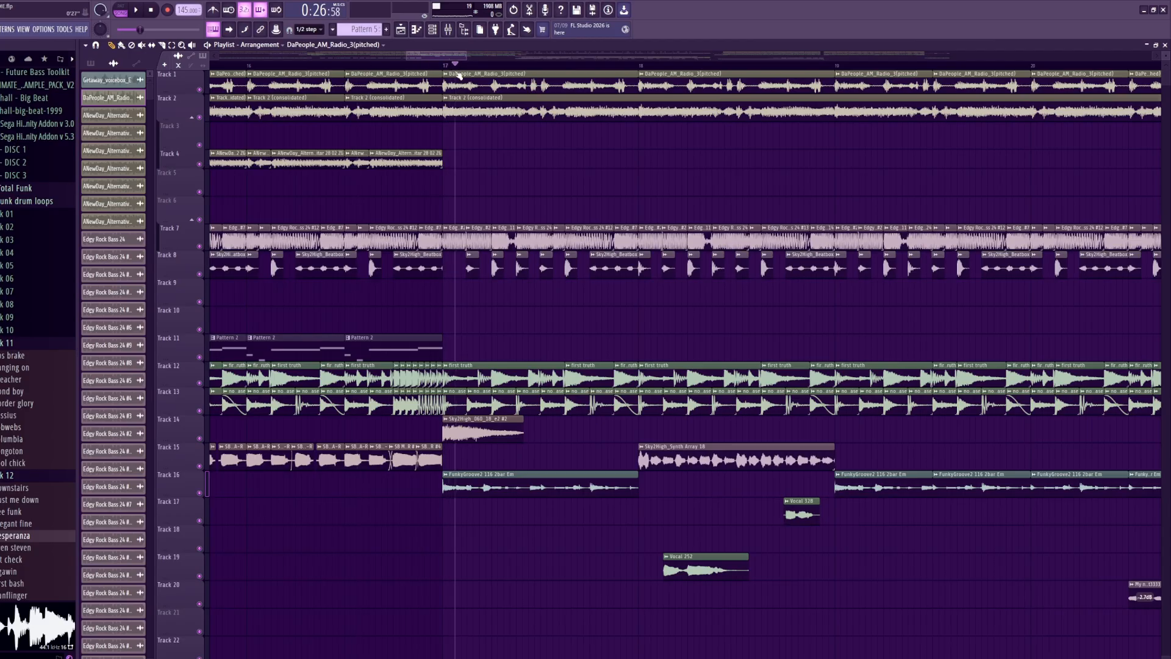
pyautogui.scroll(-2, 433, 244)
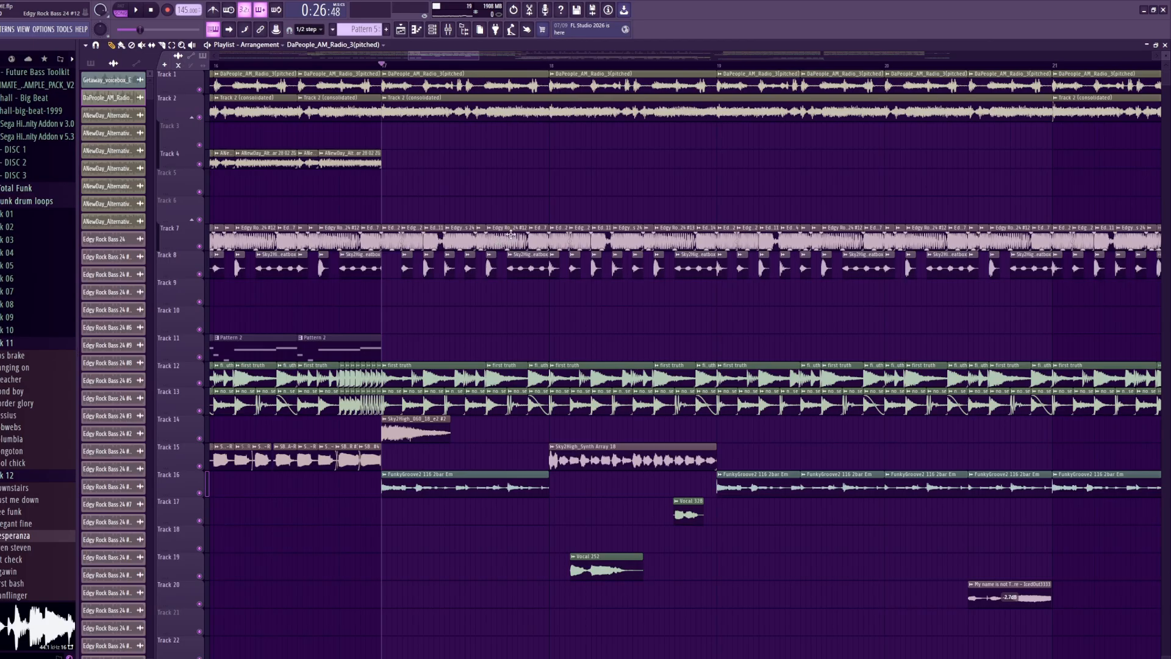
# - Solo Track 16 with the FunkyGroove2 clips and collapse the Track 11 folder of the funk drum loops
pyautogui.scroll(-3, 203, 411)
pyautogui.rightClick(201, 410)
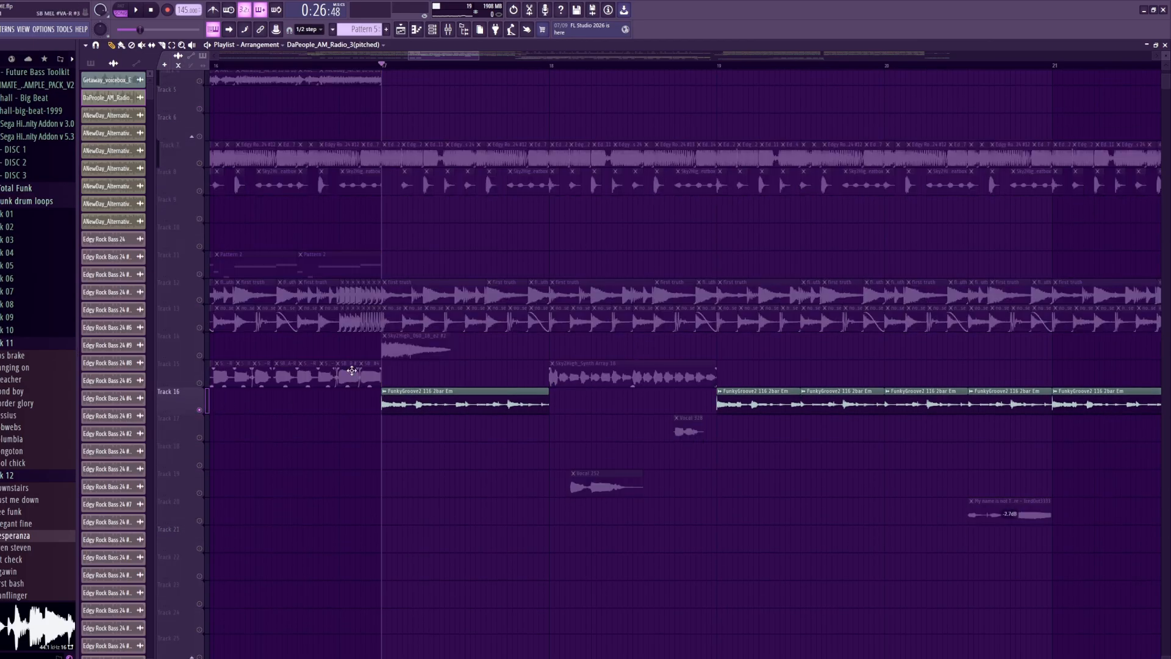
pyautogui.rightClick(34, 370)
pyautogui.click(32, 352)
pyautogui.click(12, 342)
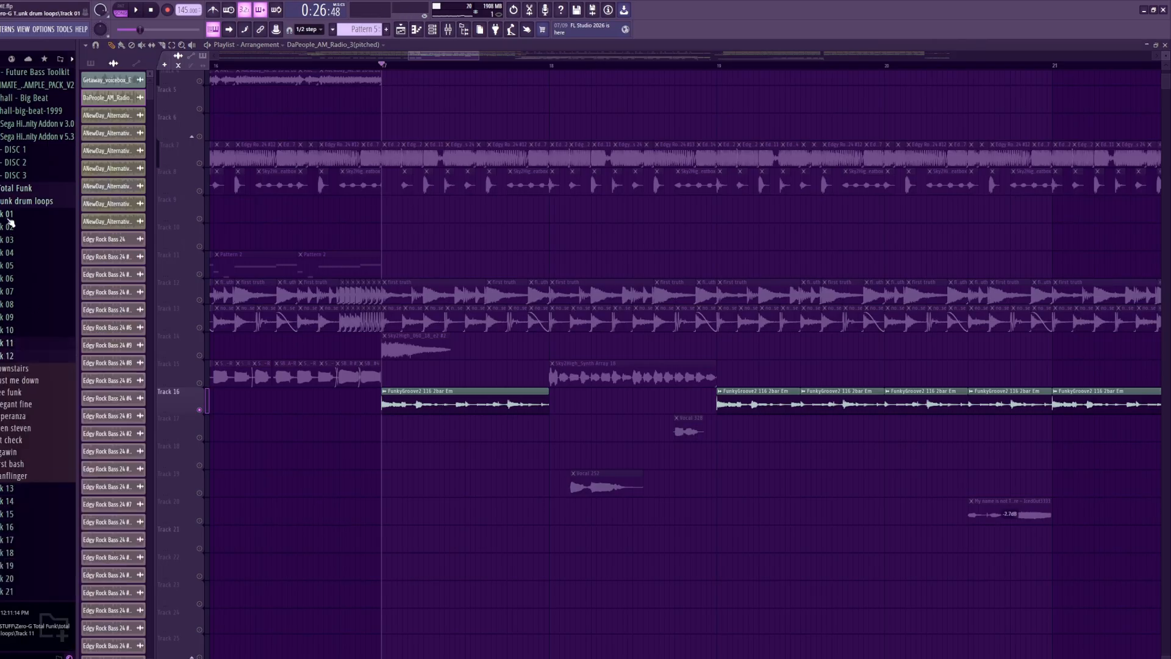
pyautogui.press('space')
pyautogui.press('space')
# - Collapse the Total Funk library and open the Loops folder of the Zero-G Guitar Odyssey library down to its guitar samples
pyautogui.click(33, 201)
pyautogui.click(25, 188)
pyautogui.click(41, 201)
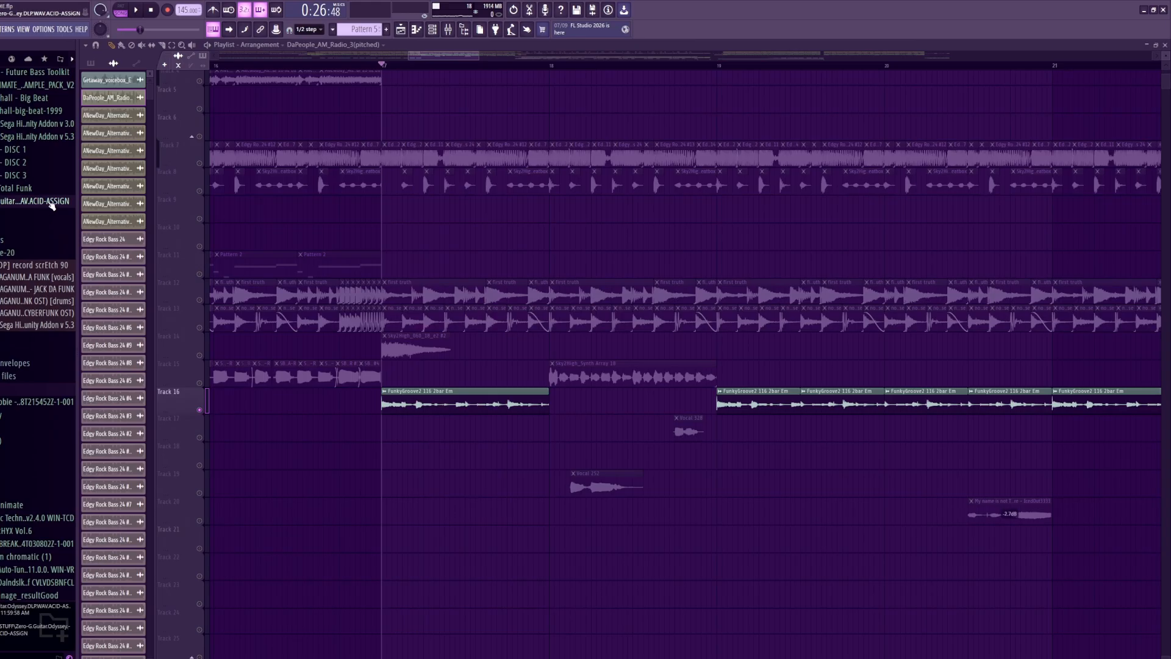
pyautogui.moveTo(77, 212)
pyautogui.mouseDown()
pyautogui.moveTo(302, 227)
pyautogui.moveTo(74, 227)
pyautogui.mouseUp()
pyautogui.click(20, 227)
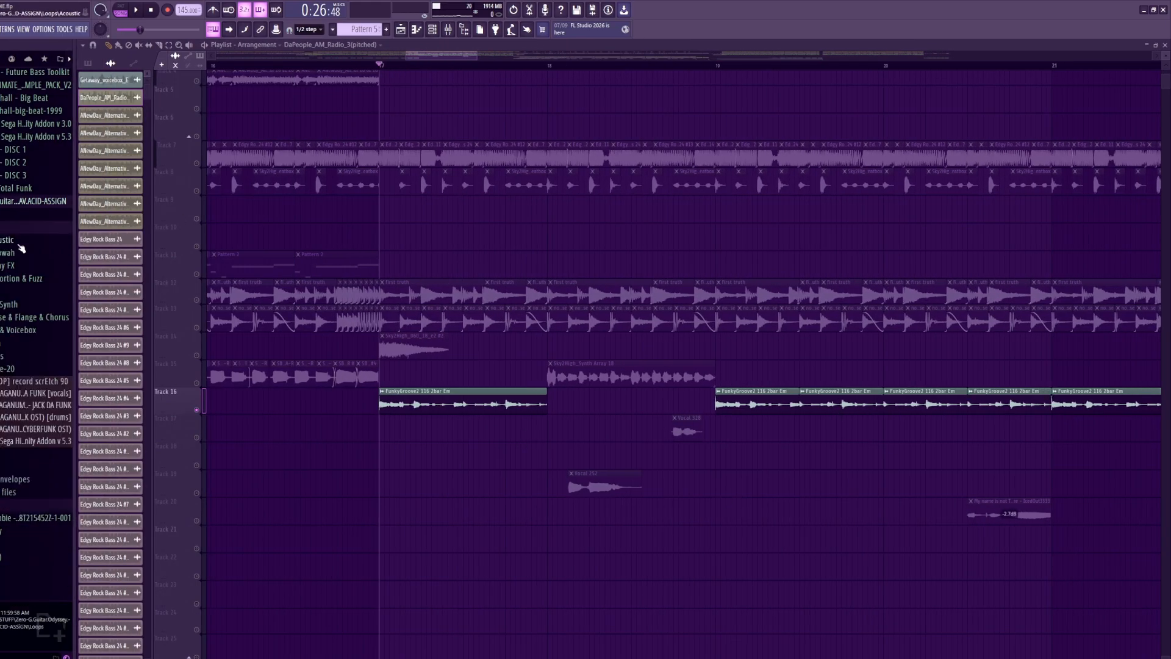
pyautogui.click(26, 343)
# - Audition the FastWah and FunkyGroove guitar loops, ending with FunkyGroove2 116 2bar Em
pyautogui.click(32, 356)
pyautogui.click(19, 524)
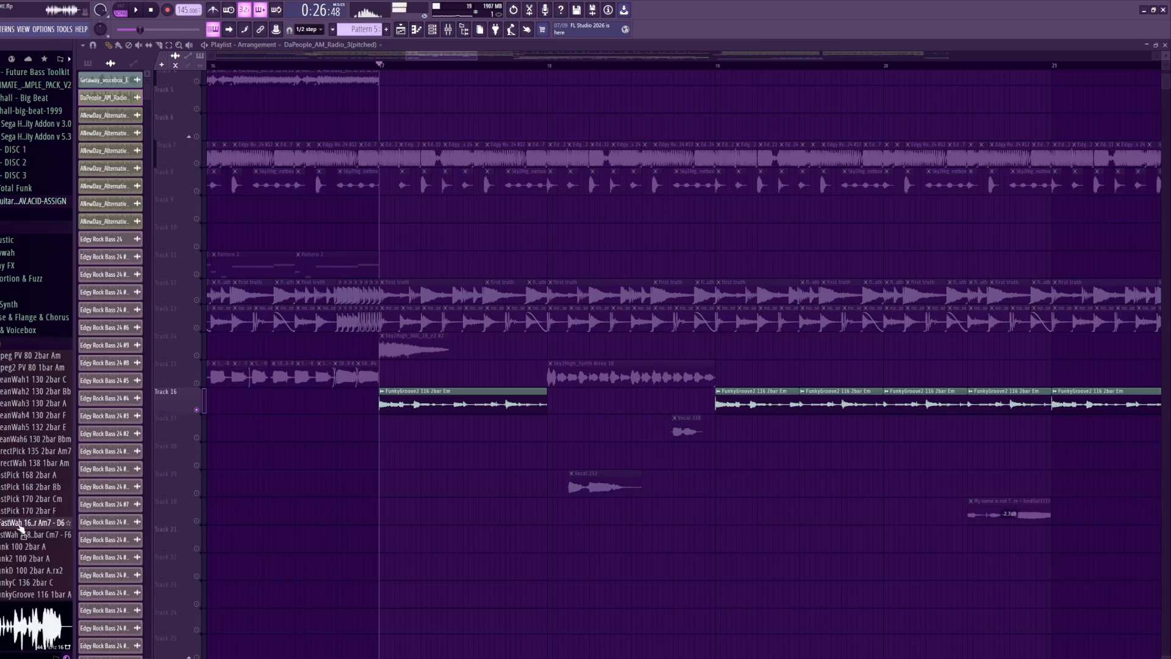
pyautogui.scroll(-2, 18, 518)
pyautogui.click(40, 476)
pyautogui.scroll(-1, 41, 476)
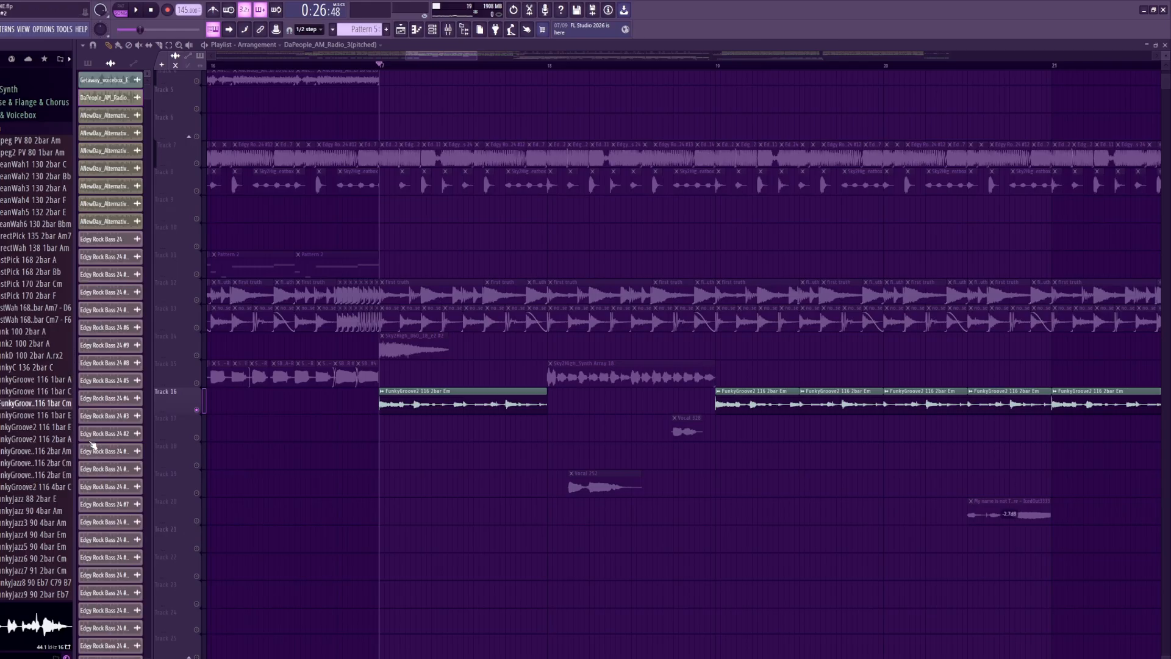
pyautogui.click(52, 440)
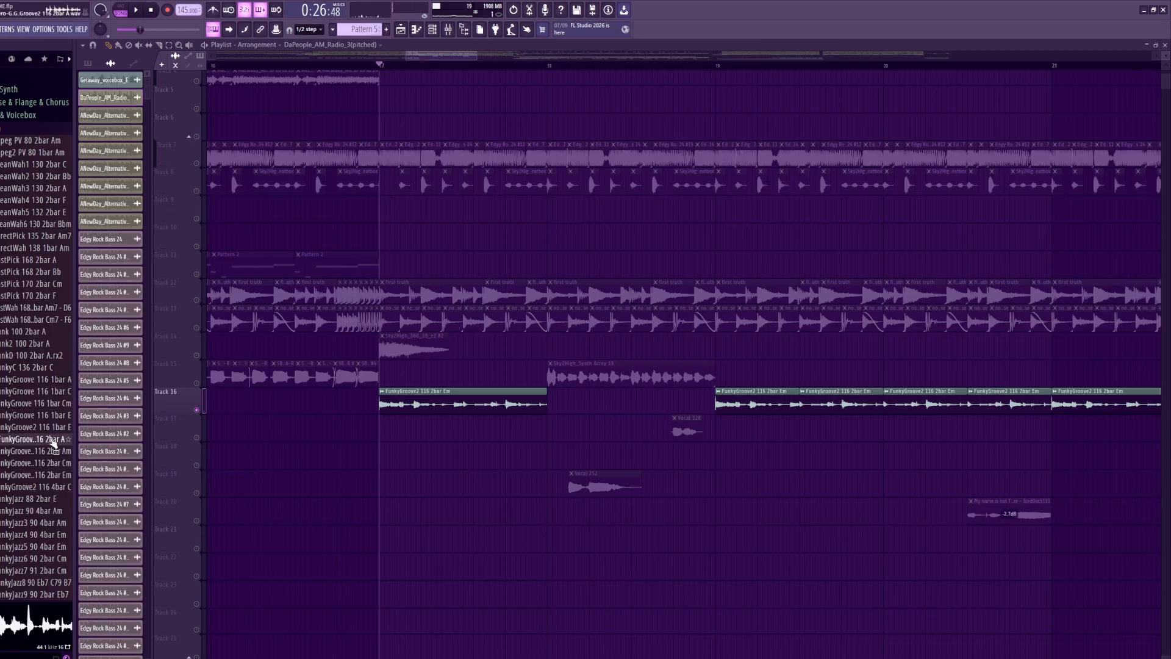
pyautogui.click(53, 428)
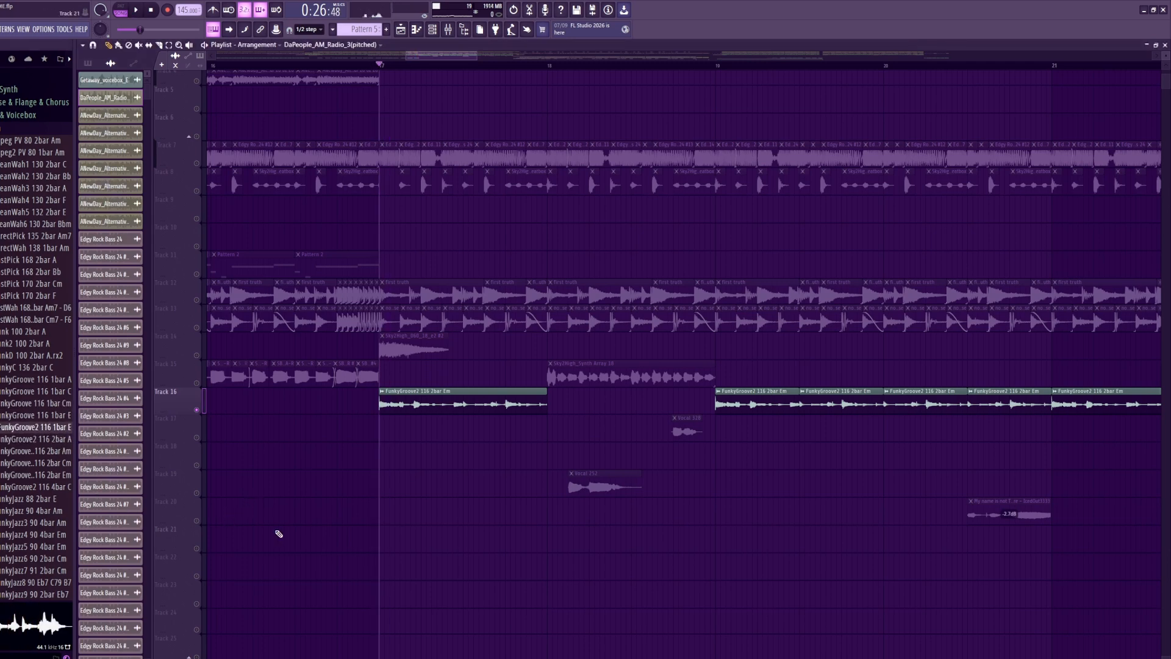
pyautogui.click(54, 476)
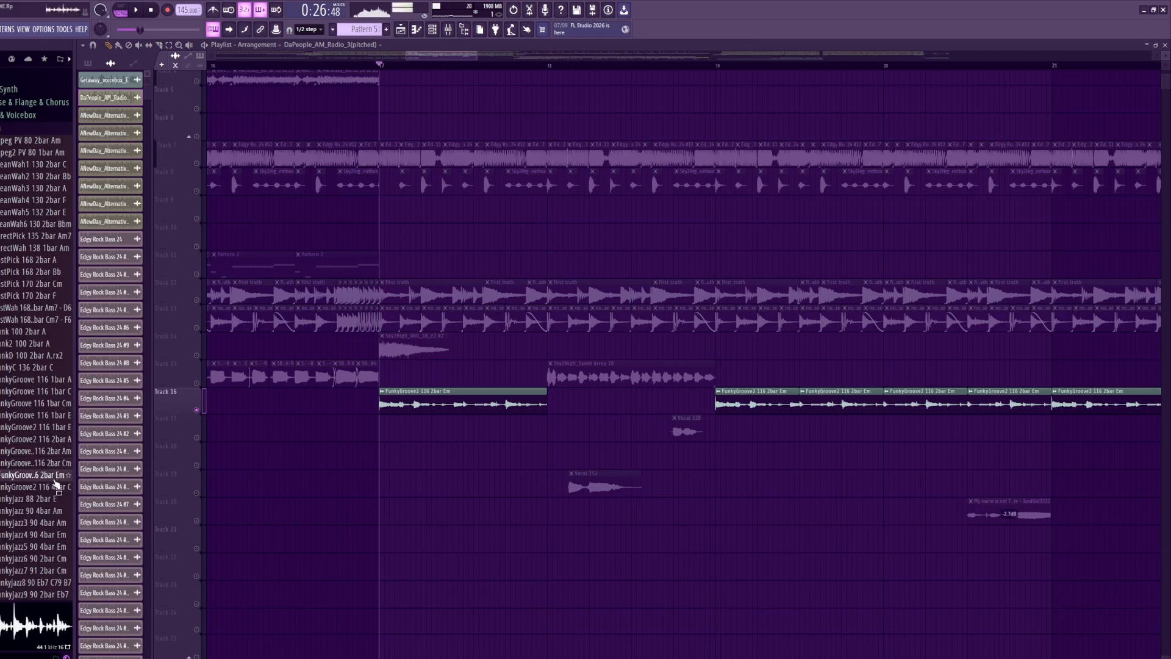
pyautogui.press('Up')
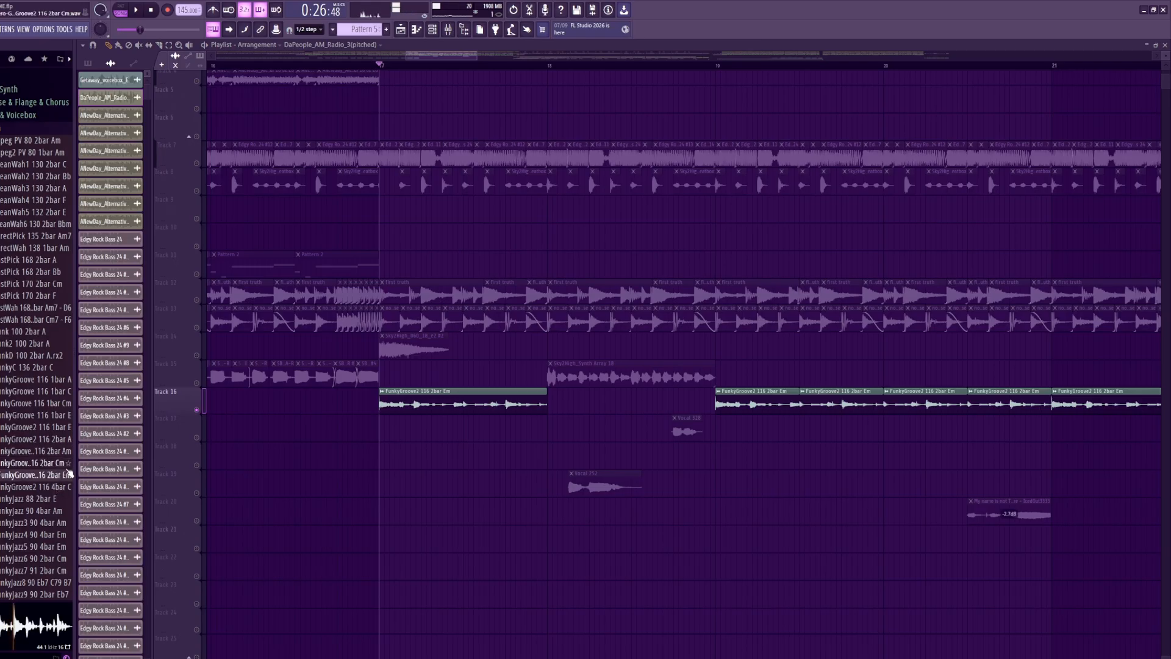
pyautogui.click(68, 474)
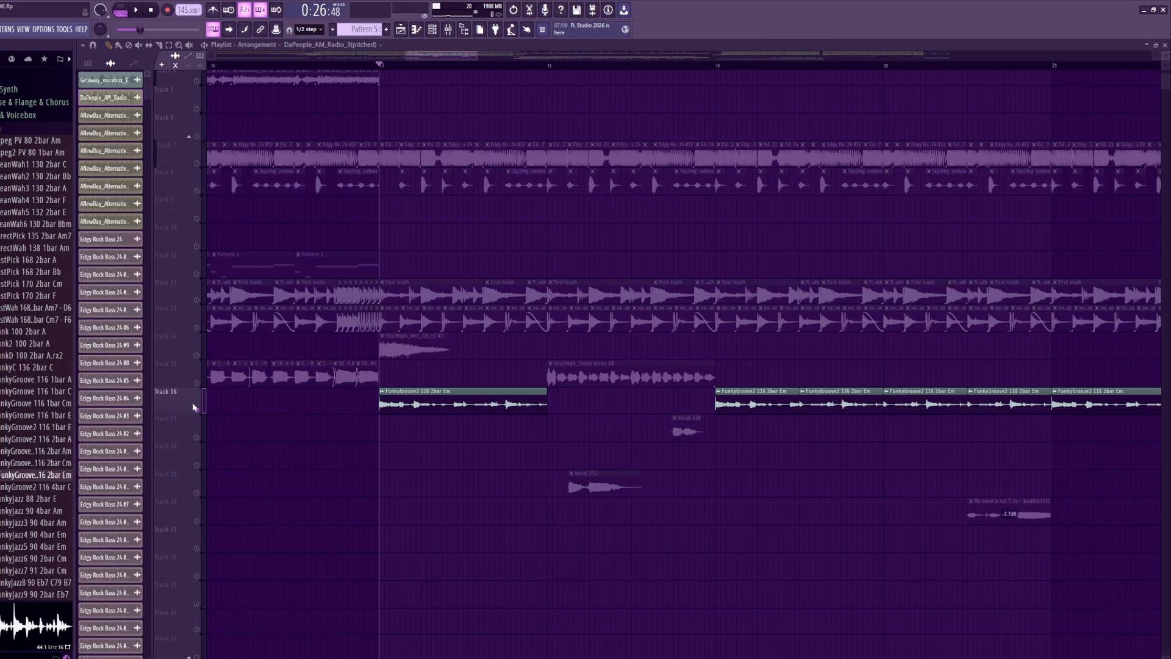
# - Unsolo Track 16 and play the full mix from bar 17 to just past bar 18
pyautogui.rightClick(196, 410)
pyautogui.scroll(3, 431, 475)
pyautogui.scroll(-3, 434, 476)
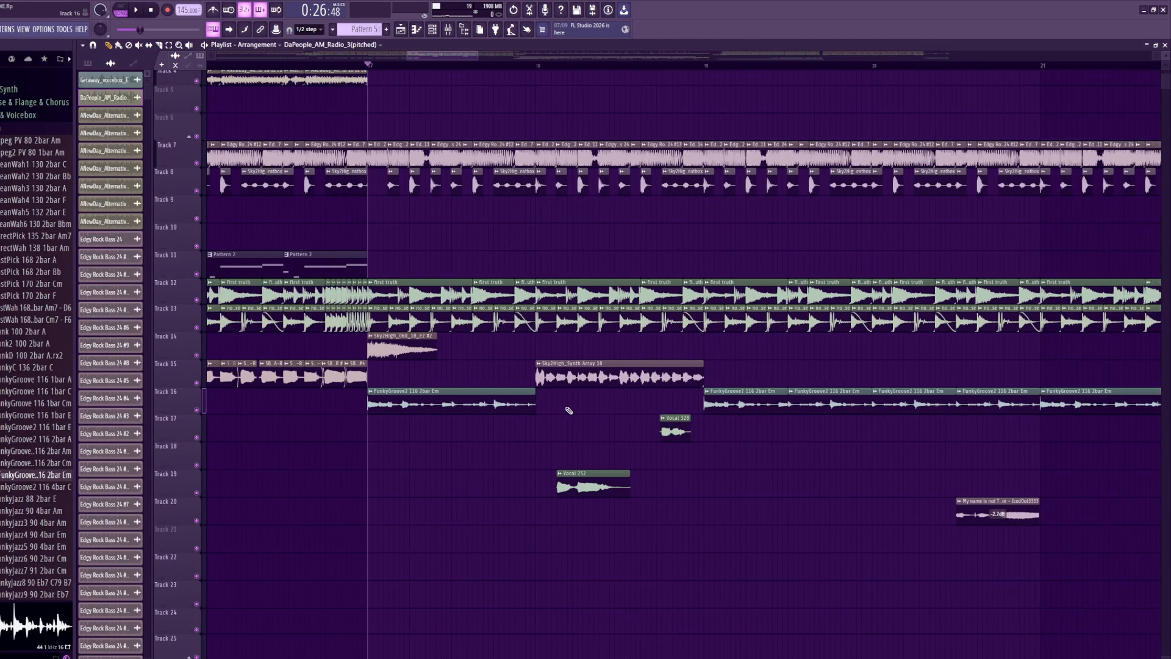
pyautogui.scroll(2, 568, 411)
pyautogui.press('space')
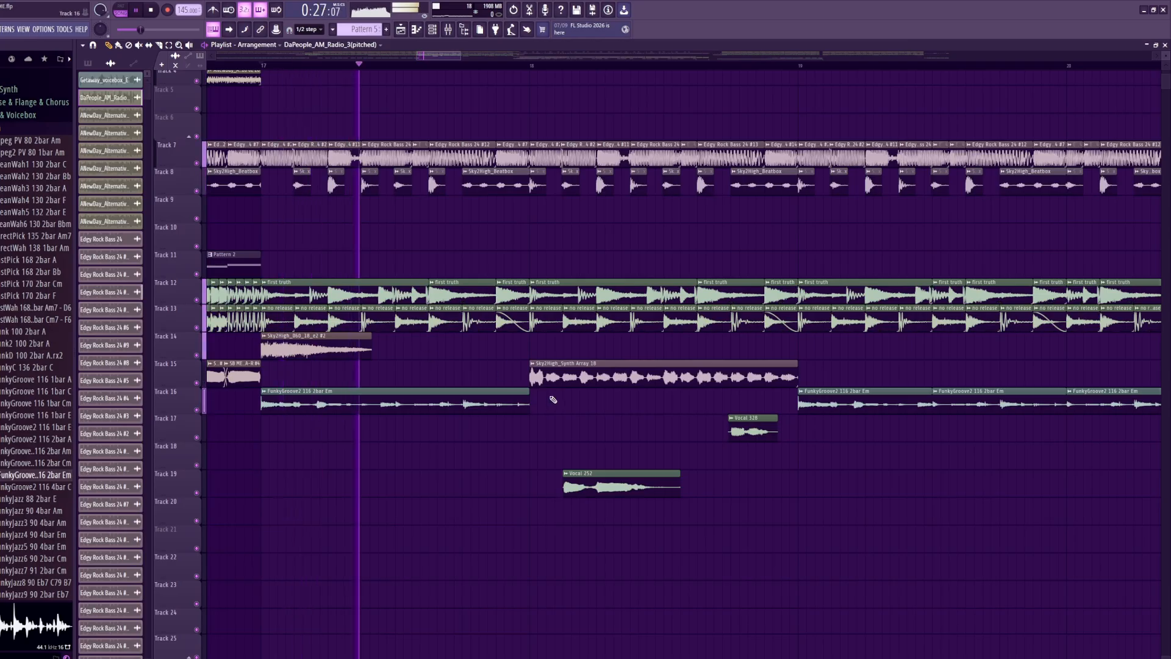
pyautogui.press('space')
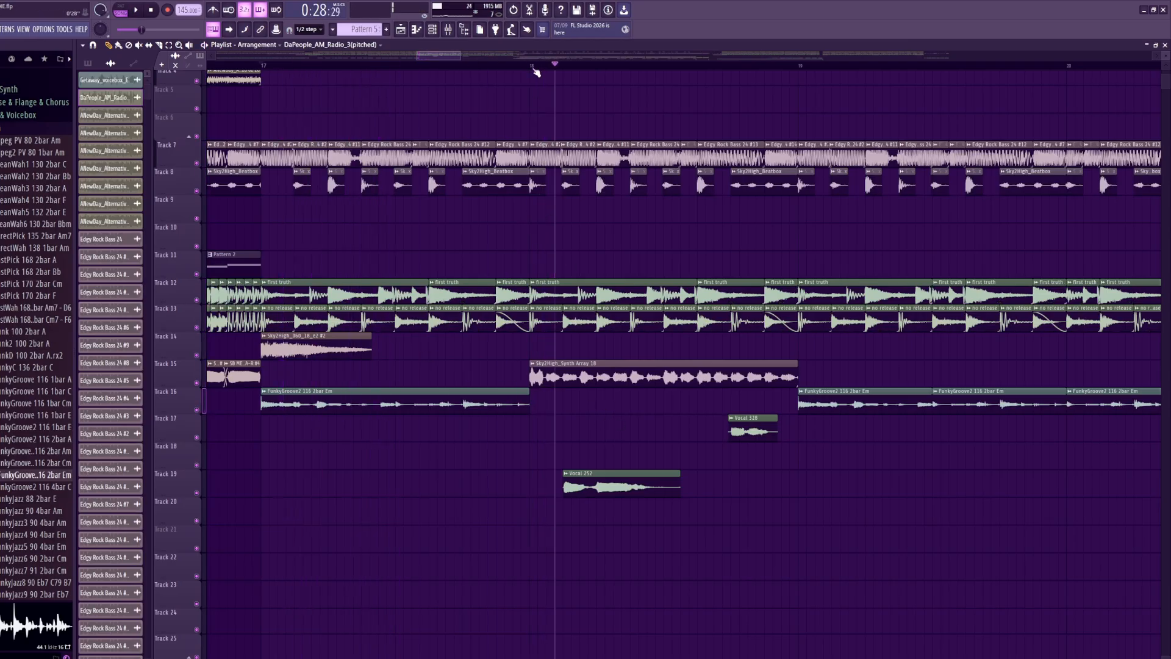
# - Briefly solo Track 15 at bar 18, restore all tracks, and play the Sky2High Synth Array section with its vocal clips
pyautogui.click(531, 65)
pyautogui.rightClick(196, 382)
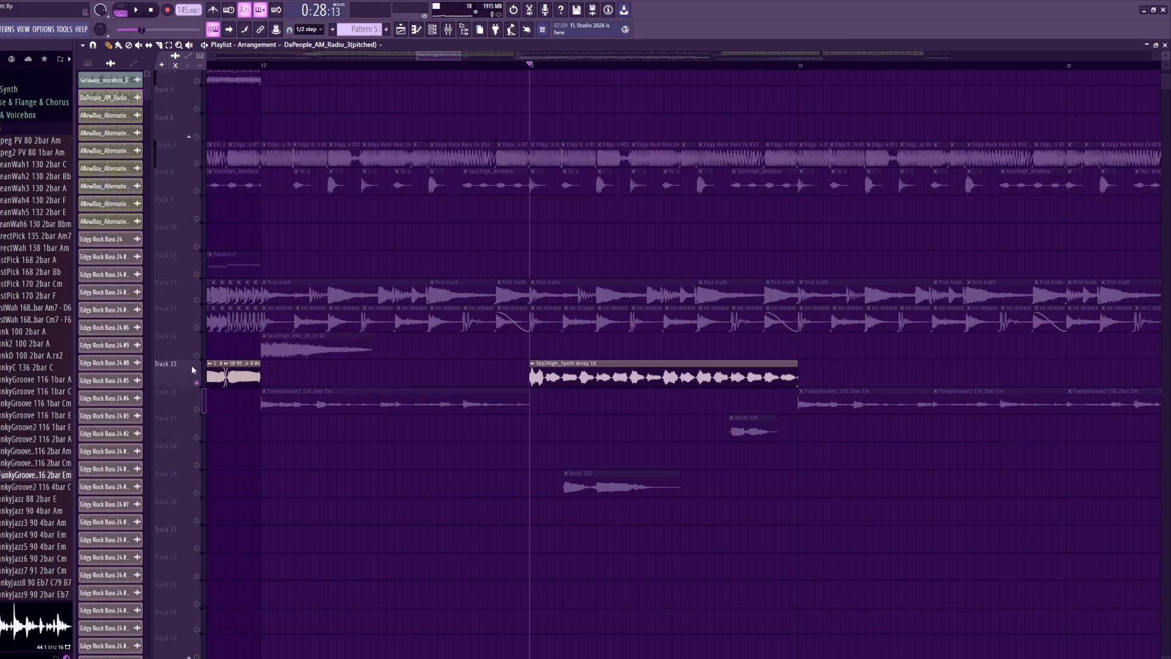
pyautogui.rightClick(197, 382)
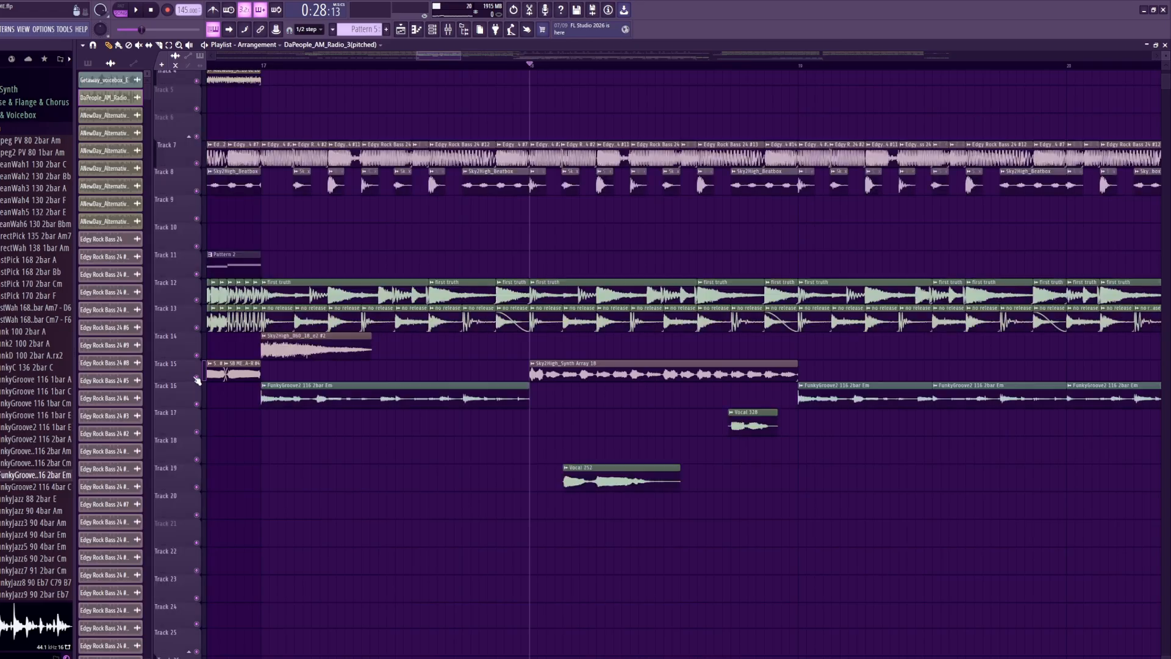
pyautogui.press('space')
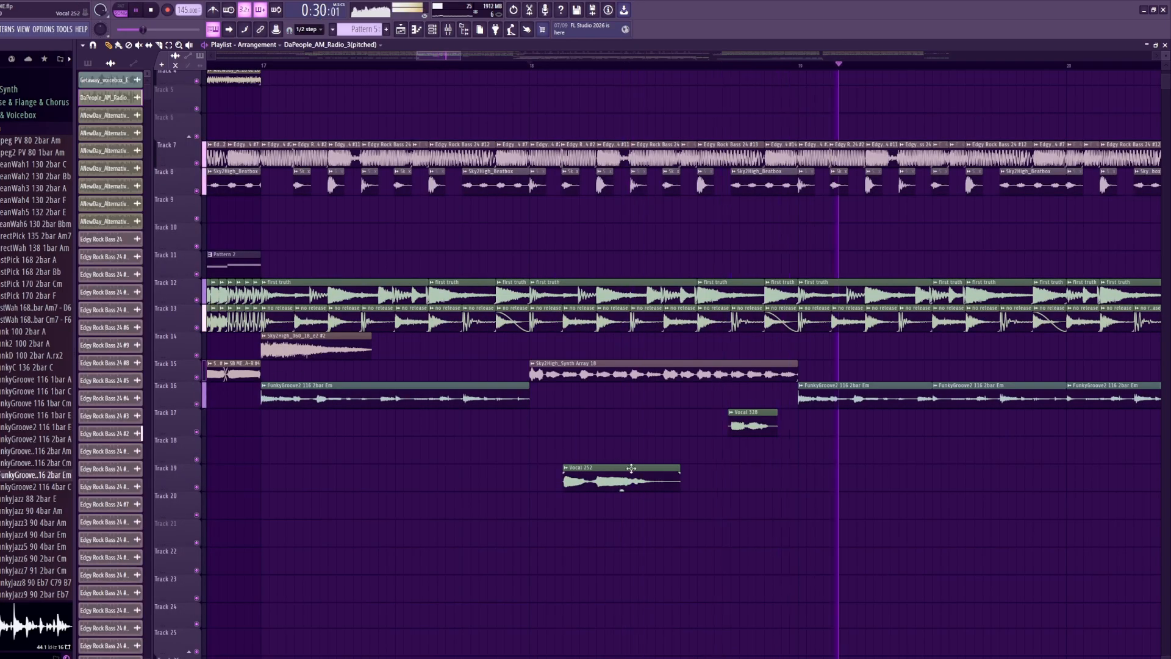
pyautogui.scroll(-6, 630, 467)
pyautogui.press('space')
pyautogui.scroll(6, 631, 369)
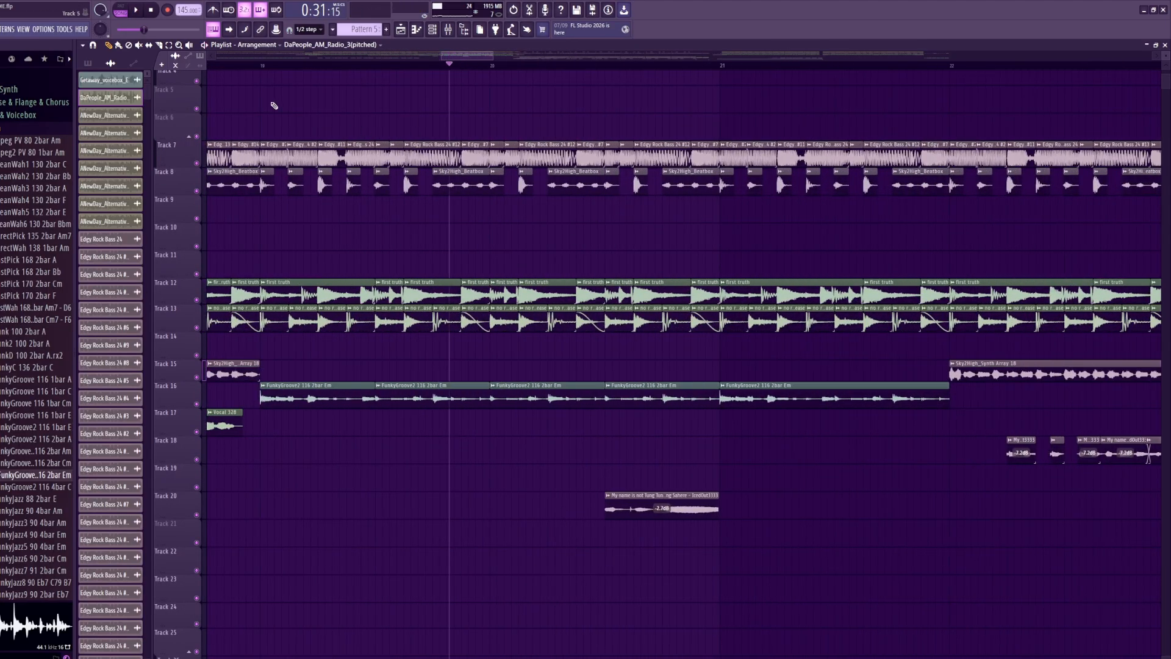
# - Play the arrangement from bar 19 through the vocal clip on Track 20, stopping after bar 21
pyautogui.click(261, 65)
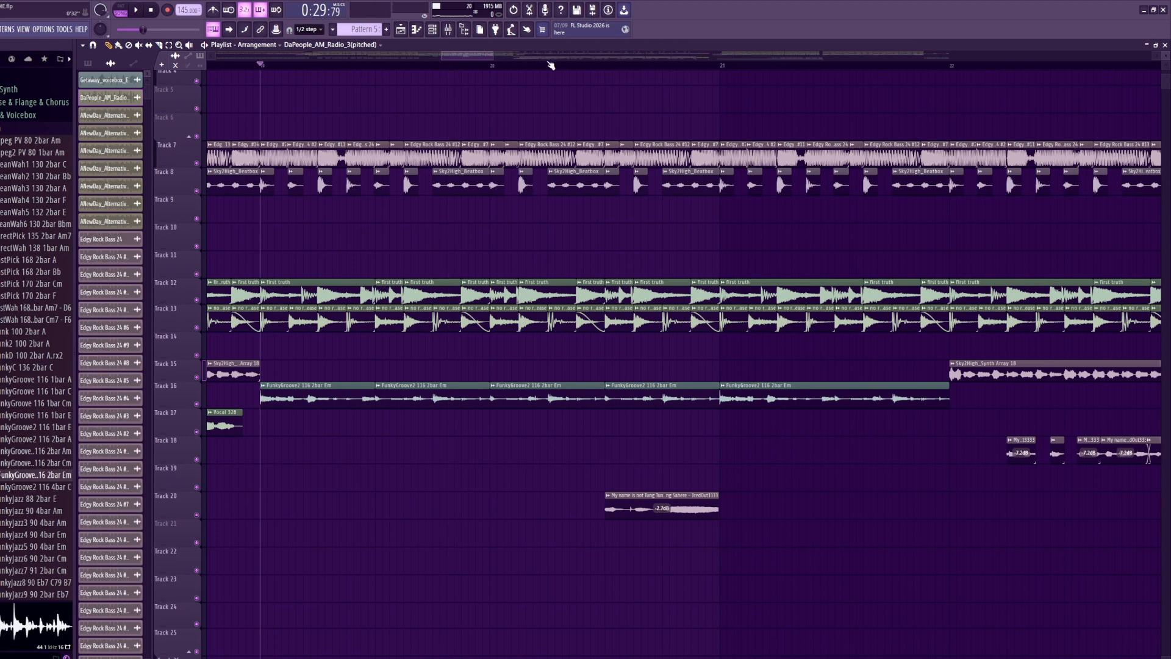
pyautogui.press('space')
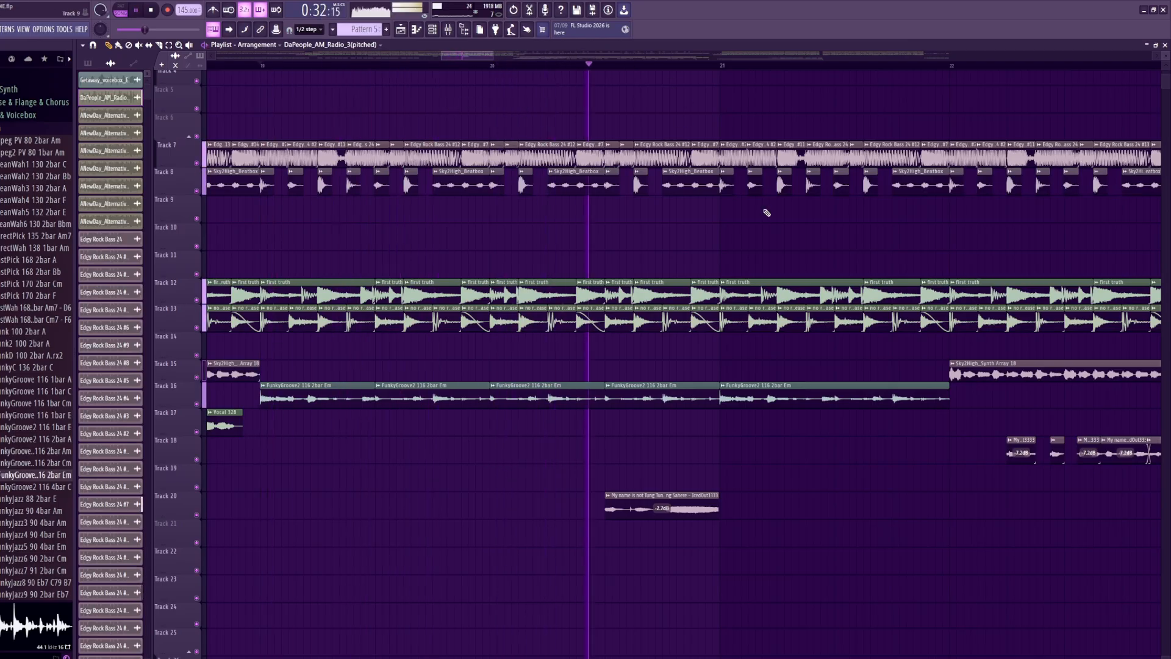
pyautogui.scroll(-4, 536, 415)
pyautogui.press('space')
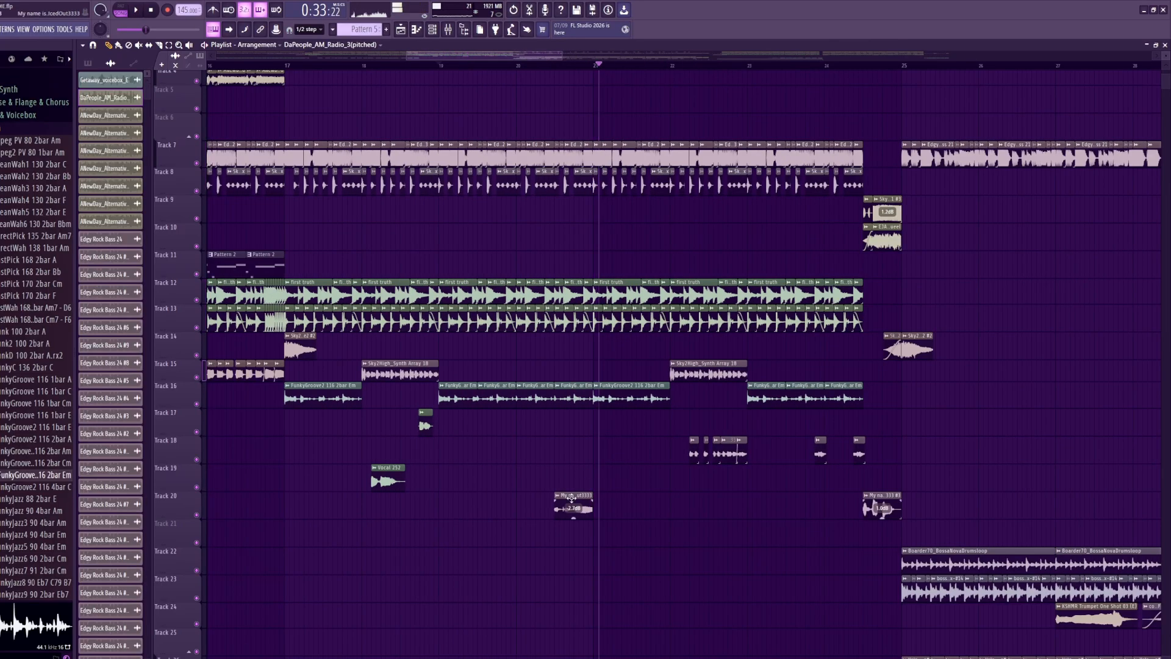
pyautogui.scroll(4, 753, 242)
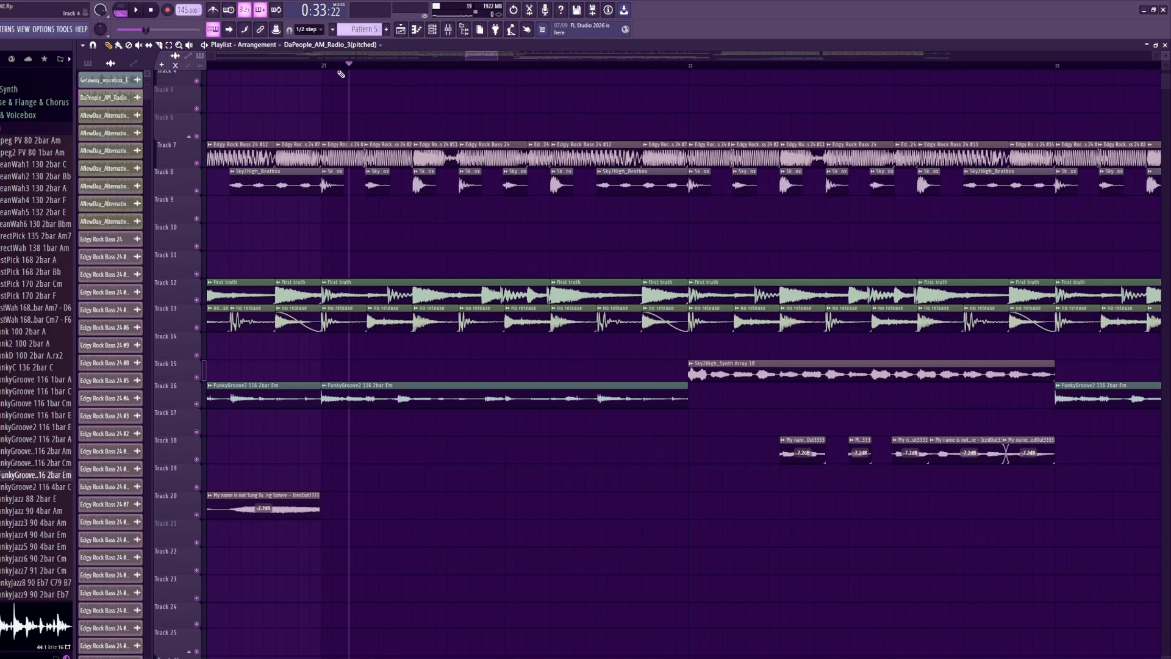
# - Play the arrangement from bar 21 through the vocal chops on Track 18, stopping before bar 25
pyautogui.click(322, 65)
pyautogui.scroll(-3, 619, 225)
pyautogui.press('space')
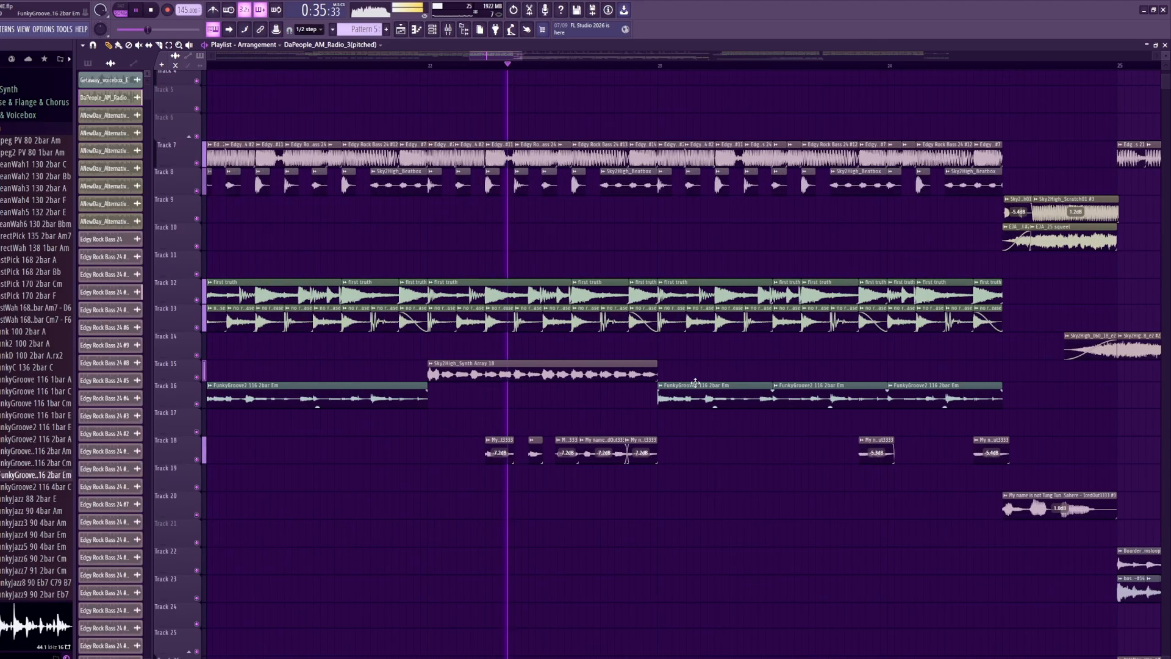
pyautogui.scroll(3, 695, 366)
pyautogui.scroll(-3, 707, 360)
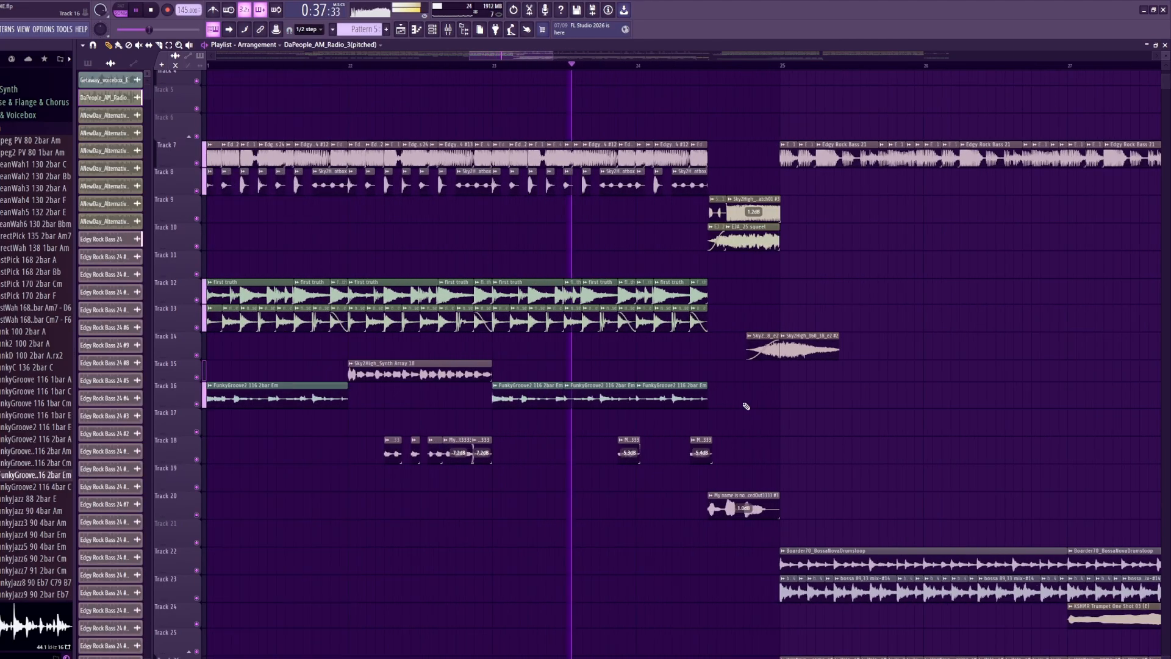
pyautogui.press('space')
pyautogui.scroll(3, 614, 457)
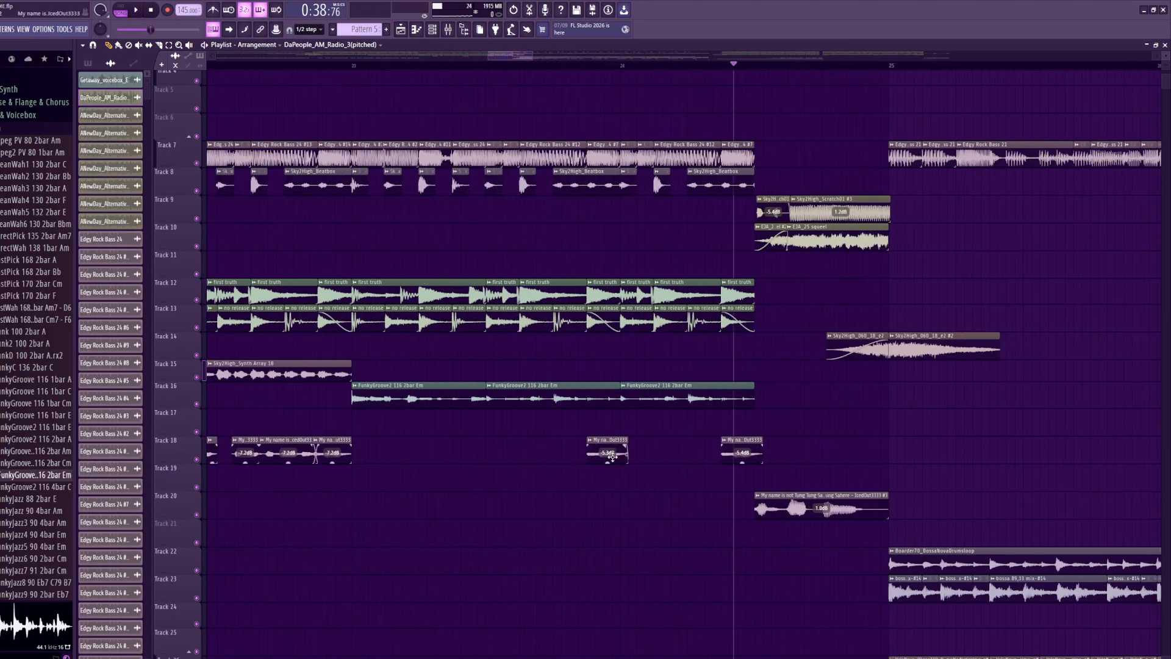
# - Play the scratch transition into bar 25, stop just after it, and review the overall arrangement
pyautogui.scroll(-3, 716, 457)
pyautogui.press('space')
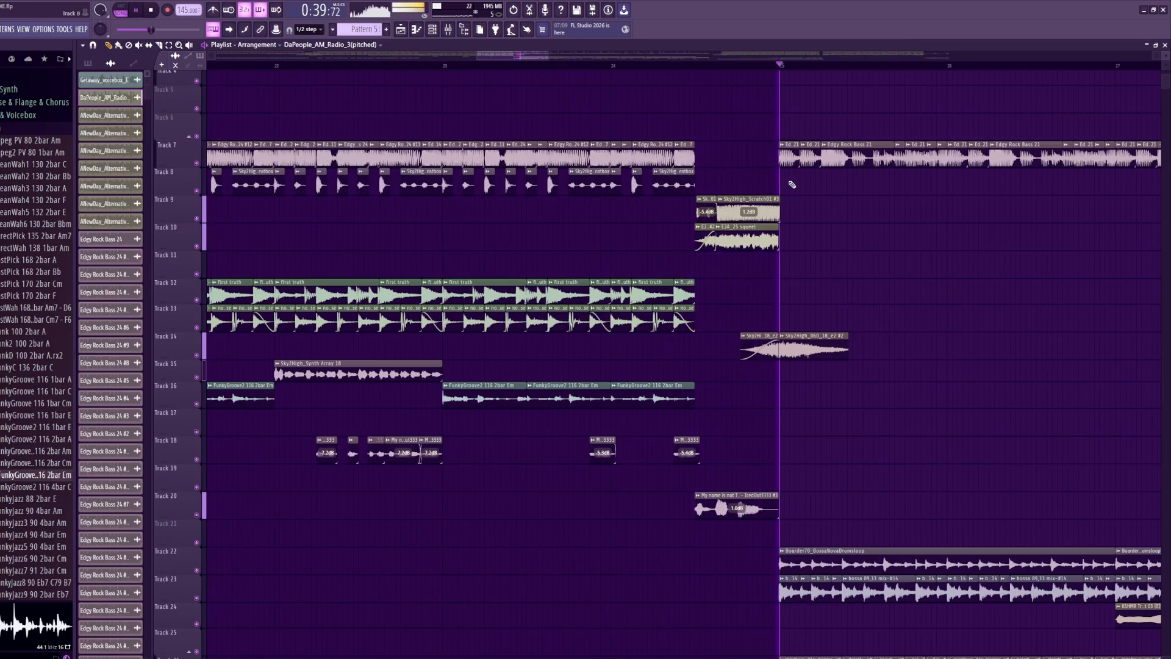
pyautogui.scroll(-4, 750, 242)
pyautogui.scroll(4, 566, 335)
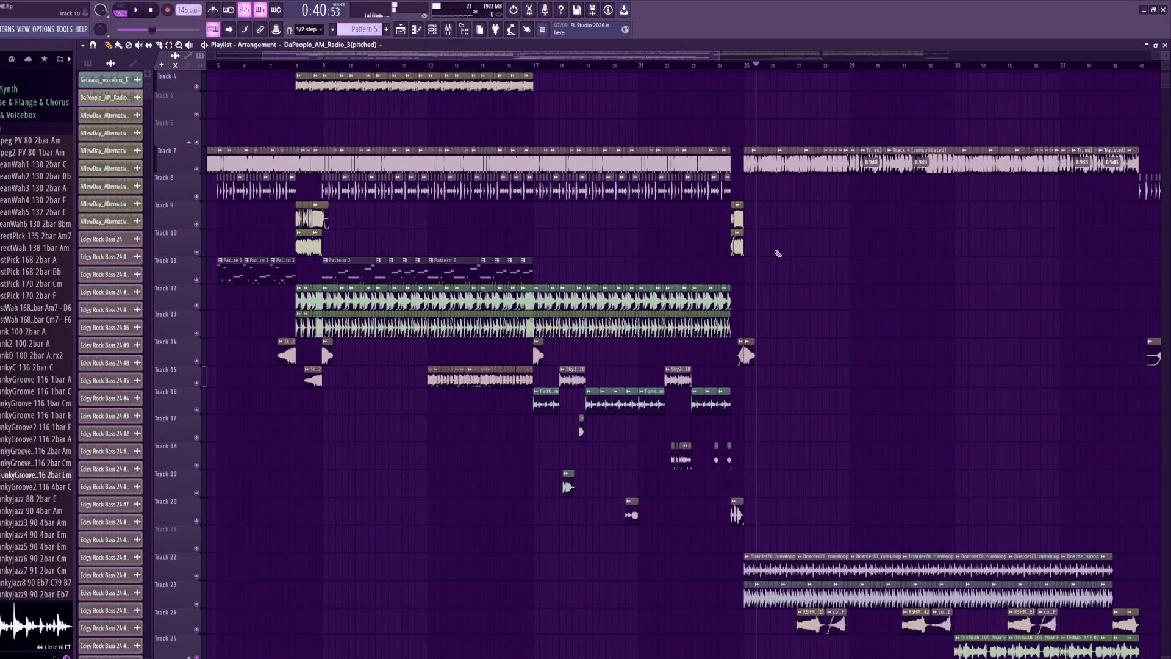
pyautogui.scroll(1, 531, 342)
pyautogui.scroll(2, 532, 364)
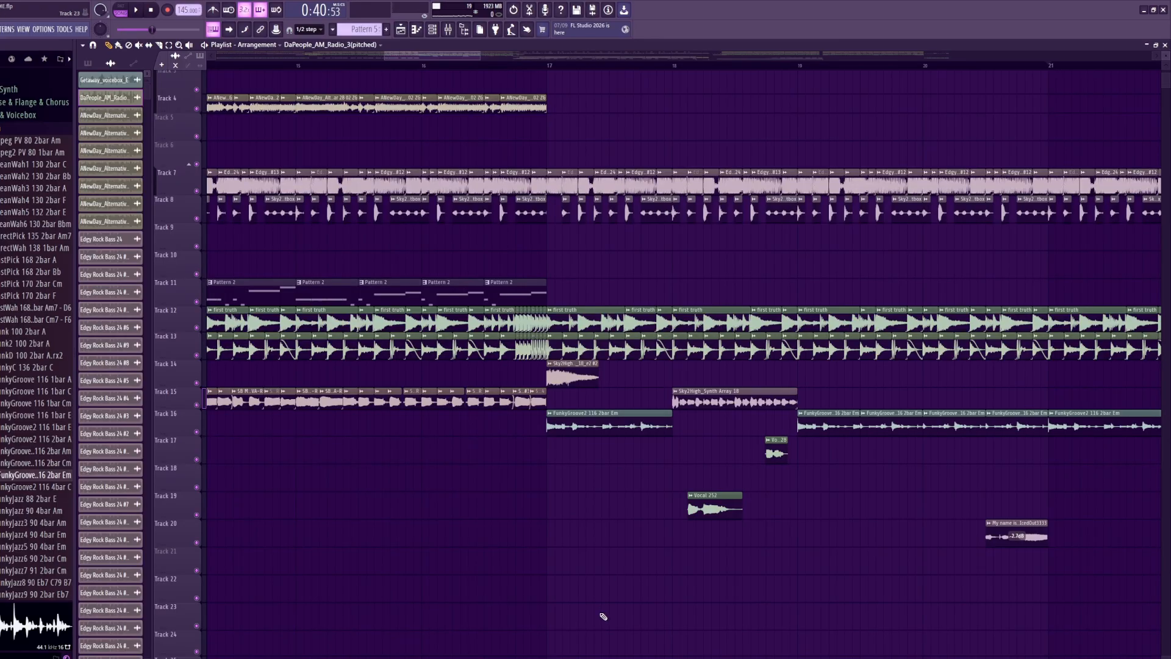
pyautogui.scroll(-5, 826, 506)
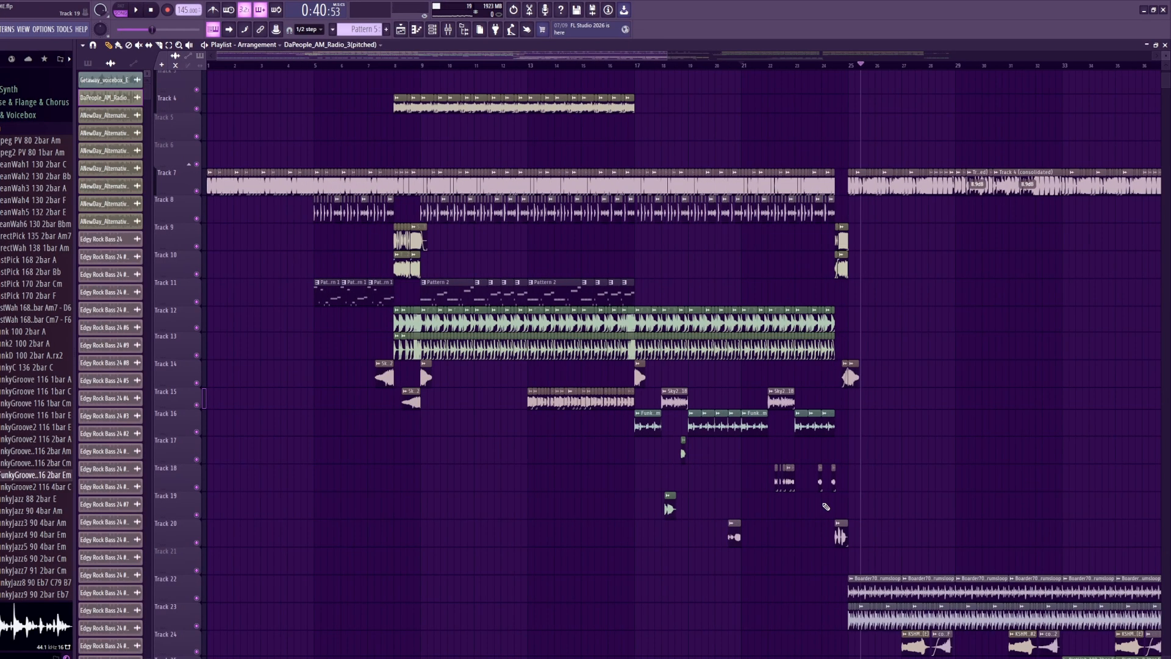
# - Switch to OBS to check the recording, and return to the FL Studio playlist
pyautogui.hotkey('alt', 'Tab')
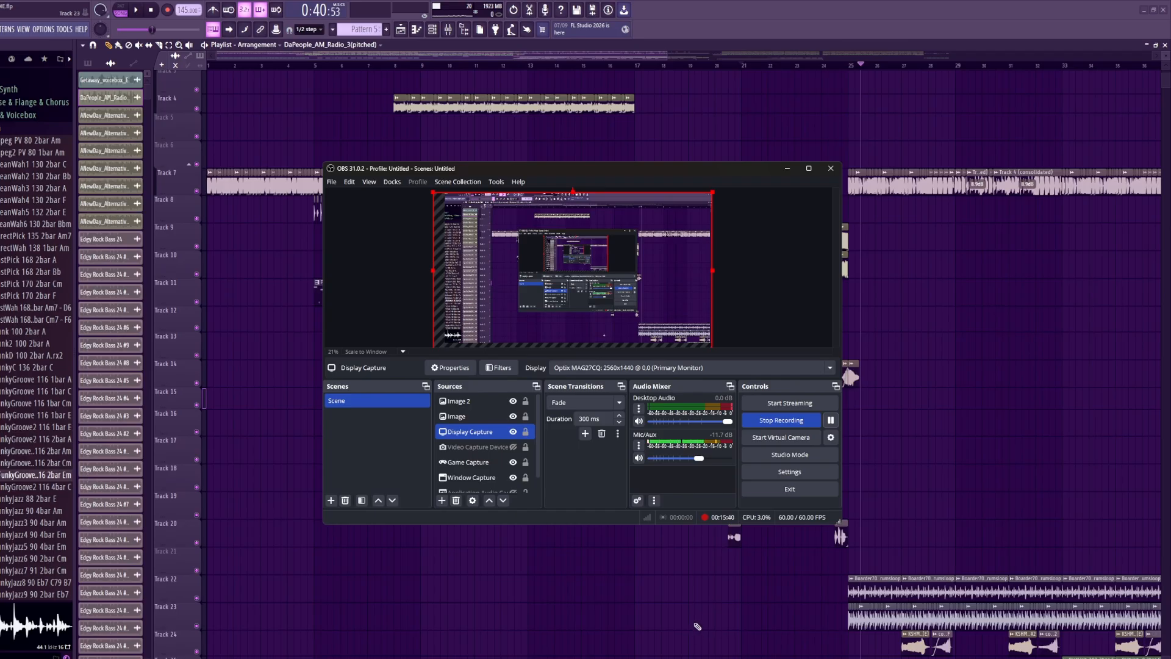
pyautogui.hotkey('alt', 'Tab')
pyautogui.scroll(2, 463, 458)
pyautogui.scroll(-3, 451, 409)
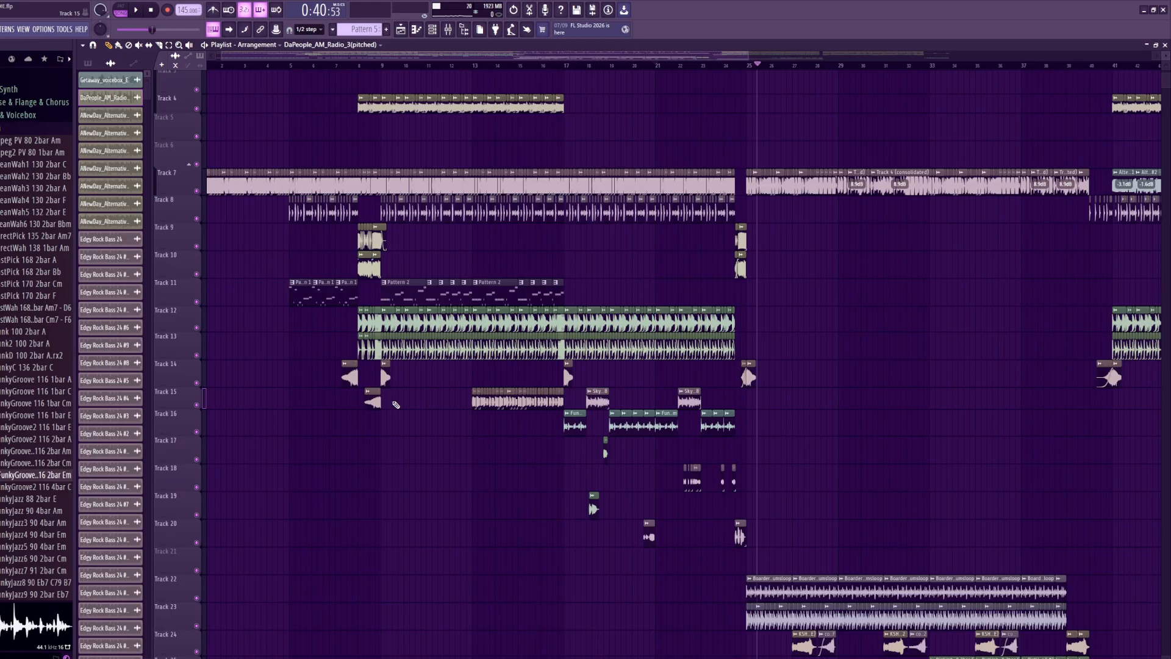
# - Look over the lower tracks of the arrangement from bar 25 and return the playhead to the start
pyautogui.scroll(3, 427, 402)
pyautogui.scroll(-5, 635, 393)
pyautogui.scroll(-4, 612, 397)
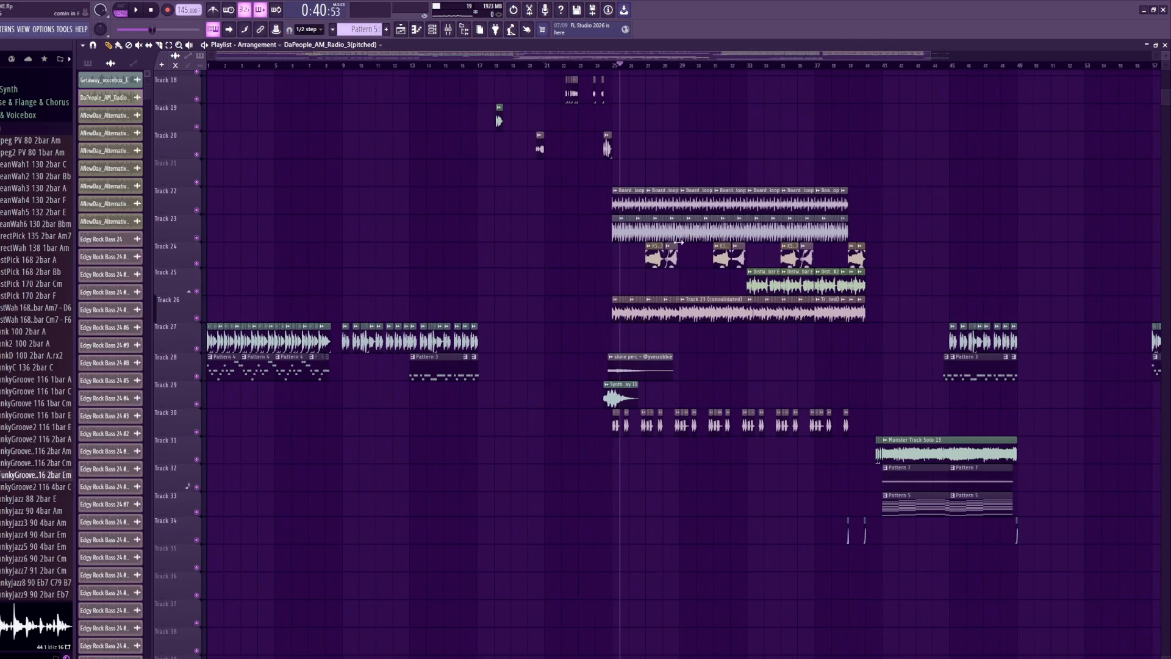
pyautogui.scroll(-1, 871, 196)
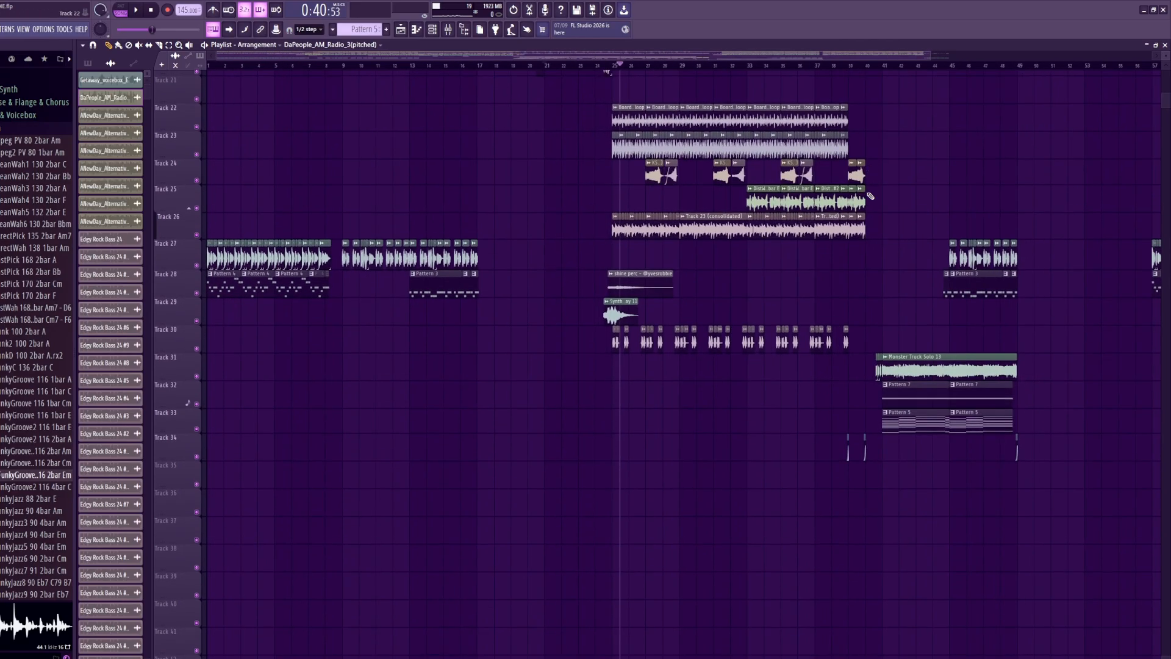
pyautogui.scroll(4, 286, 105)
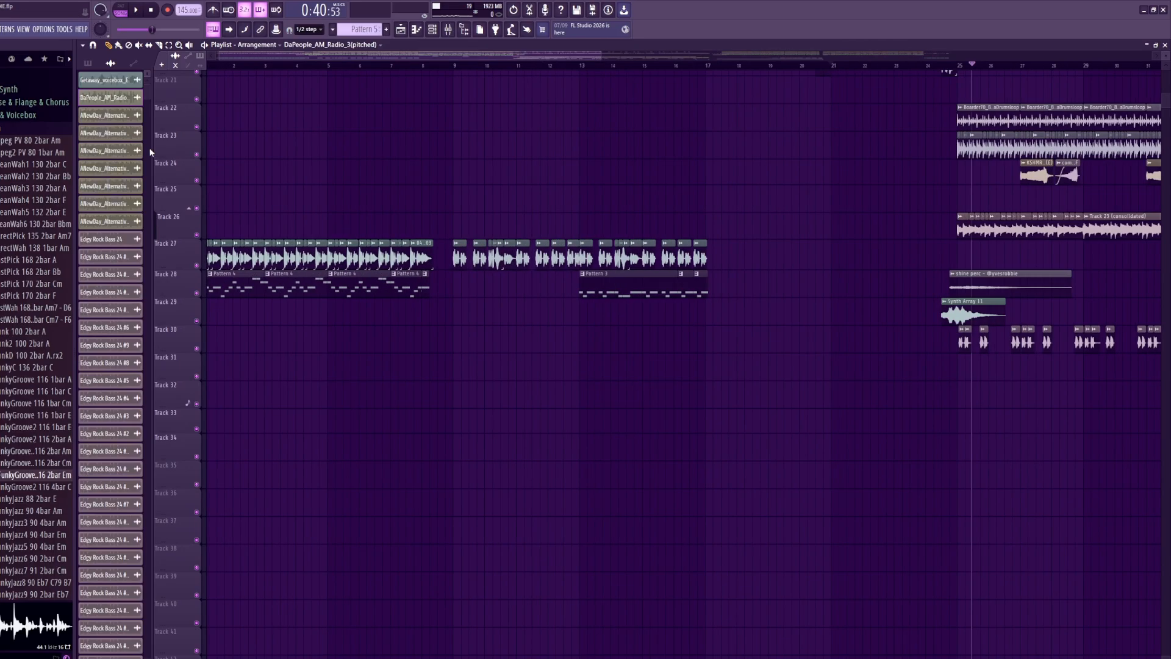
pyautogui.click(197, 60)
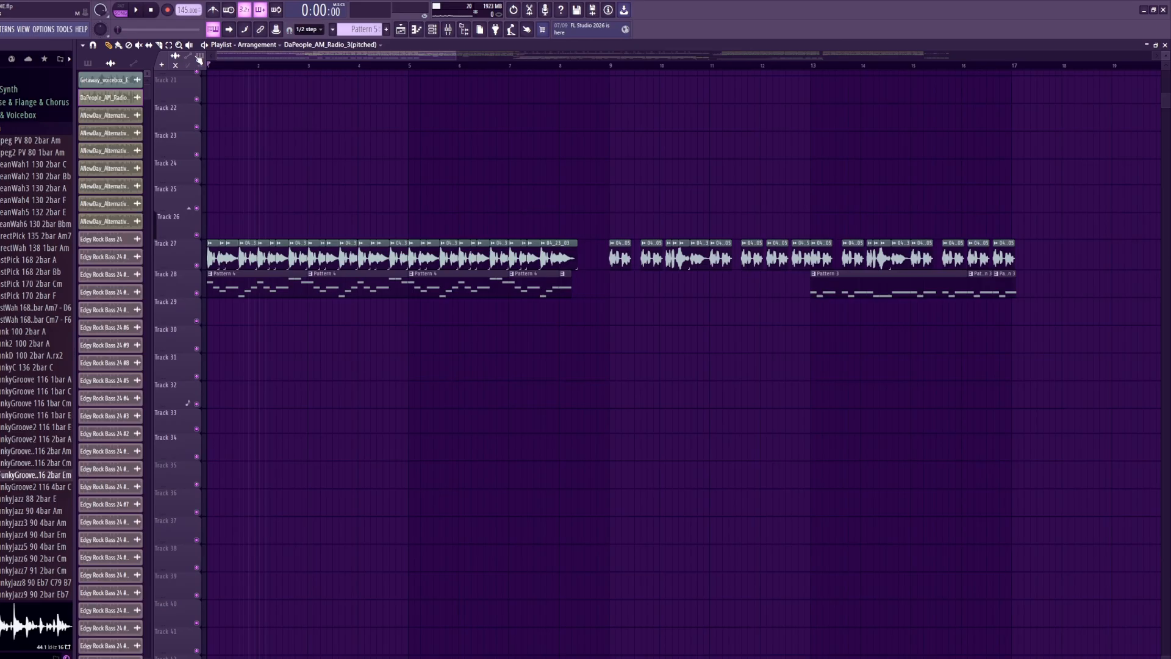
# - Browse the sample library to the vocal samples and audition Vocal 105 and Vocal 102
pyautogui.scroll(15, 42, 482)
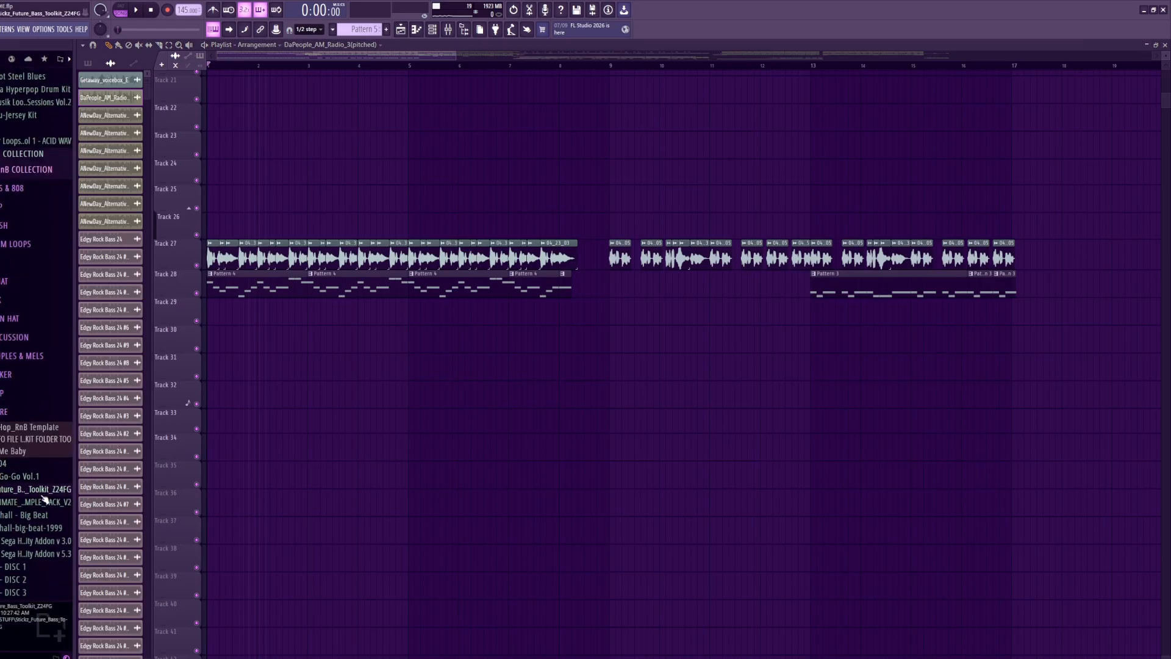
pyautogui.scroll(-10, 43, 499)
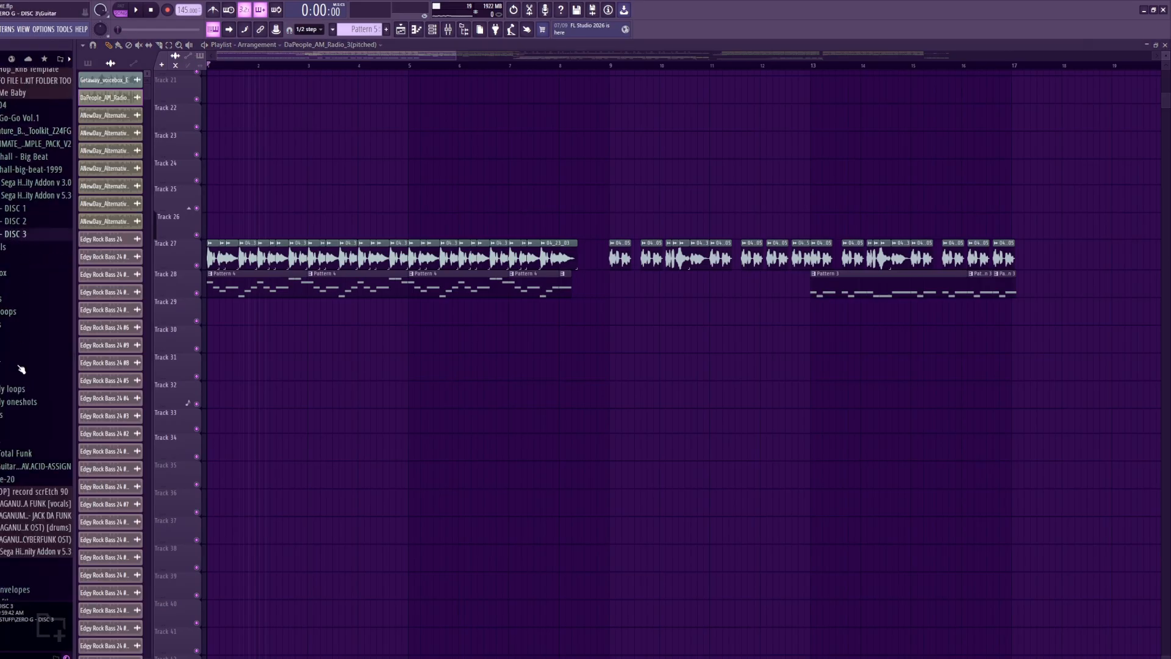
pyautogui.scroll(-4, 22, 369)
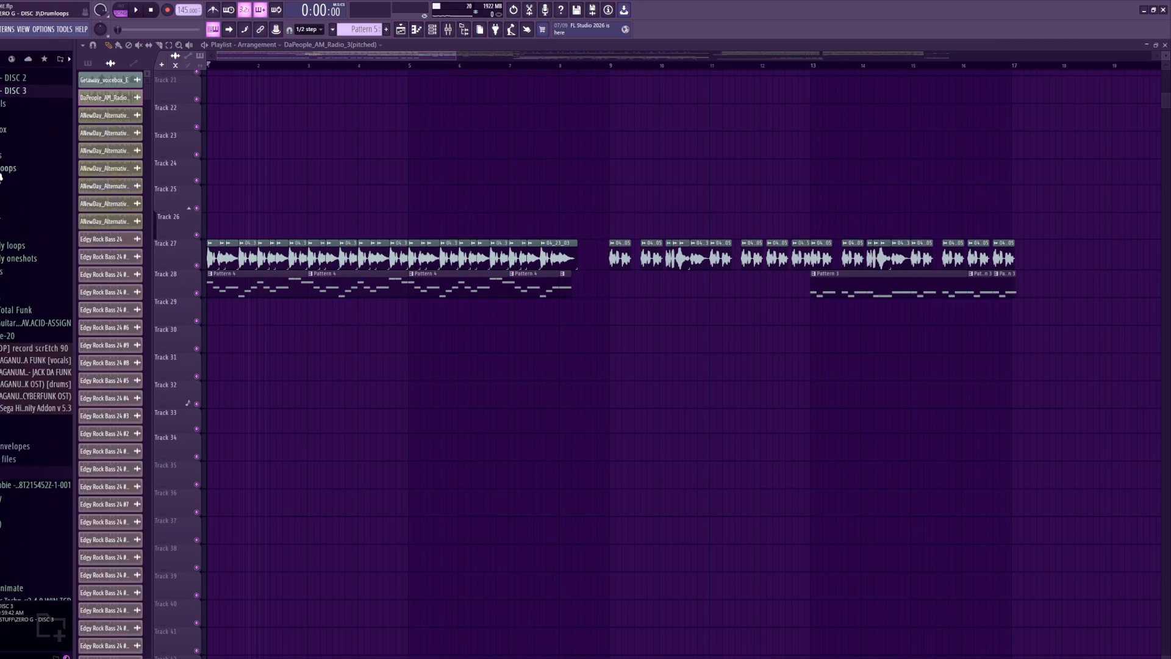
pyautogui.scroll(-10, 18, 335)
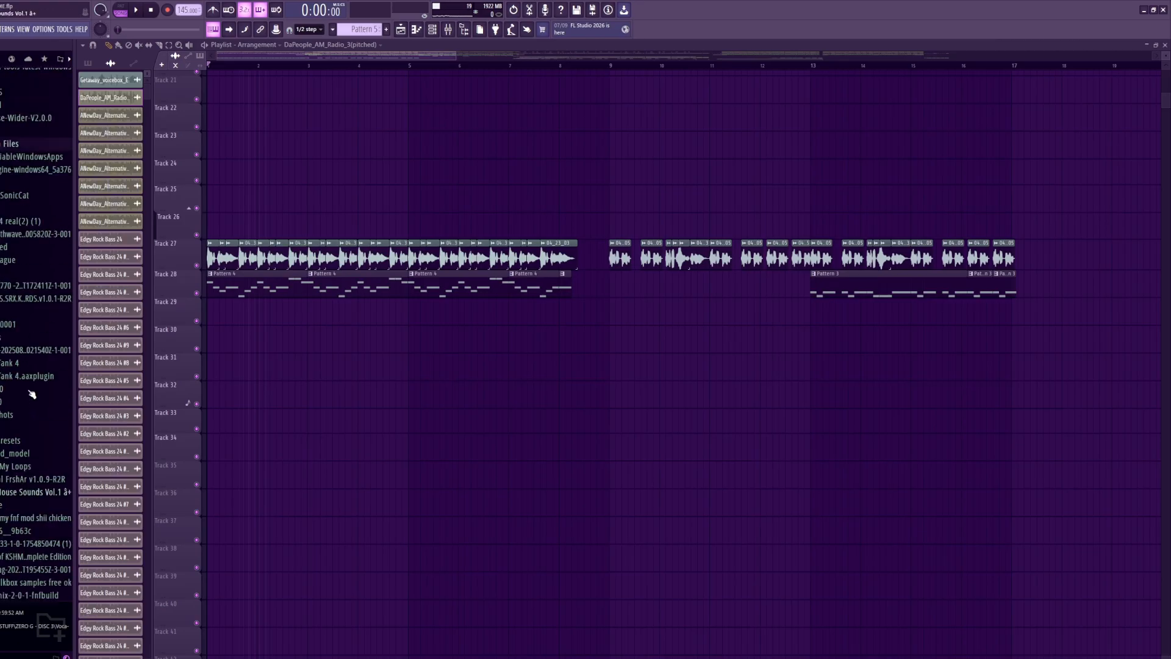
pyautogui.scroll(-15, 30, 392)
pyautogui.scroll(-4, 12, 390)
pyautogui.click(14, 375)
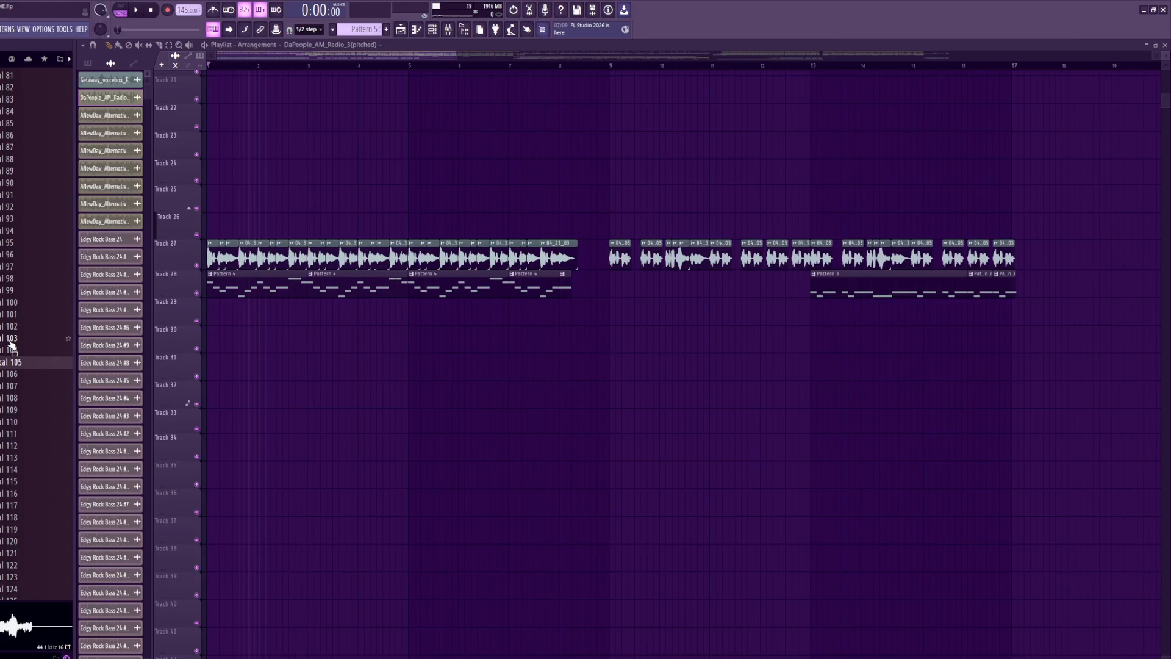
pyautogui.click(13, 326)
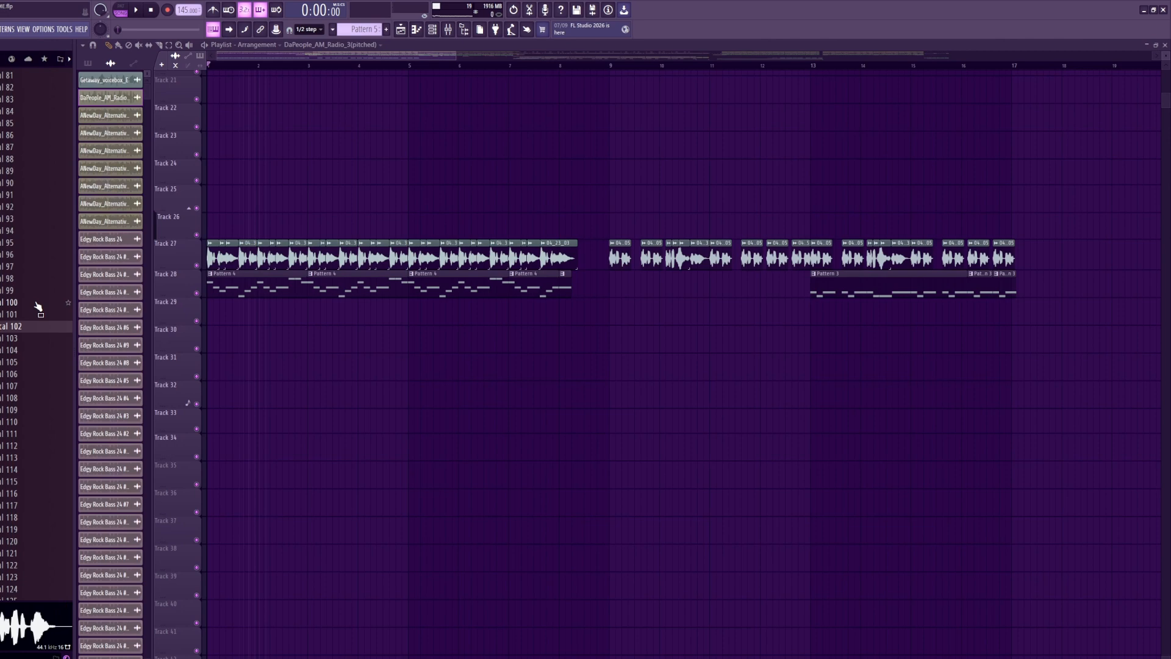
# - Examine the clips on the lower tracks from bar 25 onward and place the playhead at bar 18
pyautogui.hscroll(10, 525, 232)
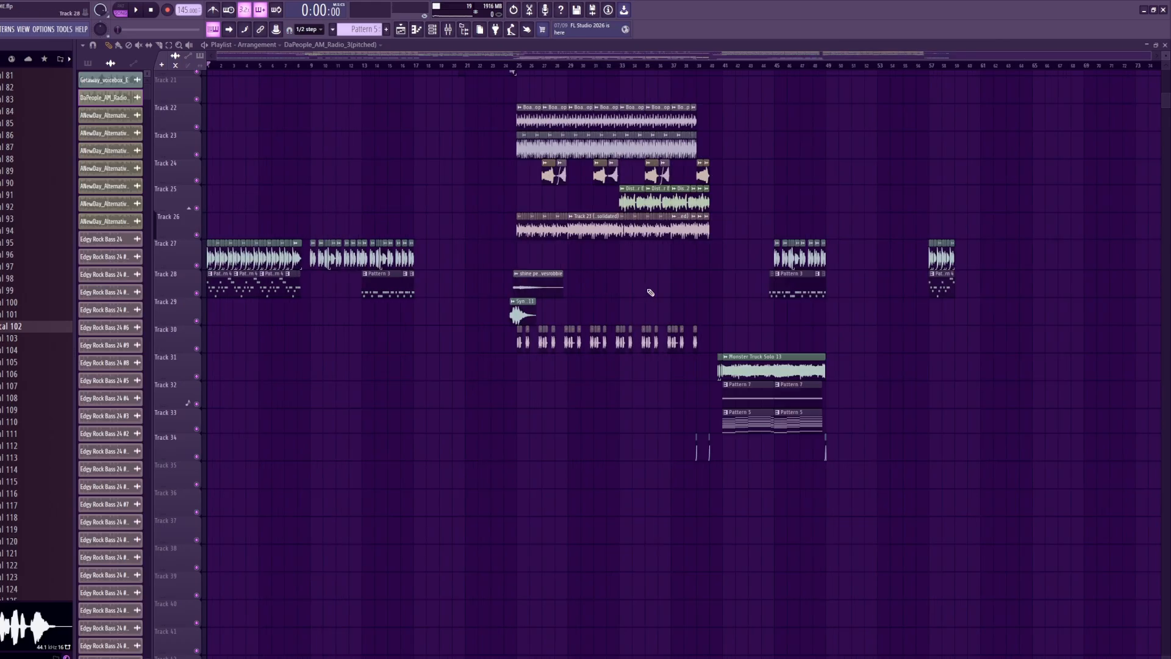
pyautogui.scroll(-3, 742, 291)
pyautogui.scroll(4, 740, 272)
pyautogui.scroll(-5, 758, 240)
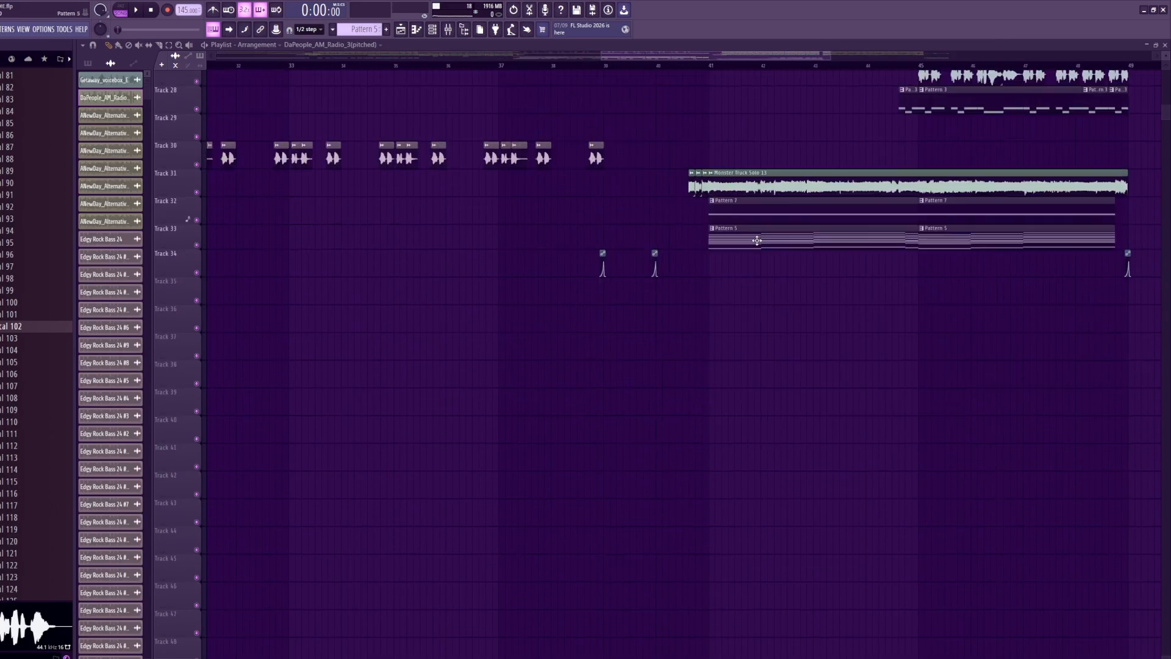
pyautogui.scroll(3, 753, 226)
pyautogui.scroll(-2, 750, 220)
pyautogui.scroll(4, 750, 201)
pyautogui.scroll(3, 629, 261)
pyautogui.scroll(-3, 671, 261)
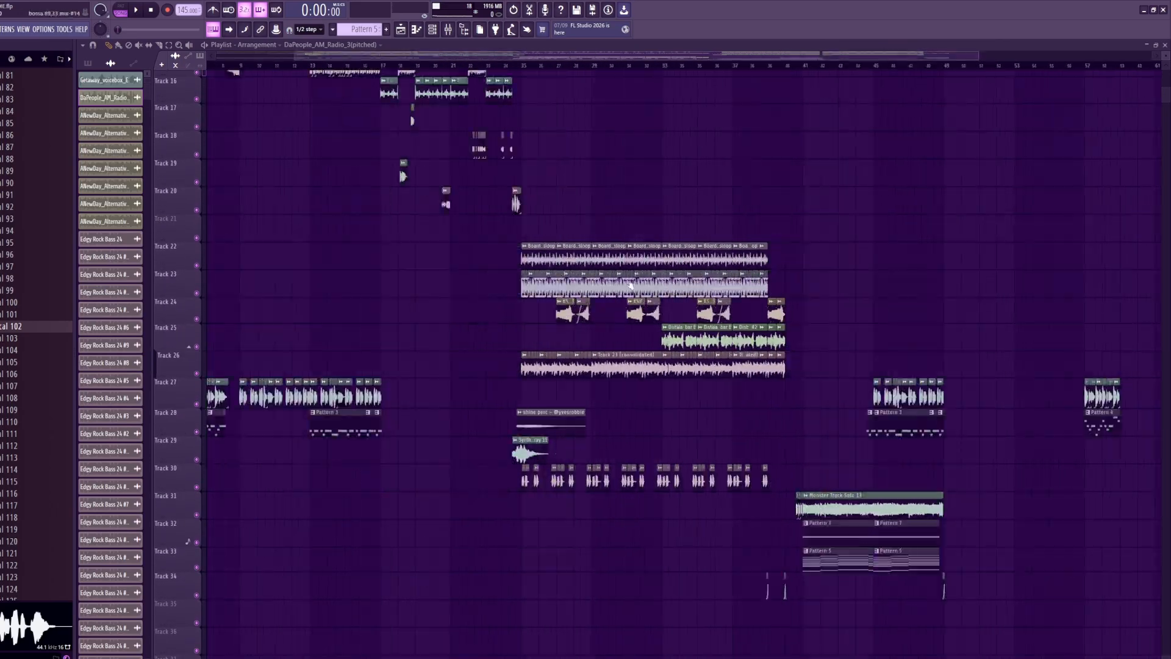
pyautogui.scroll(5, 452, 244)
pyautogui.scroll(6, 430, 240)
pyautogui.click(296, 65)
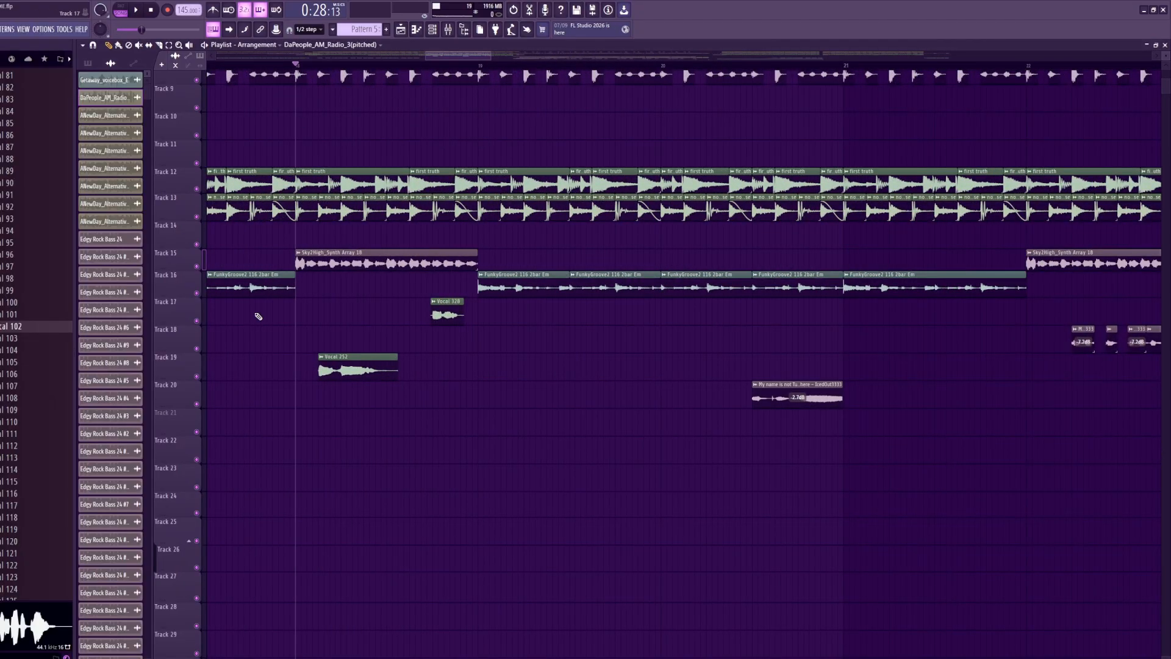
# - Solo Track 20, copy its vocal clip onto Track 22 near bar 20, and check the clip's sample settings
pyautogui.rightClick(197, 377)
pyautogui.scroll(-4, 375, 376)
pyautogui.scroll(3, 507, 414)
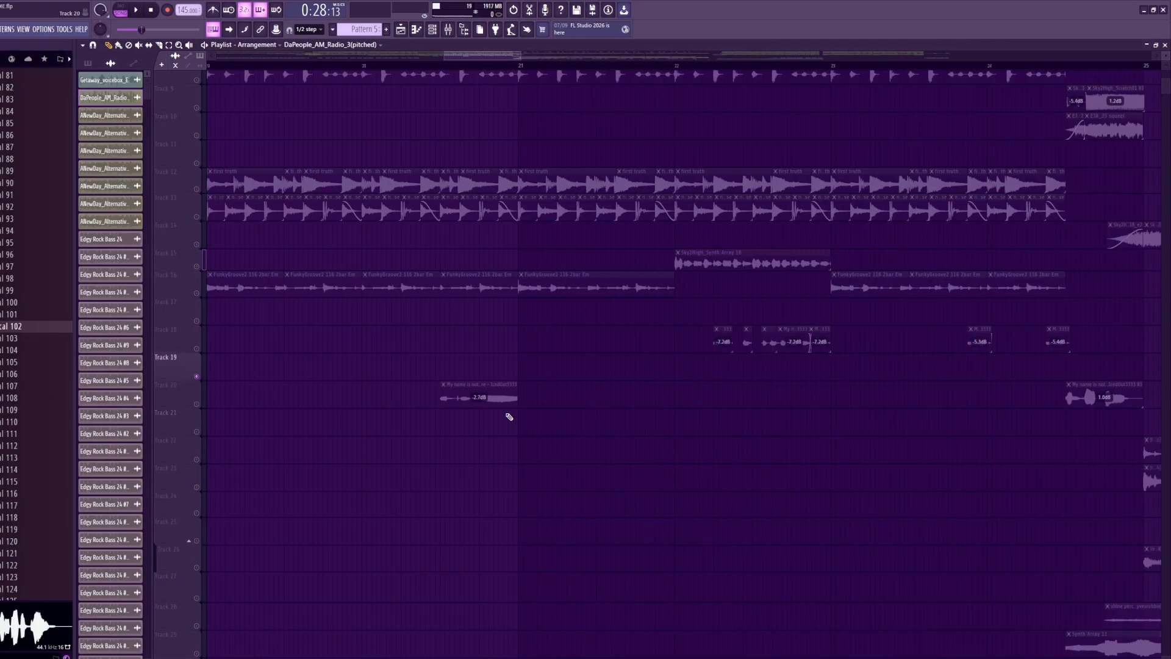
pyautogui.rightClick(197, 404)
pyautogui.click(452, 397)
pyautogui.click(394, 448)
pyautogui.doubleClick(403, 445)
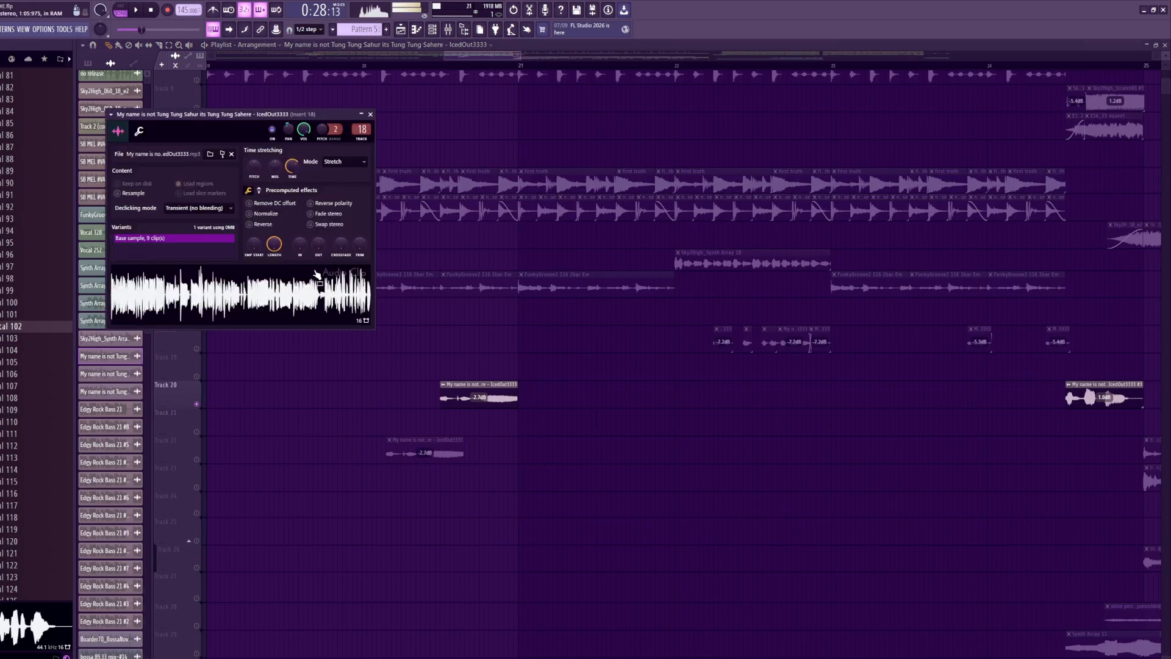
pyautogui.press('Escape')
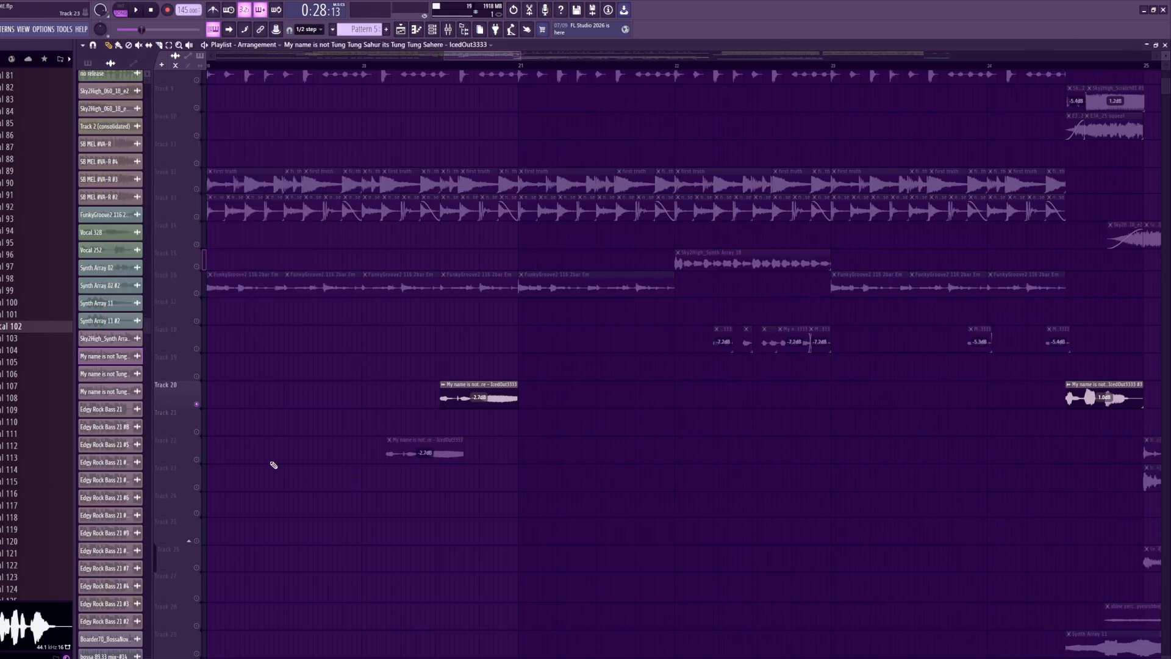
# - Solo Track 22, play the copied vocal clip, and extend it to reveal more of the sample
pyautogui.rightClick(197, 460)
pyautogui.click(372, 66)
pyautogui.press('space')
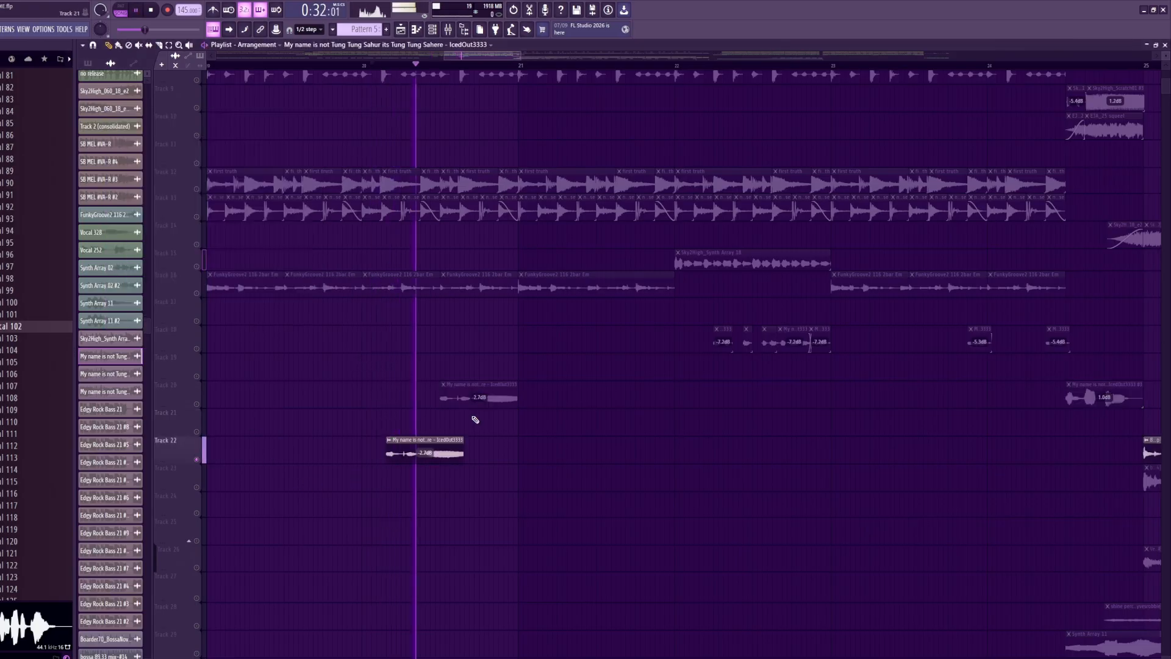
pyautogui.moveTo(469, 452); pyautogui.dragTo(727, 482)
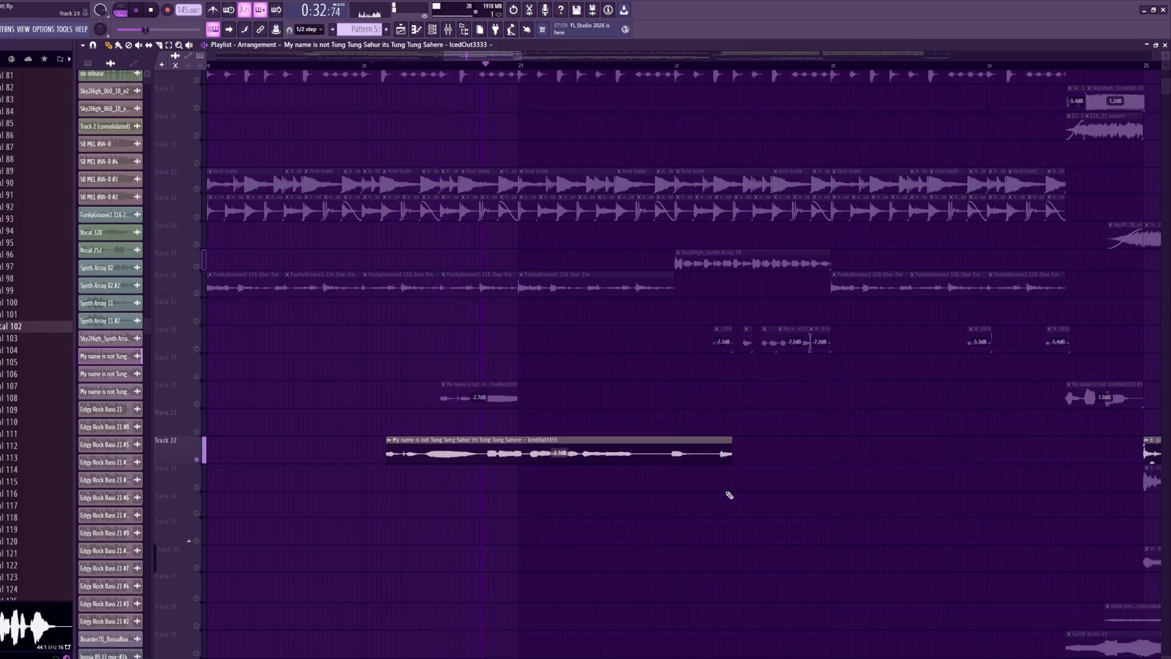
pyautogui.press('space')
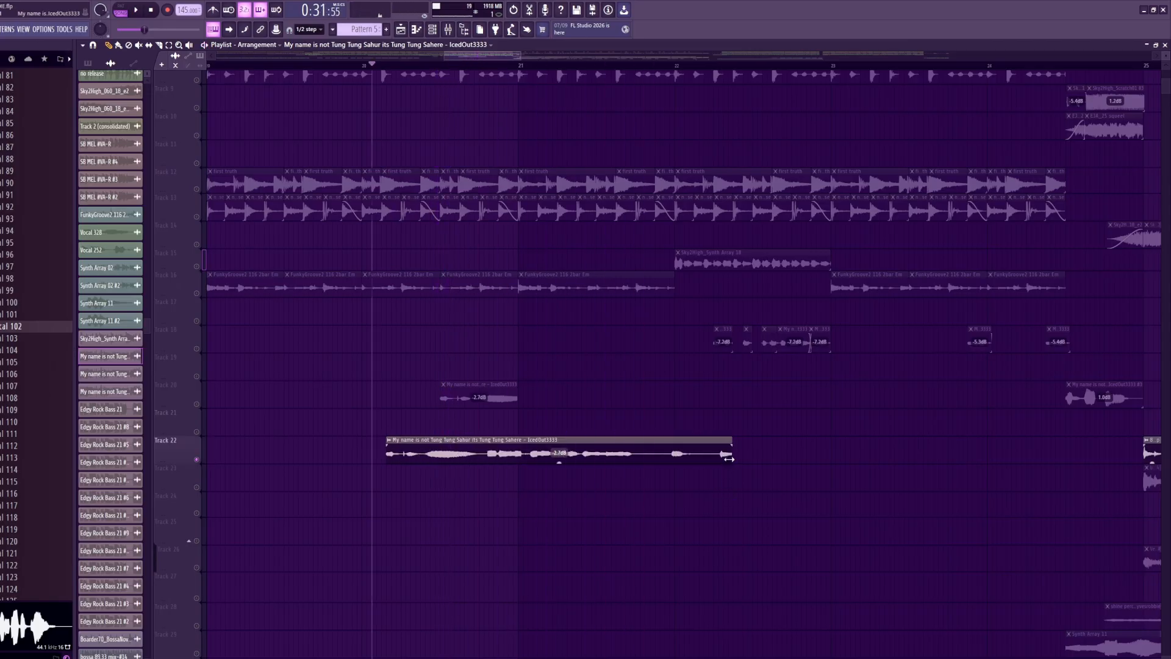
# - Undo the clip extension, delete the copied vocal clip from Track 22, and unmute all tracks
pyautogui.hotkey('ctrl', 'z')
pyautogui.rightClick(455, 452)
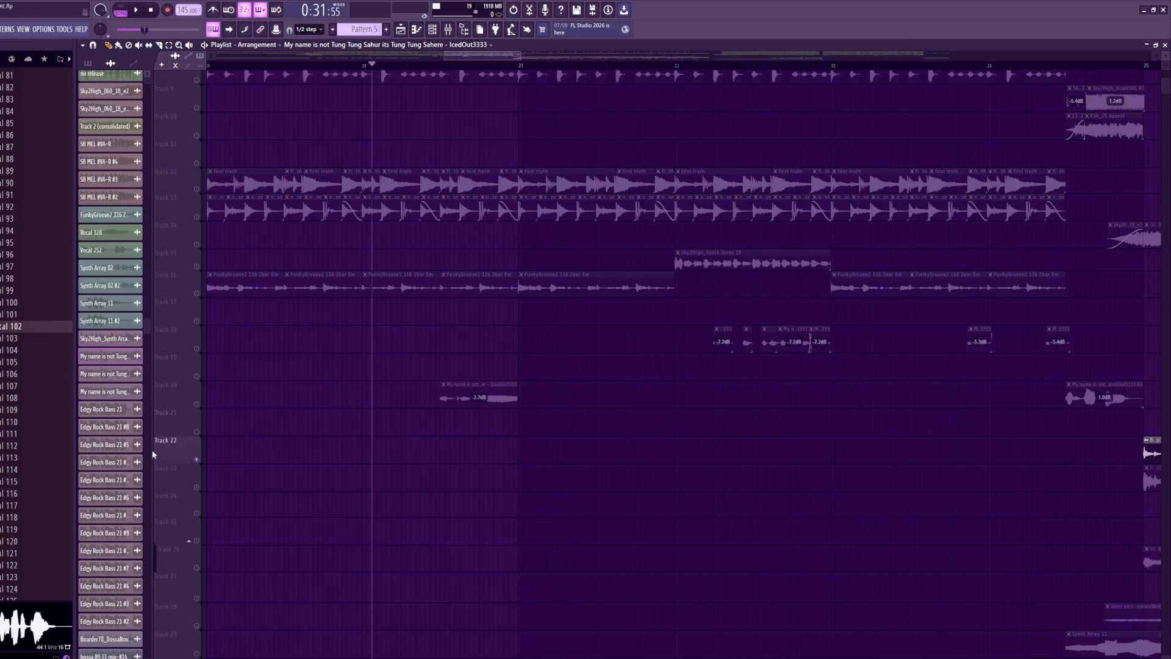
pyautogui.click(197, 406)
# - Play from bar 20 through the vocal clip on Track 20, stop after bar 21, and return the playhead to just before the clip
pyautogui.click(136, 10)
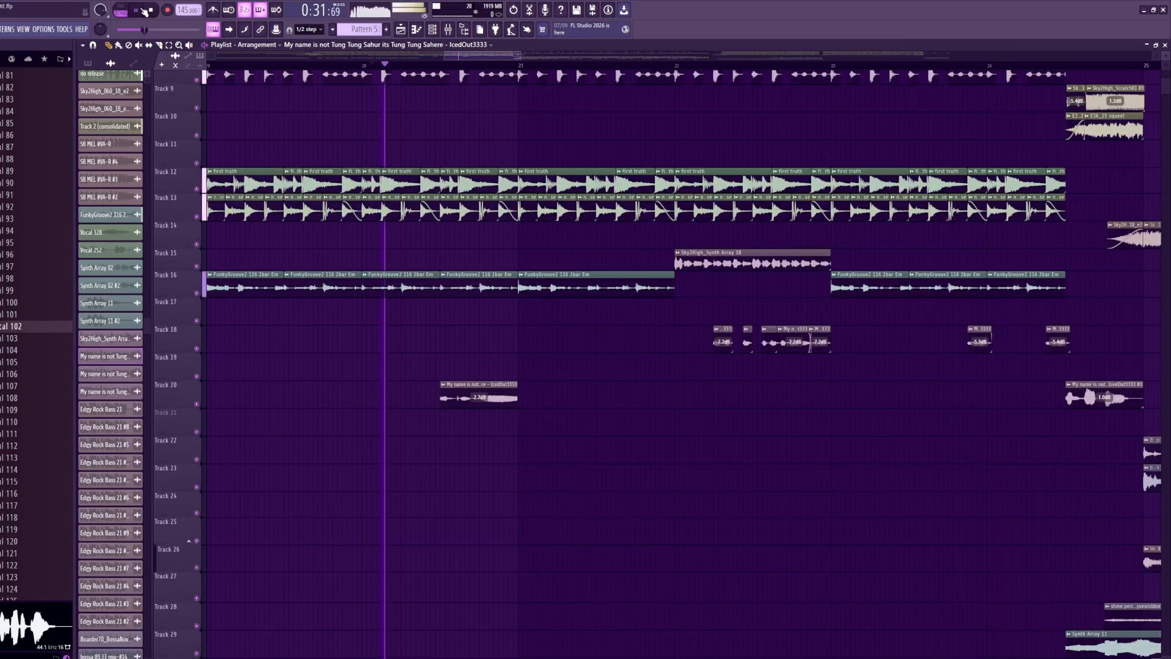
pyautogui.click(138, 9)
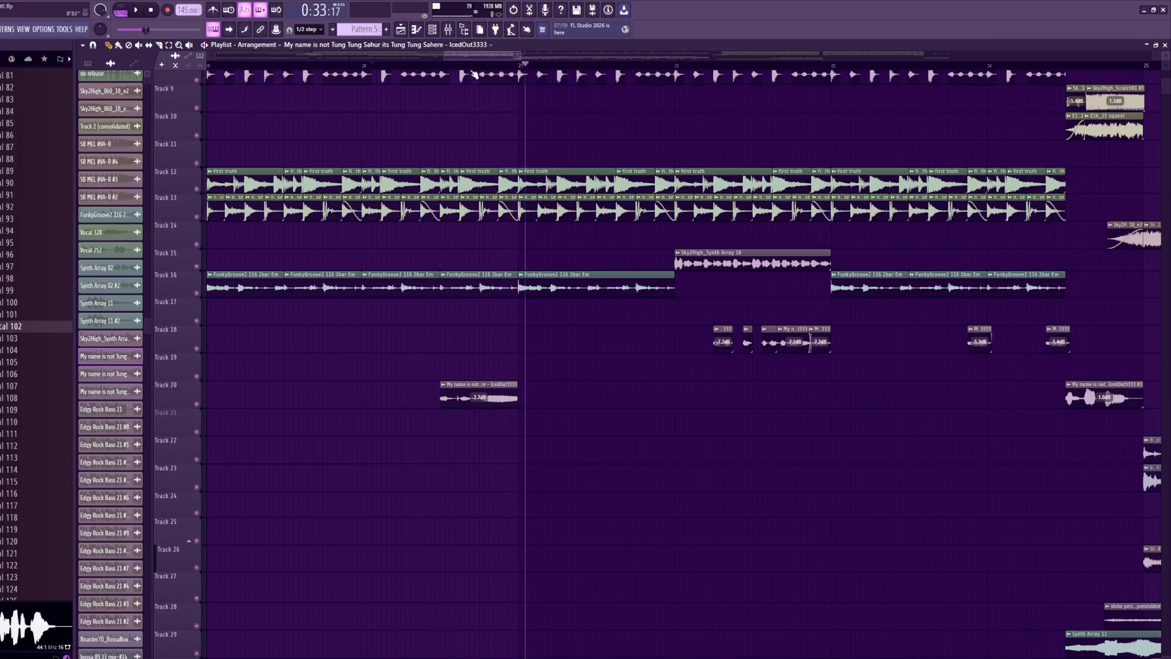
pyautogui.click(363, 65)
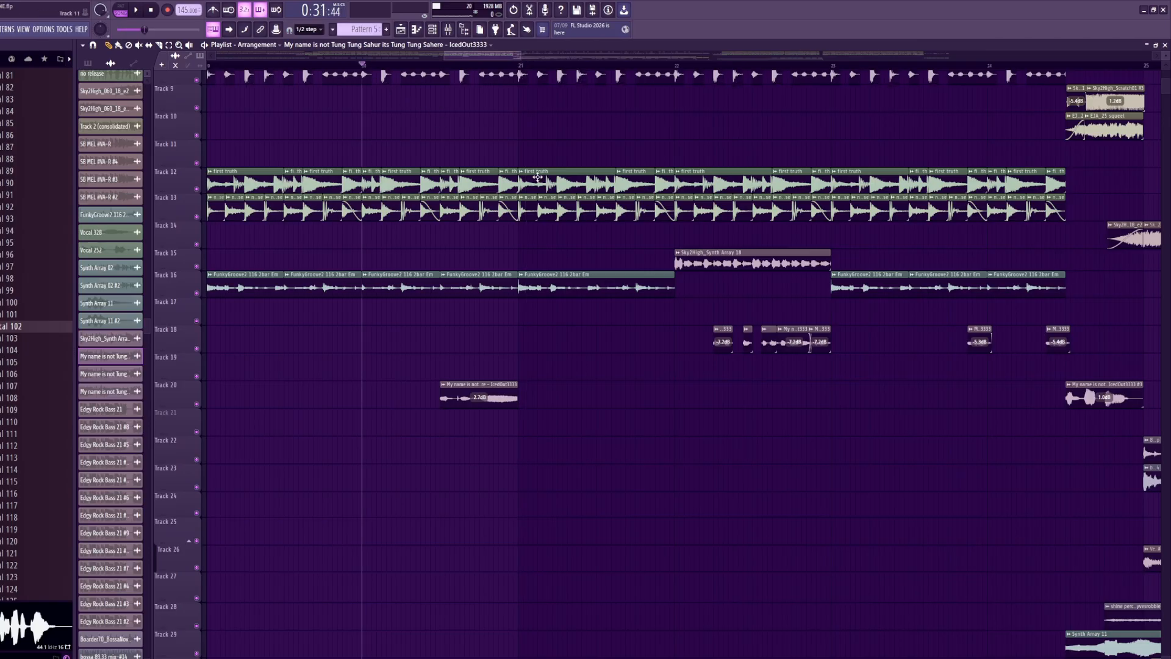
pyautogui.click(436, 64)
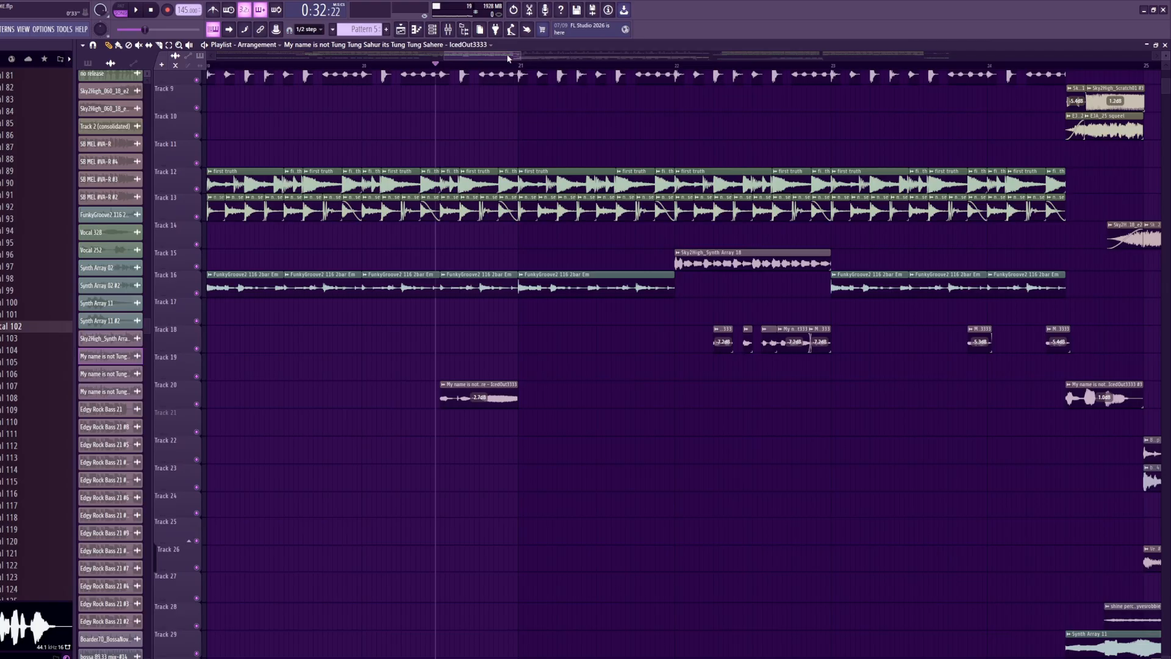
# - Play the arrangement from bar 22 through the first vocal chops on Track 18, stopping before bar 23
pyautogui.moveTo(493, 58); pyautogui.dragTo(511, 83)
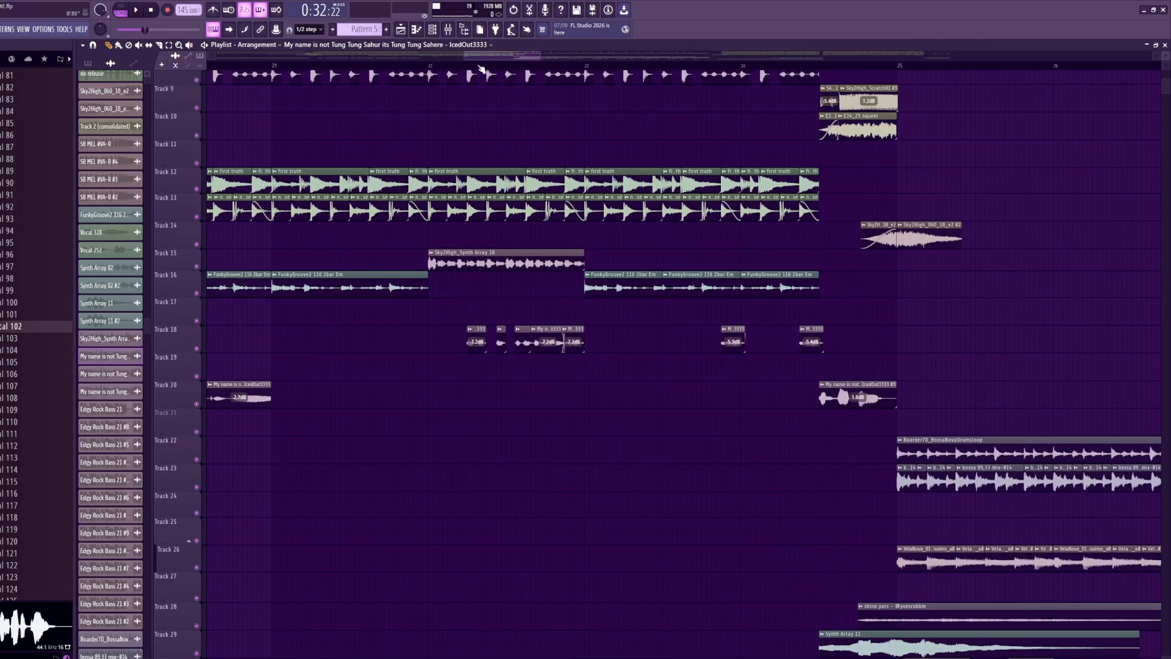
pyautogui.click(429, 65)
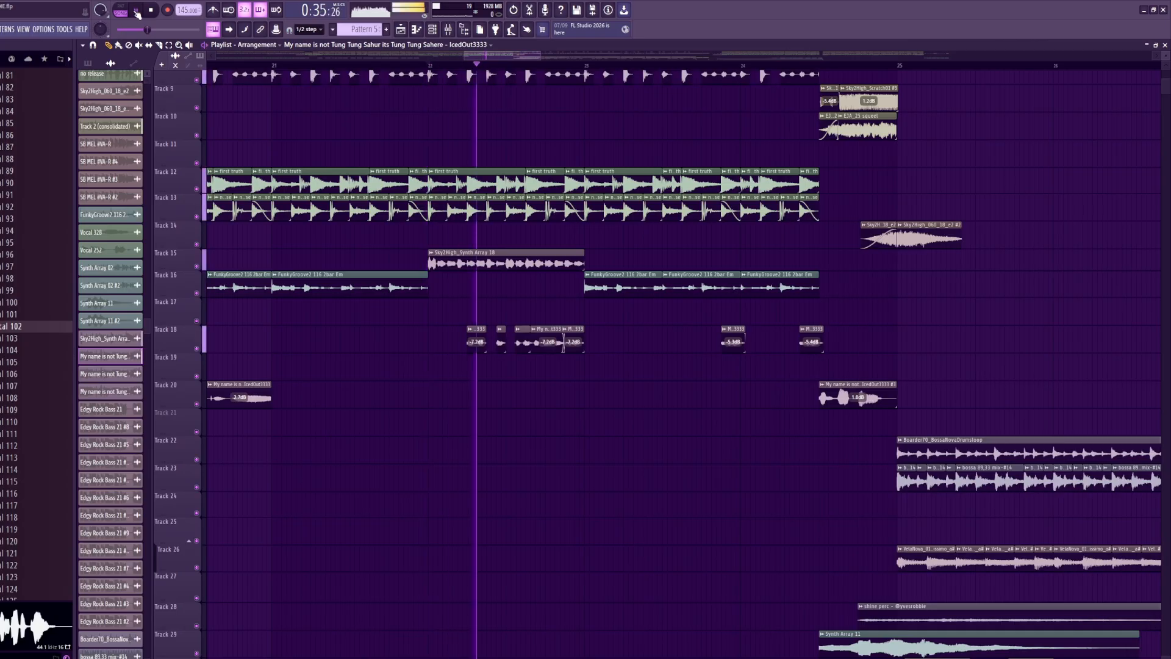
pyautogui.press('space')
# - Solo Track 18, play its vocal chops in isolation from bar 22 past bar 23, and unsolo the track
pyautogui.rightClick(200, 349)
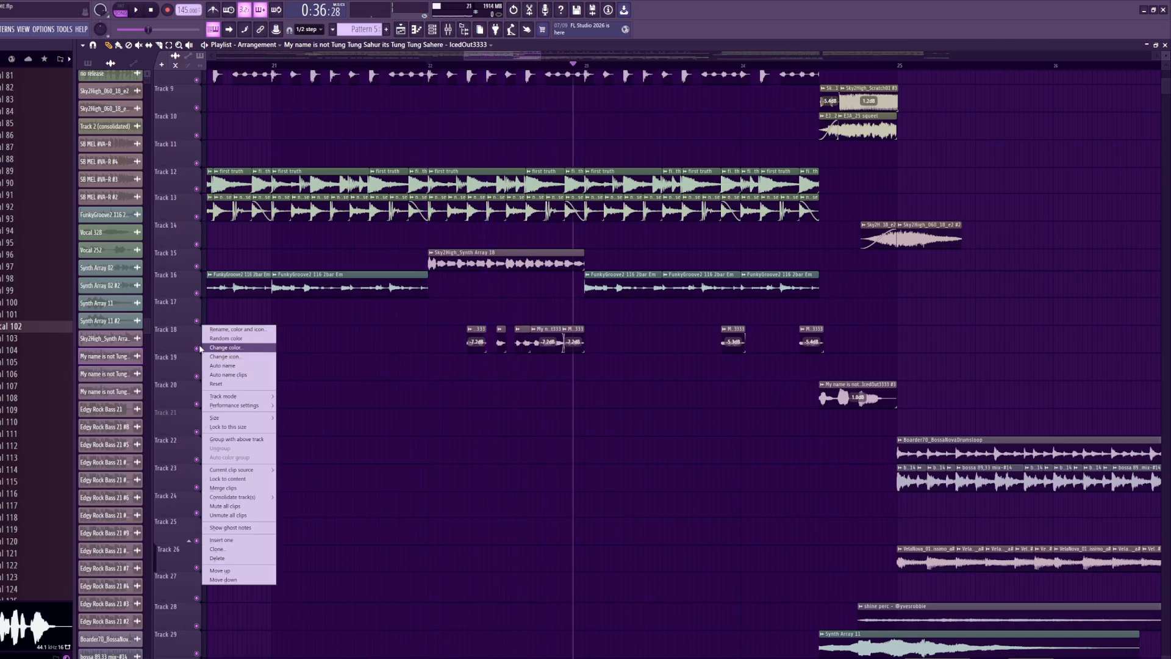
pyautogui.rightClick(194, 348)
pyautogui.click(195, 305)
pyautogui.rightClick(199, 349)
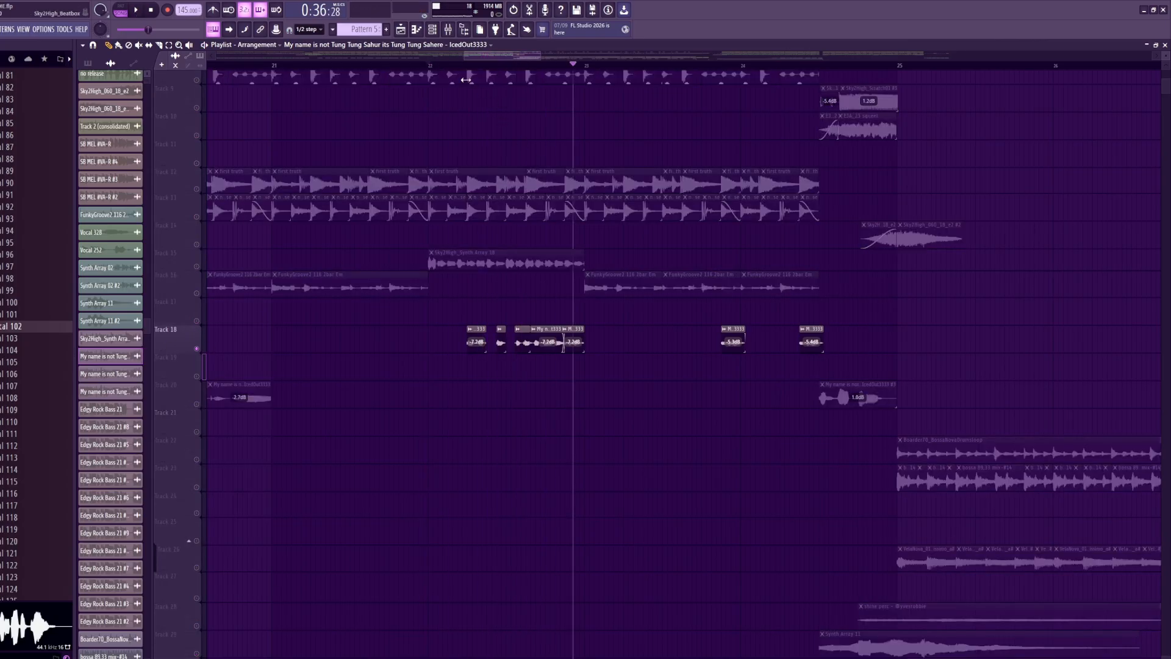
pyautogui.click(453, 65)
pyautogui.click(145, 8)
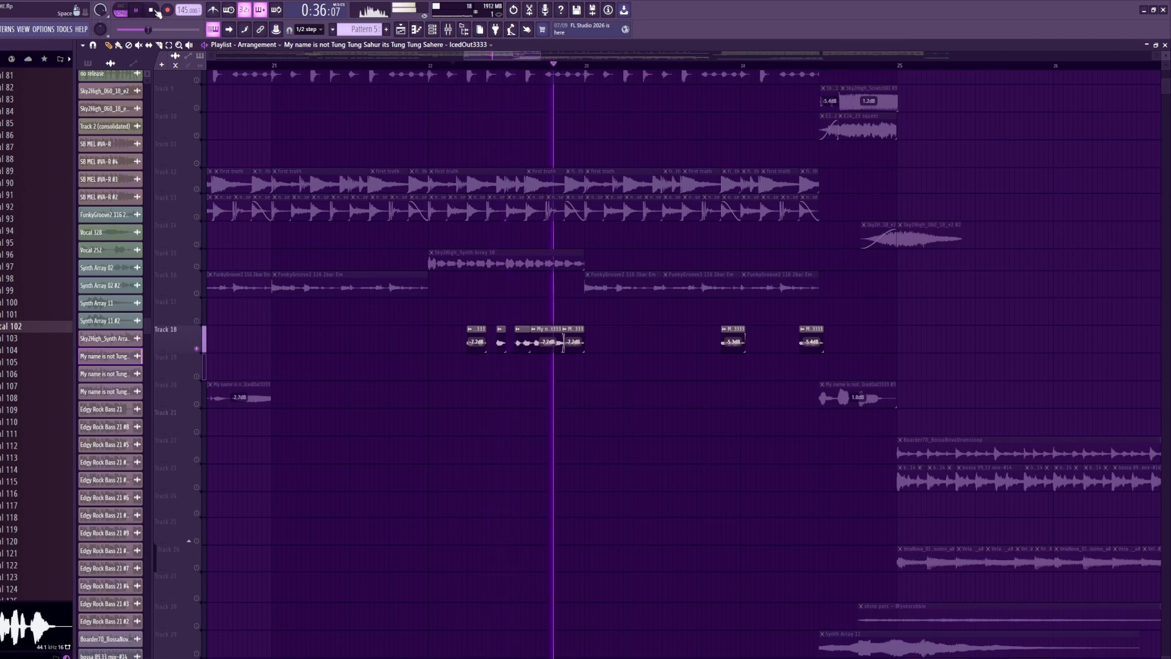
pyautogui.press('space')
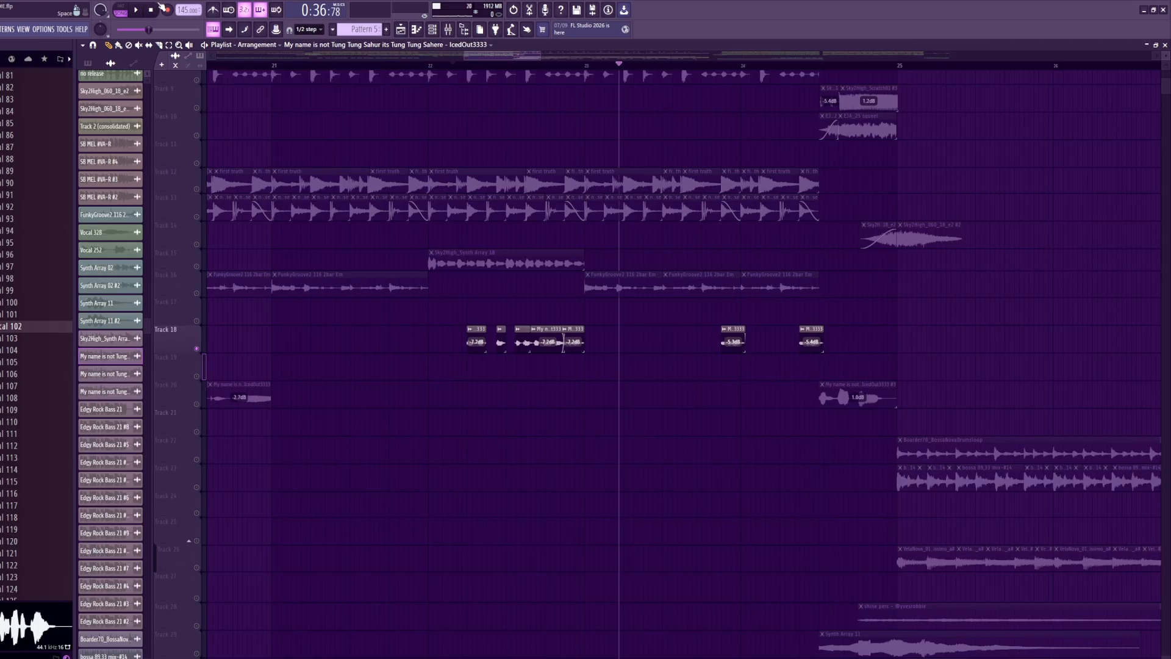
pyautogui.rightClick(197, 348)
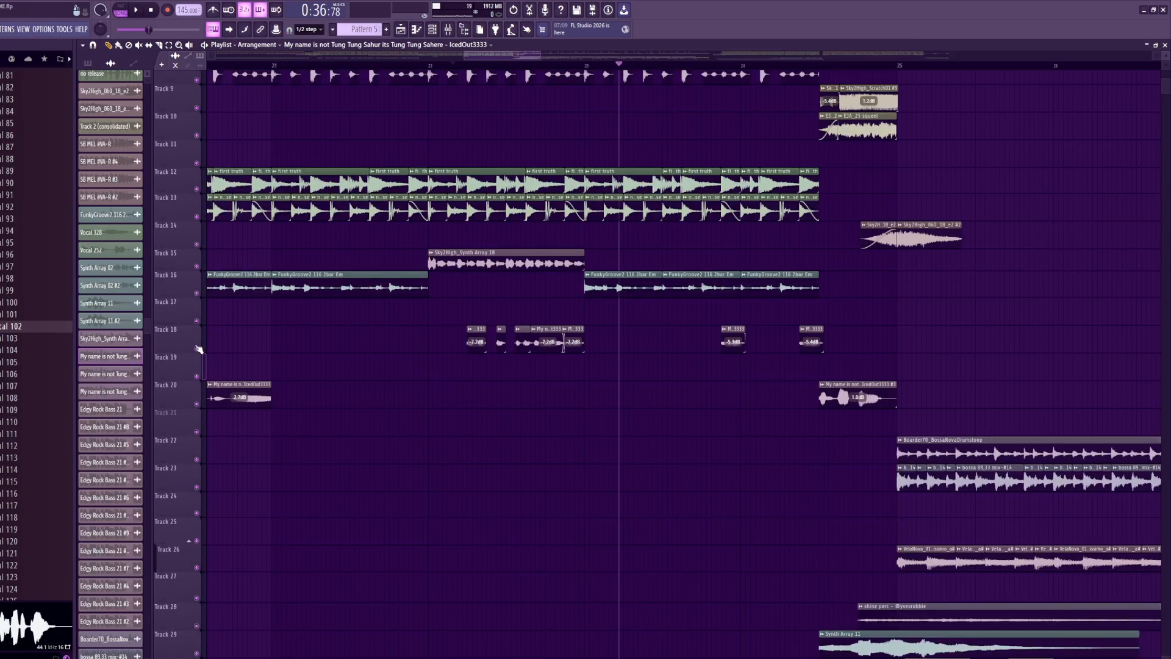
# - Play the arrangement from bar 18 through the Vocal 252 and Vocal 328 clips, stopping before bar 19
pyautogui.hscroll(-4, 475, 59)
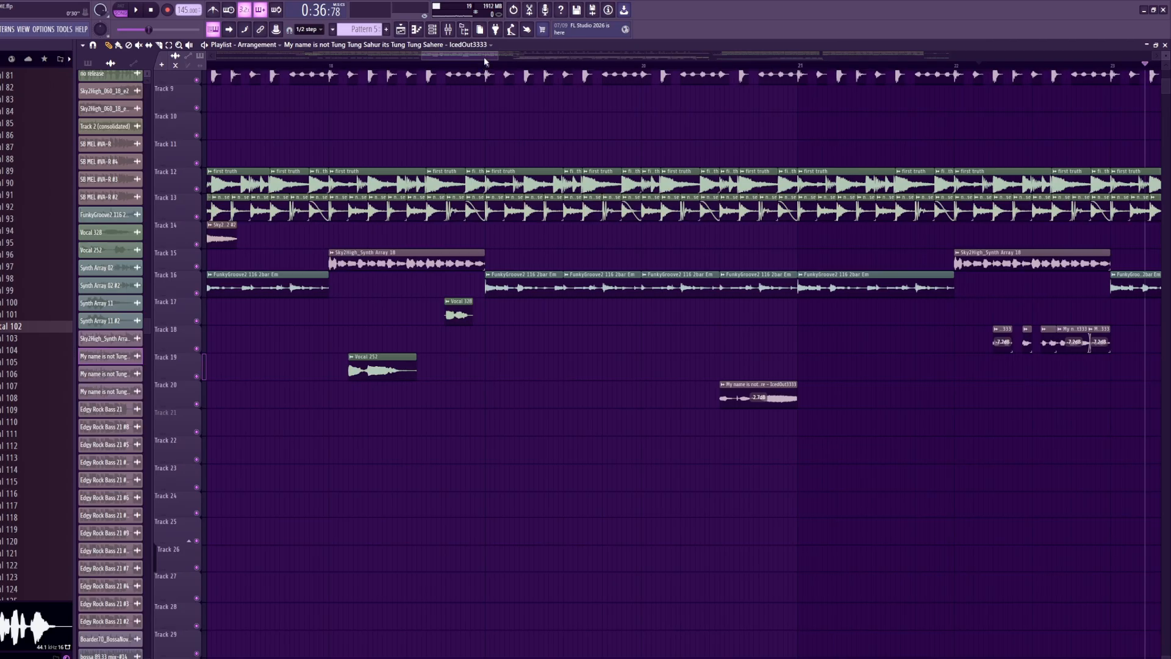
pyautogui.click(329, 66)
pyautogui.click(138, 11)
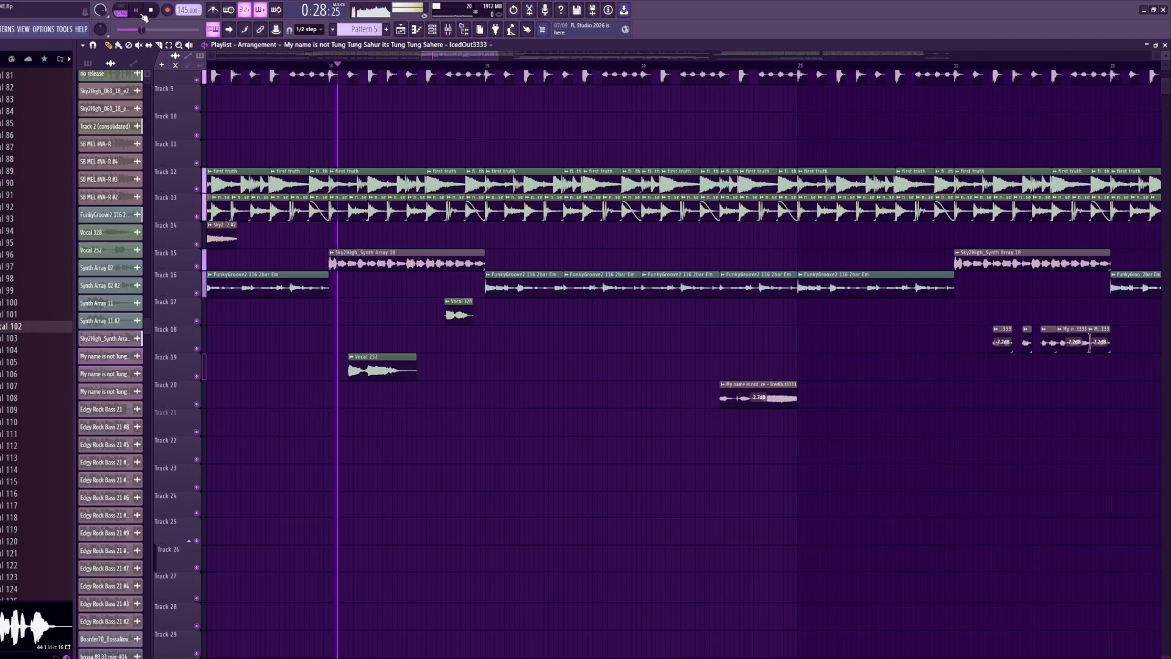
pyautogui.click(139, 11)
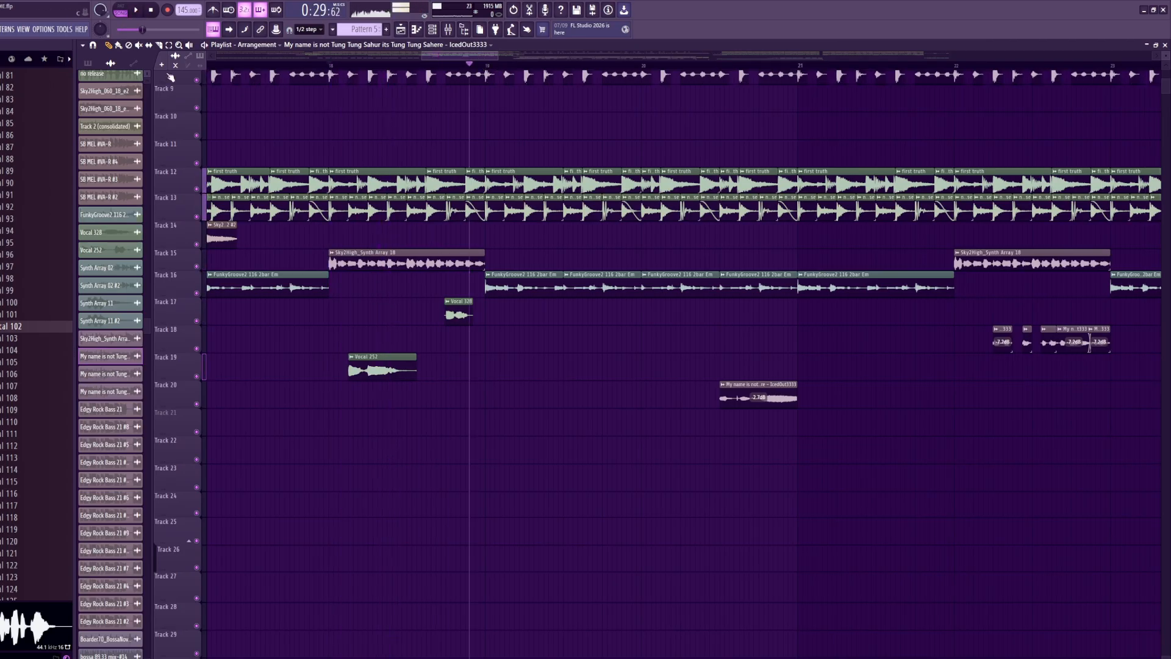
# - Solo Track 19, view the Vocal 252 clip's sample settings, and play the clip in isolation from bar 18
pyautogui.rightClick(197, 376)
pyautogui.doubleClick(359, 365)
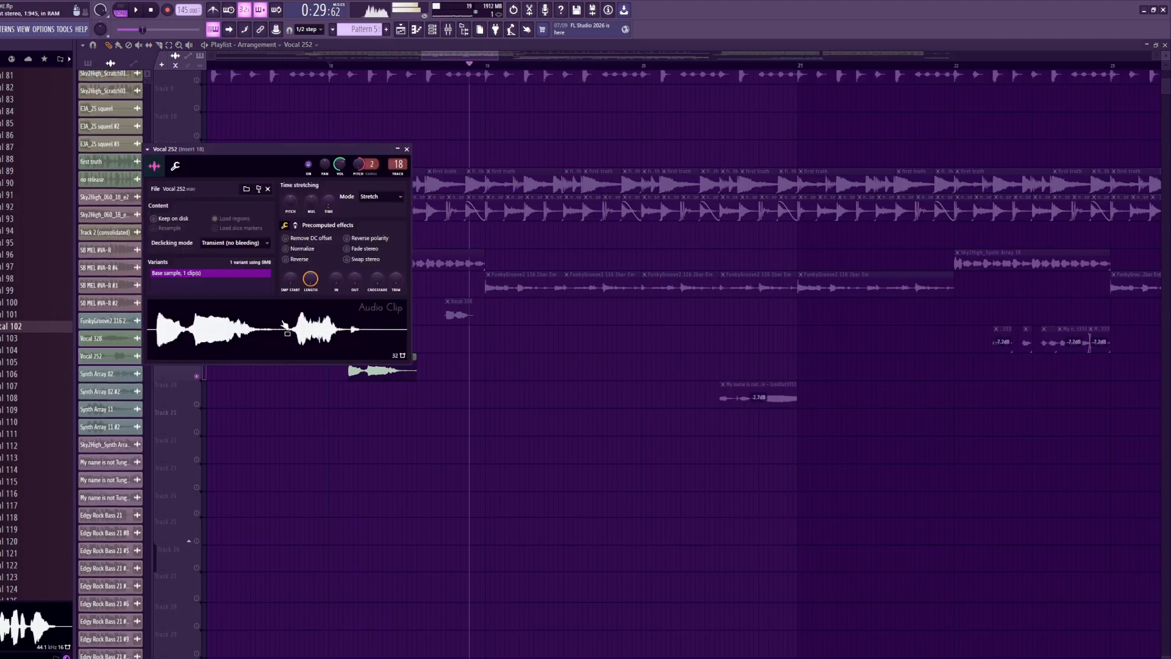
pyautogui.press('Escape')
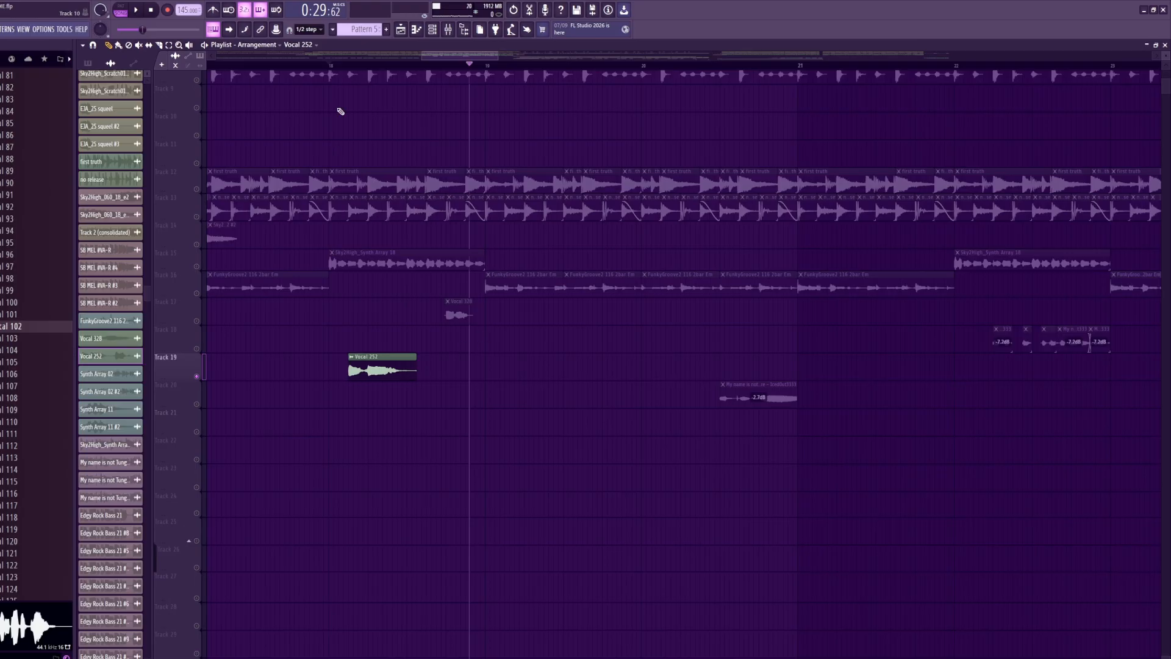
pyautogui.click(330, 65)
pyautogui.click(137, 11)
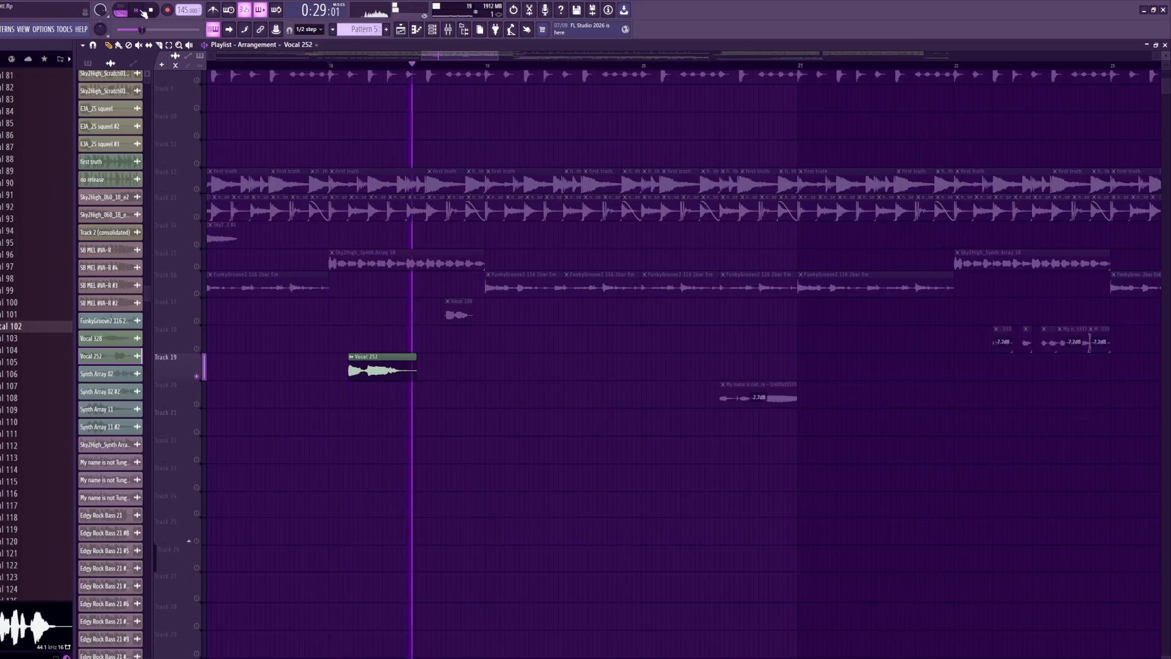
pyautogui.click(147, 12)
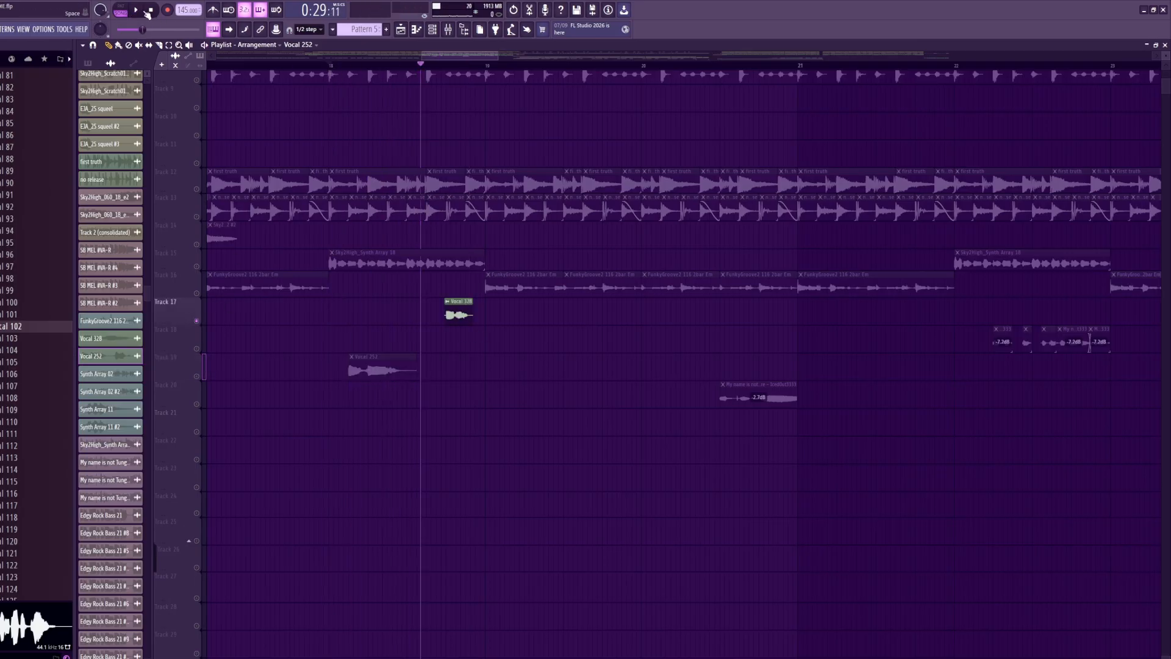
# - View the sample settings of the Vocal 328 clip on soloed Track 17, and unsolo the track
pyautogui.doubleClick(456, 313)
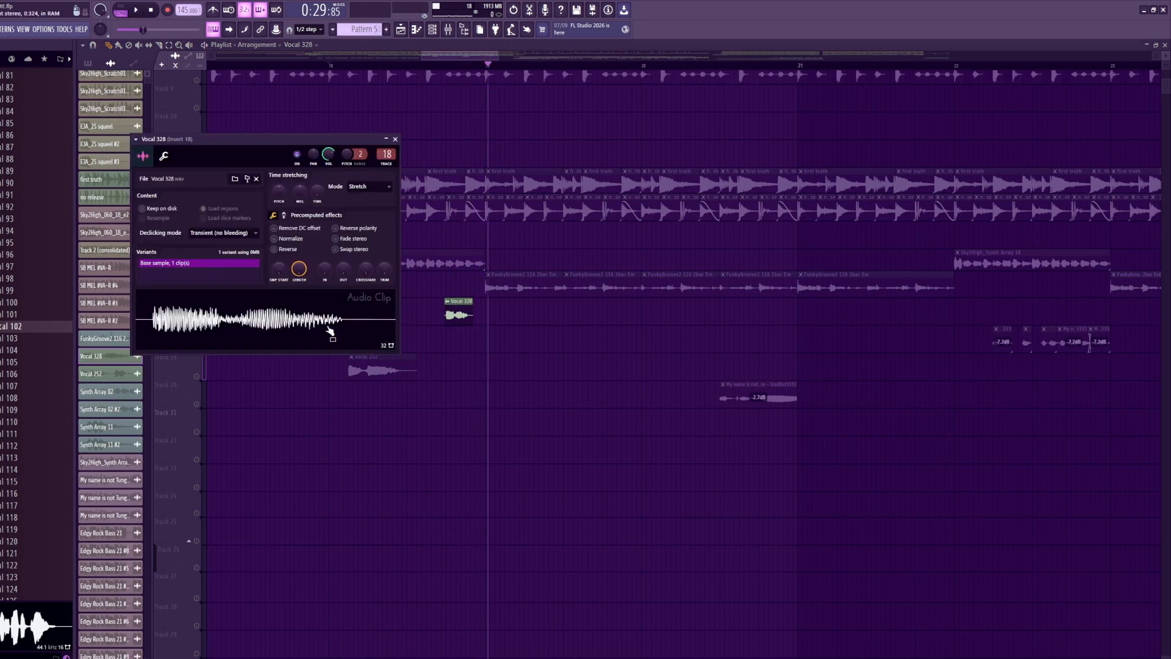
pyautogui.press('Escape')
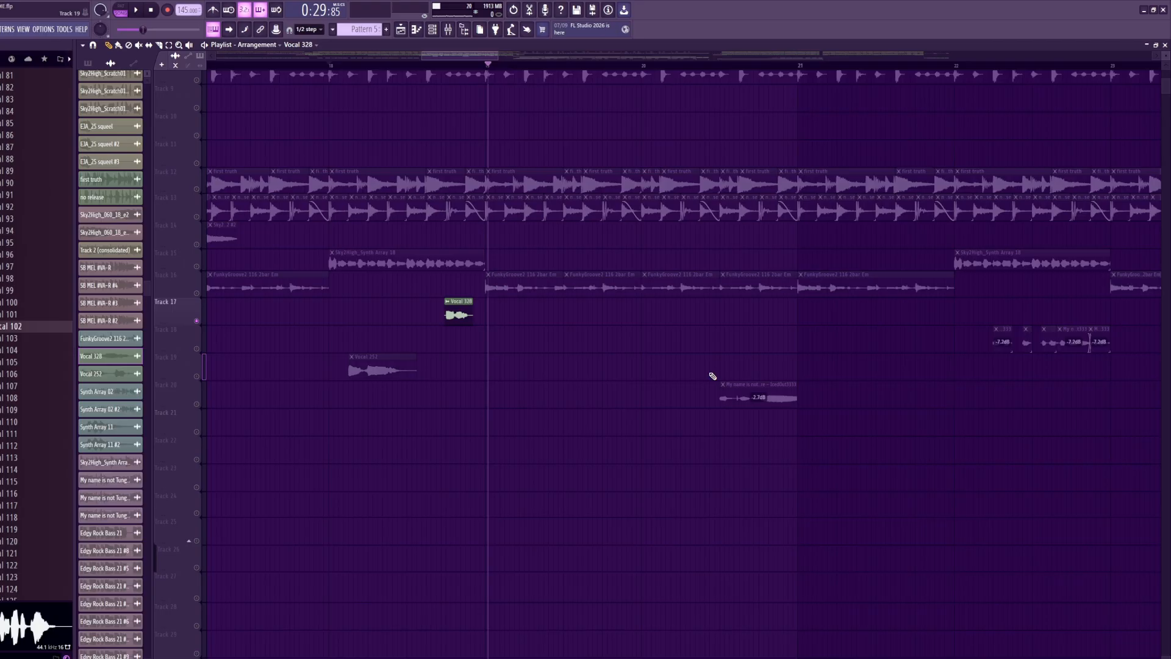
pyautogui.keyDown('ctrl'); pyautogui.click(196, 321); pyautogui.keyUp('ctrl')
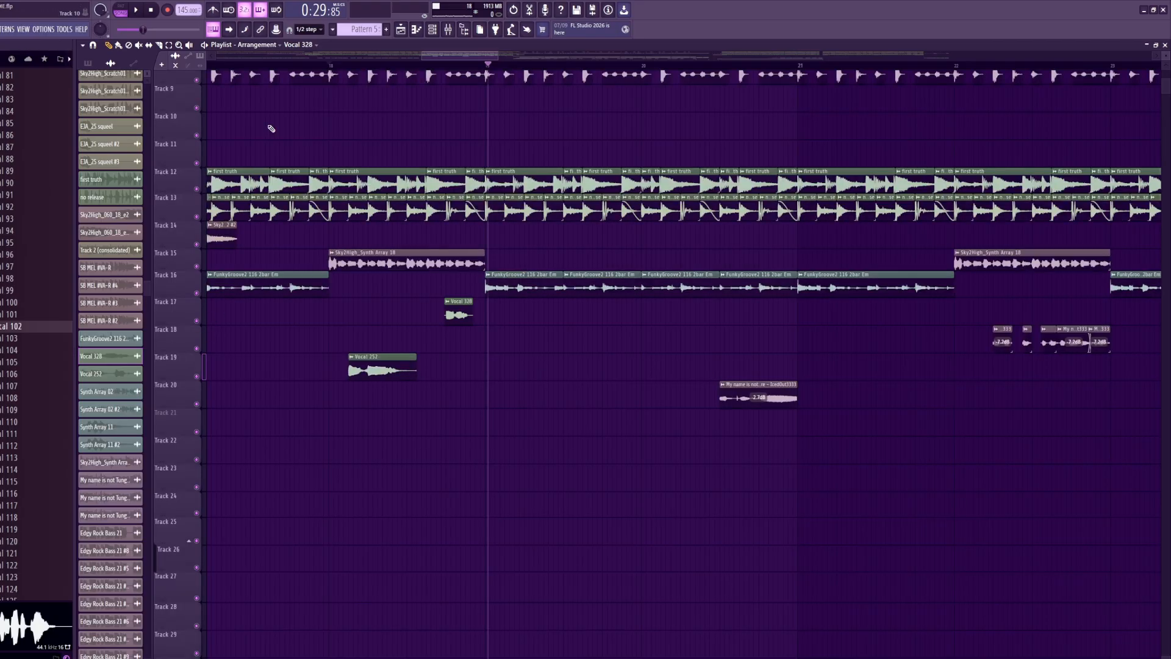
# - Play the full arrangement from just before bar 18 through both vocal clips, stopping at bar 19
pyautogui.click(306, 65)
pyautogui.click(136, 11)
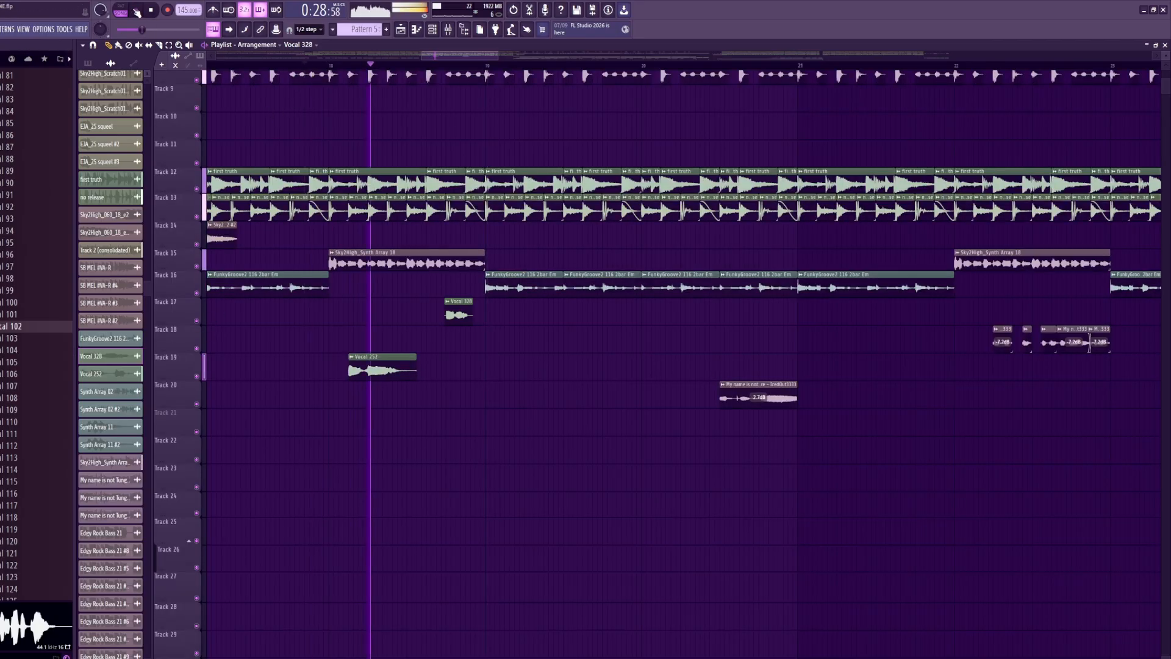
pyautogui.click(136, 10)
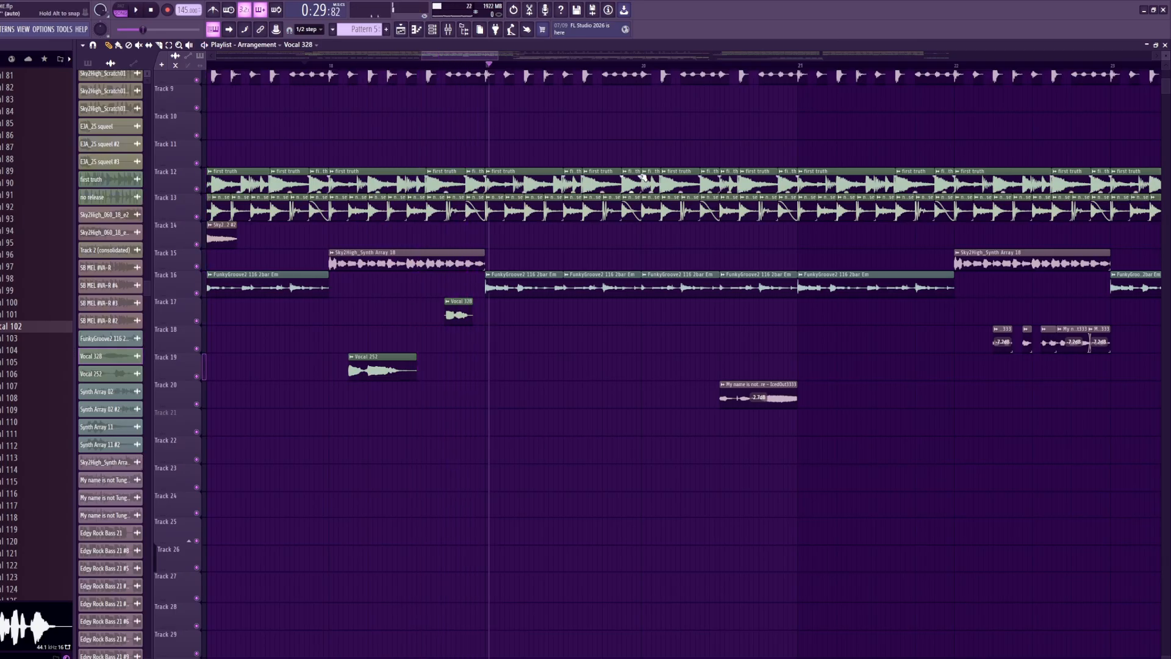
# - Play the arrangement from bar 17 through the FunkyGroove2 and Sky2High_Synth Array 18 loops, stopping just after bar 19
pyautogui.scroll(-4, 528, 342)
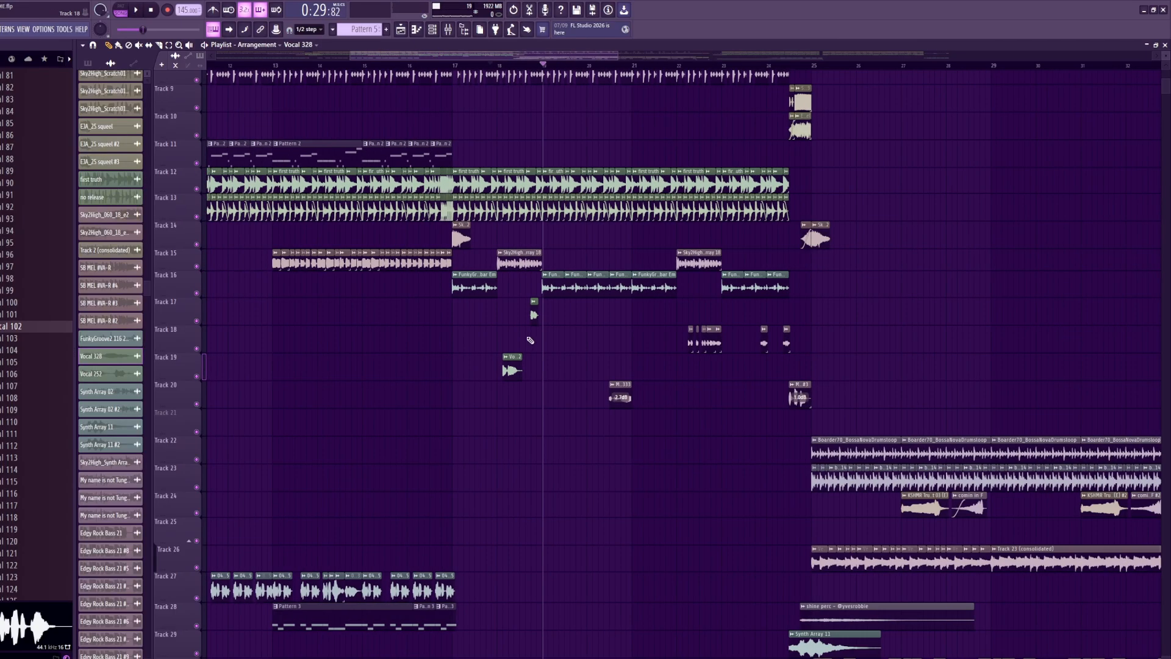
pyautogui.scroll(6, 439, 65)
pyautogui.click(429, 65)
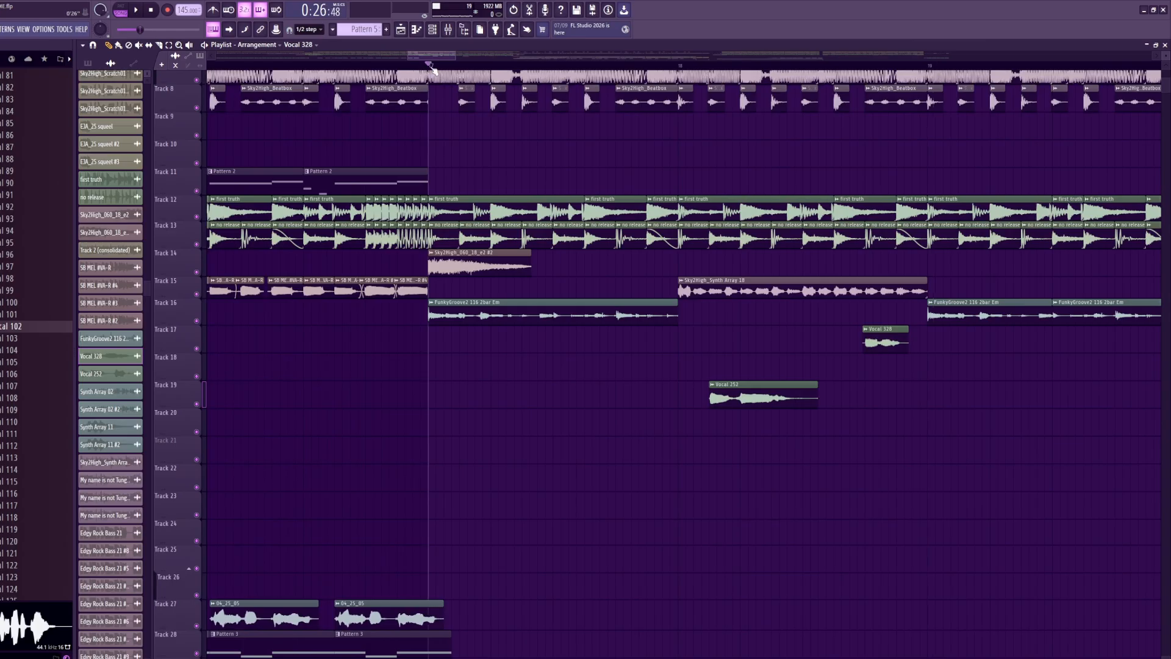
pyautogui.scroll(-3, 433, 69)
pyautogui.scroll(6, 635, 222)
pyautogui.press('space')
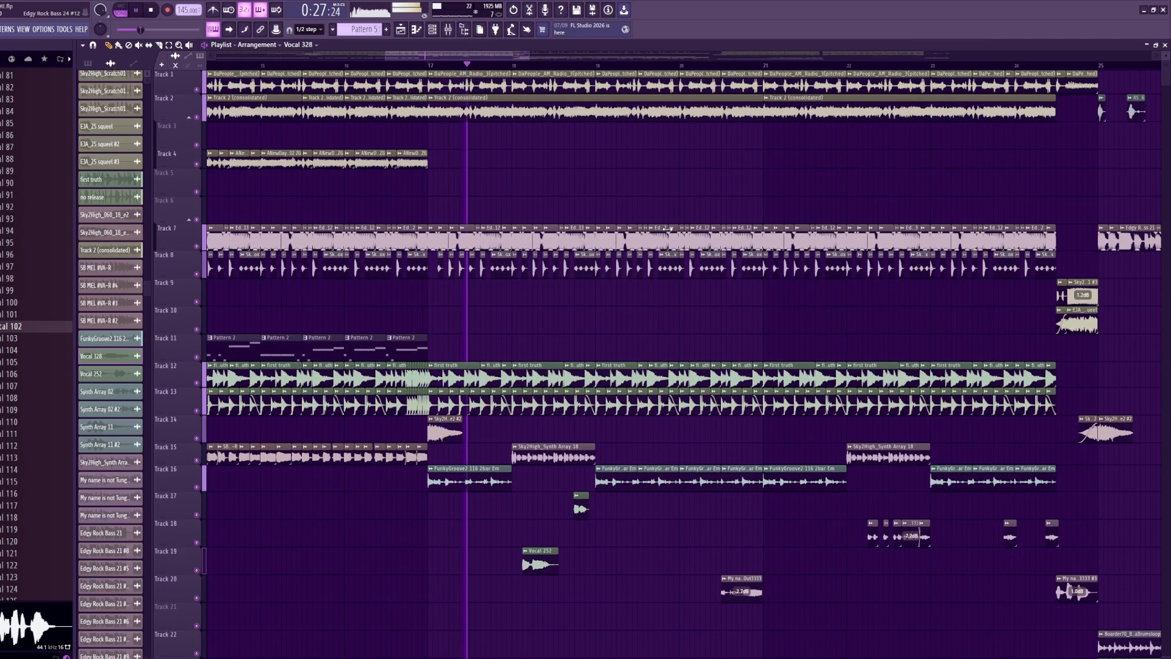
pyautogui.scroll(-3, 580, 291)
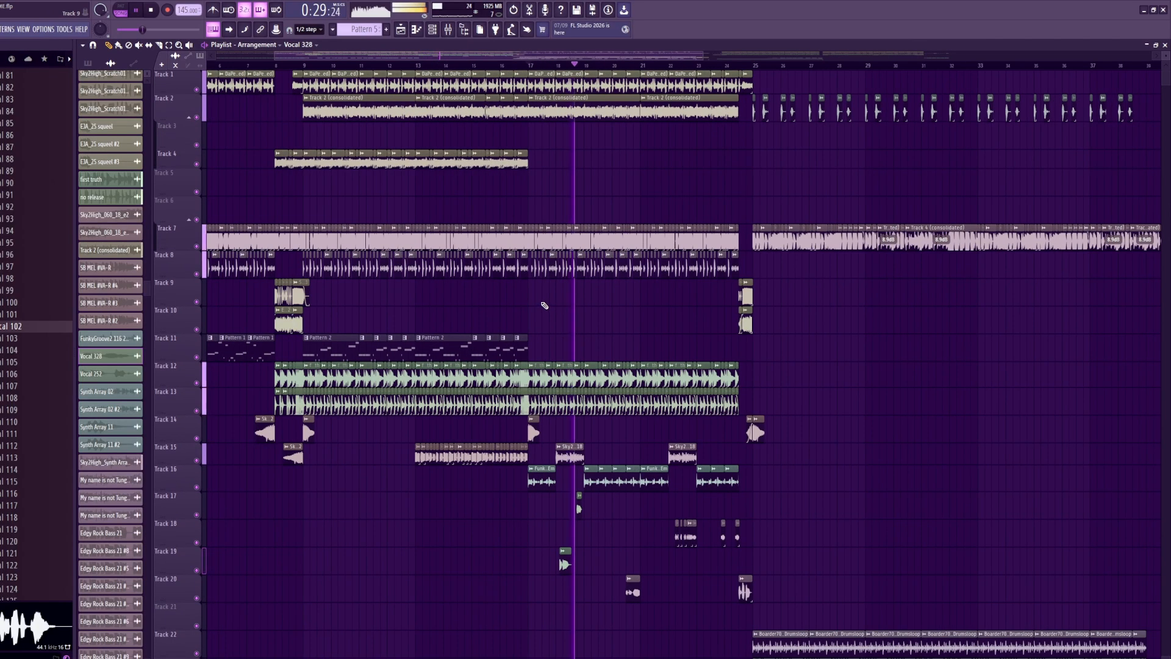
pyautogui.scroll(-3, 549, 307)
pyautogui.press('space')
# - Look over the clips around the bar 25 transition on Tracks 13 to 30, and set the playhead at bar 23
pyautogui.scroll(-10, 556, 312)
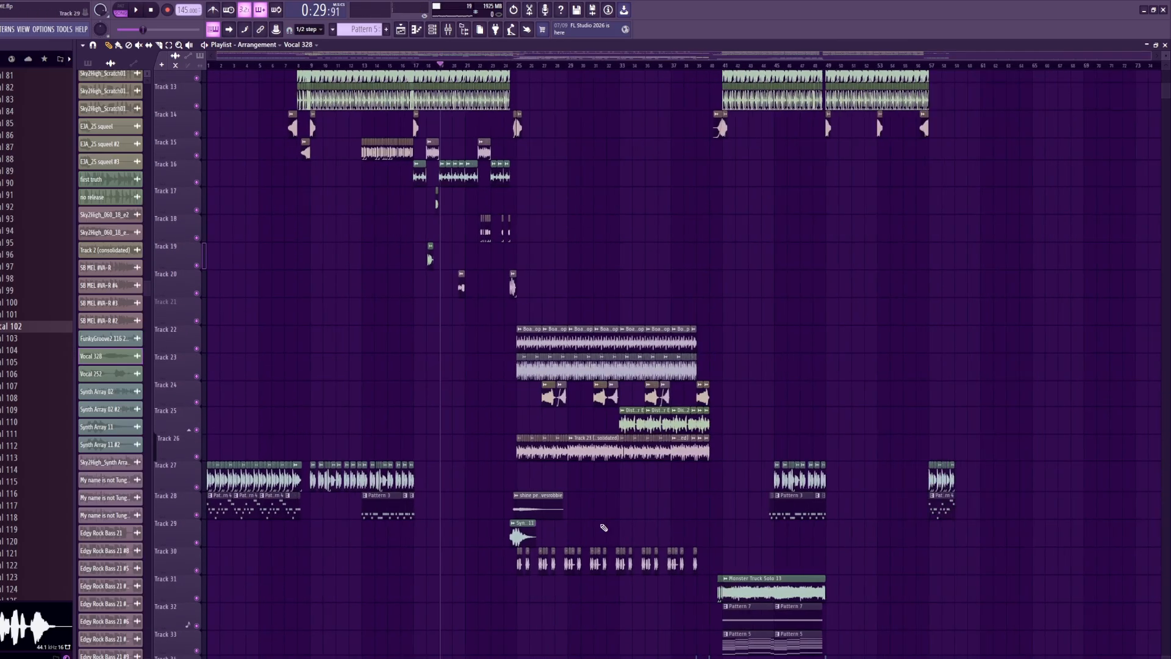
pyautogui.scroll(3, 539, 495)
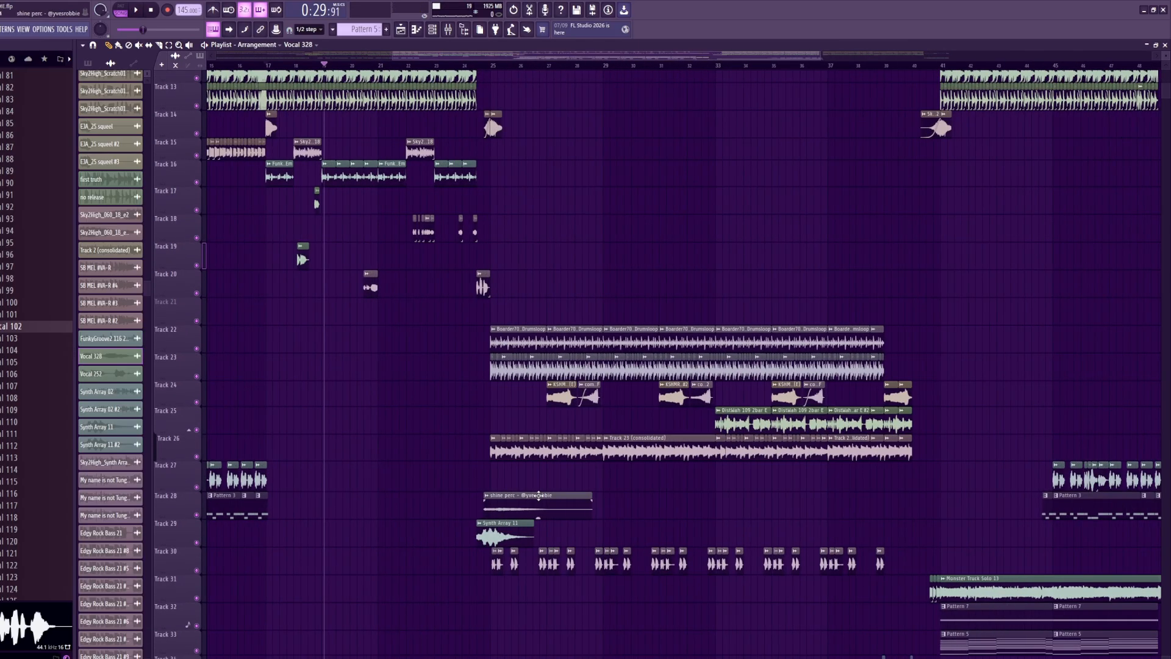
pyautogui.scroll(6, 506, 531)
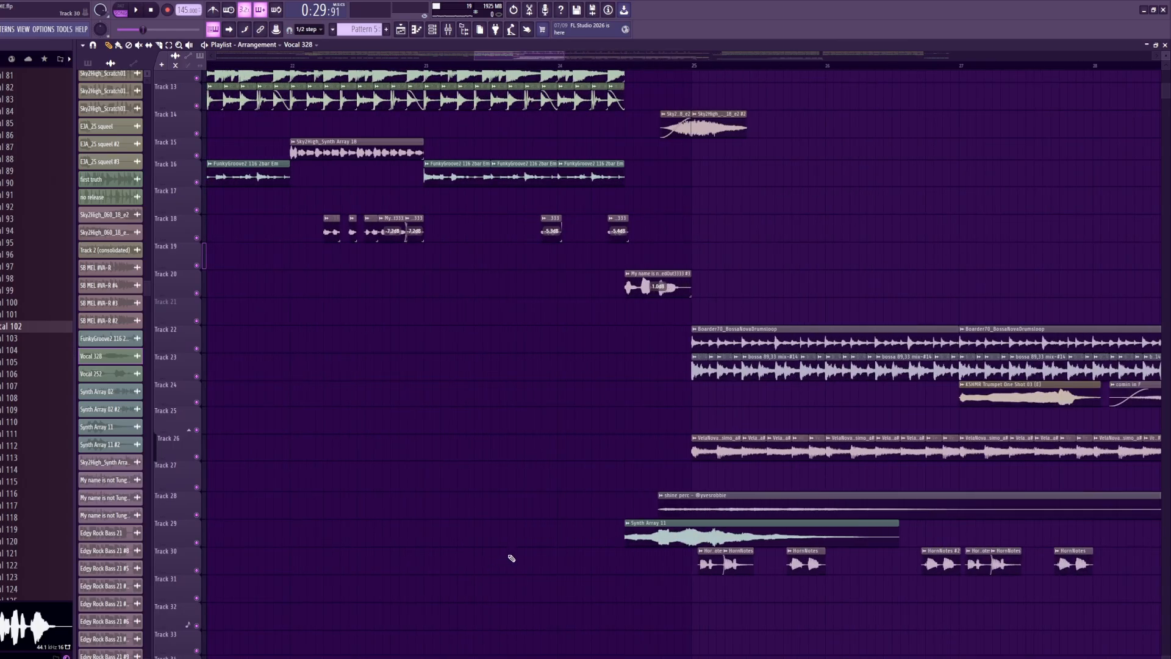
pyautogui.click(424, 65)
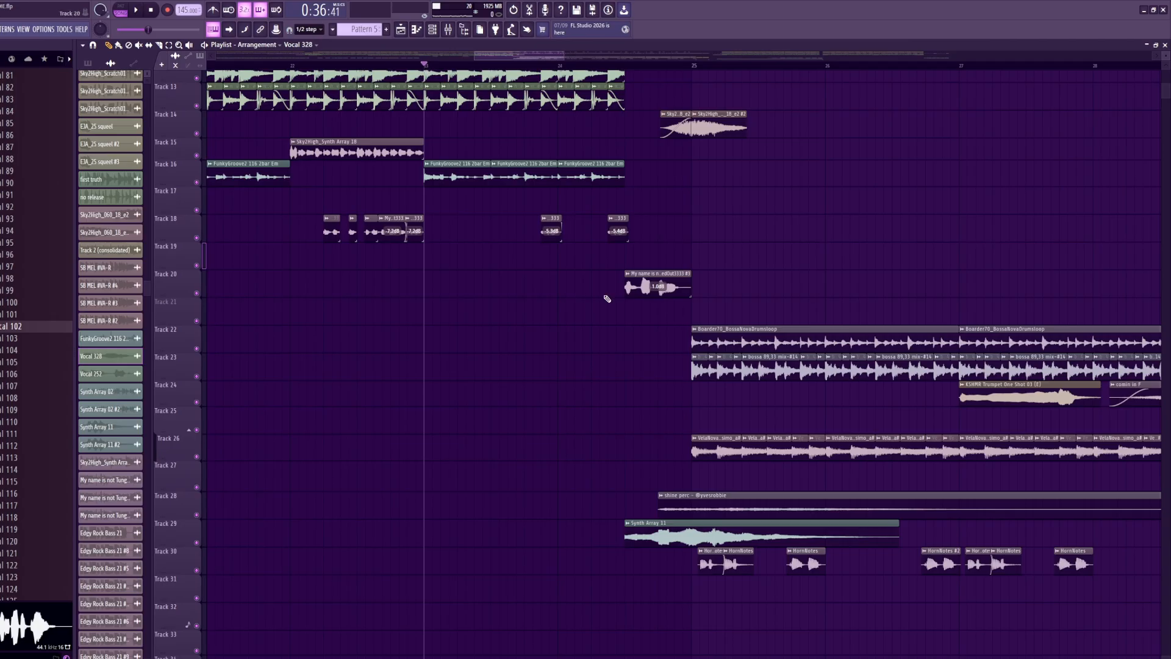
# - Examine the section from bar 25 on Tracks 22 to 30, and place the playhead at the Track 20 vocal clip before it
pyautogui.scroll(-3, 607, 294)
pyautogui.scroll(-4, 952, 382)
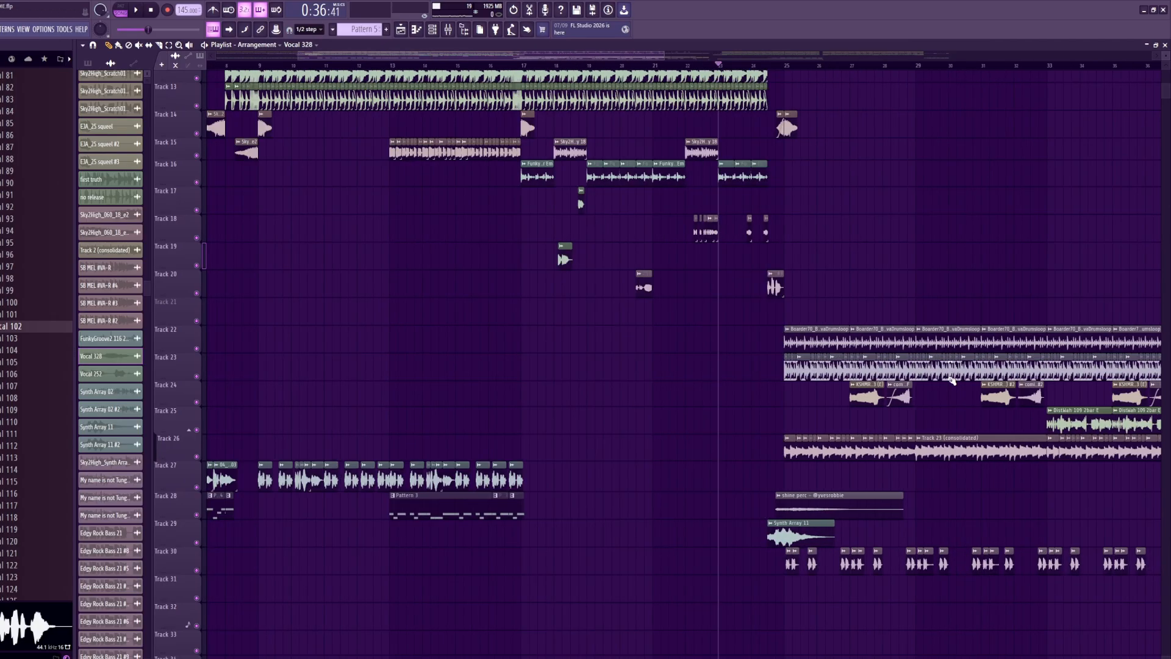
pyautogui.scroll(-1, 951, 391)
pyautogui.scroll(1, 968, 401)
pyautogui.hscroll(1, 975, 363)
pyautogui.scroll(3, 974, 363)
pyautogui.scroll(3, 374, 111)
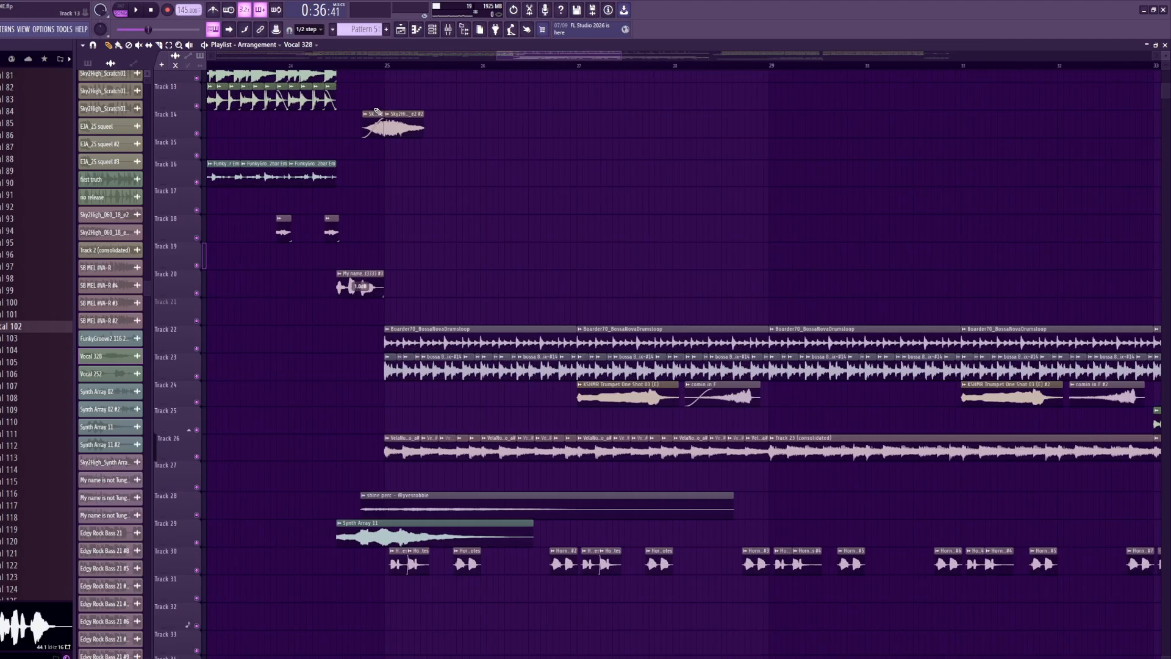
pyautogui.click(320, 66)
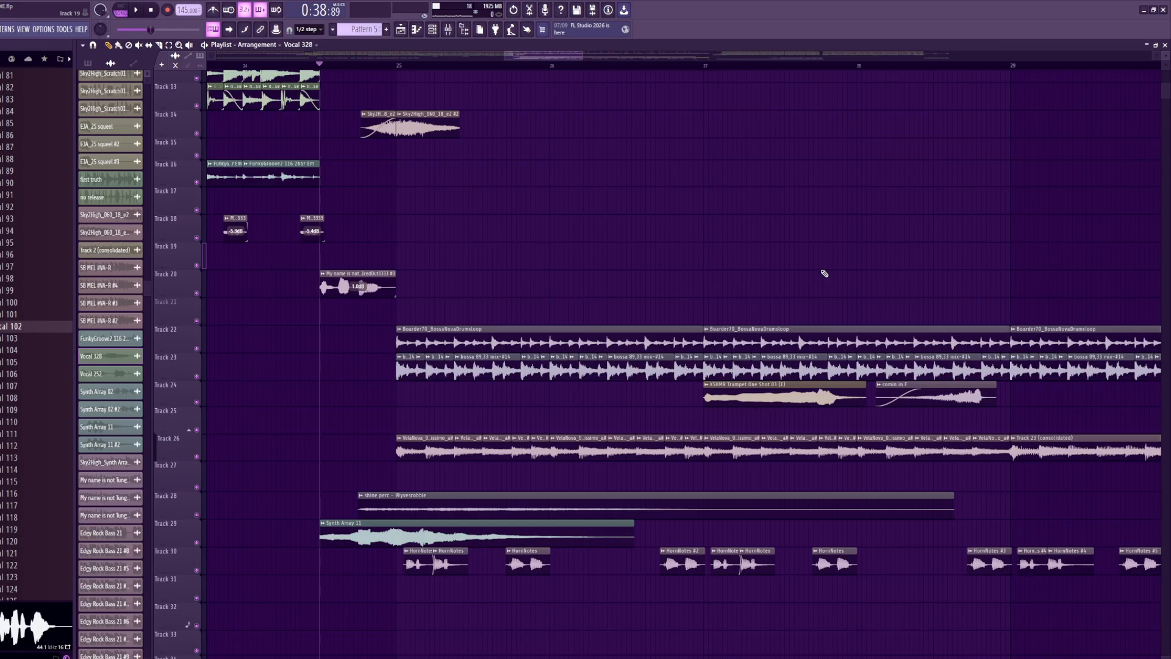
# - Play the arrangement from bar 23 through the bossa nova section, stopping where Monster Track Solo 13 starts on Track 31
pyautogui.scroll(-4, 427, 134)
pyautogui.scroll(5, 492, 183)
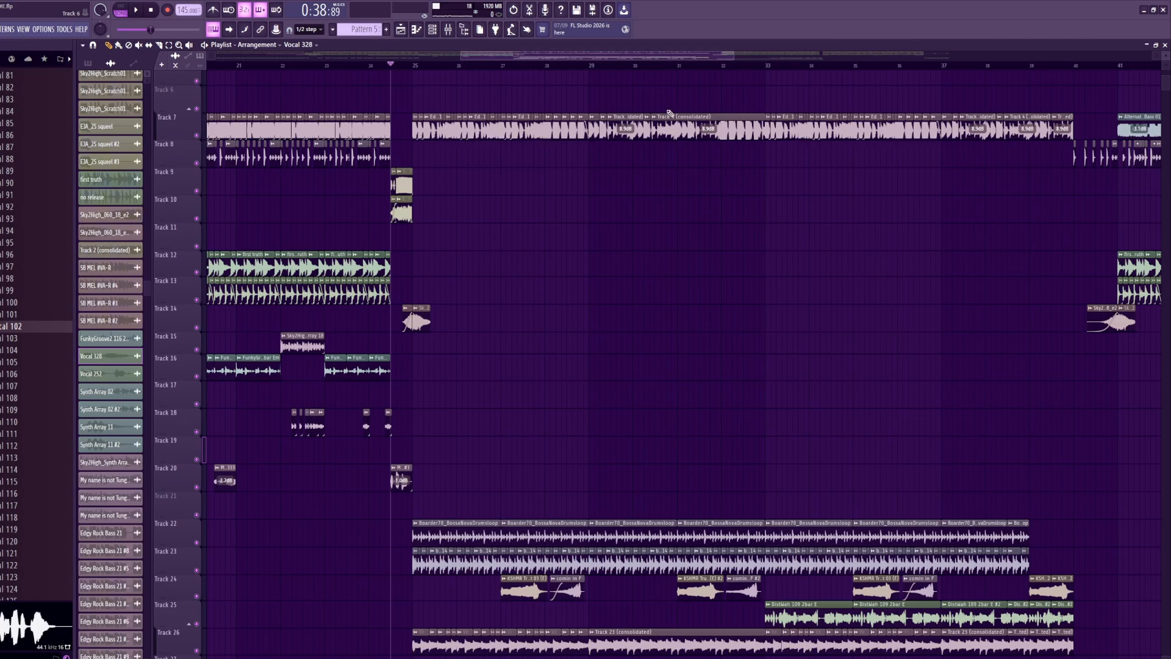
pyautogui.scroll(4, 610, 141)
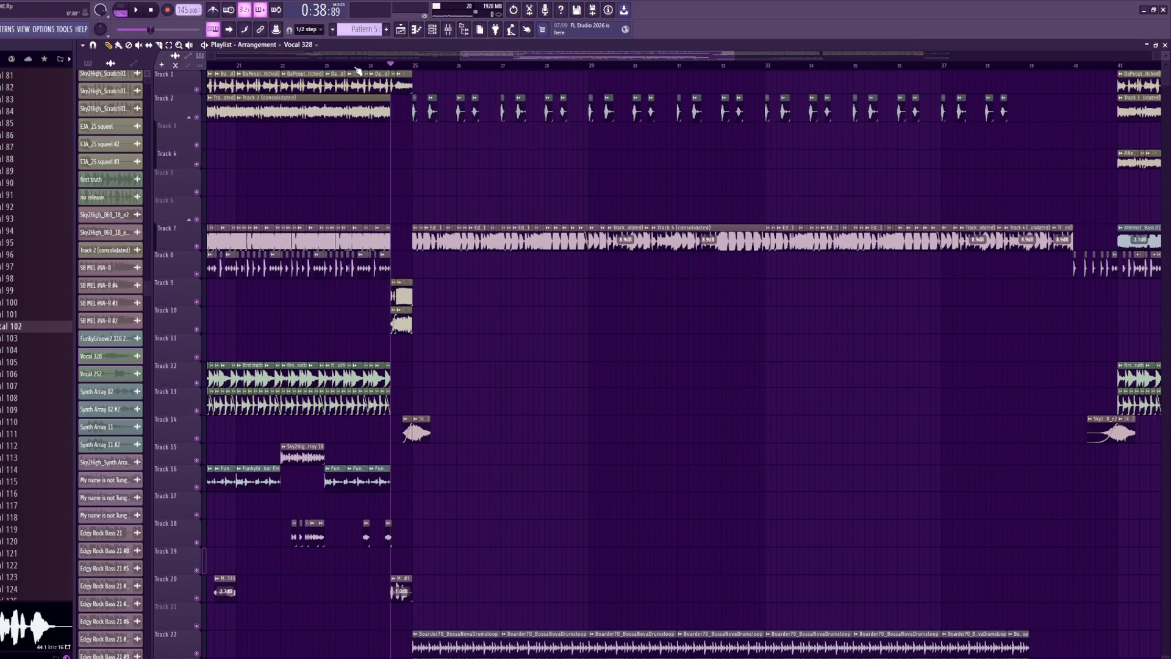
pyautogui.click(325, 66)
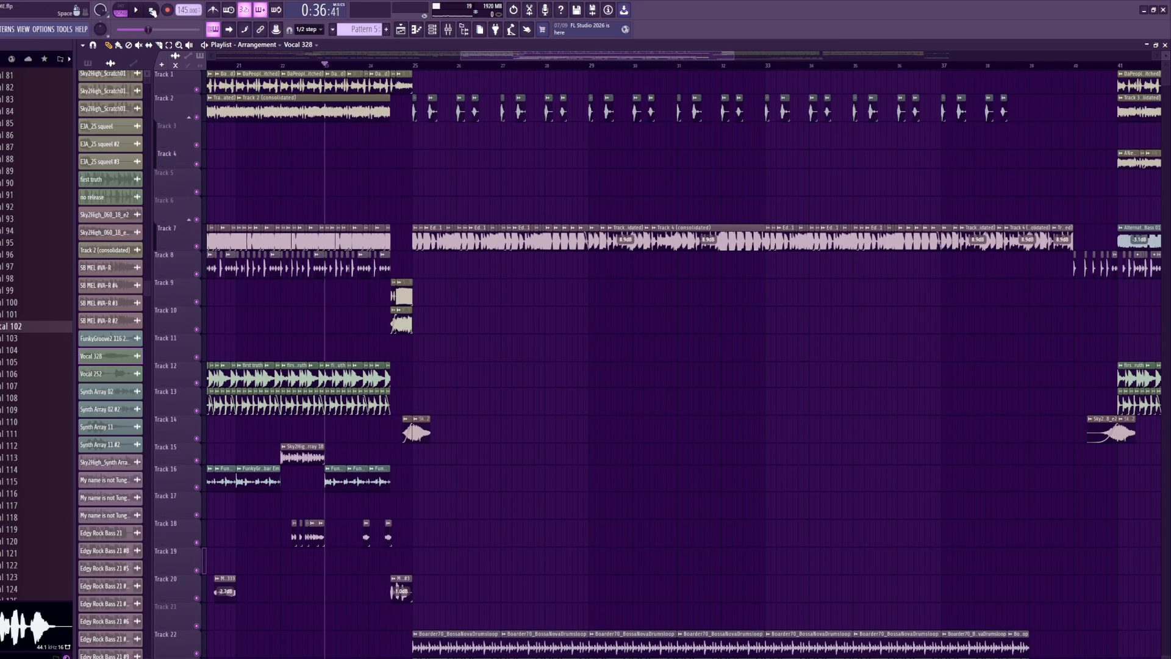
pyautogui.press('space')
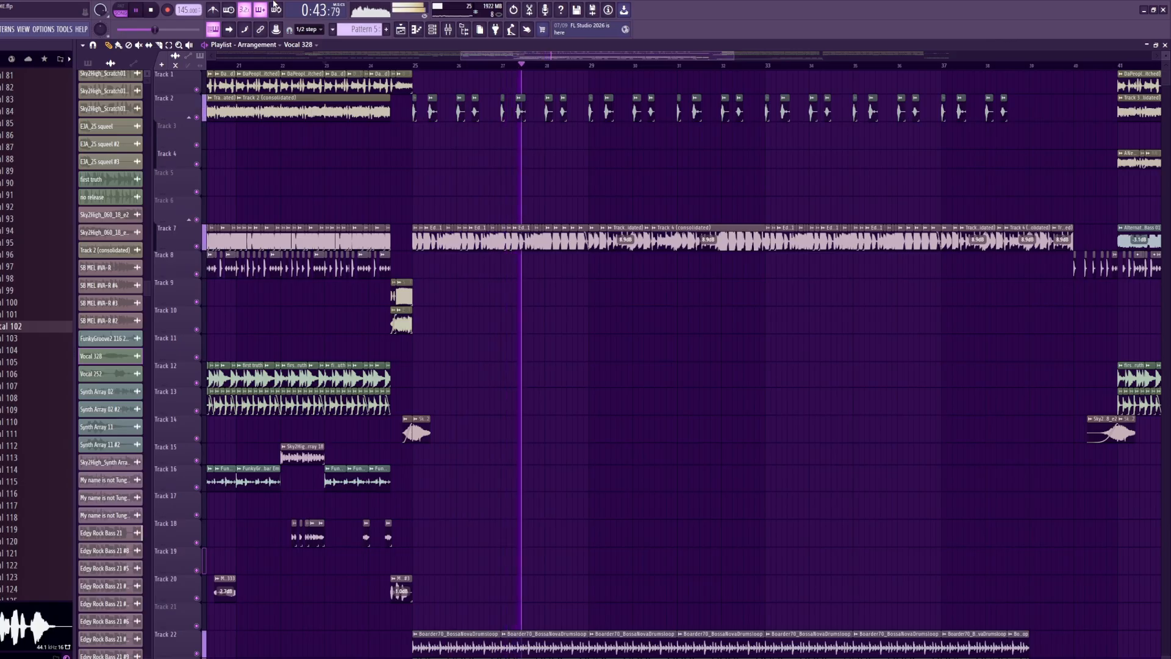
pyautogui.scroll(-5, 505, 326)
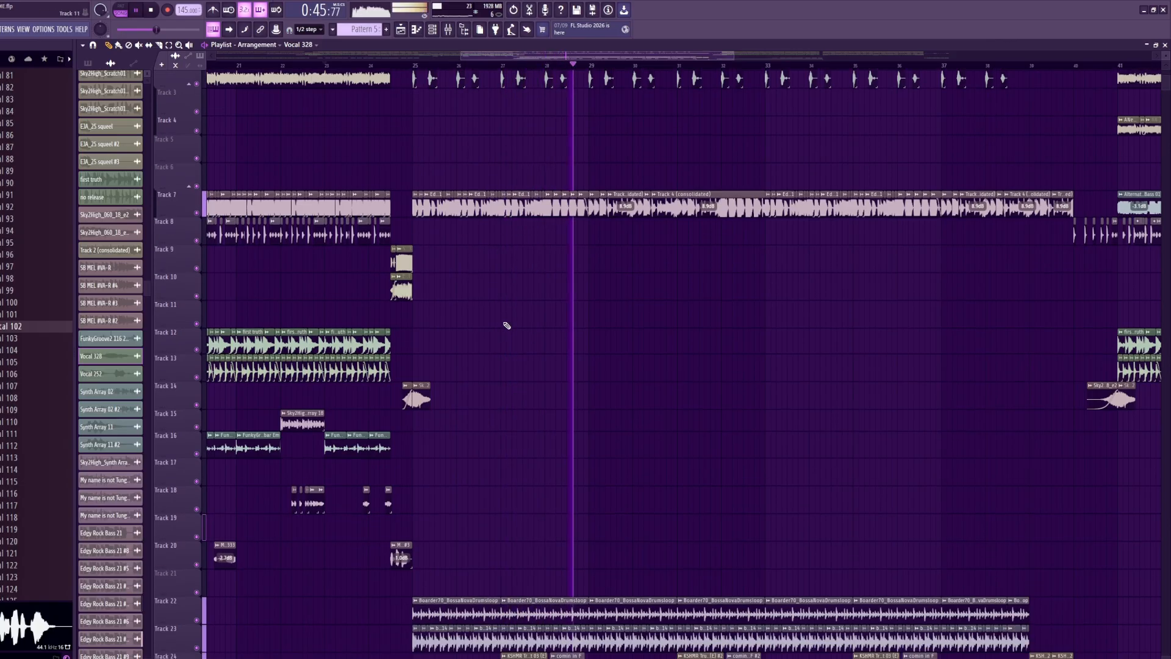
pyautogui.click(230, 30)
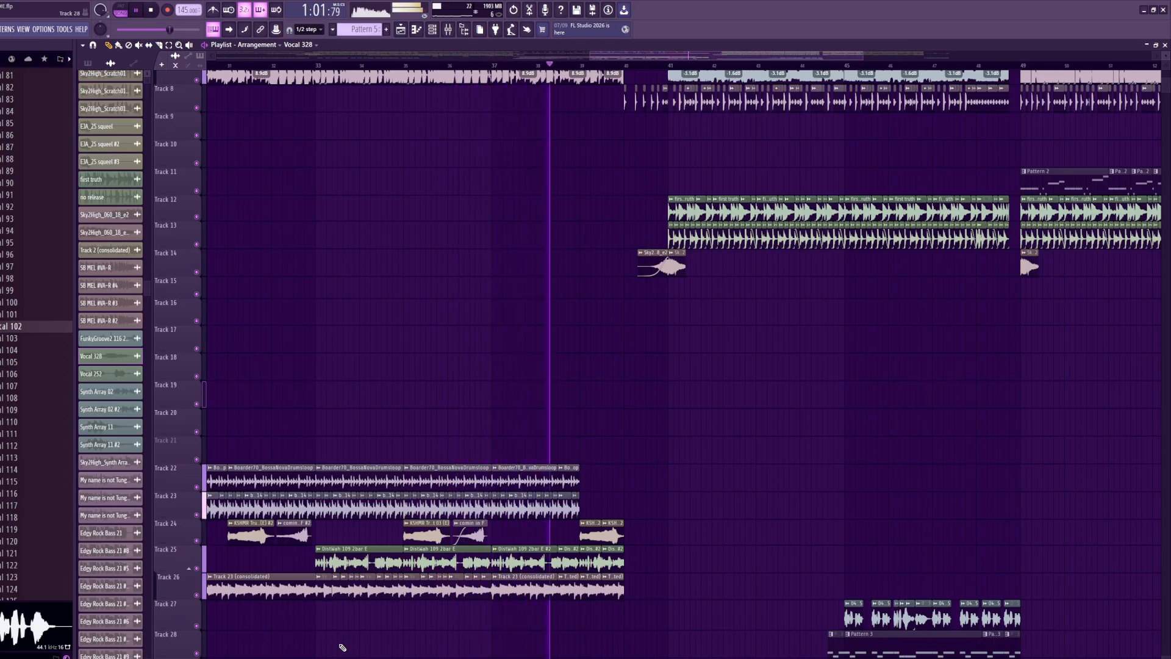
pyautogui.scroll(-5, 765, 628)
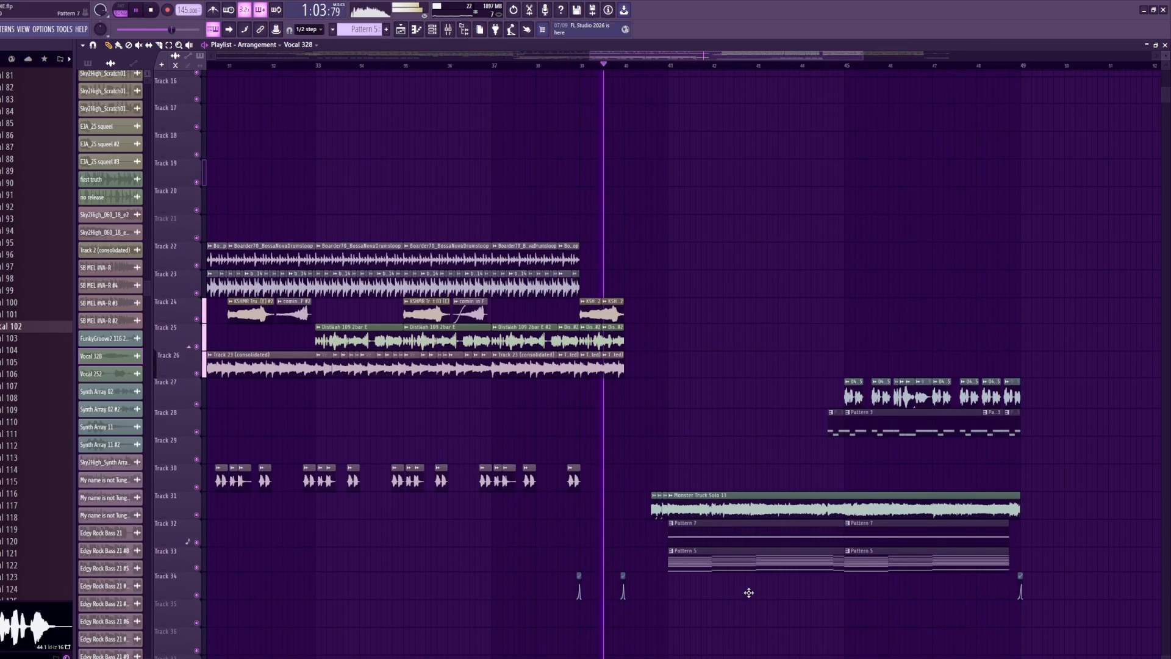
pyautogui.press('space')
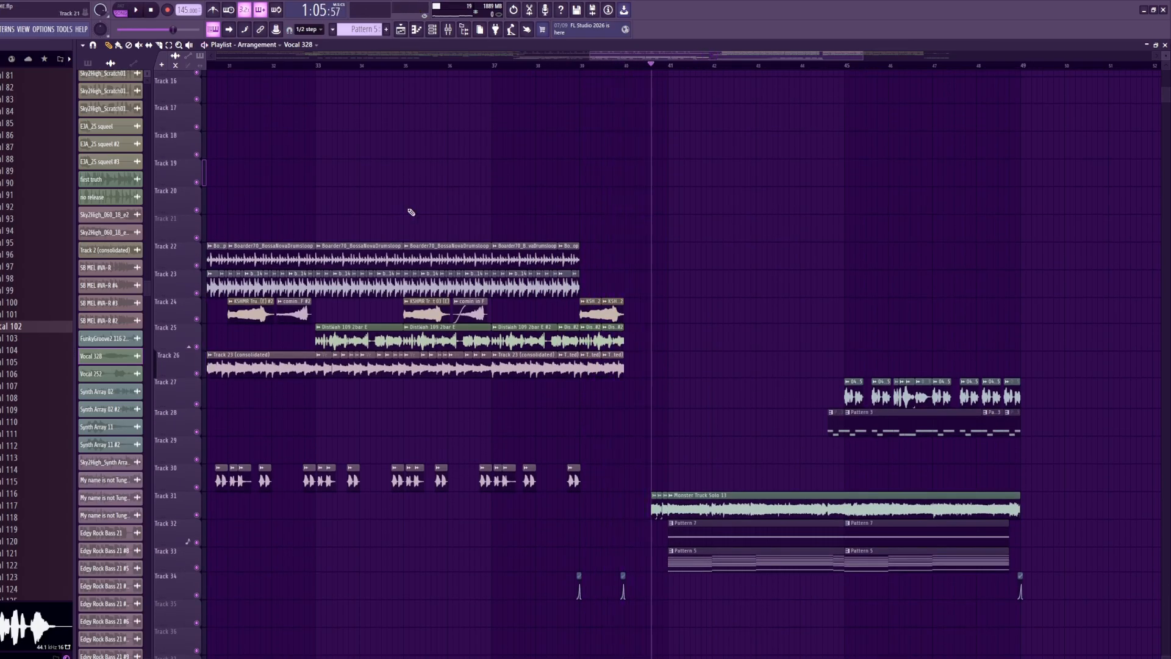
# - Return to the transition before bar 25 and set the playhead at the start of the scratch and squeal clips
pyautogui.scroll(-4, 457, 298)
pyautogui.scroll(3, 456, 298)
pyautogui.press('super')
pyautogui.press('super')
pyautogui.scroll(6, 533, 213)
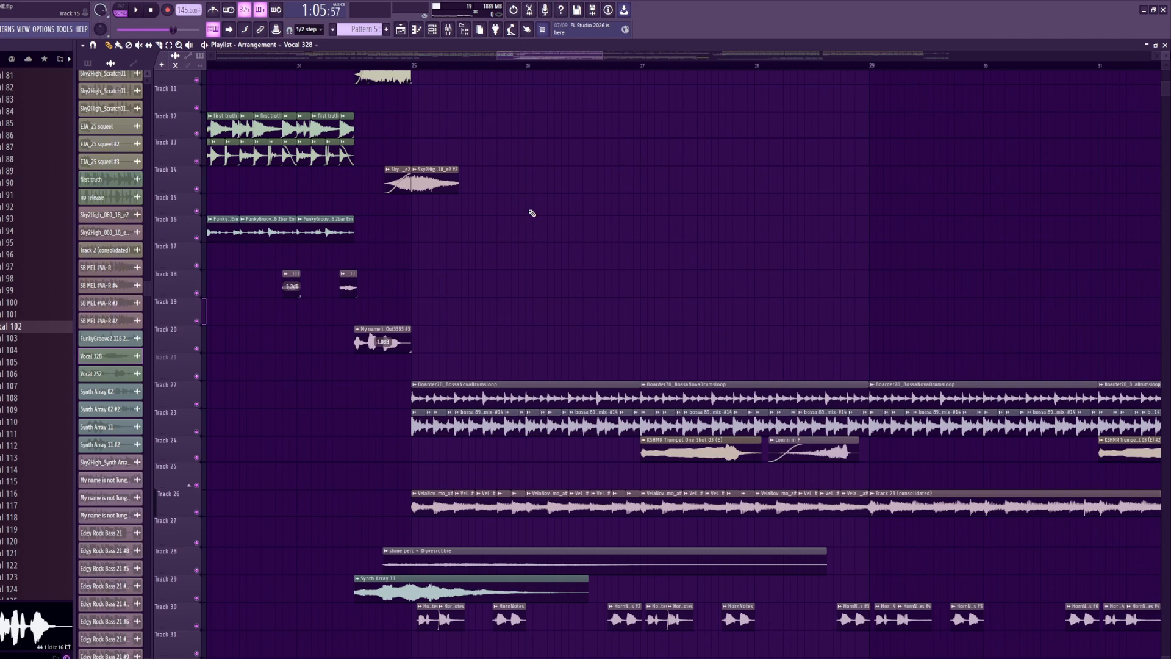
pyautogui.scroll(3, 532, 213)
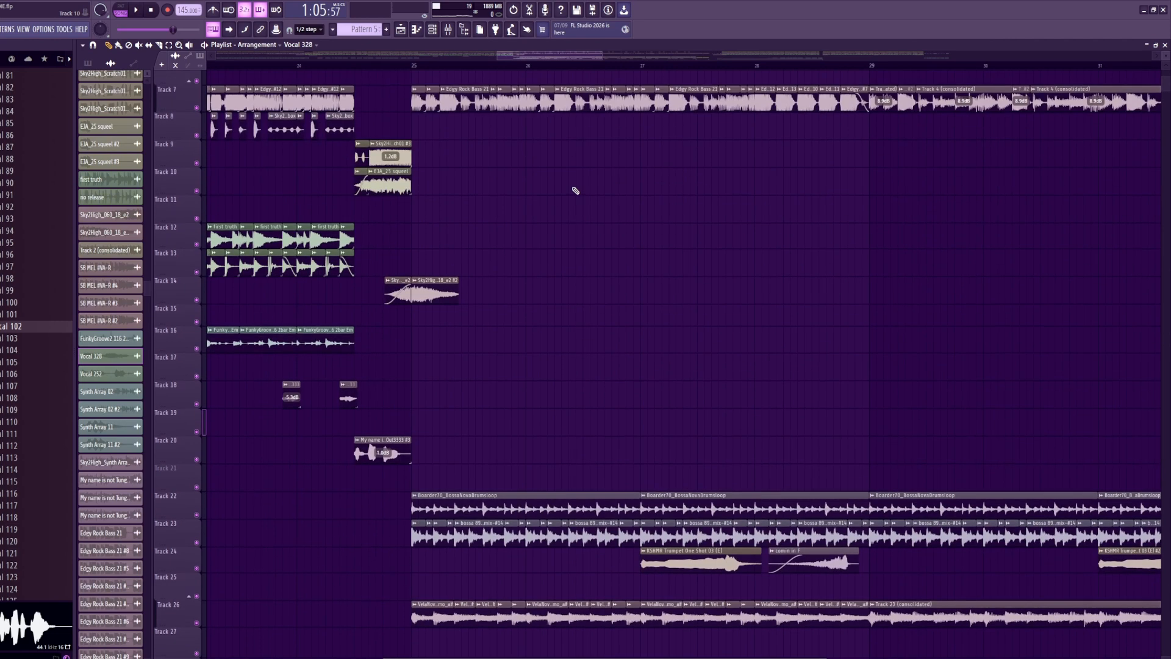
pyautogui.click(354, 66)
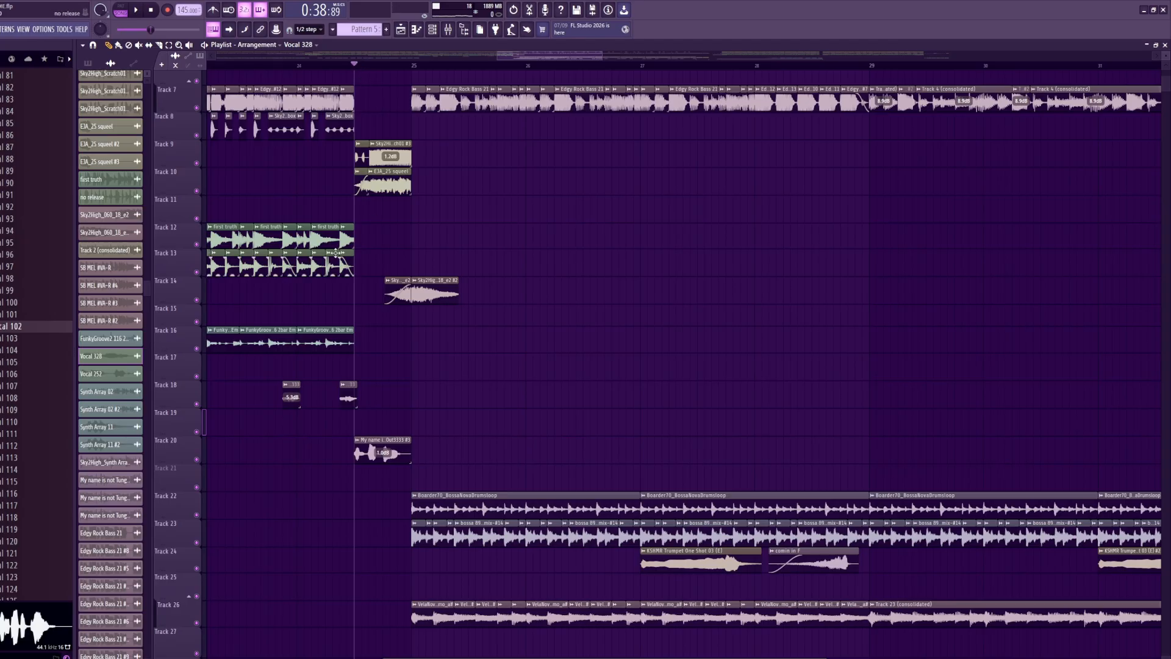
# - Solo Track 9 and view the sample settings of its Sky2High_Scratch01 clip
pyautogui.scroll(3, 336, 253)
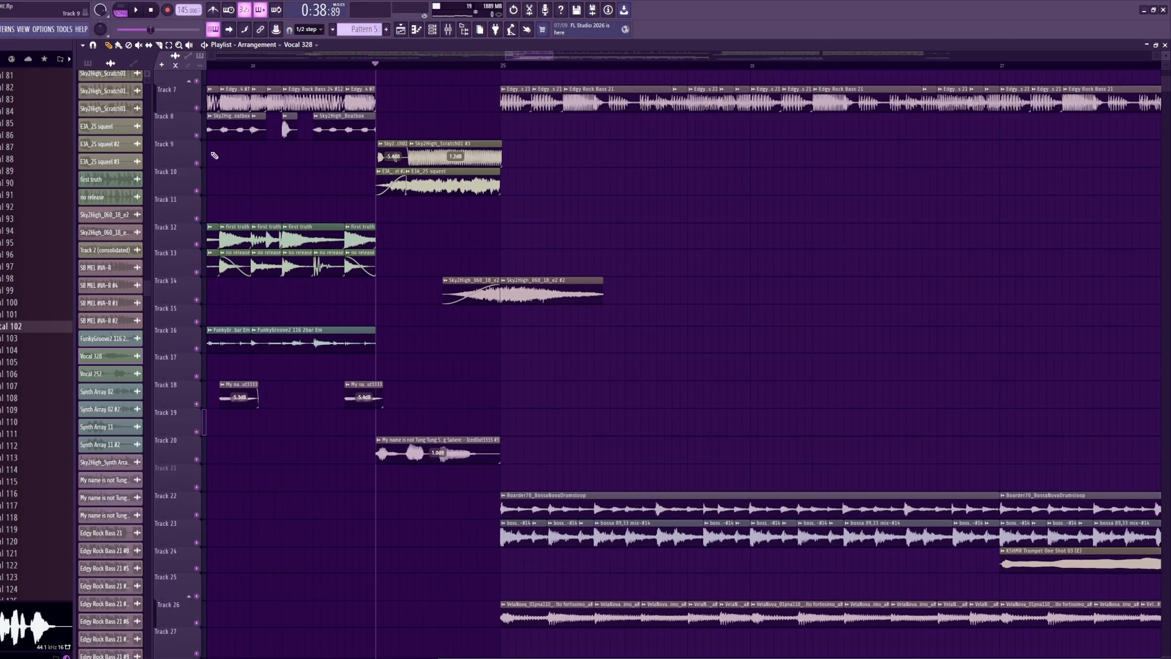
pyautogui.rightClick(197, 163)
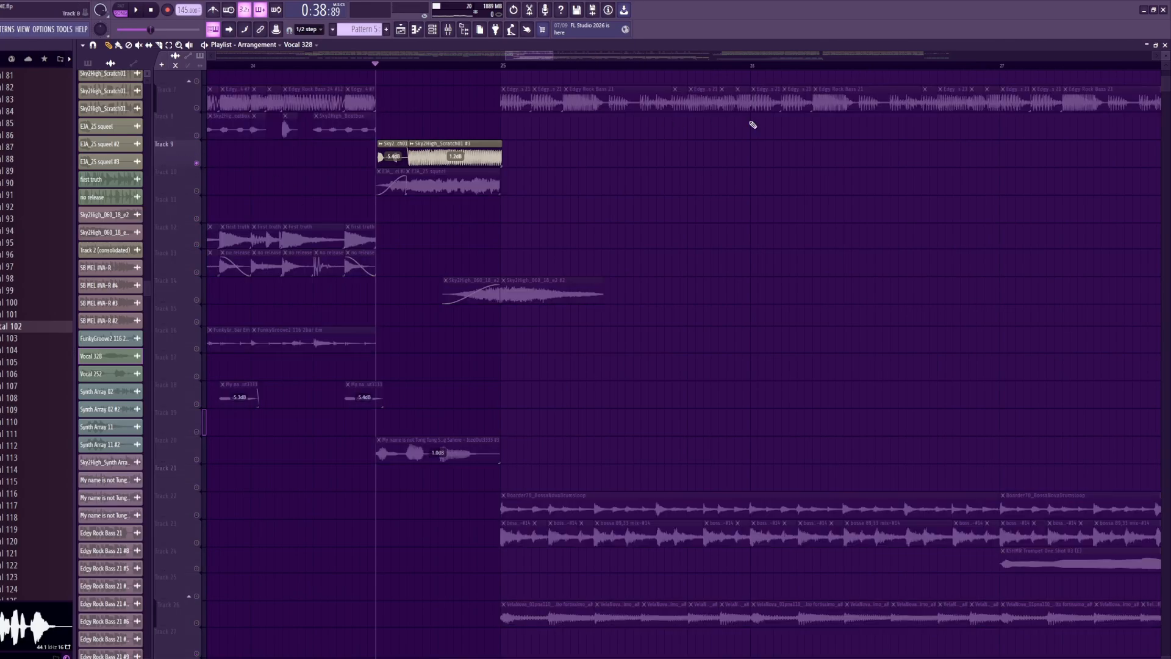
pyautogui.doubleClick(389, 157)
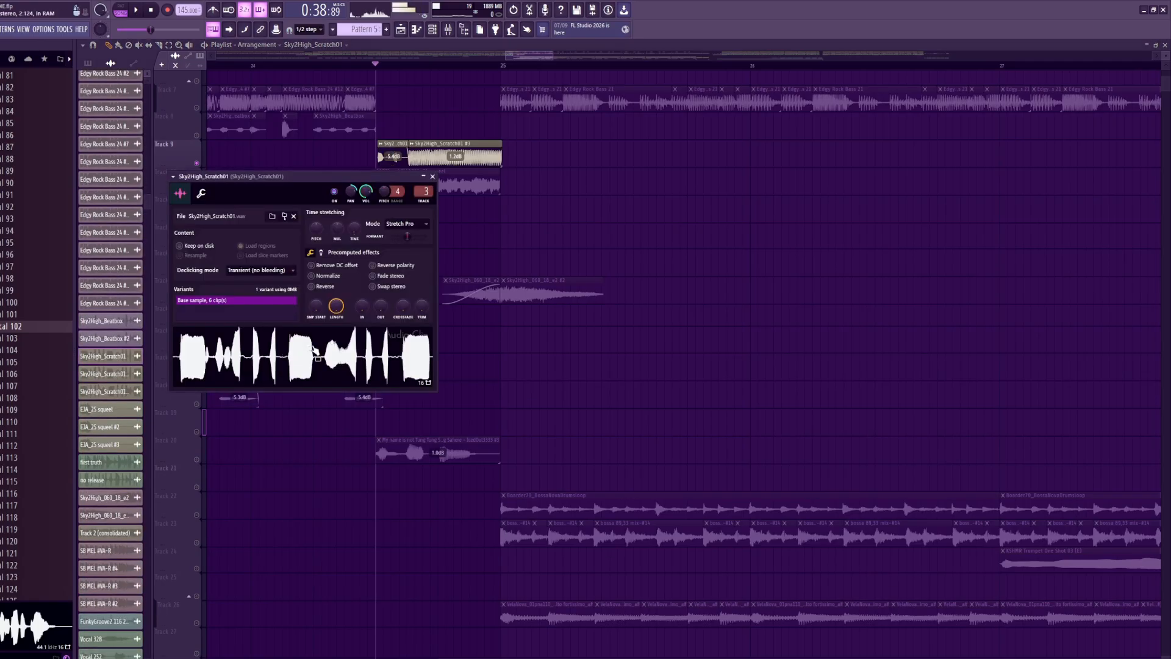
pyautogui.press('Escape')
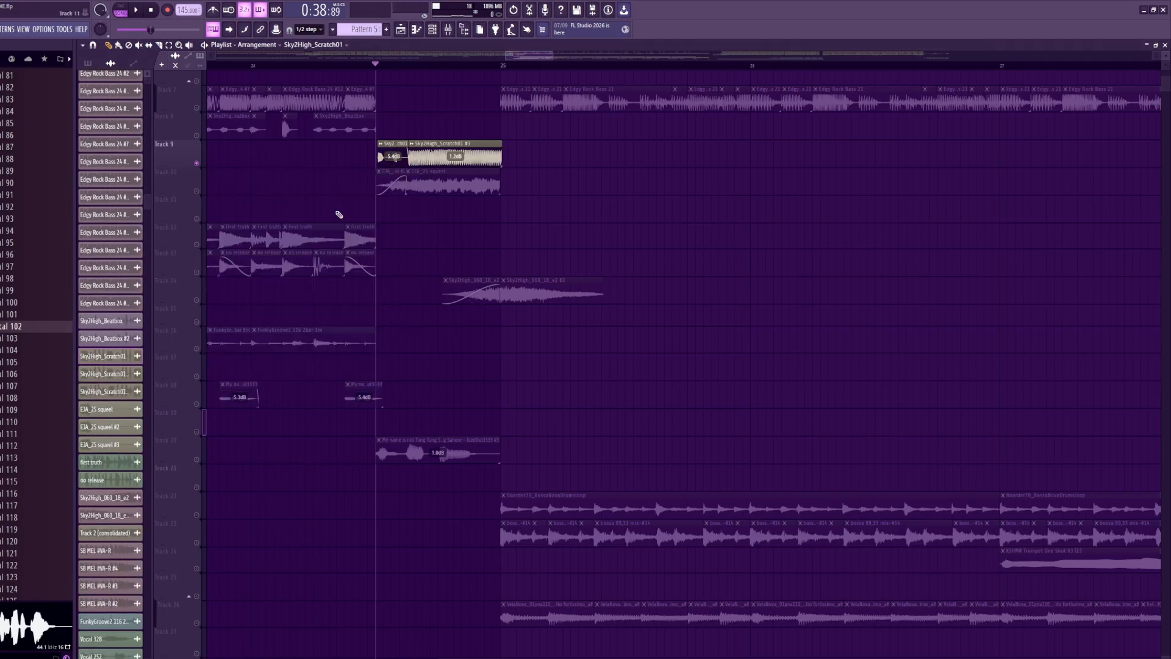
# - Play the soloed Track 9 scratch clips alone, and again together with the Track 10 squeal clips
pyautogui.press('space')
pyautogui.press('space')
pyautogui.click(197, 191)
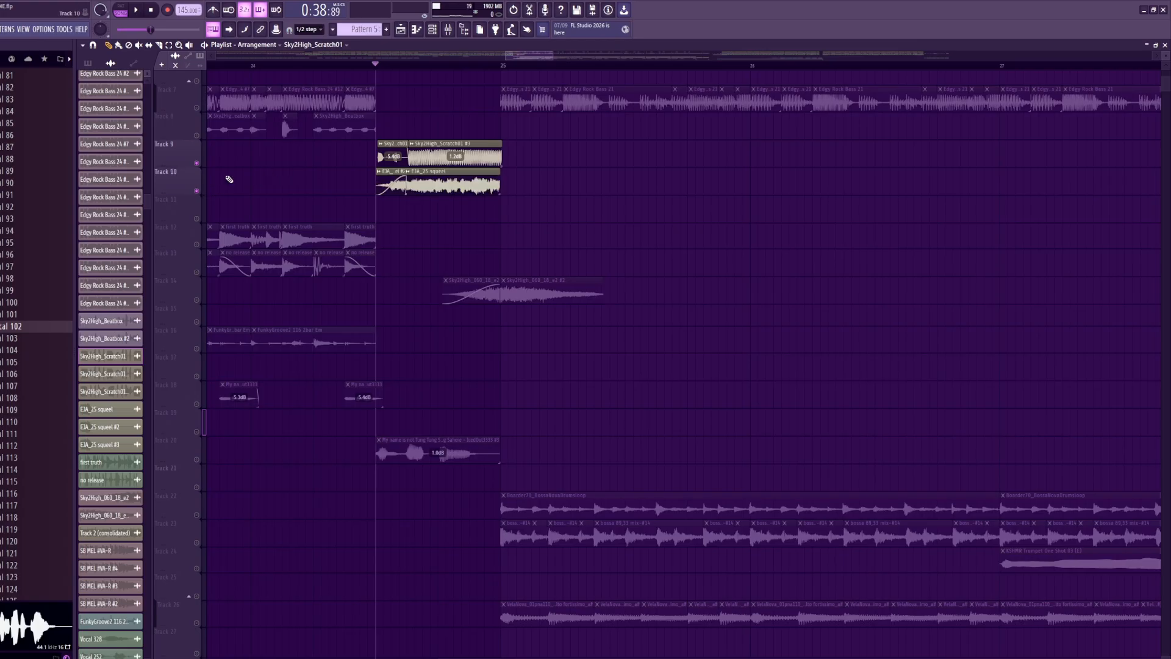
pyautogui.press('space')
pyautogui.press('space')
# - Play the Track 20 vocal clip together with the scratch and squeal clips, and restore all tracks to audible
pyautogui.click(197, 460)
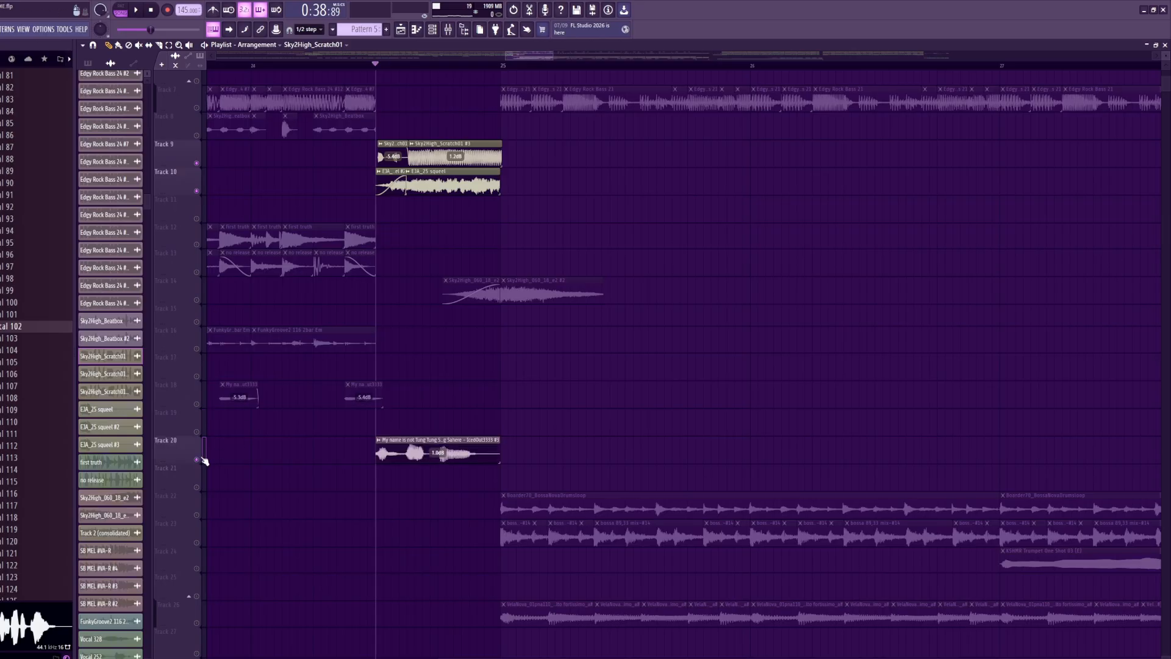
pyautogui.press('space')
pyautogui.press('space')
pyautogui.rightClick(196, 459)
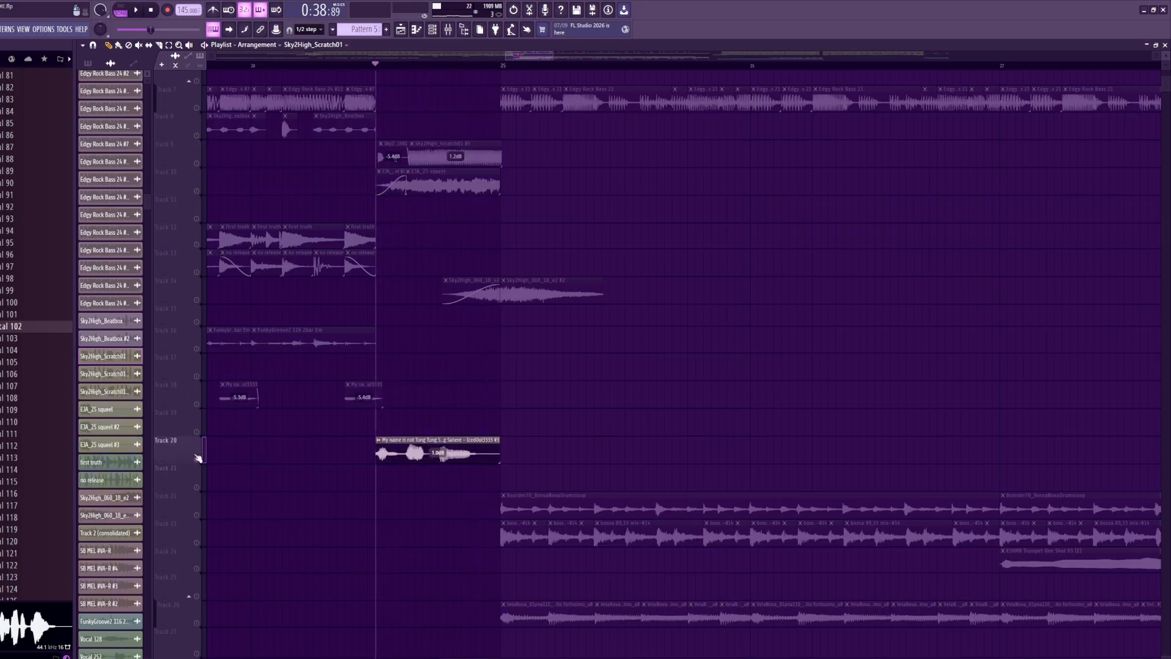
pyautogui.rightClick(198, 461)
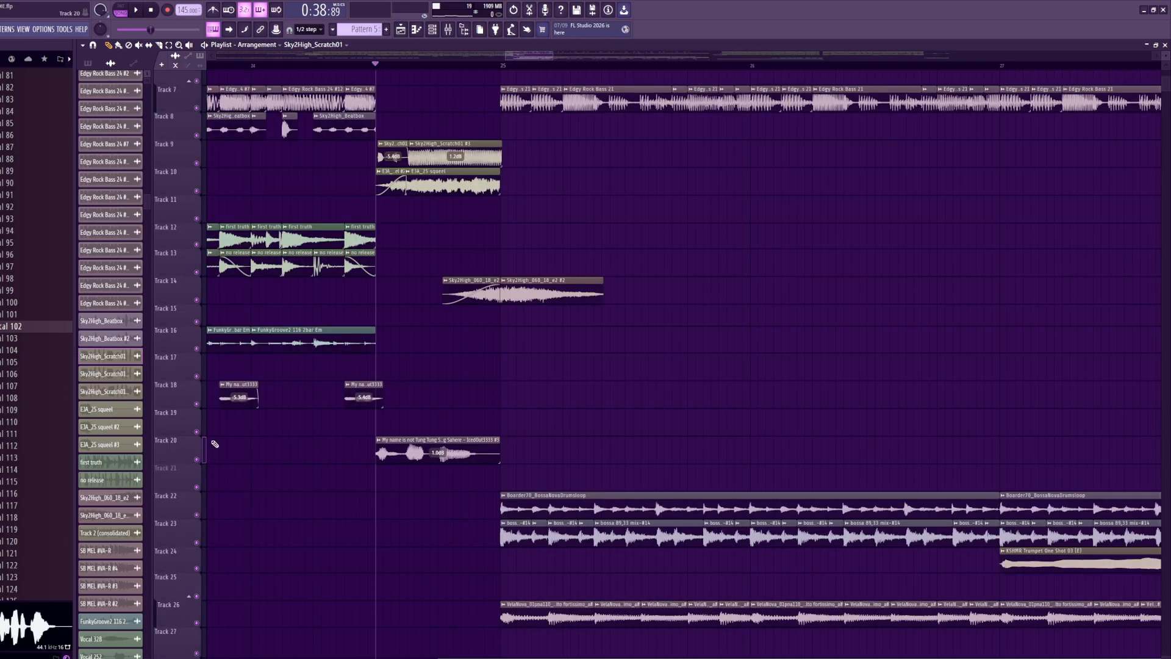
# - Play the transition into the bossa nova section and examine the clips on Tracks 1 to 32 around bar 25
pyautogui.scroll(-4, 244, 464)
pyautogui.press('space')
pyautogui.scroll(-1, 411, 480)
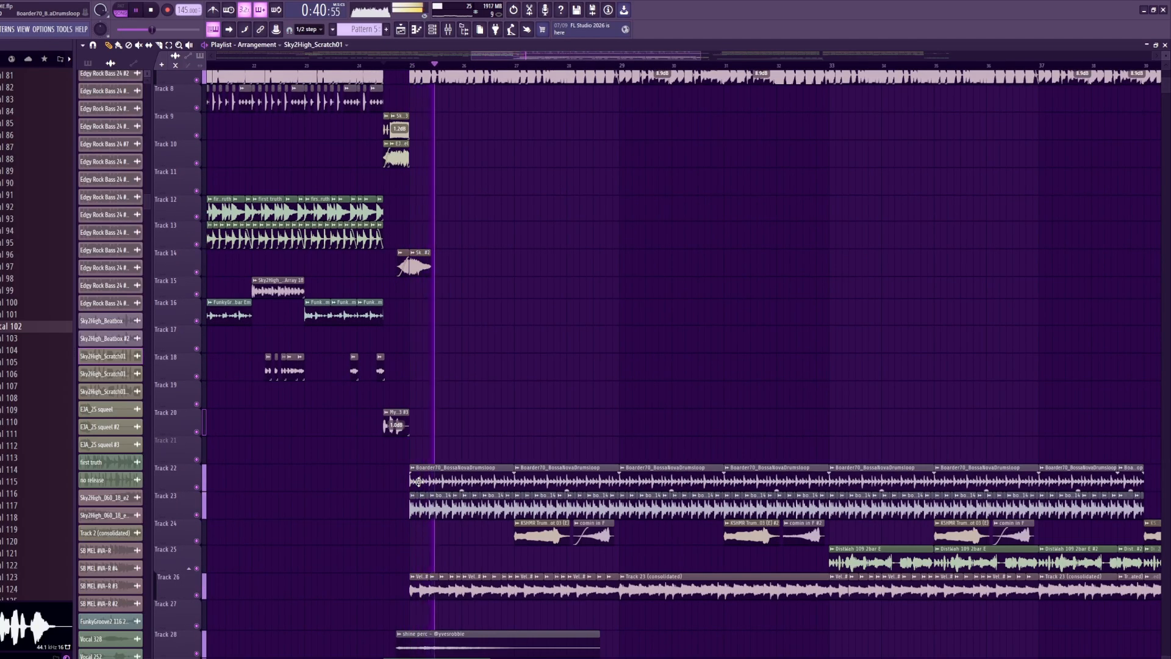
pyautogui.scroll(-4, 548, 500)
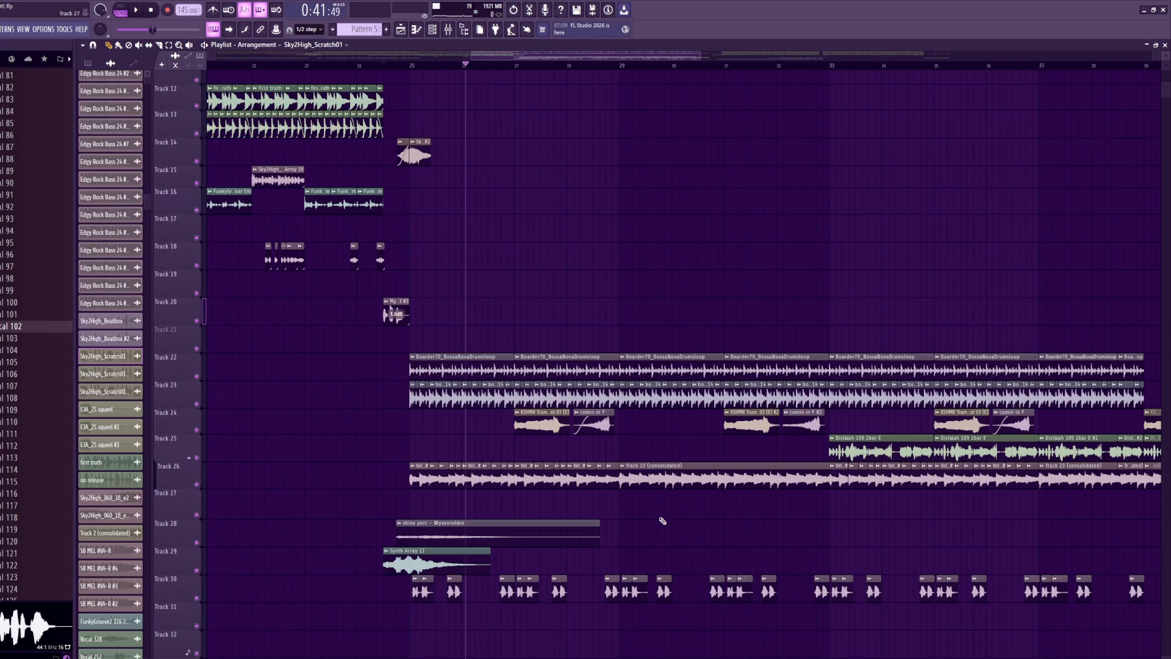
pyautogui.scroll(-2, 515, 332)
pyautogui.scroll(6, 553, 178)
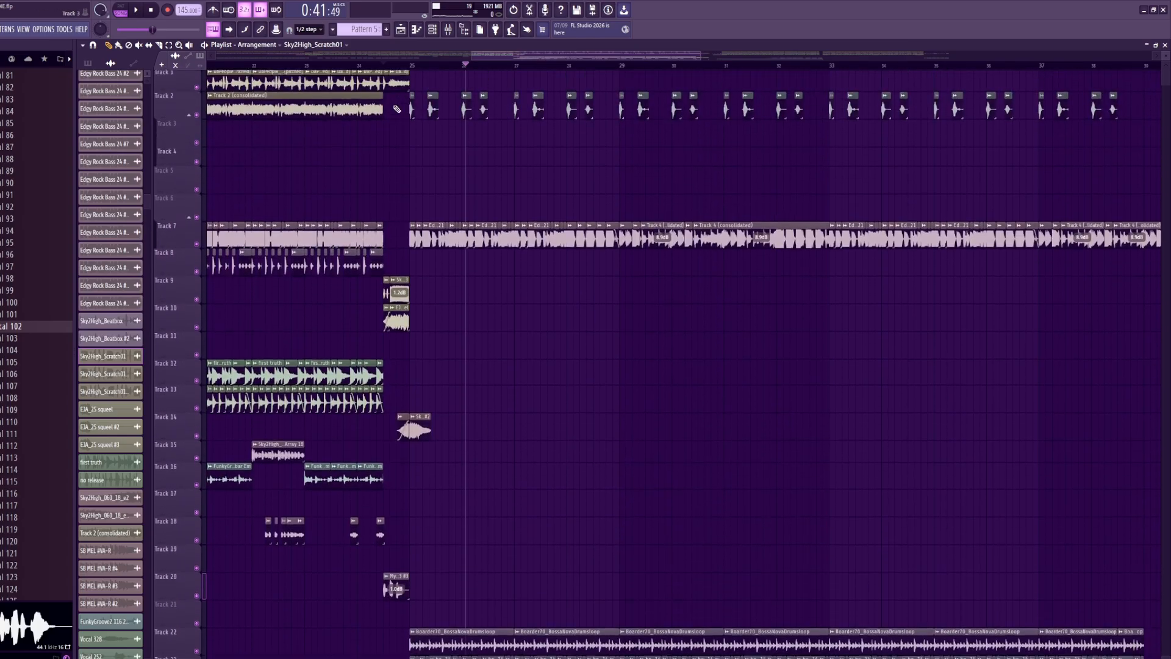
# - Play the opening of the bossa nova section from just before bar 25
pyautogui.click(406, 66)
pyautogui.scroll(-10, 443, 258)
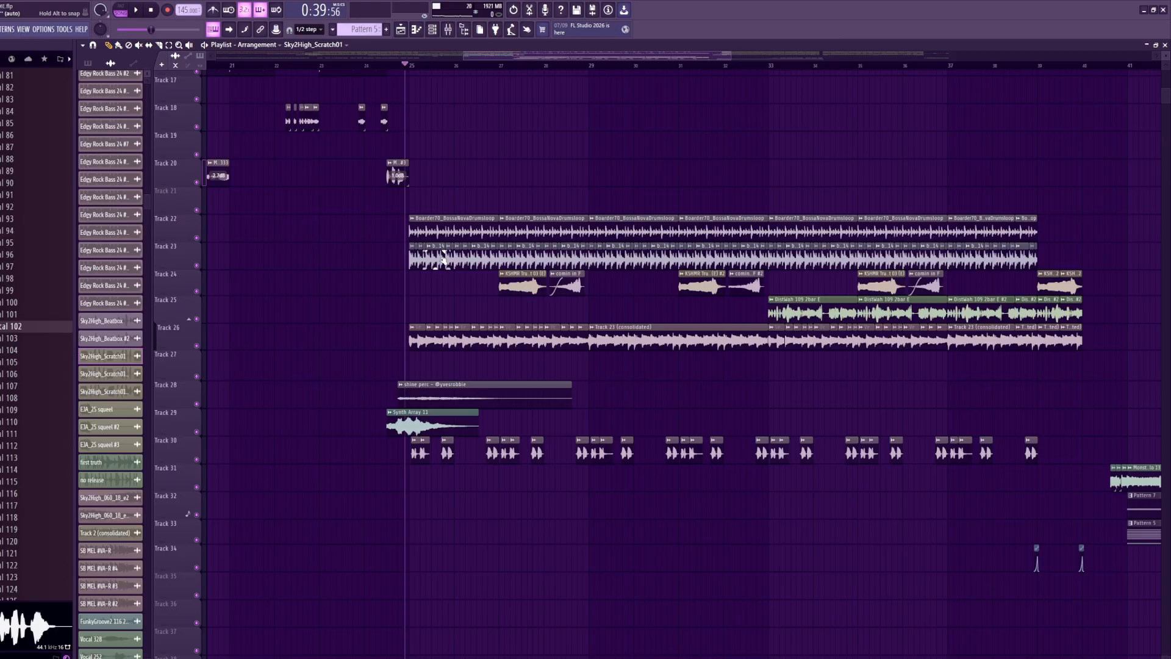
pyautogui.click(138, 10)
pyautogui.click(138, 10)
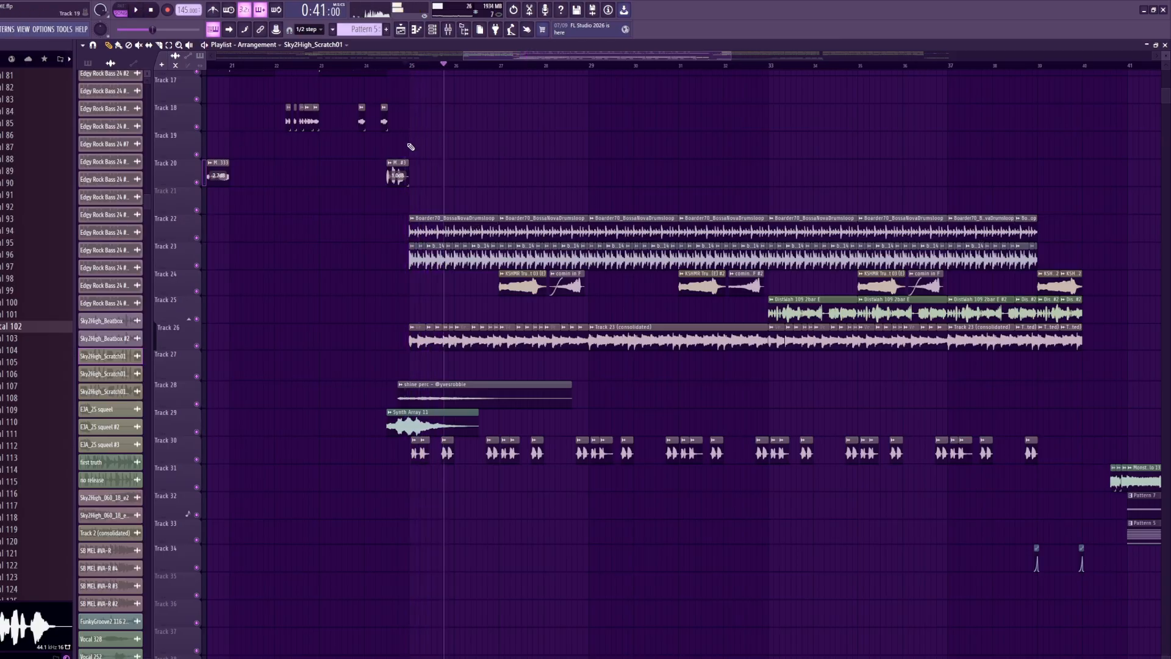
# - Solo Track 24, play its KSHMR trumpet and comin in F clips from bar 27, and unsolo the track
pyautogui.scroll(3, 425, 156)
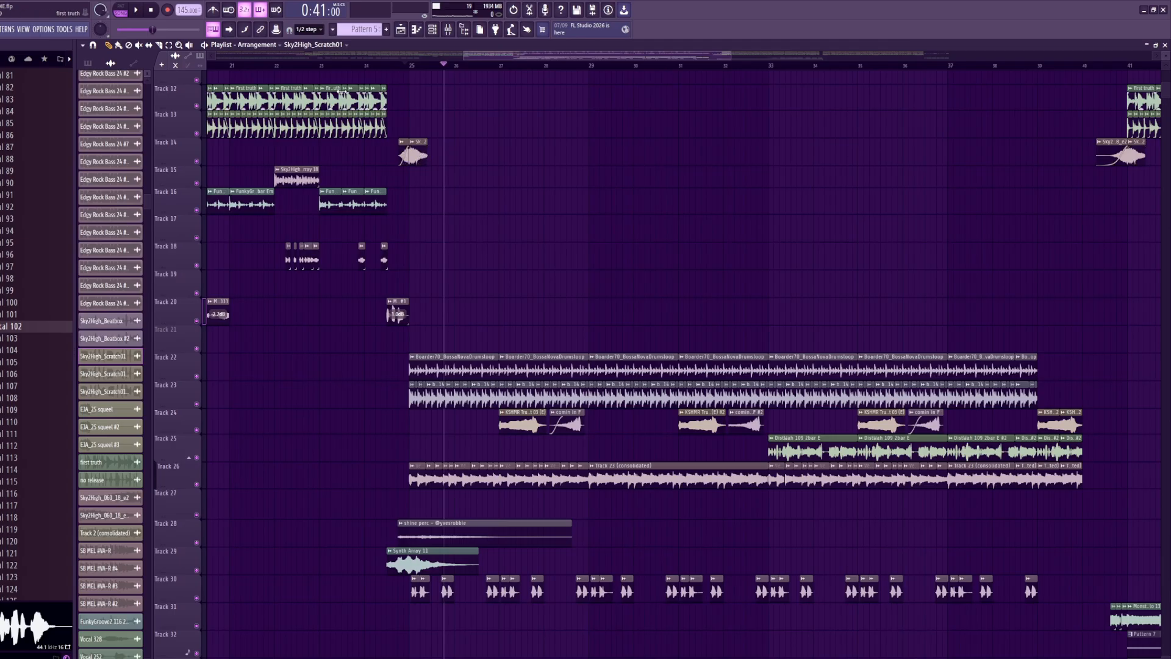
pyautogui.click(402, 64)
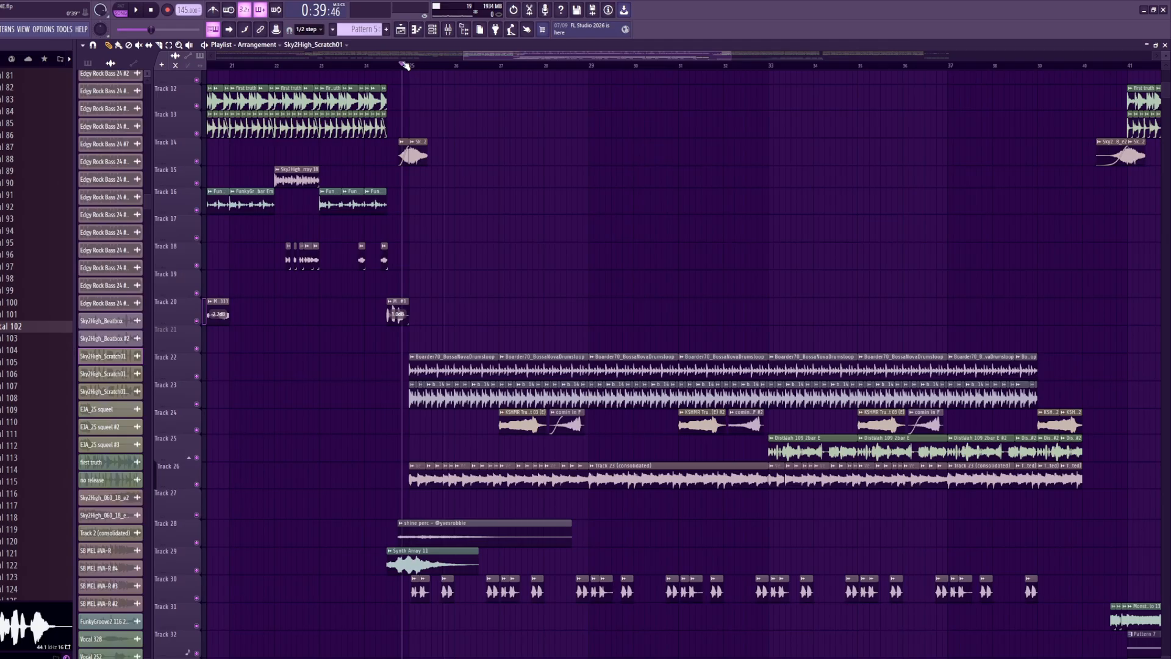
pyautogui.scroll(3, 488, 305)
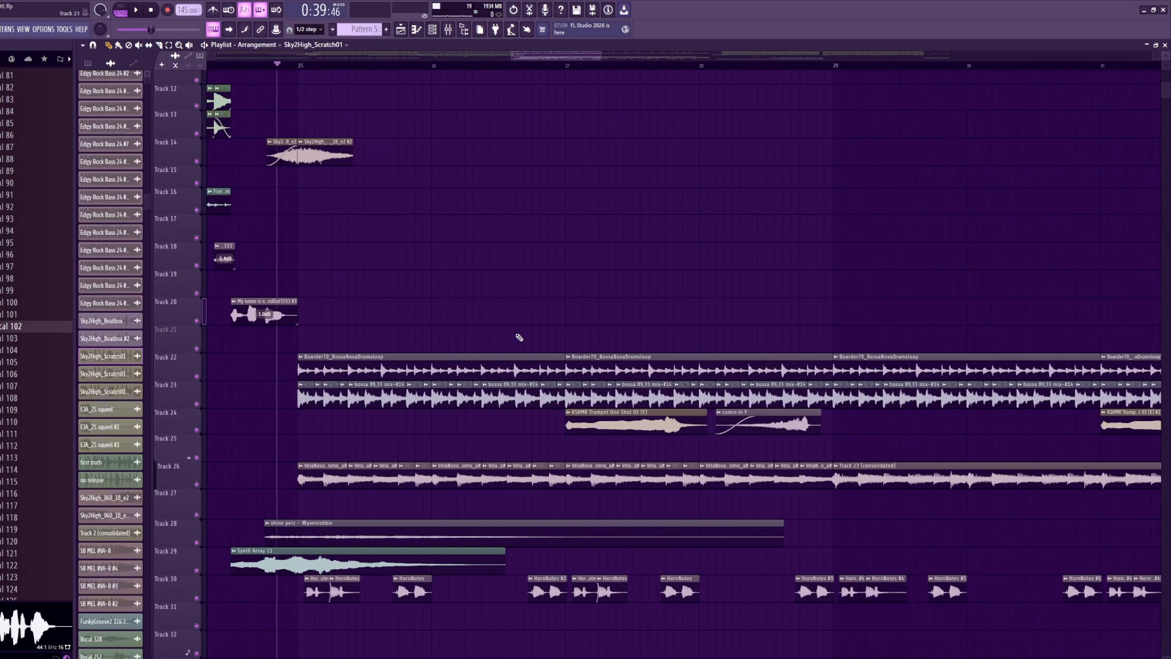
pyautogui.rightClick(197, 430)
pyautogui.click(565, 65)
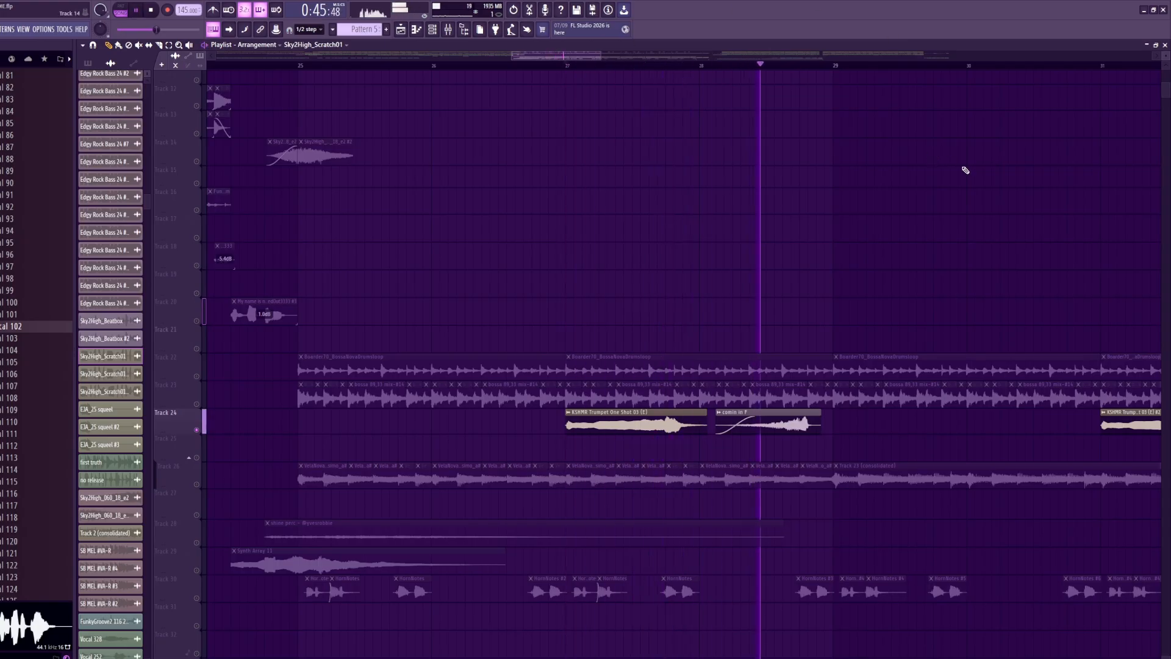
pyautogui.press('space')
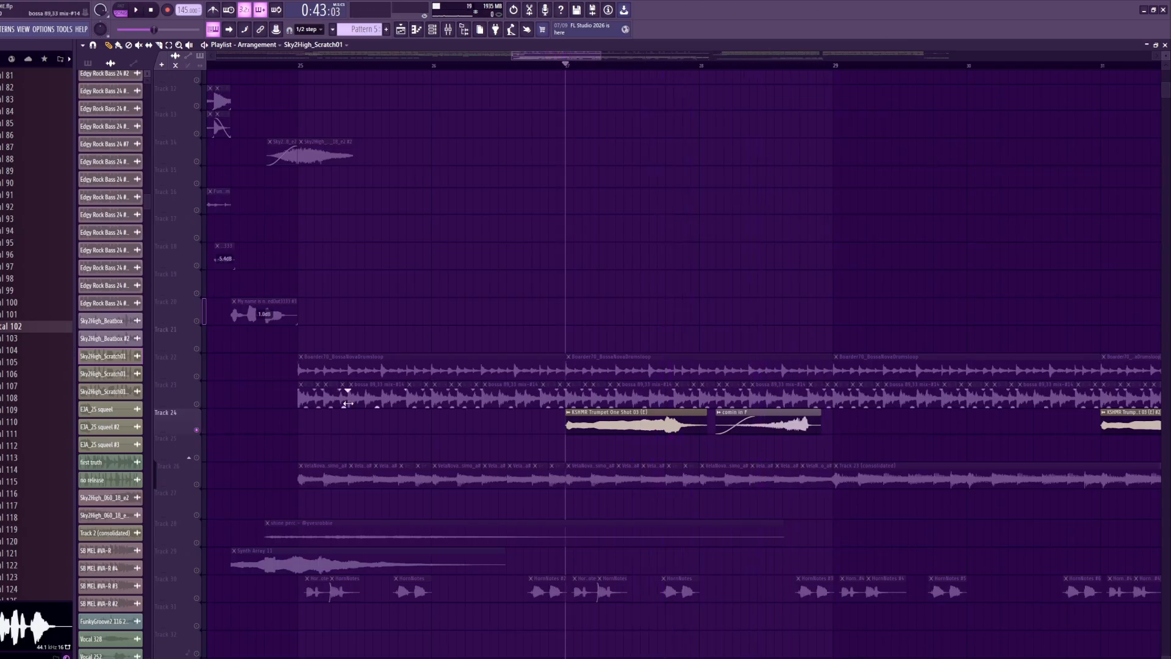
pyautogui.click(196, 403)
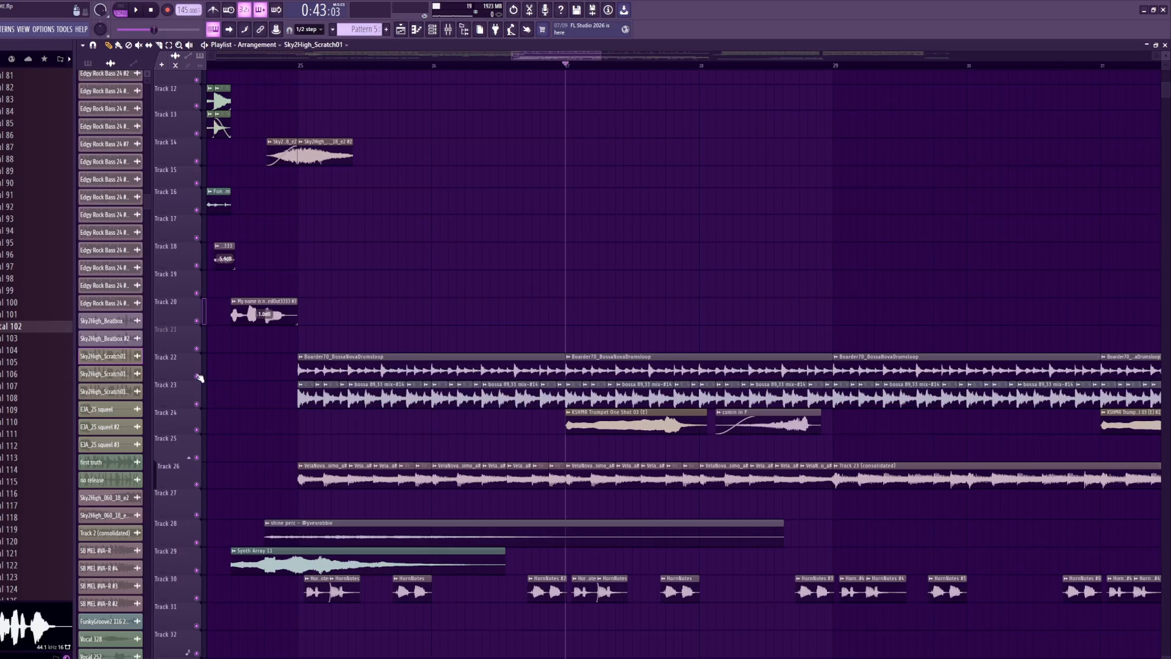
# - Solo the Track 26 loop and play it from bar 25, adding the Track 24 trumpet clips during playback
pyautogui.scroll(-3, 407, 266)
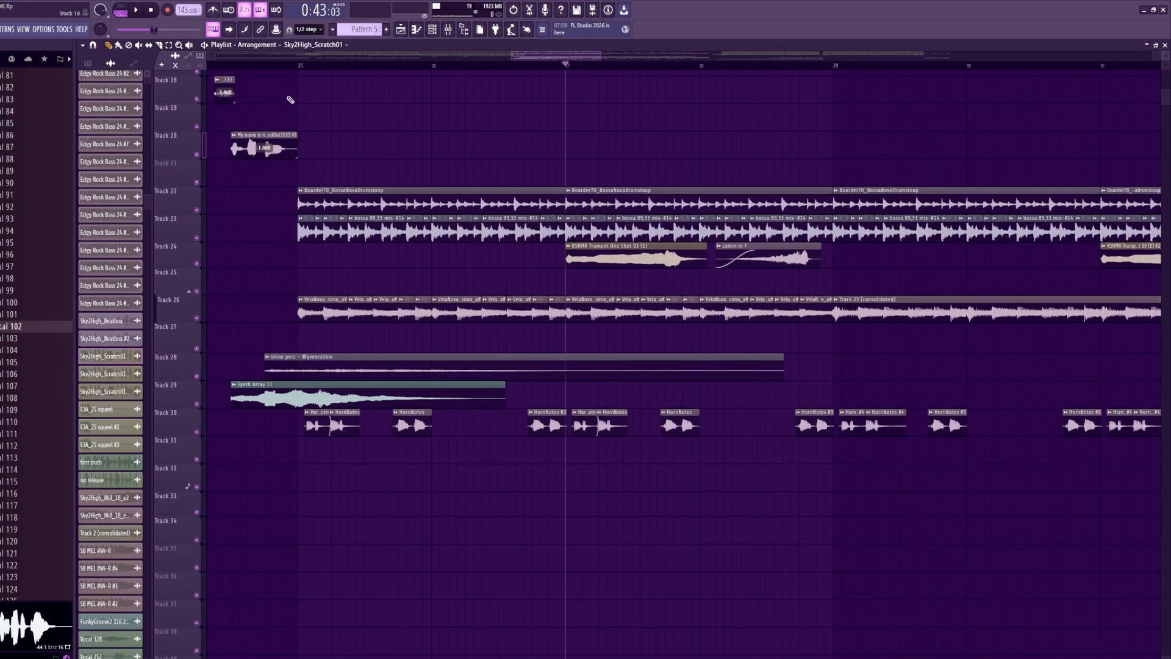
pyautogui.moveTo(299, 67); pyautogui.dragTo(317, 23)
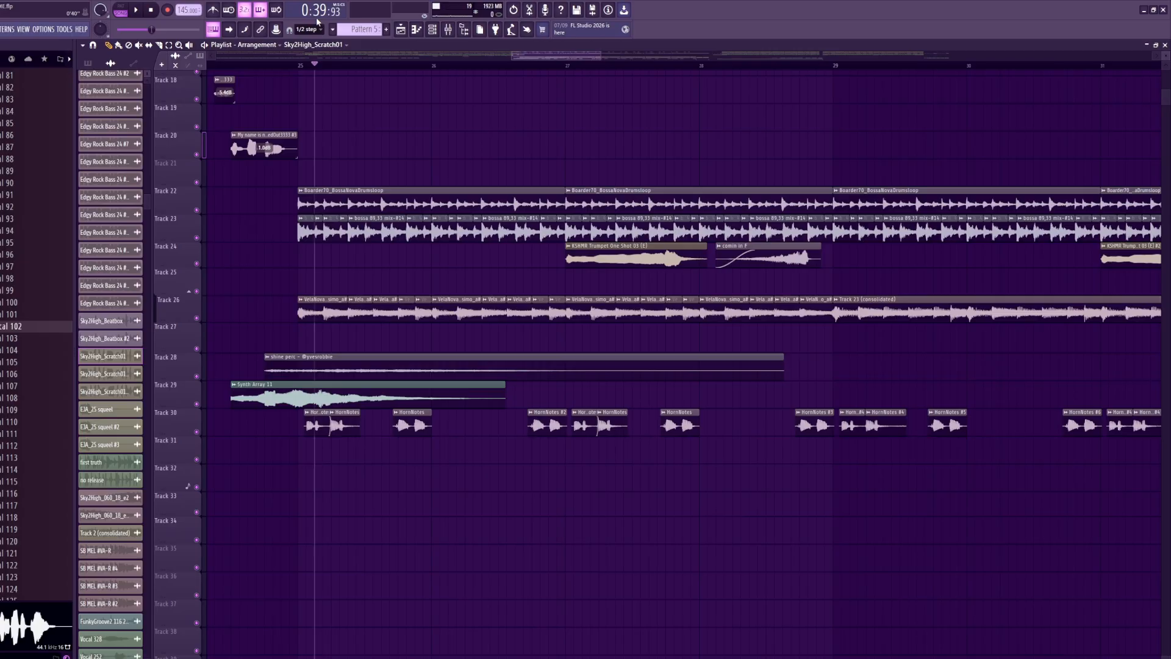
pyautogui.rightClick(197, 318)
pyautogui.click(305, 65)
pyautogui.press('space')
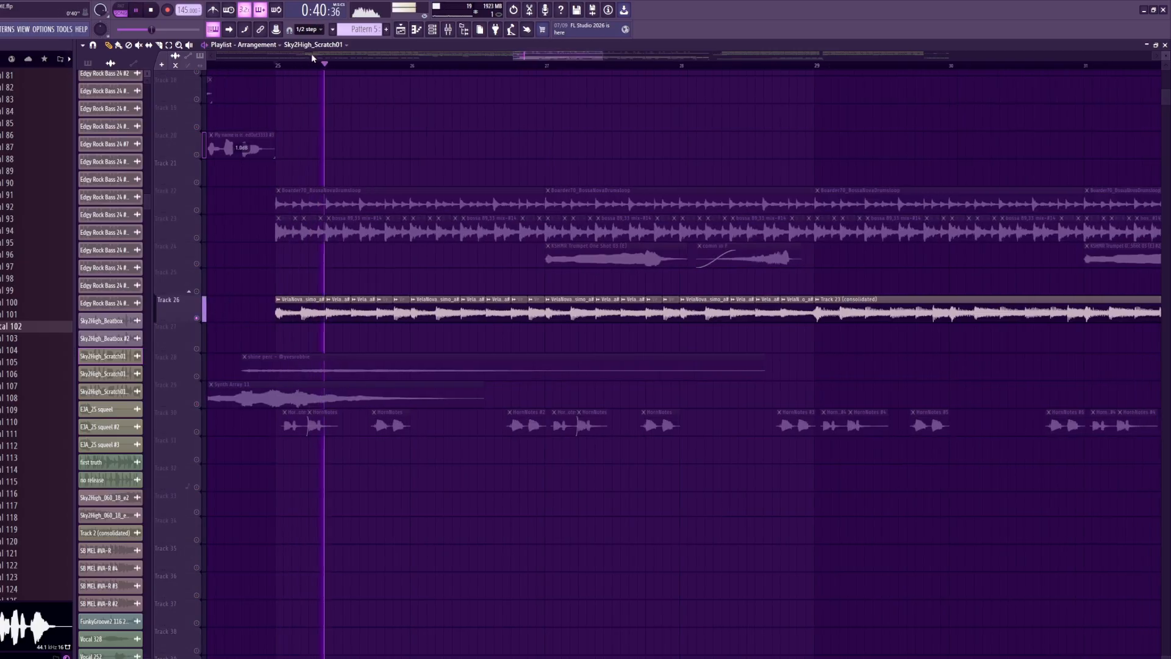
pyautogui.click(203, 264)
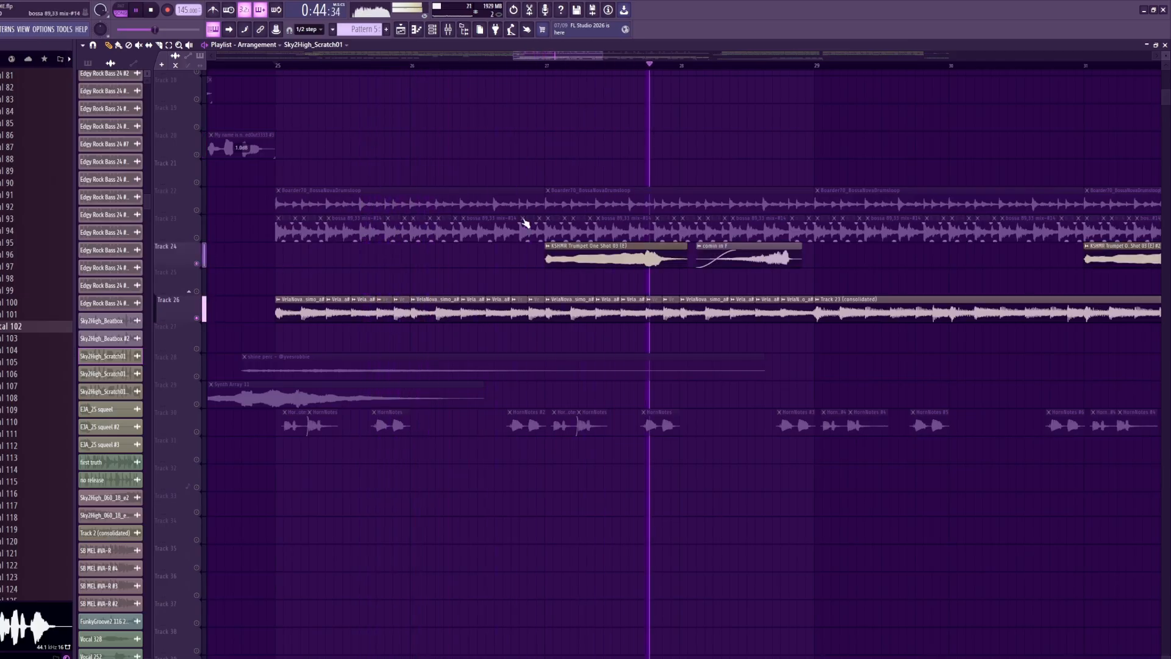
pyautogui.press('space')
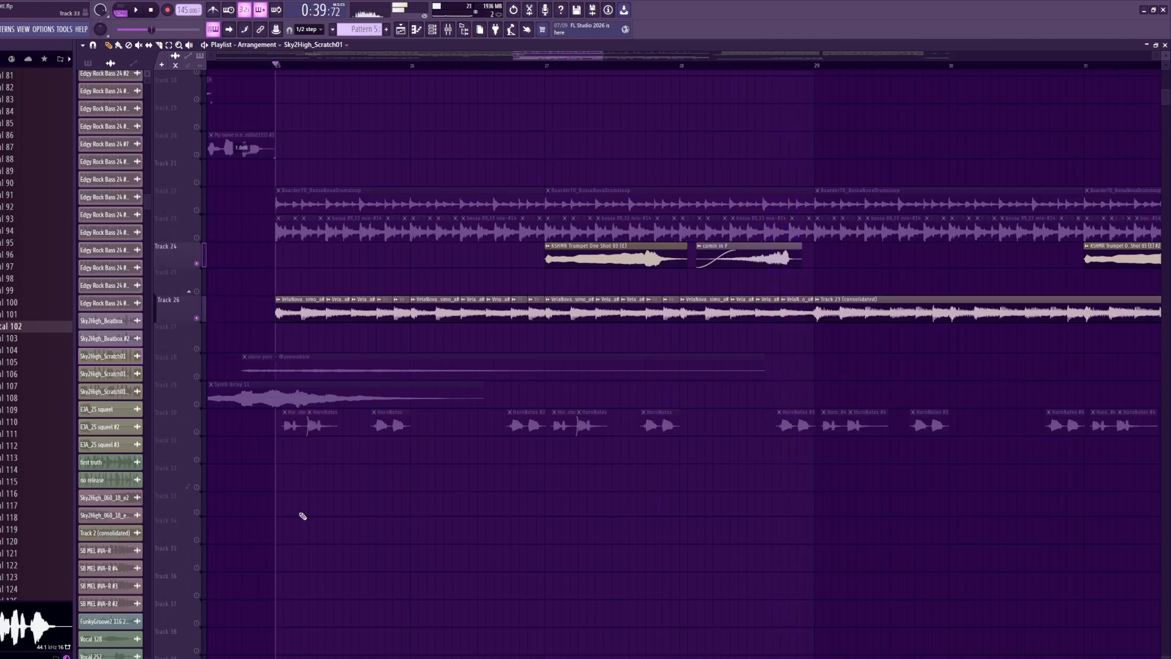
# - Solo the Track 30 HornNotes clips and play them from bar 25, adding Track 26 and the drum loops on Tracks 22 and 23
pyautogui.rightClick(196, 431)
pyautogui.press('space')
pyautogui.press('space')
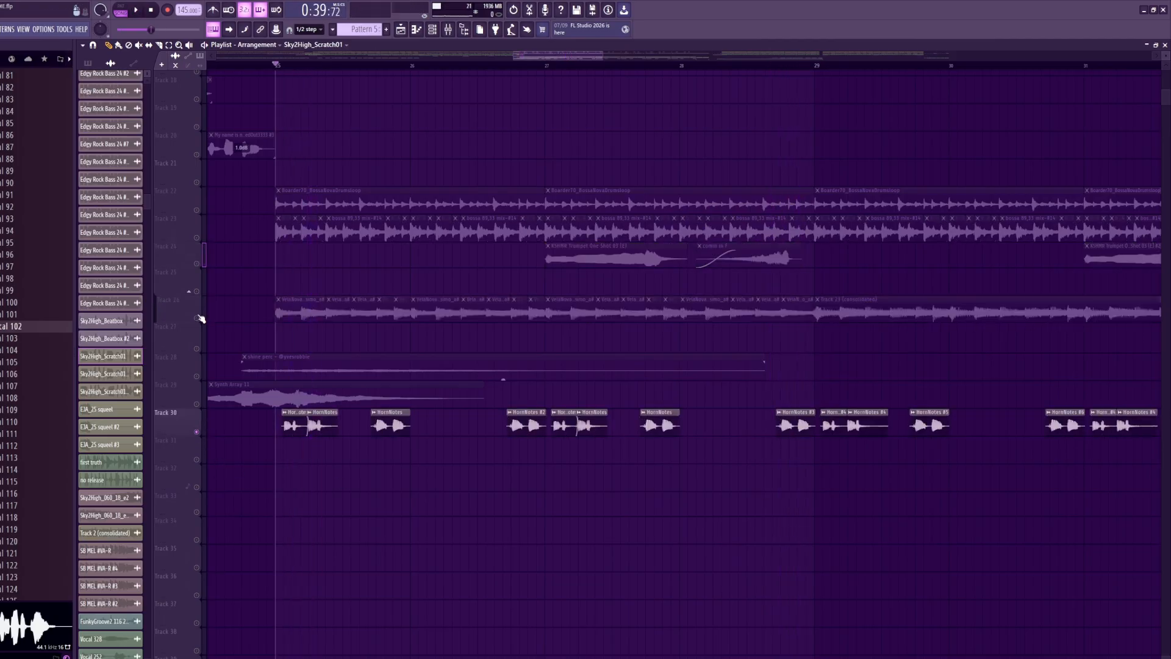
pyautogui.click(198, 317)
pyautogui.press('space')
pyautogui.click(197, 238)
pyautogui.click(199, 210)
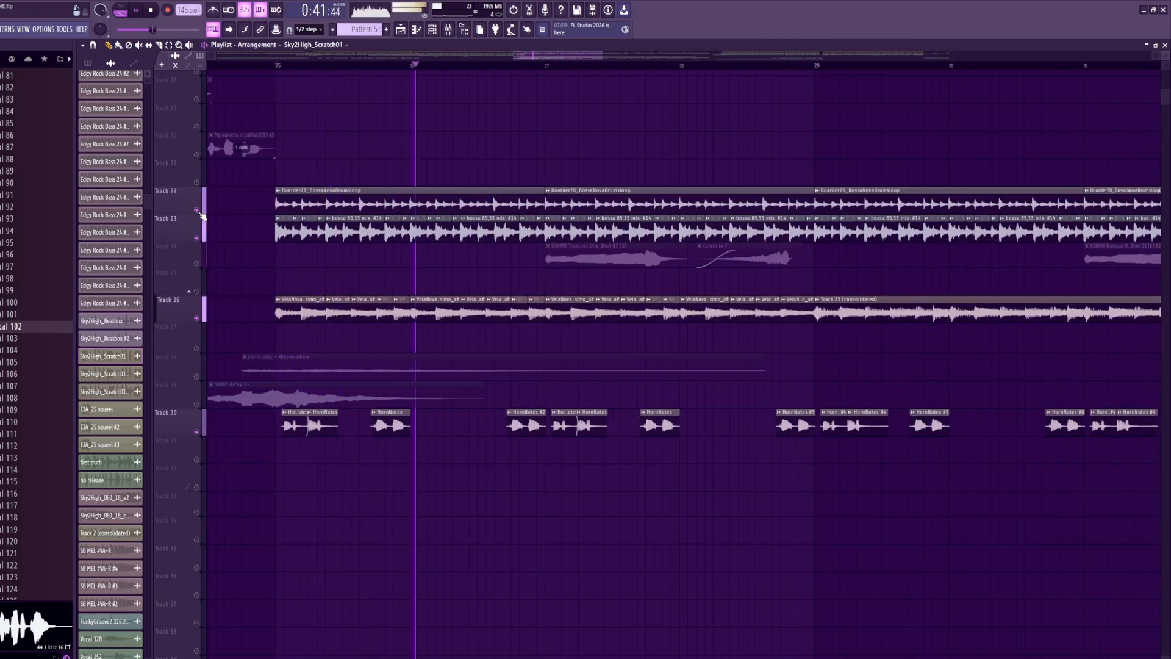
pyautogui.press('space')
# - View the sample settings of a Track 30 HornNotes clip, play the track alone, and restore all tracks
pyautogui.rightClick(196, 431)
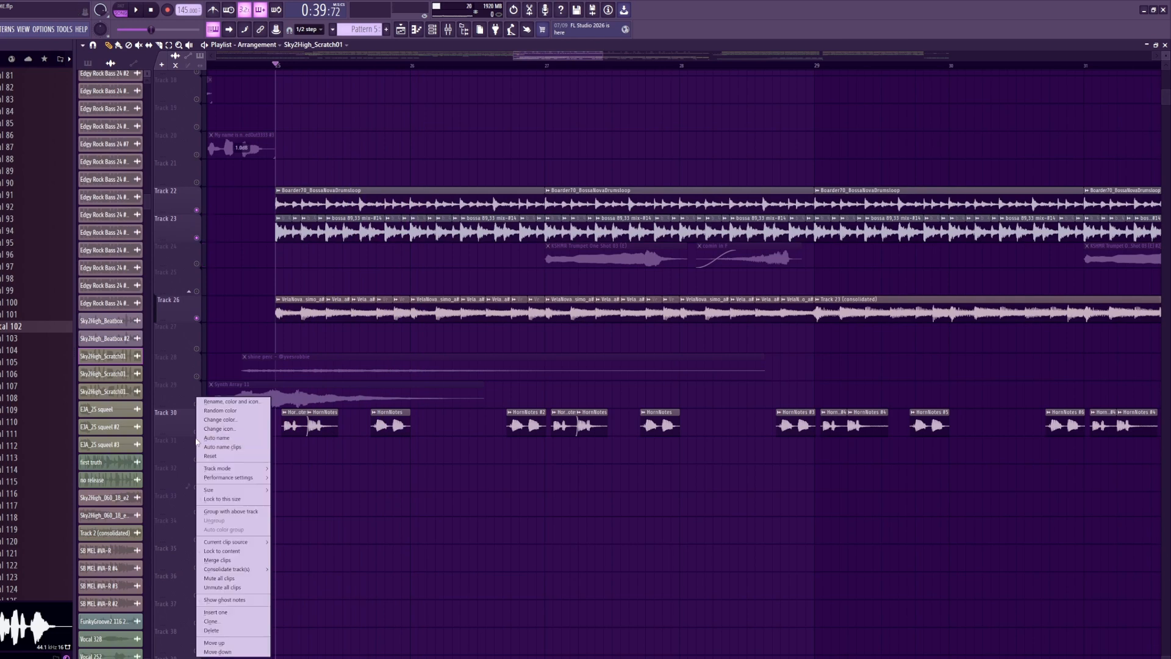
pyautogui.click(263, 428)
pyautogui.doubleClick(318, 425)
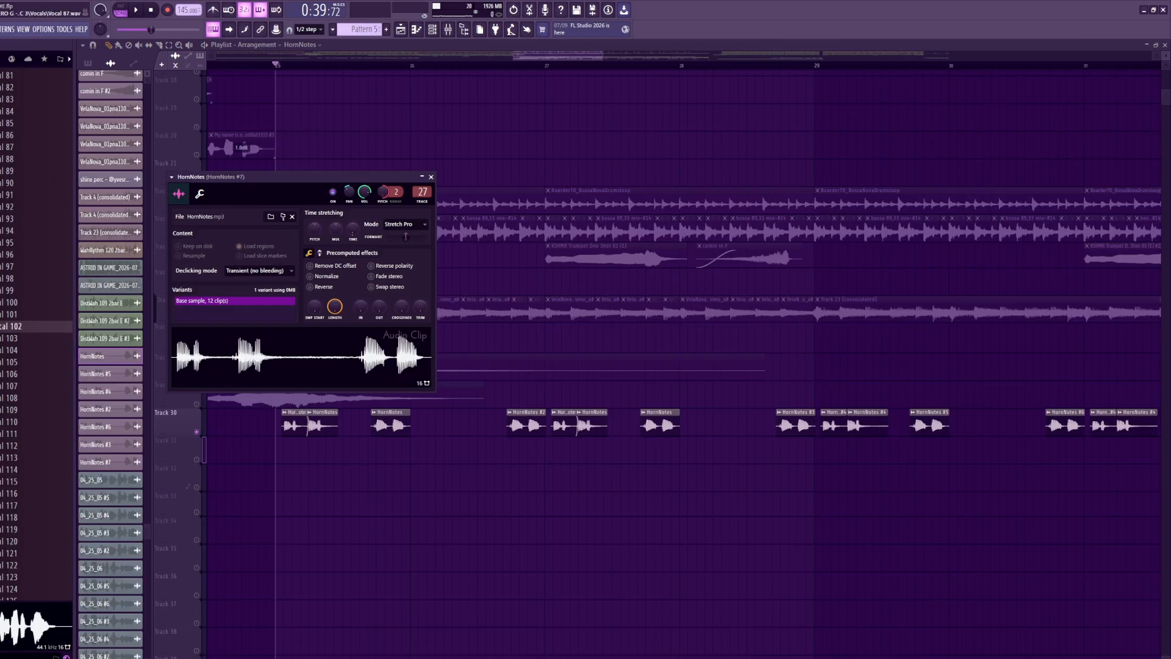
pyautogui.press('Escape')
pyautogui.press('space')
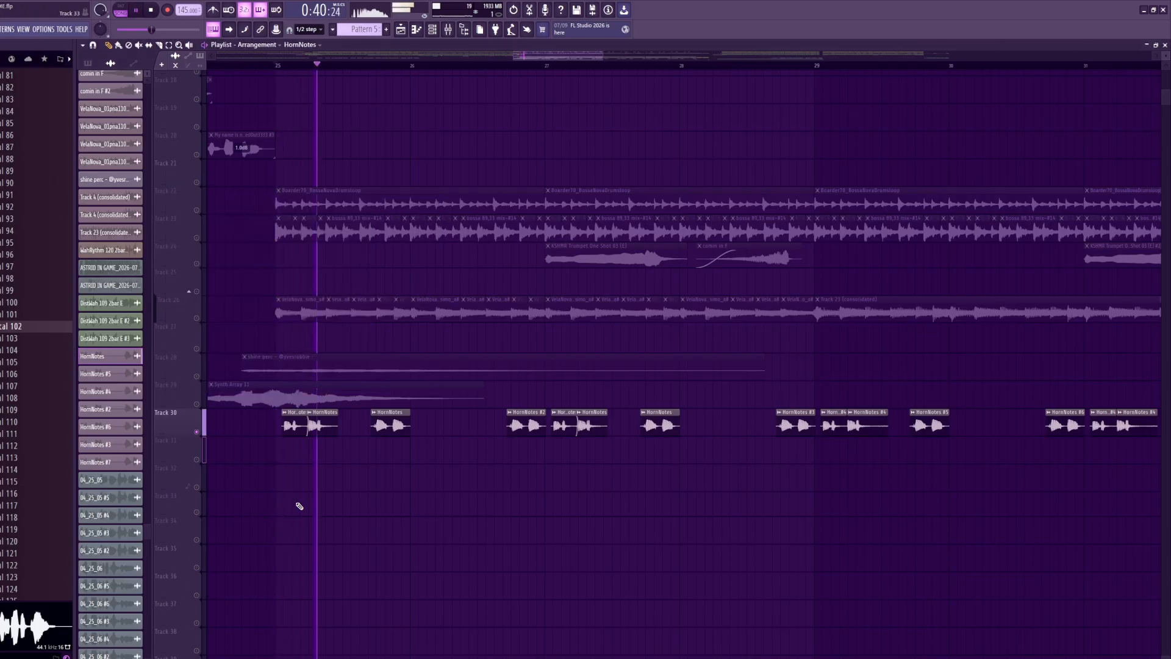
pyautogui.press('space')
pyautogui.rightClick(197, 431)
# - Solo Track 2 and play its recorded Insert 26 clips from bar 25
pyautogui.scroll(-4, 345, 357)
pyautogui.scroll(8, 322, 353)
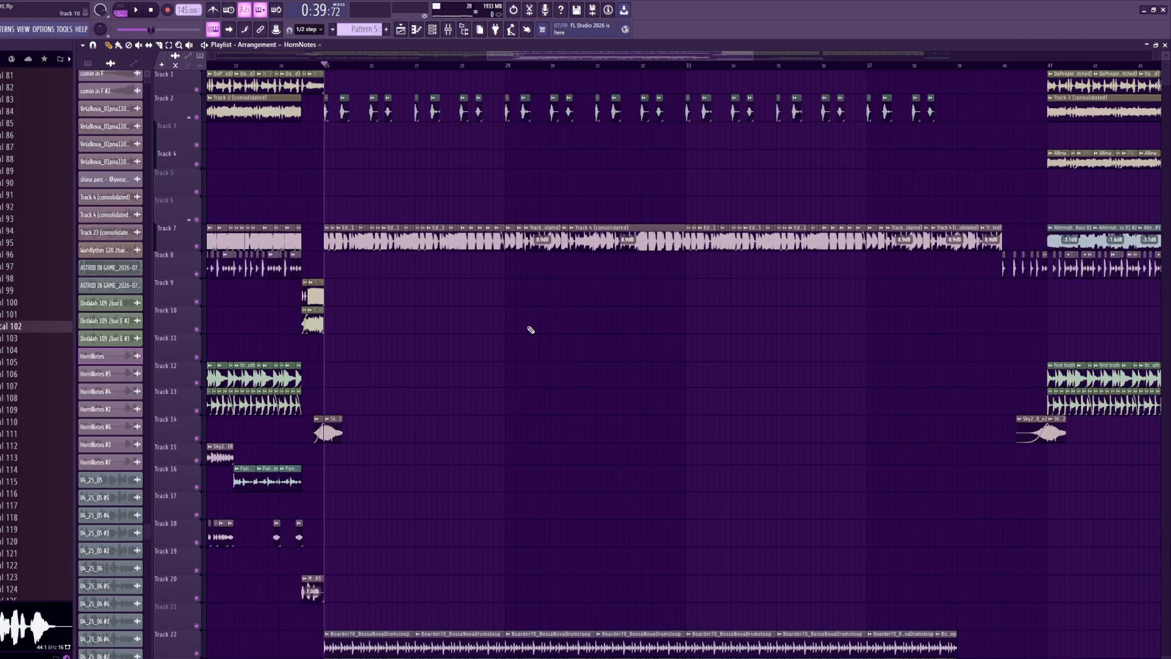
pyautogui.scroll(6, 319, 214)
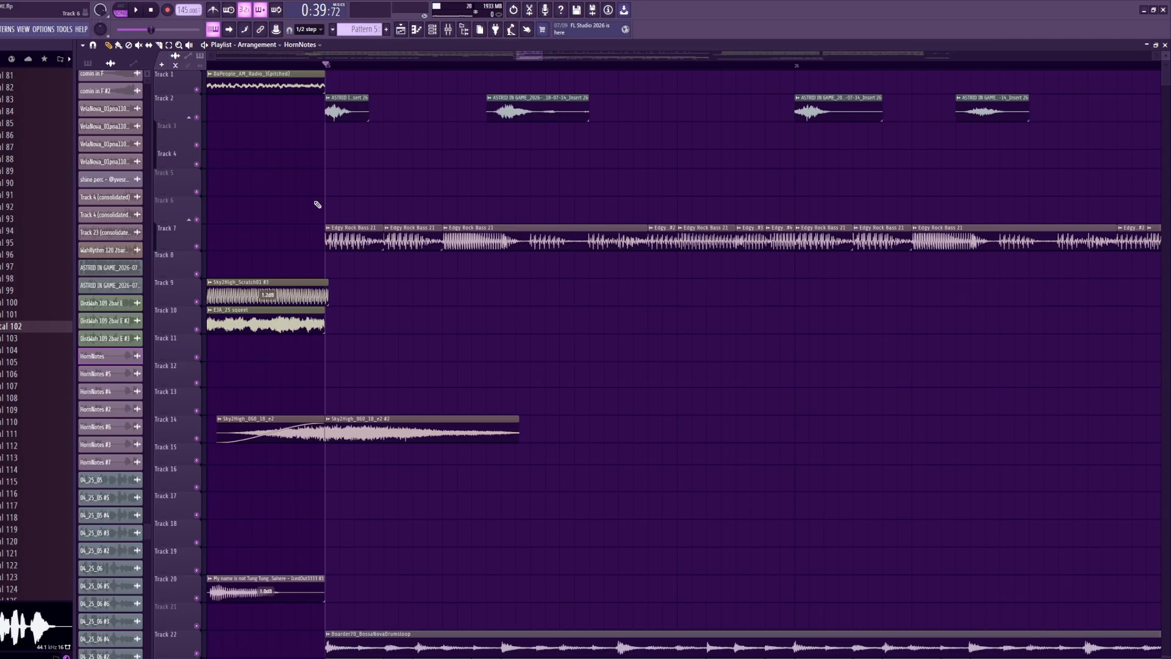
pyautogui.rightClick(198, 116)
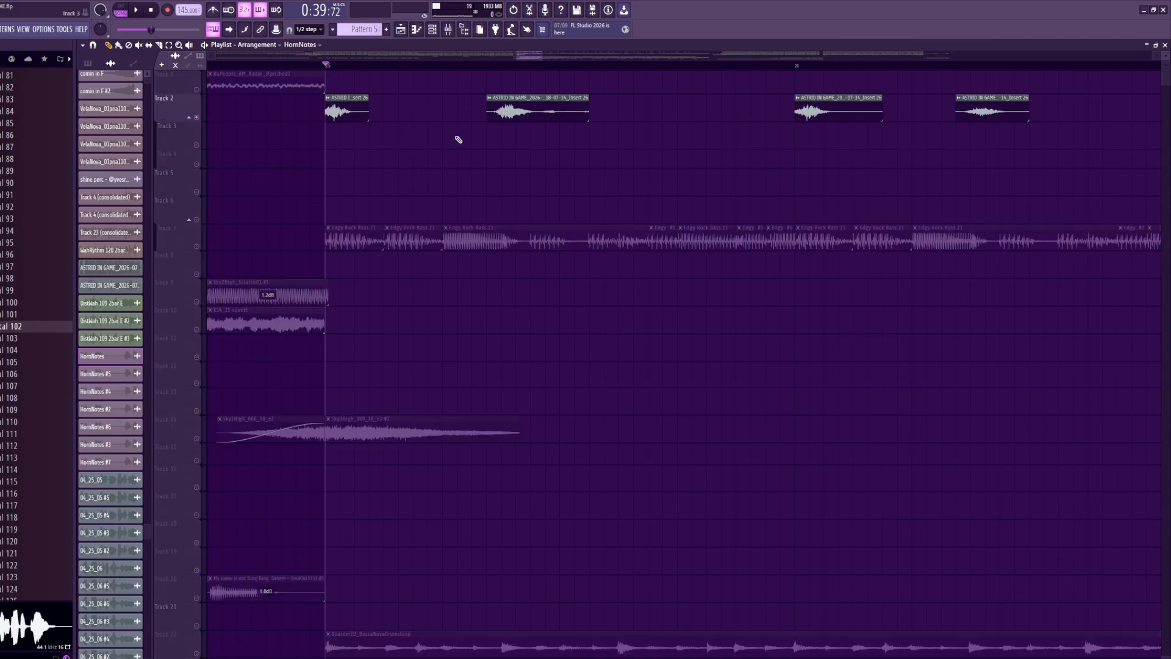
pyautogui.scroll(-3, 446, 140)
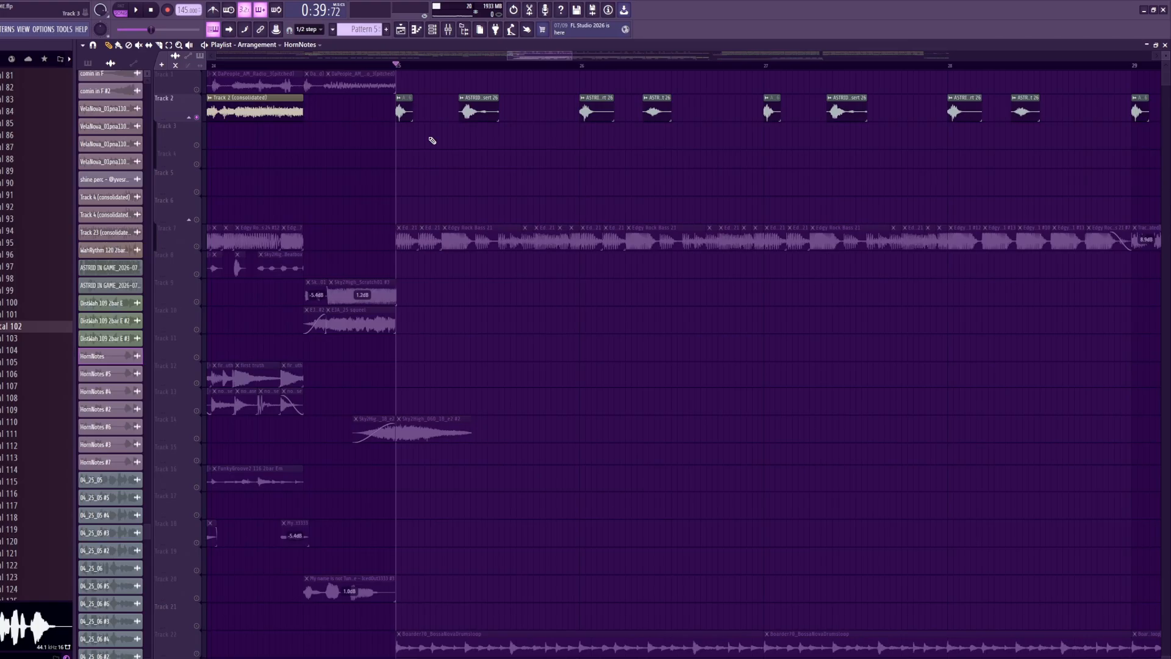
pyautogui.scroll(4, 608, 137)
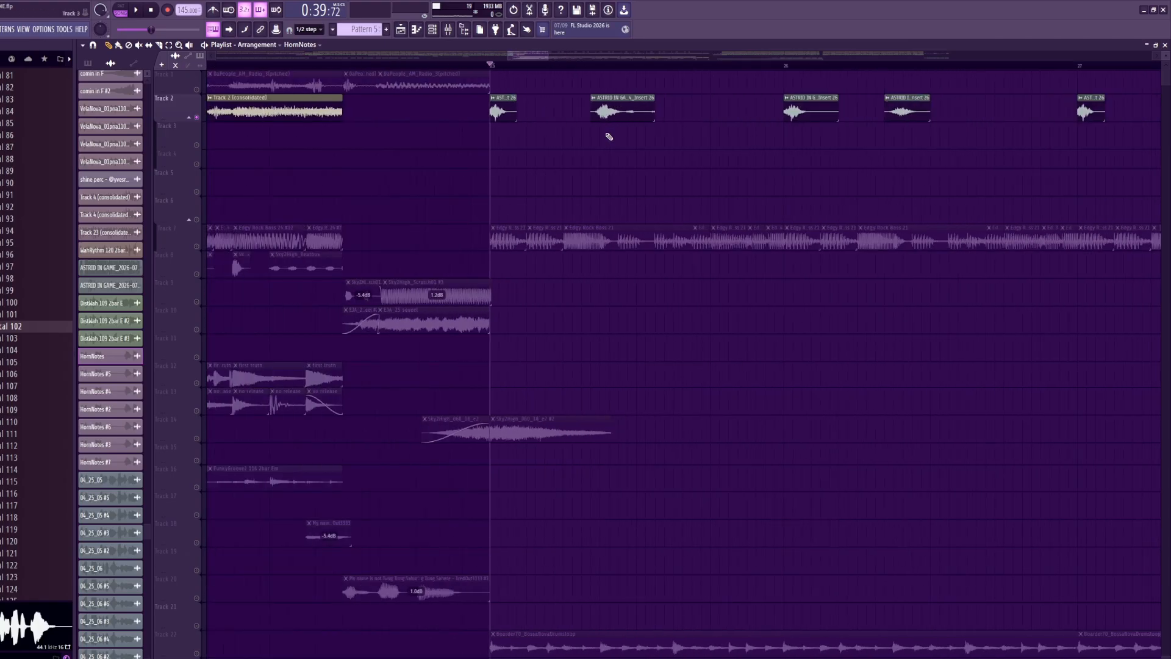
pyautogui.scroll(4, 619, 265)
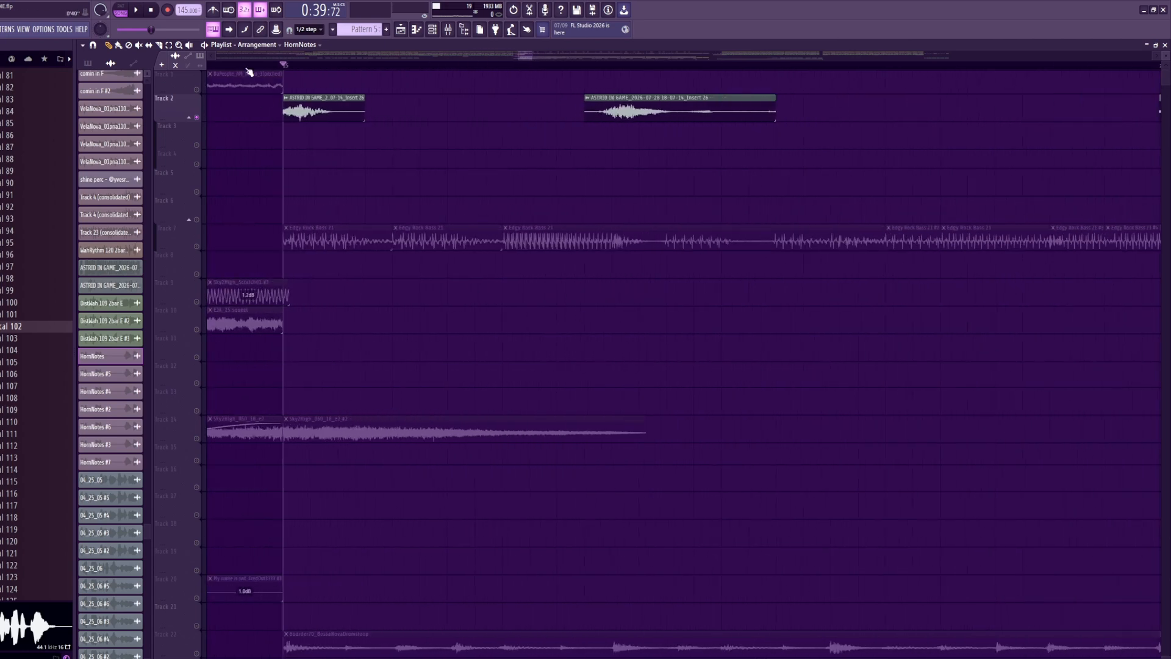
pyautogui.click(138, 11)
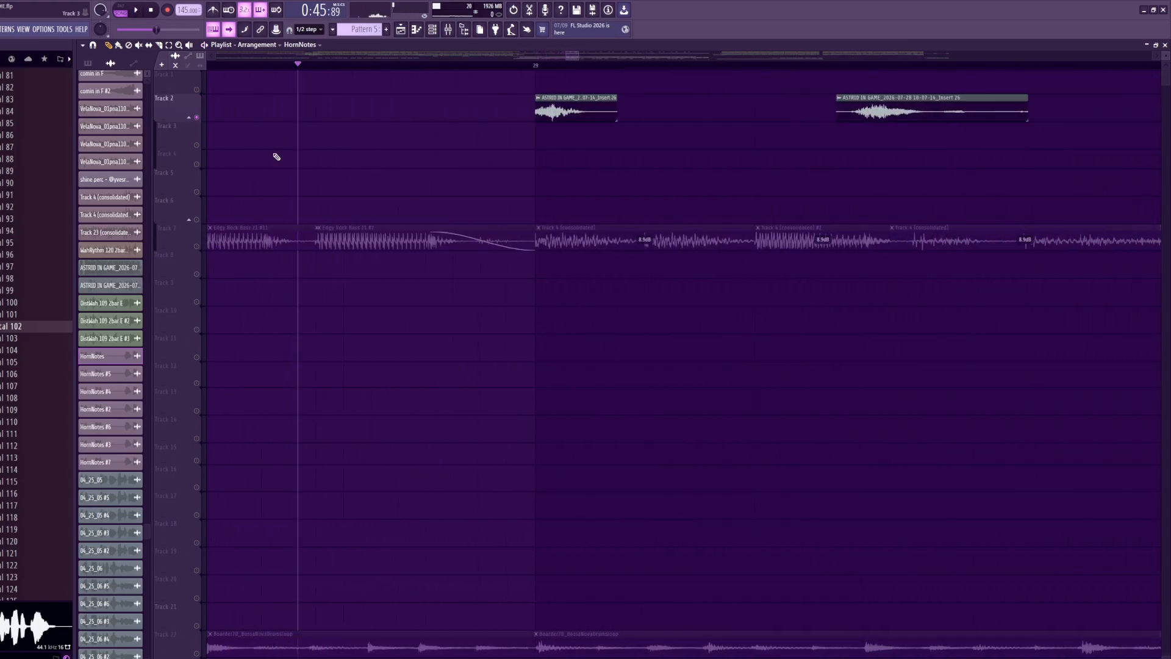
pyautogui.press('space')
# - Open the sample settings of the second Insert 26 clip after bar 25 on Track 2 and play it briefly
pyautogui.scroll(-7, 582, 268)
pyautogui.scroll(4, 351, 158)
pyautogui.doubleClick(295, 114)
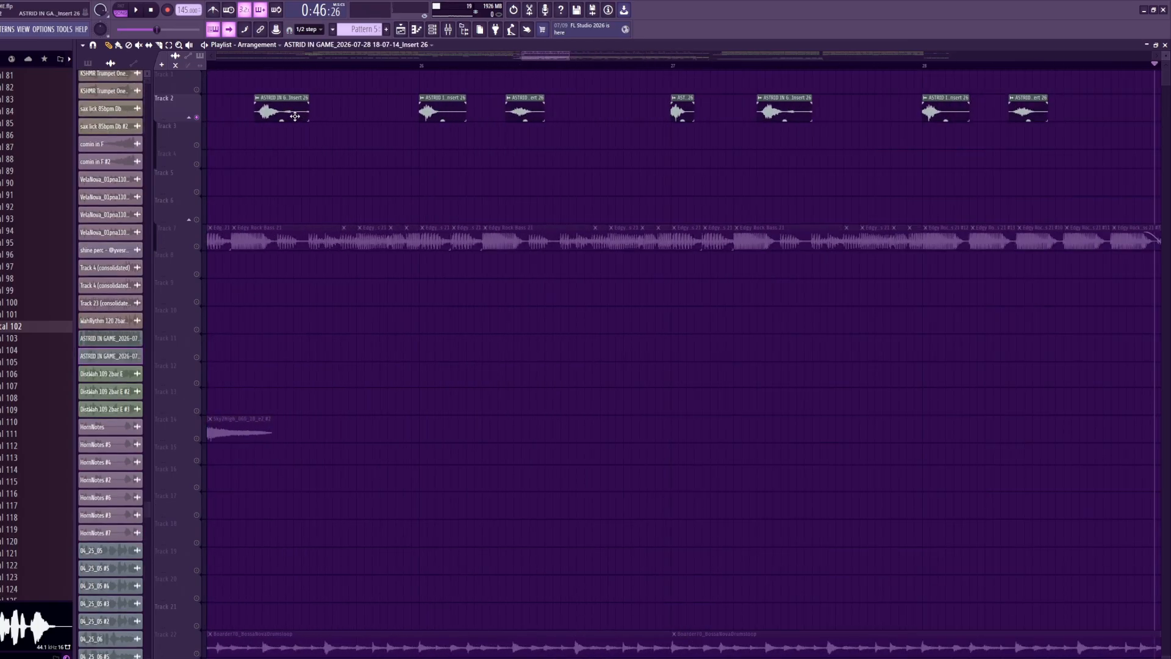
pyautogui.scroll(-5, 589, 388)
pyautogui.press('Escape')
pyautogui.scroll(5, 455, 213)
pyautogui.scroll(3, 537, 122)
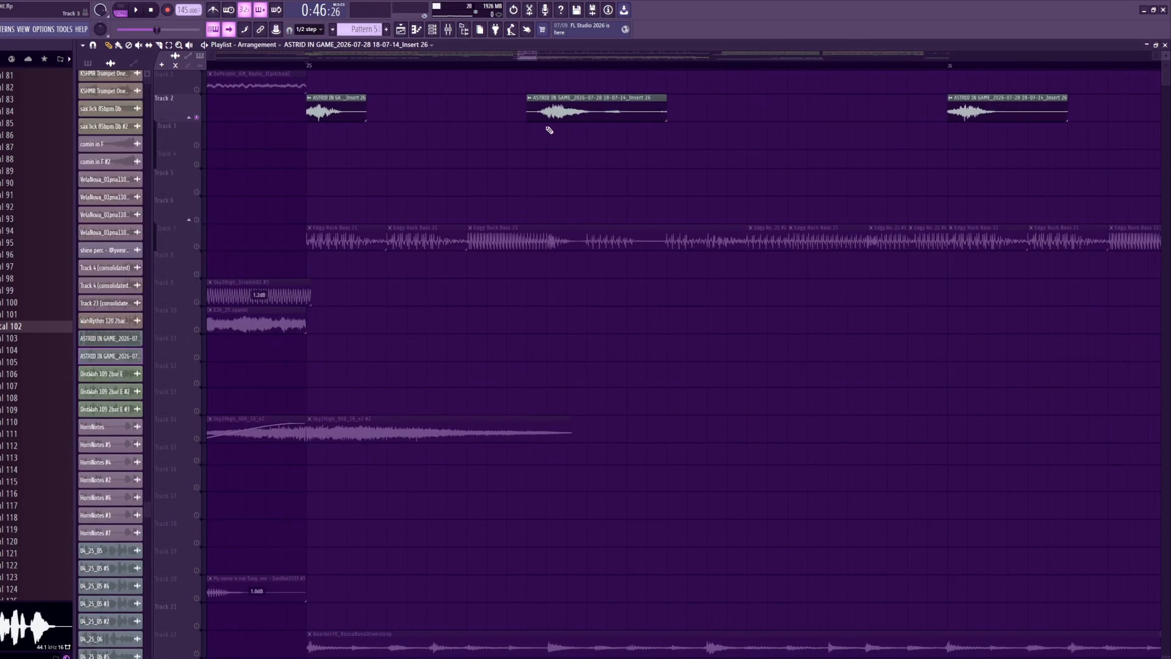
pyautogui.doubleClick(549, 116)
pyautogui.press('space')
pyautogui.press('space')
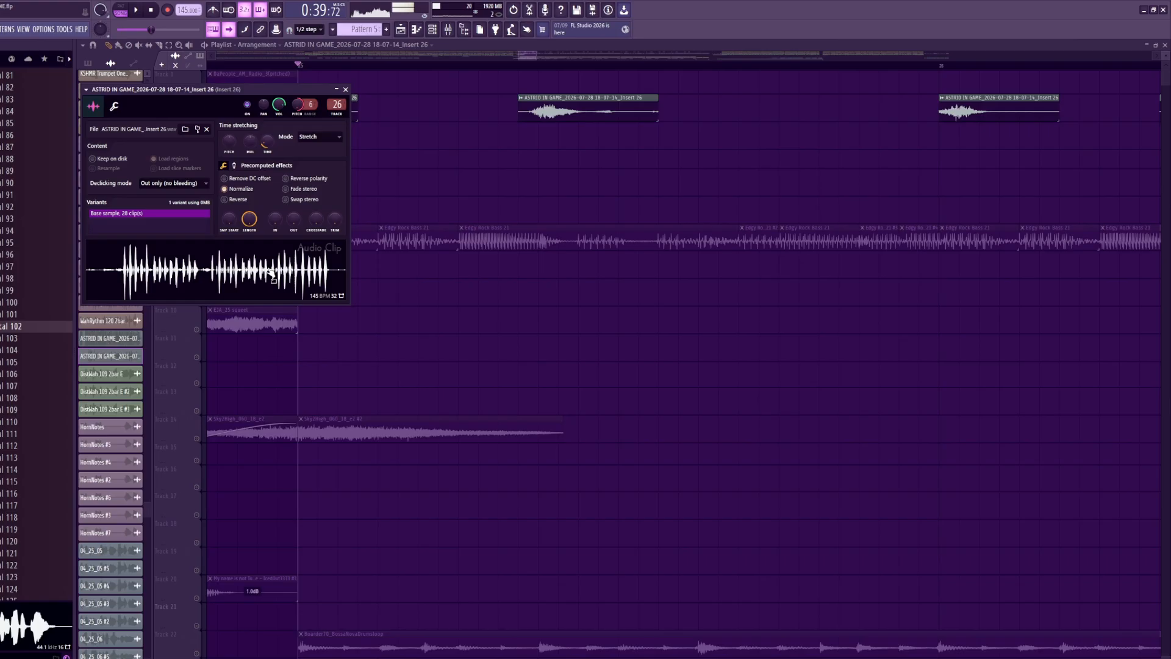
# - Close the Insert 26 sample settings, then play the section from bar 25 with all tracks restored
pyautogui.scroll(-4, 448, 358)
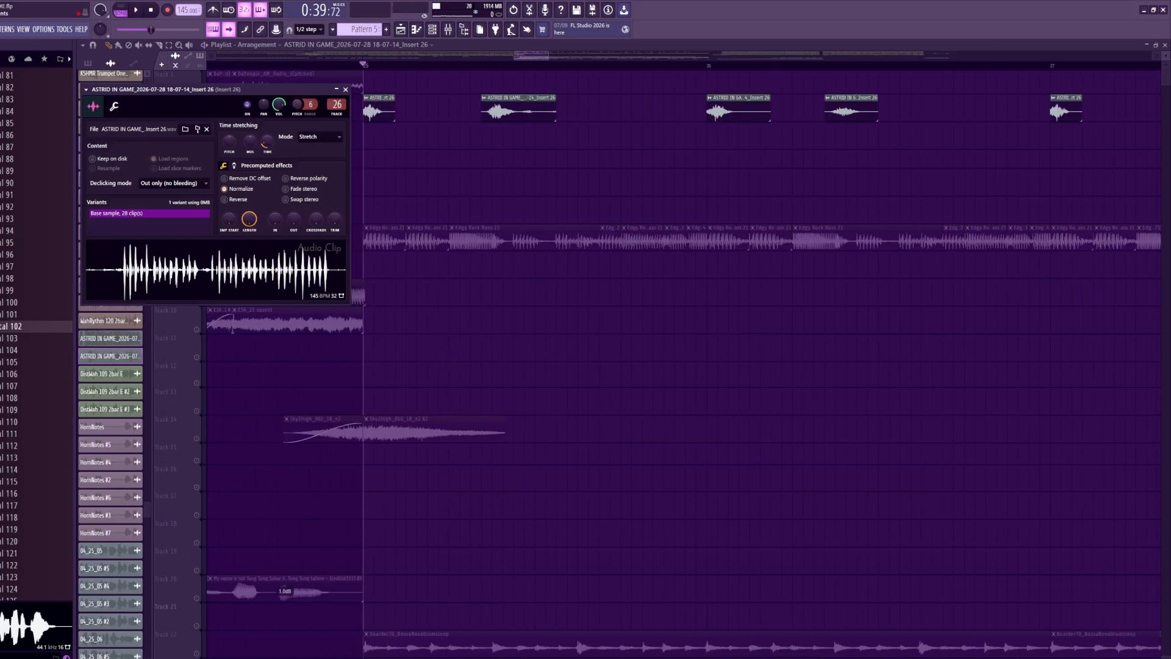
pyautogui.press('space')
pyautogui.press('space')
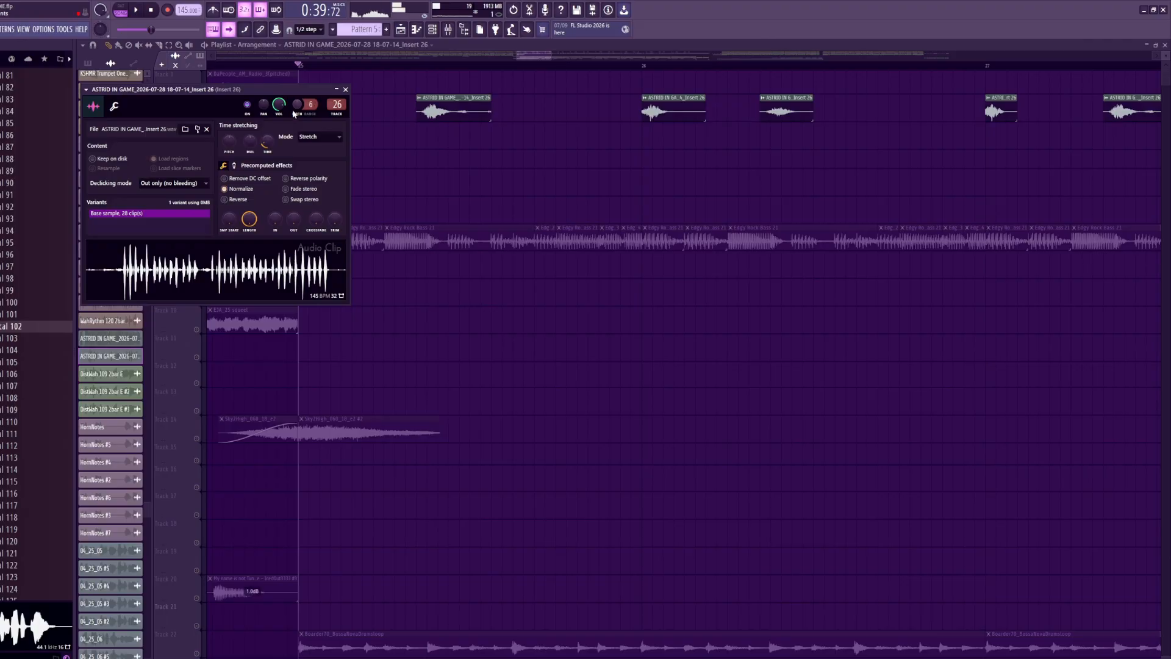
pyautogui.press('Escape')
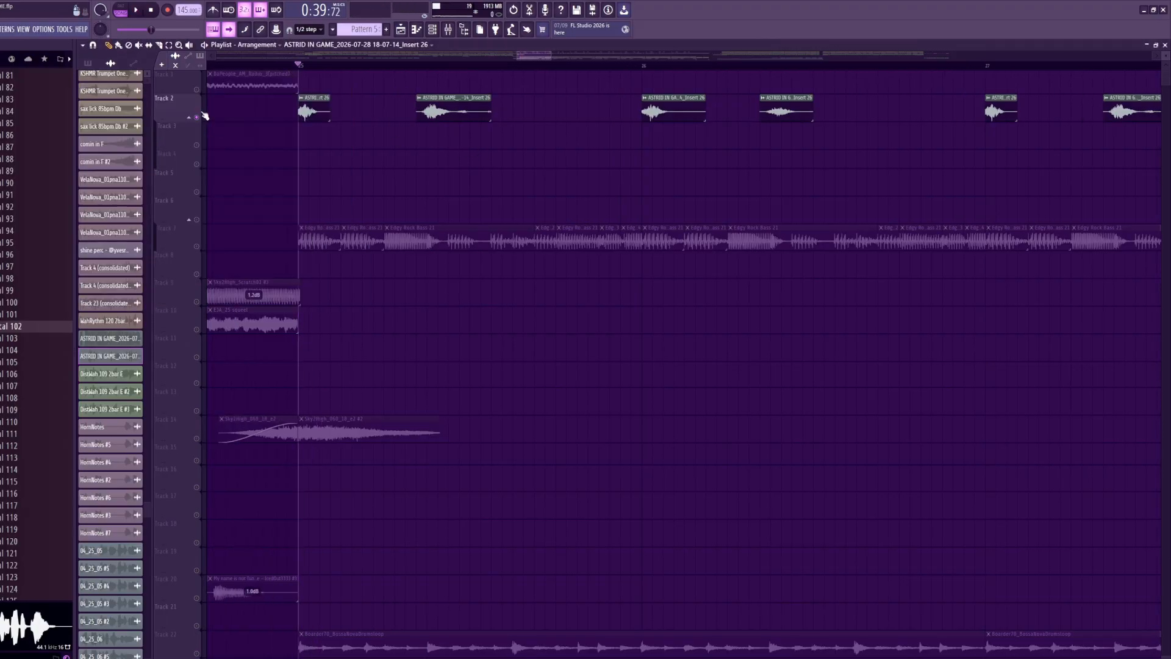
pyautogui.press('space')
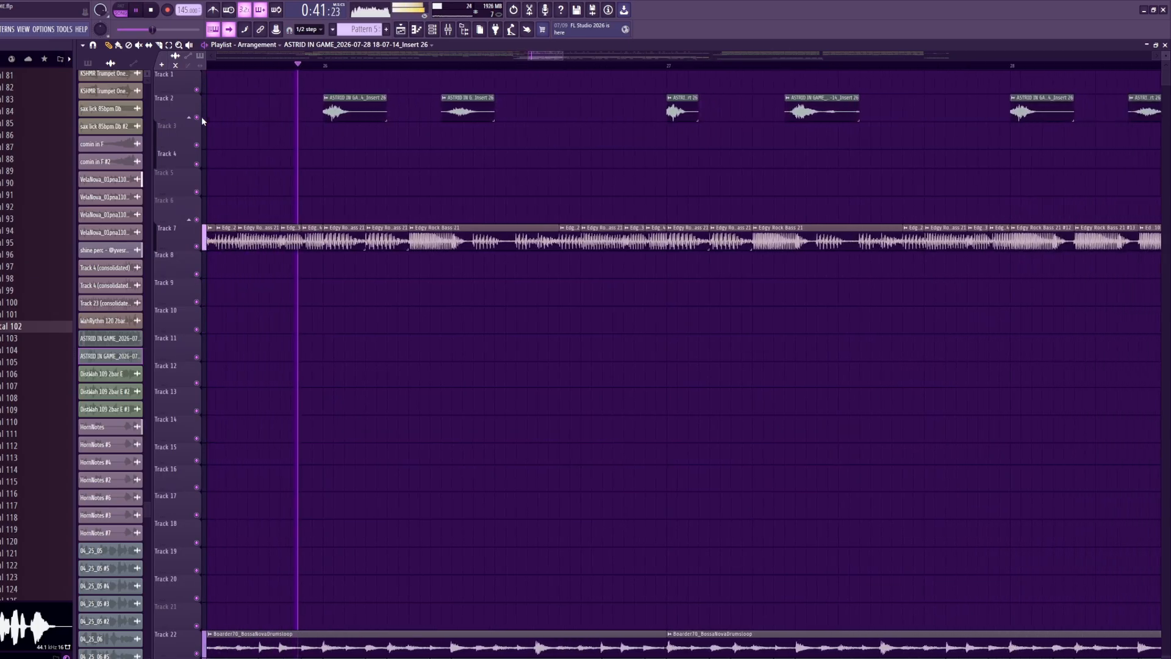
pyautogui.press('space')
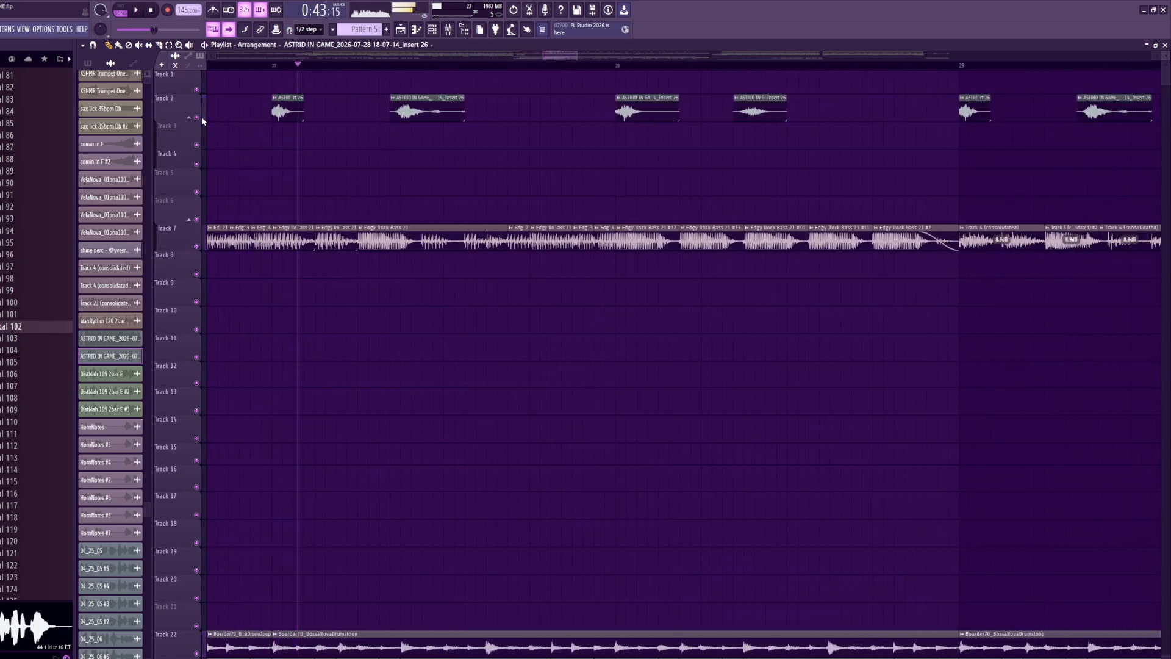
# - Turn off playlist auto-scrolling and briefly play from bar 40, where the Track 8 clips begin alone
pyautogui.scroll(-8, 296, 220)
pyautogui.click(229, 30)
pyautogui.scroll(-2, 558, 312)
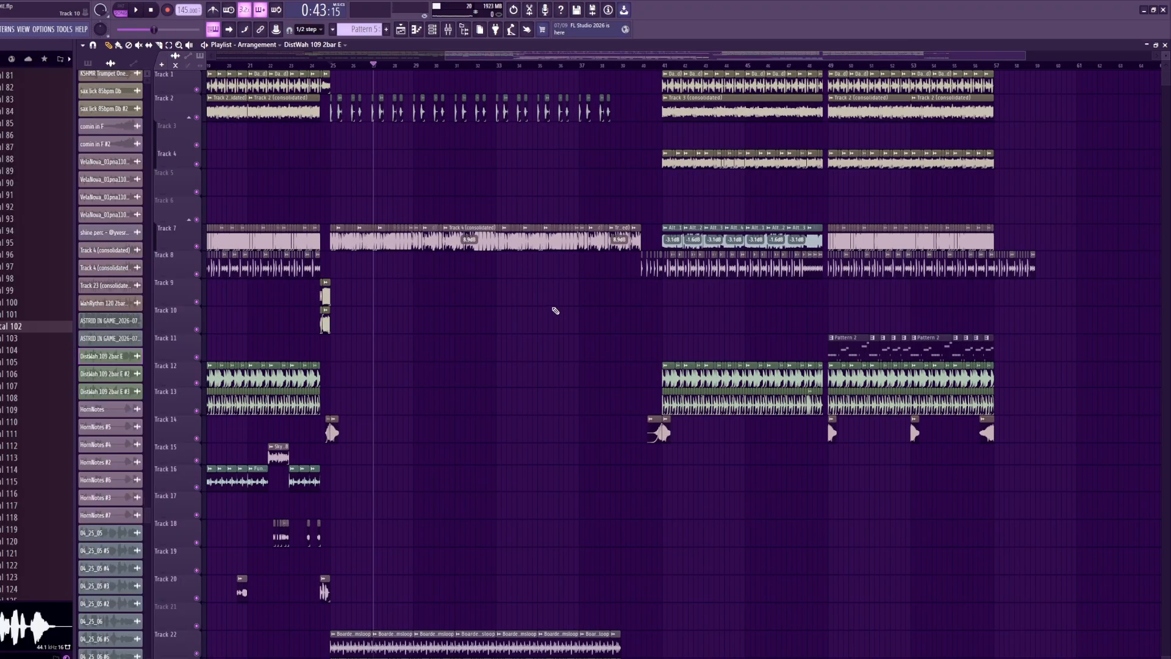
pyautogui.scroll(6, 565, 306)
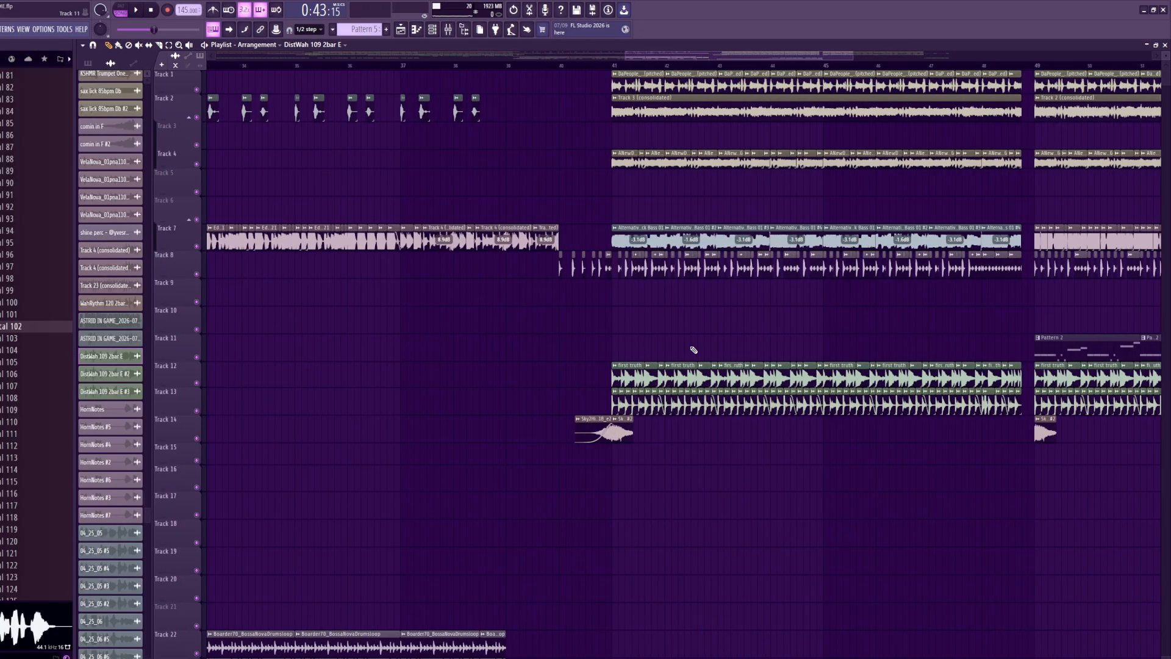
pyautogui.rightClick(563, 73)
pyautogui.click(564, 66)
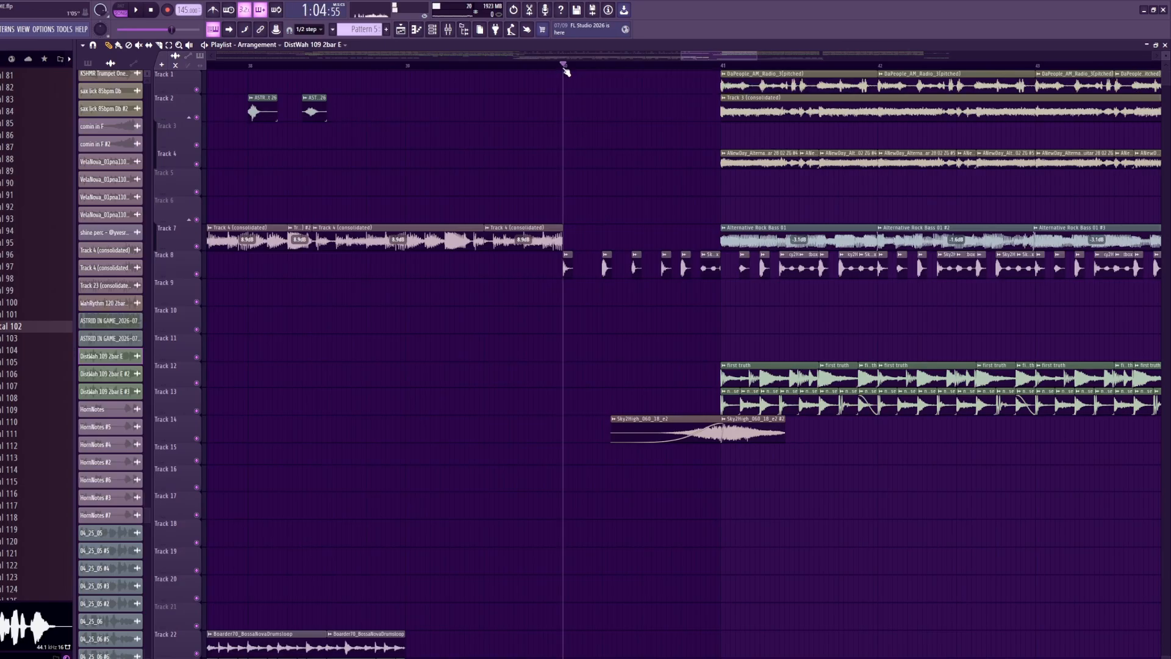
pyautogui.press('space')
pyautogui.press('space')
# - Open Pattern 5 from Track 33 in the piano roll, play its chords, and return to the playlist
pyautogui.scroll(-8, 649, 395)
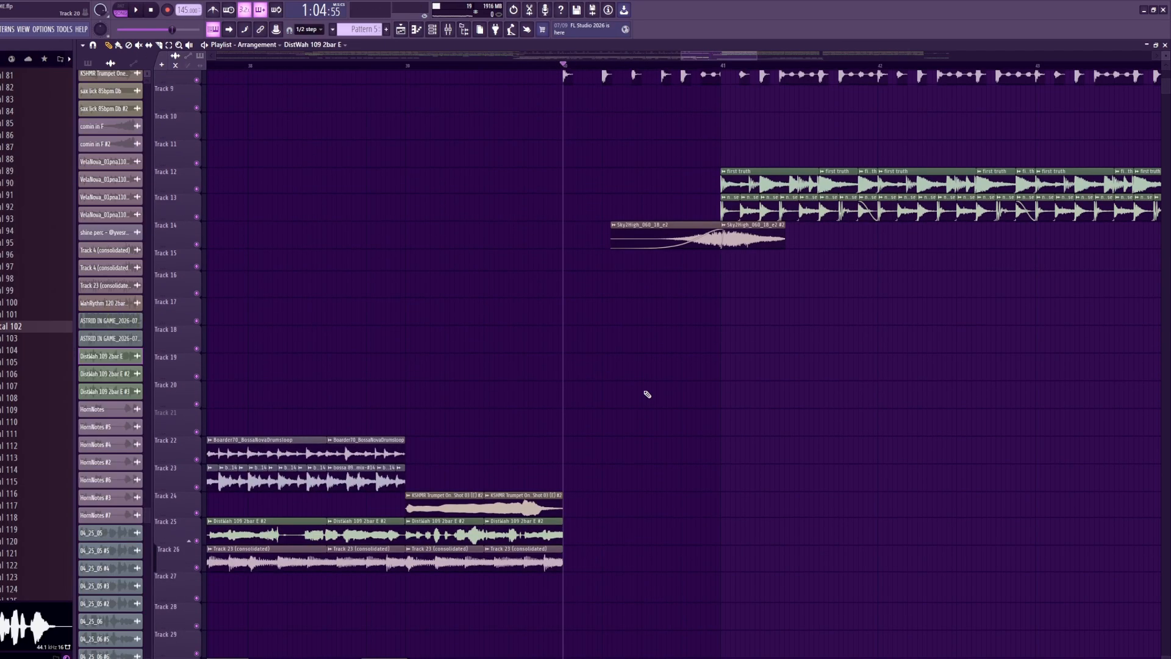
pyautogui.scroll(-5, 667, 351)
pyautogui.scroll(4, 858, 277)
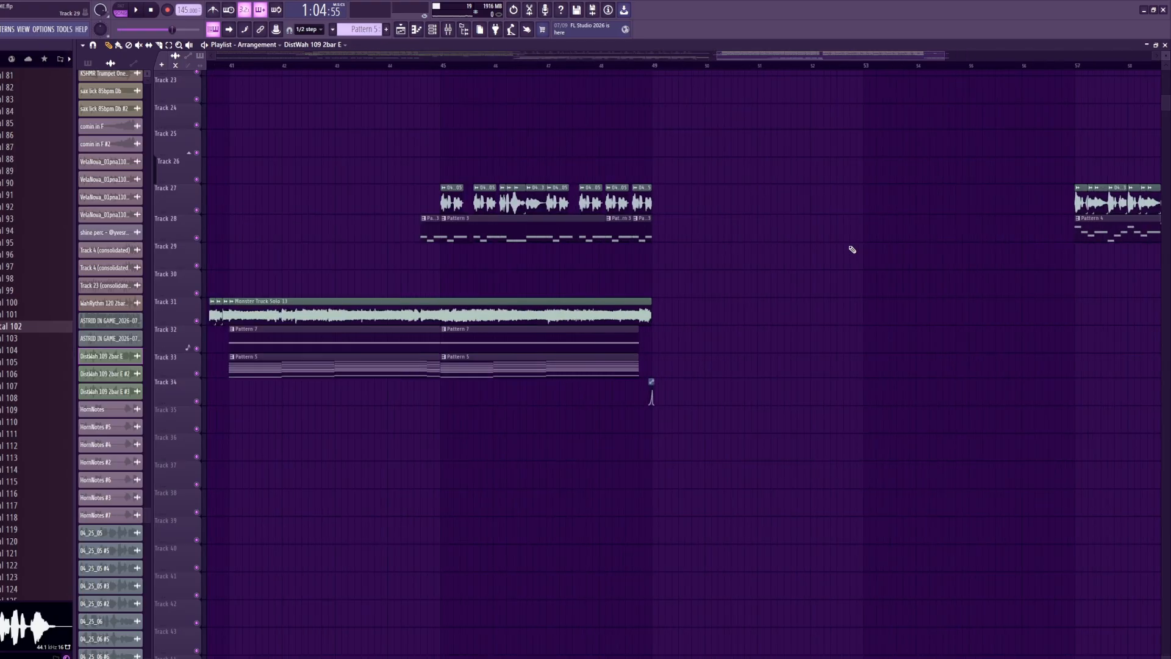
pyautogui.rightClick(434, 361)
pyautogui.click(463, 437)
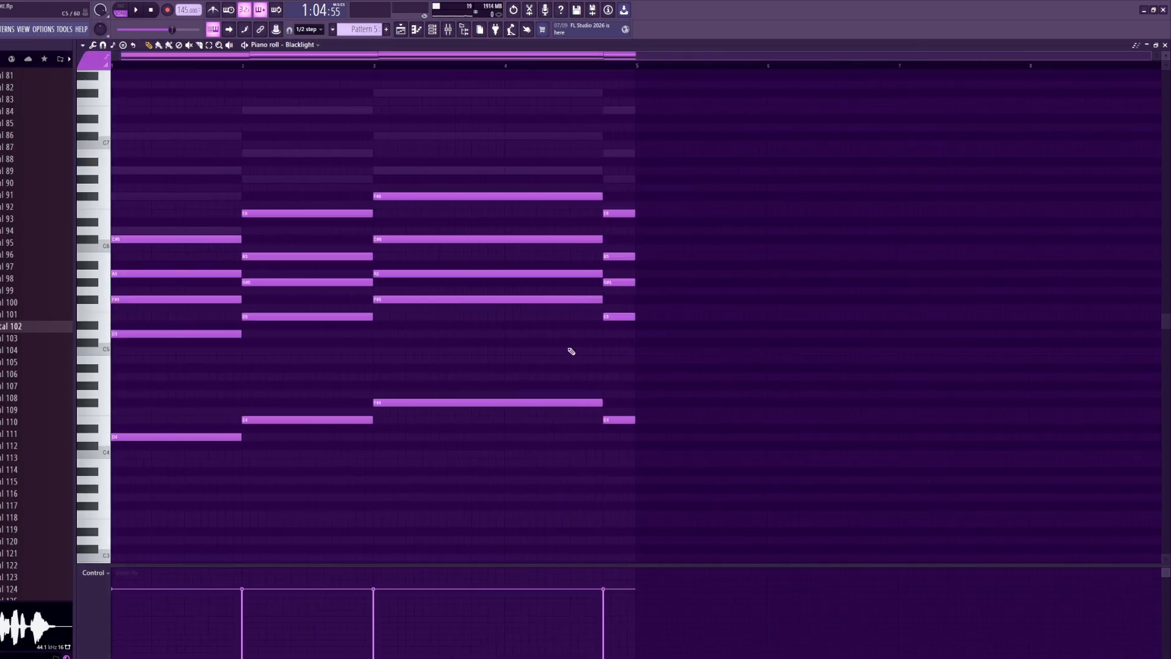
pyautogui.scroll(-3, 570, 348)
pyautogui.scroll(6, 397, 290)
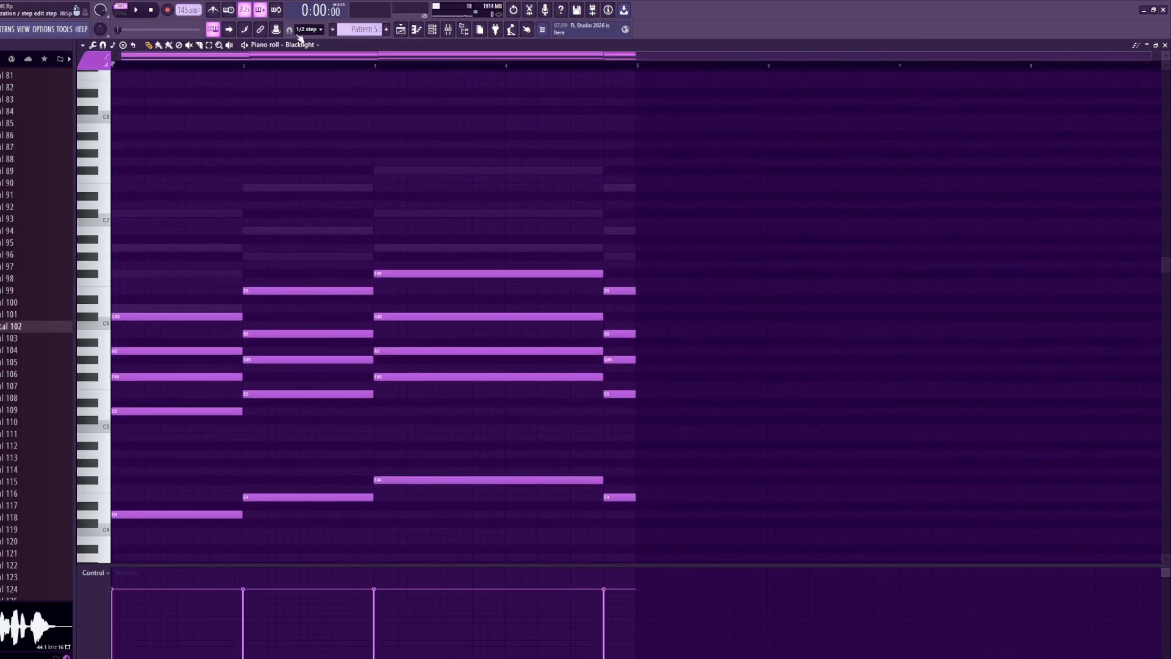
pyautogui.press('space')
pyautogui.click(401, 30)
pyautogui.press('space')
# - Set the playback position back to the start of bar 40 in the arrangement
pyautogui.scroll(3, 785, 490)
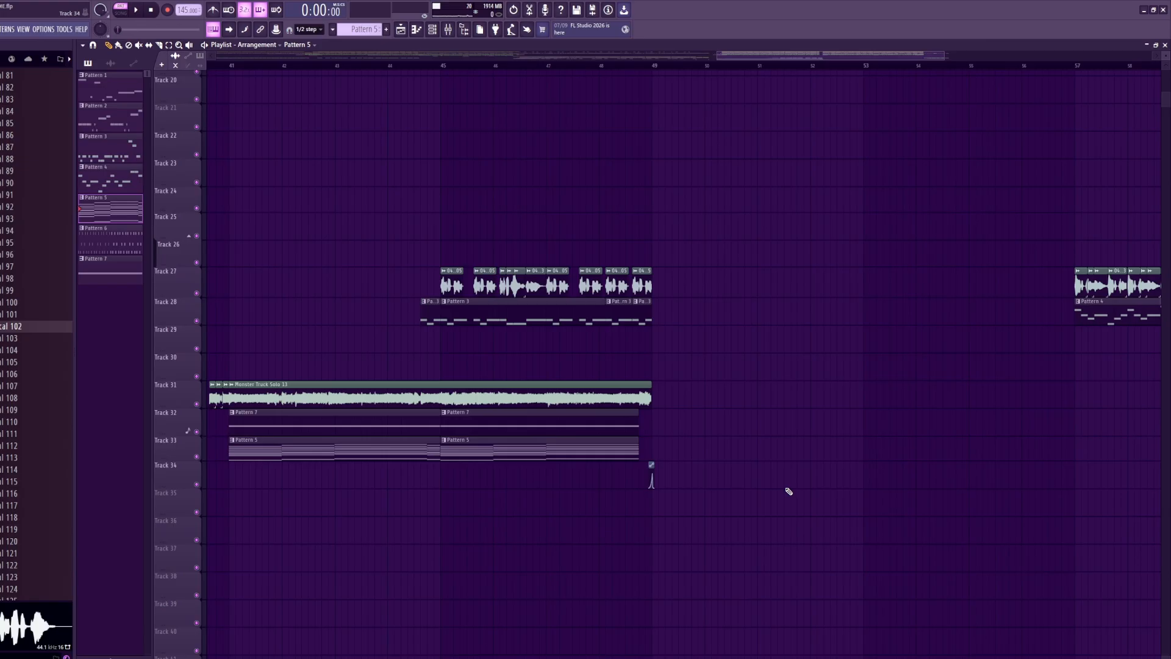
pyautogui.scroll(-4, 774, 485)
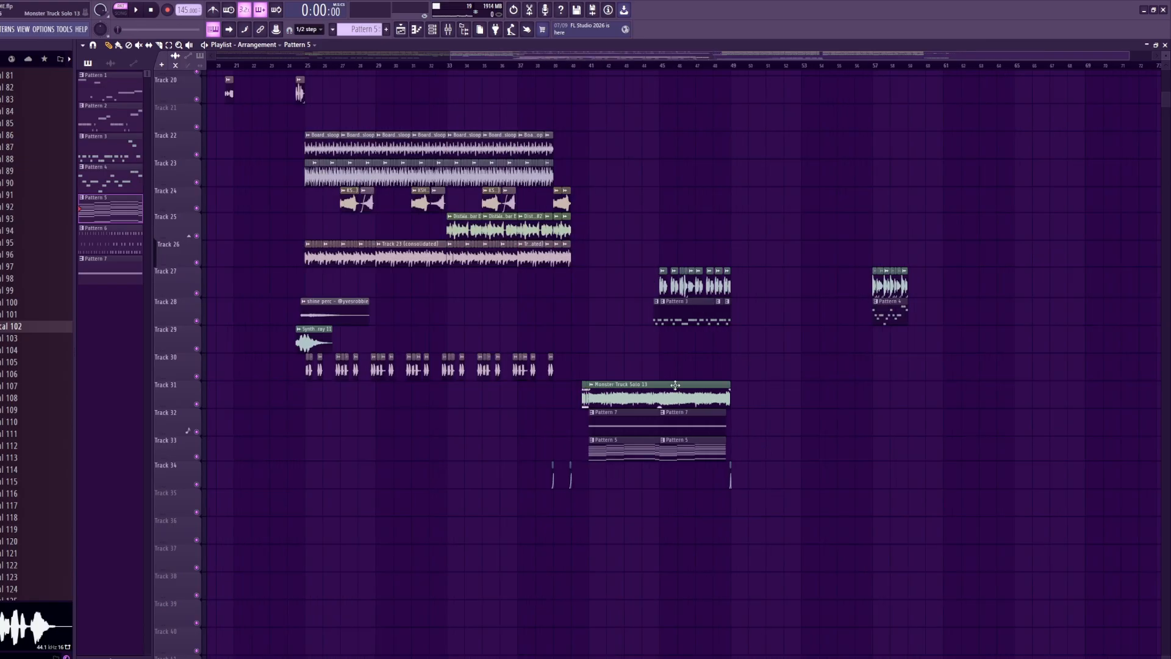
pyautogui.scroll(4, 662, 354)
pyautogui.scroll(4, 369, 231)
pyautogui.click(260, 58)
pyautogui.moveTo(267, 65); pyautogui.dragTo(290, 69)
# - Compare the tracks used in the section from bar 41 with those in the earlier sections of the arrangement
pyautogui.scroll(4, 372, 160)
pyautogui.scroll(-4, 426, 210)
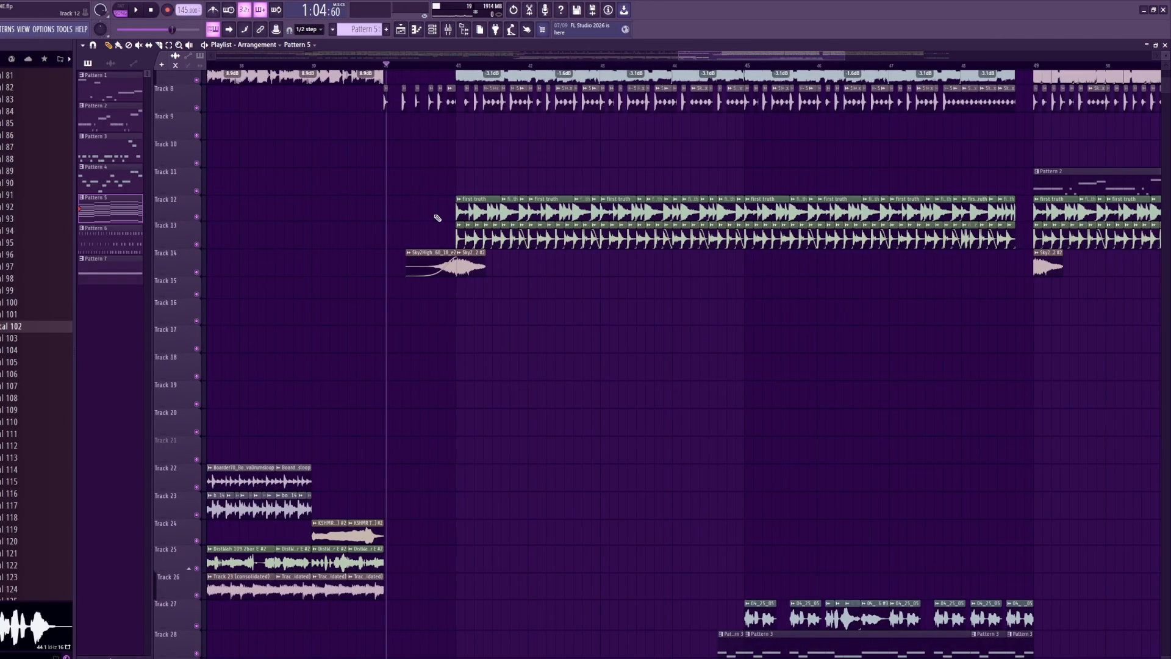
pyautogui.scroll(3, 437, 218)
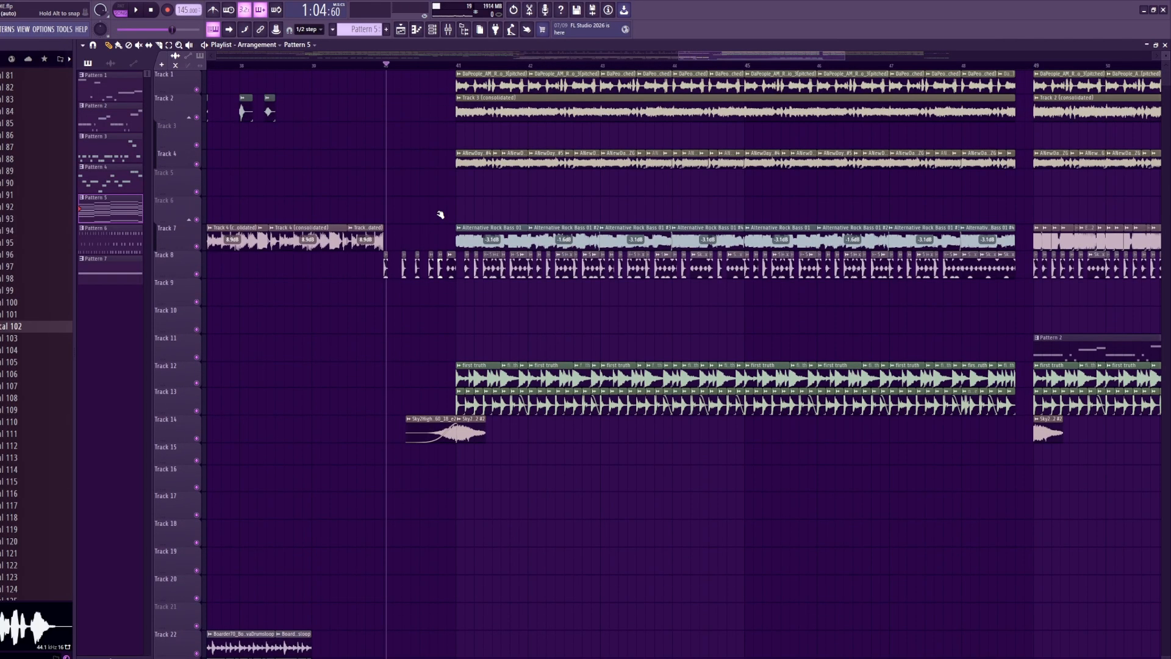
pyautogui.scroll(-9, 450, 305)
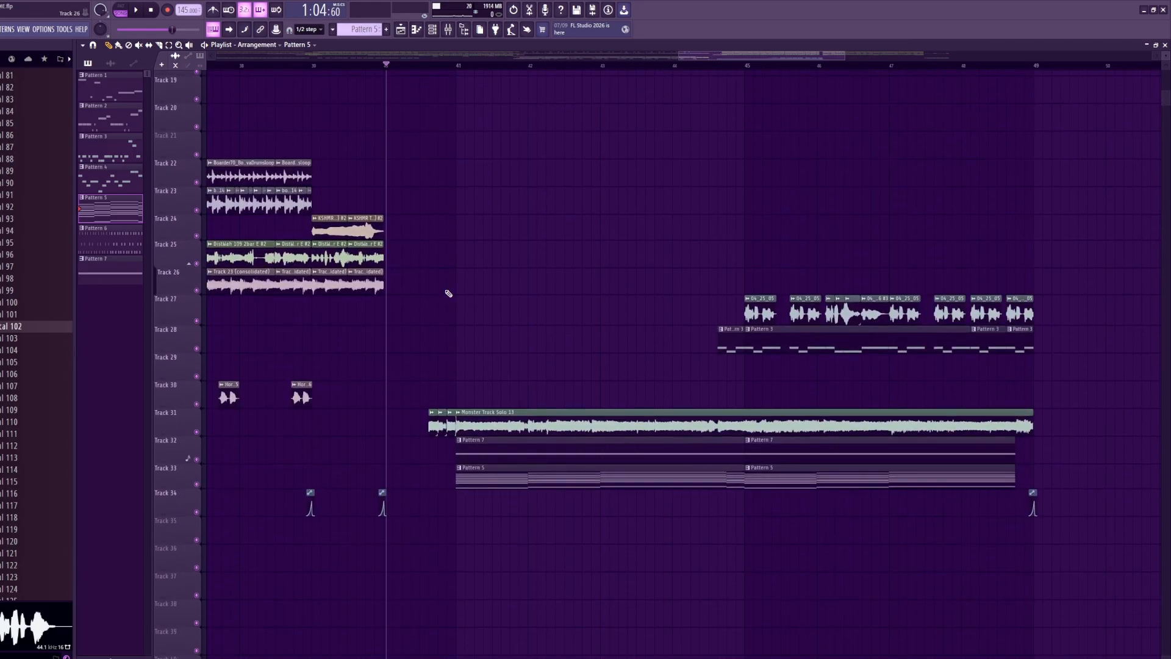
pyautogui.scroll(-5, 501, 323)
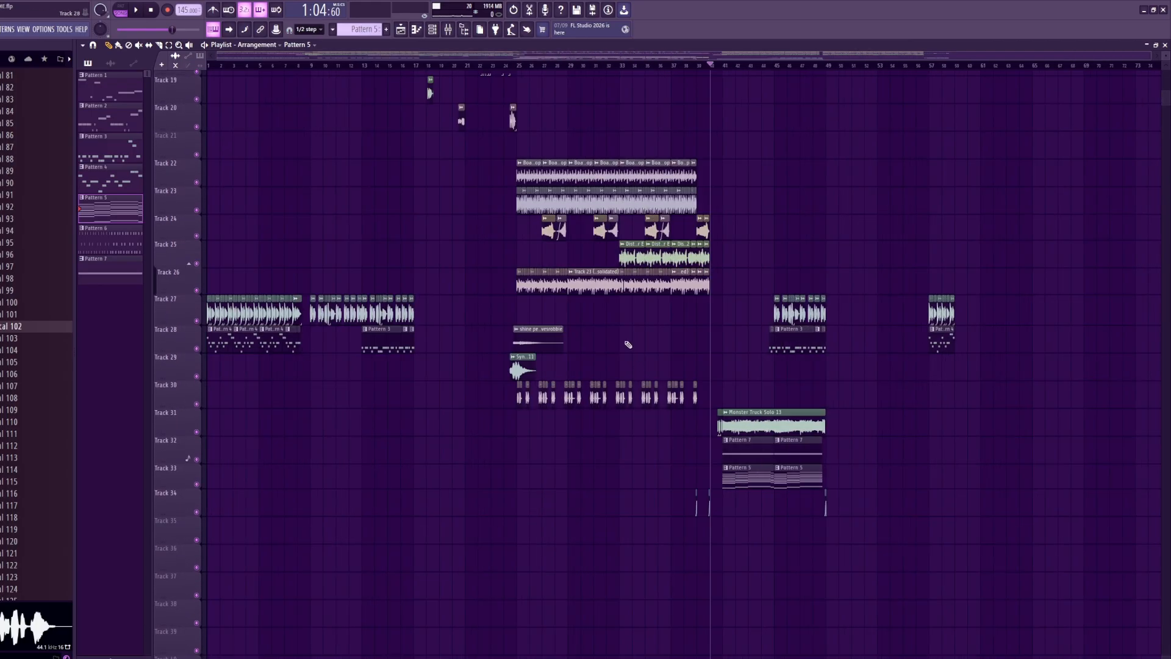
pyautogui.scroll(8, 623, 339)
pyautogui.scroll(5, 313, 196)
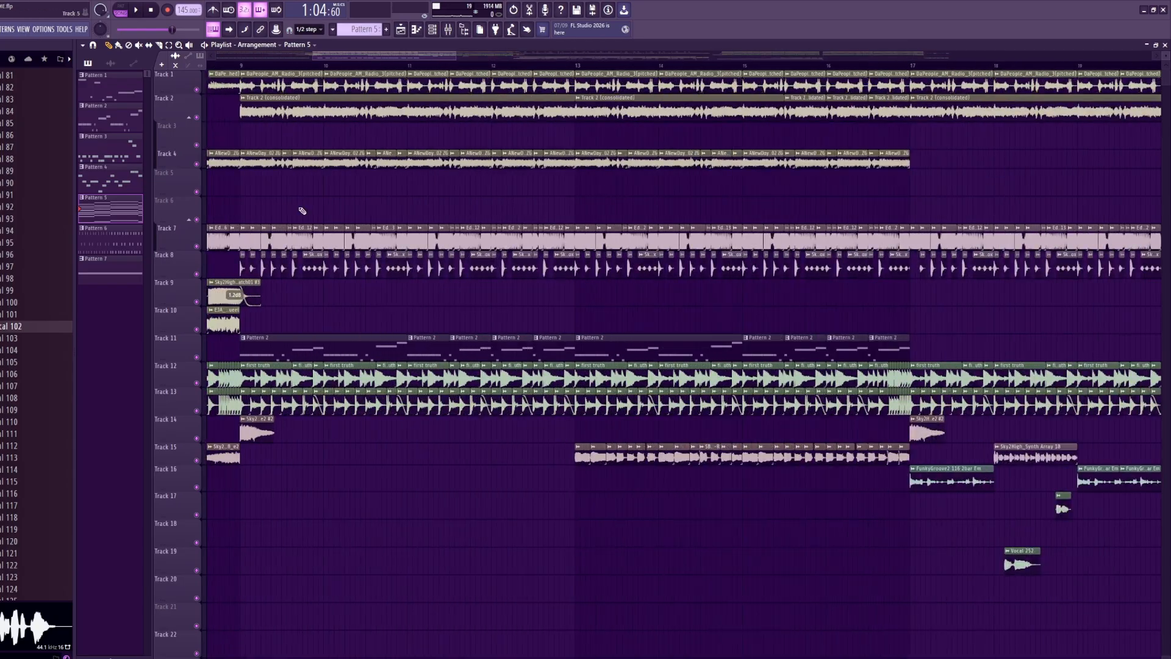
pyautogui.scroll(-5, 370, 300)
pyautogui.scroll(-2, 414, 273)
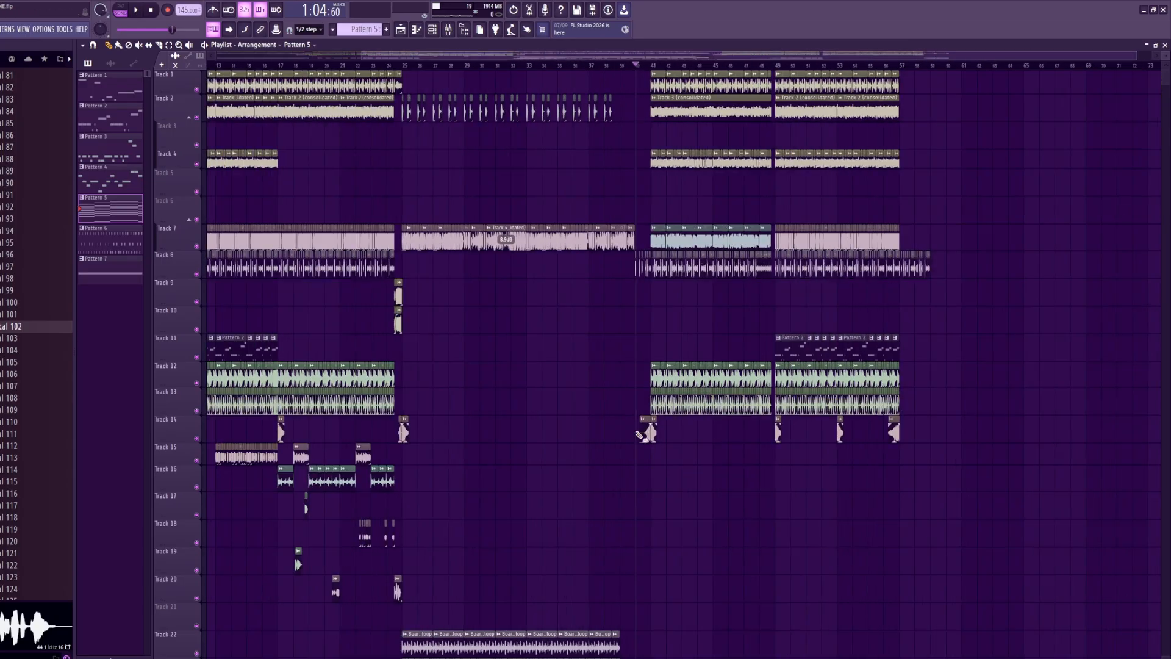
pyautogui.scroll(5, 634, 216)
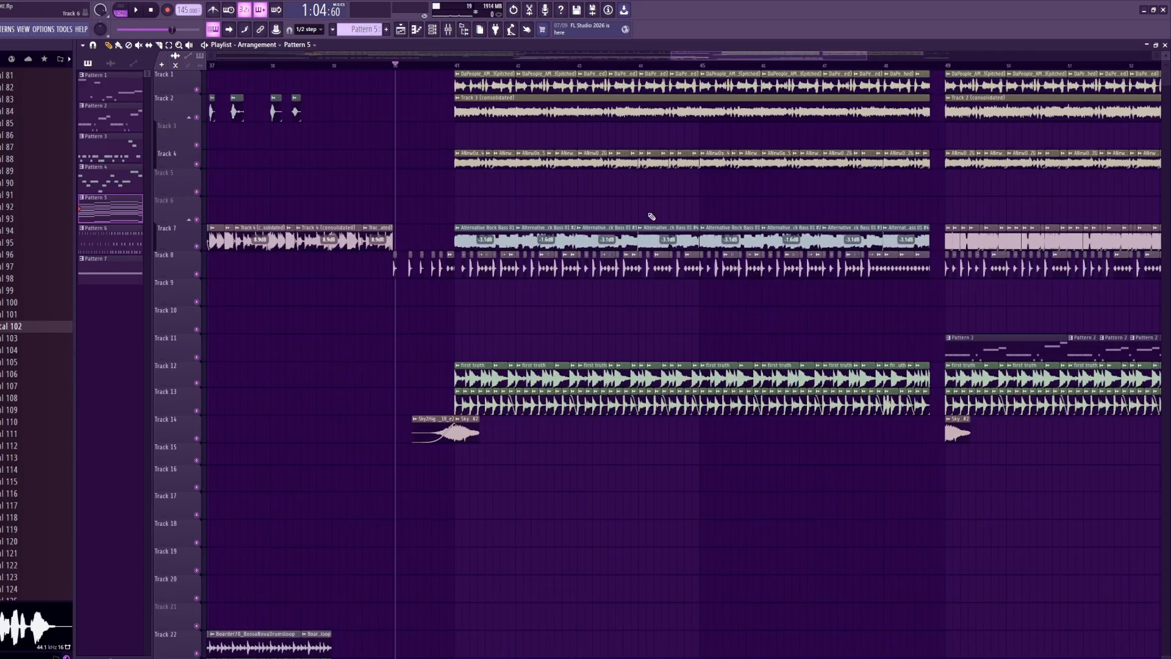
pyautogui.scroll(-6, 652, 217)
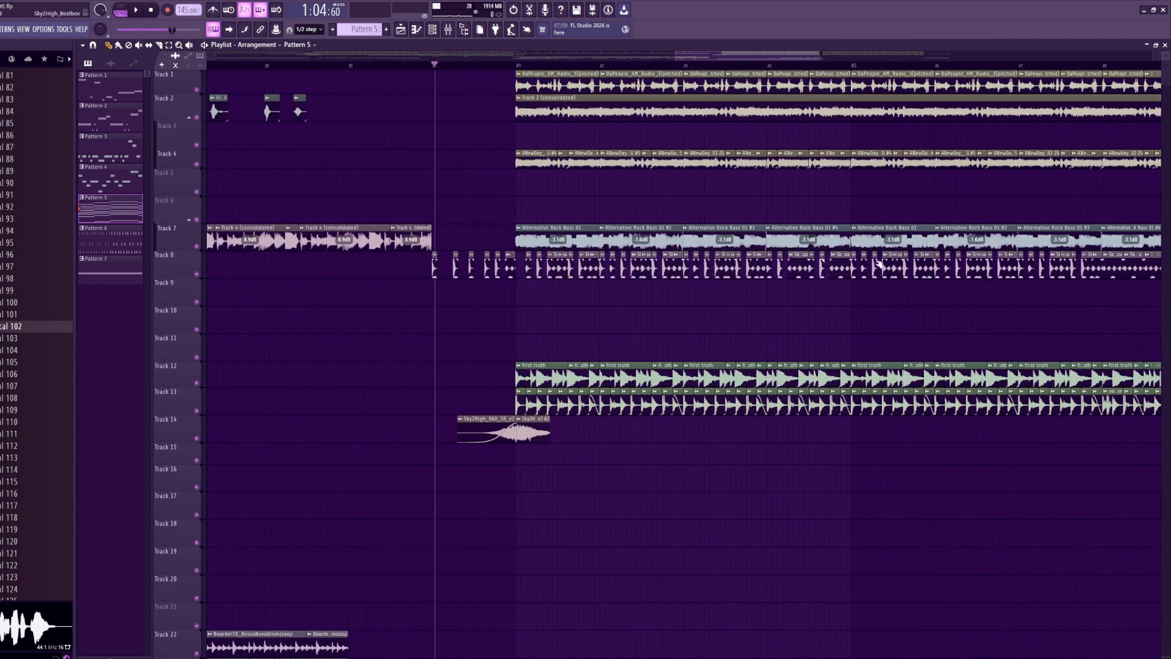
pyautogui.scroll(4, 285, 177)
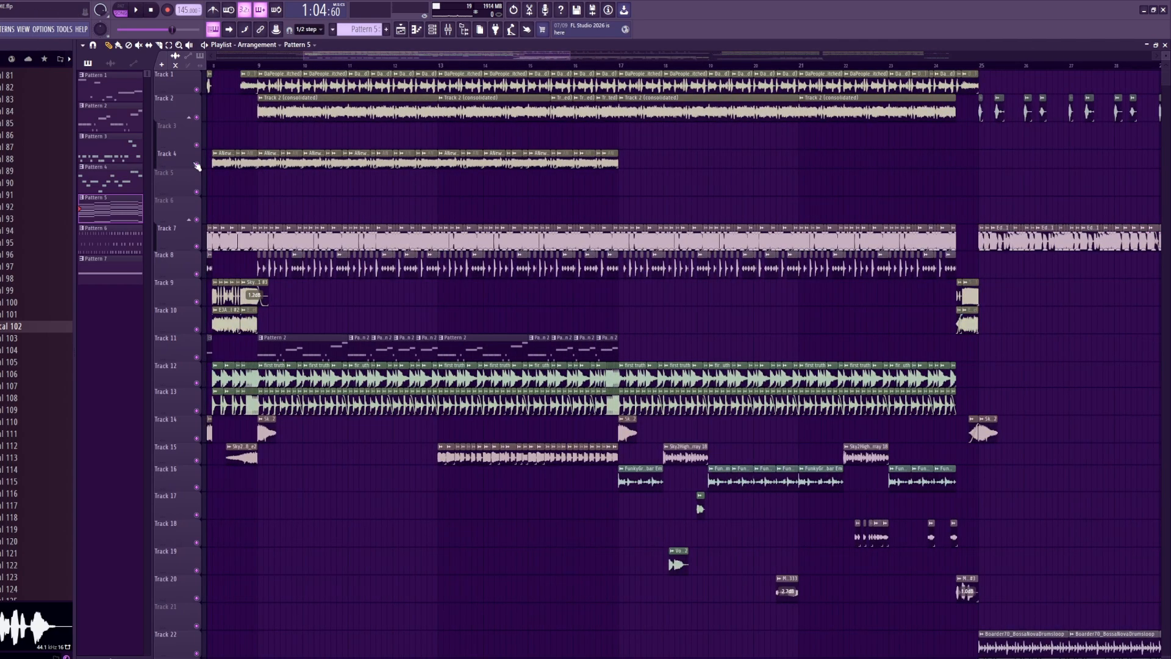
# - Solo Track 4 and play its Alternative Guitar clips in the section after bar 9
pyautogui.rightClick(196, 164)
pyautogui.scroll(3, 256, 131)
pyautogui.scroll(2, 221, 99)
pyautogui.press('space')
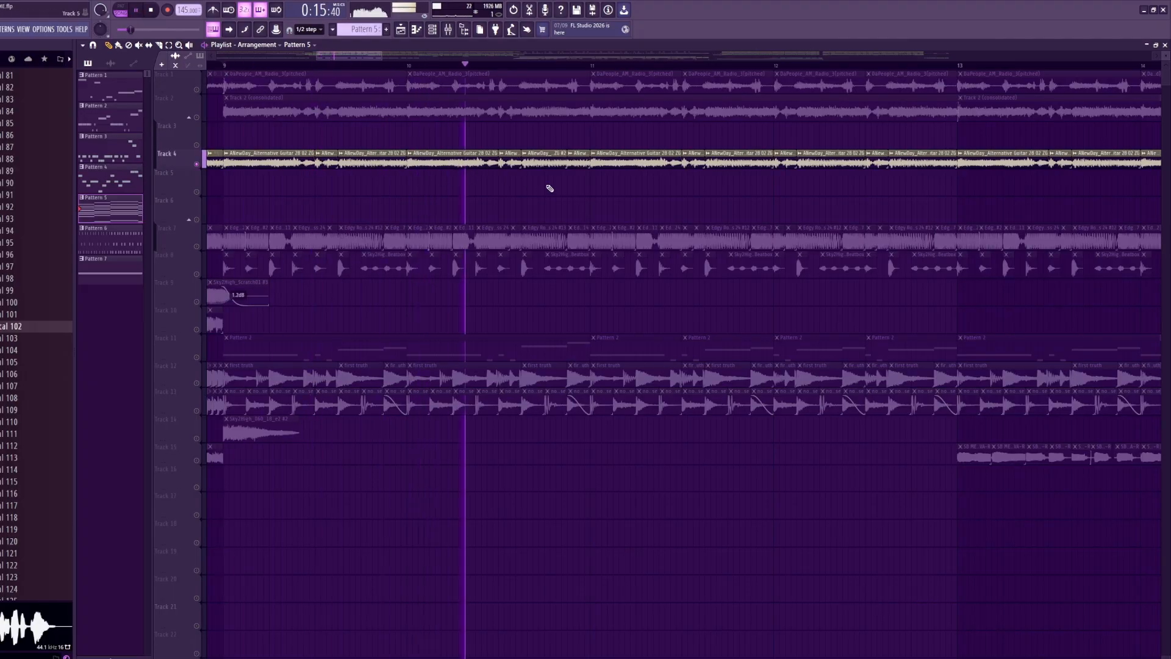
pyautogui.press('space')
# - Play the soloed Track 4 guitar clips from bar 41 through bar 48 for comparison
pyautogui.scroll(-7, 437, 238)
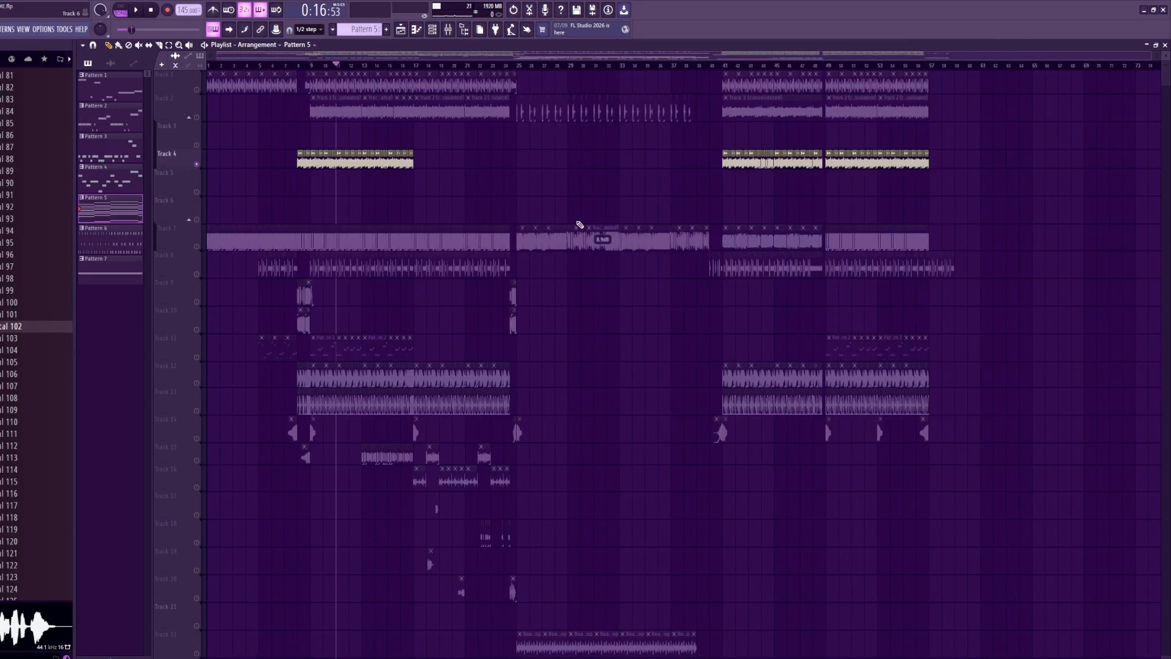
pyautogui.scroll(3, 793, 205)
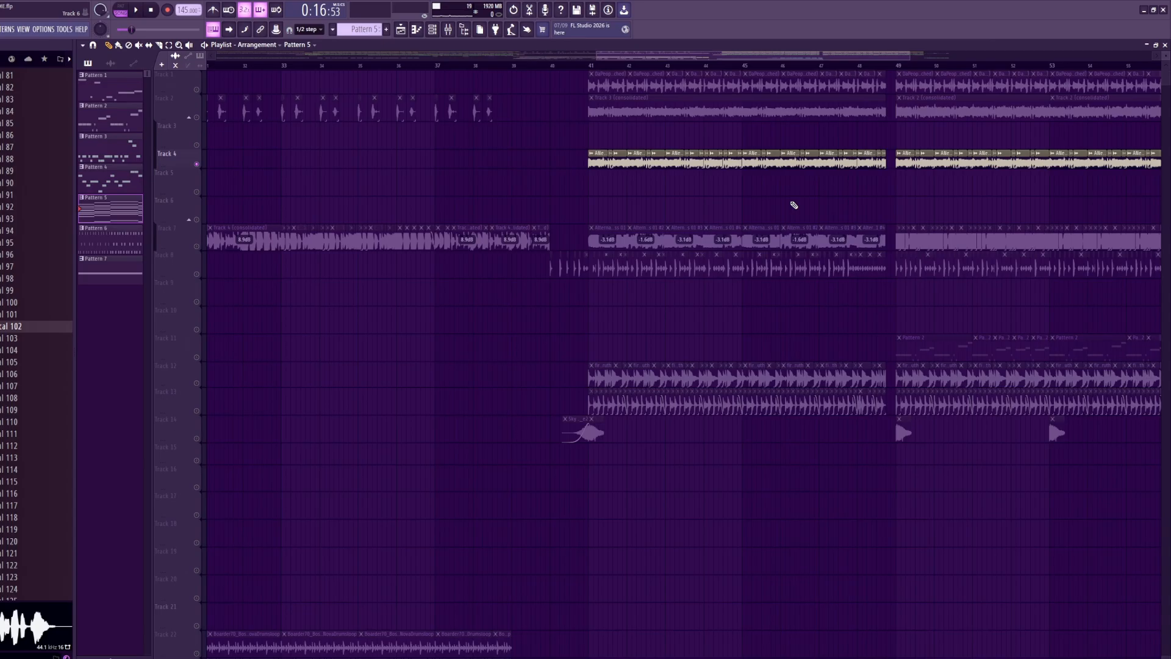
pyautogui.scroll(8, 685, 183)
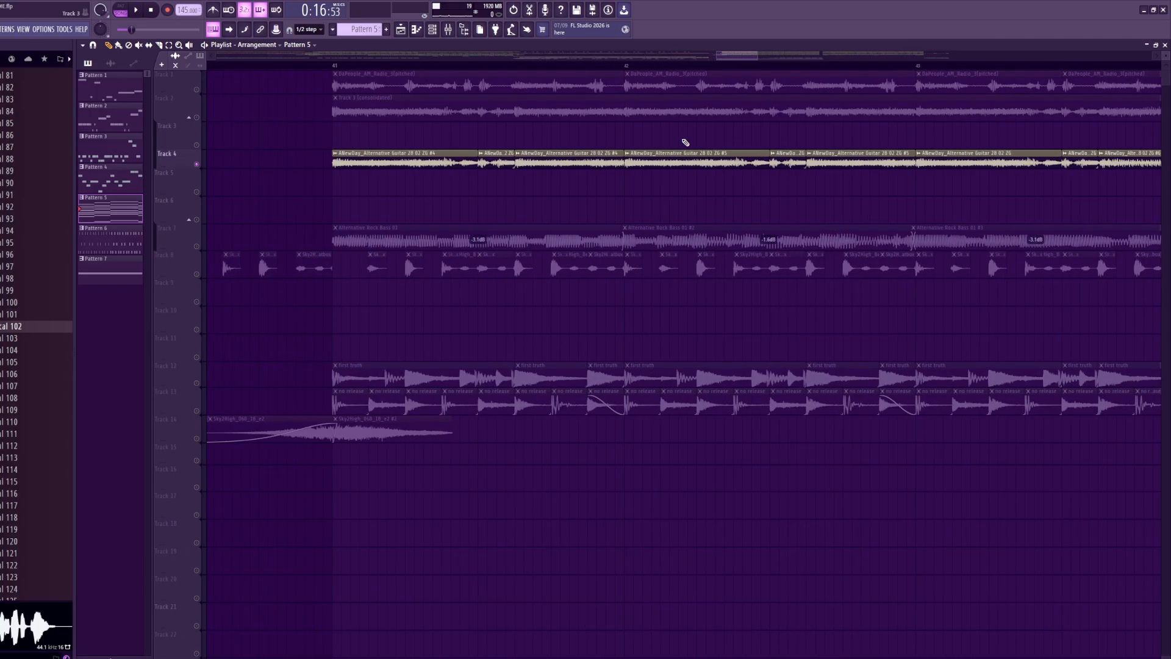
pyautogui.click(333, 65)
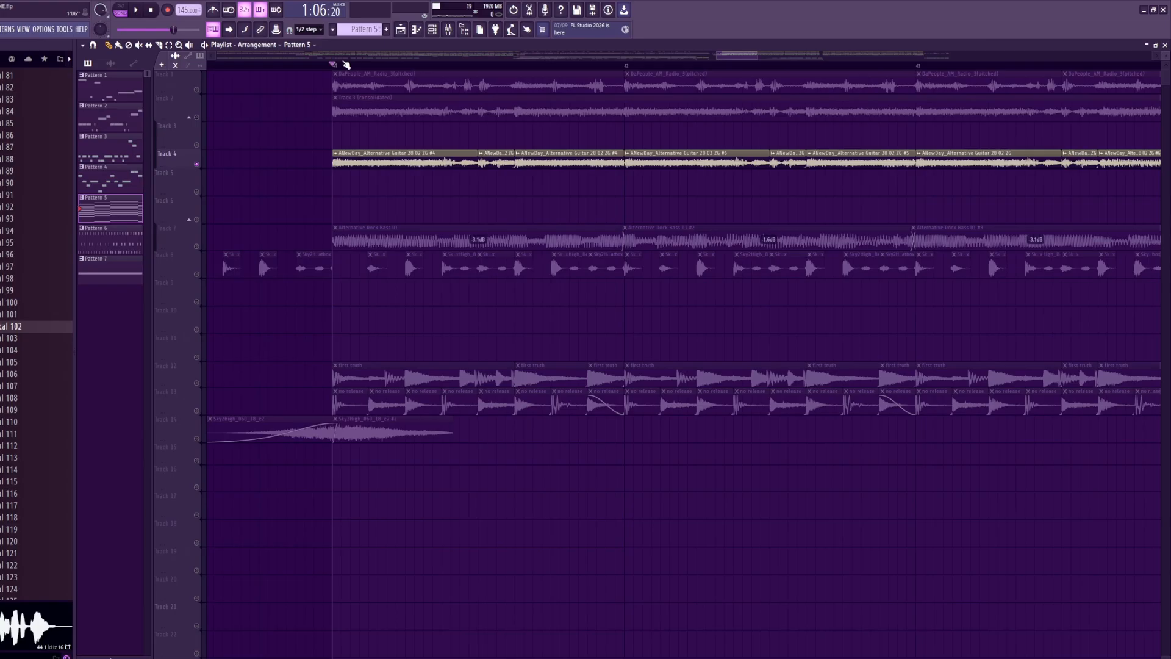
pyautogui.press('space')
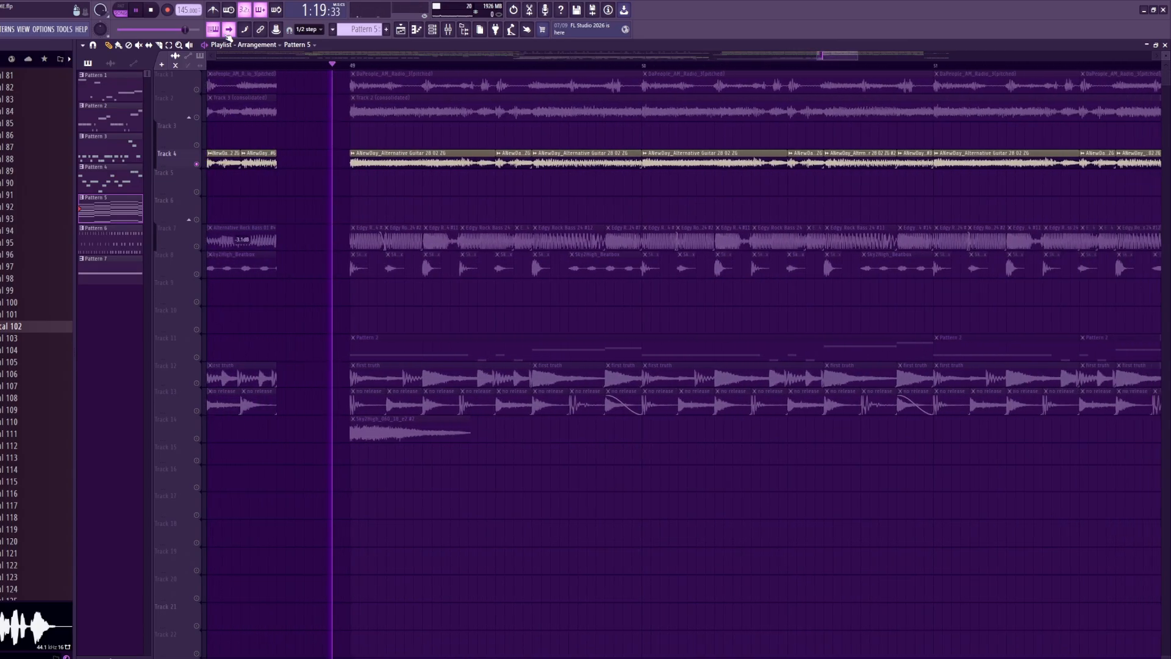
pyautogui.press('space')
# - Return the playback position to bar 41 and solo Track 7 with its Alternative Rock Bass 01 clips
pyautogui.scroll(-2, 278, 89)
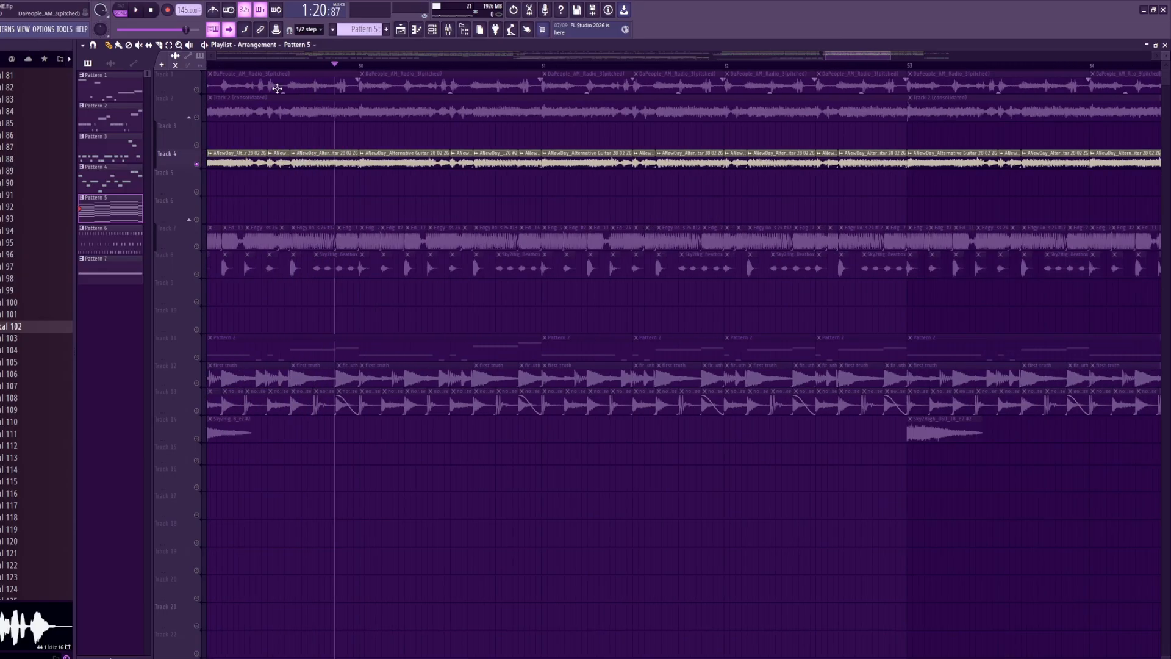
pyautogui.scroll(-5, 554, 331)
pyautogui.scroll(1, 517, 261)
pyautogui.scroll(-2, 513, 260)
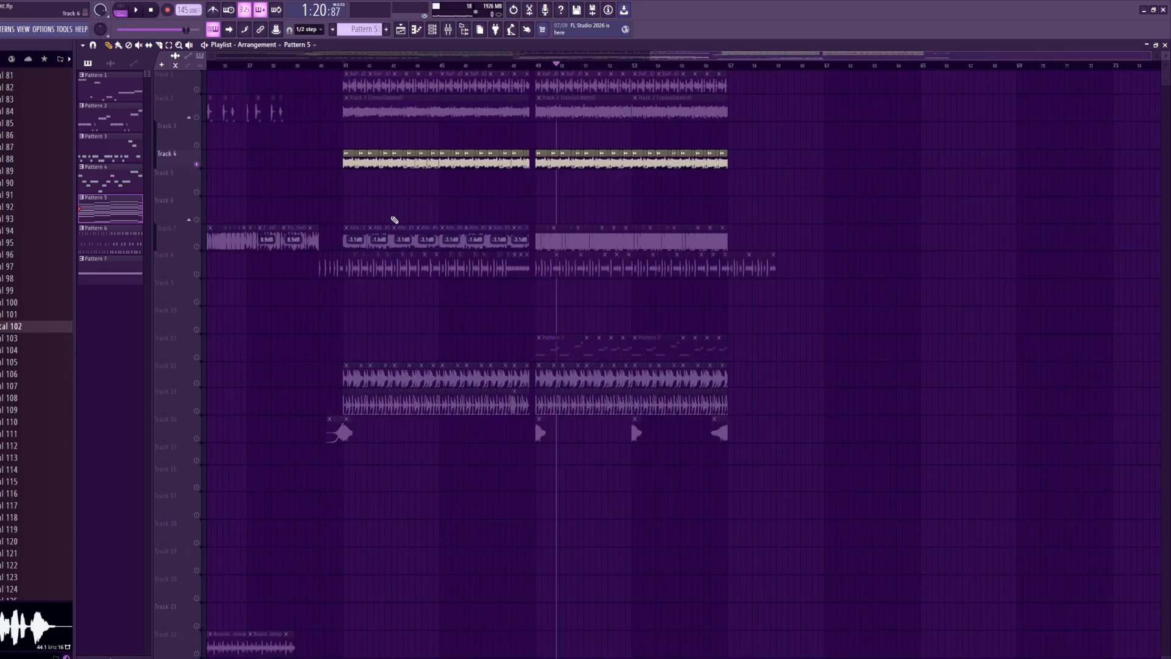
pyautogui.scroll(5, 341, 215)
pyautogui.scroll(3, 345, 103)
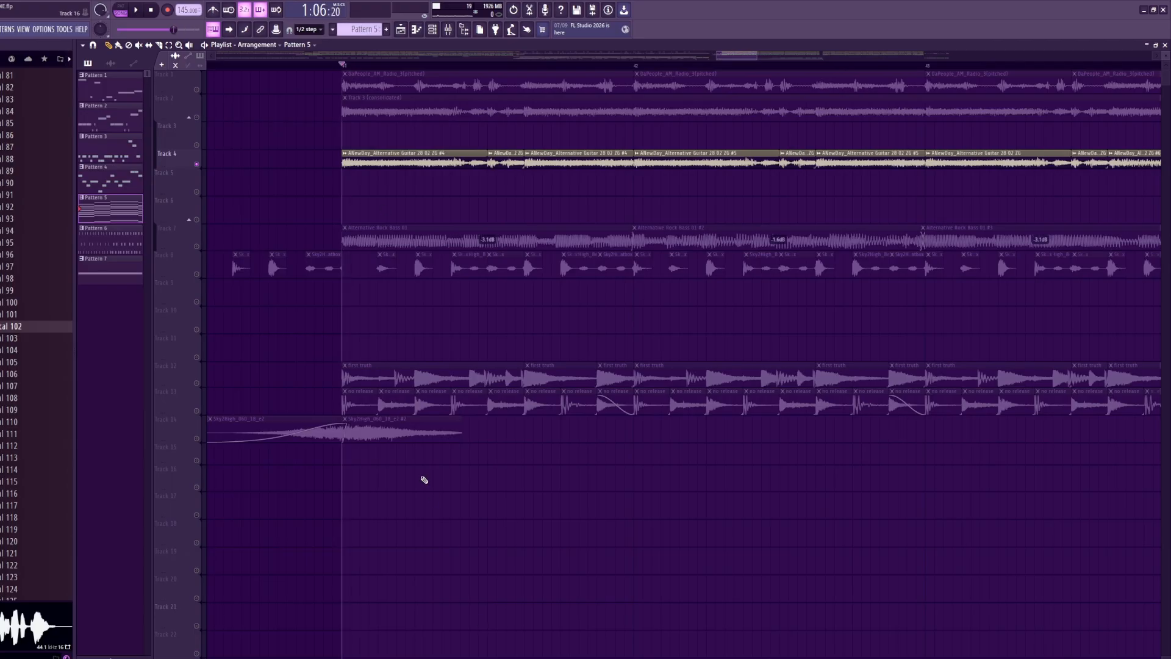
pyautogui.click(201, 247)
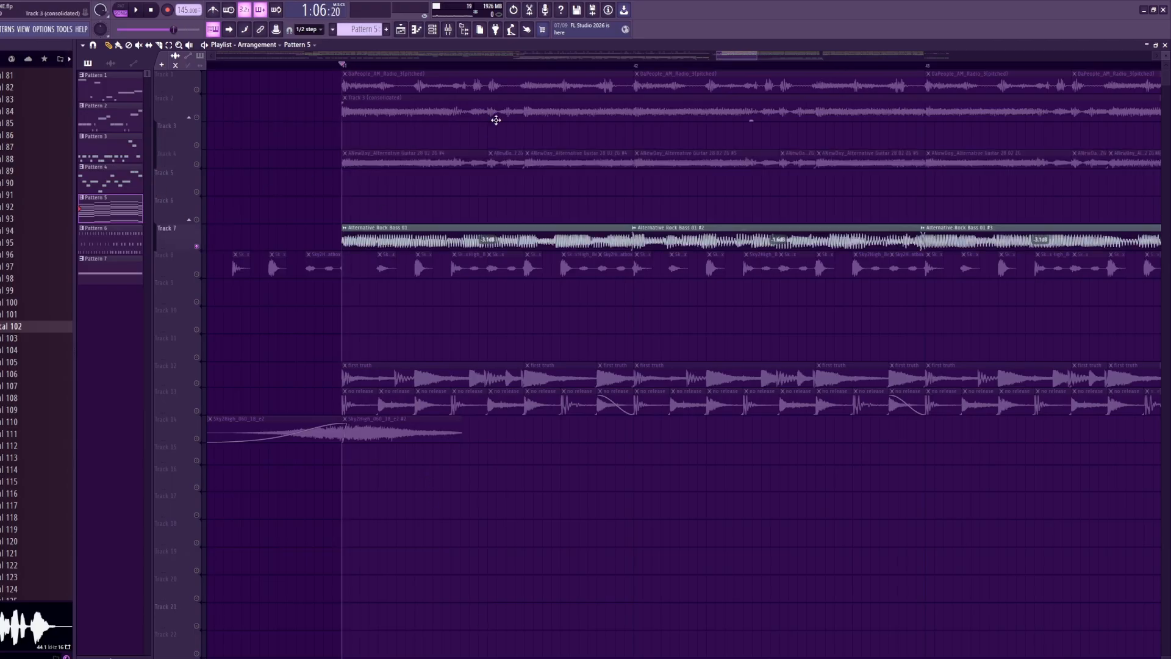
pyautogui.scroll(-3, 519, 235)
pyautogui.hscroll(-1, 366, 253)
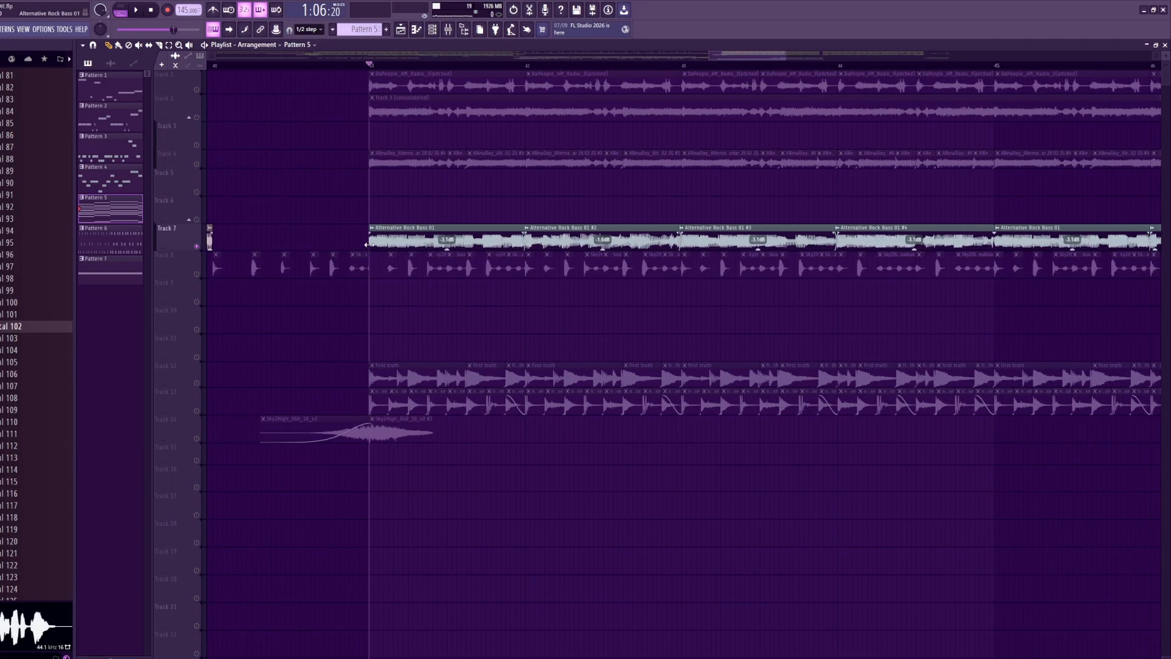
pyautogui.scroll(4, 384, 183)
pyautogui.scroll(-2, 704, 373)
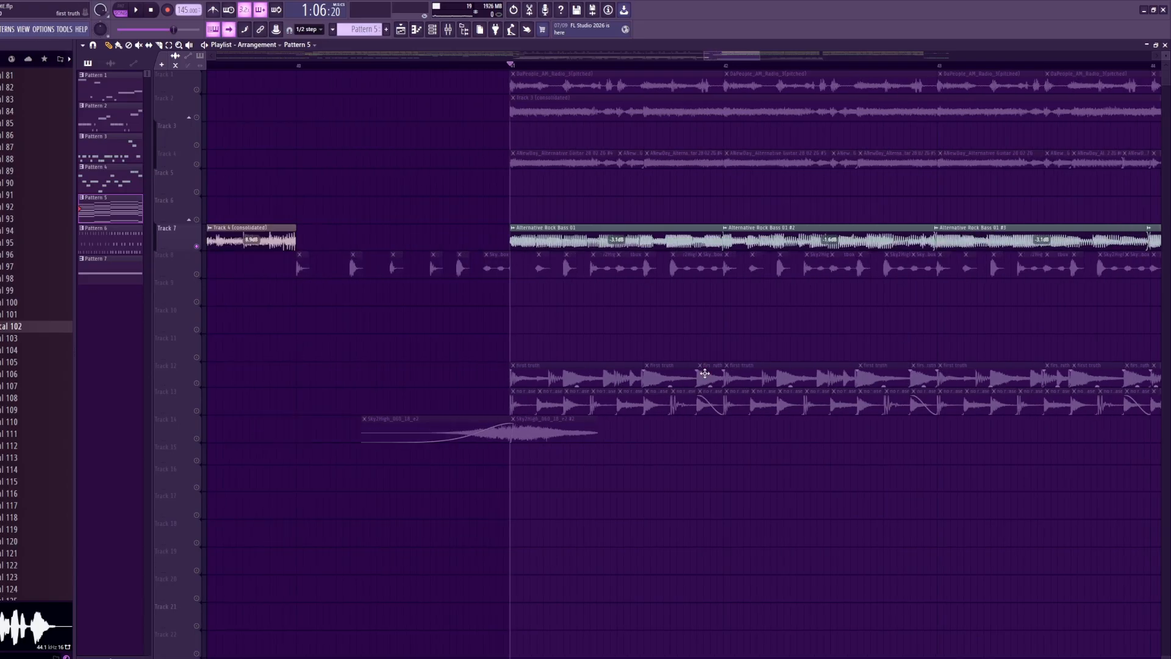
# - Play the soloed Track 7 Alternative Rock Bass 01 clips from bar 41 and return the playback position to bar 41
pyautogui.scroll(3, 704, 373)
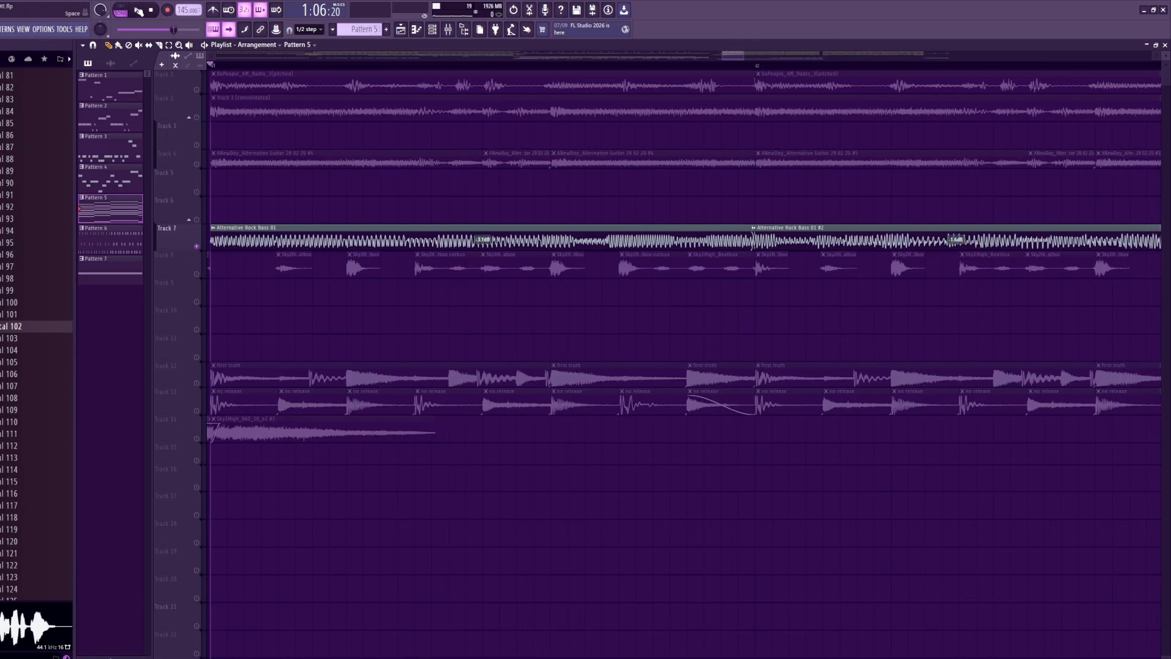
pyautogui.click(138, 10)
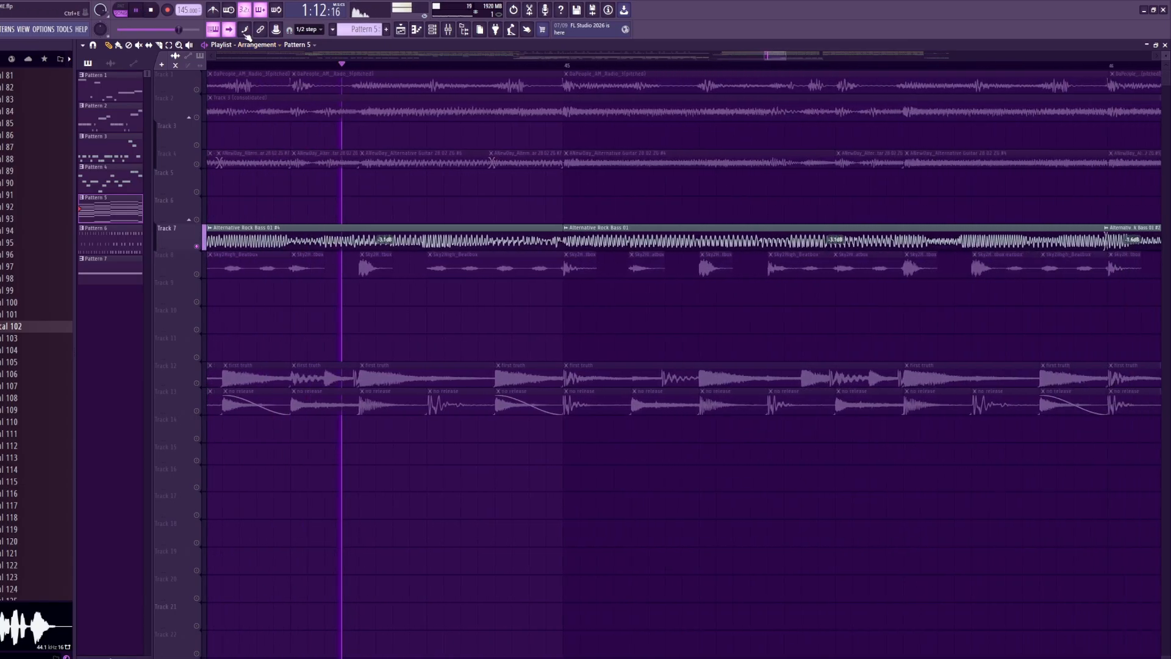
pyautogui.press('space')
pyautogui.scroll(-5, 397, 311)
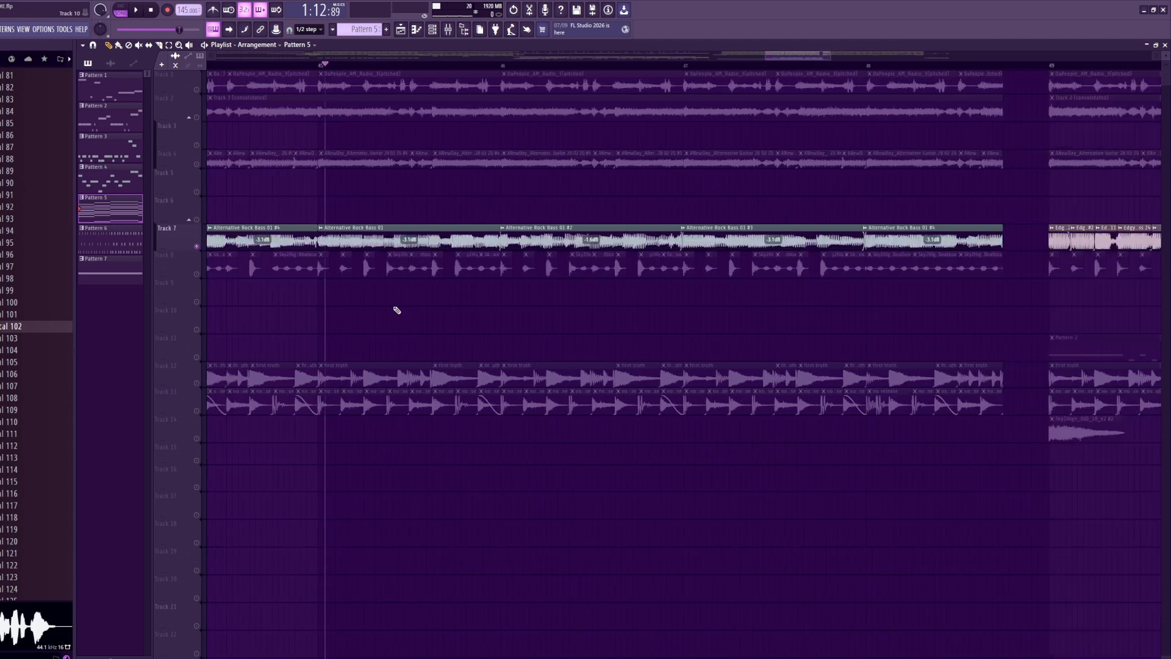
pyautogui.scroll(3, 223, 215)
pyautogui.click(213, 64)
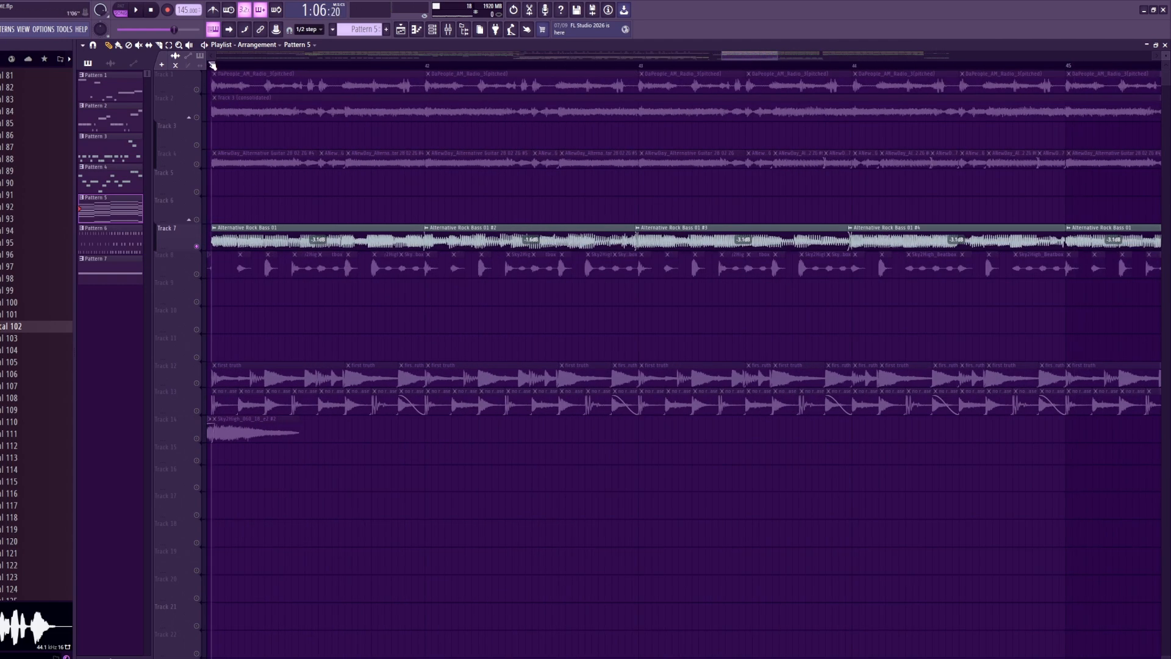
# - Solo Track 31 and play its Monster Truck Solo 13 clip from bar 41
pyautogui.scroll(-8, 382, 219)
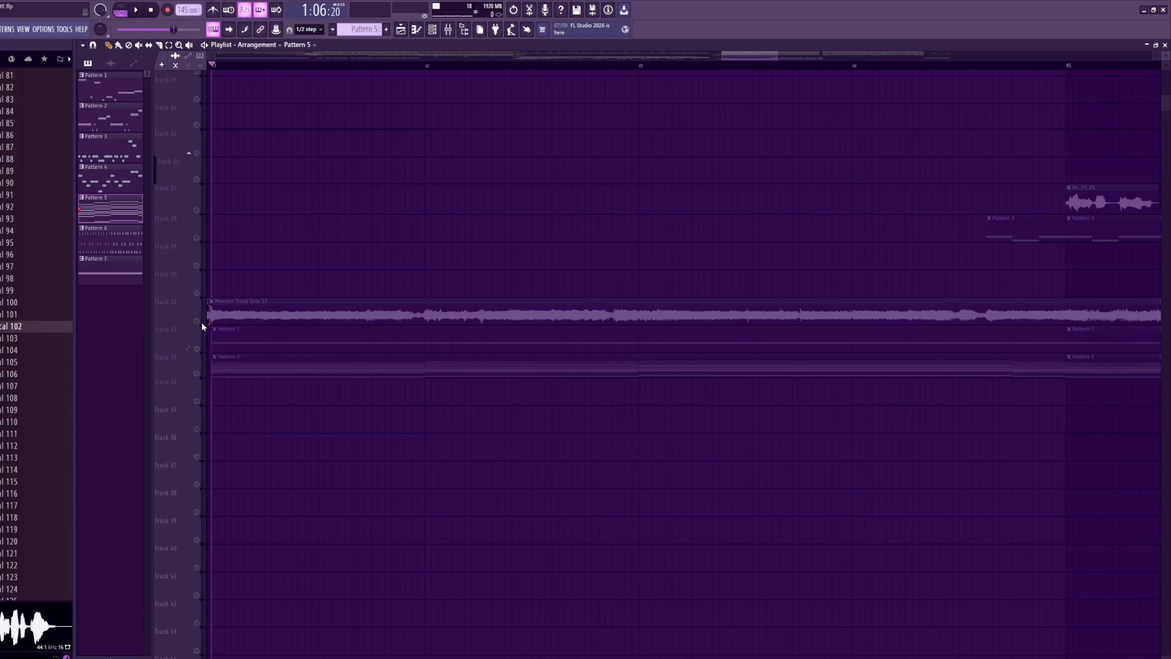
pyautogui.click(201, 320)
pyautogui.scroll(-3, 427, 366)
pyautogui.scroll(3, 390, 346)
pyautogui.scroll(1, 457, 321)
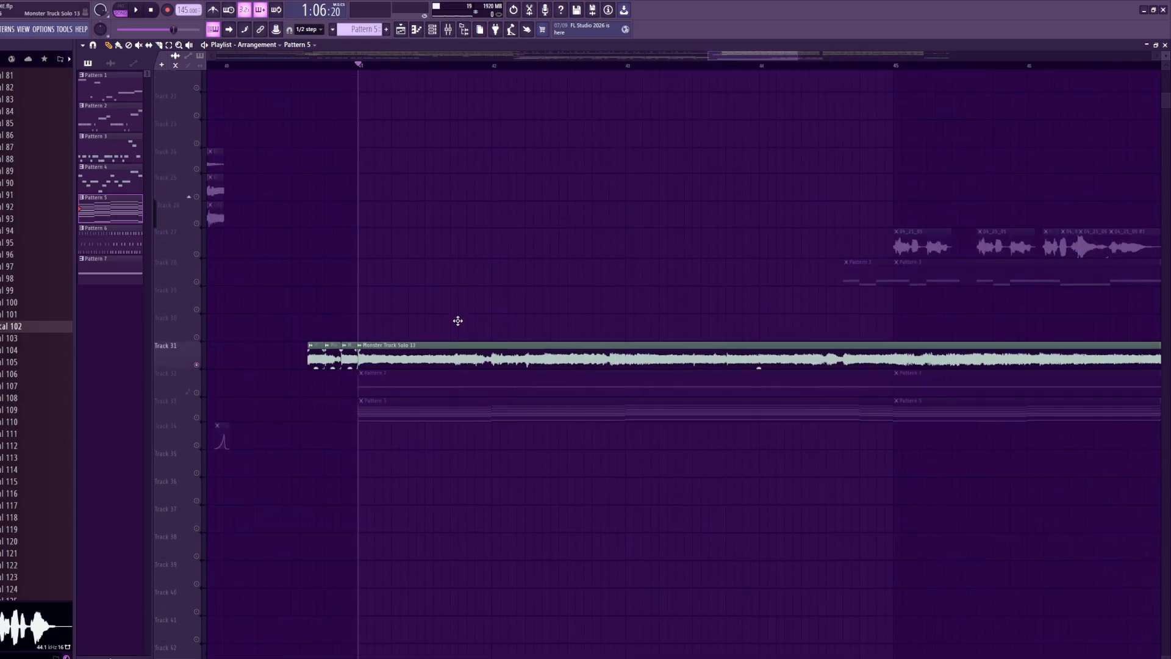
pyautogui.doubleClick(413, 355)
pyautogui.press('Escape')
pyautogui.press('space')
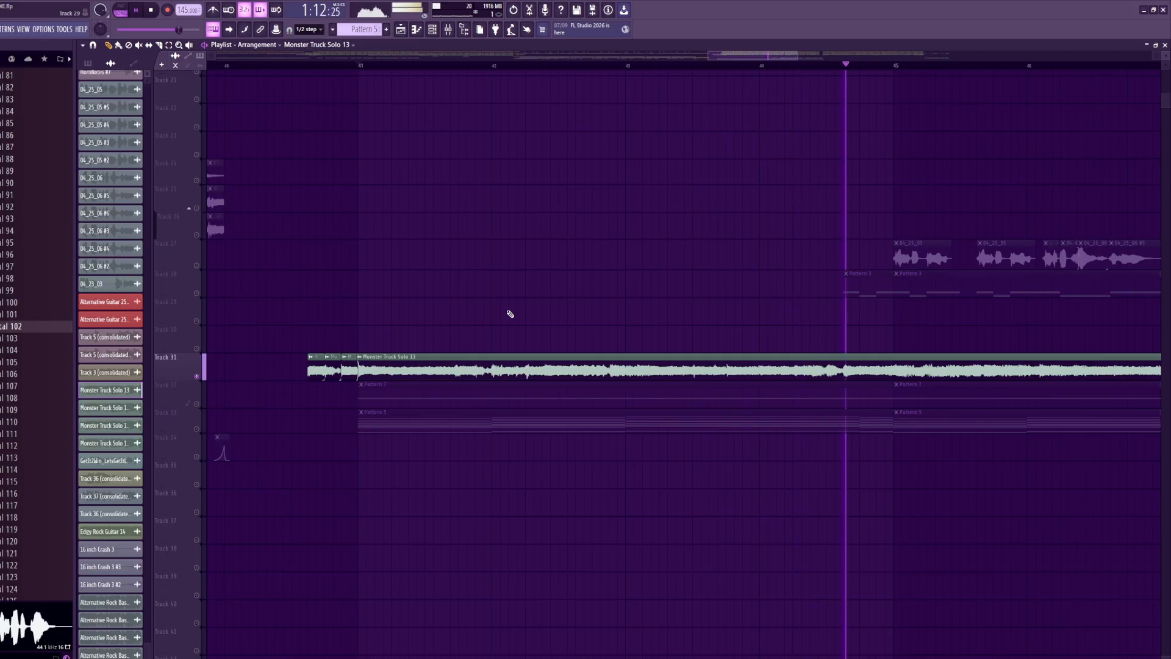
# - Solo Track 32 with its Pattern 7 clips, then bring all tracks back in
pyautogui.click(199, 403)
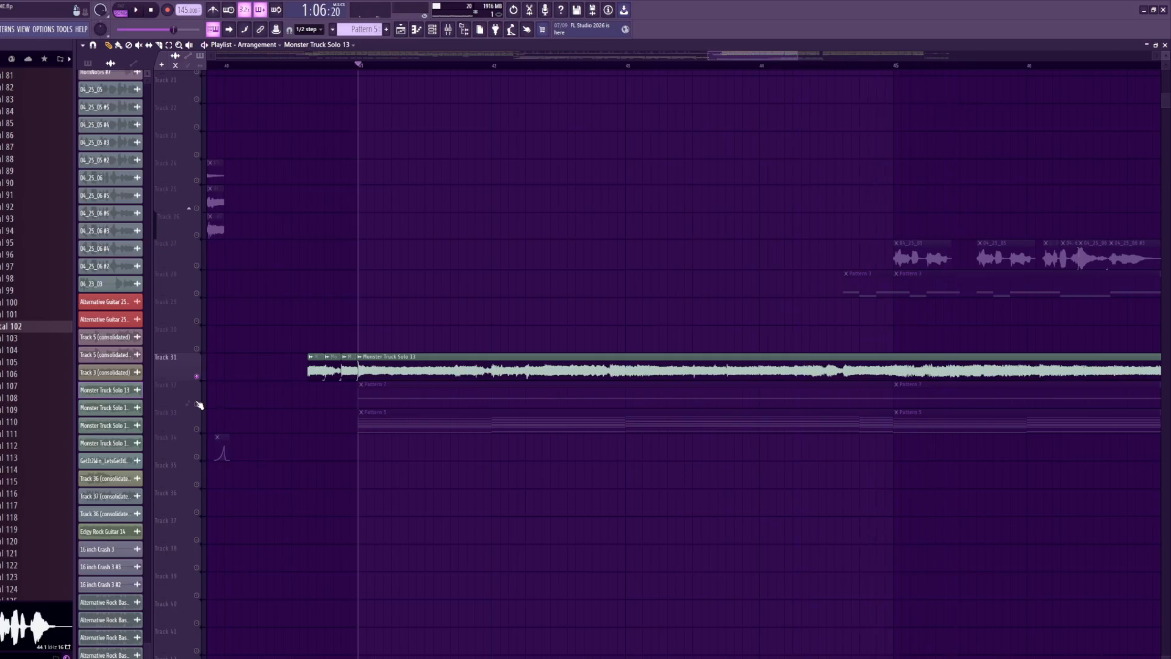
pyautogui.press('space')
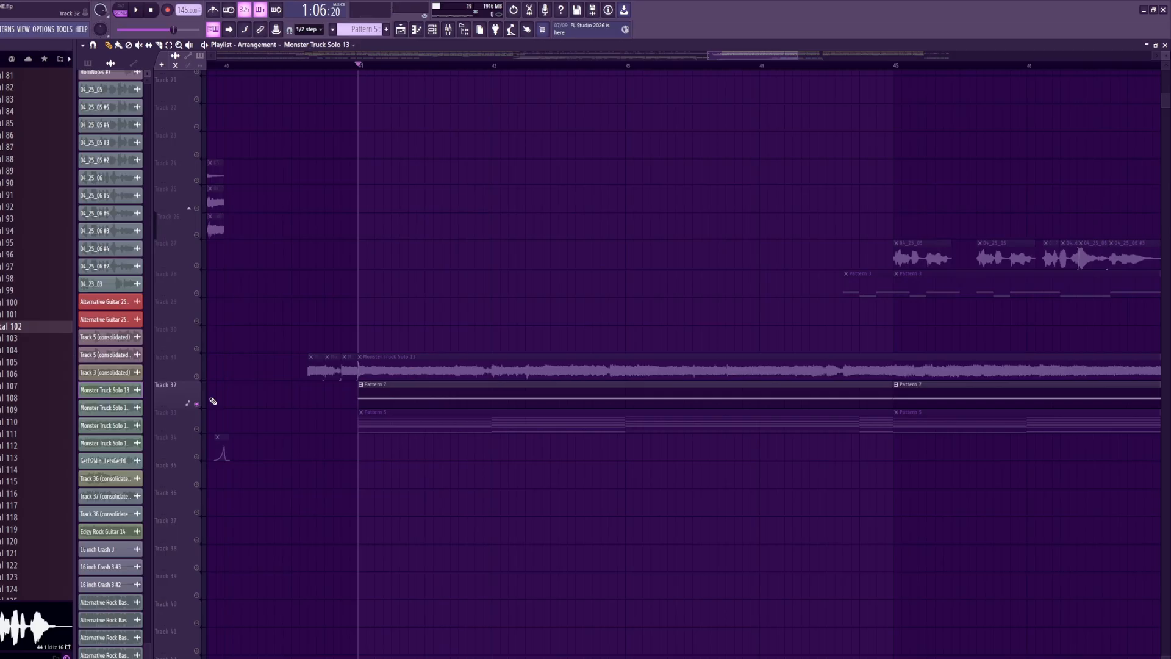
pyautogui.rightClick(196, 404)
# - Play the full arrangement from just before bar 41 up to the vocal section at bar 45
pyautogui.scroll(-4, 598, 112)
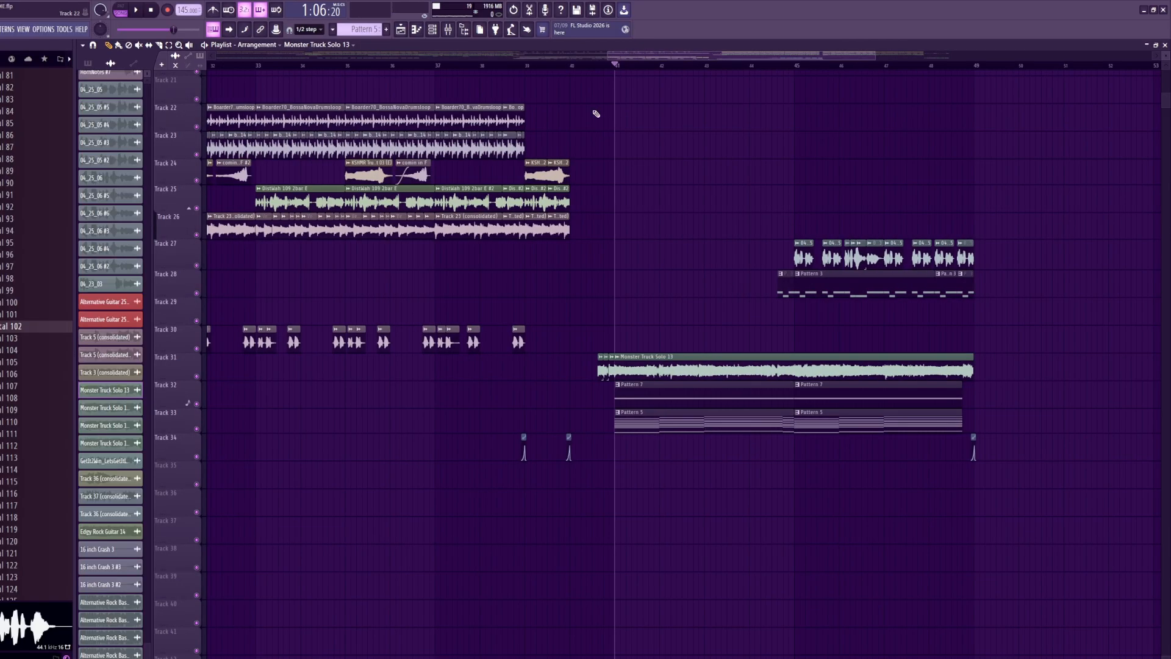
pyautogui.scroll(4, 505, 129)
pyautogui.moveTo(482, 66); pyautogui.dragTo(311, 64)
pyautogui.press('space')
pyautogui.scroll(5, 518, 222)
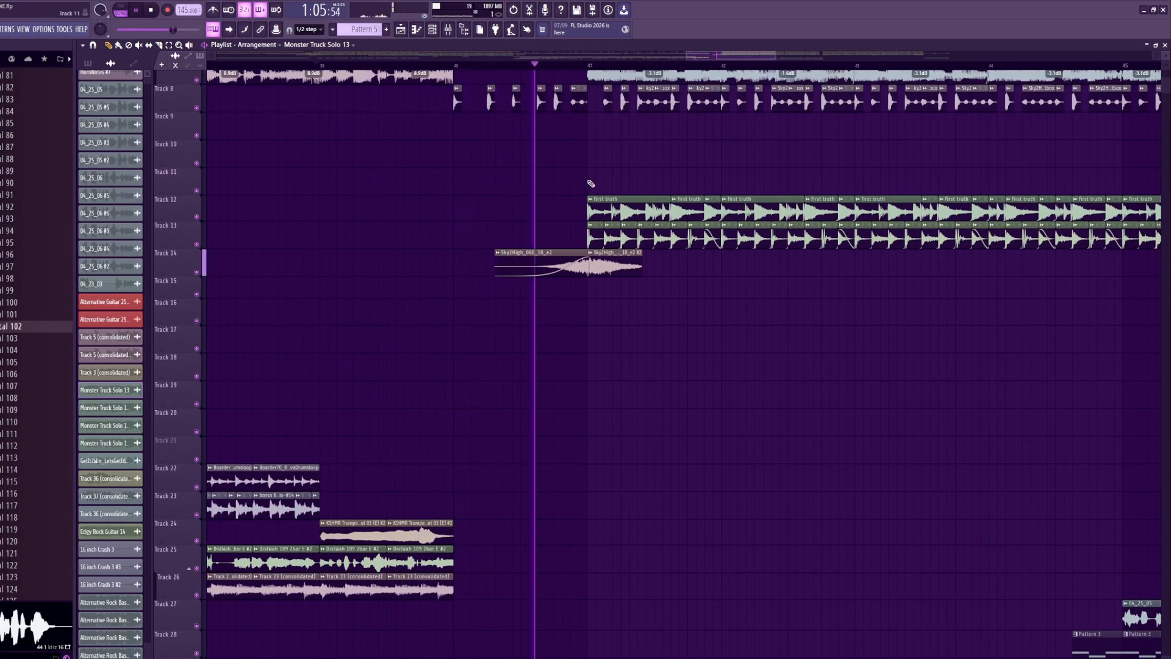
pyautogui.scroll(-5, 758, 217)
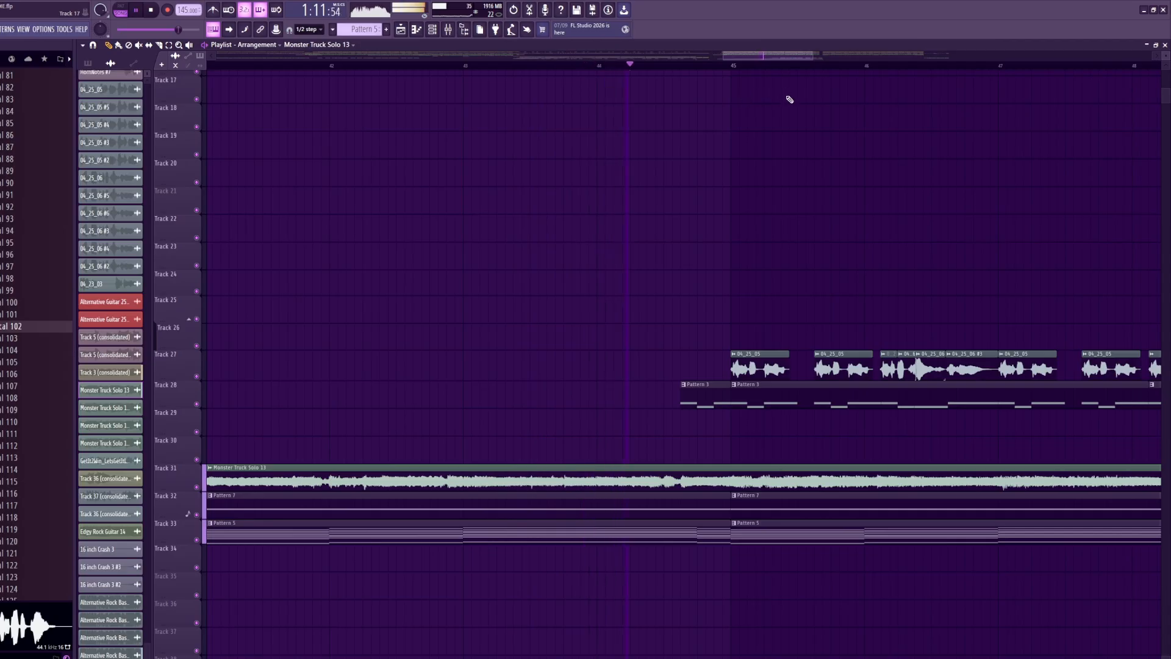
pyautogui.scroll(-4, 425, 288)
pyautogui.press('space')
# - Solo Tracks 27 and 28 together and place the playback position at bar 45
pyautogui.scroll(5, 574, 268)
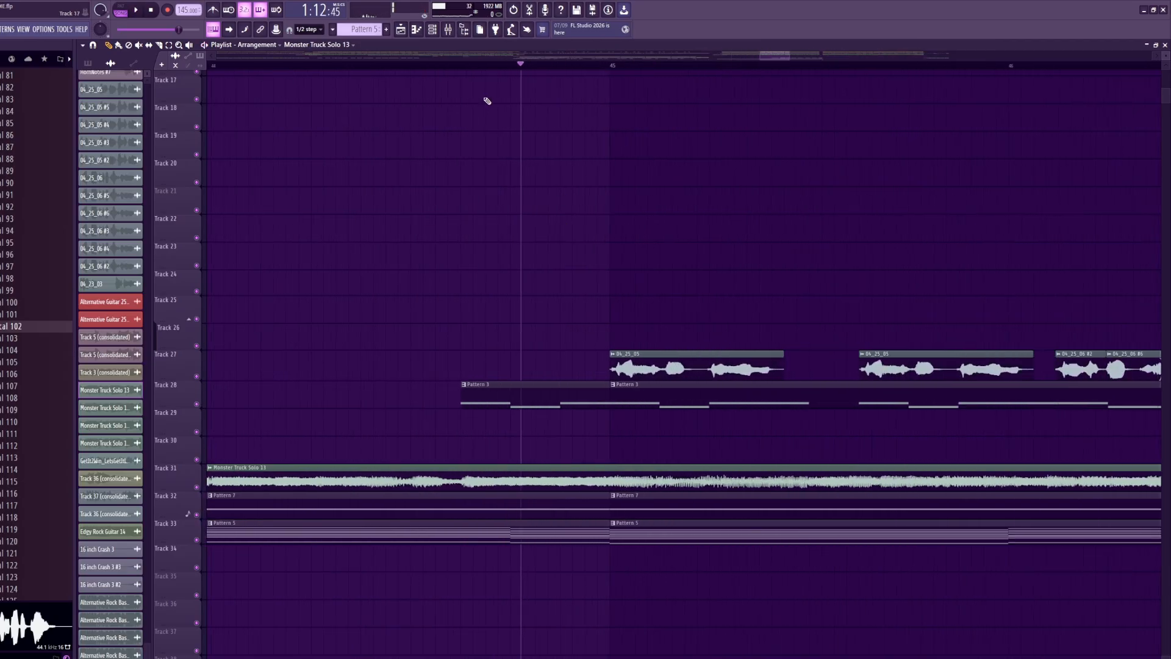
pyautogui.click(422, 66)
pyautogui.scroll(-3, 464, 401)
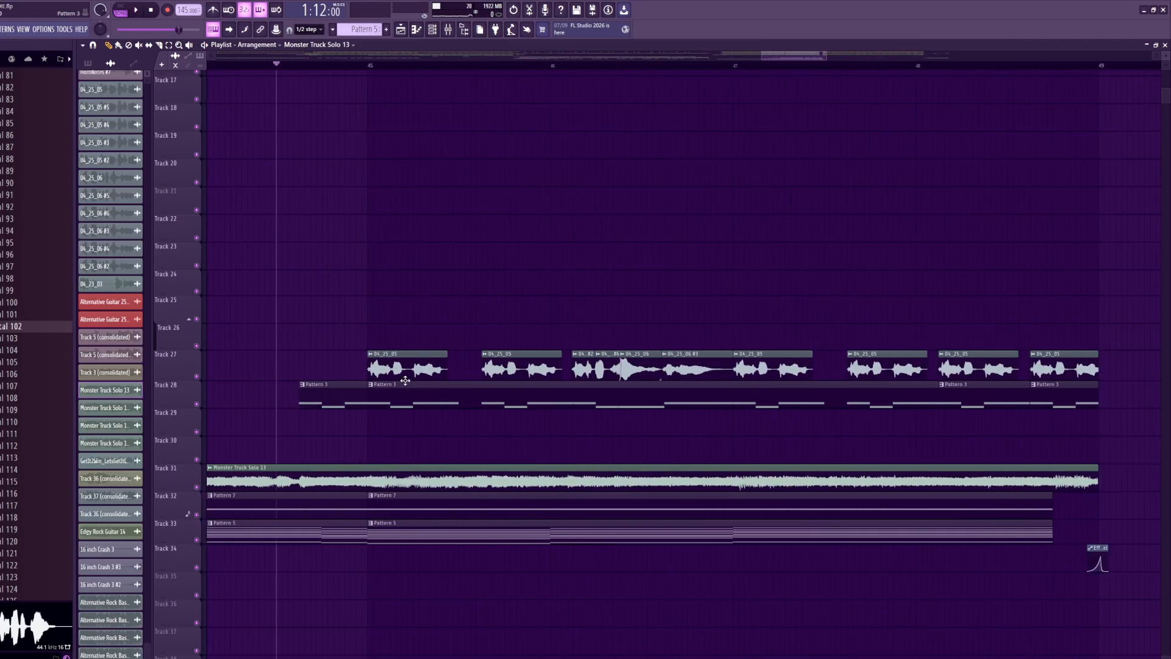
pyautogui.rightClick(191, 400)
pyautogui.click(193, 374)
pyautogui.rightClick(185, 377)
pyautogui.click(185, 377)
pyautogui.rightClick(197, 376)
pyautogui.click(197, 405)
pyautogui.scroll(5, 426, 351)
pyautogui.click(428, 67)
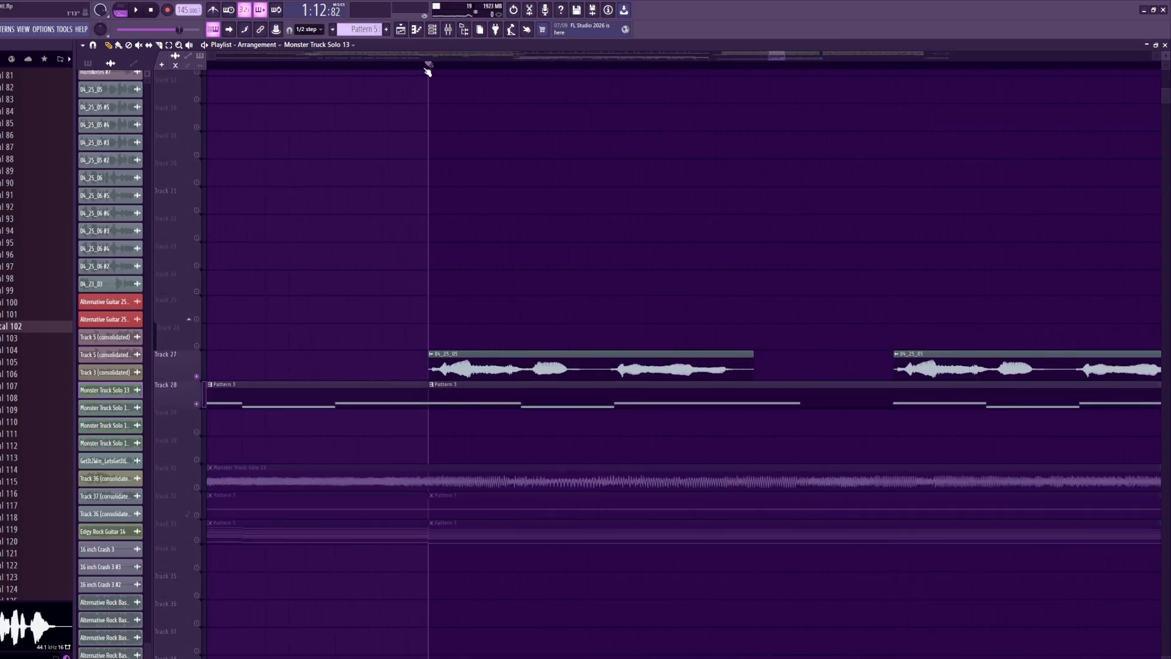
# - Open the channel settings of the 04_25_05 clip on Track 27, then return to the playlist
pyautogui.doubleClick(475, 352)
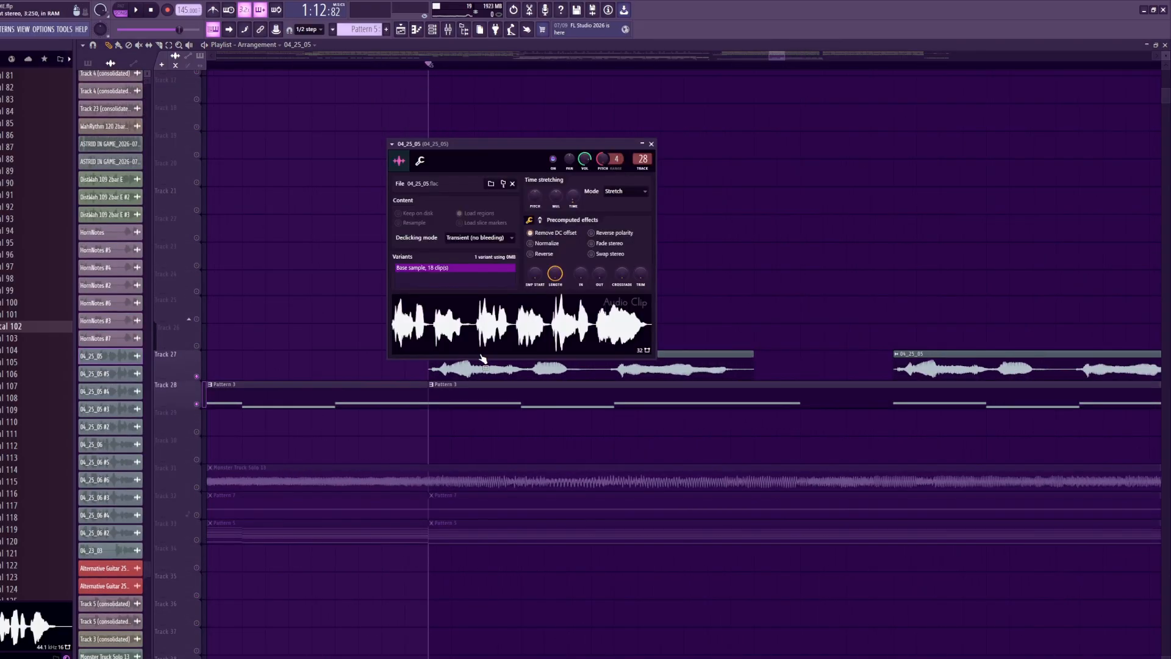
pyautogui.click(416, 32)
pyautogui.click(417, 32)
pyautogui.click(417, 32)
pyautogui.click(403, 32)
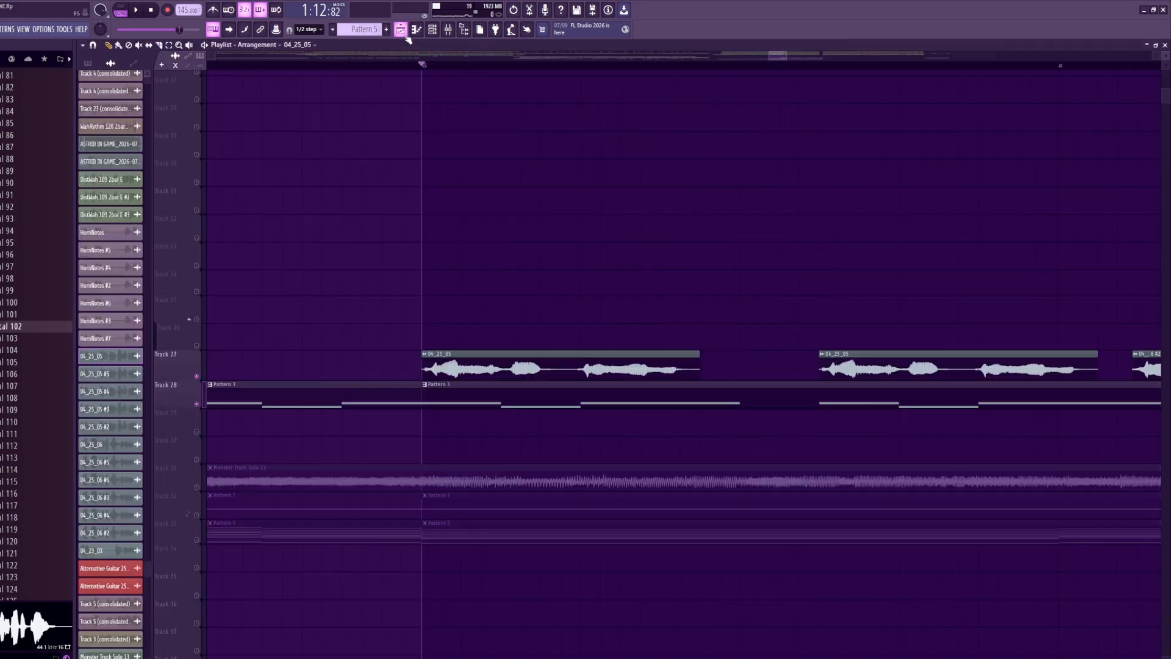
# - Unsolo the tracks and play the full arrangement briefly from bar 45
pyautogui.rightClick(192, 374)
pyautogui.click(181, 372)
pyautogui.rightClick(197, 377)
pyautogui.press('space')
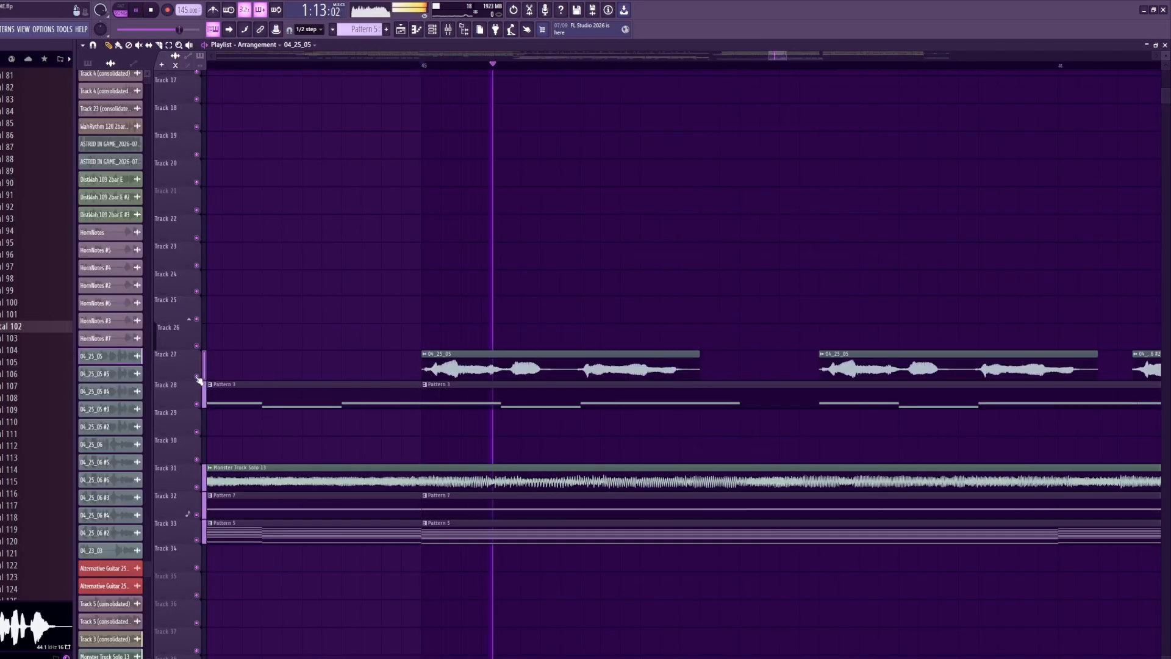
pyautogui.press('space')
# - Solo Track 27 and play its 04_25_05 and 04_25_06 vocal clips
pyautogui.rightClick(196, 377)
pyautogui.press('space')
pyautogui.scroll(-6, 431, 306)
pyautogui.scroll(2, 533, 293)
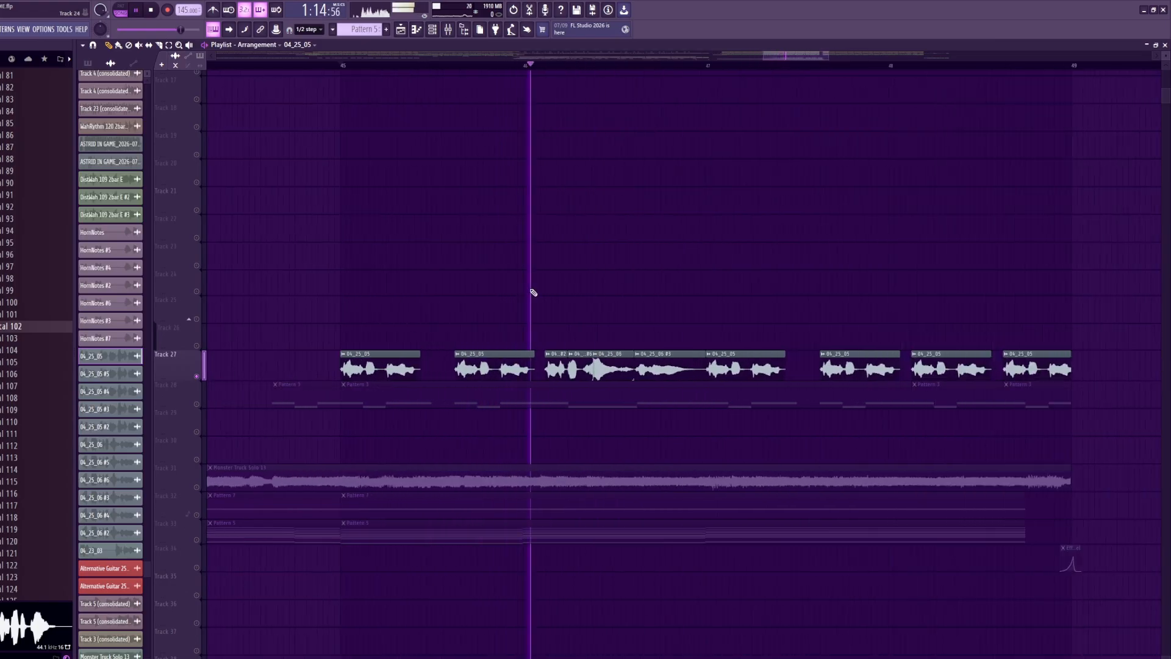
# - Open the Pitcher effect on the 04_25_05 mixer track and the MIDI Out channel's settings
pyautogui.press('F9')
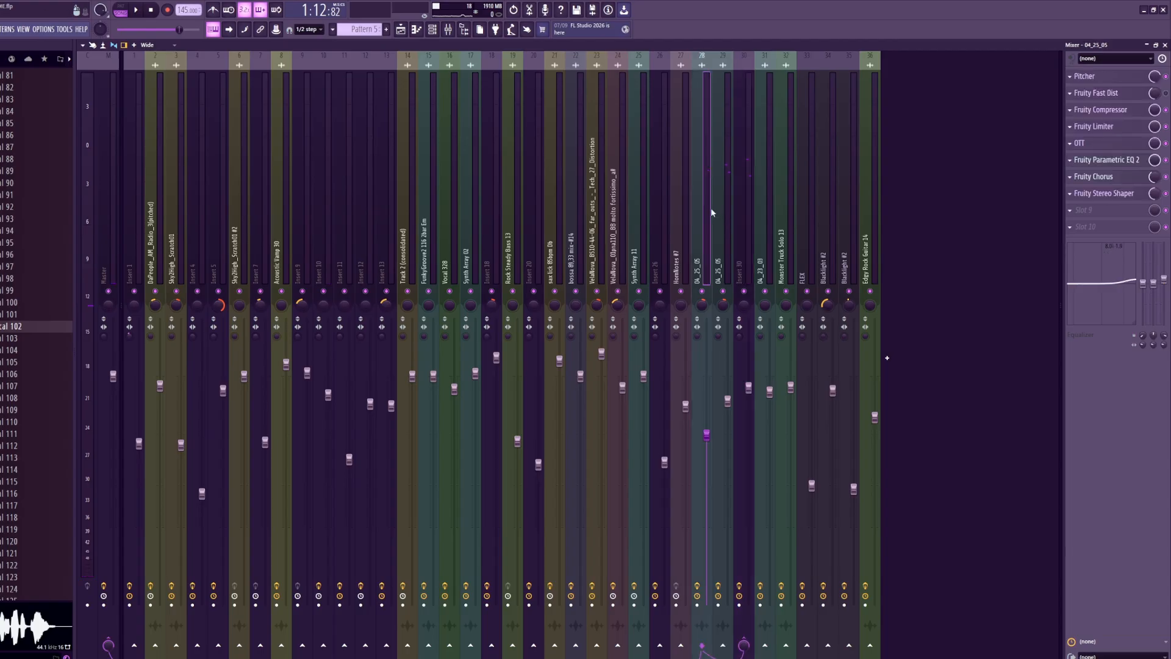
pyautogui.click(1115, 81)
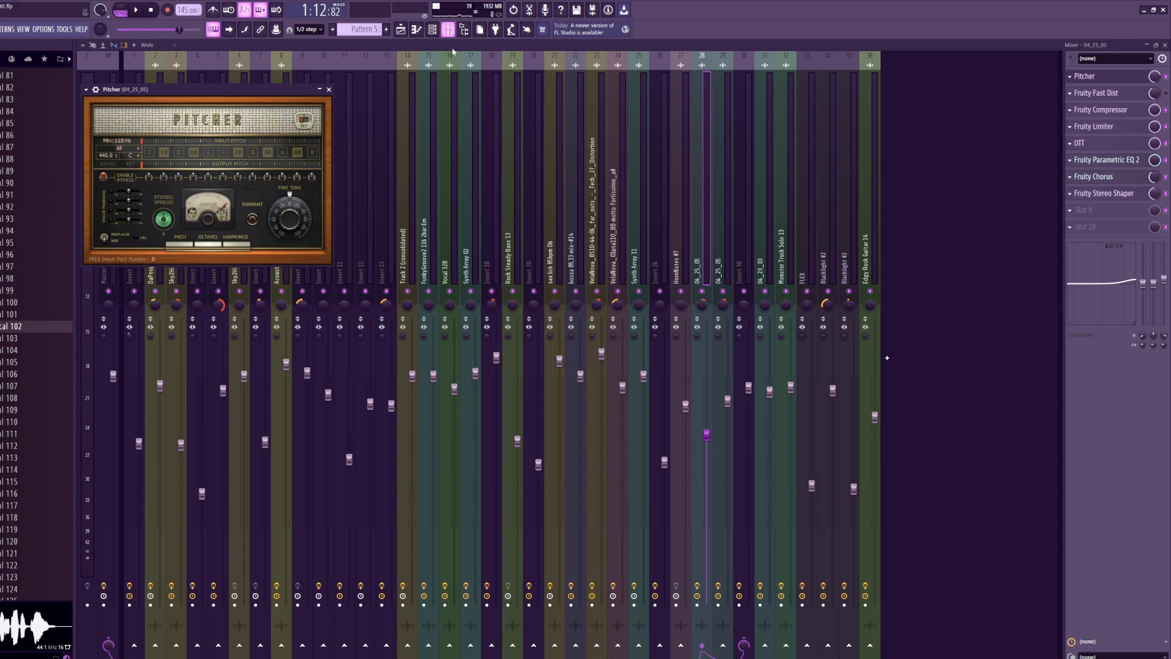
pyautogui.click(432, 29)
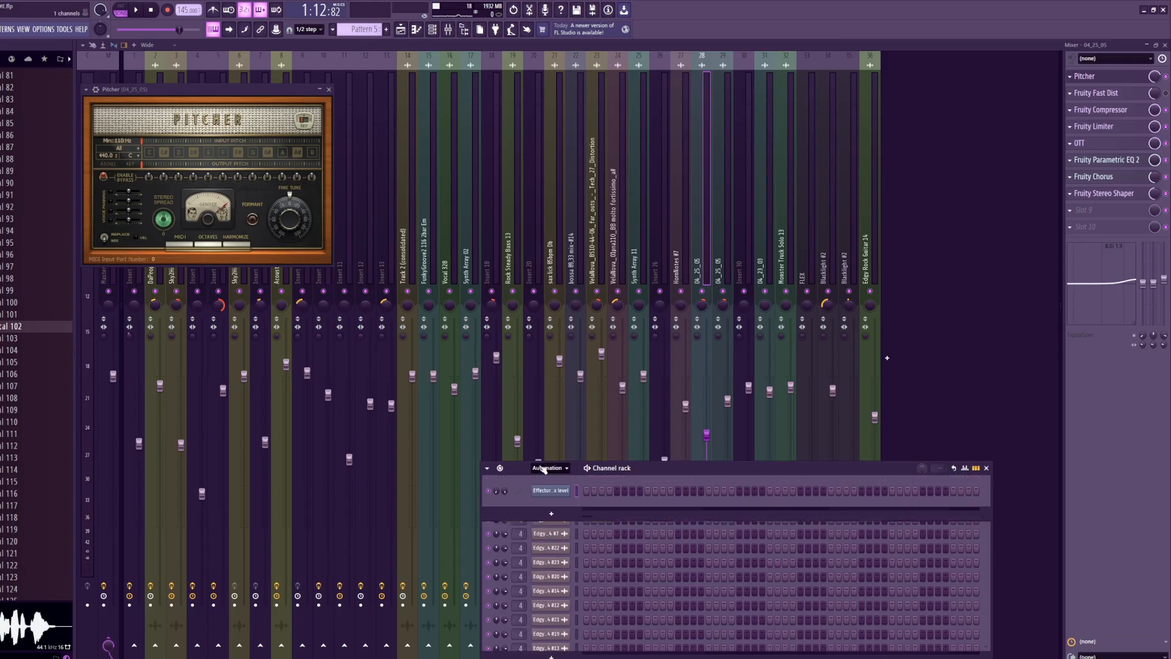
pyautogui.moveTo(526, 471); pyautogui.dragTo(537, 440)
pyautogui.click(565, 502)
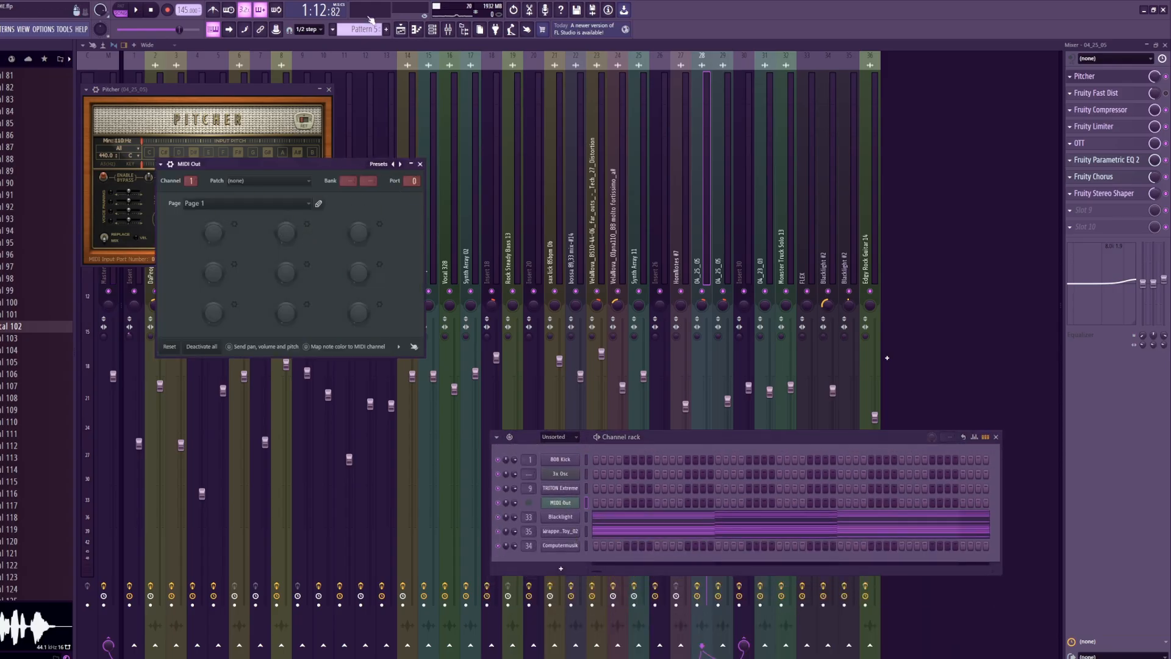
# - Return to the playlist, add Track 28's Pattern 3 clips to the soloed Track 27, and play both from bar 45
pyautogui.click(401, 29)
pyautogui.scroll(3, 322, 358)
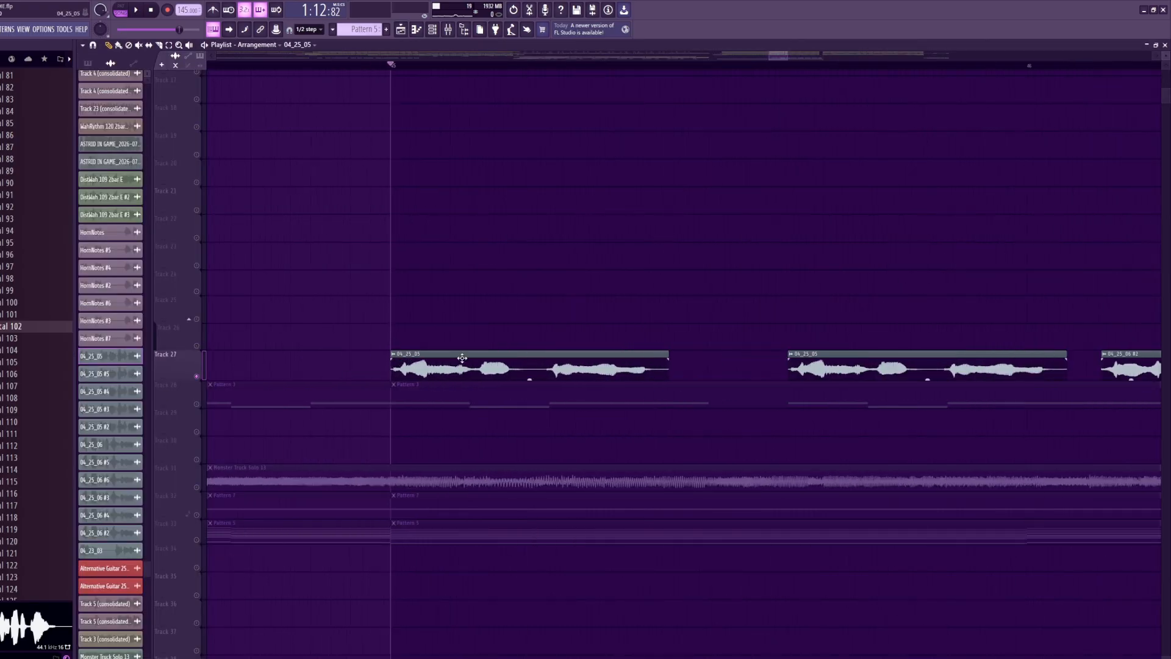
pyautogui.click(417, 30)
pyautogui.click(417, 30)
pyautogui.click(196, 404)
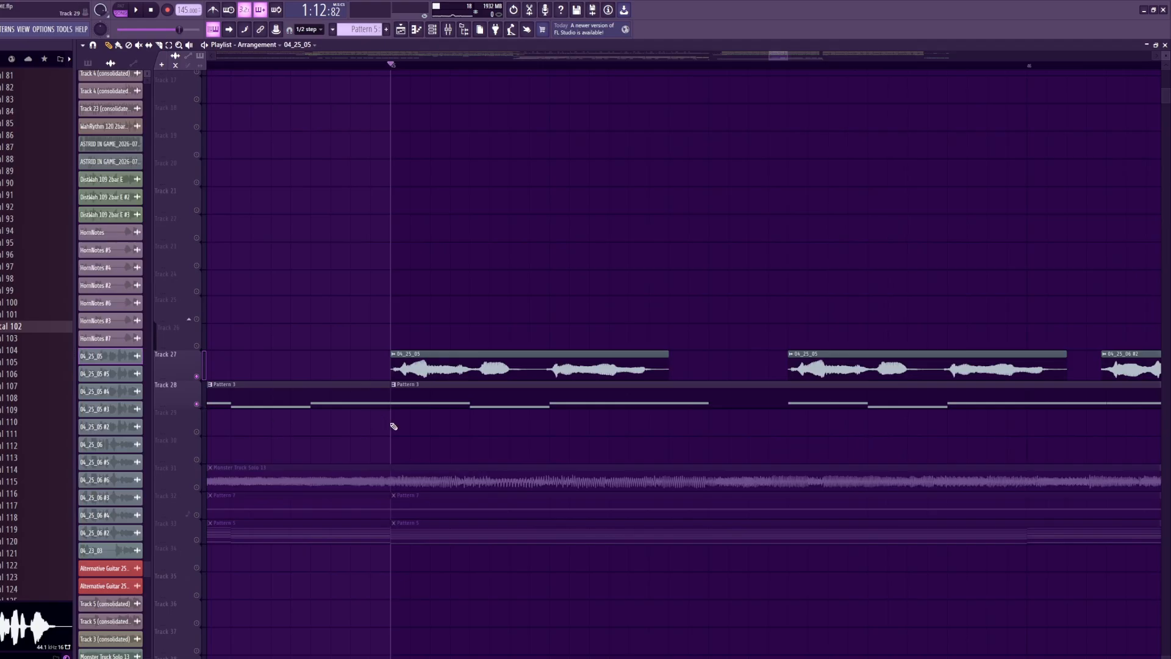
pyautogui.scroll(-2, 527, 301)
pyautogui.press('space')
pyautogui.scroll(-2, 446, 383)
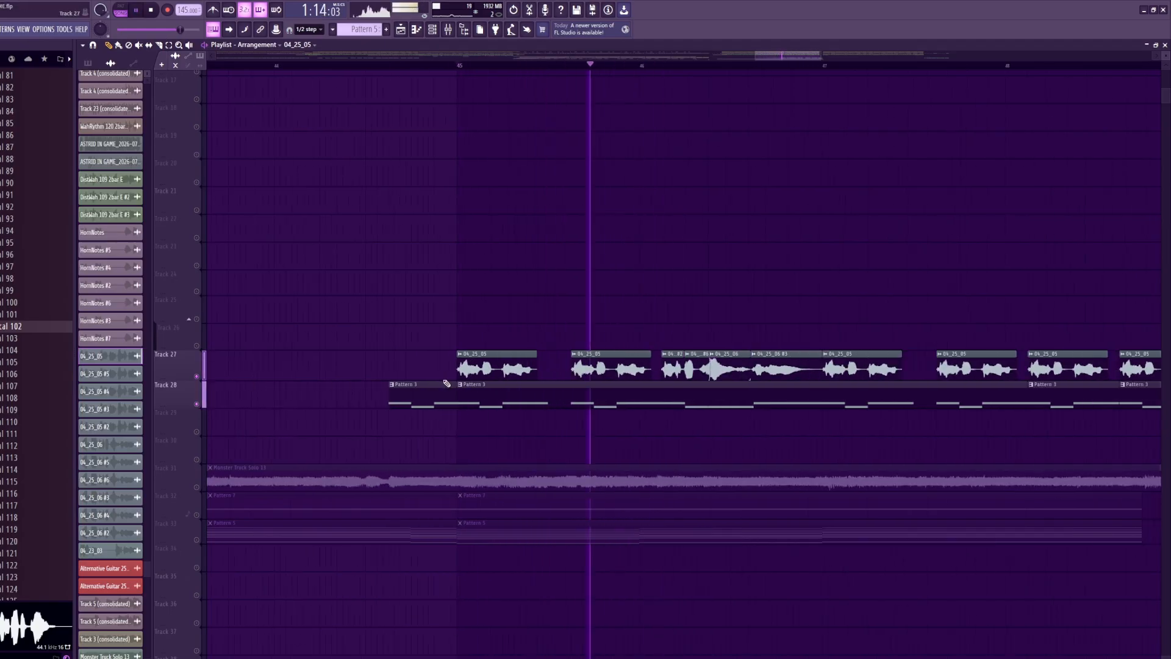
pyautogui.press('space')
# - Reopen Pitcher on the 04_25_05 mixer track and play from bar 45 to watch it respond to the notes
pyautogui.scroll(4, 497, 221)
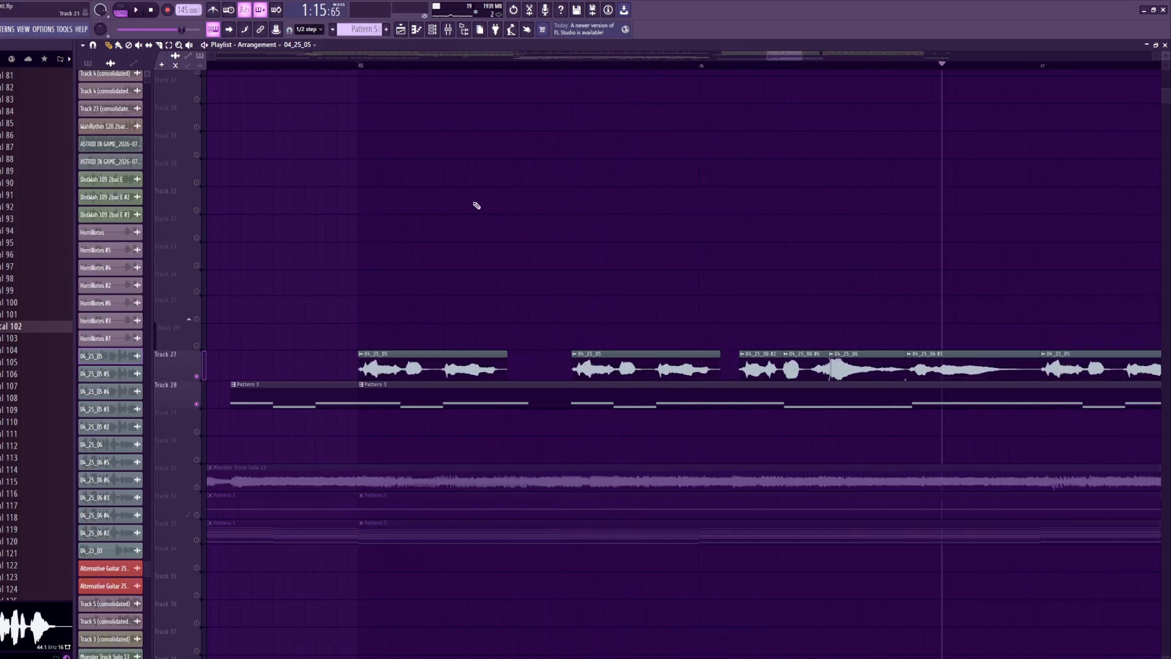
pyautogui.click(344, 65)
pyautogui.click(449, 29)
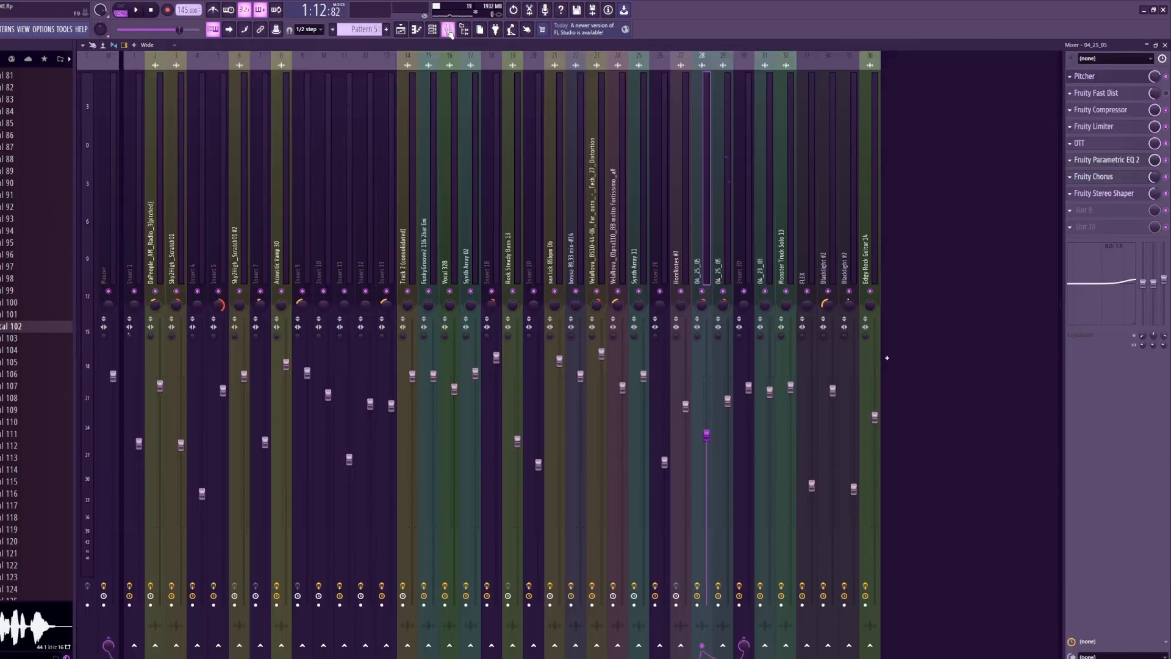
pyautogui.click(1116, 73)
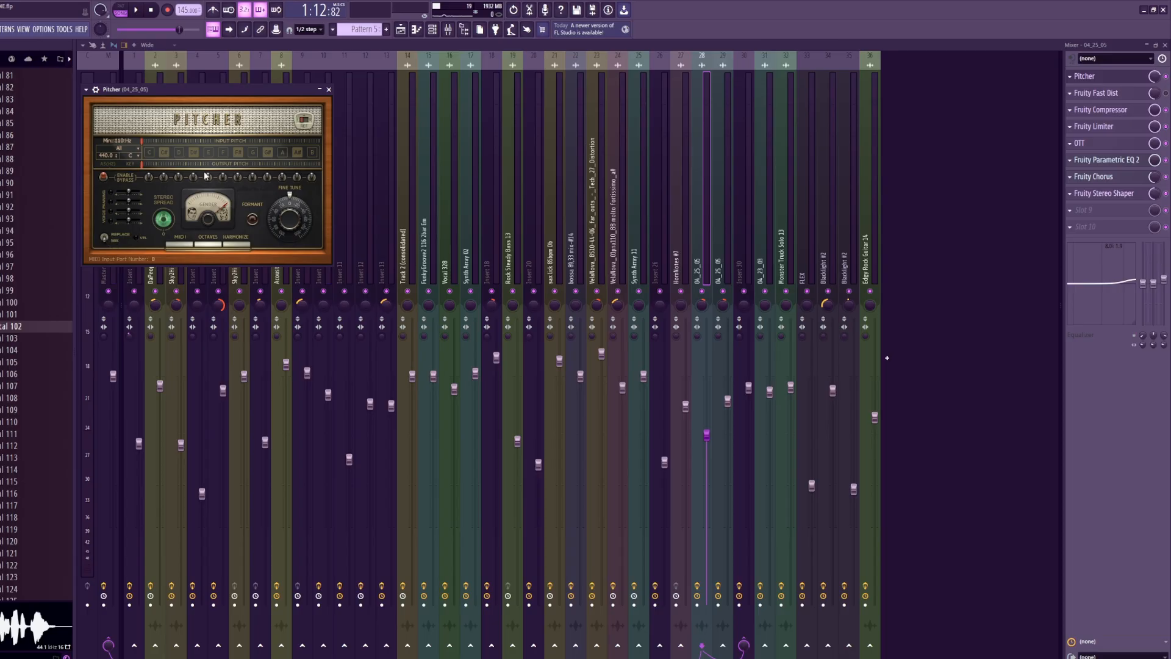
pyautogui.moveTo(138, 93); pyautogui.dragTo(216, 117)
pyautogui.press('space')
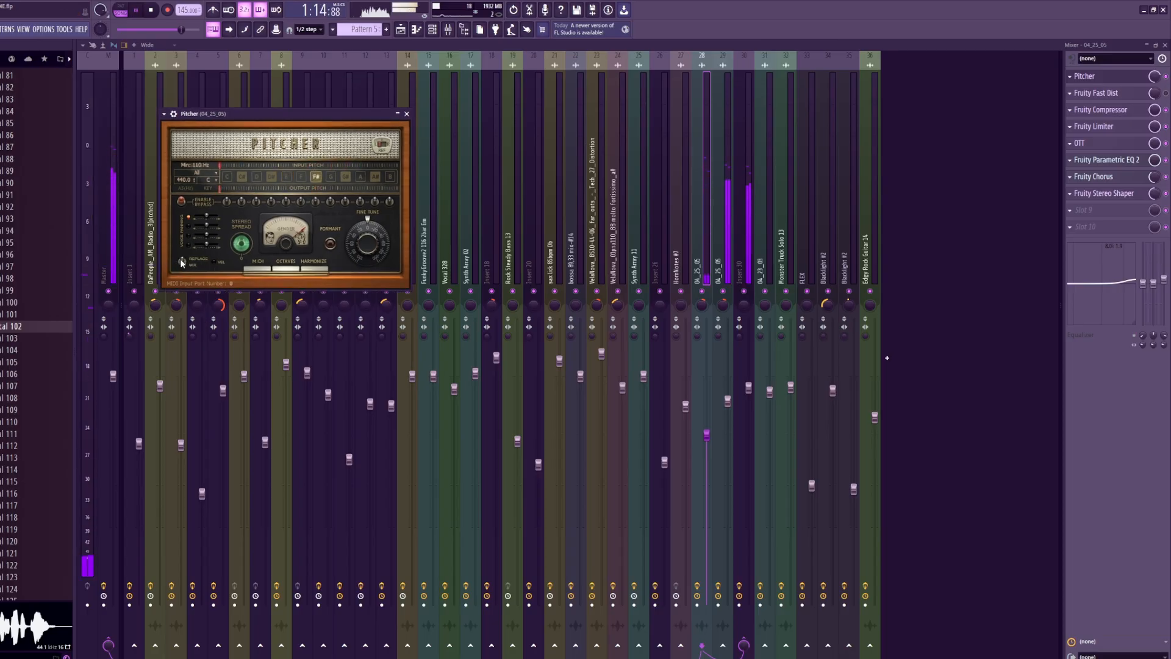
pyautogui.press('space')
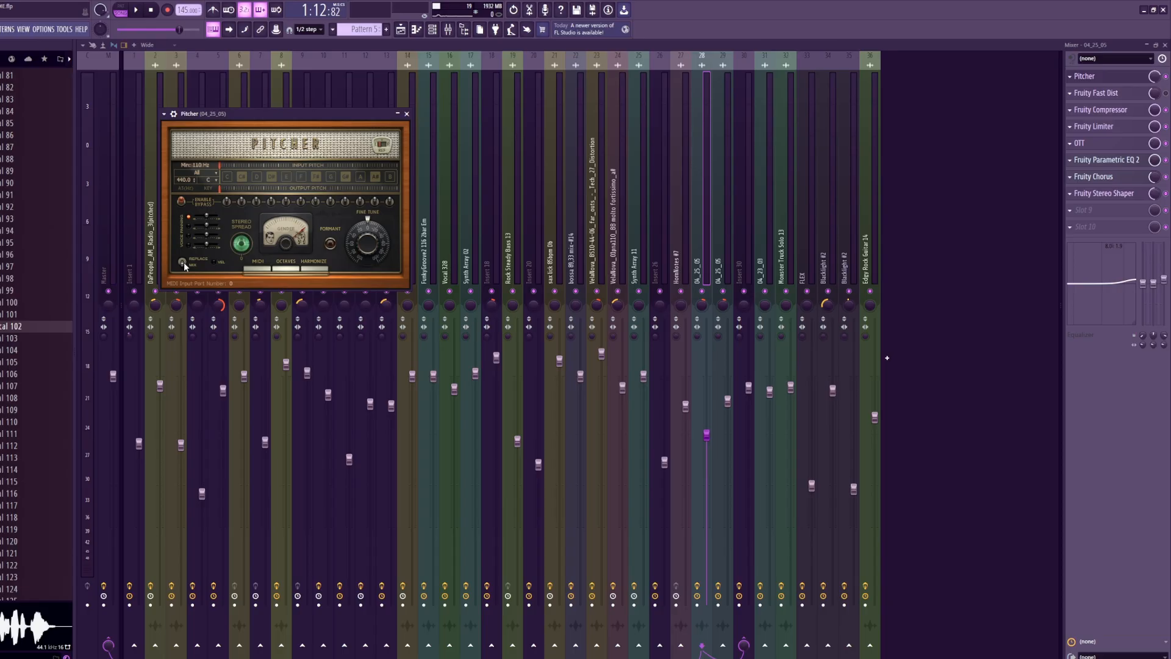
# - Play Tracks 27 and 28 from bar 45 in the playlist, then unsolo them to restore all tracks
pyautogui.click(401, 29)
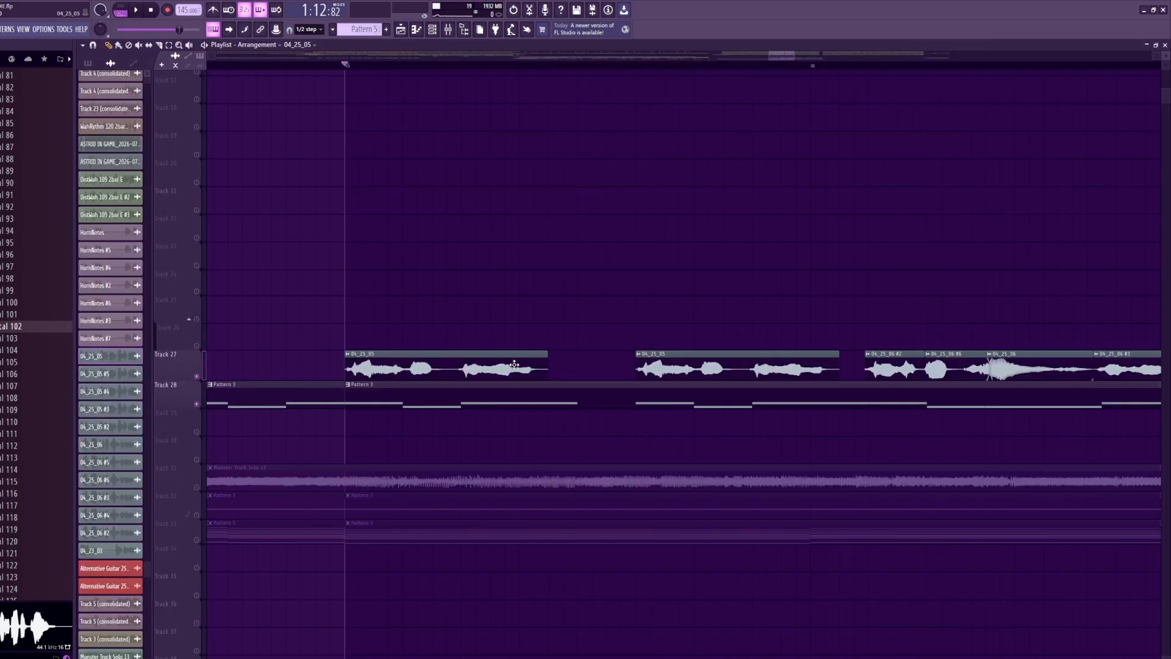
pyautogui.press('space')
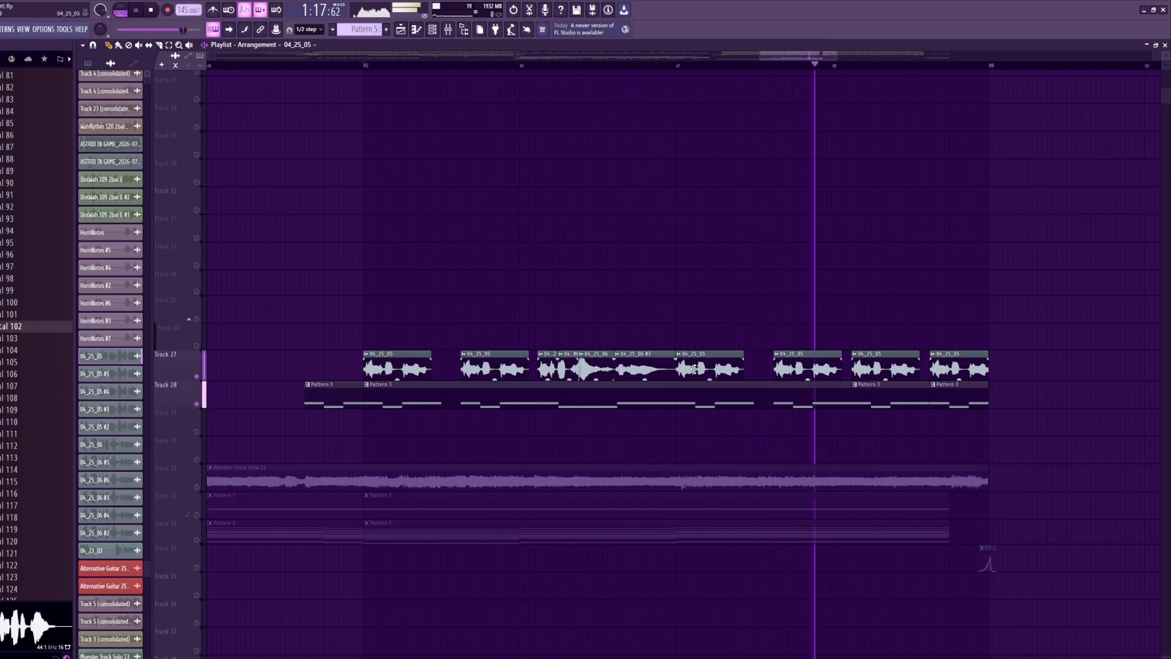
pyautogui.scroll(-4, 788, 374)
pyautogui.press('space')
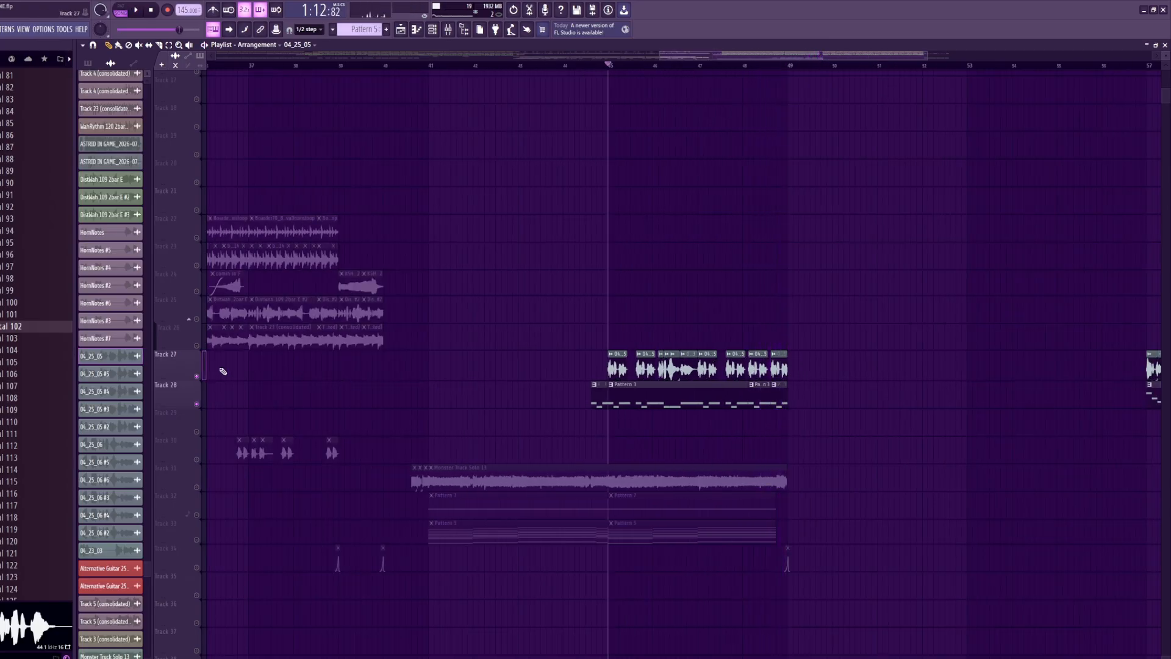
pyautogui.rightClick(197, 376)
pyautogui.scroll(3, 584, 456)
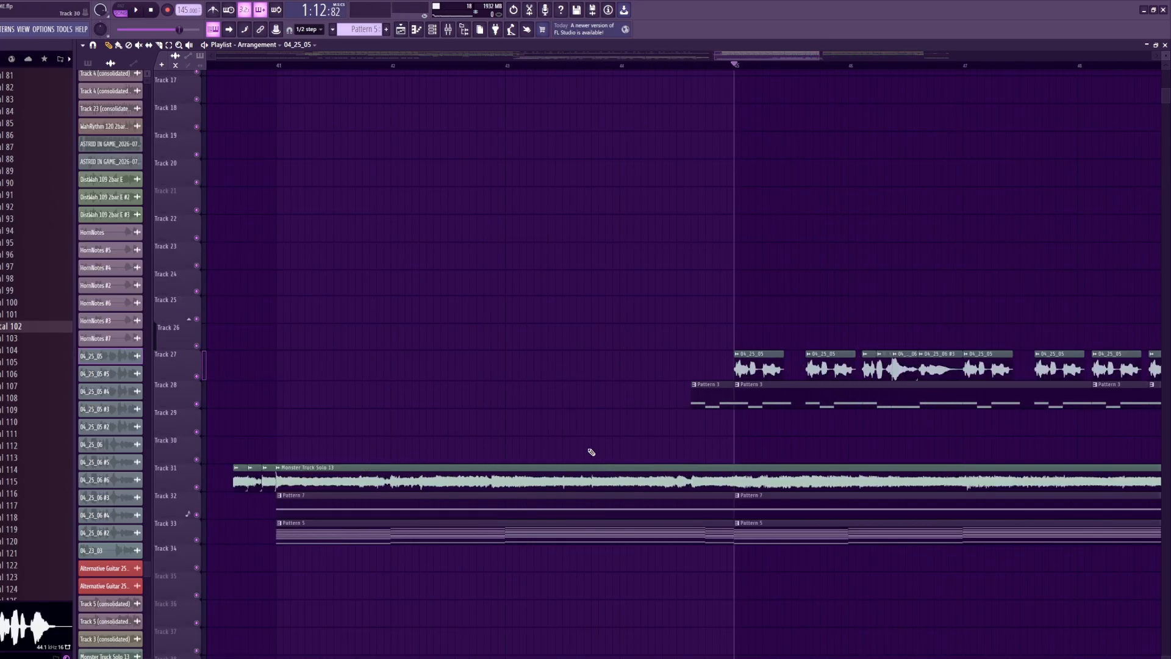
# - Play the full arrangement from bar 45 with all tracks active
pyautogui.scroll(-2, 591, 452)
pyautogui.scroll(5, 770, 507)
pyautogui.scroll(3, 600, 321)
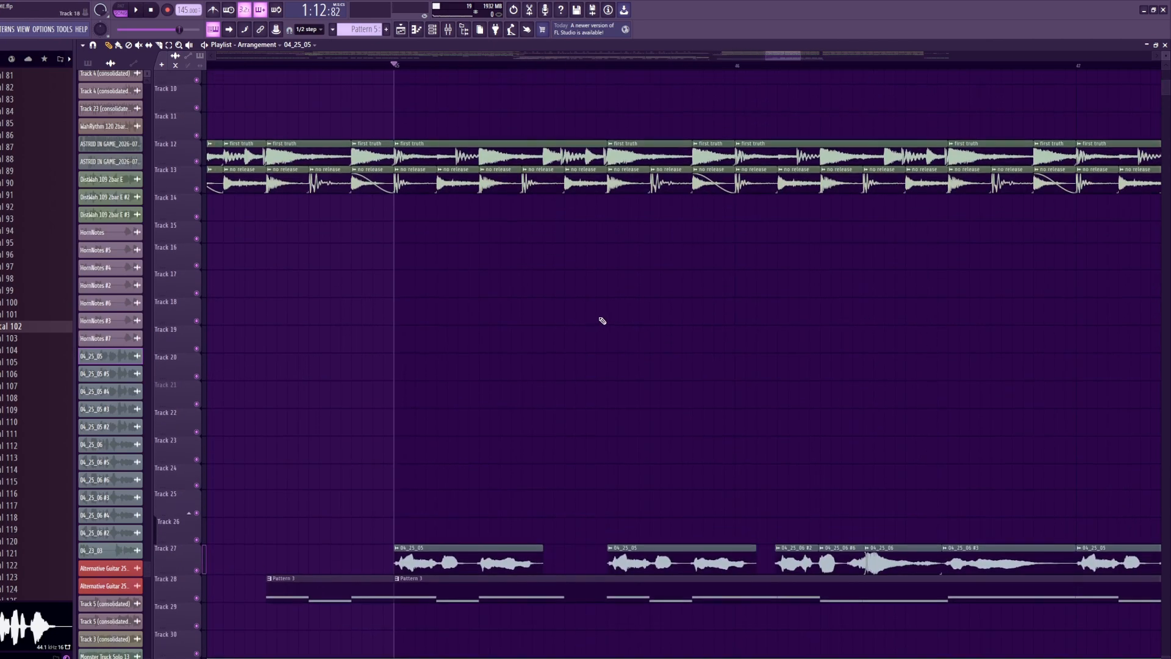
pyautogui.scroll(4, 616, 321)
pyautogui.scroll(-3, 341, 251)
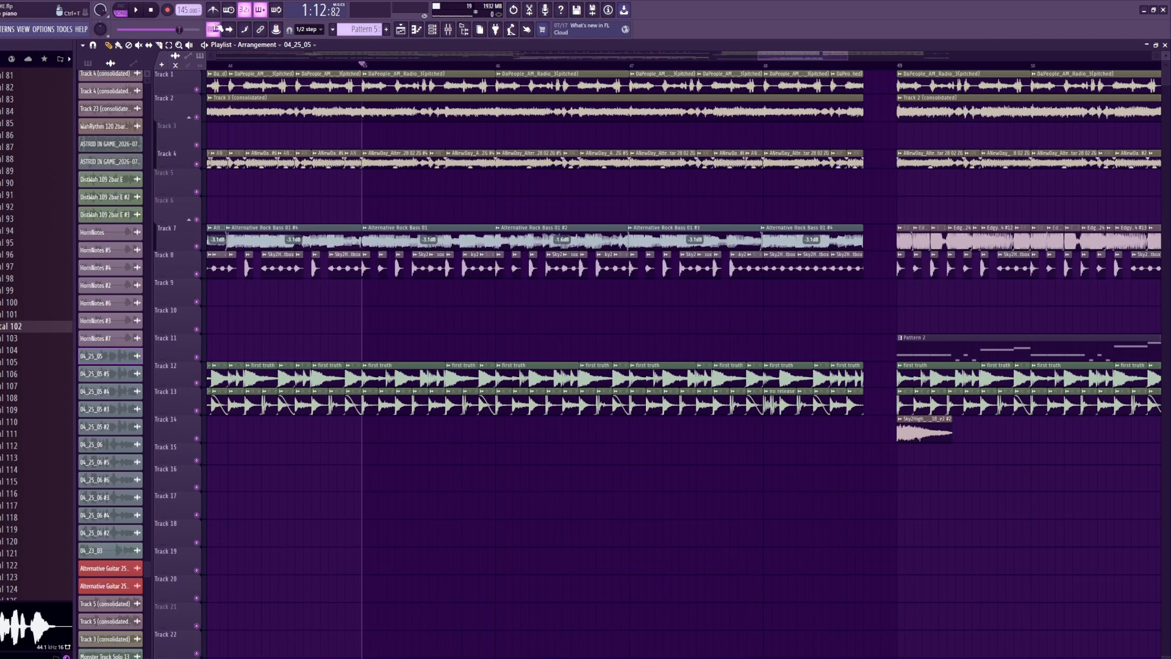
pyautogui.press('space')
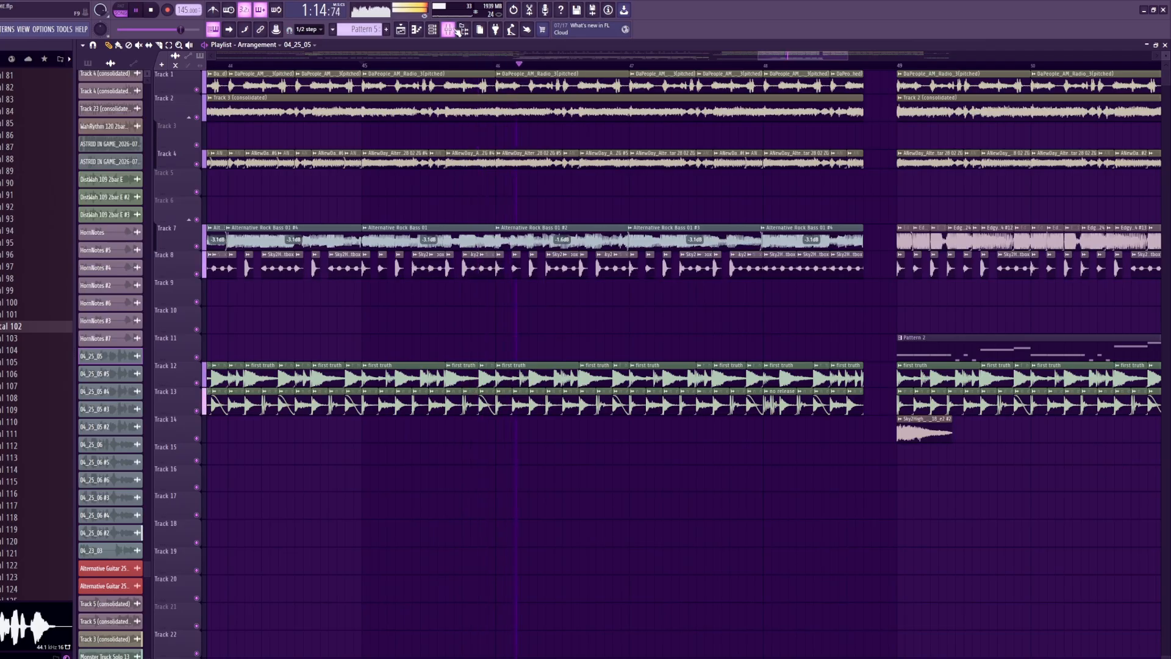
# - Check the mixer levels during playback, return to the playlist, and stop the song
pyautogui.click(452, 30)
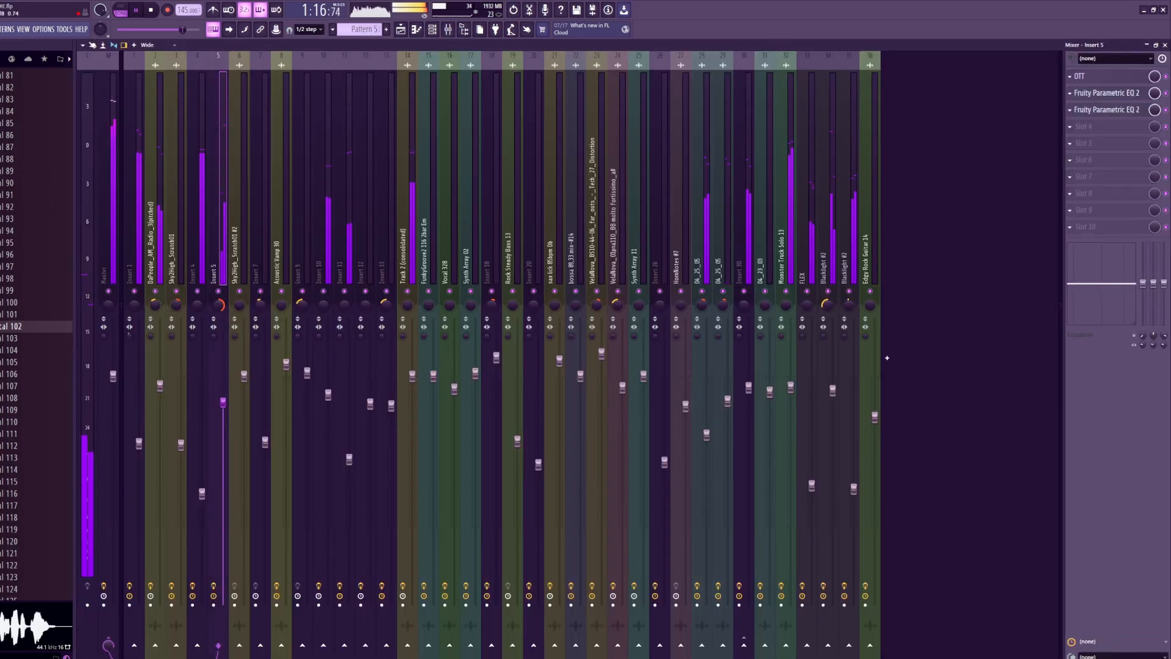
pyautogui.click(401, 30)
pyautogui.scroll(-1, 500, 229)
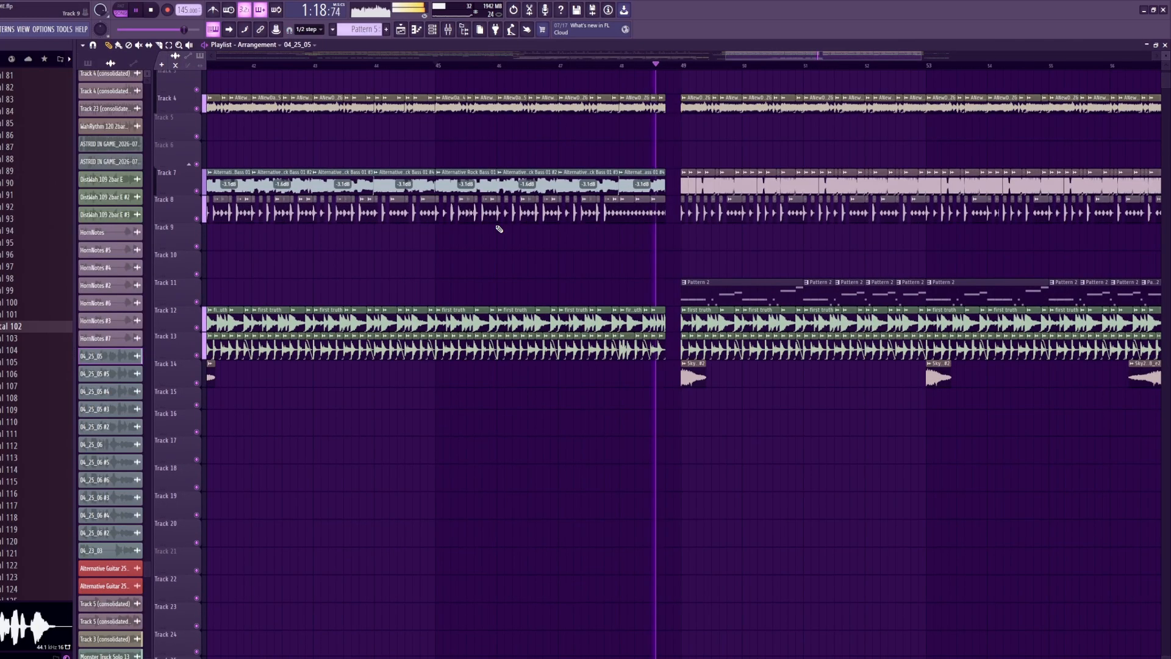
pyautogui.scroll(-5, 500, 230)
pyautogui.scroll(-4, 499, 229)
pyautogui.press('space')
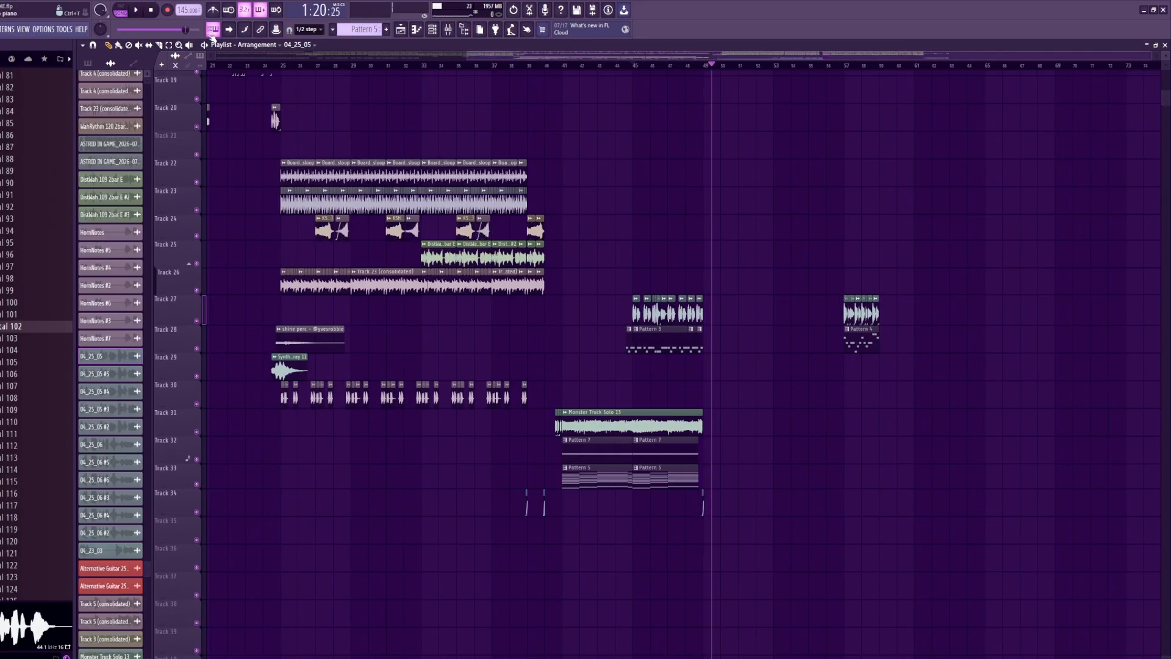
# - Move the playhead to the song start and examine the vocal clips on Track 27 and the patterns on Track 28
pyautogui.scroll(-4, 813, 280)
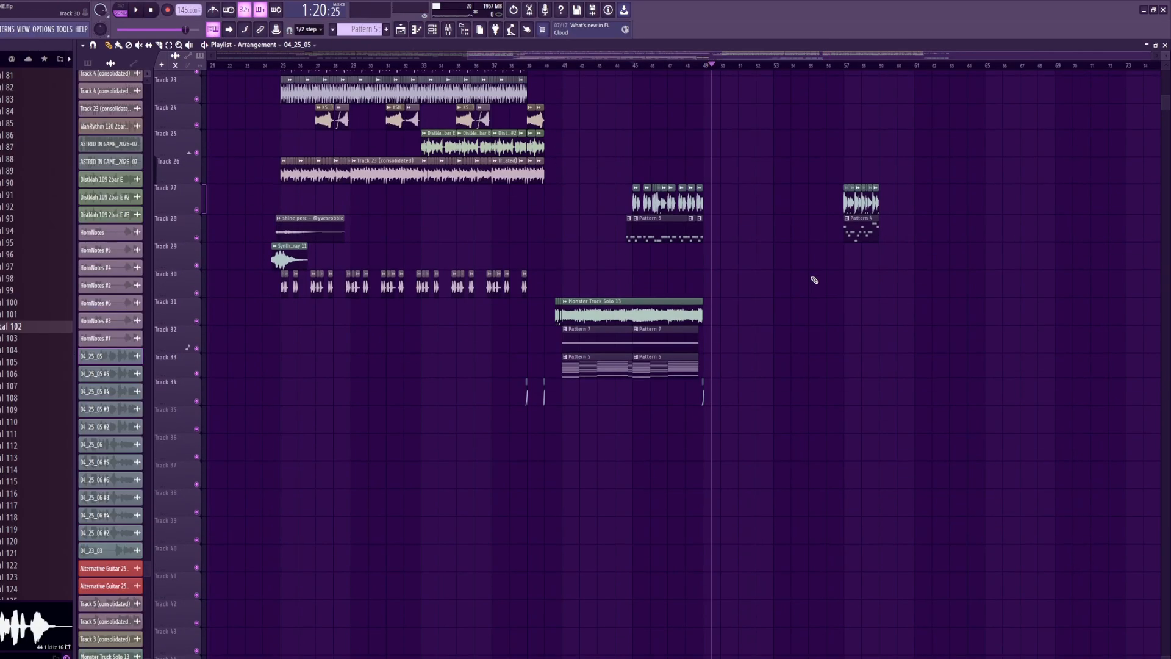
pyautogui.scroll(-3, 599, 206)
pyautogui.click(209, 65)
pyautogui.scroll(5, 147, 195)
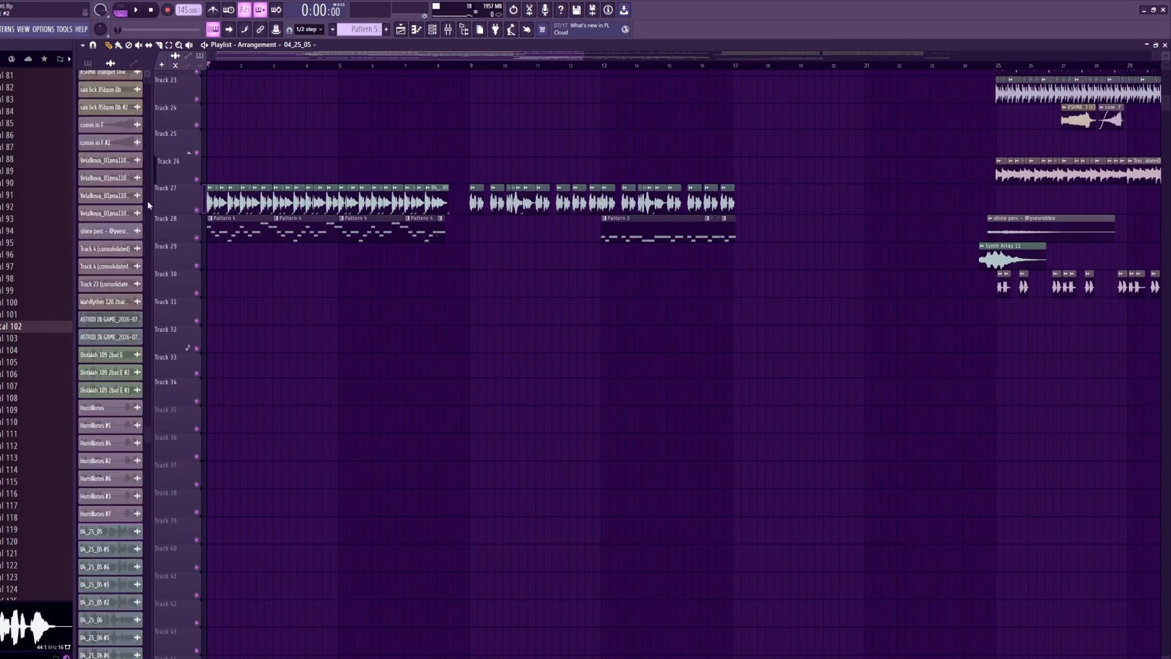
pyautogui.scroll(5, 173, 202)
pyautogui.scroll(1, 201, 269)
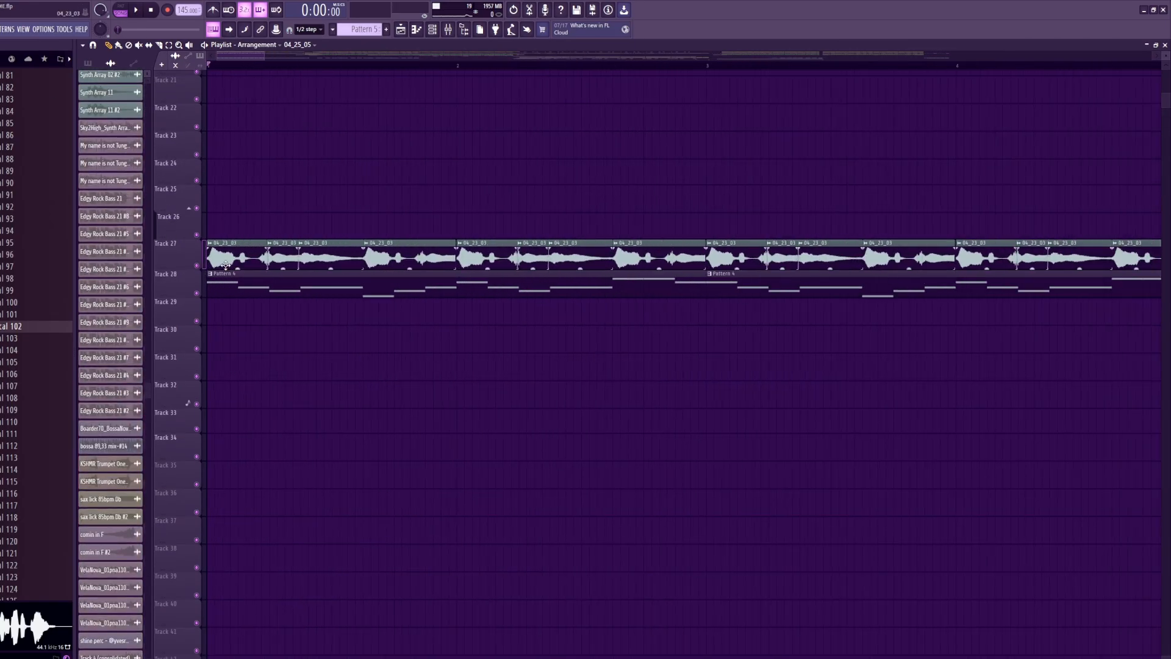
pyautogui.scroll(7, 293, 346)
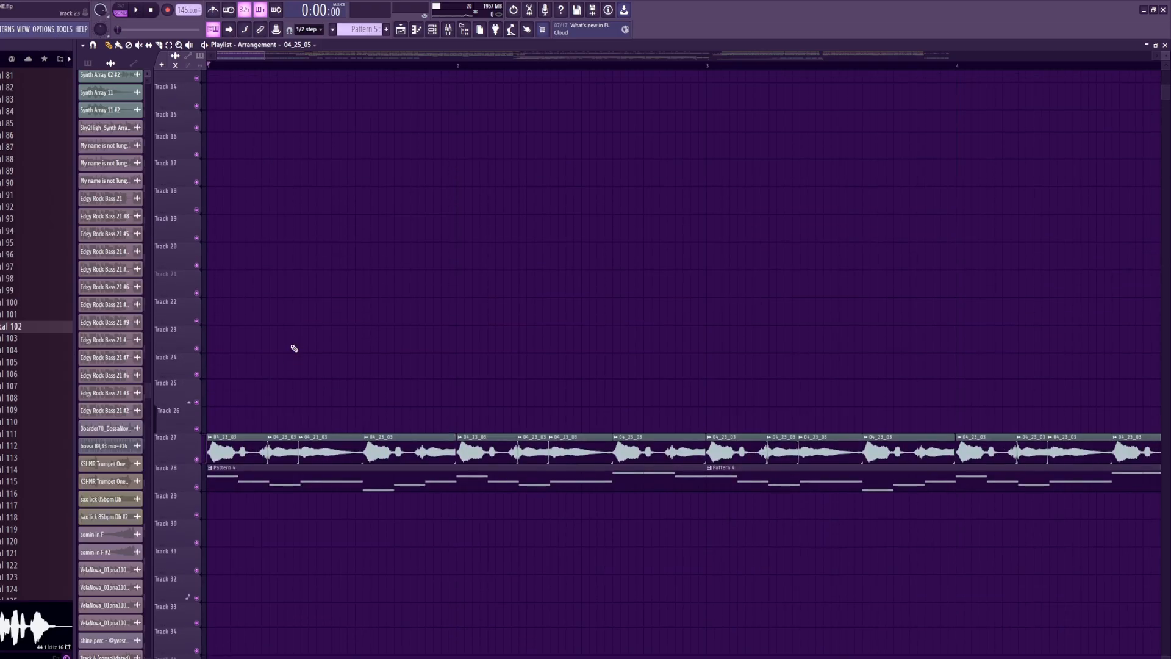
pyautogui.scroll(-5, 496, 425)
pyautogui.scroll(-4, 473, 401)
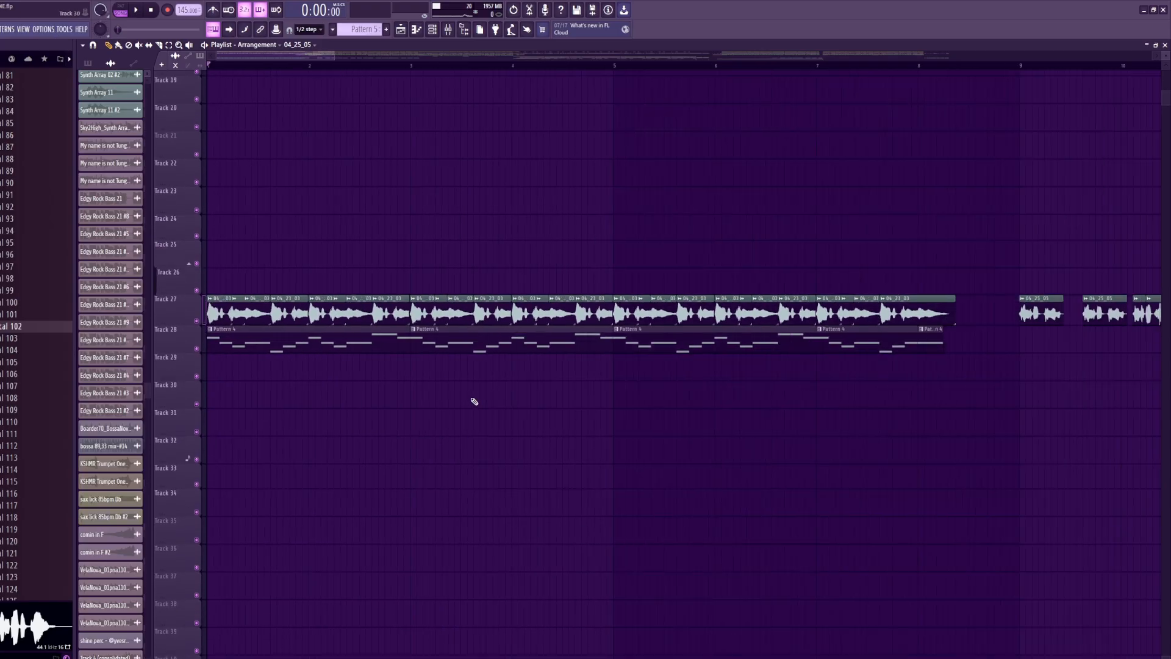
pyautogui.scroll(-4, 474, 401)
pyautogui.scroll(6, 526, 399)
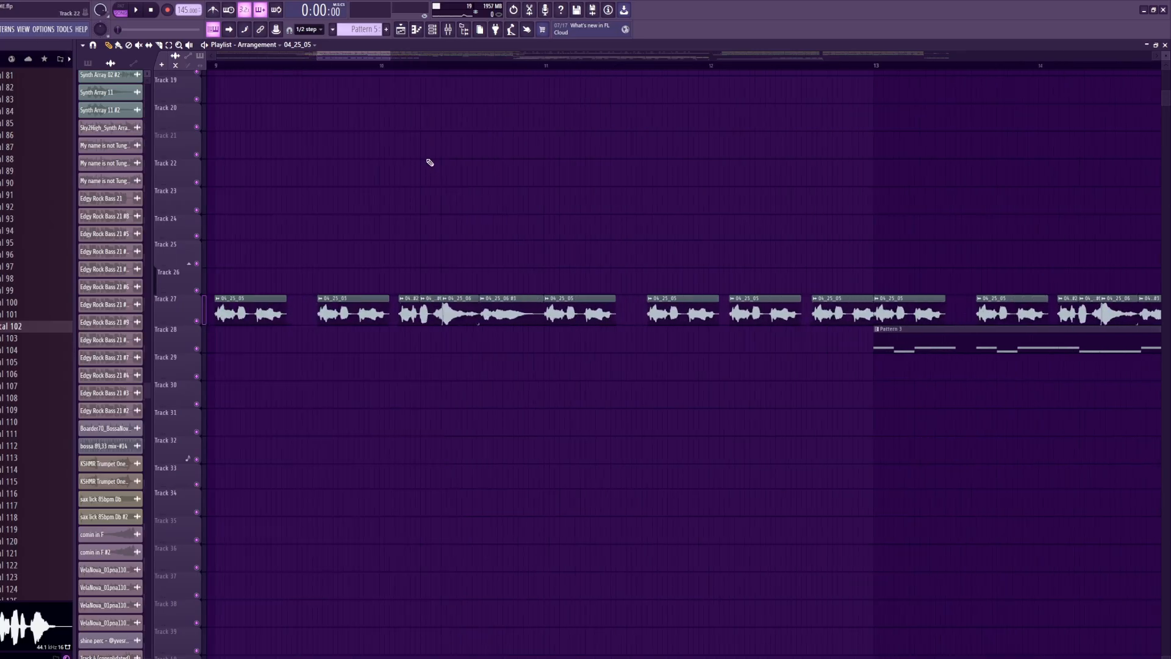
# - Undo the stray playlist edit, solo Track 27, and play its vocal clips from just after bar 10
pyautogui.click(380, 74)
pyautogui.hotkey('ctrl', 'z')
pyautogui.rightClick(197, 300)
pyautogui.click(233, 271)
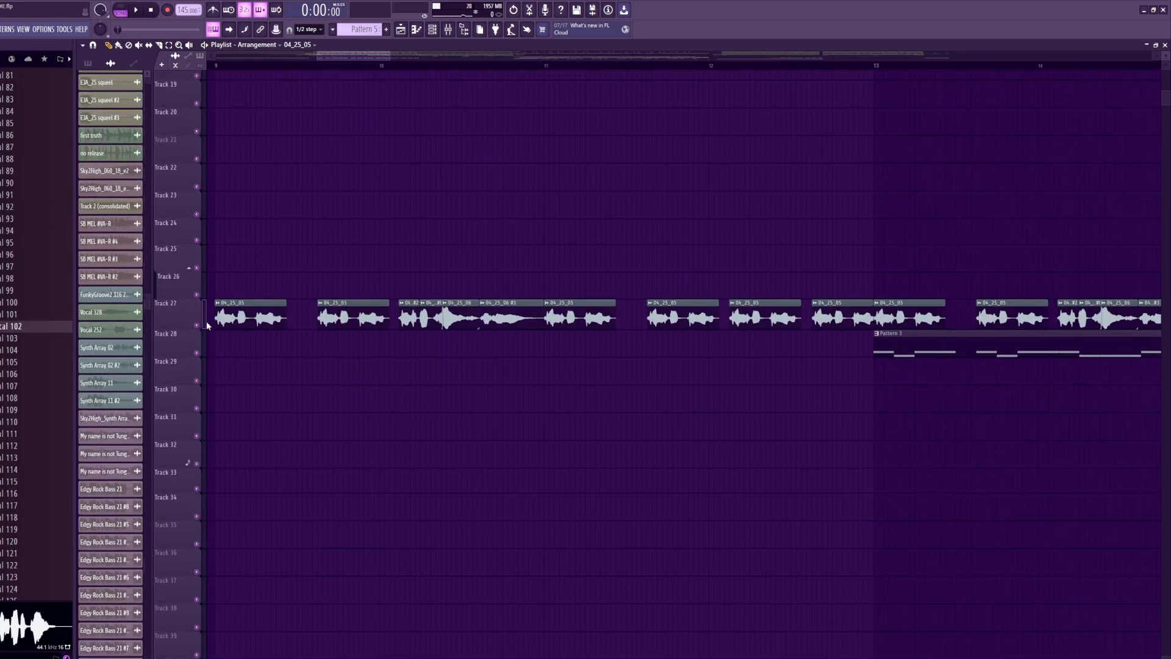
pyautogui.rightClick(197, 323)
pyautogui.click(401, 64)
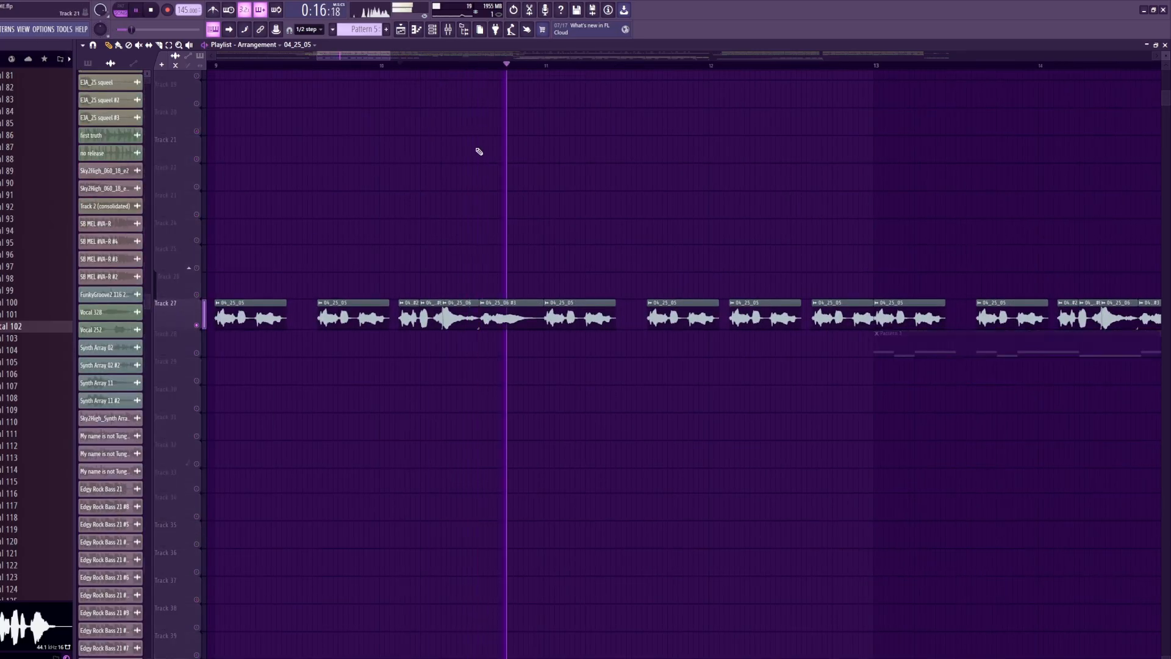
pyautogui.press('space')
# - Examine Track 27's chopped vocal clips up close and play the soloed track from the song start
pyautogui.scroll(2, 413, 160)
pyautogui.scroll(1, 414, 160)
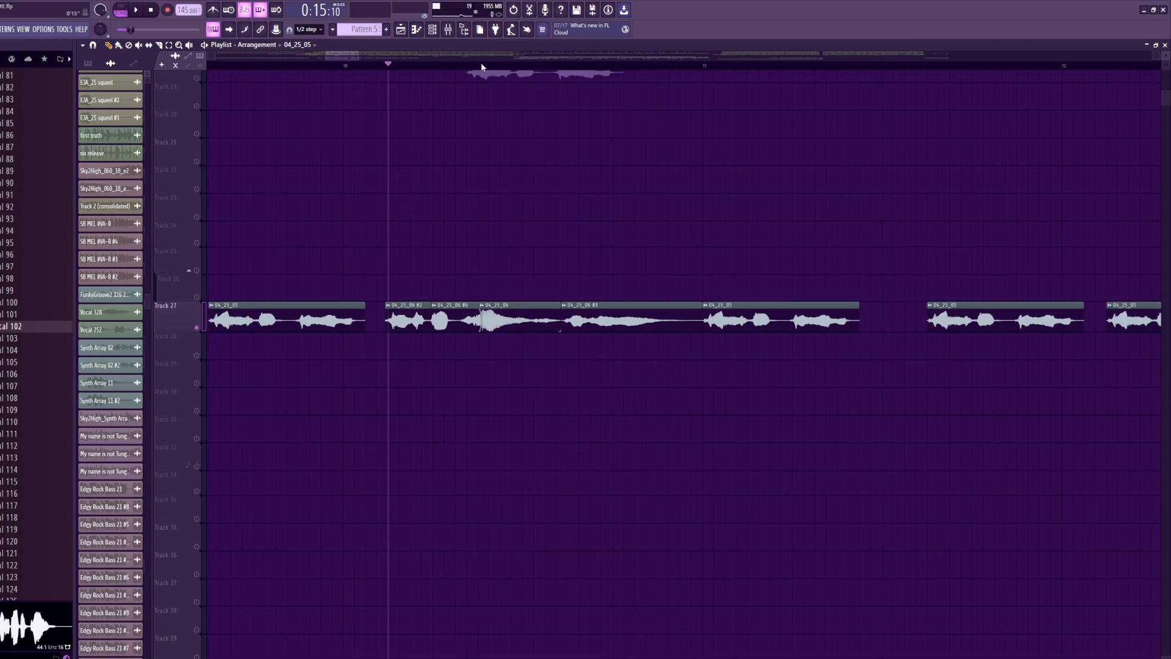
pyautogui.scroll(-6, 549, 280)
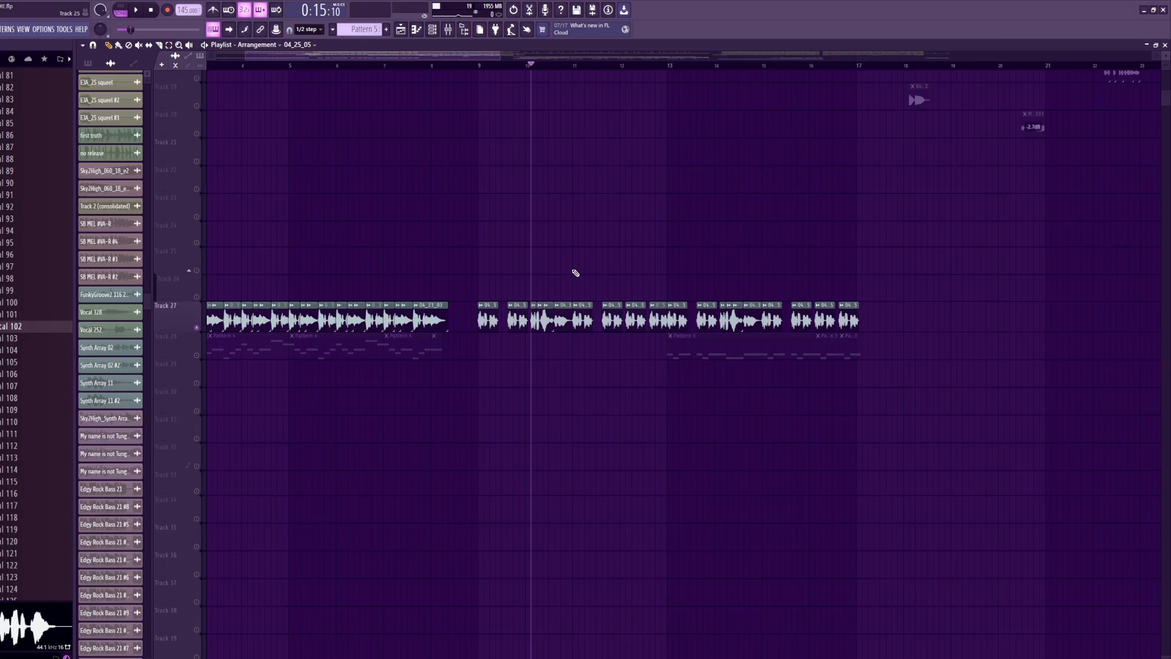
pyautogui.scroll(-2, 575, 272)
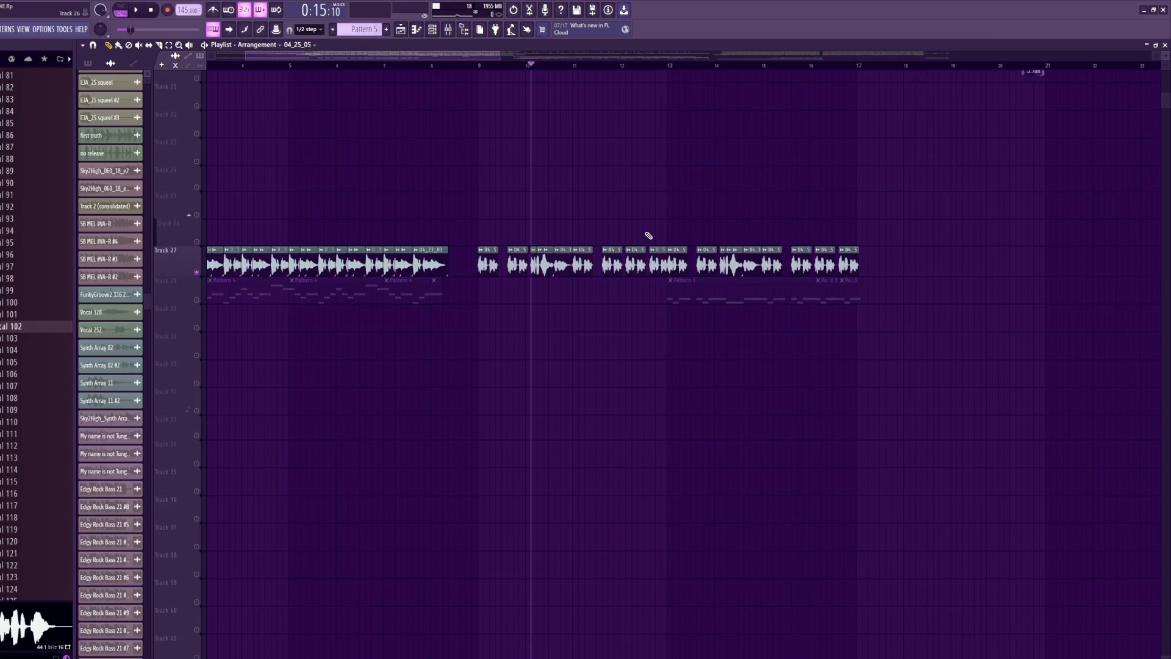
pyautogui.click(150, 10)
pyautogui.scroll(5, 135, 109)
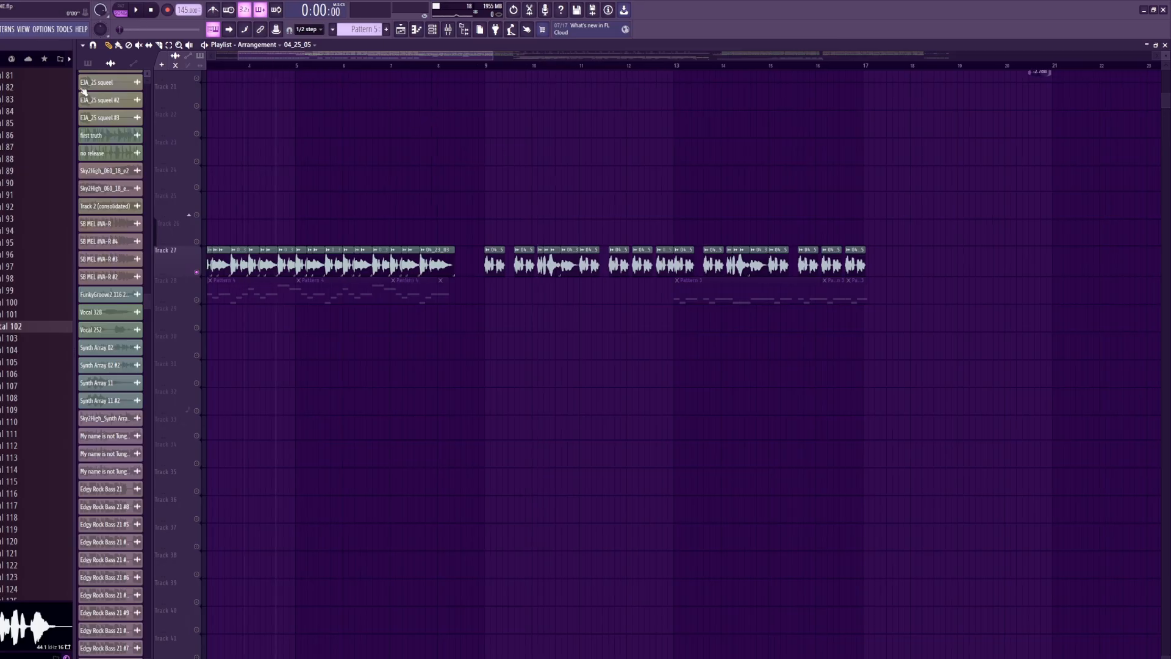
pyautogui.scroll(-5, 397, 211)
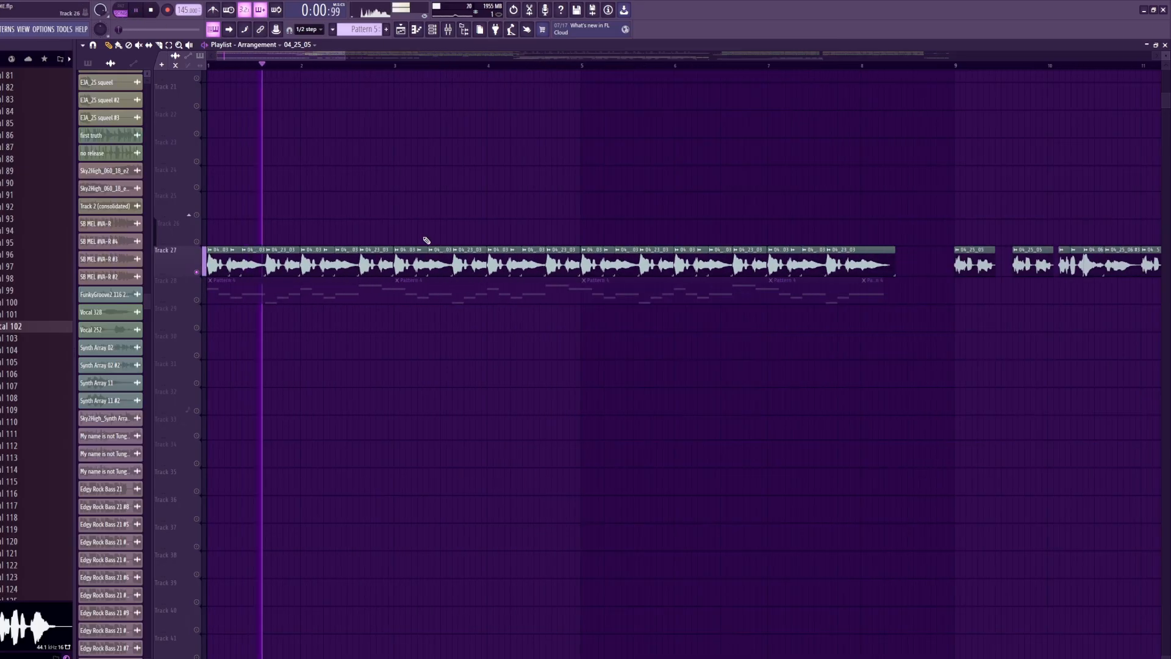
pyautogui.press('space')
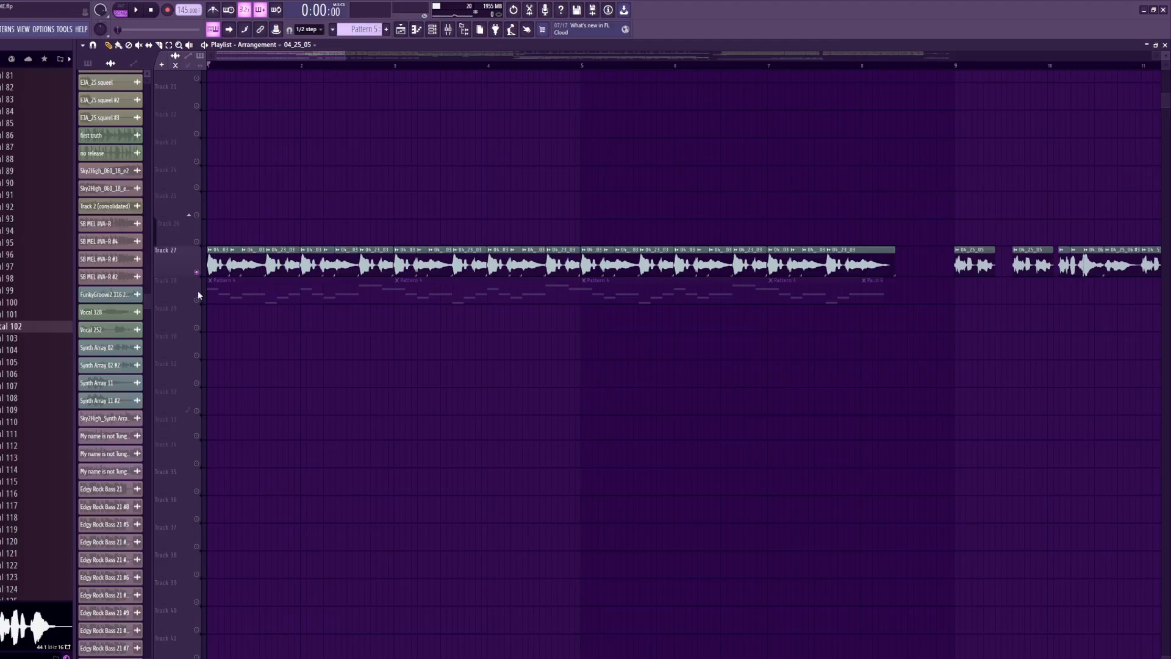
# - Enable Track 28 alongside Track 27 for a brief playback, and solo Track 28 with its Pattern 4 clips
pyautogui.click(198, 298)
pyautogui.press('space')
pyautogui.press('space')
pyautogui.rightClick(200, 298)
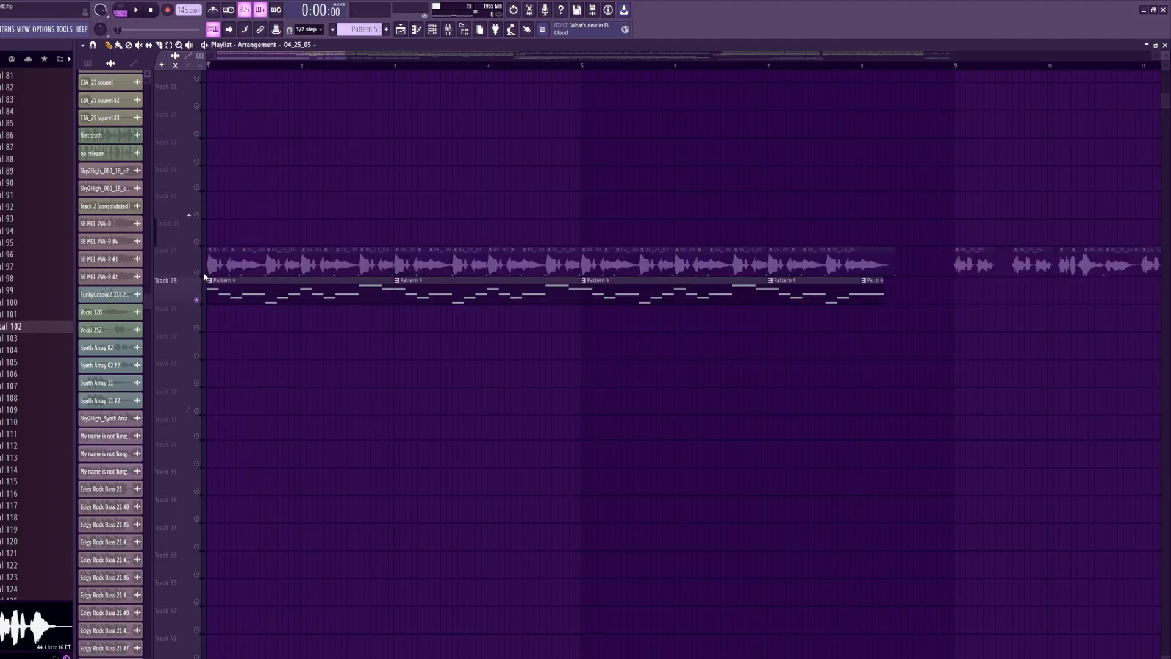
# - Switch the solo back to Track 27 and play its opening vocal clips from the song start
pyautogui.scroll(2, 43, 269)
pyautogui.scroll(4, 112, 274)
pyautogui.scroll(4, 186, 279)
pyautogui.rightClick(197, 274)
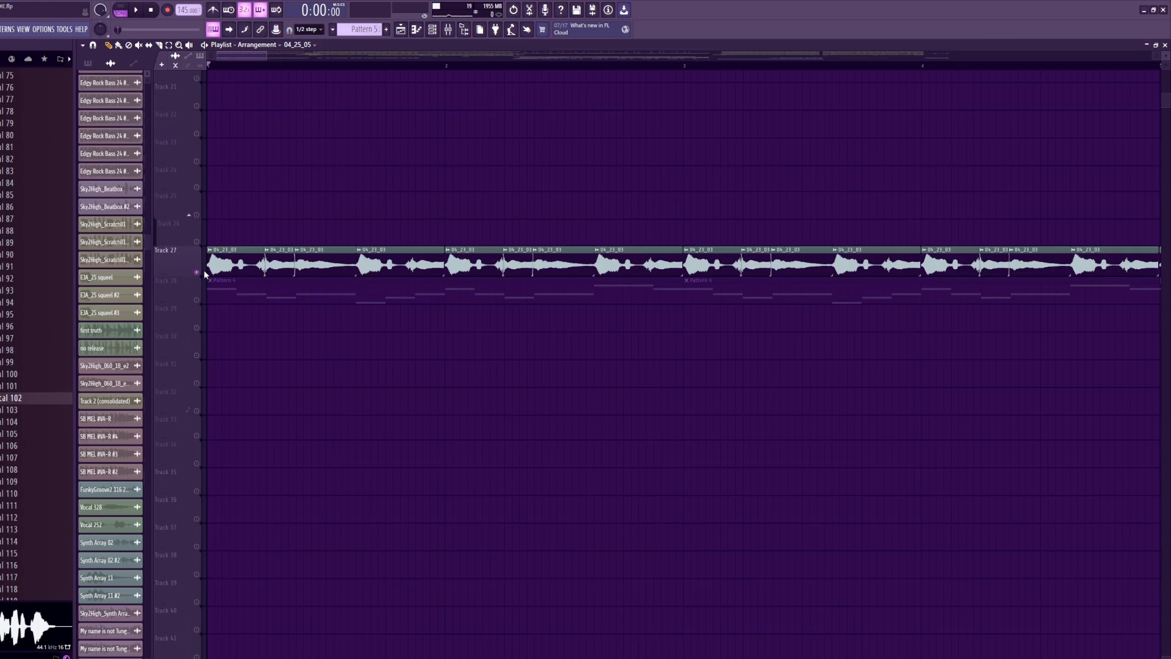
pyautogui.click(135, 10)
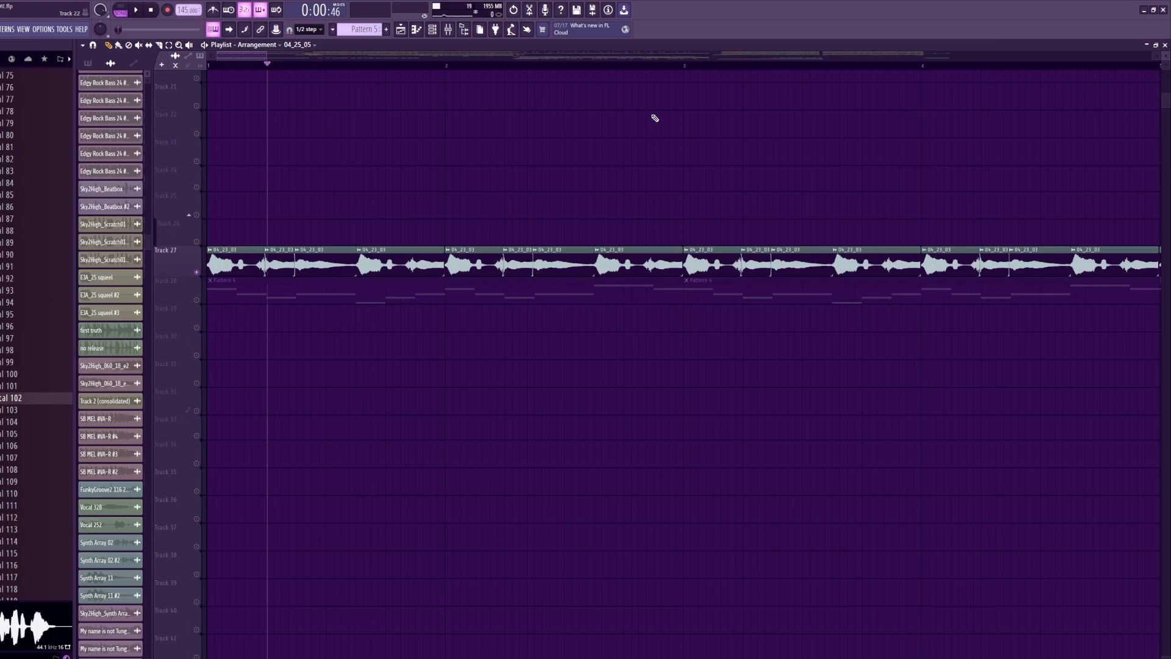
pyautogui.scroll(-3, 400, 324)
pyautogui.press('space')
pyautogui.scroll(-4, 403, 323)
pyautogui.press('space')
# - Play Track 27's vocal clips from bar 9 and again from just after bar 10, and unsolo the track
pyautogui.scroll(4, 713, 180)
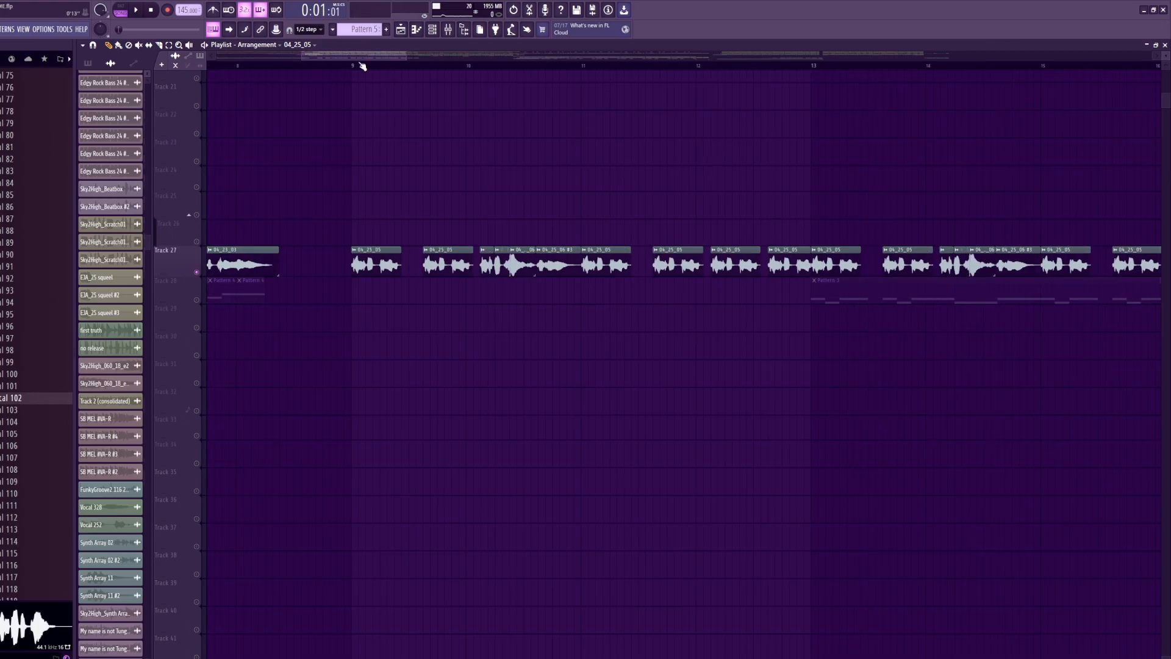
pyautogui.click(363, 65)
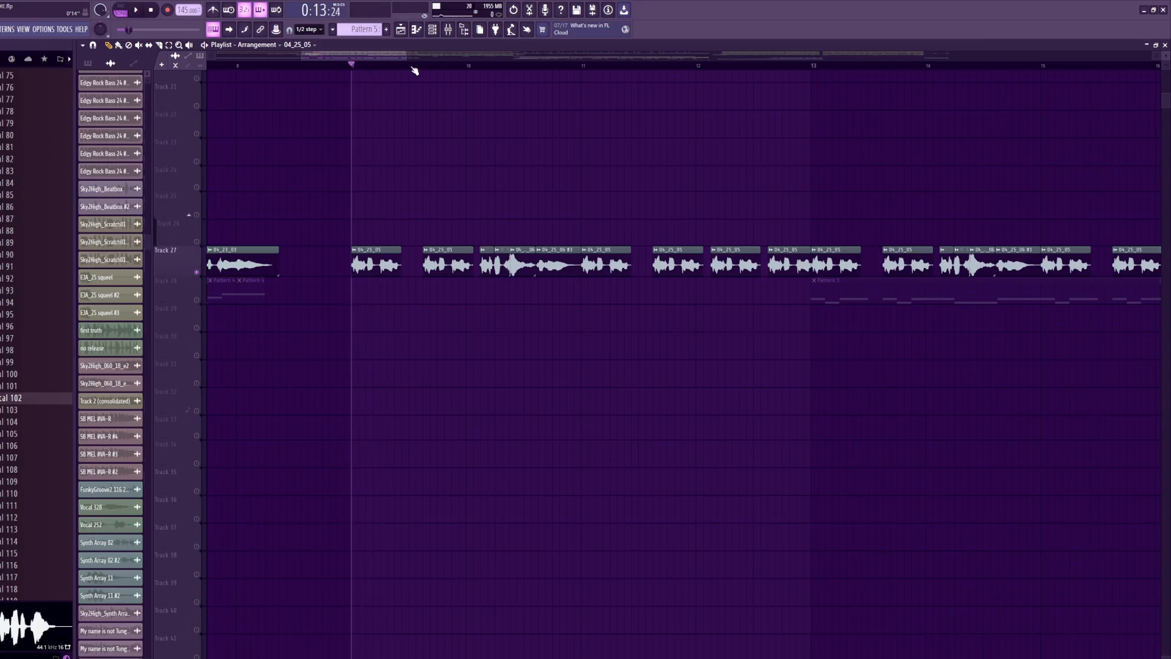
pyautogui.press('space')
pyautogui.click(491, 65)
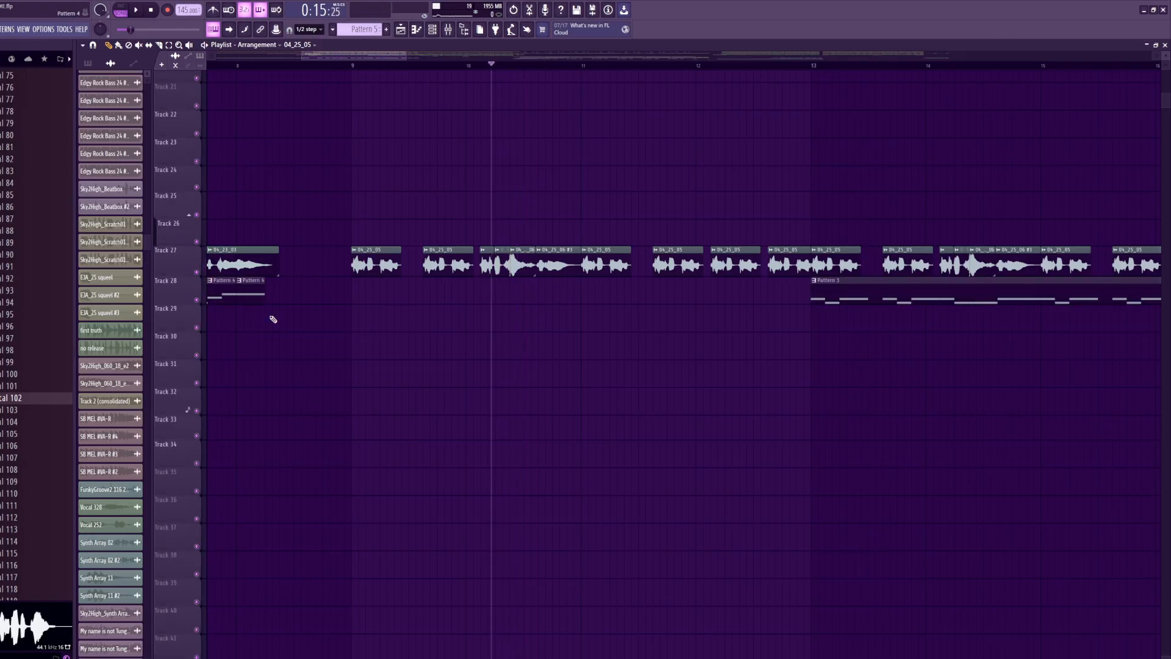
# - Look over the arrangement's drum, bass and sample clips across the sections from the intro to bar 25
pyautogui.scroll(-5, 290, 494)
pyautogui.scroll(8, 290, 494)
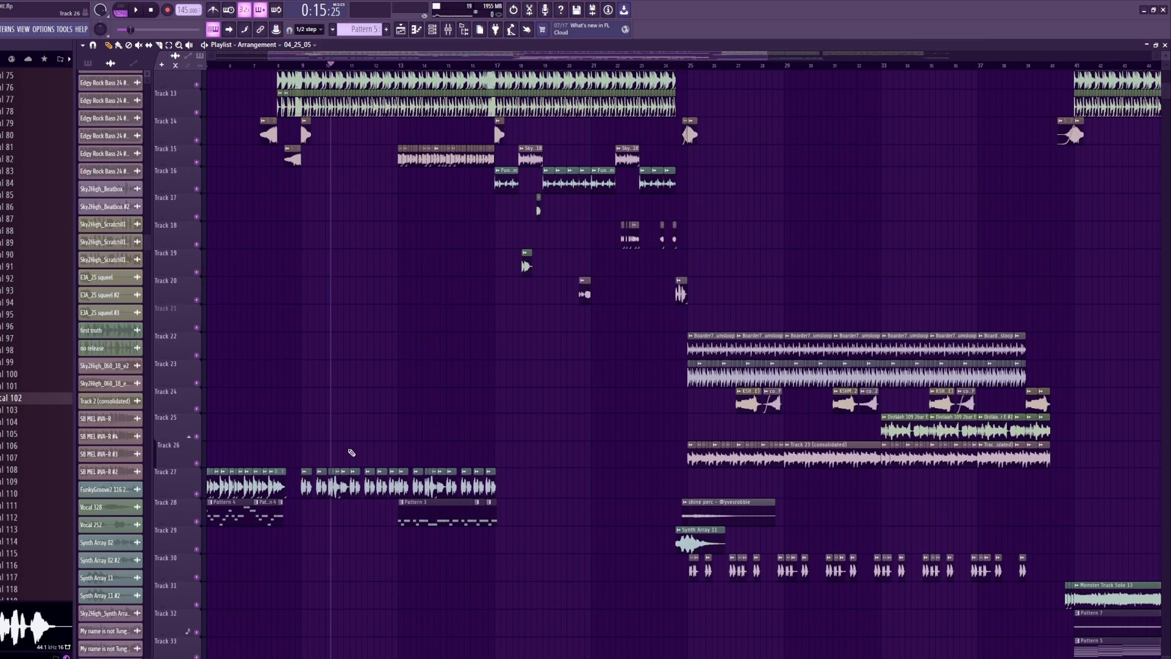
pyautogui.hscroll(-4, 351, 452)
pyautogui.scroll(7, 351, 452)
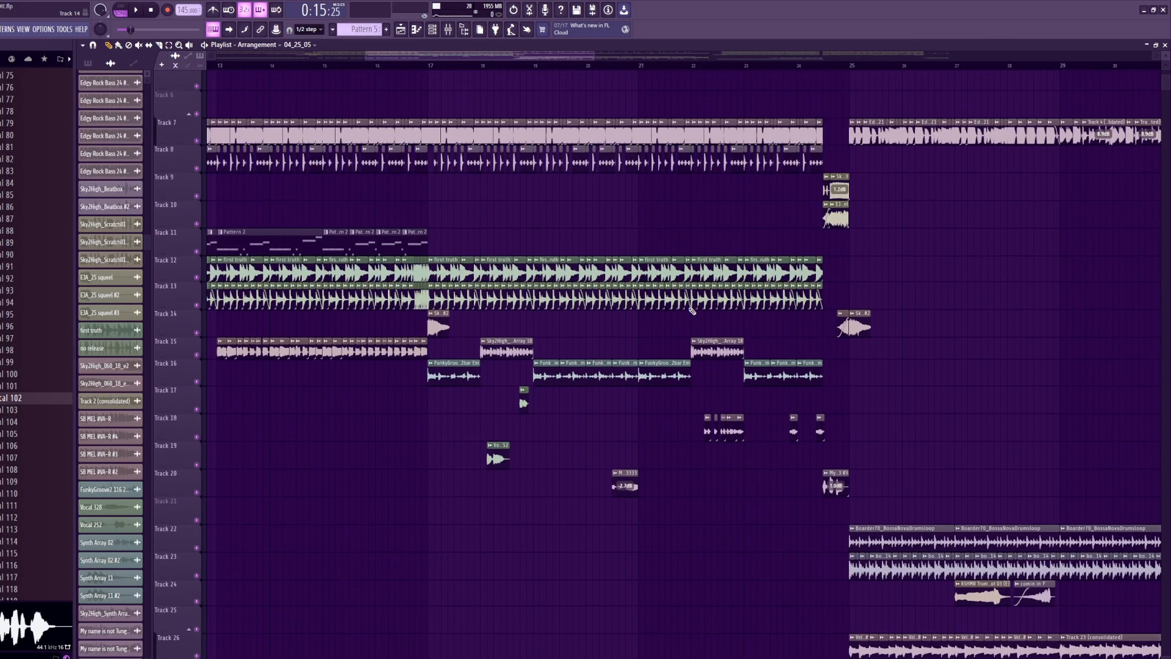
pyautogui.scroll(-5, 729, 304)
pyautogui.scroll(-3, 727, 303)
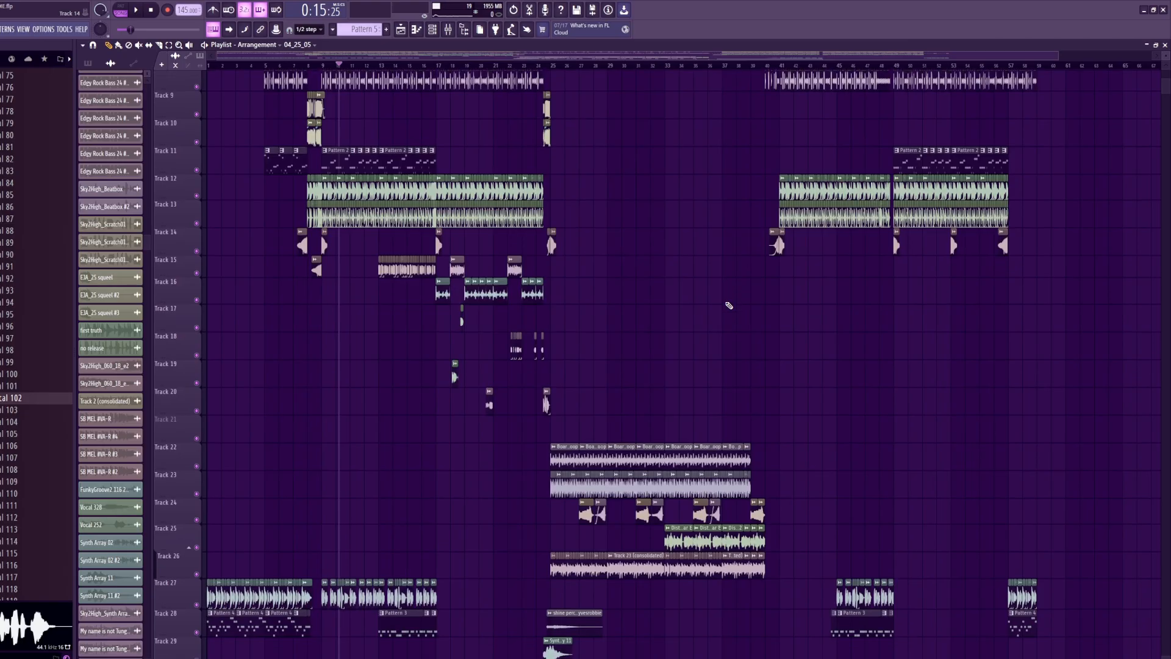
# - Examine the HornNotes clips on Track 30 and listen to the section from bar 25
pyautogui.scroll(-6, 692, 333)
pyautogui.keyDown('ctrl'); pyautogui.scroll(4, 689, 332); pyautogui.keyUp('ctrl')
pyautogui.scroll(-5, 670, 305)
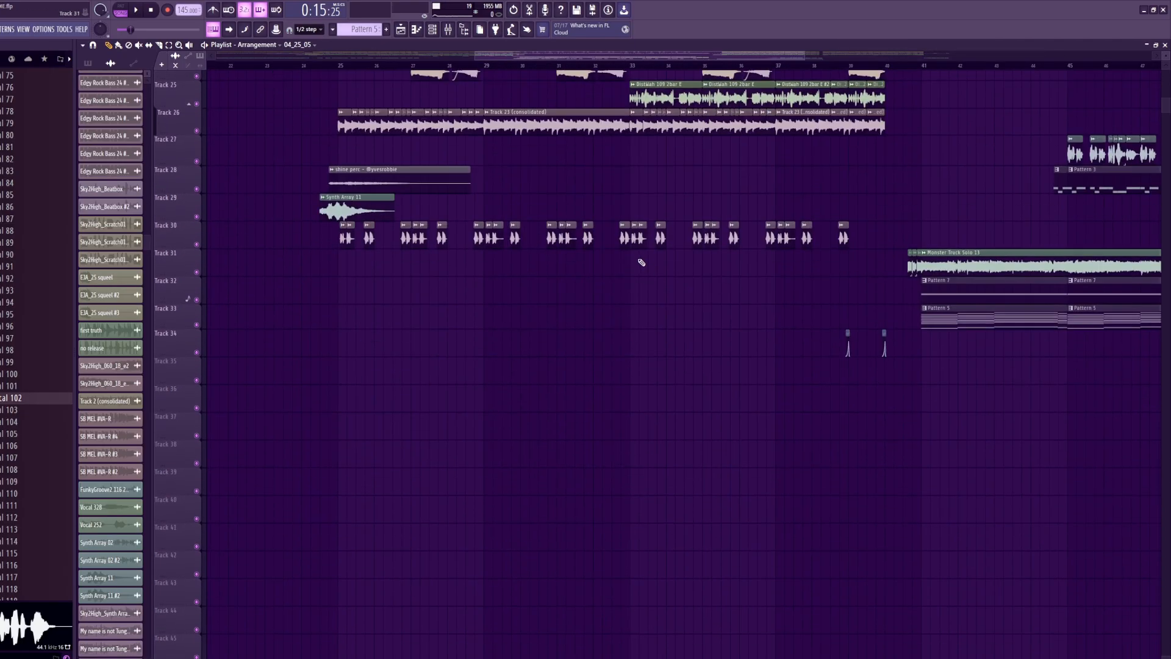
pyautogui.keyDown('ctrl'); pyautogui.scroll(6, 293, 71); pyautogui.keyUp('ctrl')
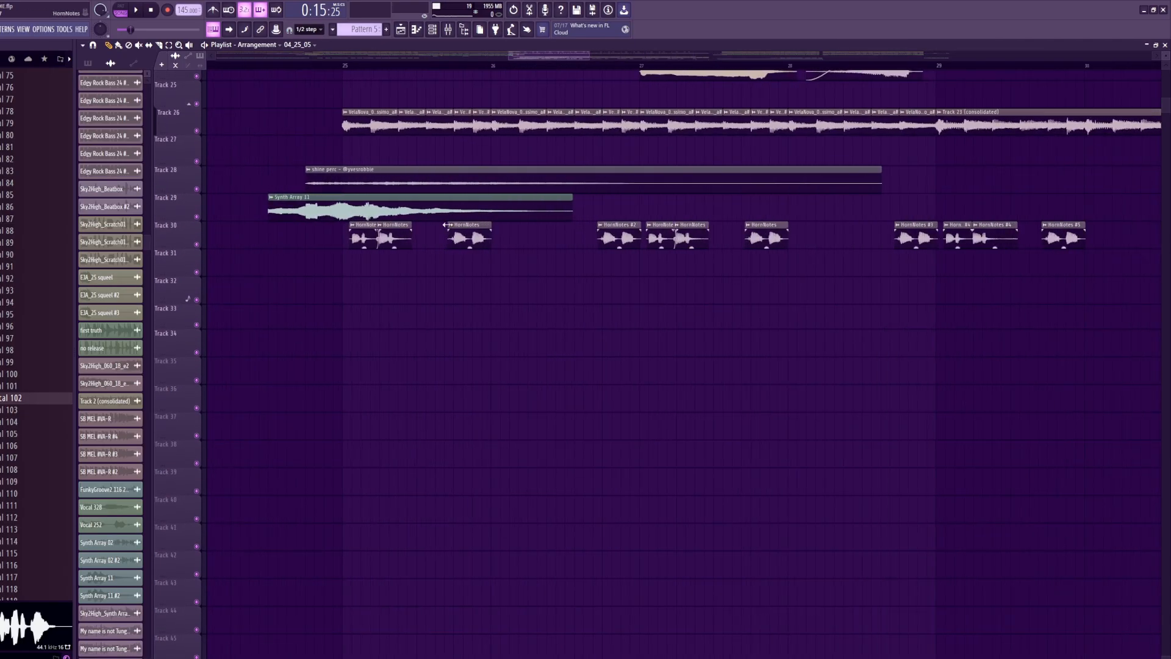
pyautogui.scroll(2, 437, 350)
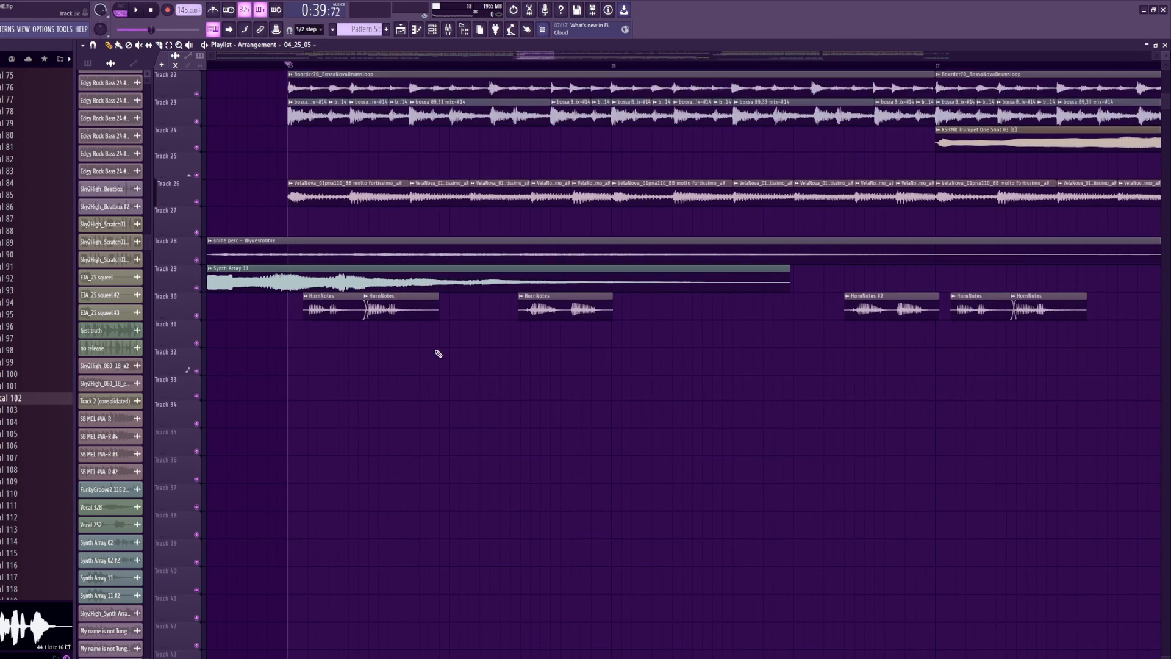
pyautogui.keyDown('ctrl'); pyautogui.scroll(-4, 470, 383); pyautogui.keyUp('ctrl')
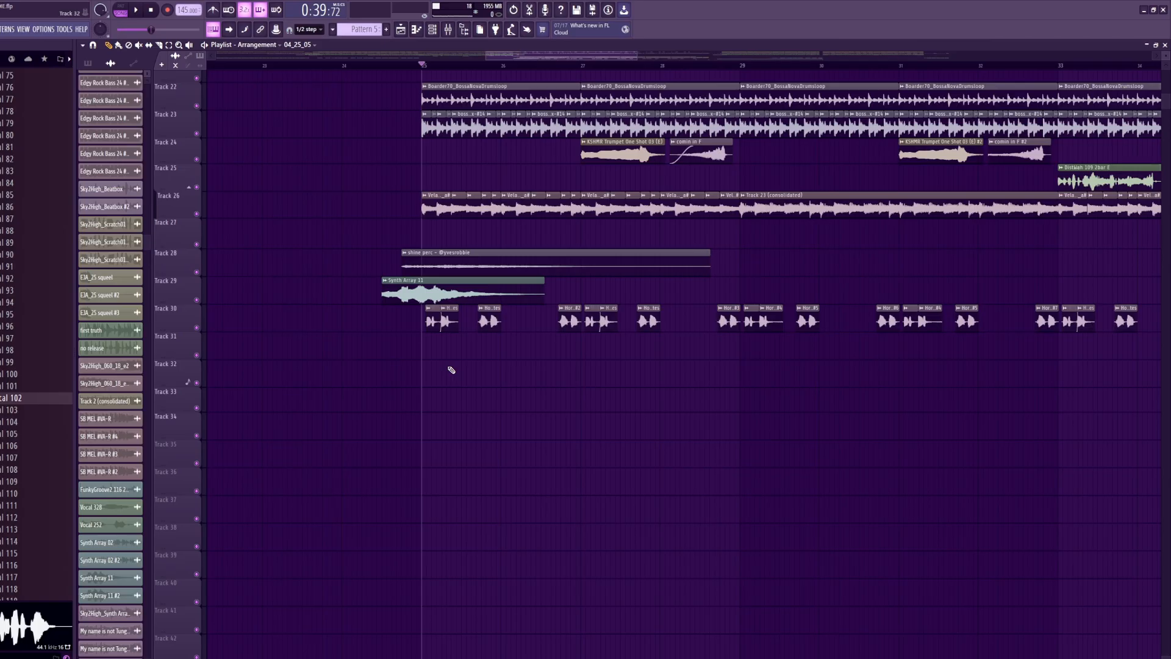
# - Expand the DISC 3 sample folder in the browser
pyautogui.scroll(20, 13, 275)
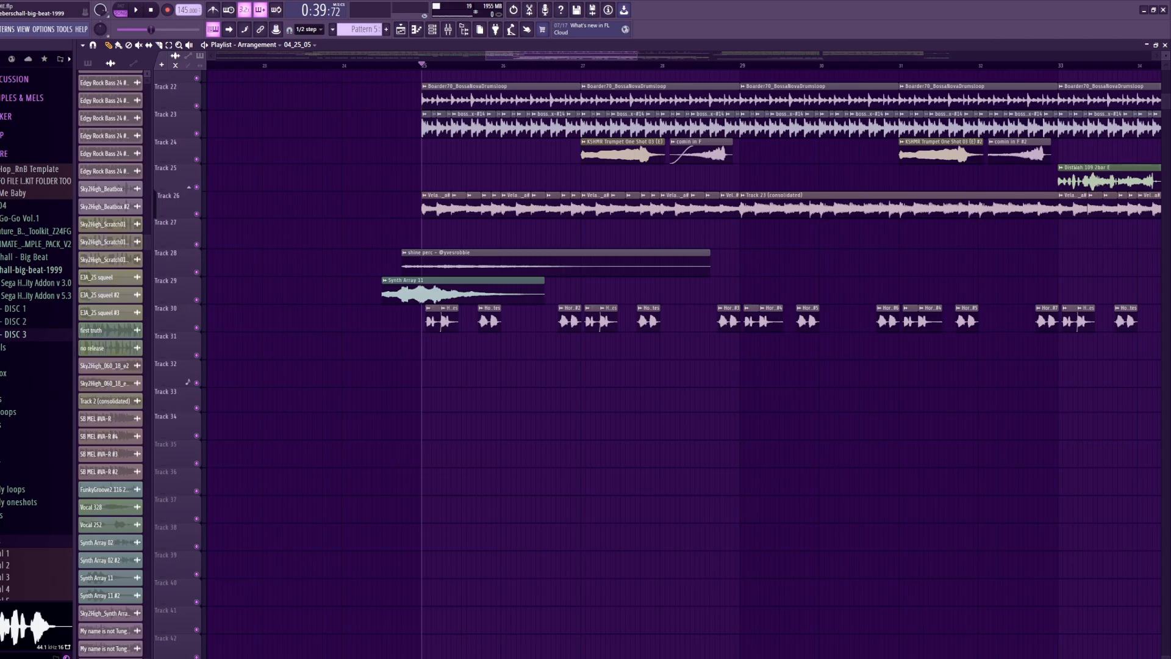
pyautogui.click(15, 334)
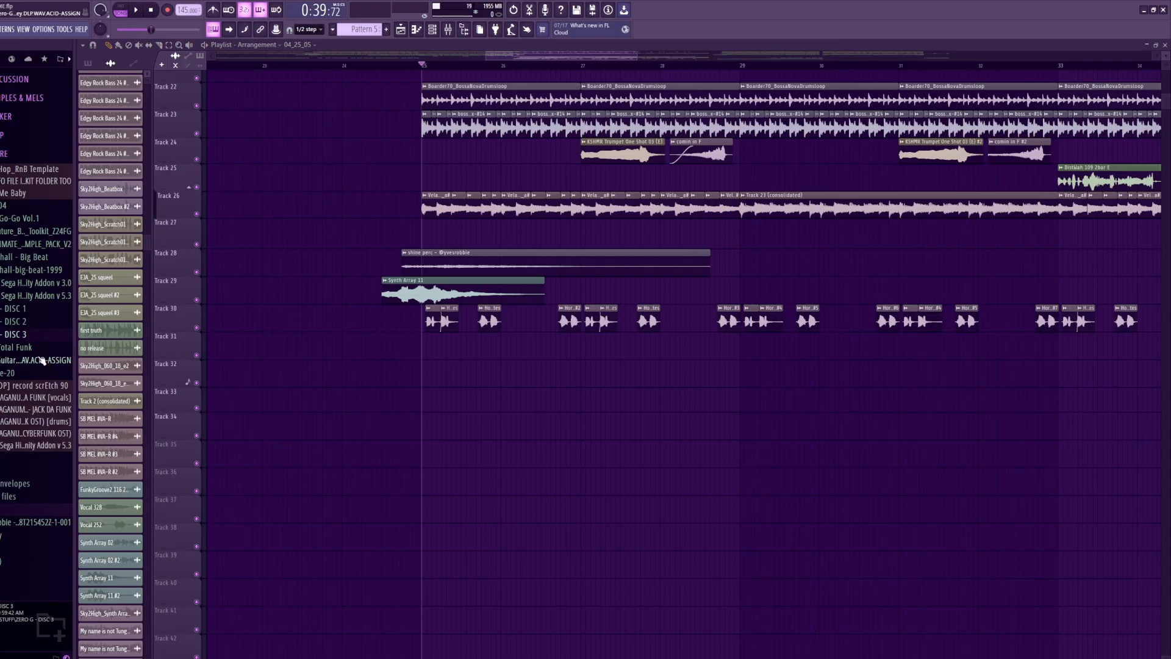
# - Return to the very beginning of the arrangement and play the full track from the start
pyautogui.scroll(4, 416, 366)
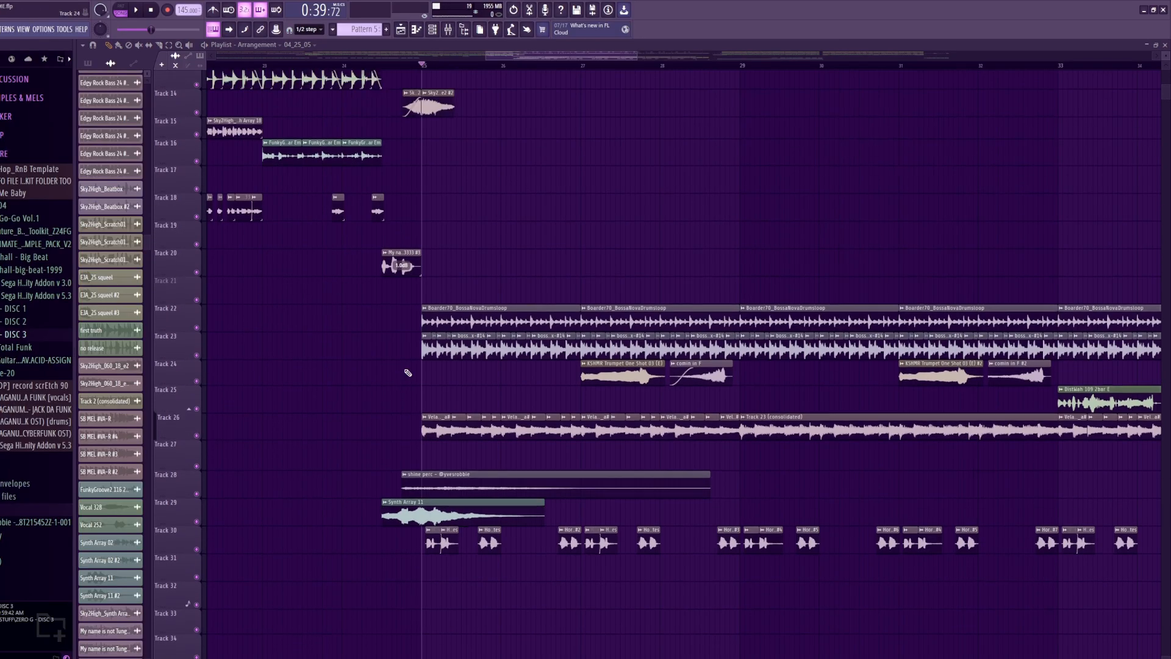
pyautogui.scroll(6, 408, 372)
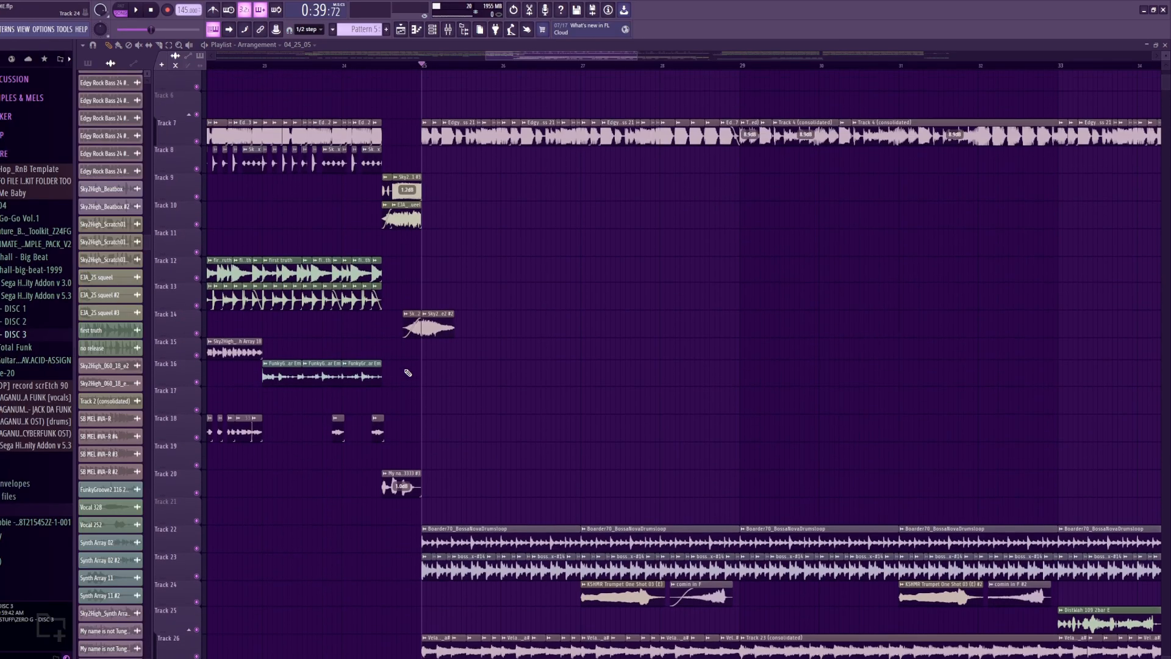
pyautogui.scroll(-3, 450, 455)
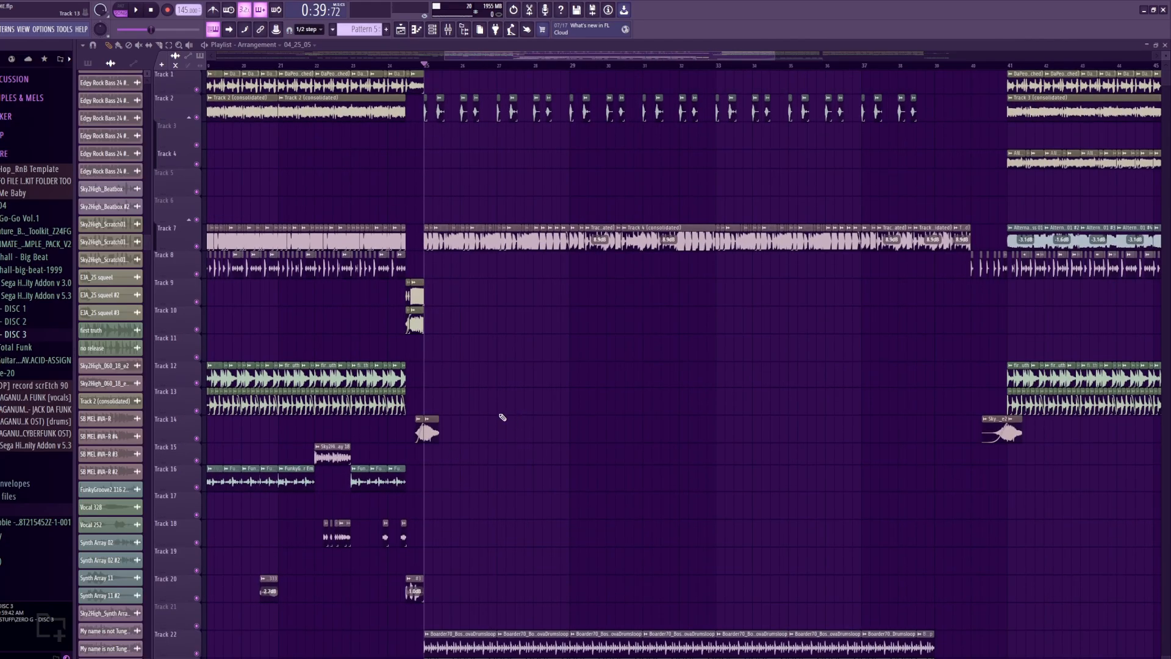
pyautogui.scroll(-4, 502, 413)
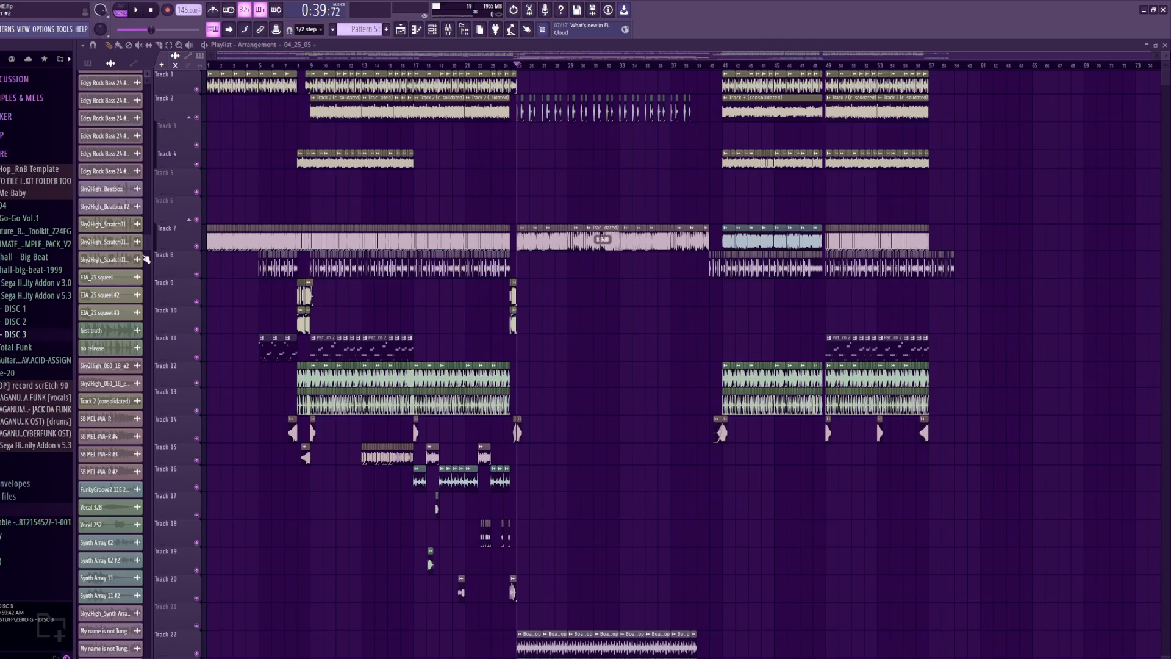
pyautogui.scroll(6, 223, 256)
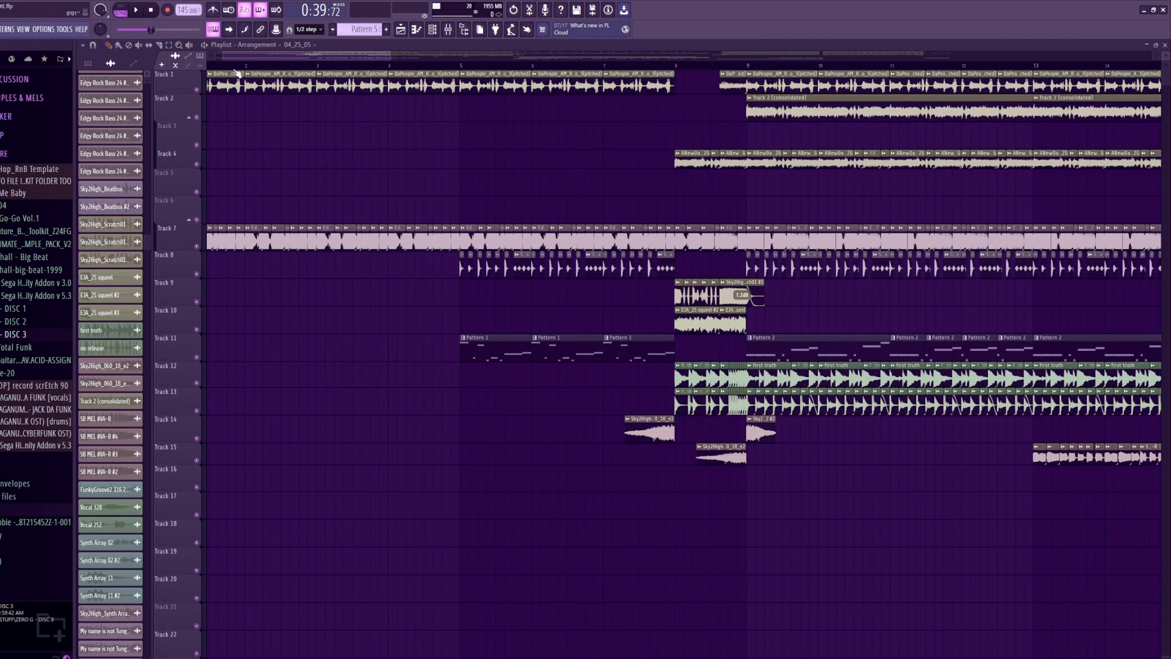
pyautogui.scroll(2, 653, 143)
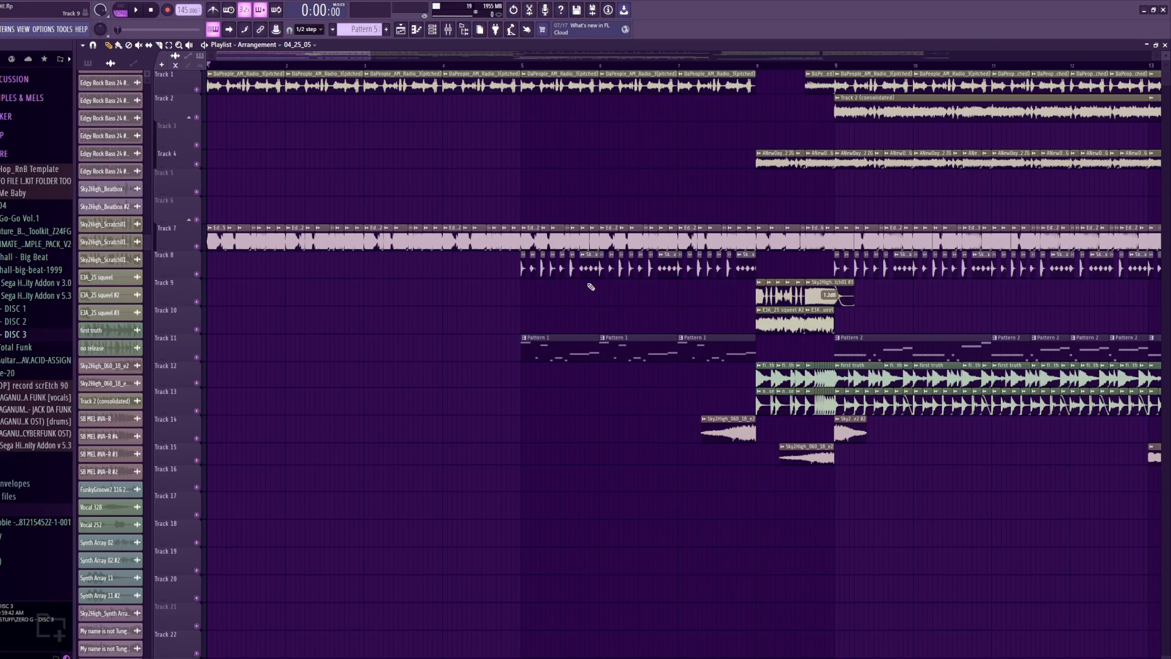
pyautogui.scroll(5, 103, 147)
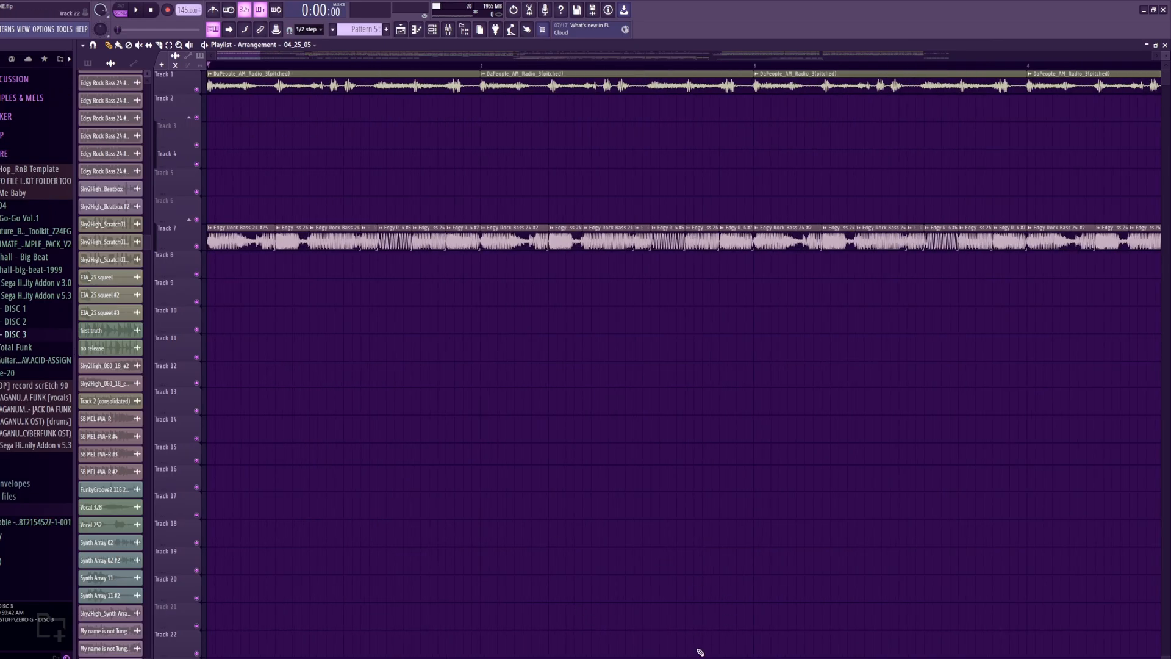
pyautogui.hotkey('alt', 'Tab')
pyautogui.press('space')
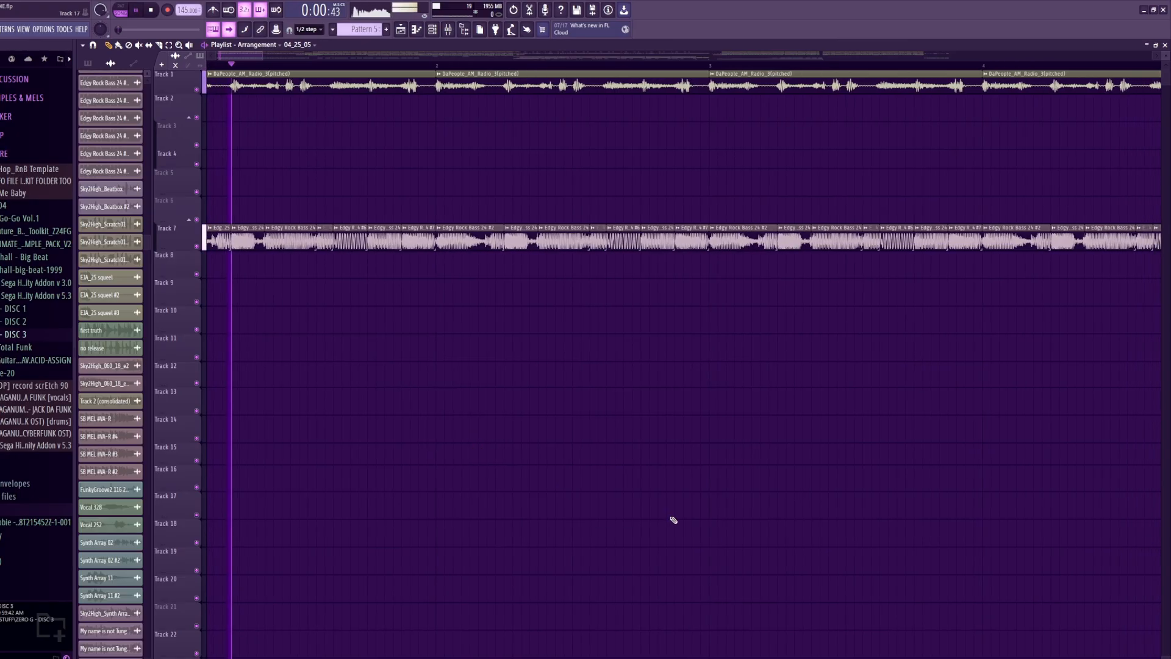